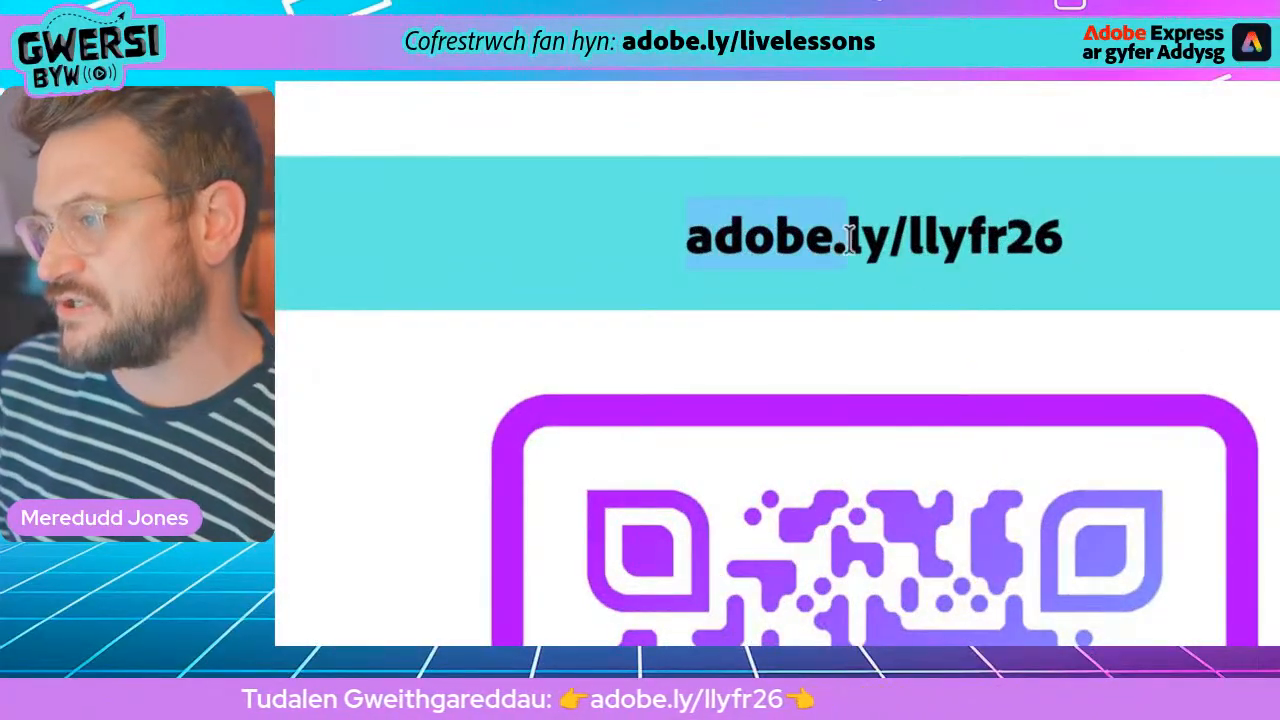
- Look through the lesson web page down to activity 1, the 'Top Trump' card
click(1066, 239)
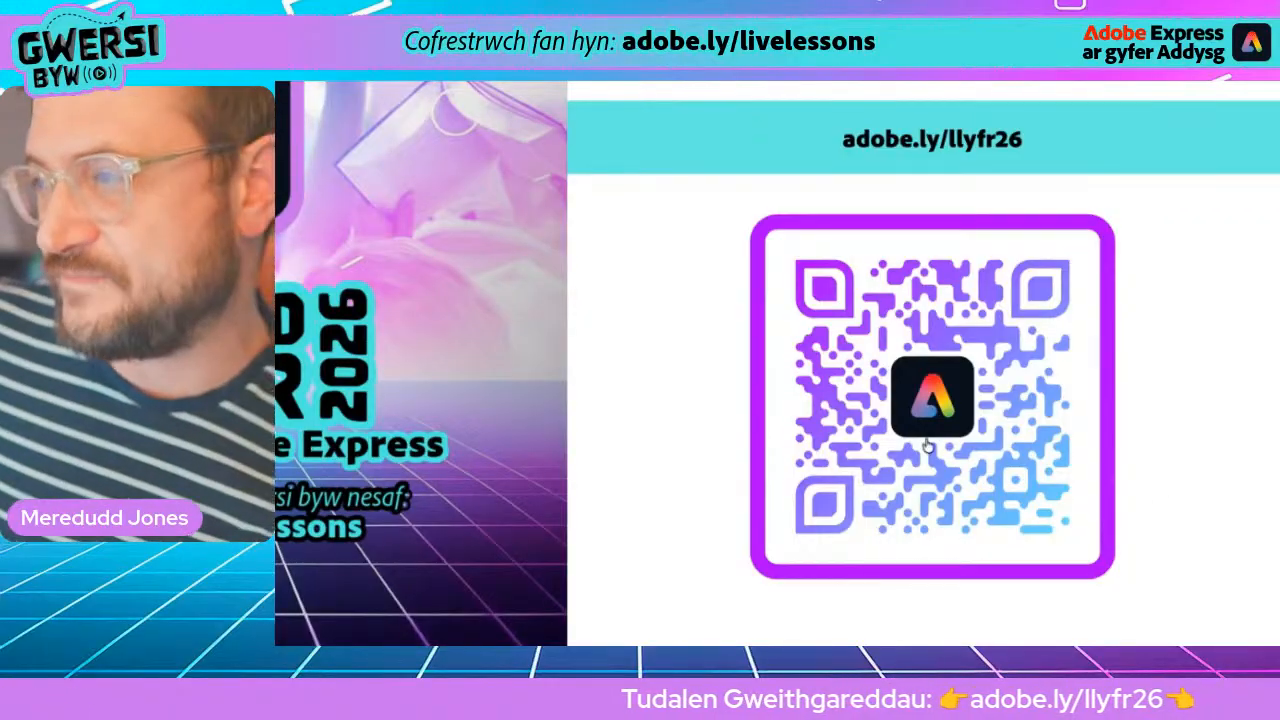
scroll(1027, 455, down, 2)
scroll(1027, 455, down, 5)
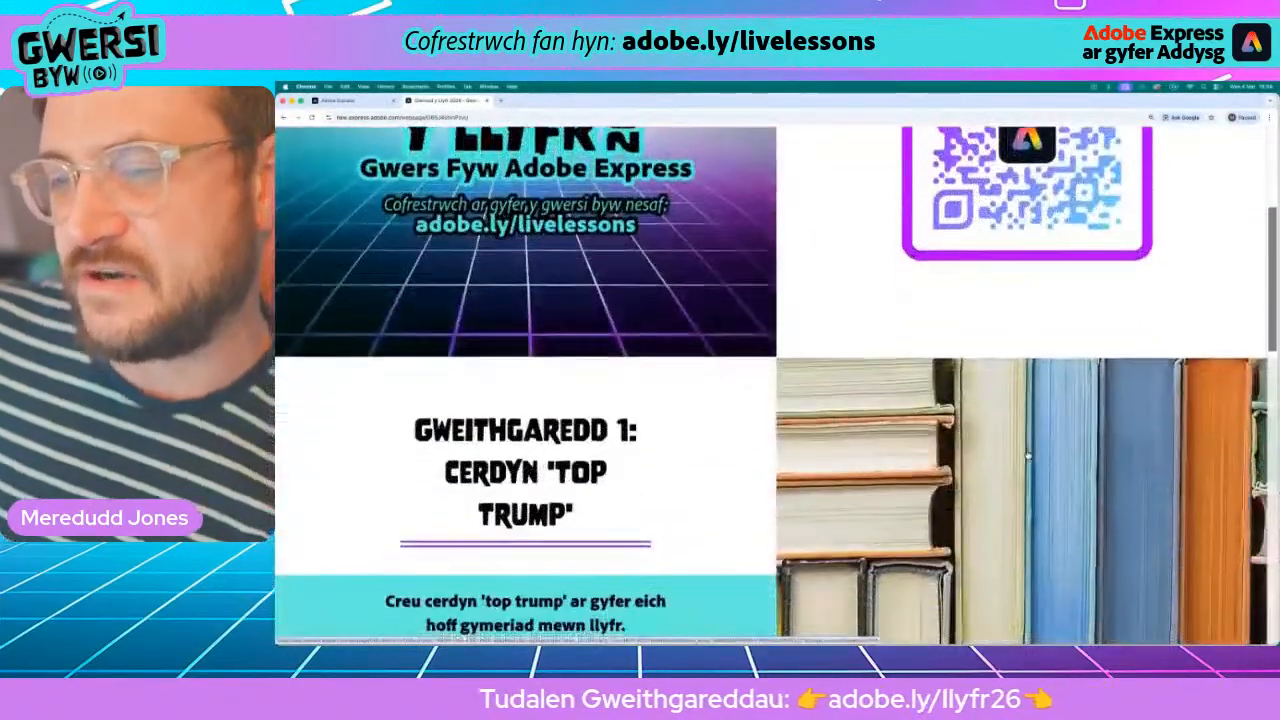
scroll(1027, 455, up, 1)
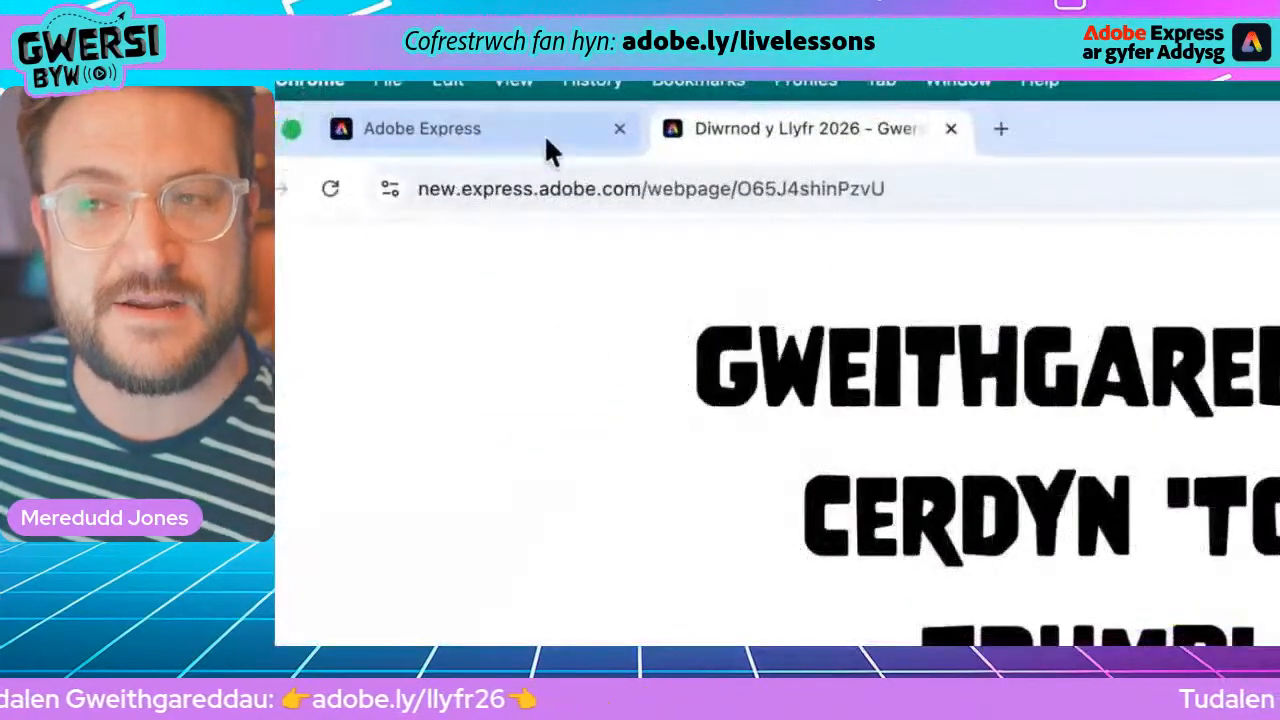
- Switch to Adobe Express and set the preferred interface language to Cymraeg (Y Deyrnas Unedig)
click(345, 101)
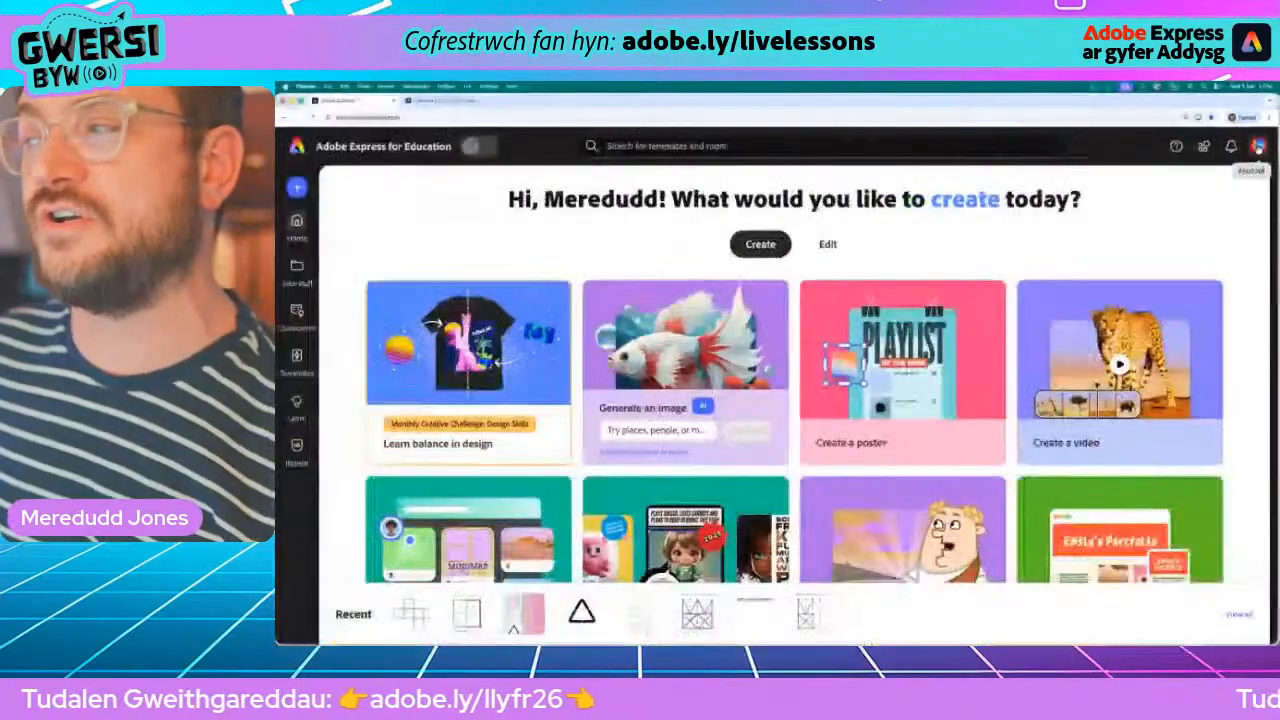
click(1218, 195)
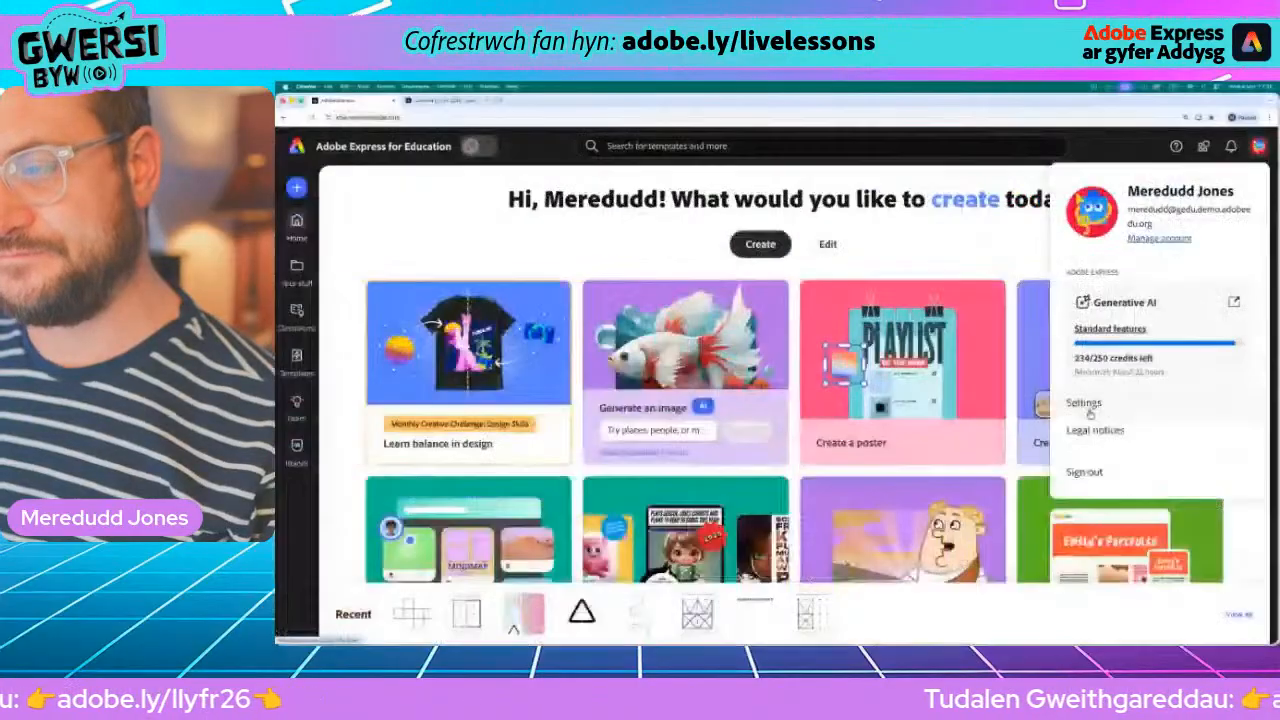
click(1086, 404)
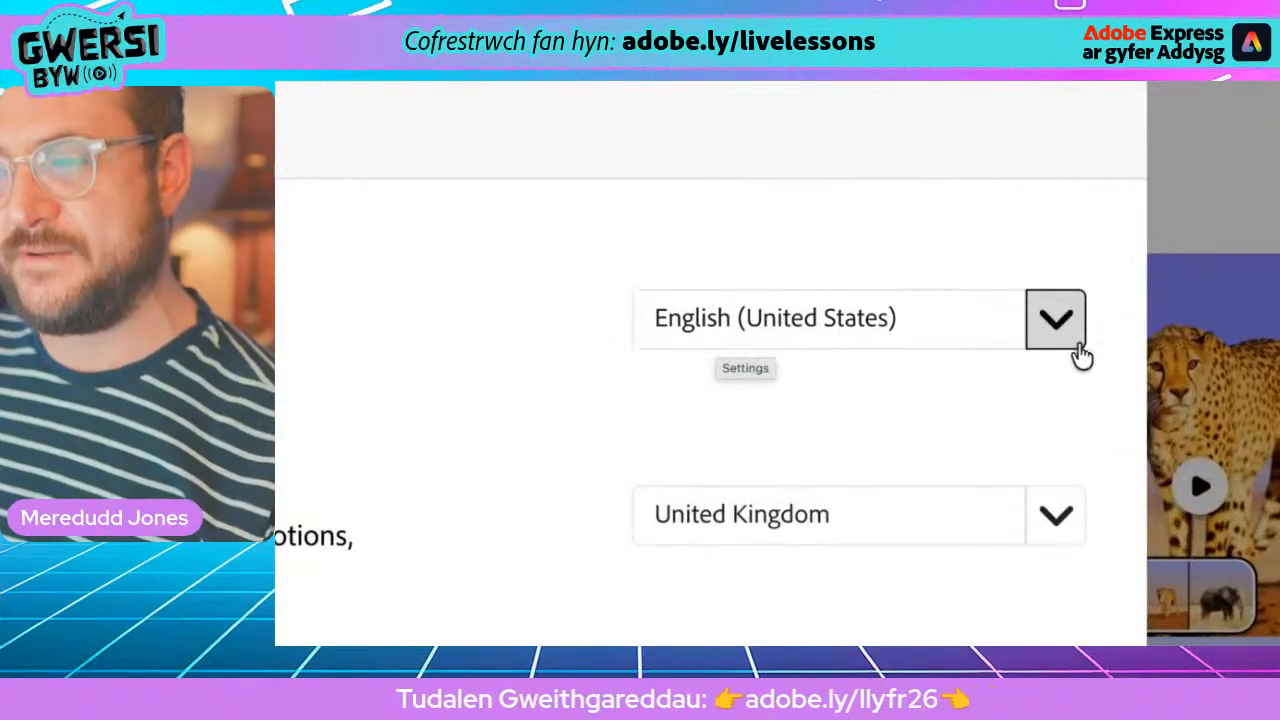
click(1062, 322)
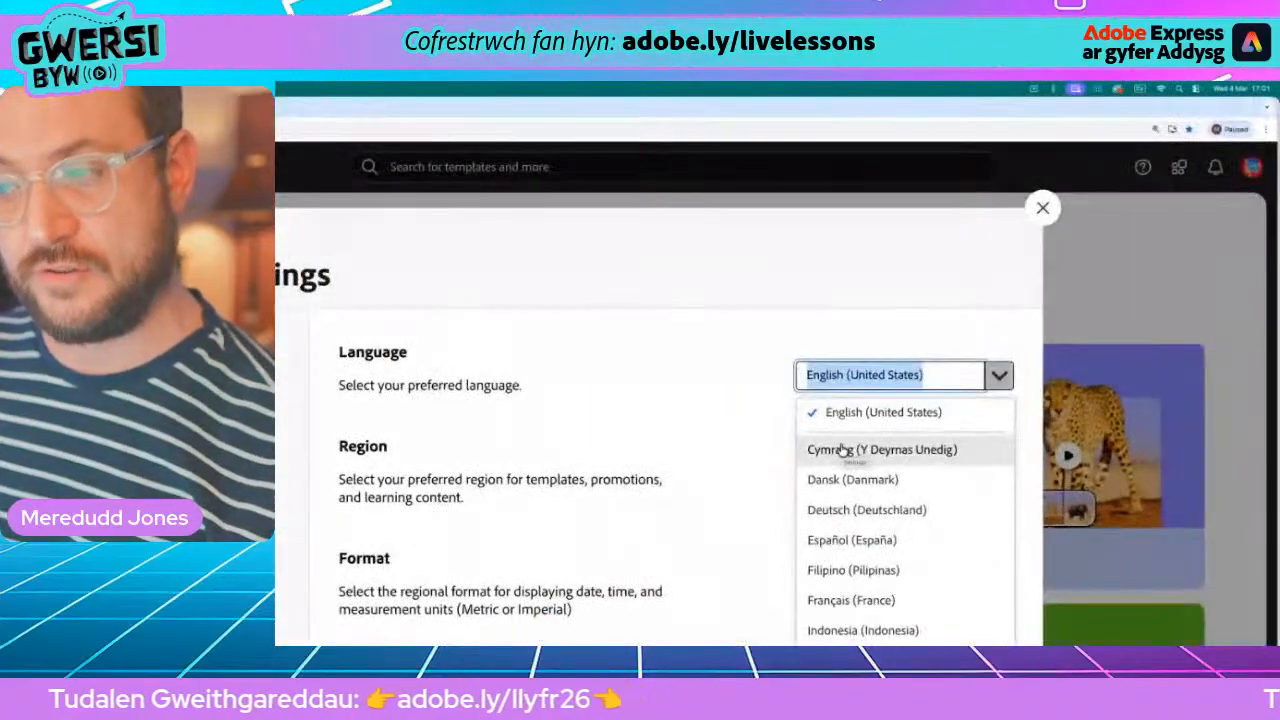
click(843, 451)
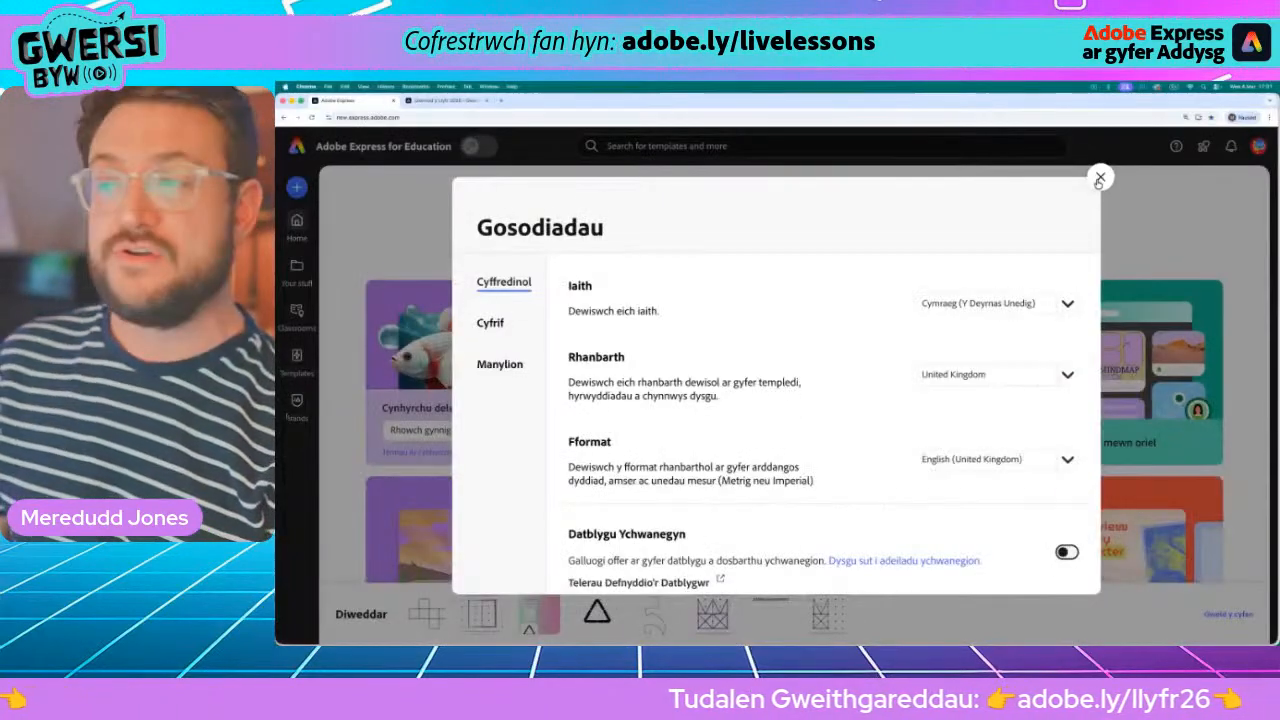
click(1067, 215)
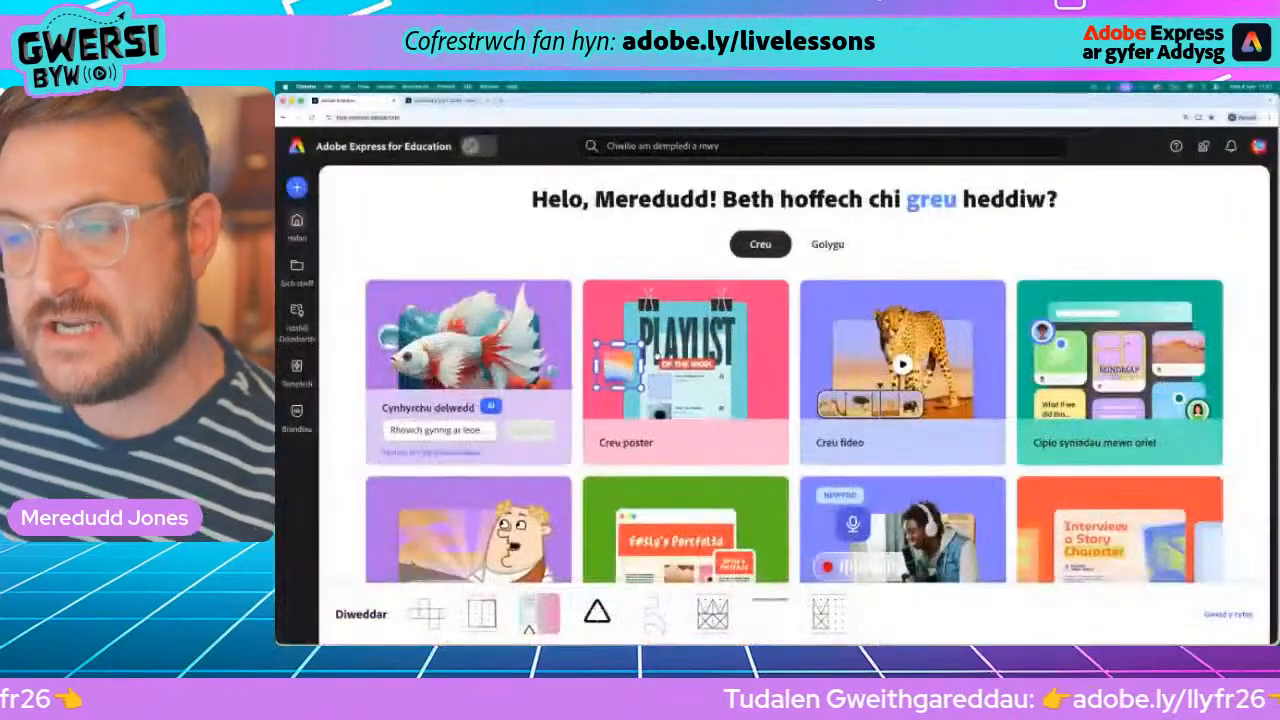
- Create a new blank poster and open the colour choices for its page background
click(709, 260)
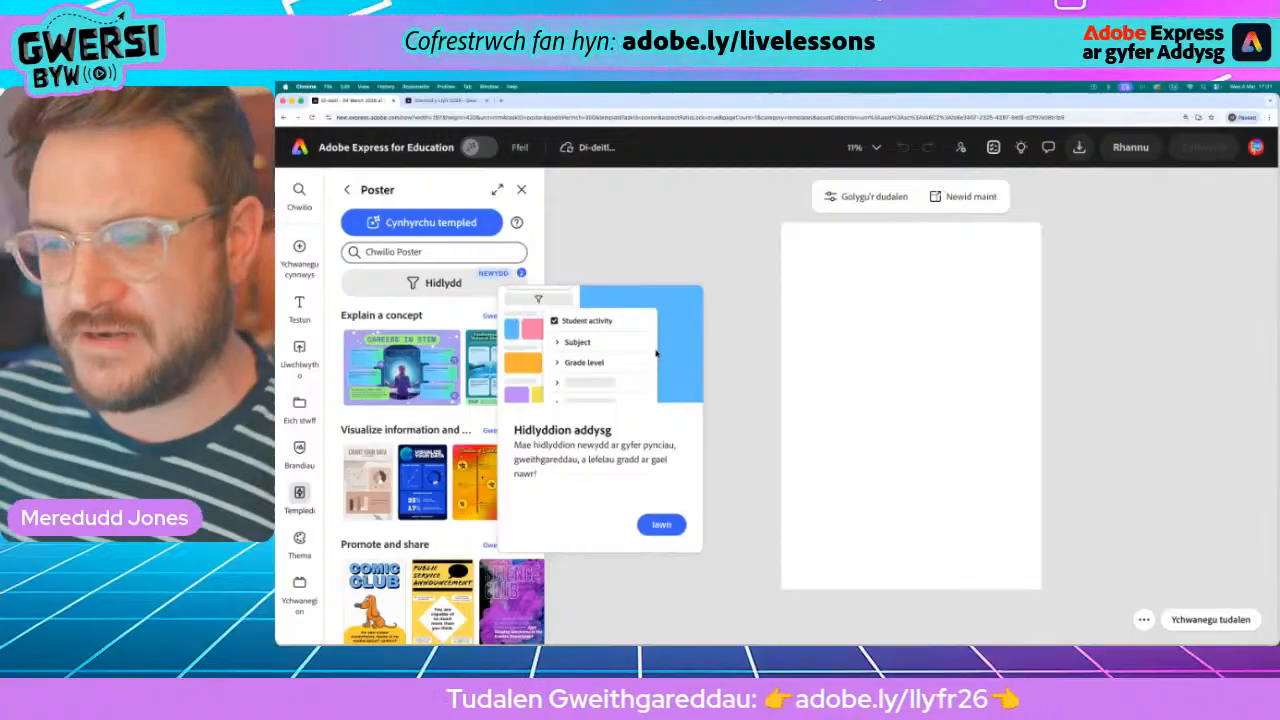
click(664, 525)
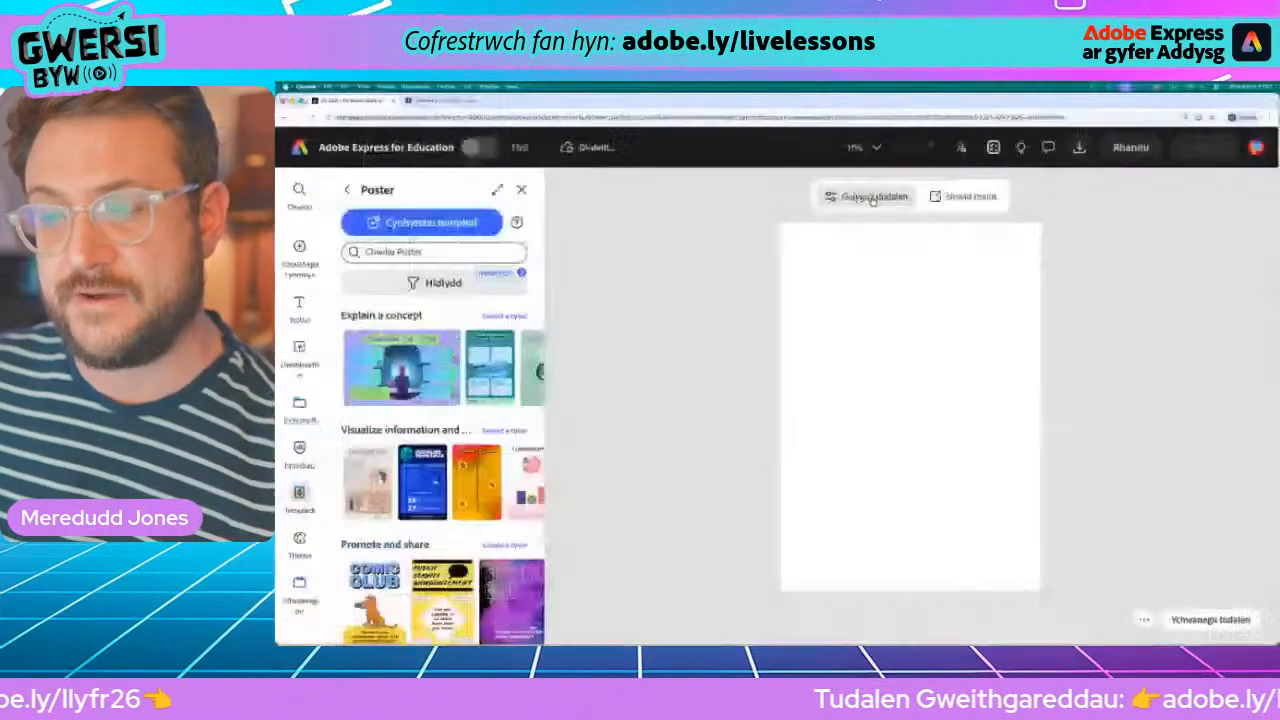
click(855, 238)
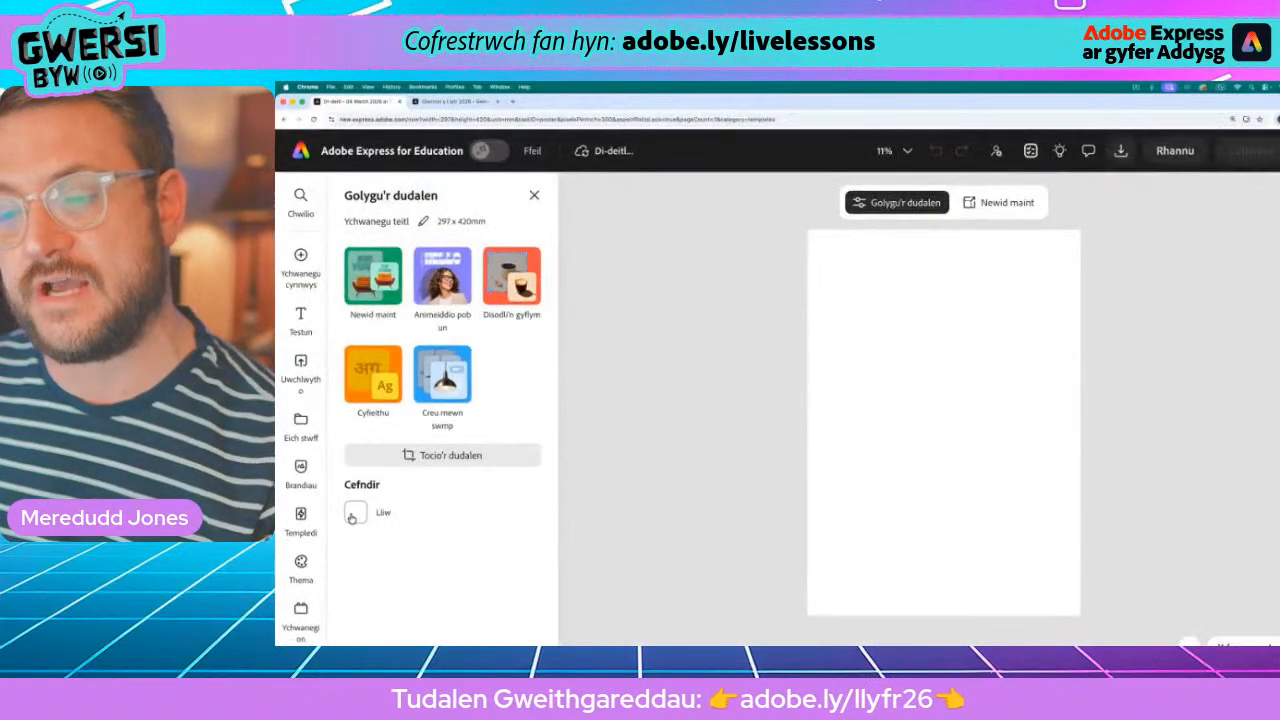
click(385, 528)
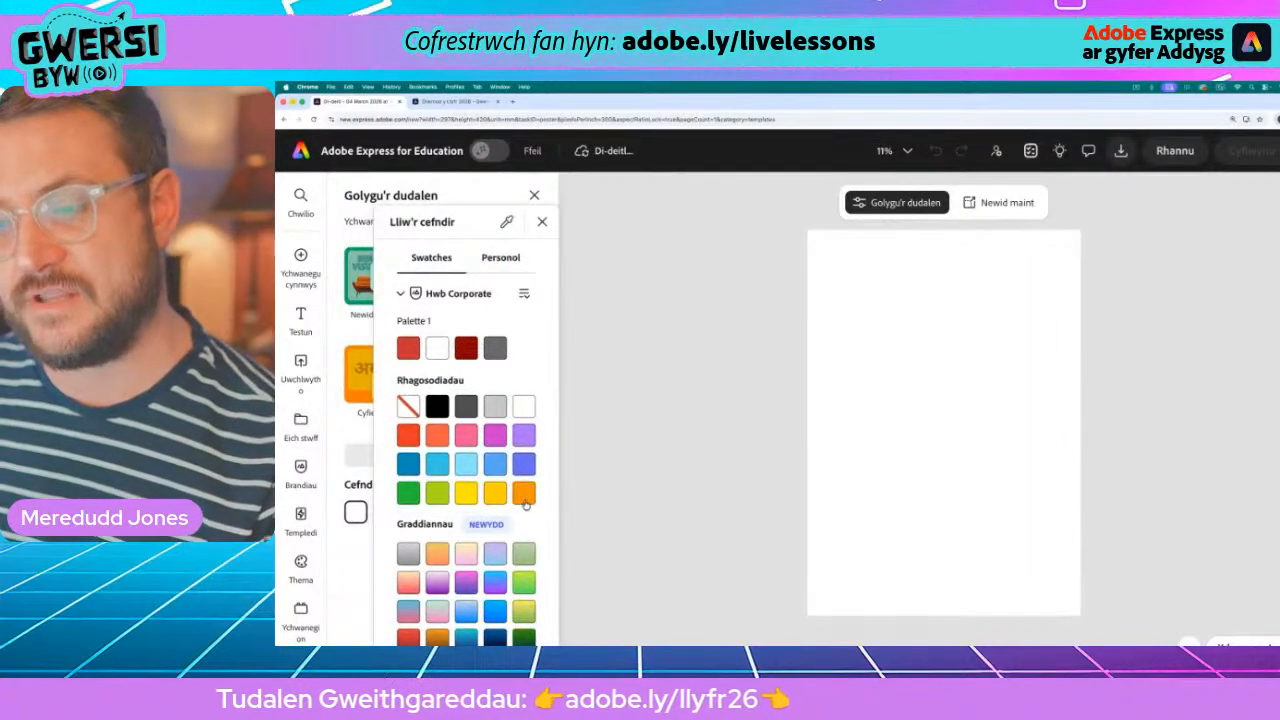
- Try preset orange, yellow, blue and green swatches as the page background colour
click(524, 493)
click(495, 492)
click(466, 492)
click(437, 490)
click(437, 463)
click(466, 463)
click(495, 463)
click(524, 465)
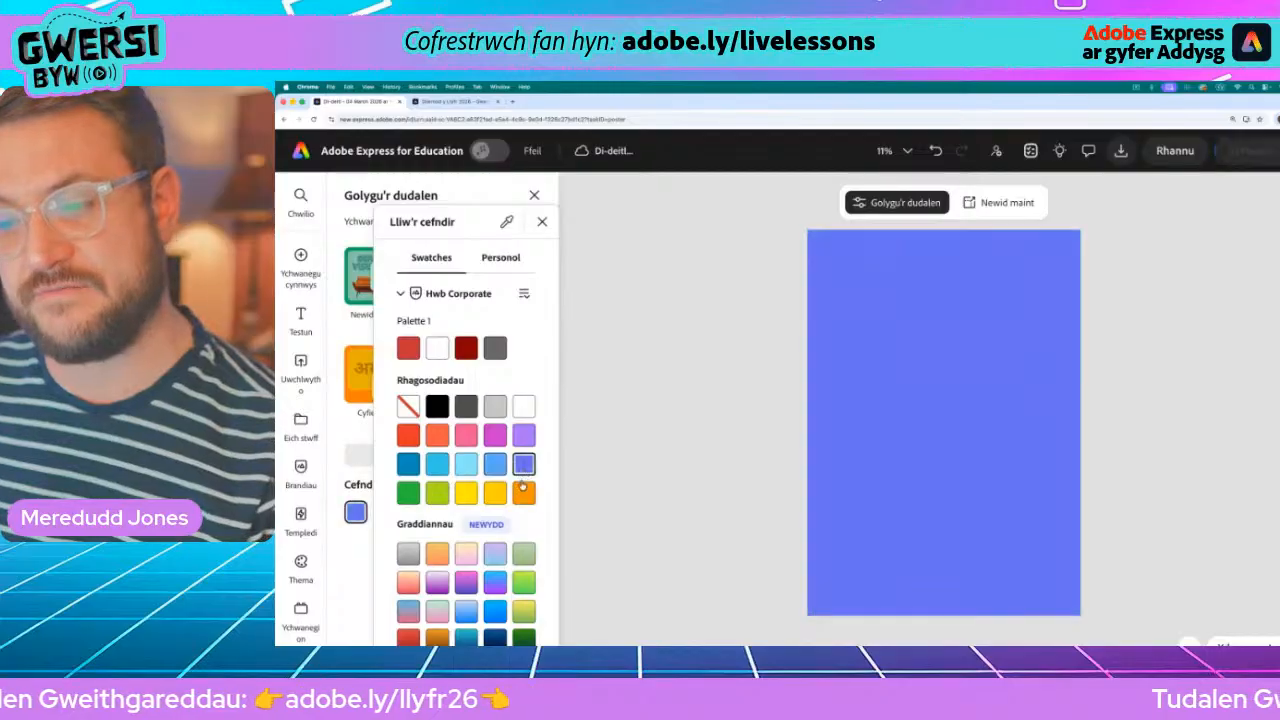
click(524, 493)
click(495, 492)
click(466, 492)
click(437, 492)
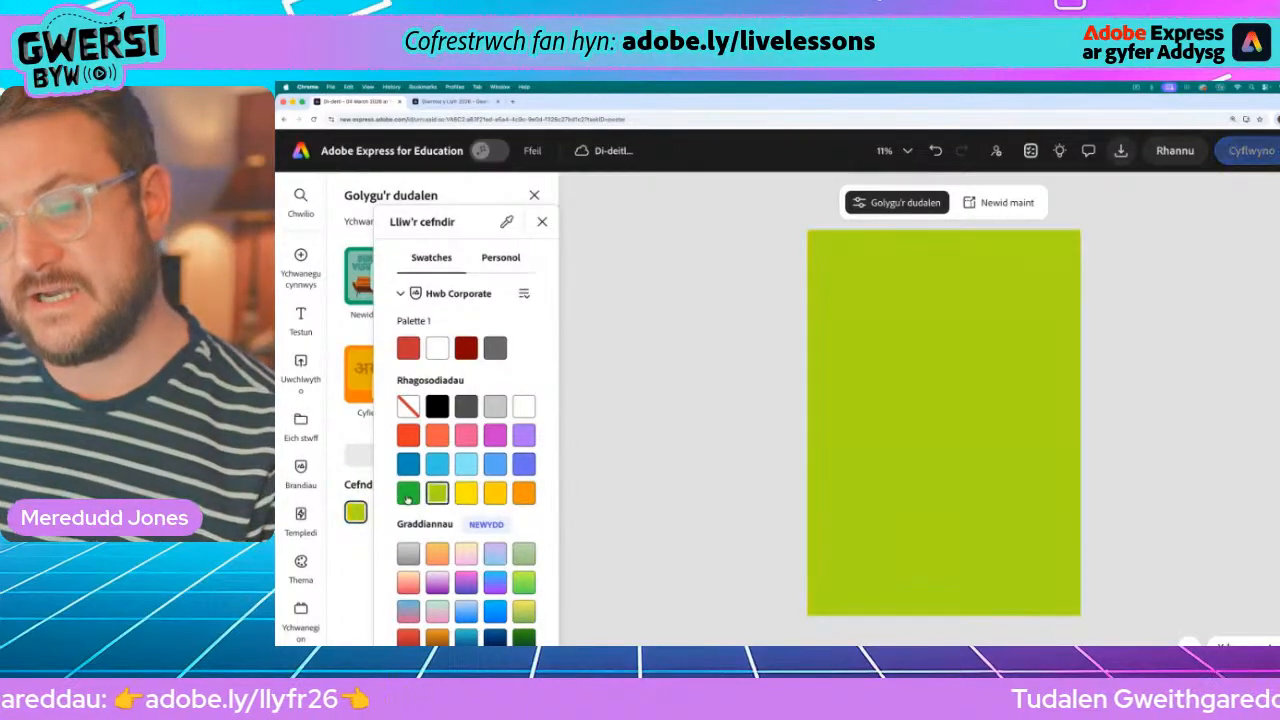
click(408, 493)
click(437, 492)
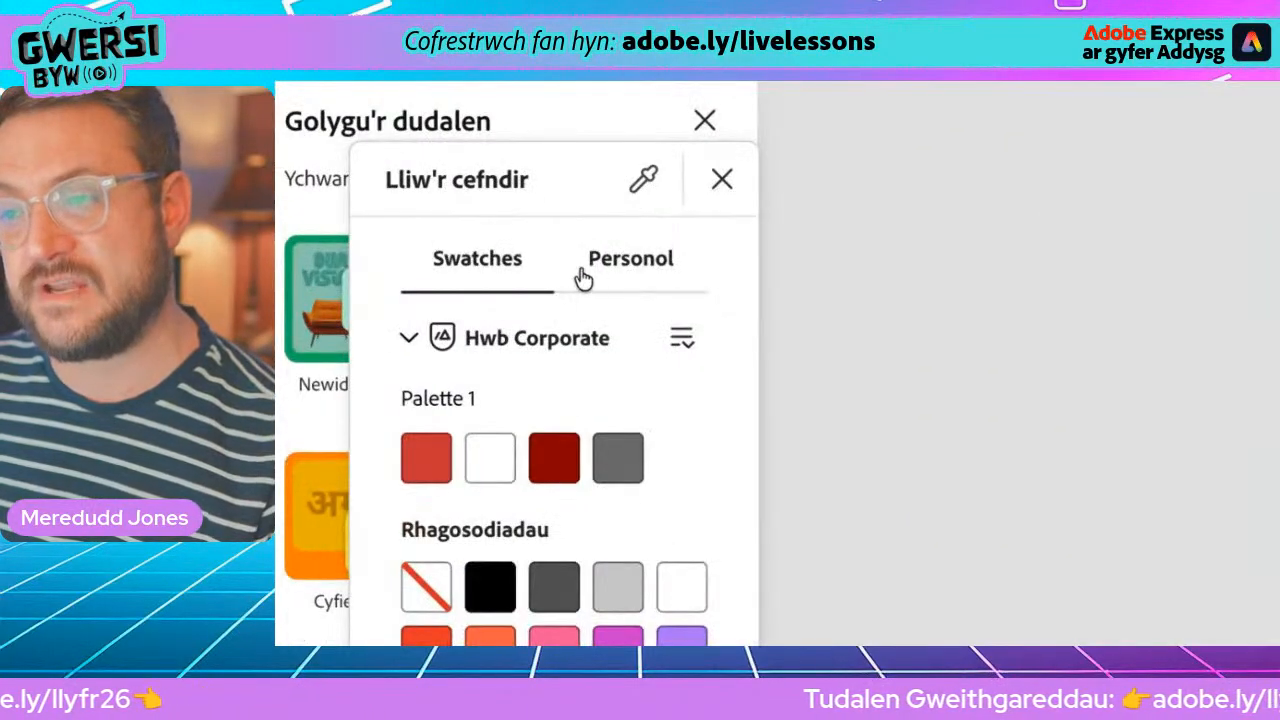
- Set the page background to a custom solid light cyan, #73FBFF
click(482, 262)
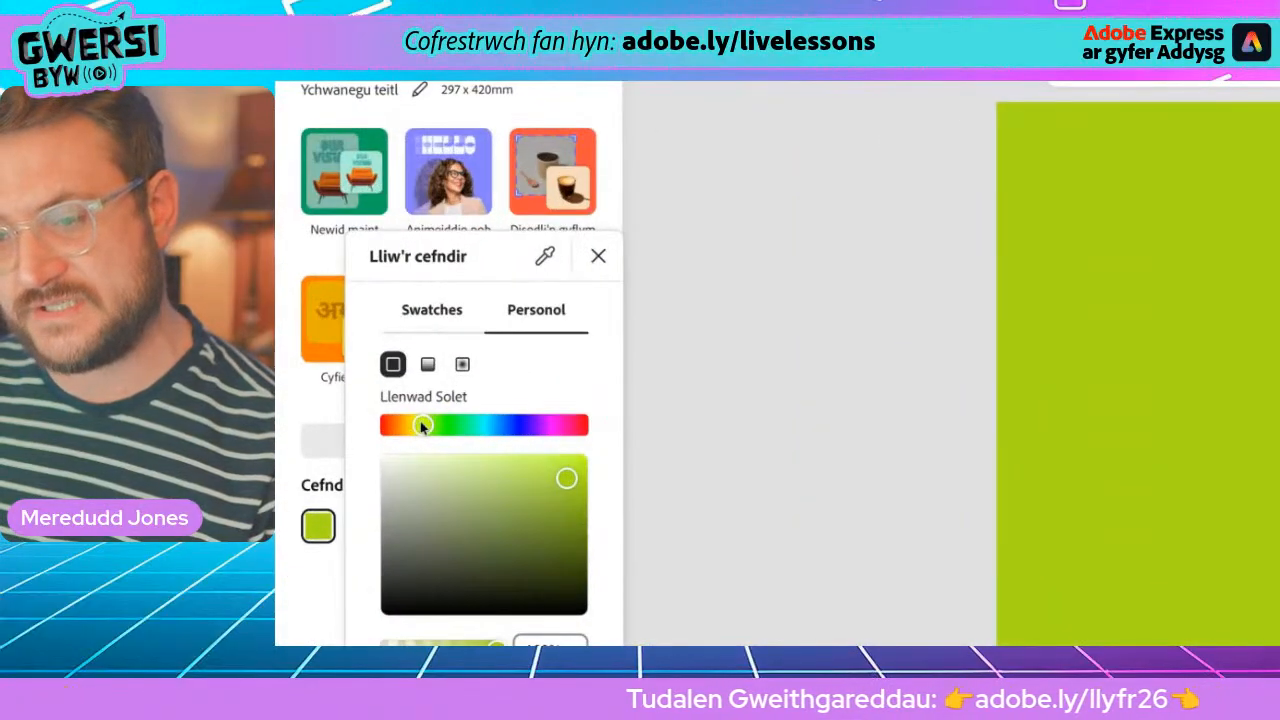
drag(422, 426, 486, 430)
drag(566, 479, 478, 453)
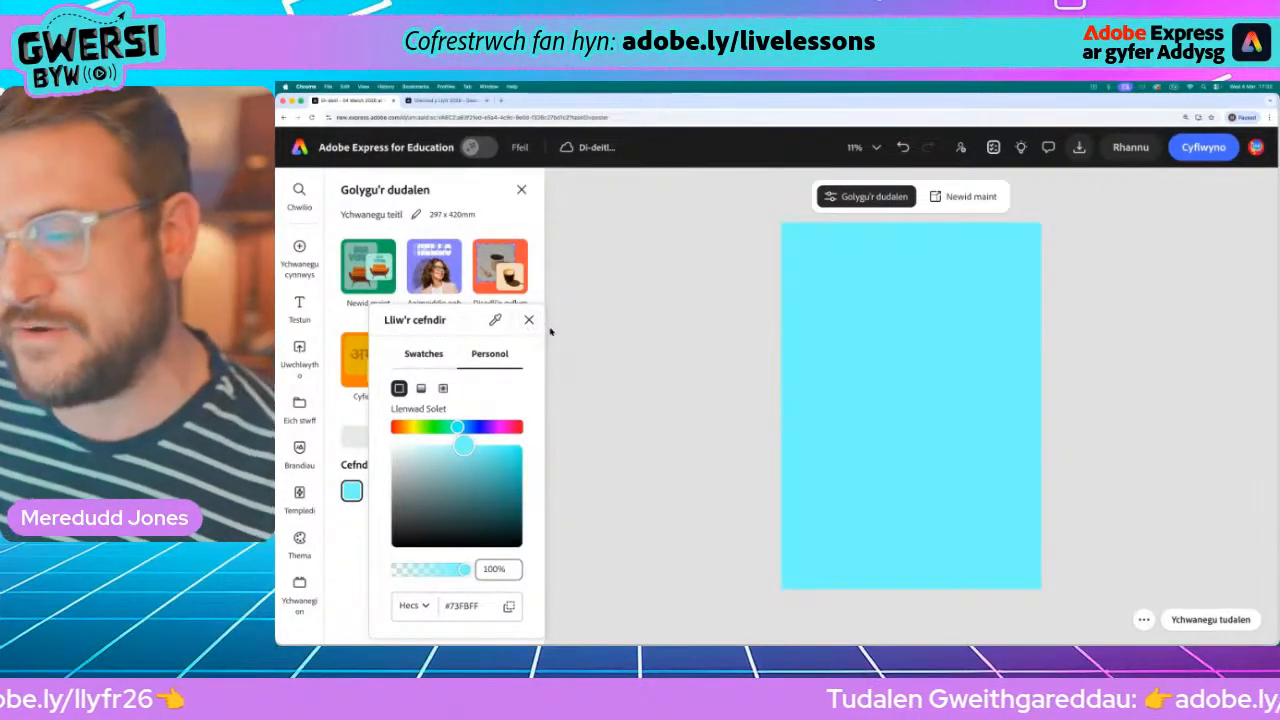
click(529, 321)
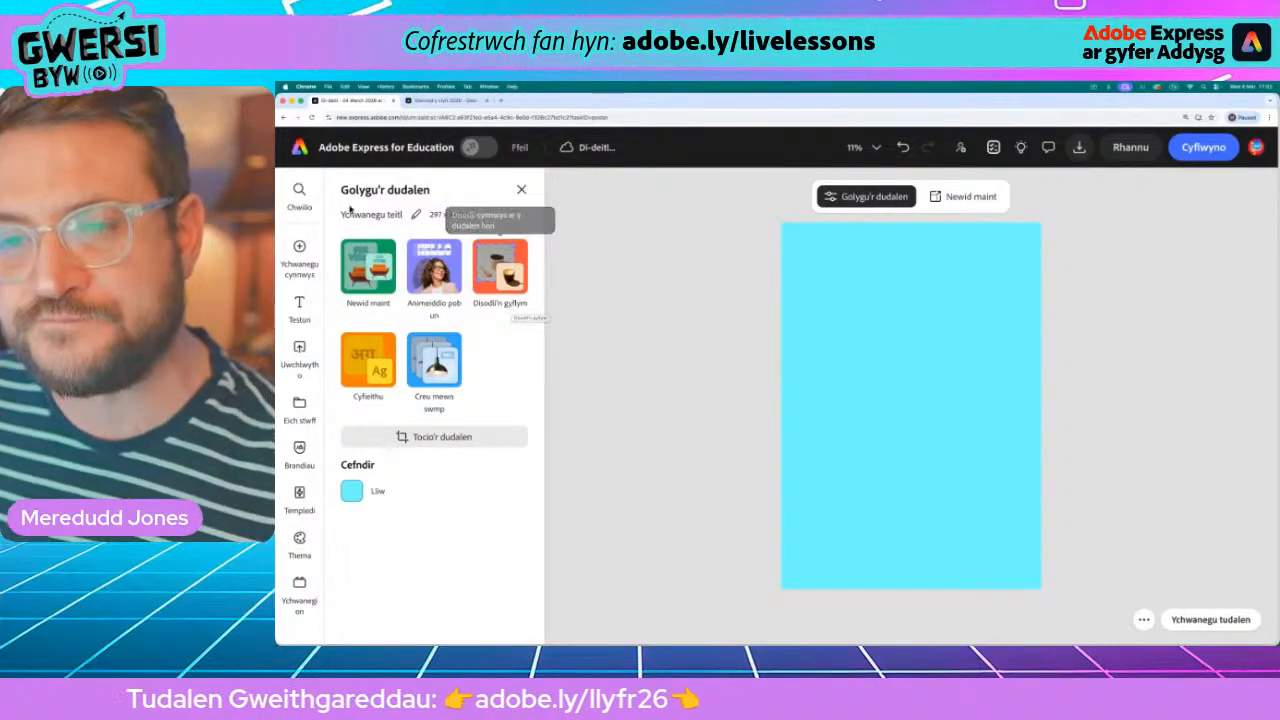
- Add the wide grey rounded rectangle with a black outline from the shape elements to the page
mouse_move(284, 263)
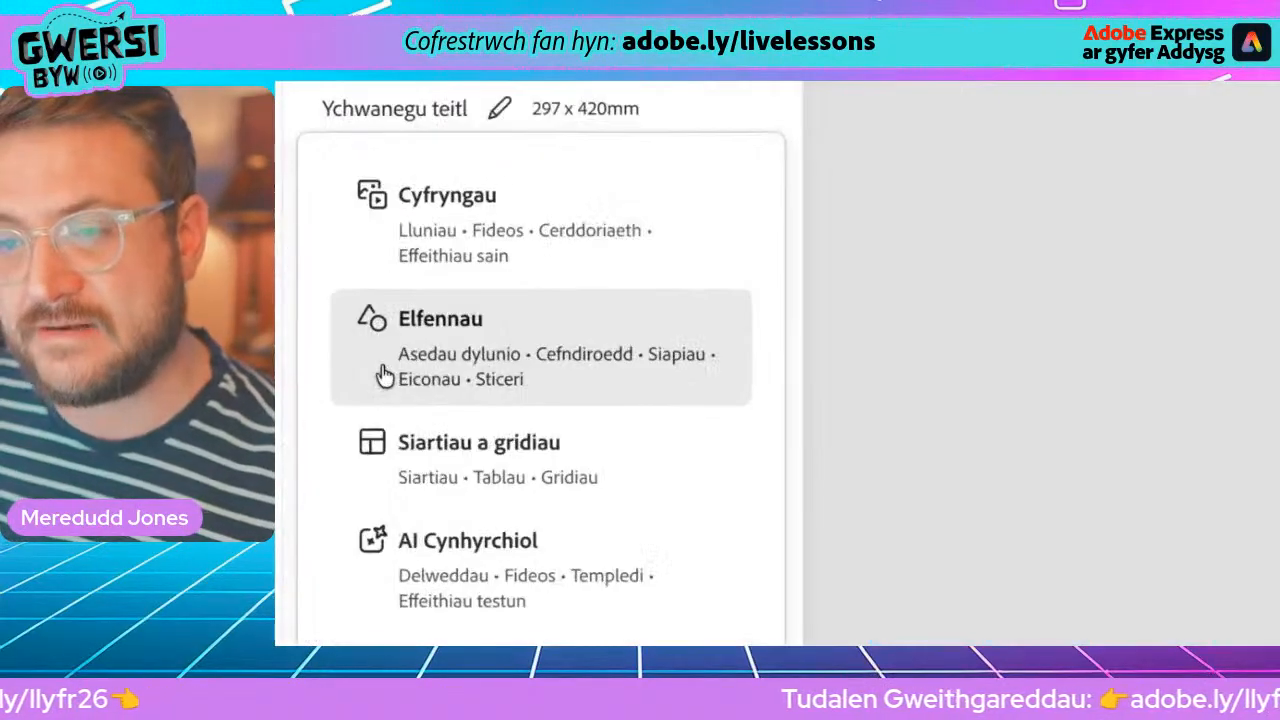
click(455, 366)
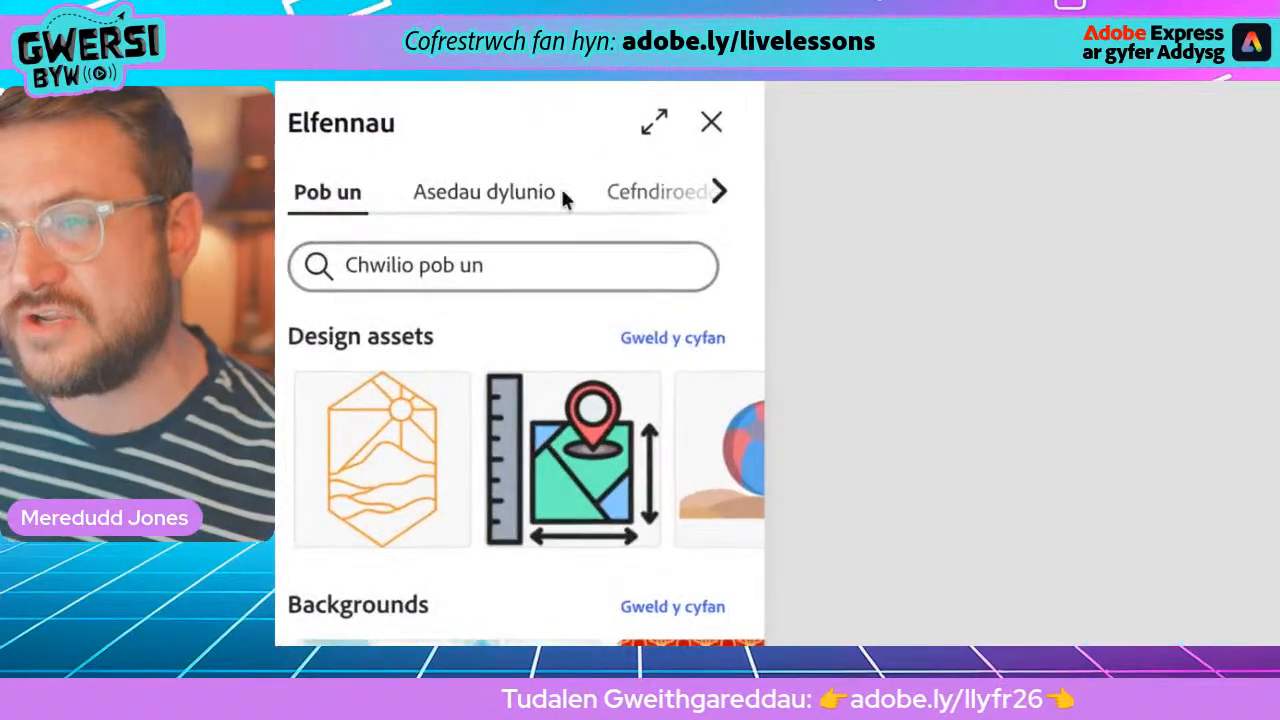
click(722, 195)
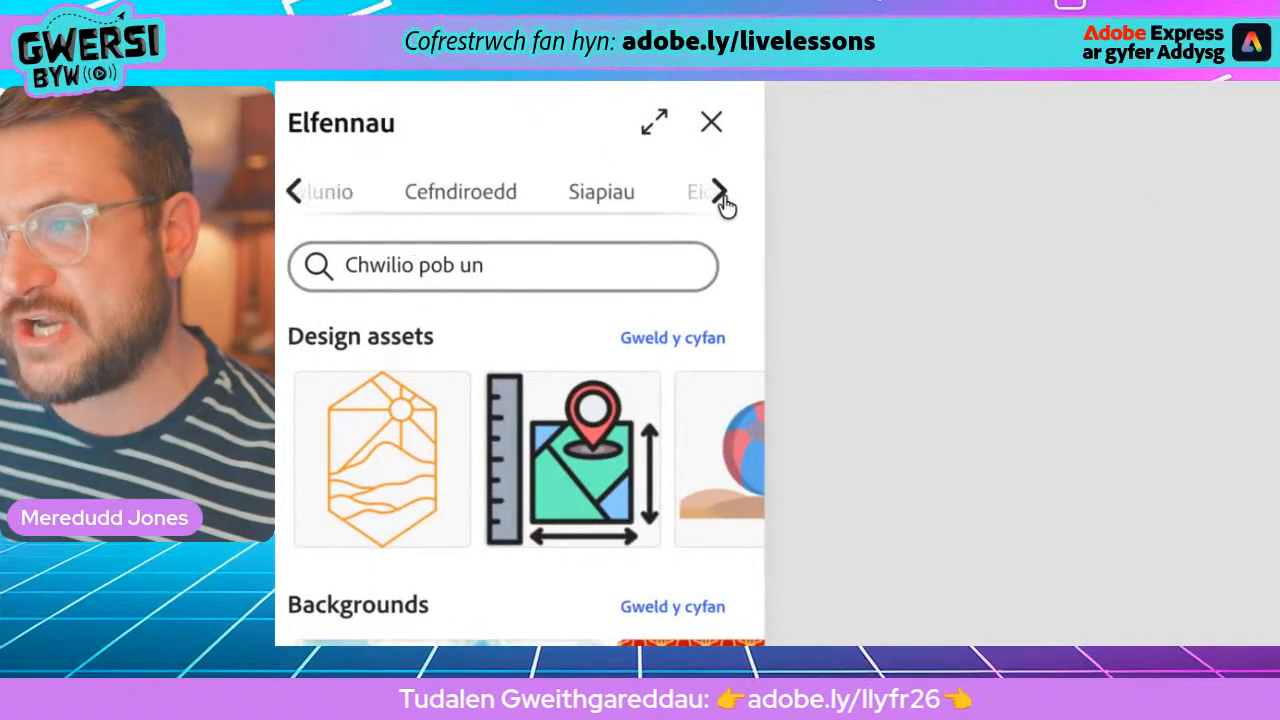
click(602, 208)
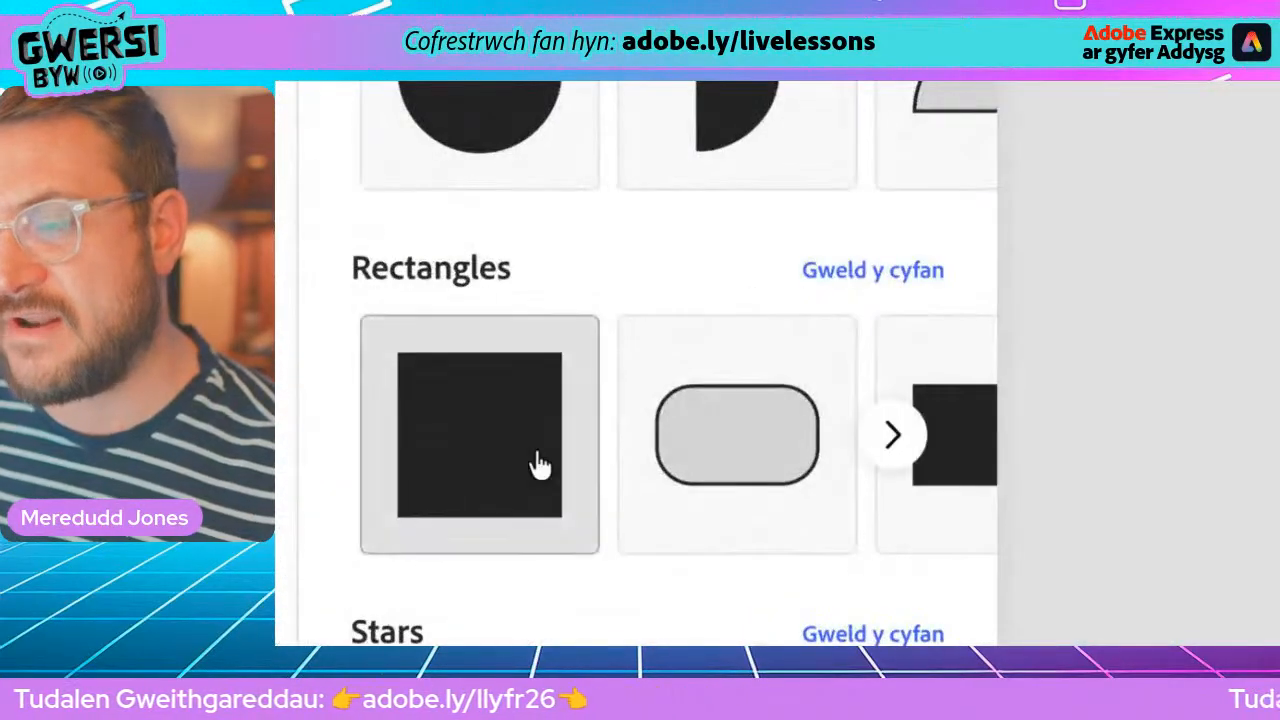
scroll(694, 443, right, 3)
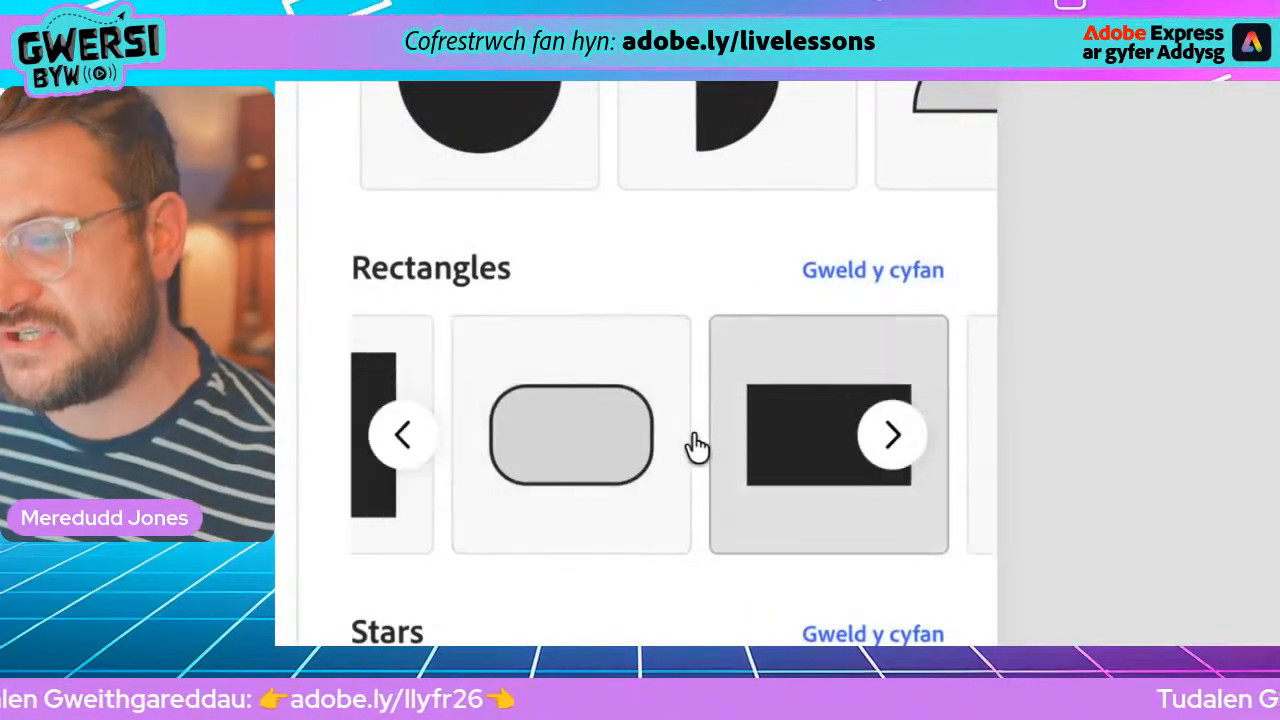
scroll(686, 429, left, 3)
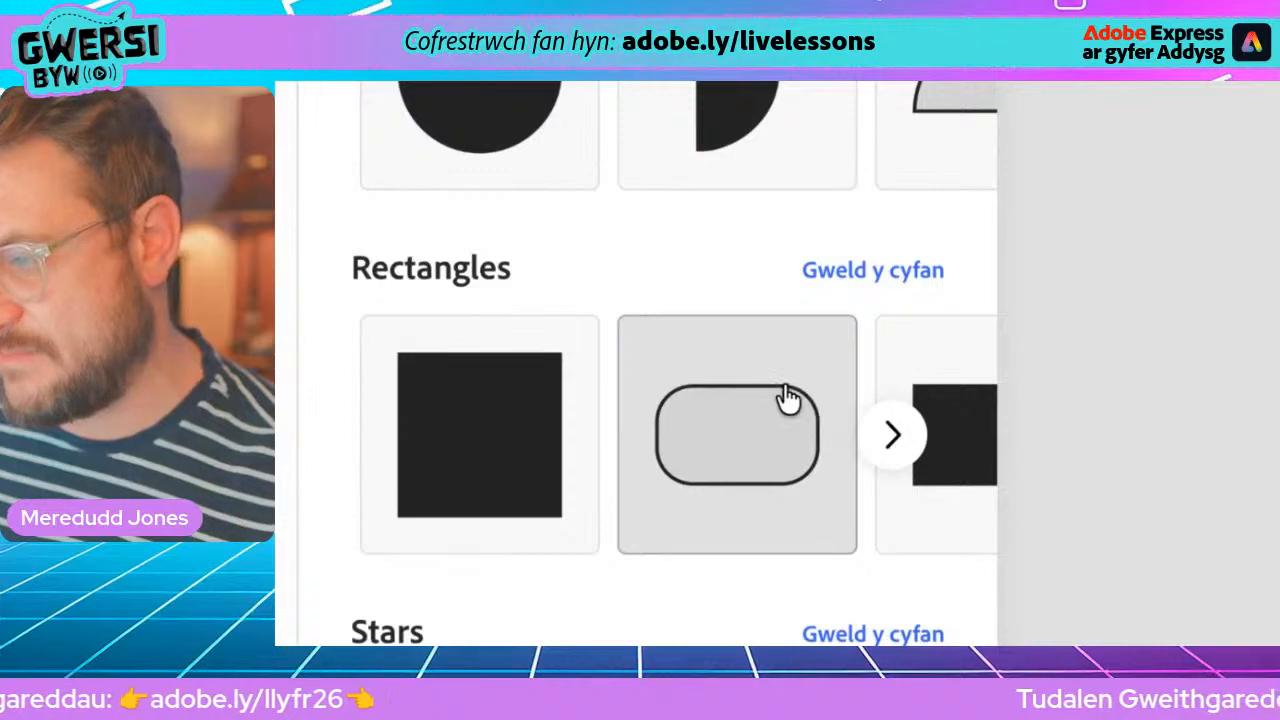
scroll(731, 425, right, 1)
scroll(731, 425, right, 5)
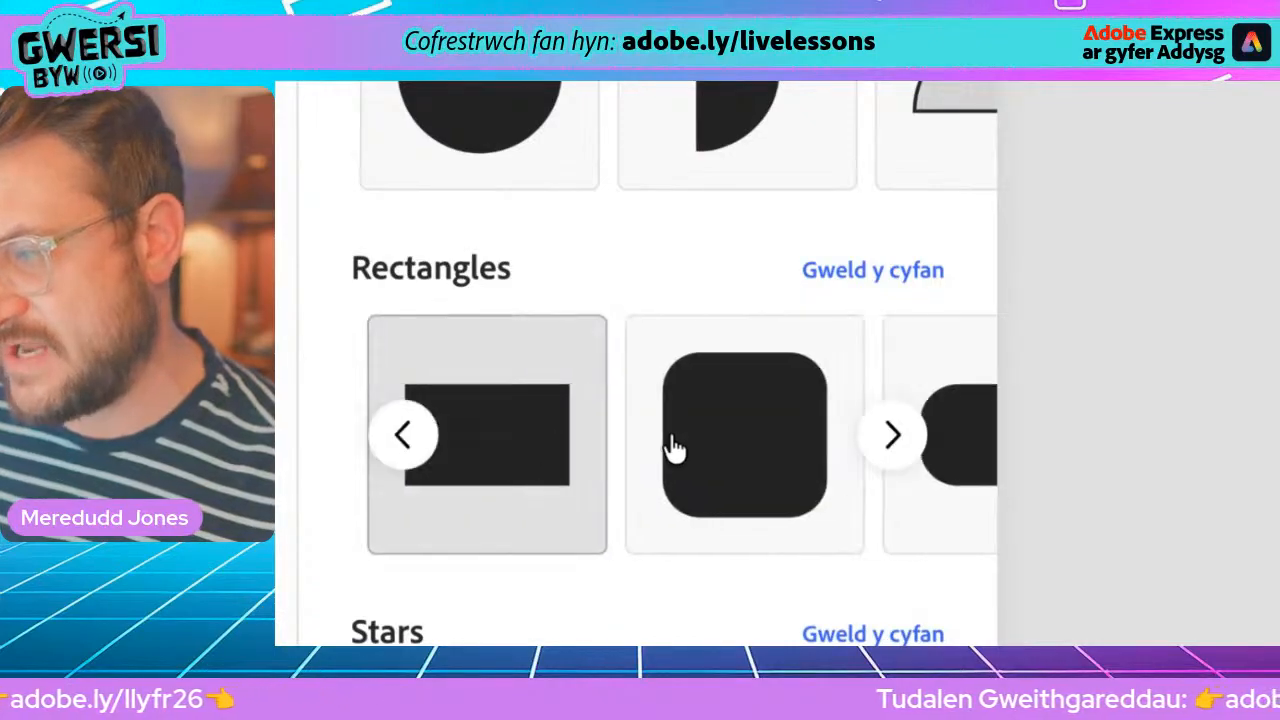
scroll(597, 418, right, 6)
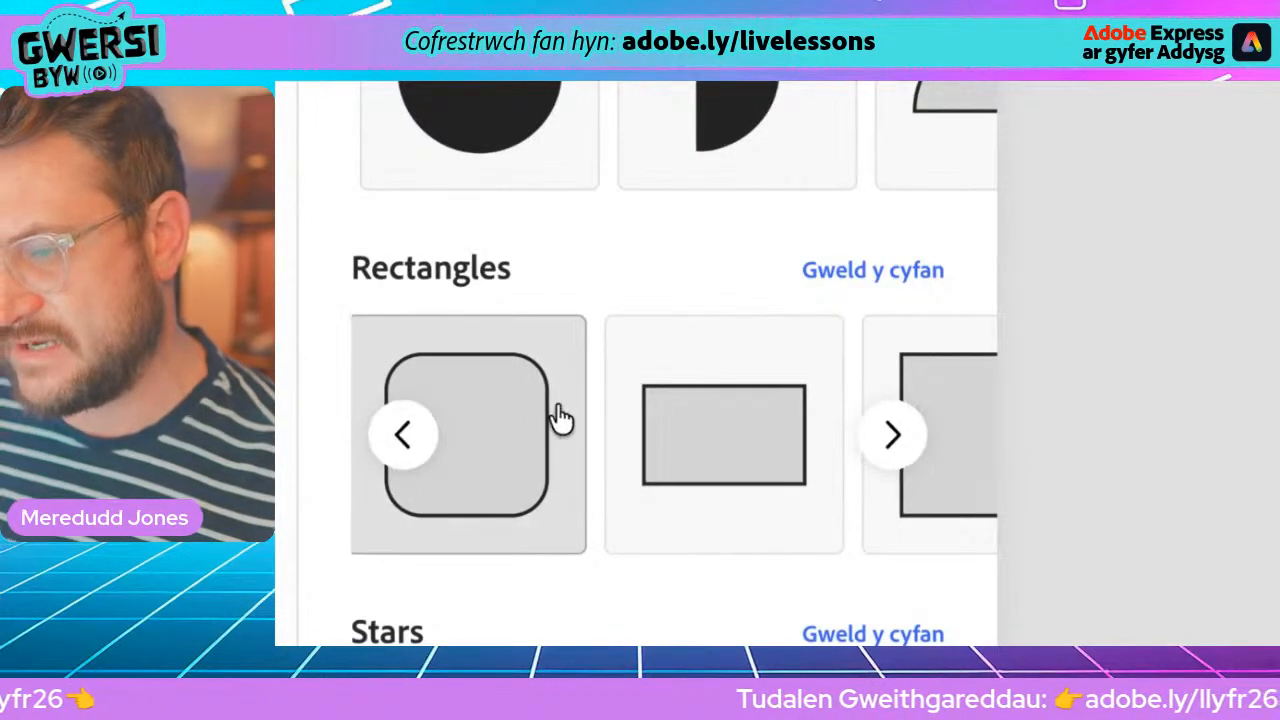
scroll(568, 420, left, 5)
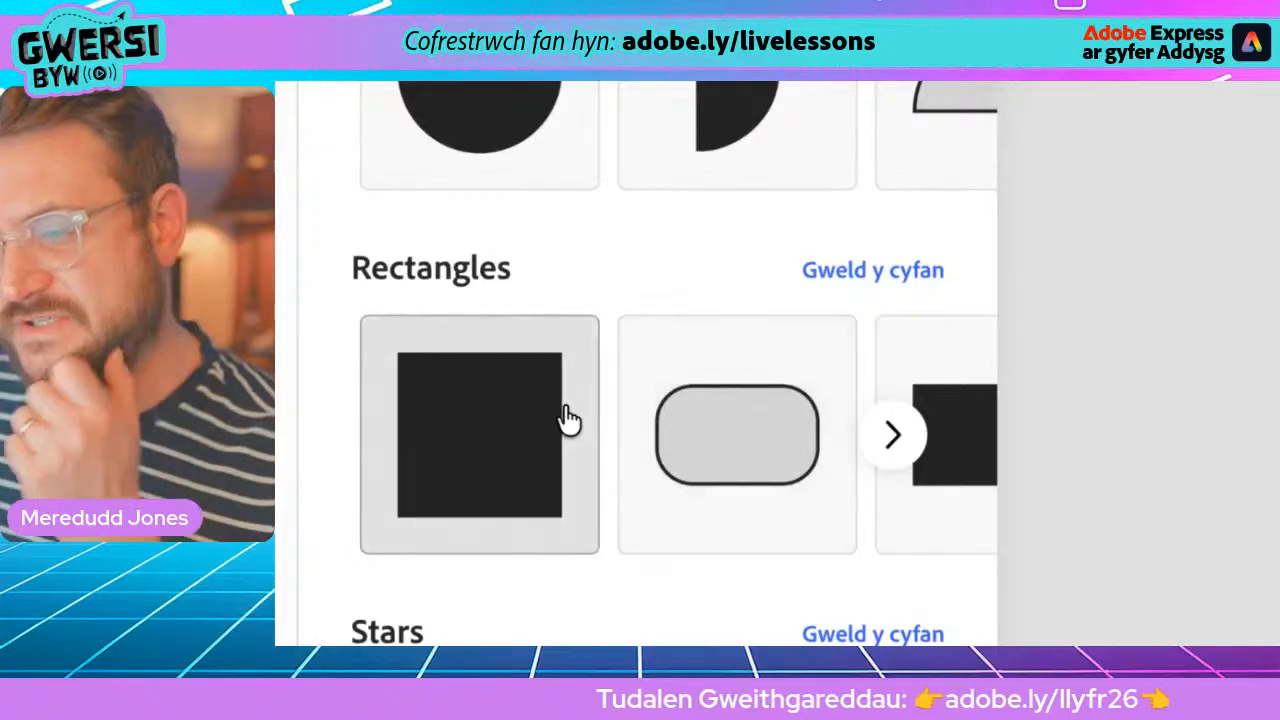
scroll(568, 420, right, 3)
scroll(568, 420, left, 4)
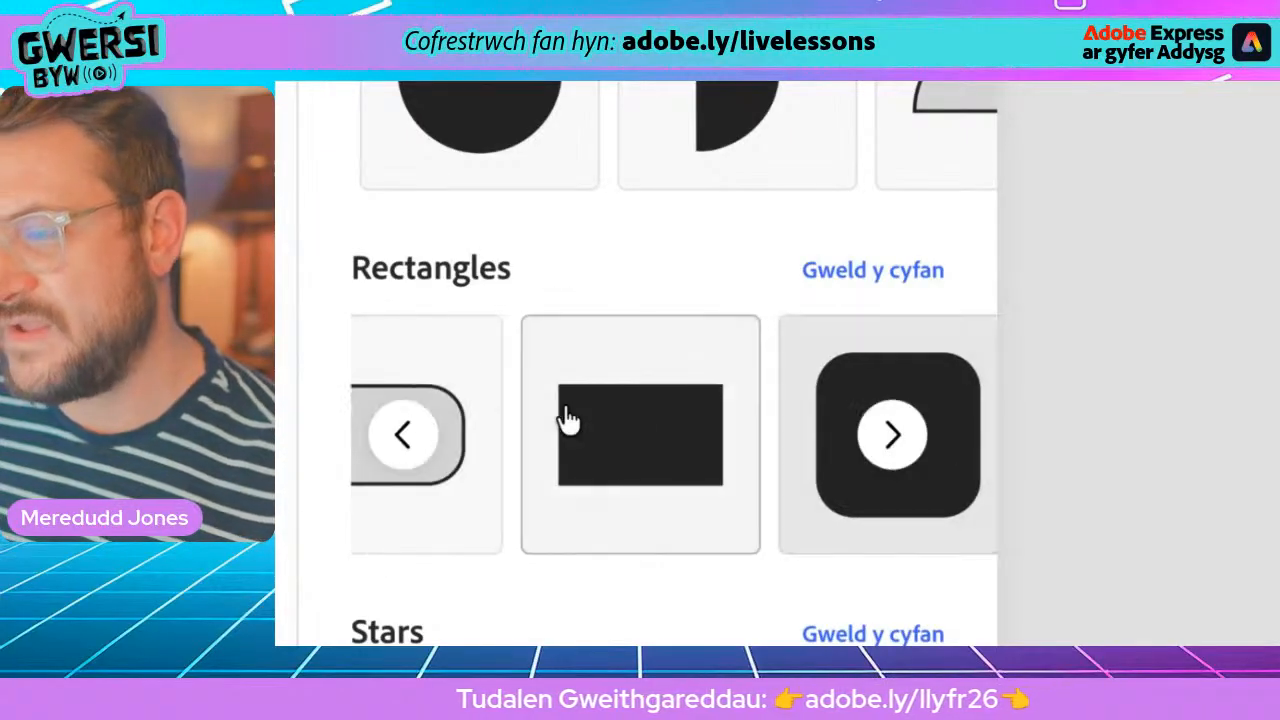
scroll(568, 420, left, 1)
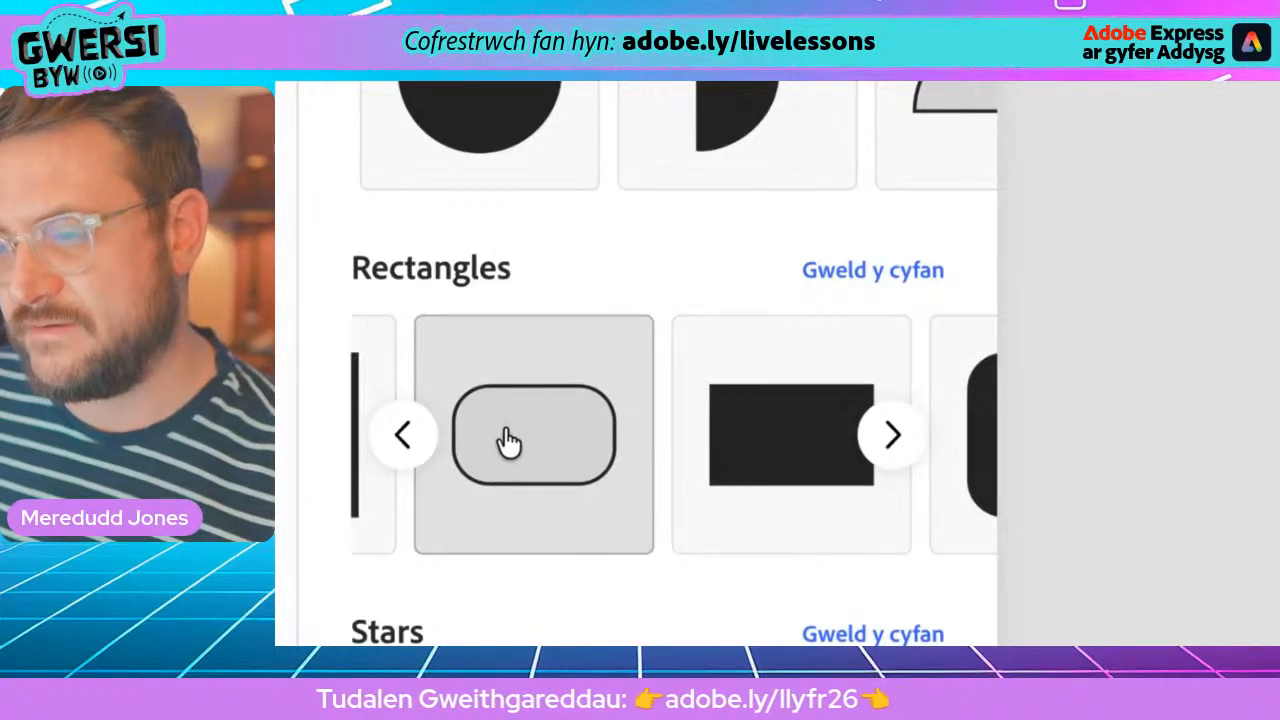
click(565, 437)
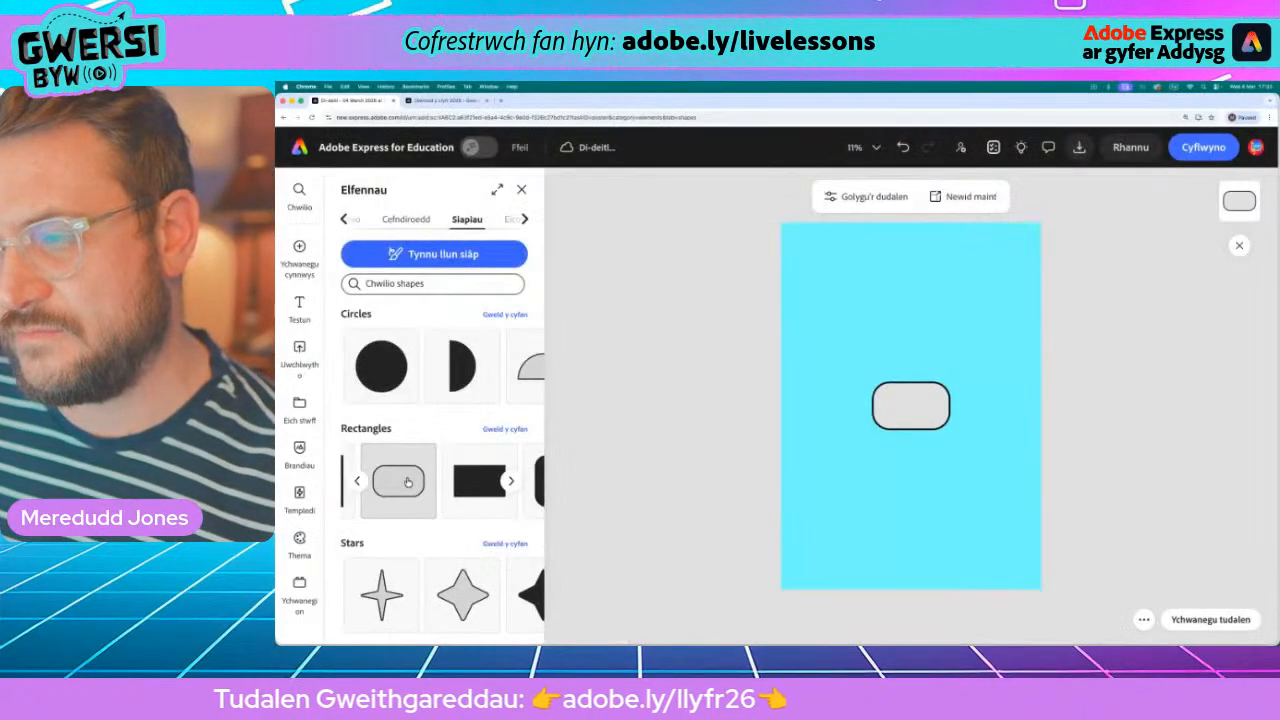
- Stretch the rounded rectangle on all four sides until it nearly fills the page, leaving a narrow cyan margin around it
click(905, 403)
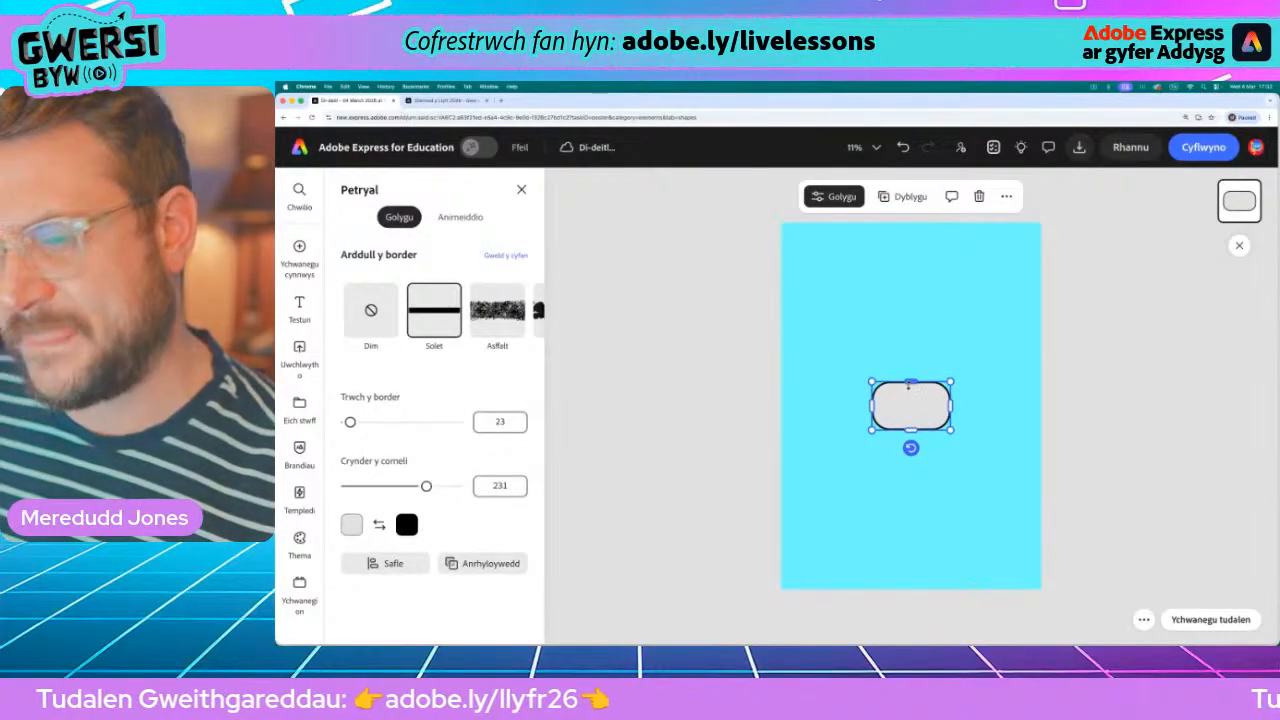
drag(910, 381, 829, 240)
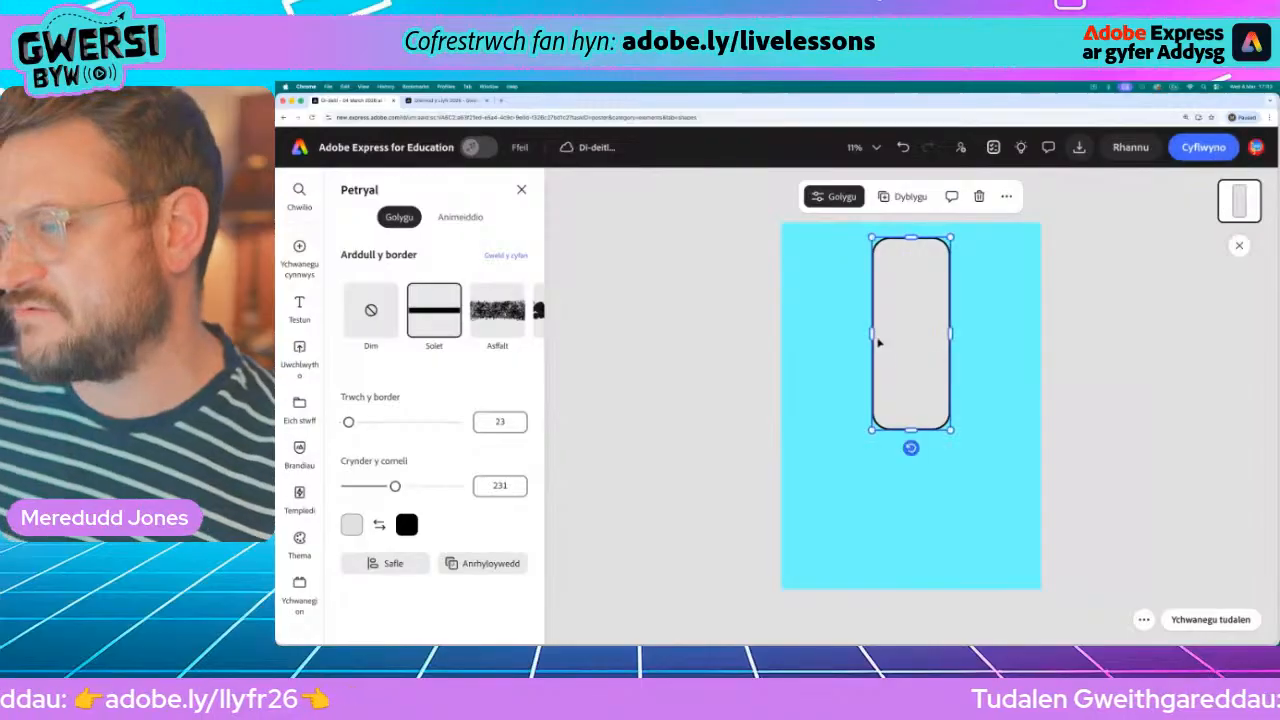
drag(870, 333, 795, 332)
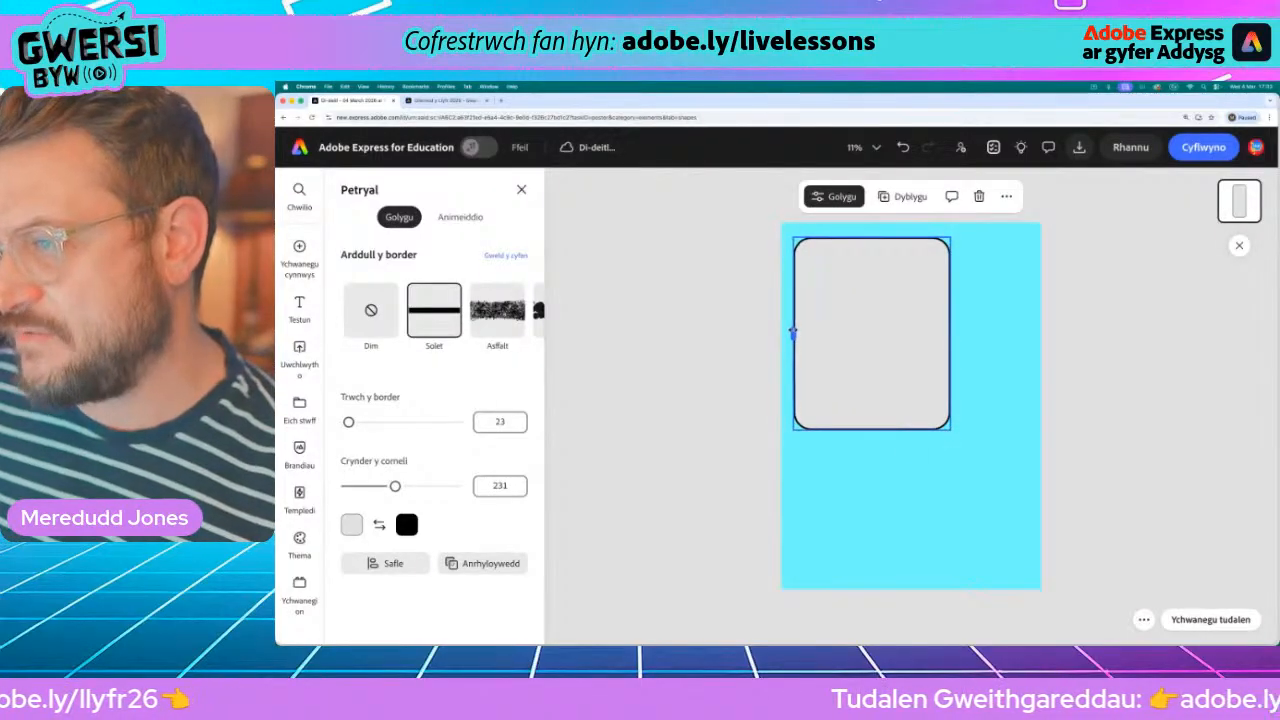
drag(950, 333, 1030, 336)
drag(913, 430, 890, 576)
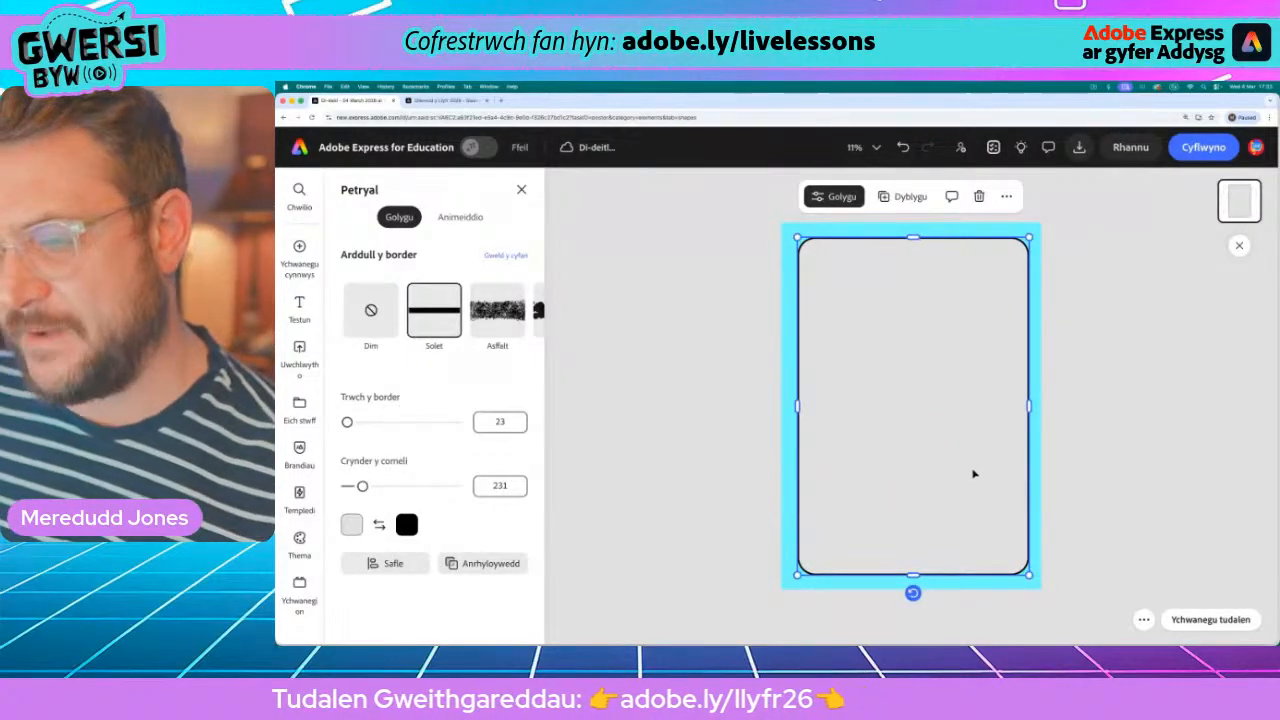
- Centre the rounded rectangle on the page, both horizontally and vertically
drag(893, 337, 944, 327)
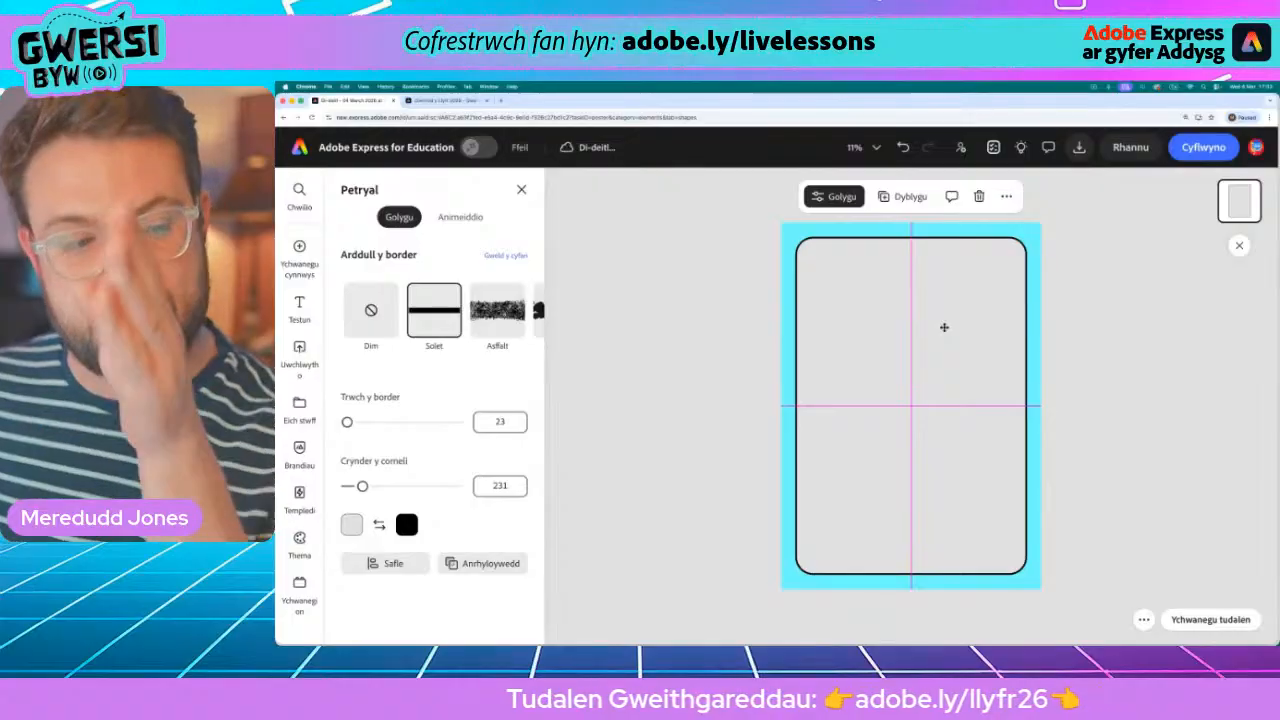
drag(944, 327, 944, 327)
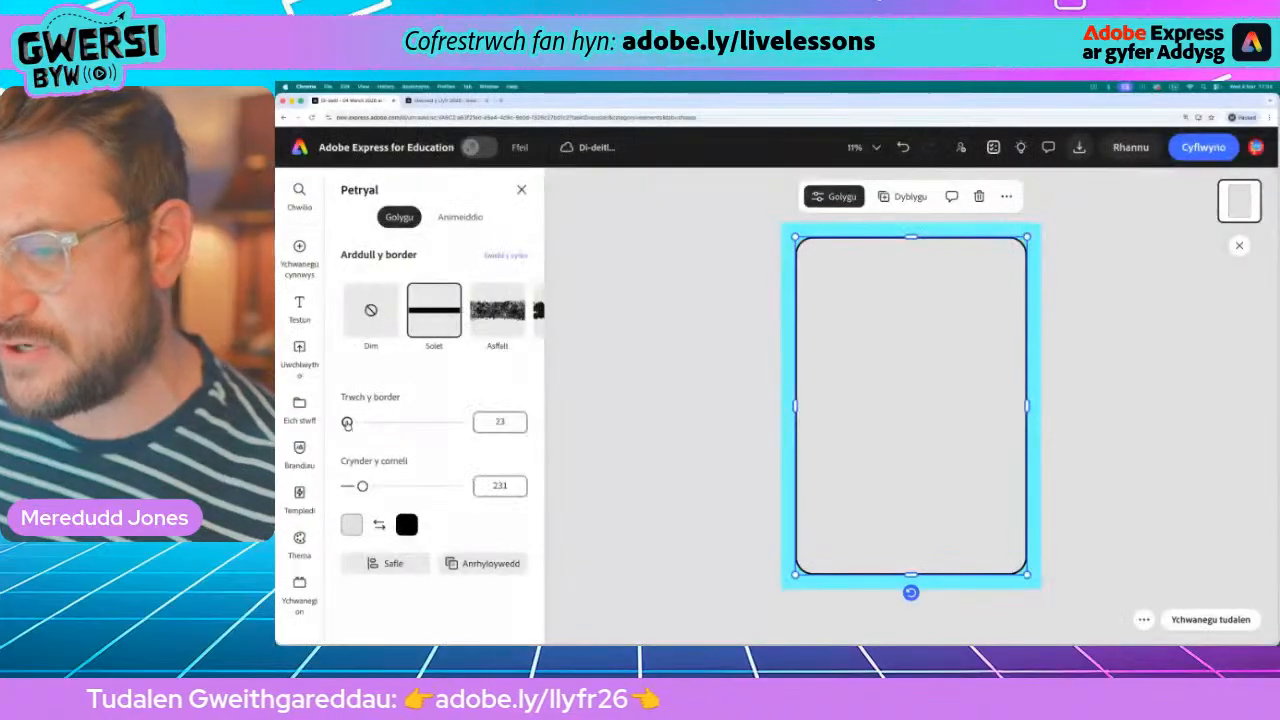
- Remove the rectangle's border by setting its thickness to 0, and increase the corner roundness to 331
drag(347, 423, 274, 427)
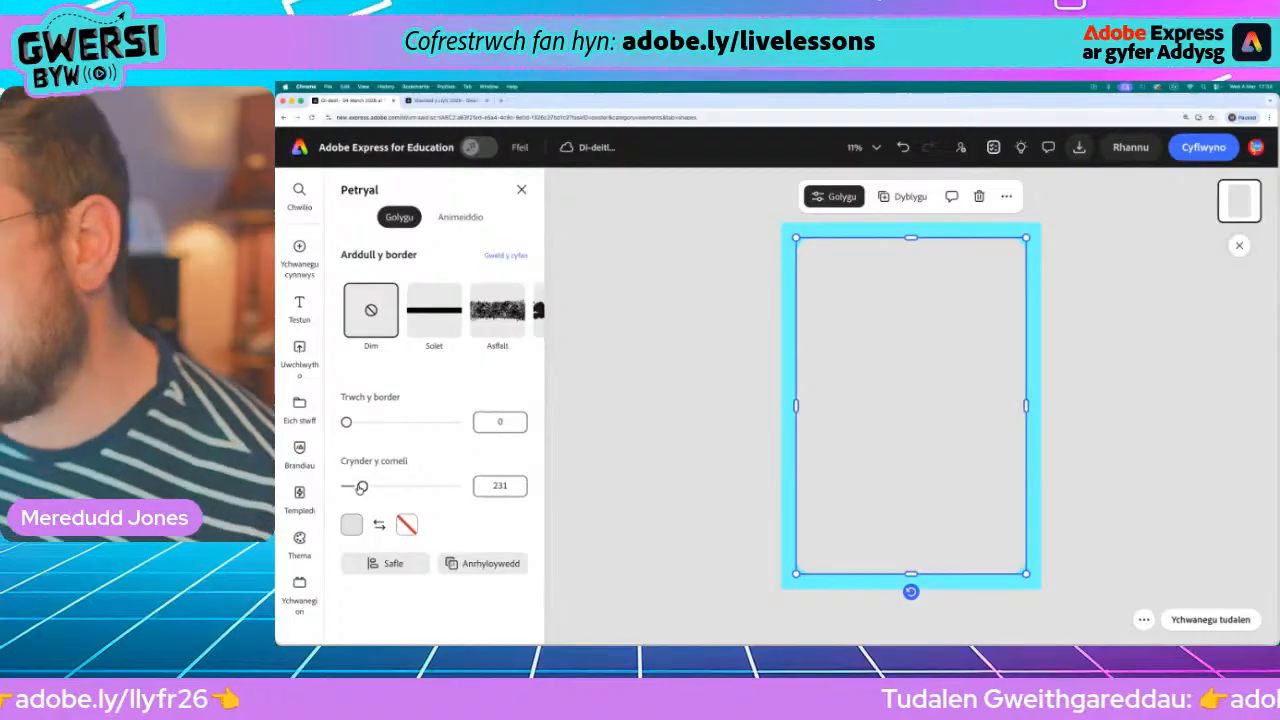
mouse_move(360, 487)
mouse_down()
mouse_move(479, 486)
mouse_move(363, 487)
mouse_up()
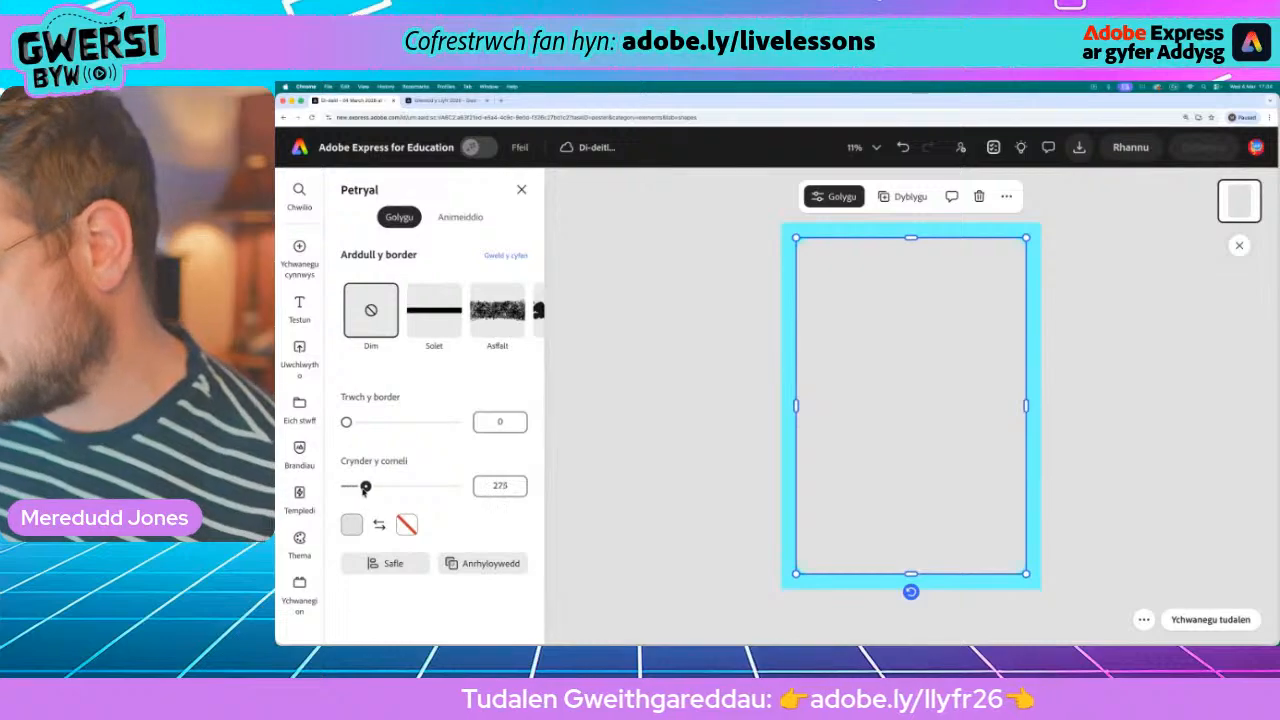
click(734, 487)
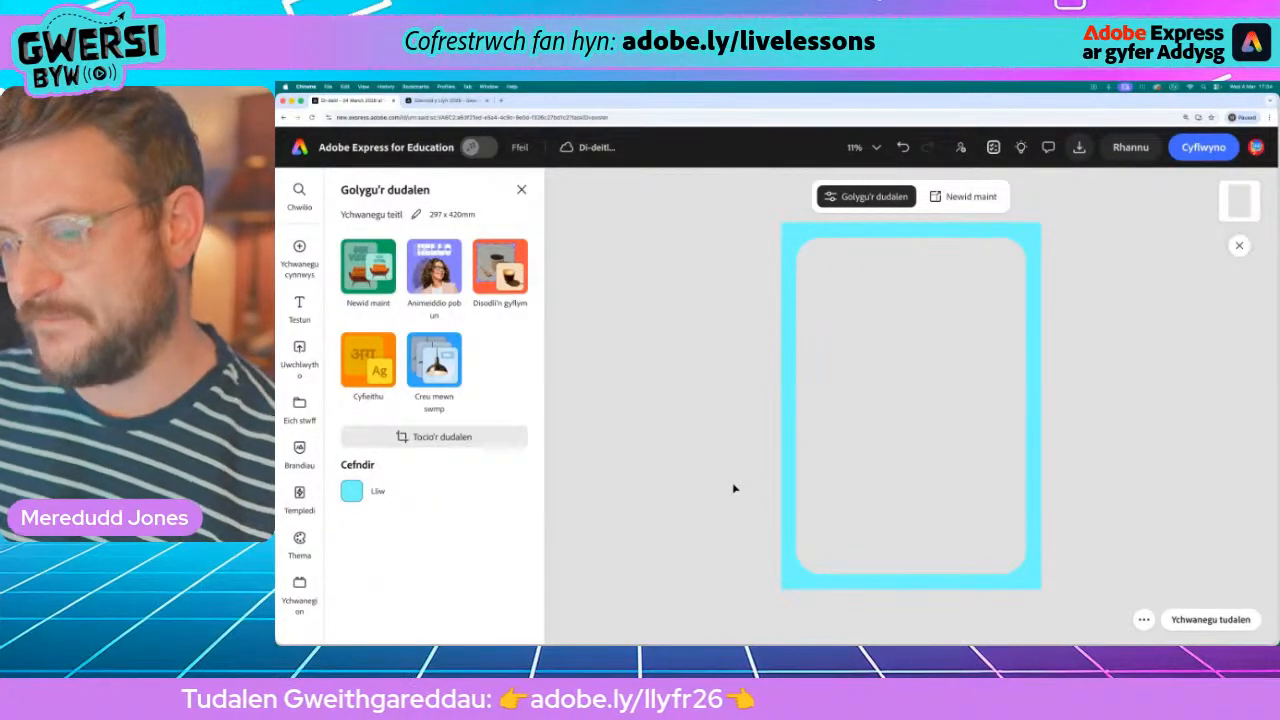
- Try preset blue-purple, blue-pink, peach-red, pastel, teal-navy and green gradients as the rectangle's fill
click(909, 404)
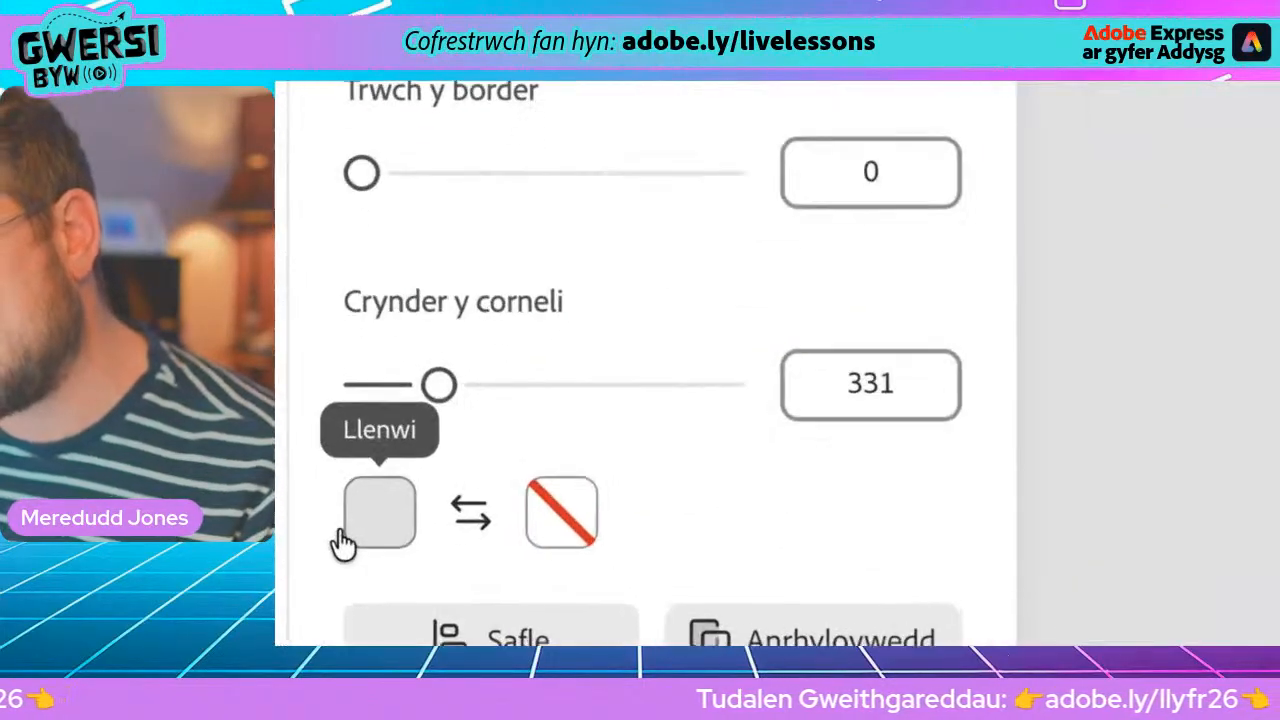
click(380, 528)
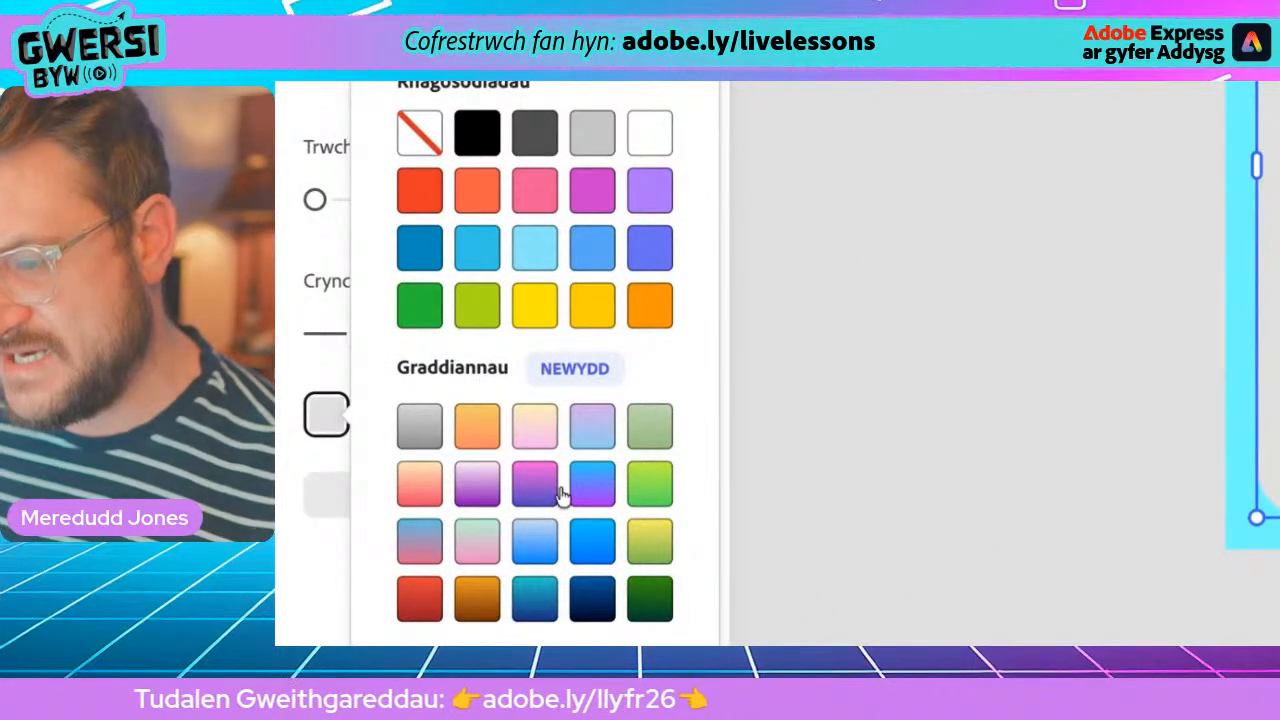
click(592, 483)
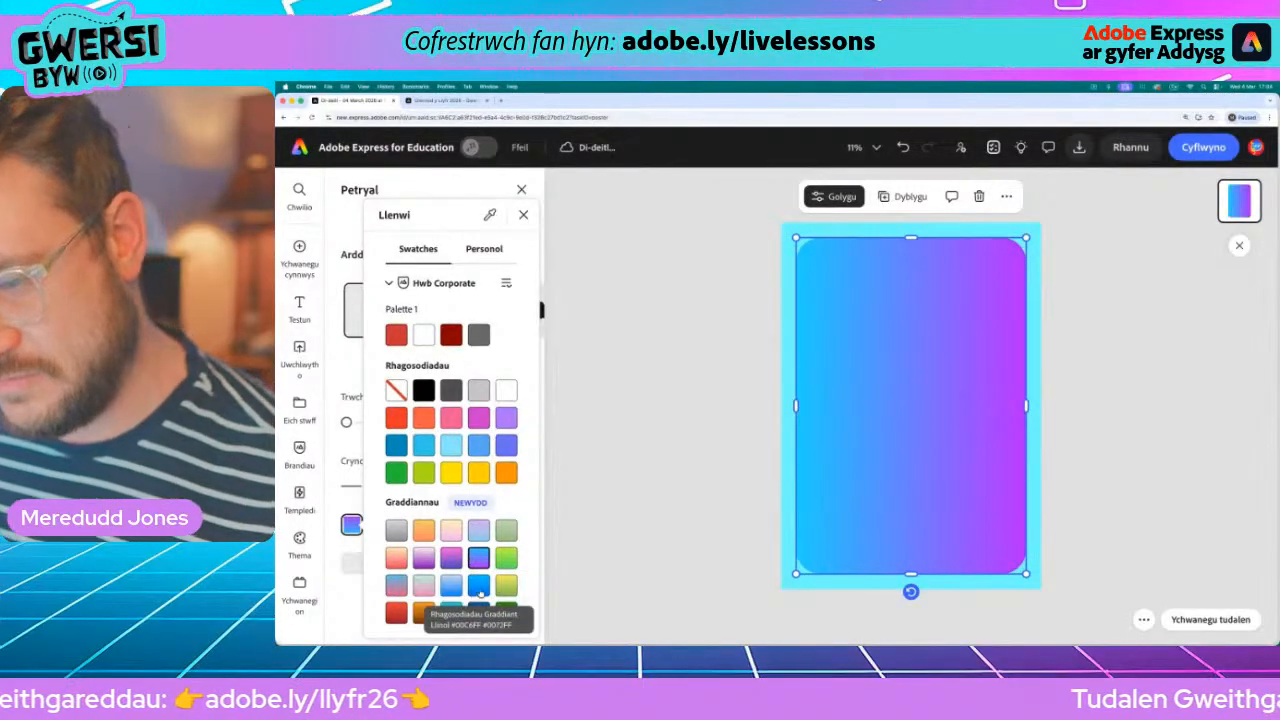
click(397, 585)
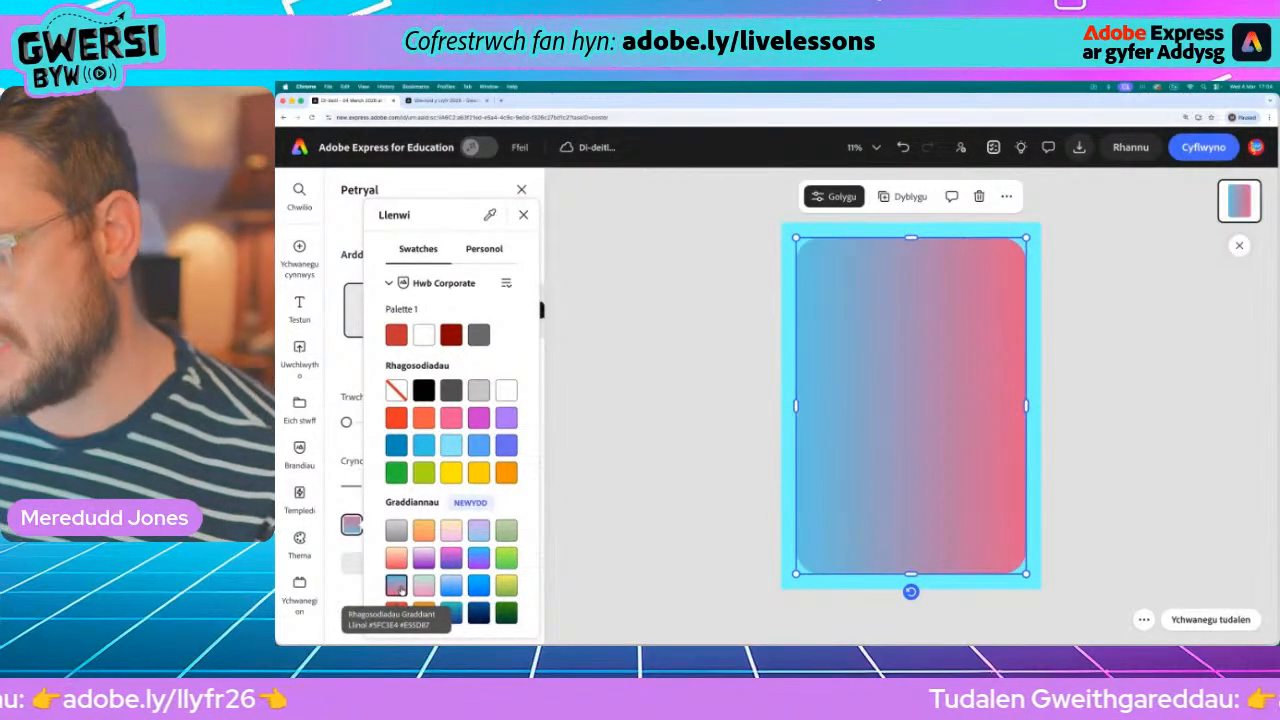
click(400, 557)
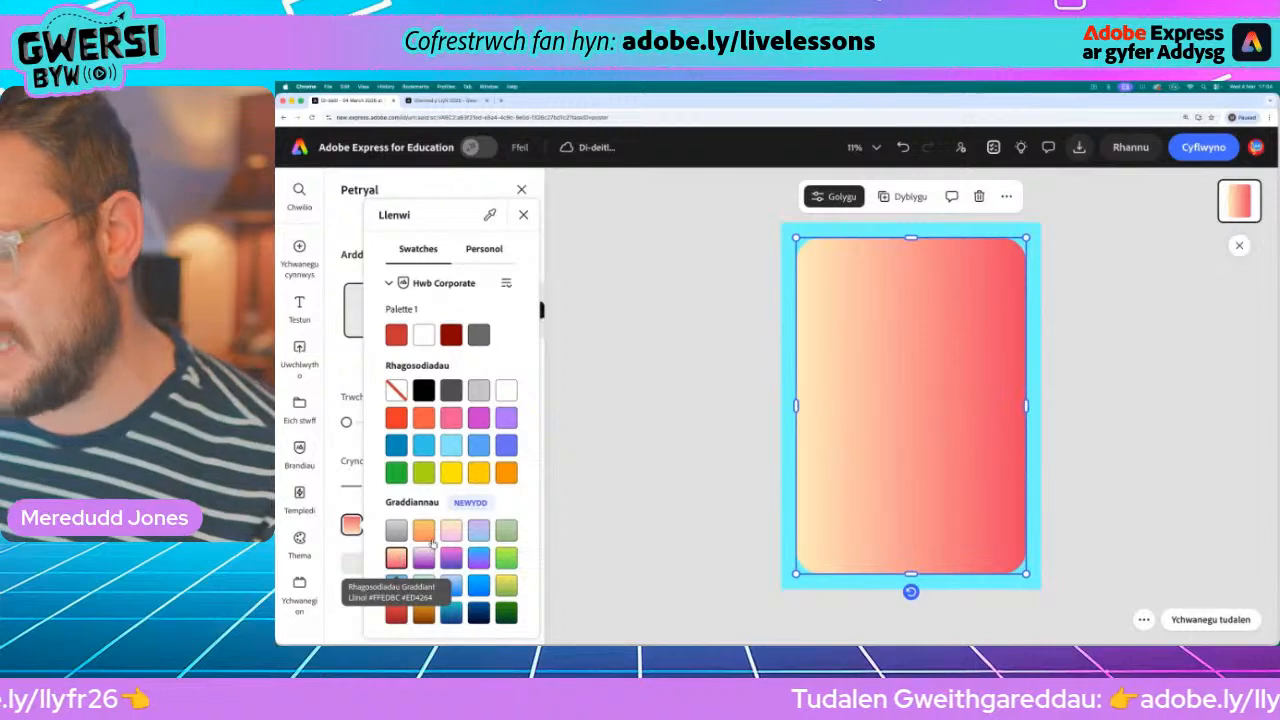
click(478, 530)
click(452, 531)
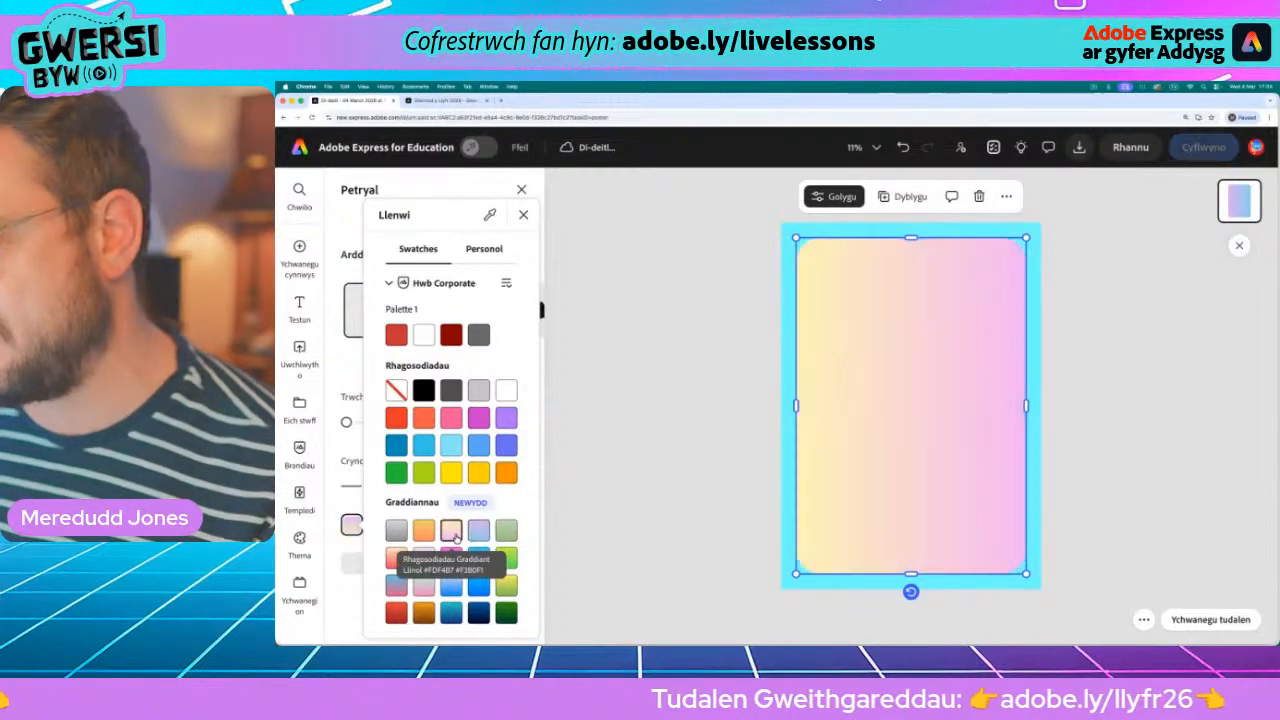
click(479, 557)
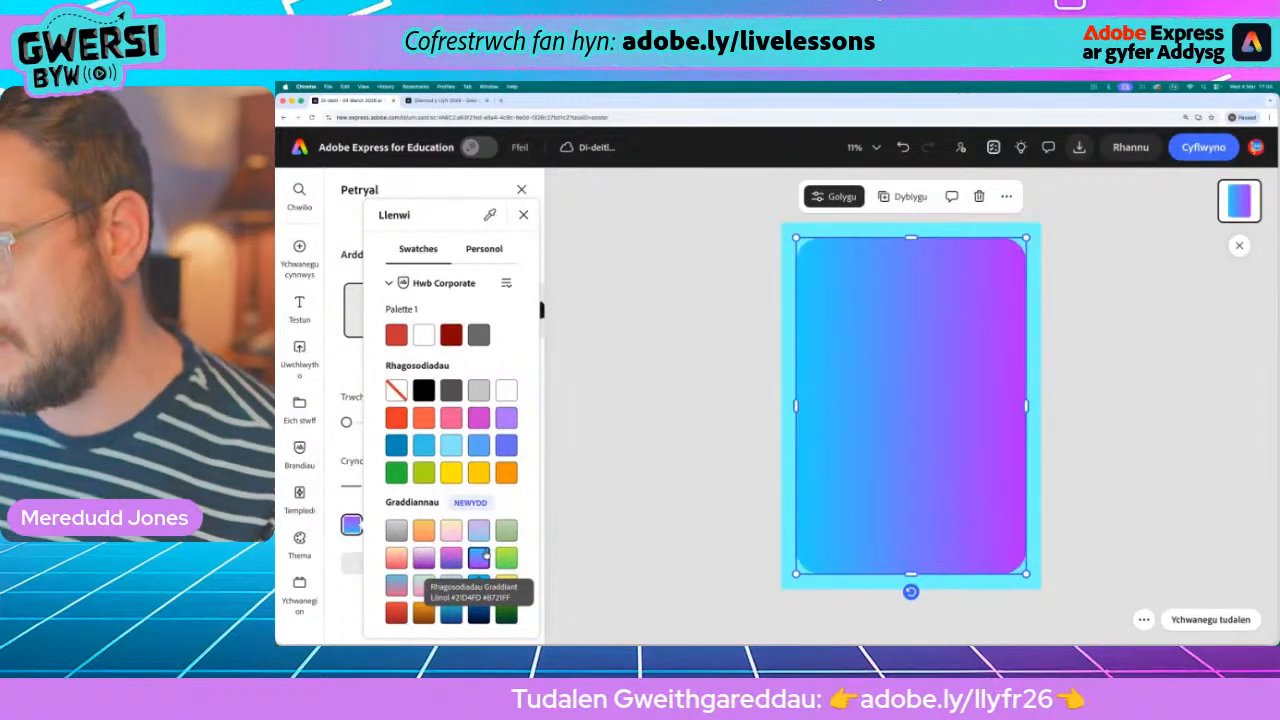
click(478, 585)
click(428, 586)
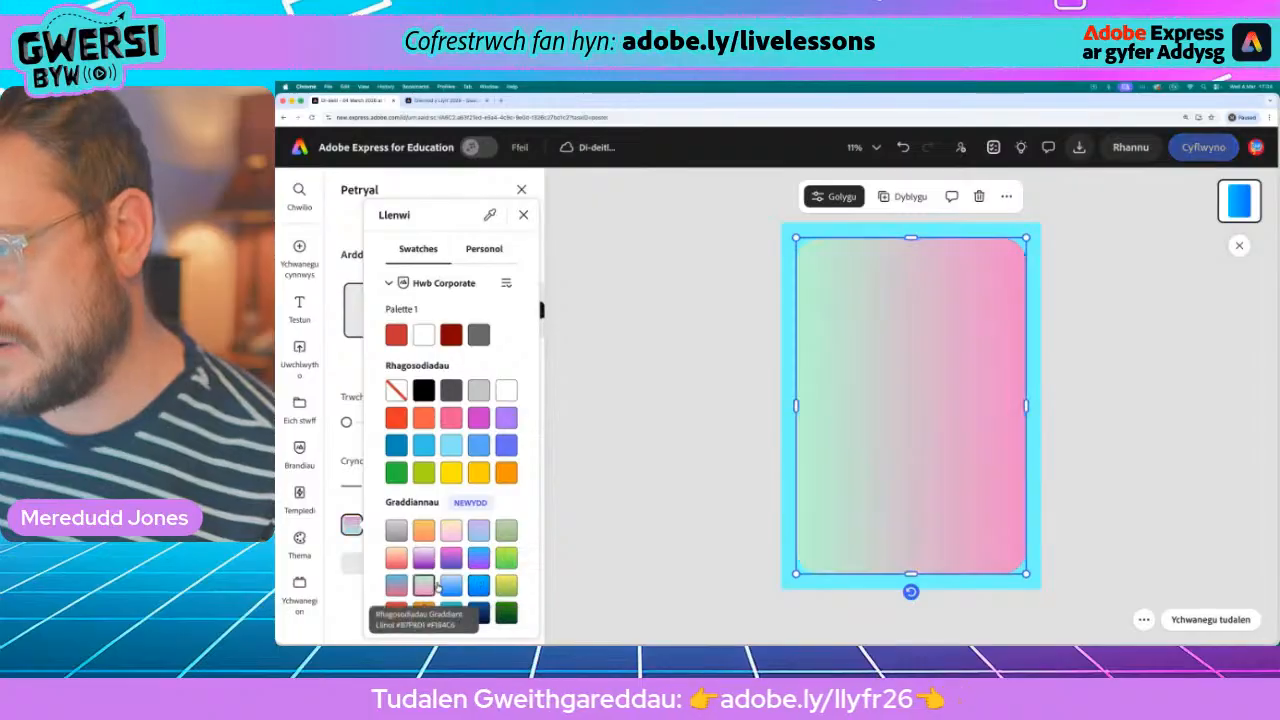
click(455, 614)
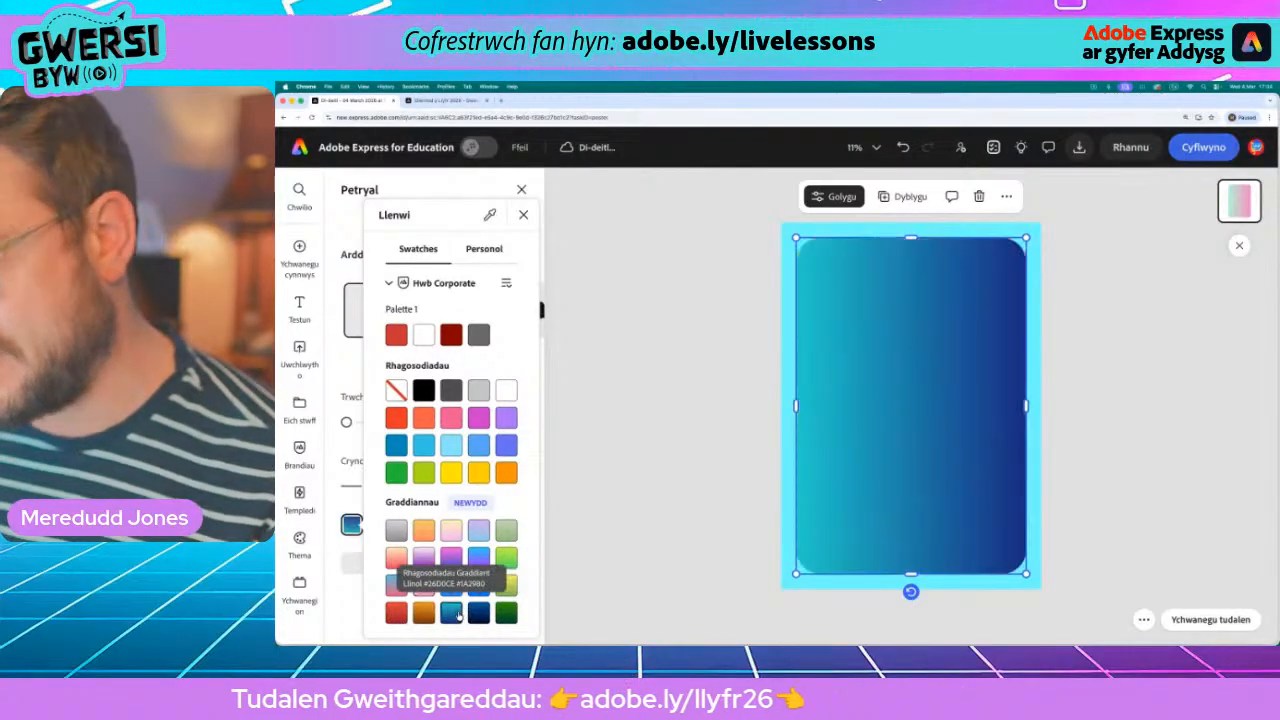
click(478, 613)
click(507, 614)
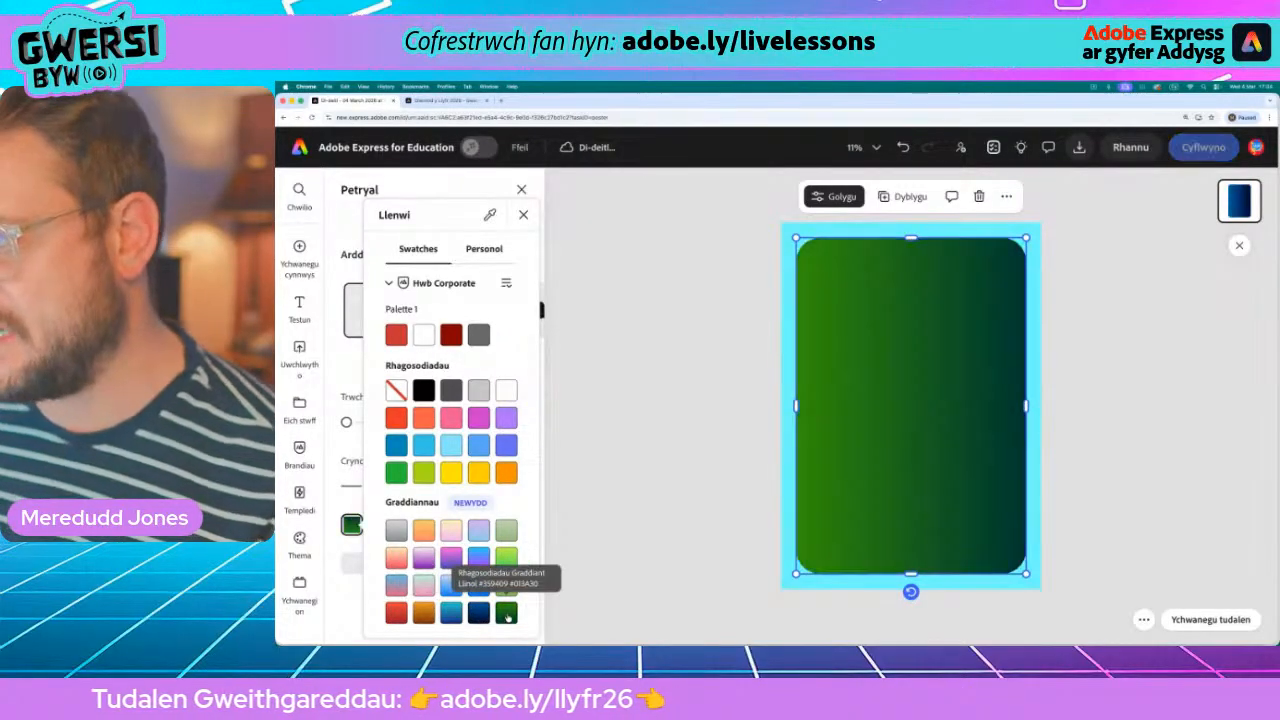
click(508, 560)
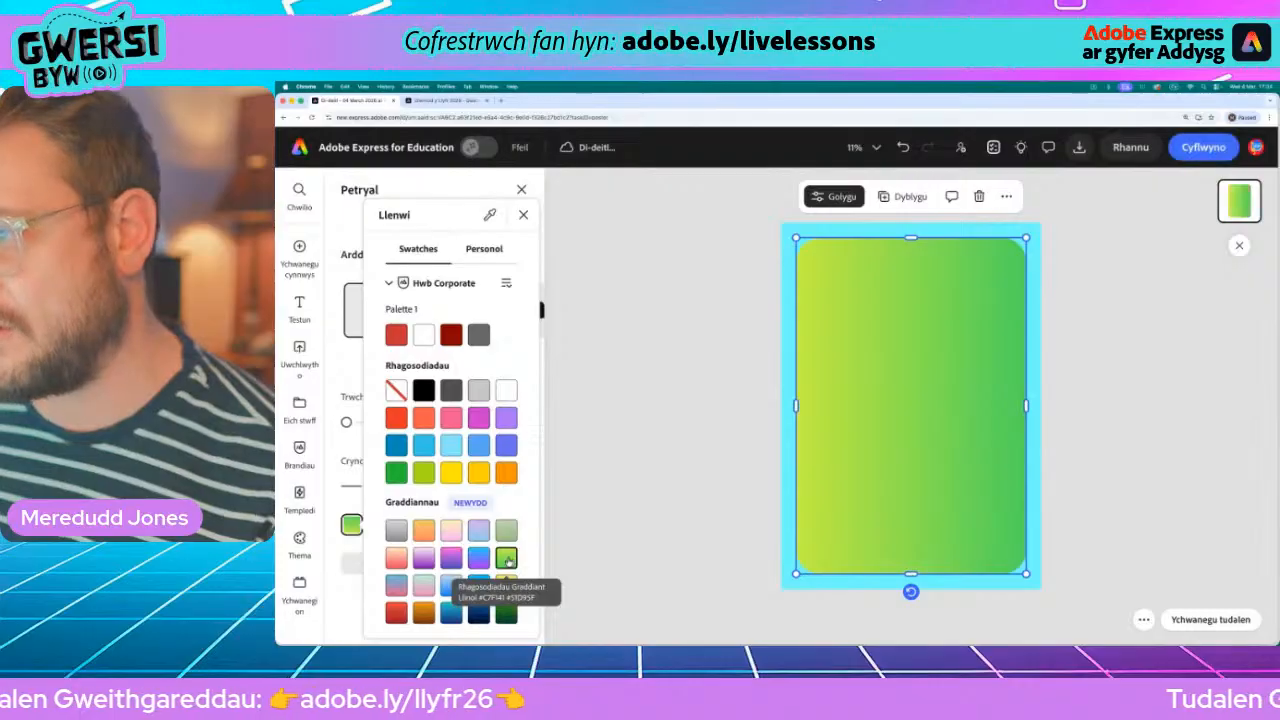
- Fill the rectangle with the preset yellow-to-orange linear gradient
click(506, 530)
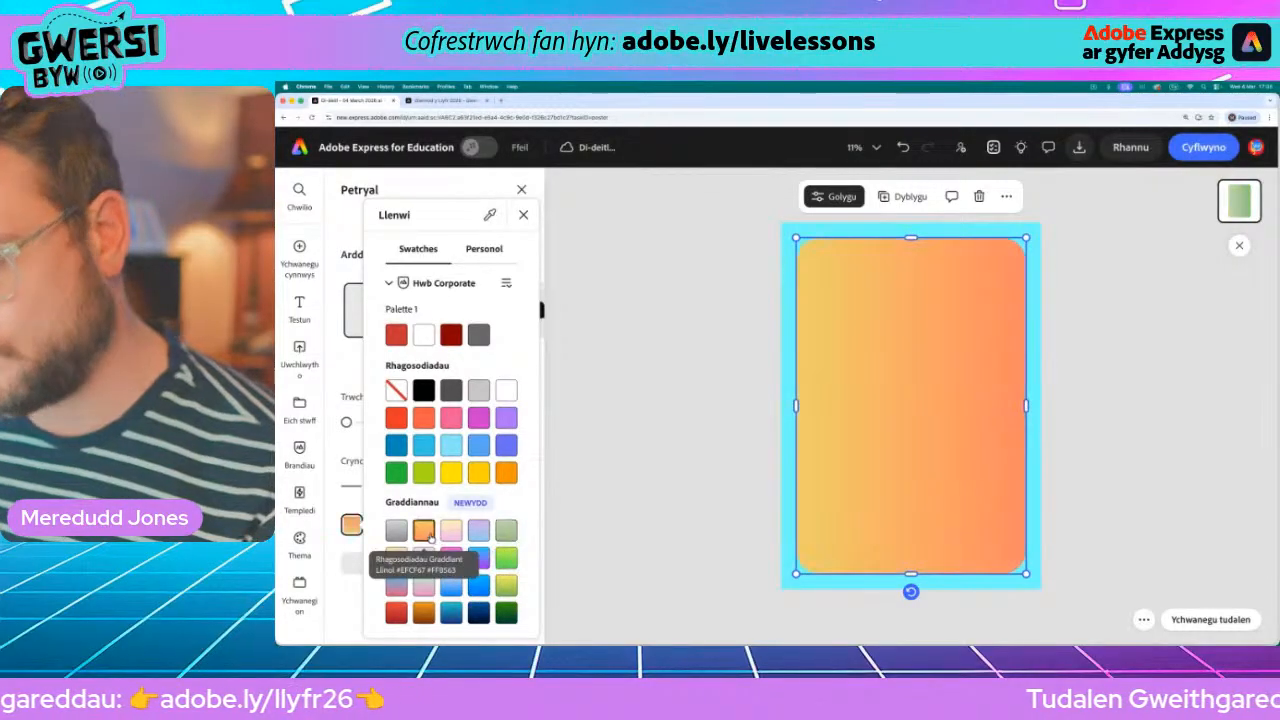
click(713, 414)
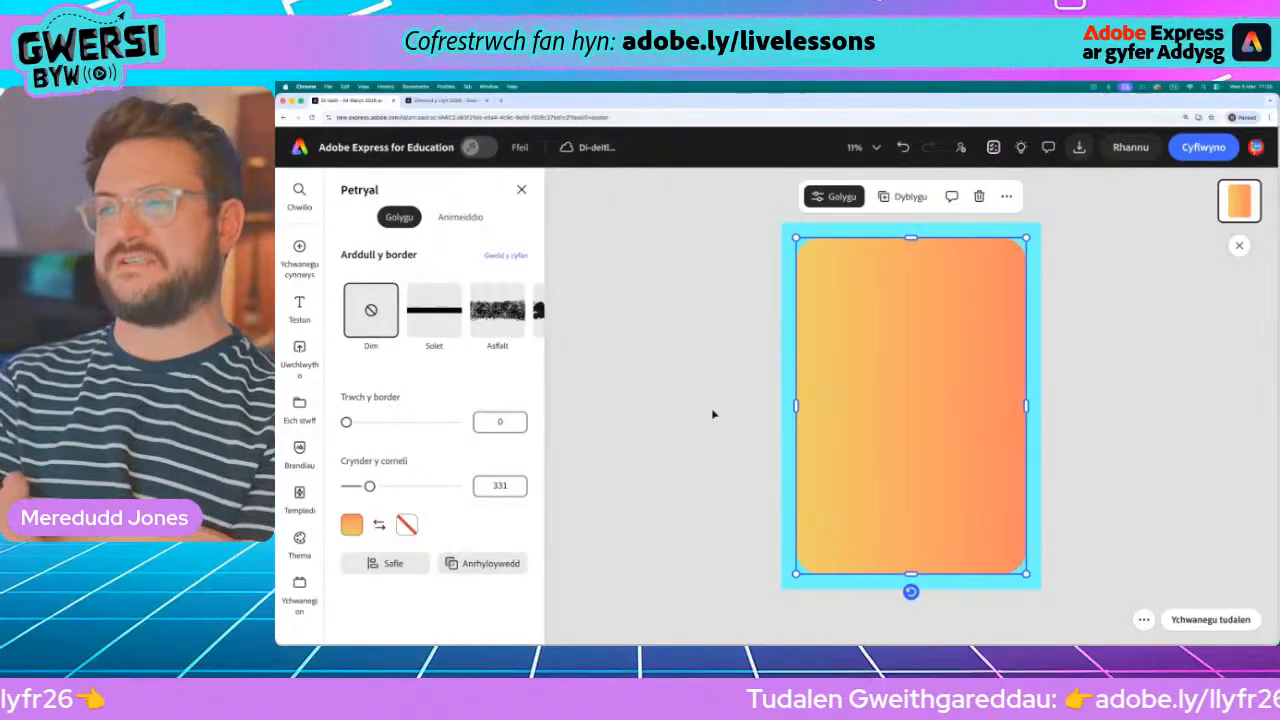
click(713, 414)
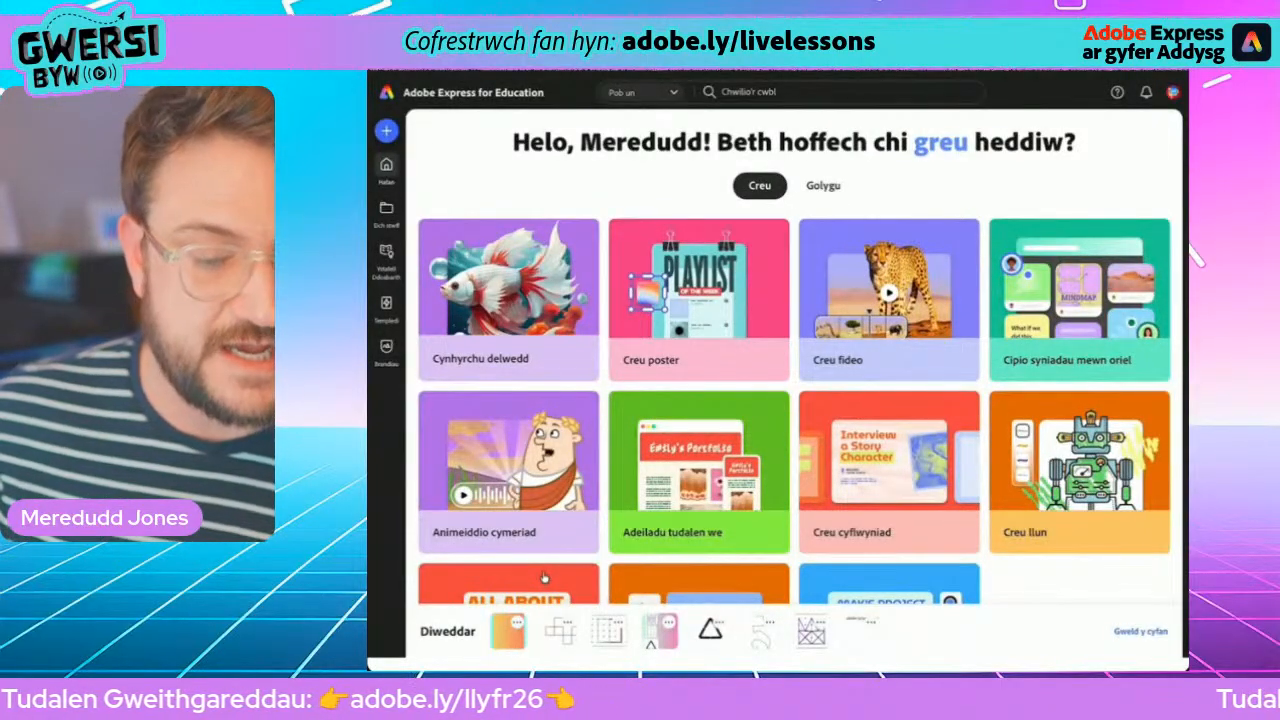
- Create a new blank poster and set its page background to the preset solid green
click(544, 577)
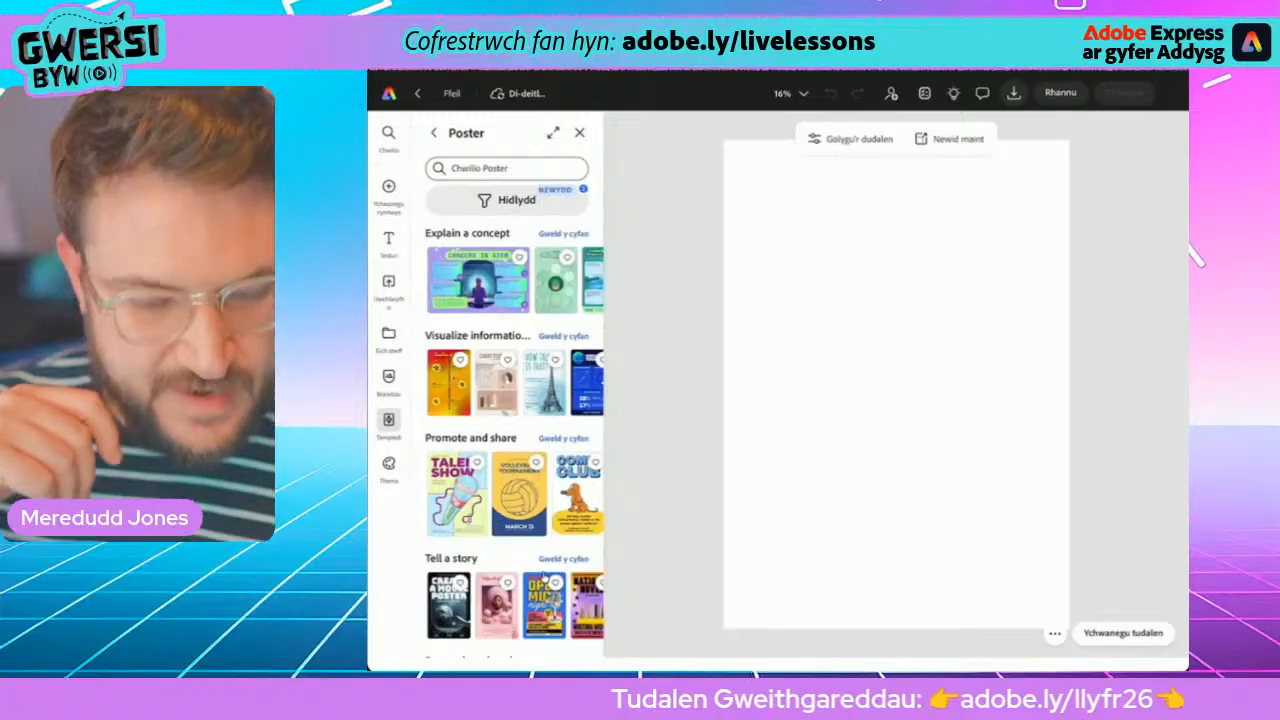
click(851, 138)
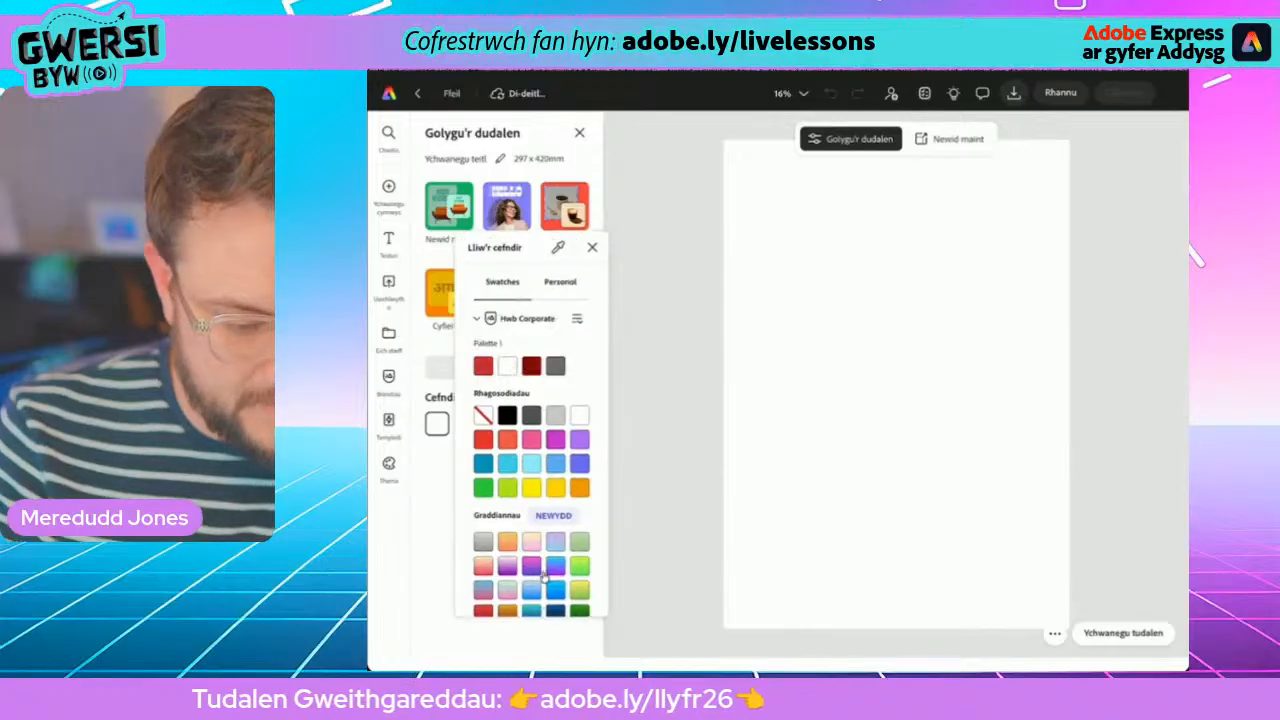
click(483, 488)
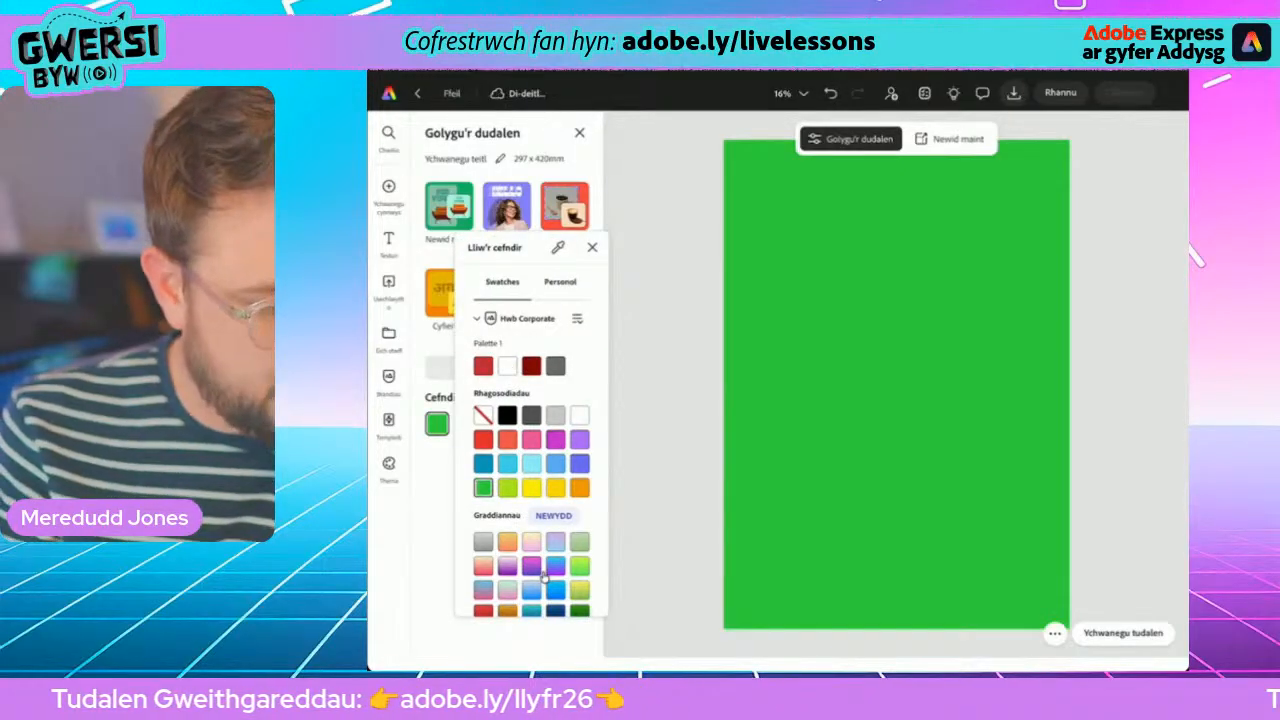
key(Escape)
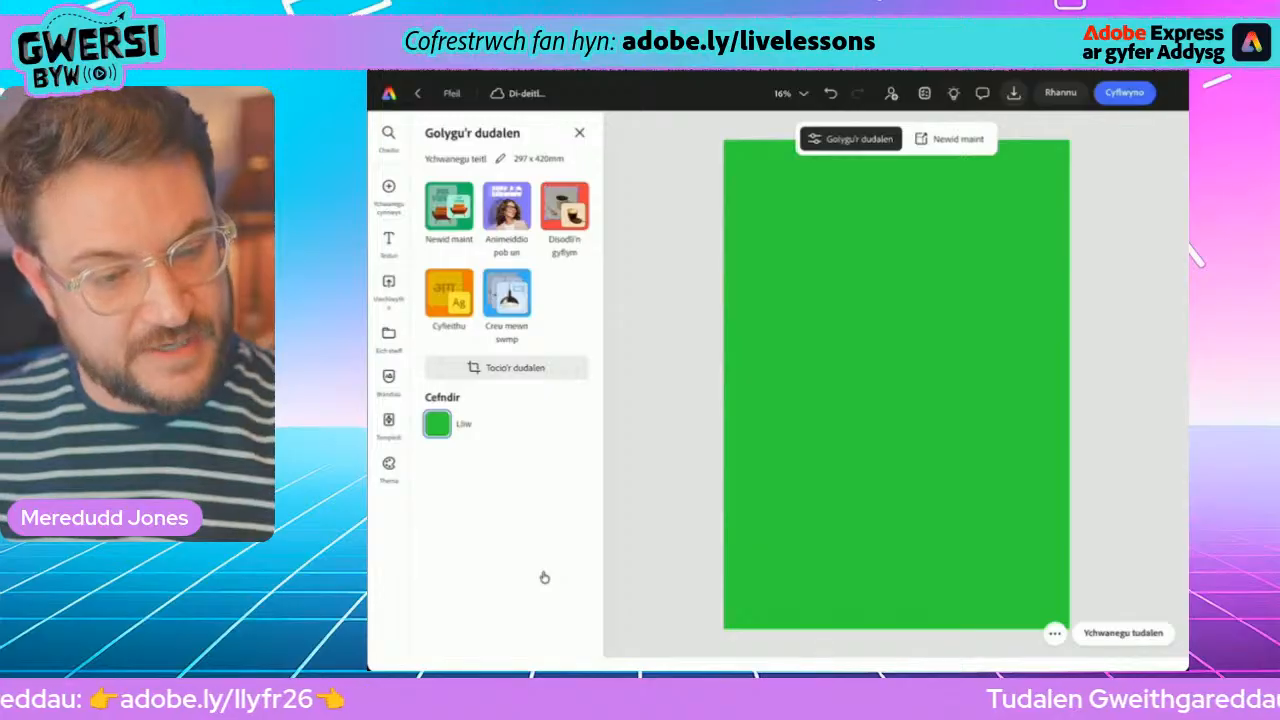
- Add the grey rounded rectangle with a black outline from the shape elements to the green page
click(389, 187)
click(476, 244)
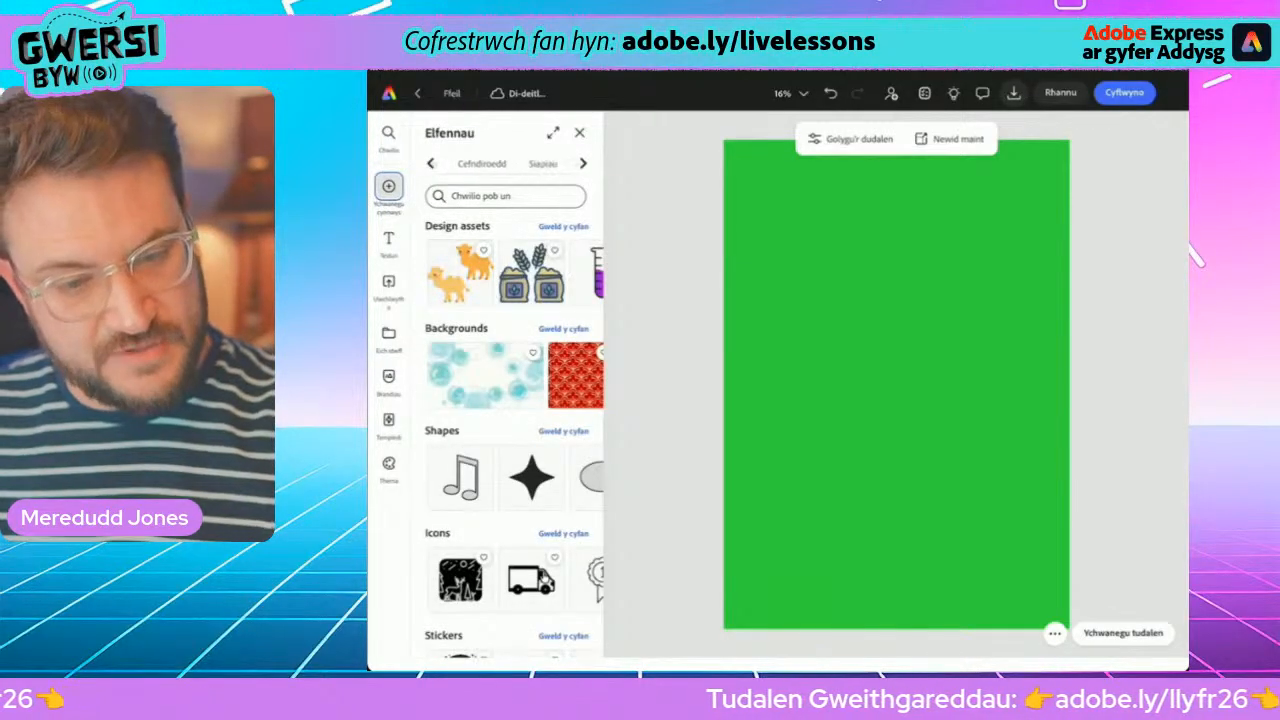
click(543, 164)
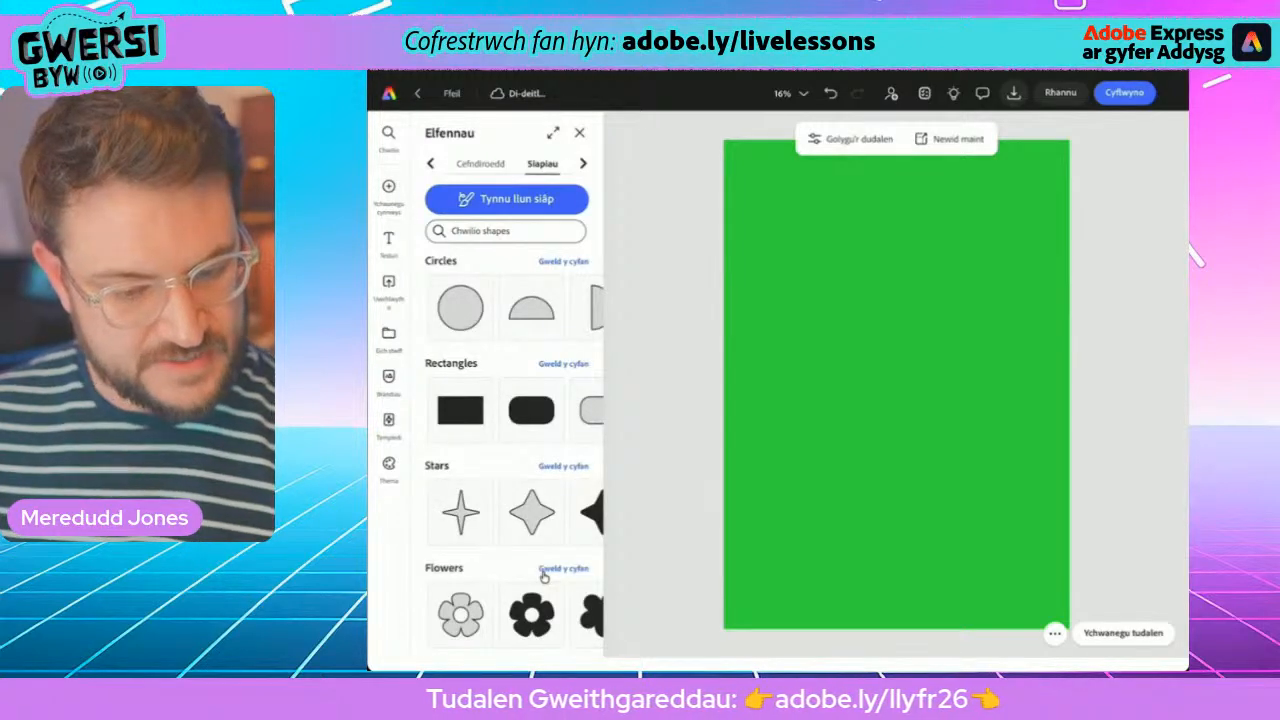
click(539, 410)
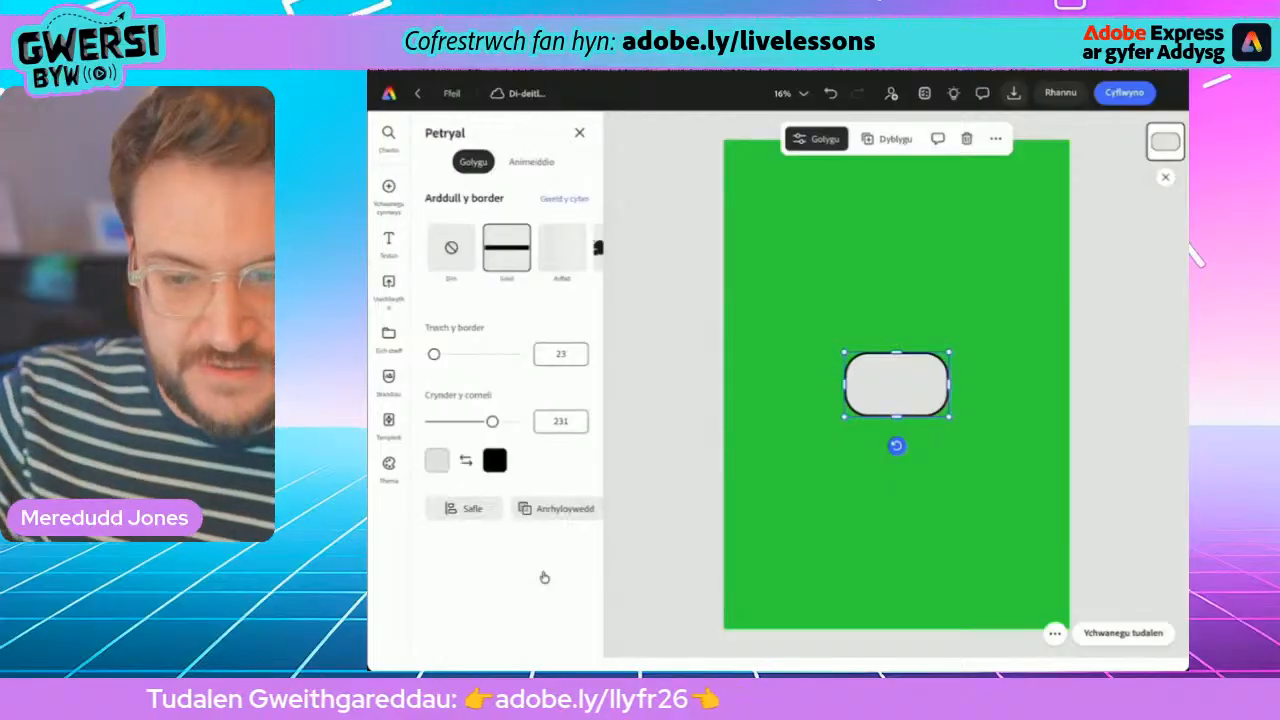
- Stretch the rounded rectangle on all four sides until it nearly fills the page, leaving a narrow green margin
drag(896, 362, 896, 245)
drag(896, 405, 896, 528)
drag(929, 385, 993, 385)
drag(863, 385, 803, 385)
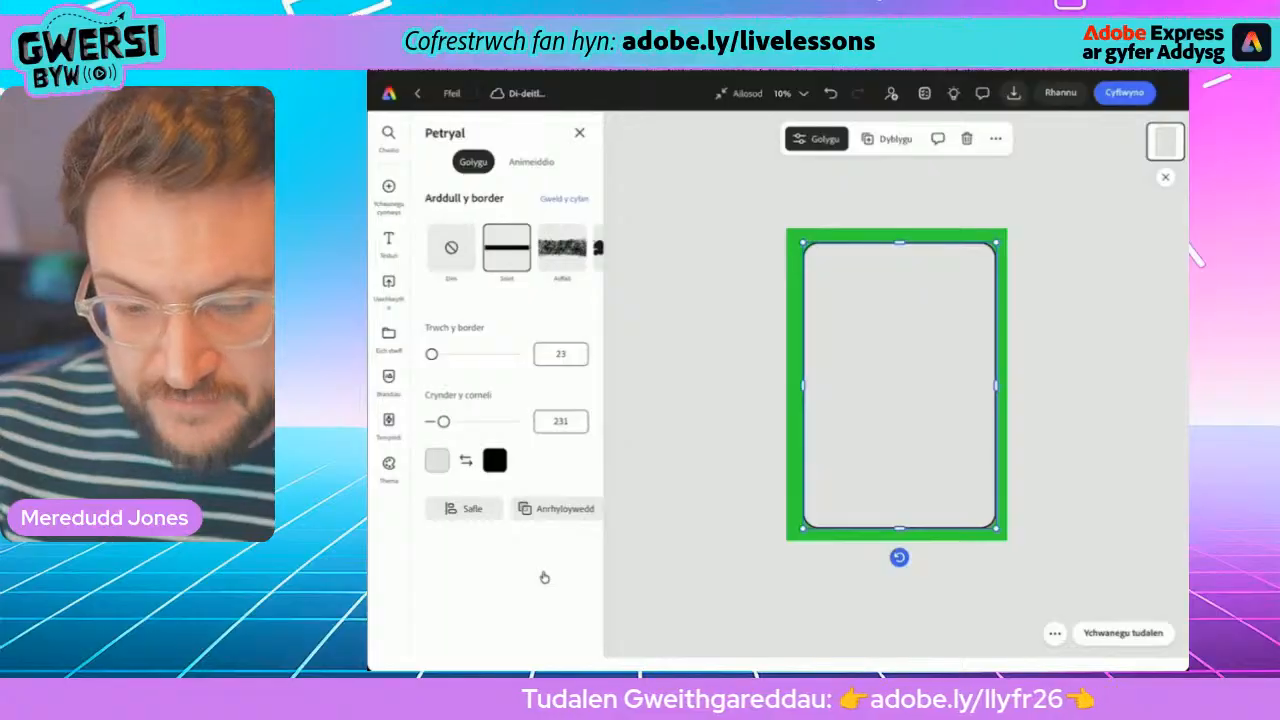
- Centre the rectangle on the green page and remove its border by setting the thickness to 0
drag(899, 385, 896, 384)
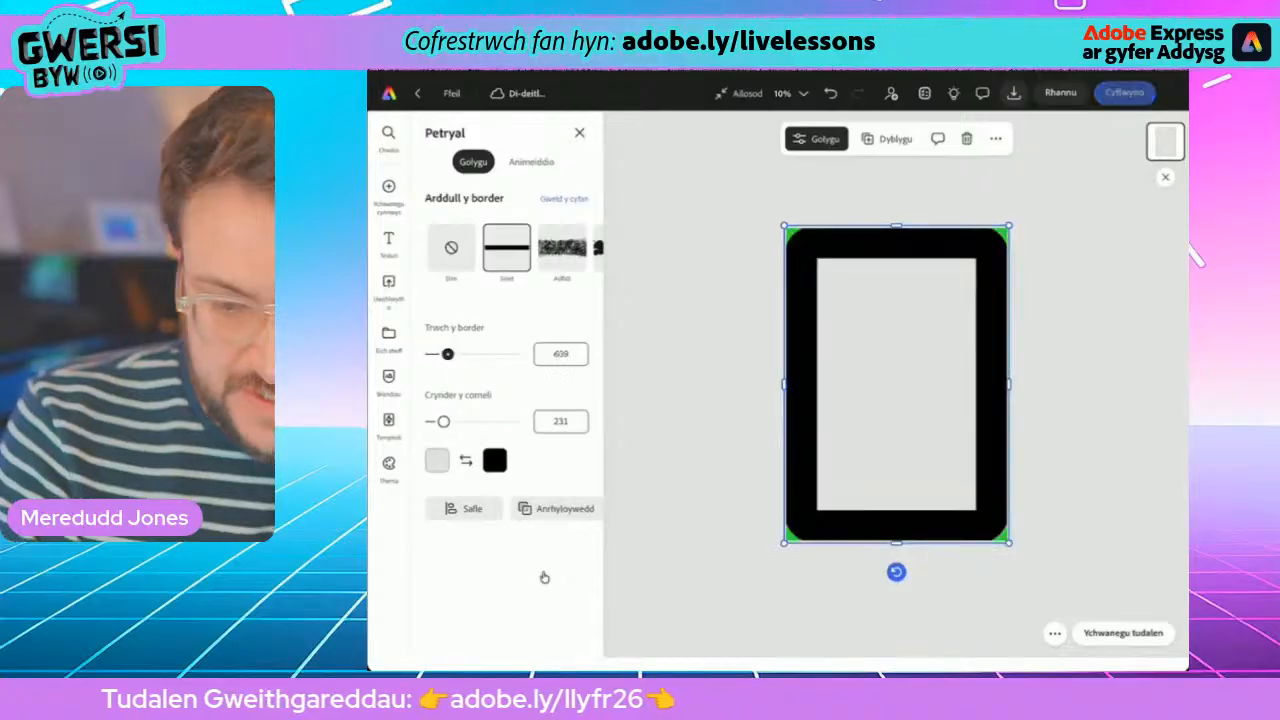
drag(431, 354, 431, 354)
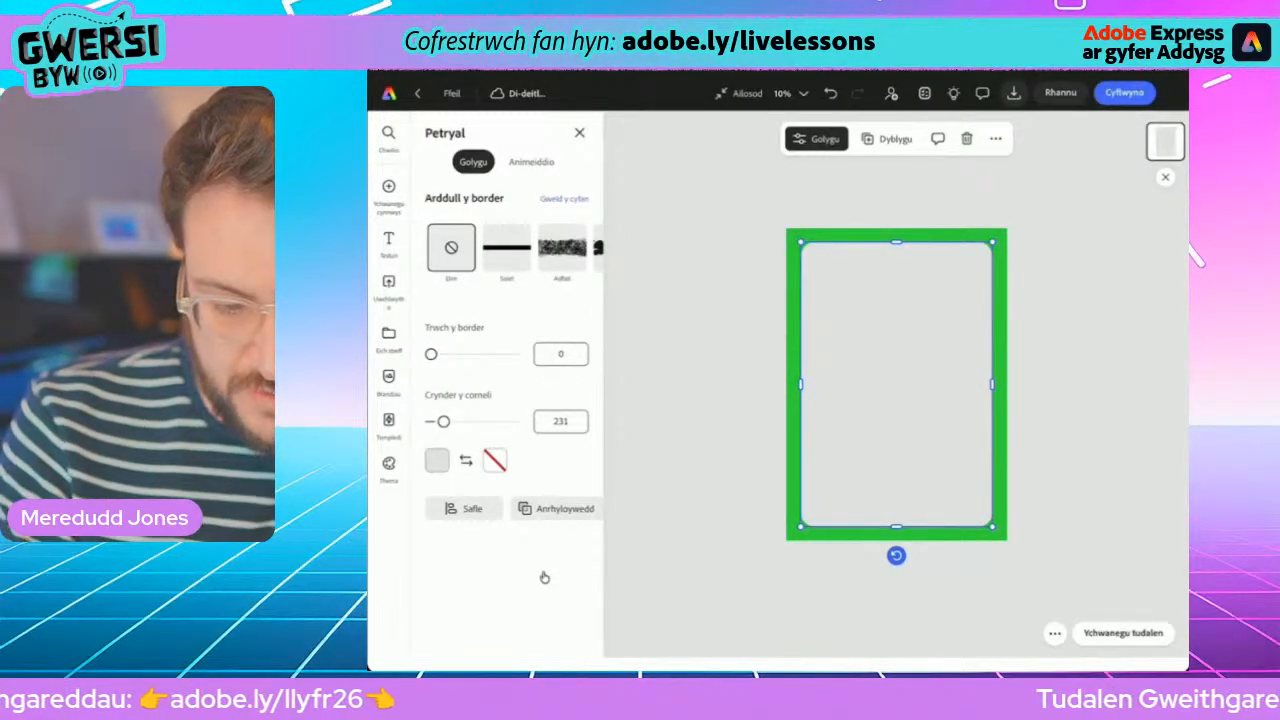
- Try several preset gradients as the rounded rectangle's fill and settle on the mint-green to pink one
click(437, 460)
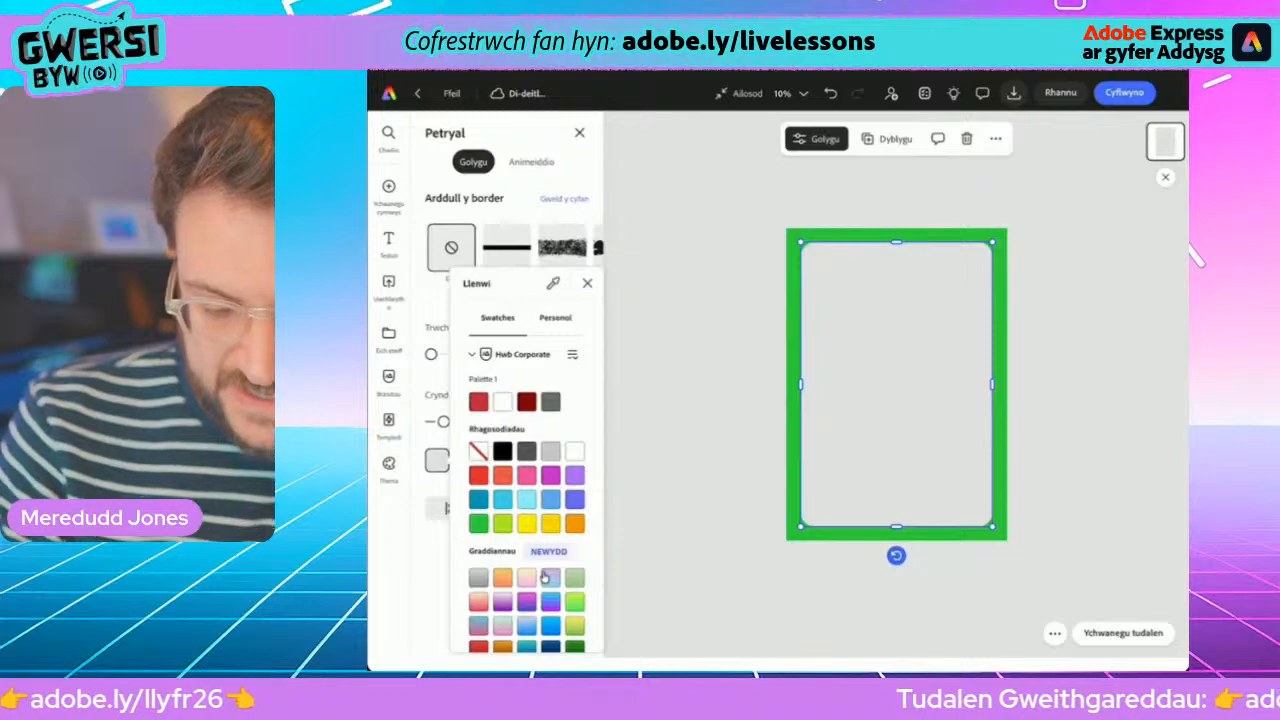
click(533, 577)
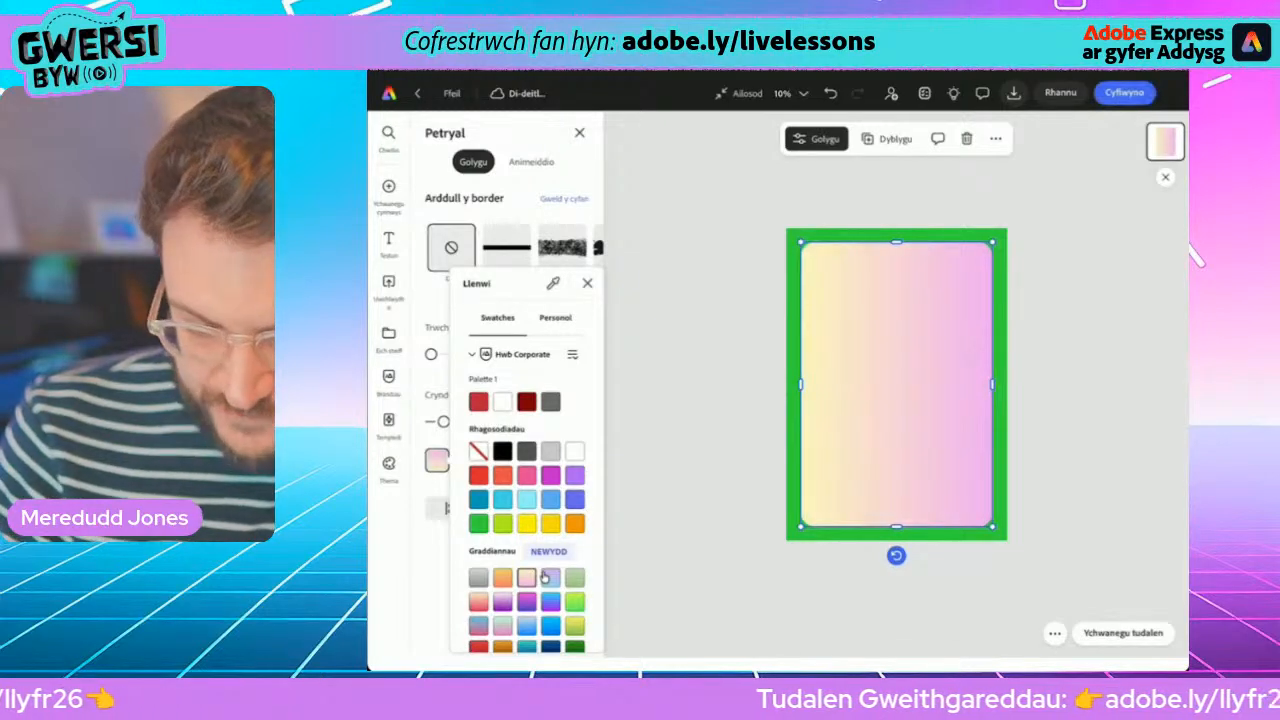
click(548, 577)
click(526, 625)
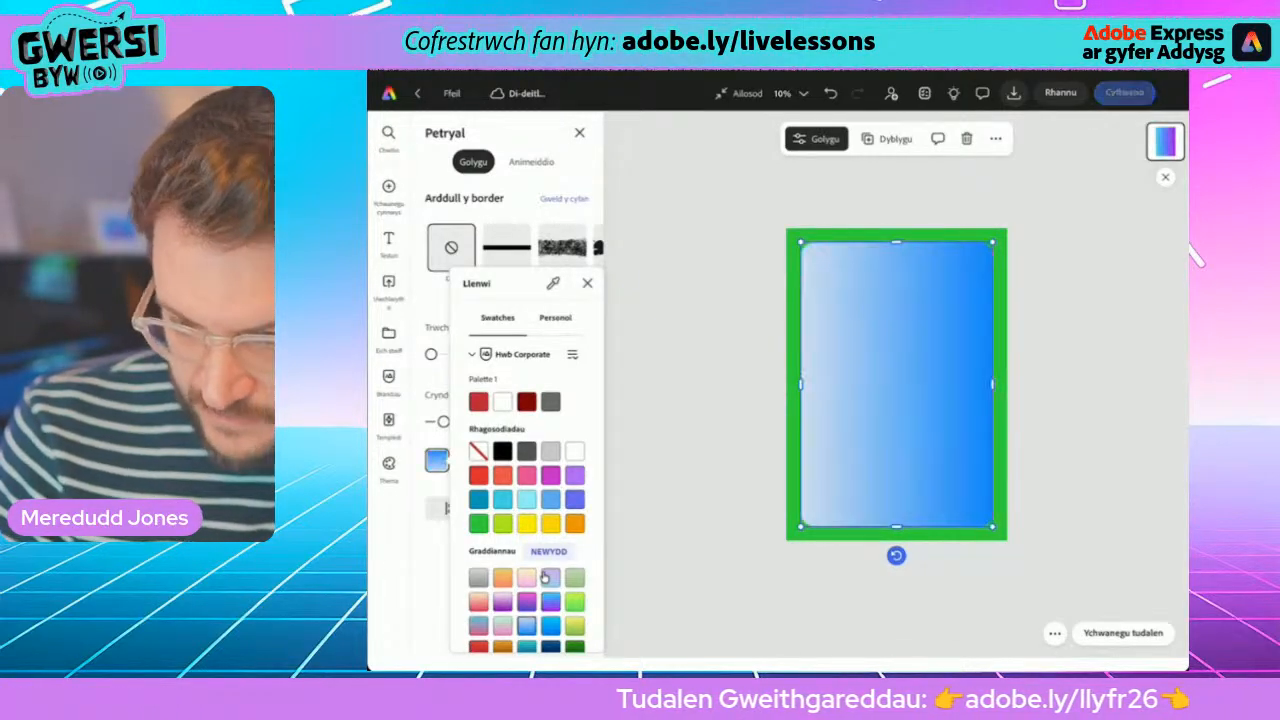
click(544, 577)
scroll(544, 577, down, 1)
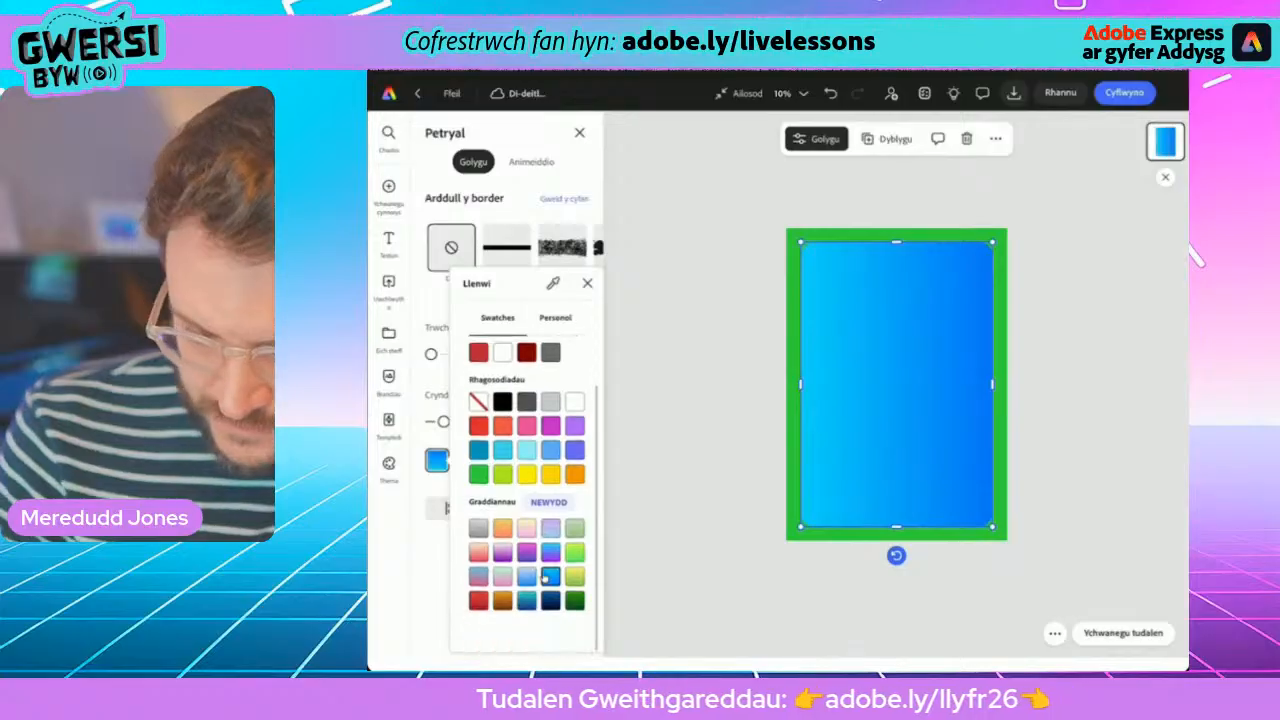
click(544, 578)
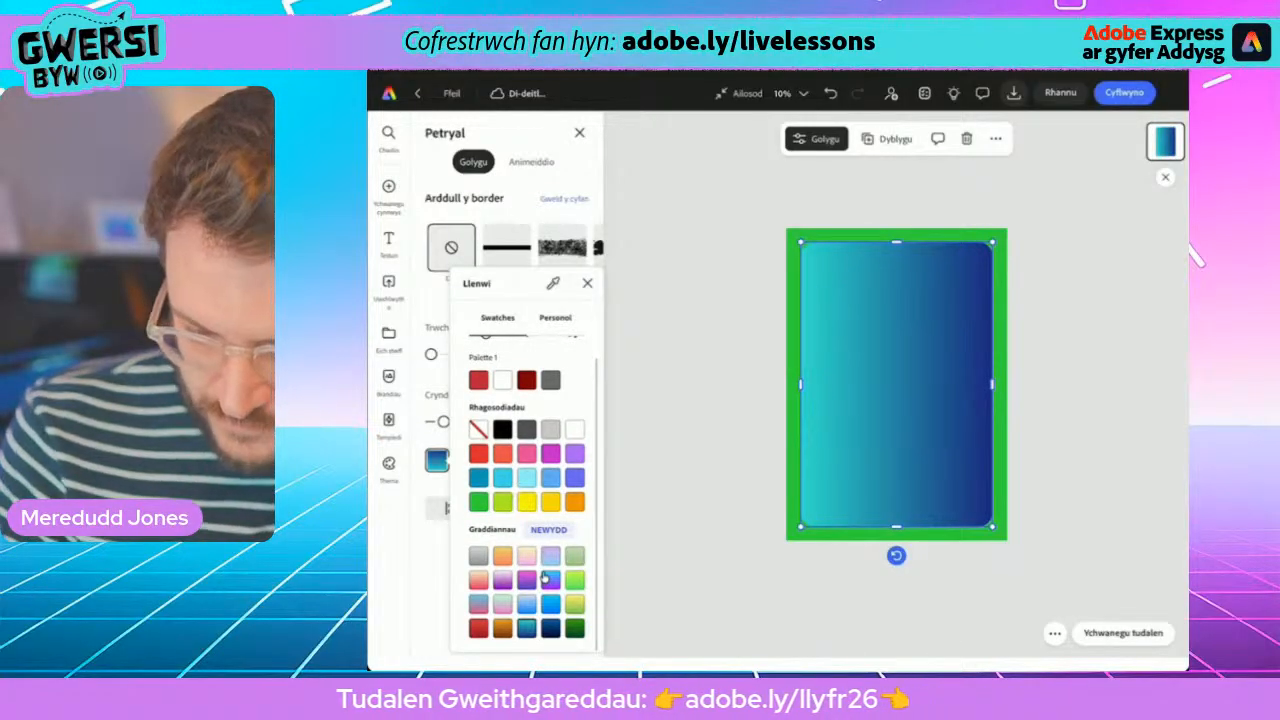
click(544, 578)
click(544, 578)
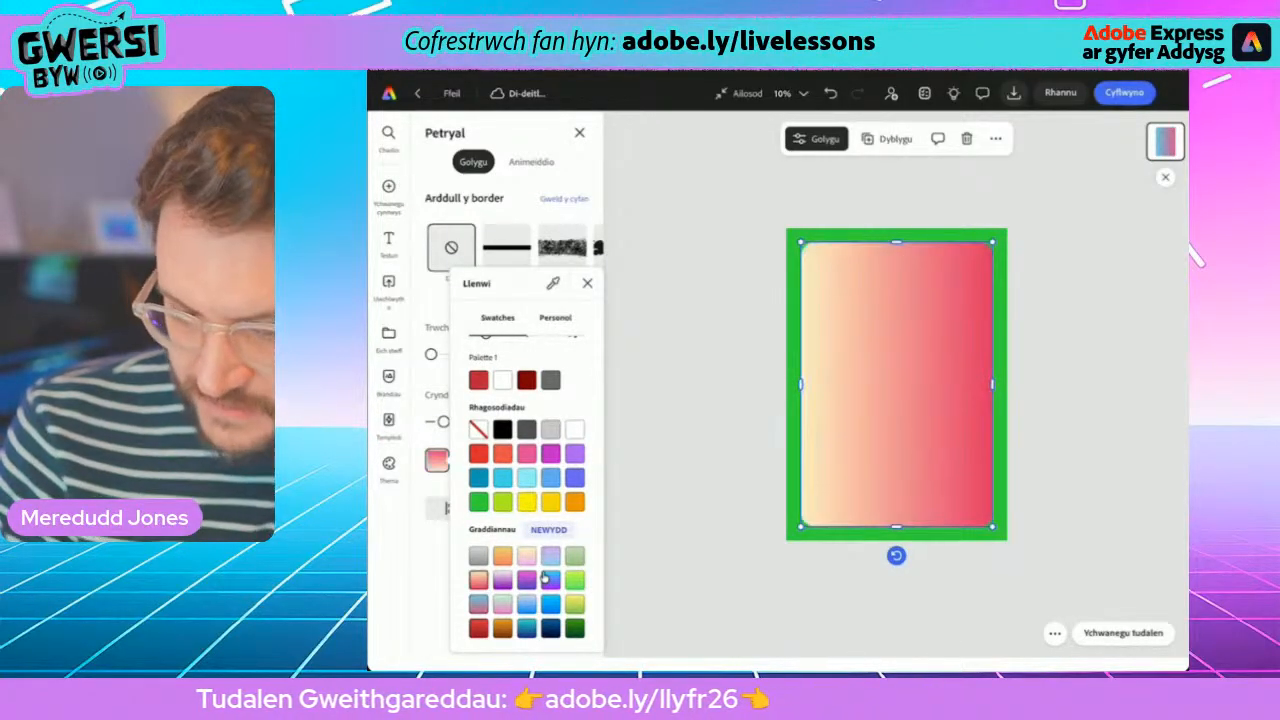
click(503, 604)
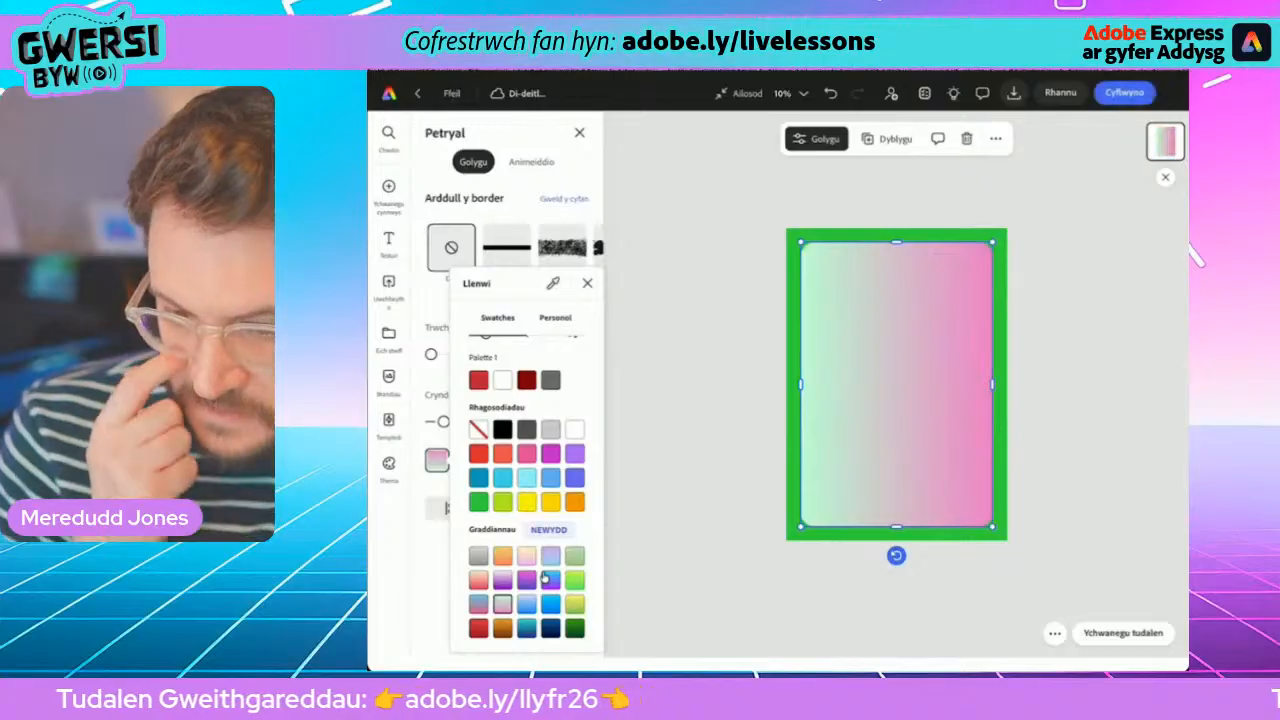
key(Escape)
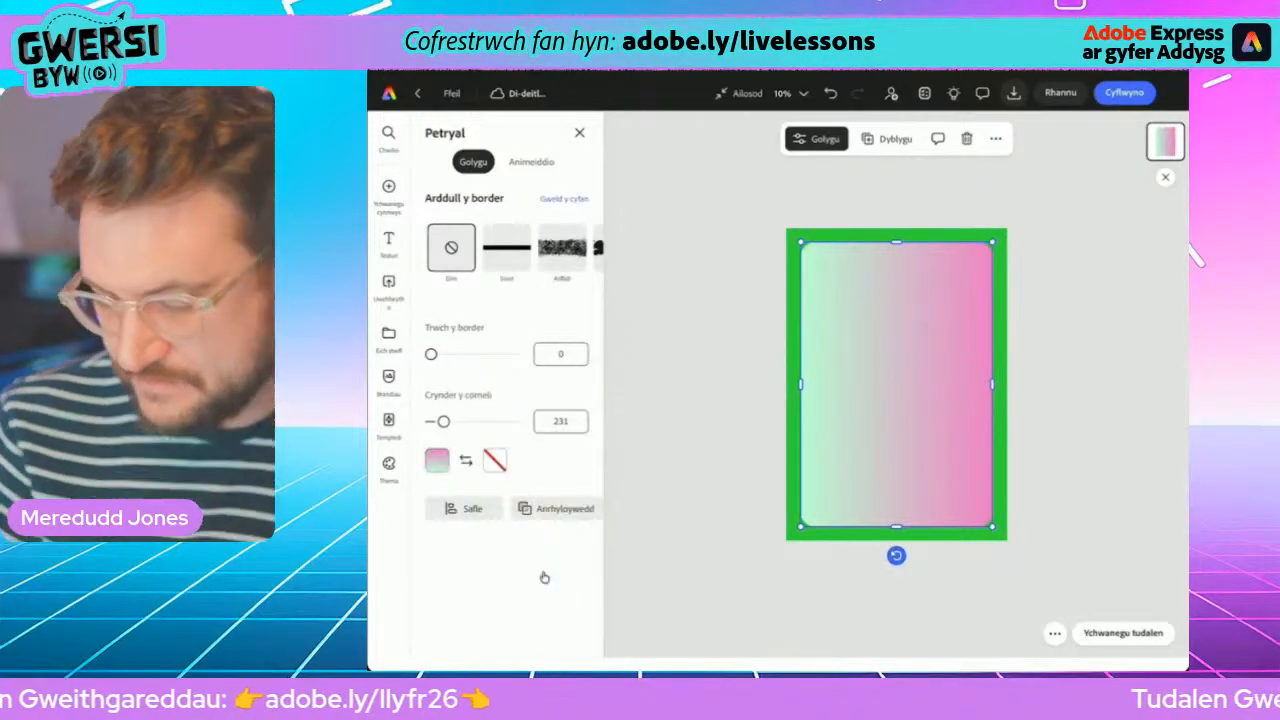
key(Escape)
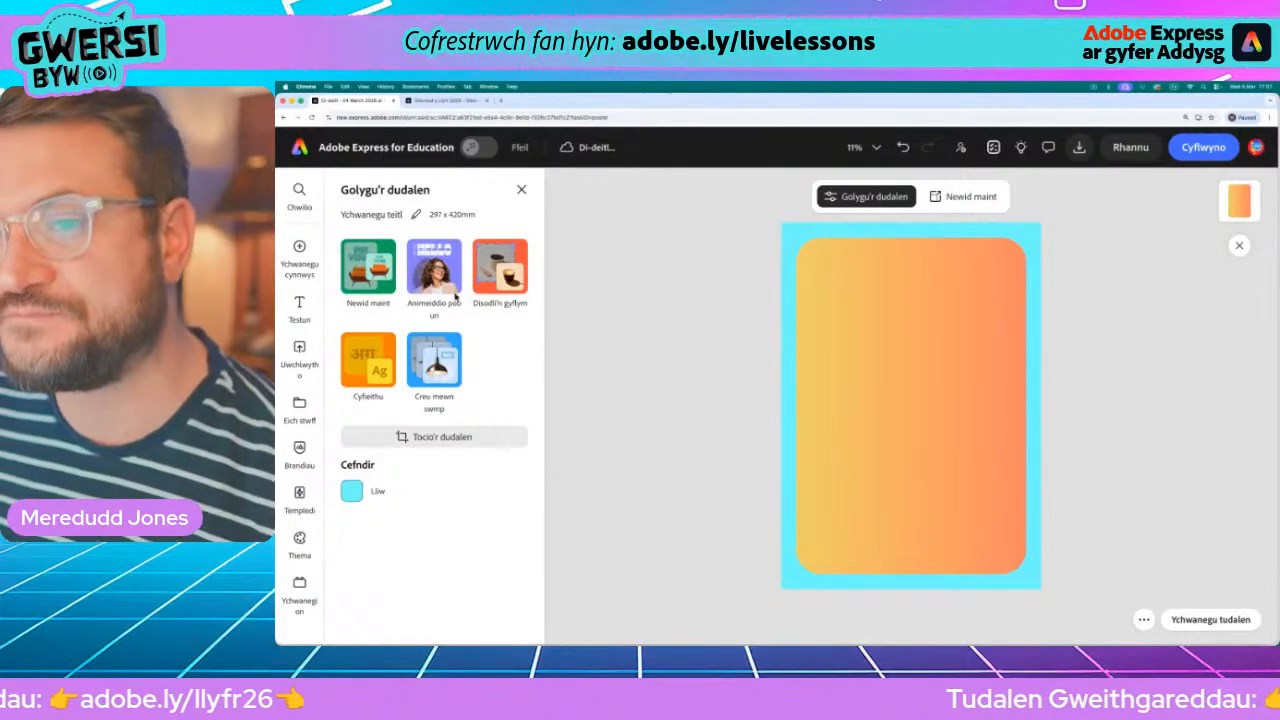
- Add the solid black circle from the shape elements to the card and give it a solid border of thickness 169
mouse_move(336, 272)
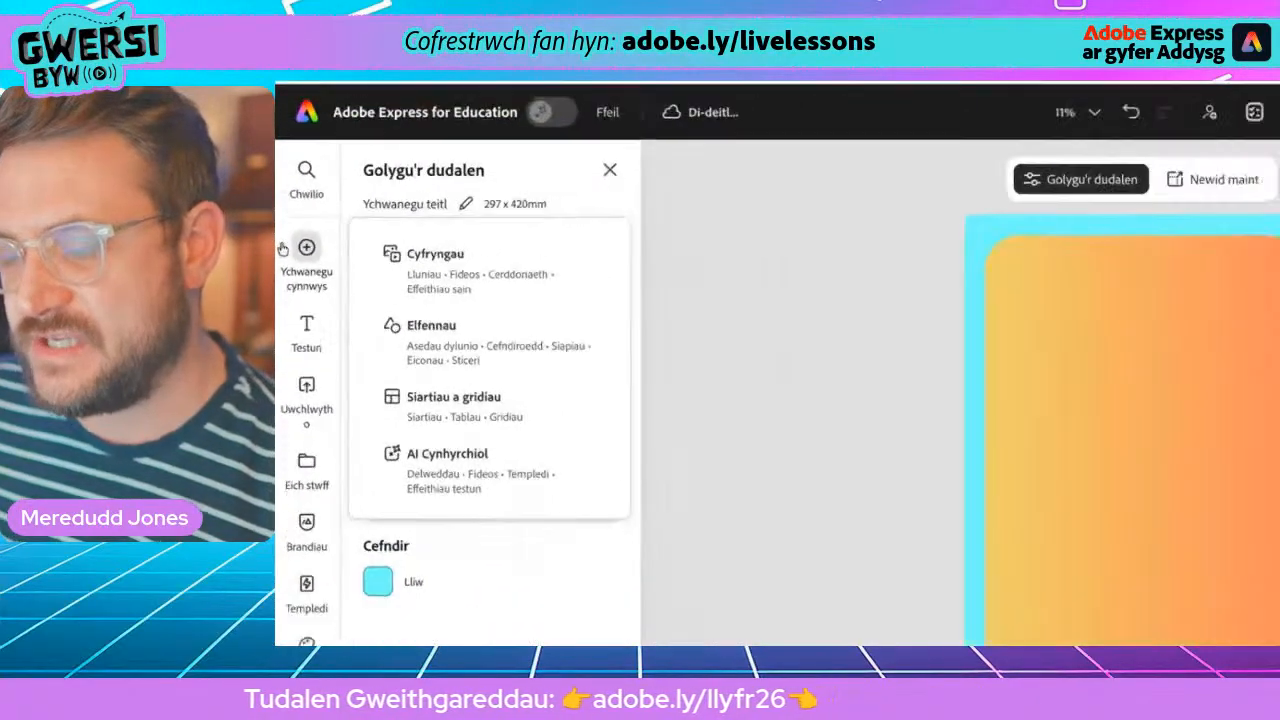
click(496, 342)
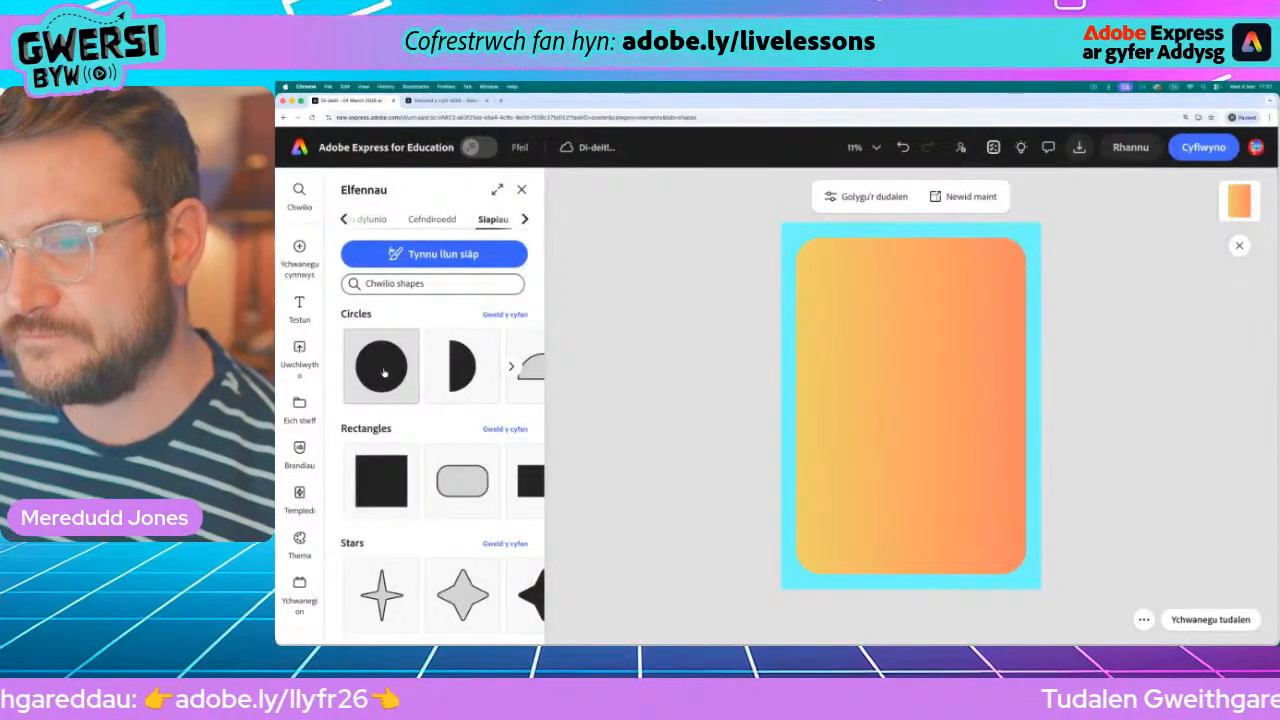
click(390, 372)
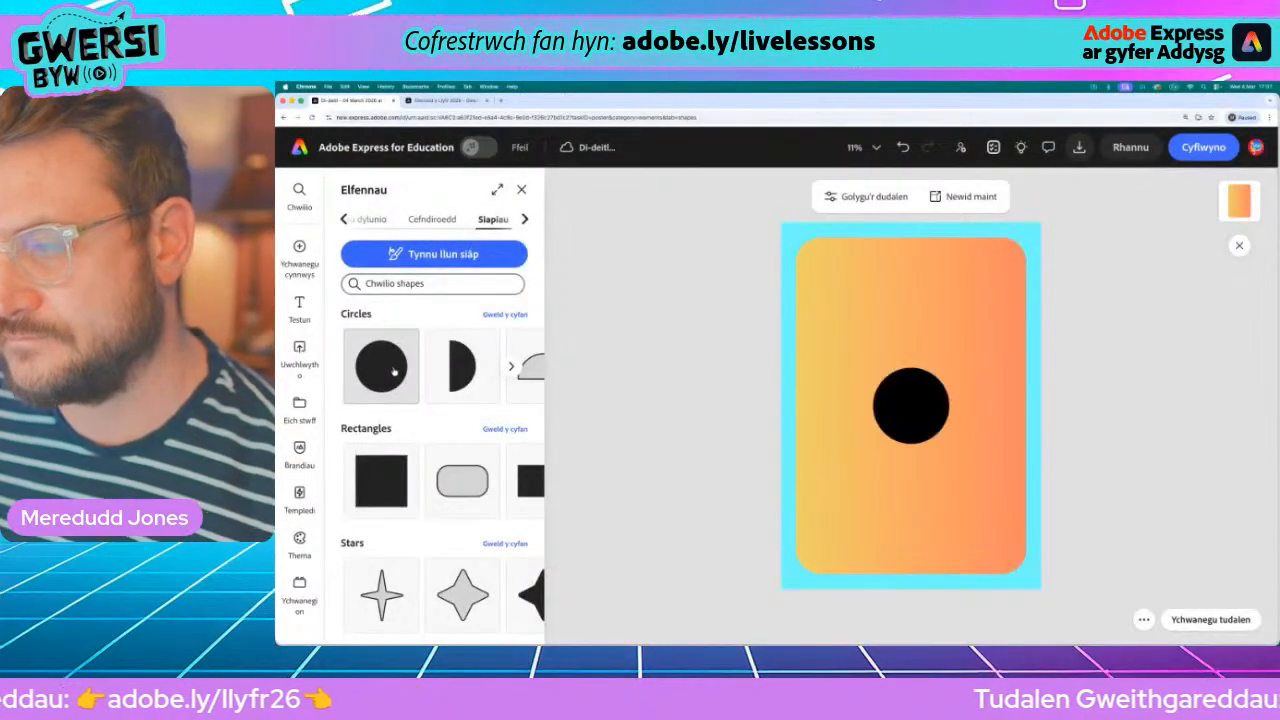
click(915, 401)
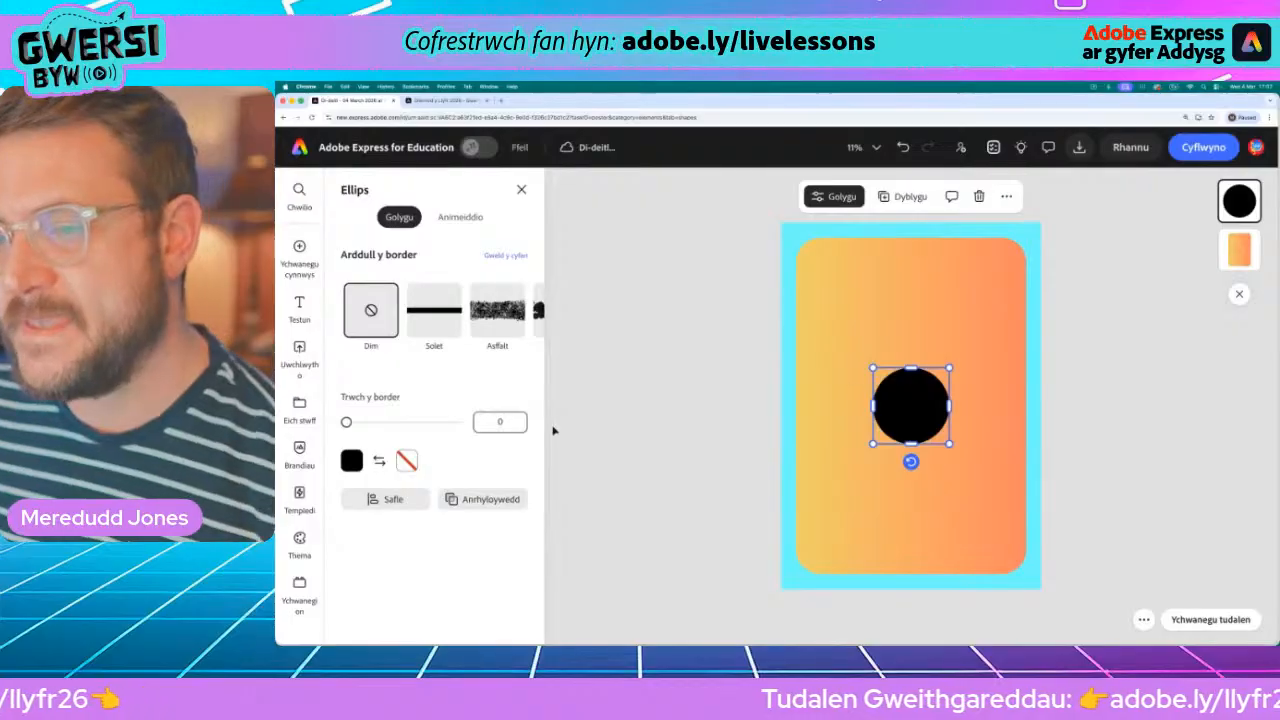
drag(404, 422, 364, 422)
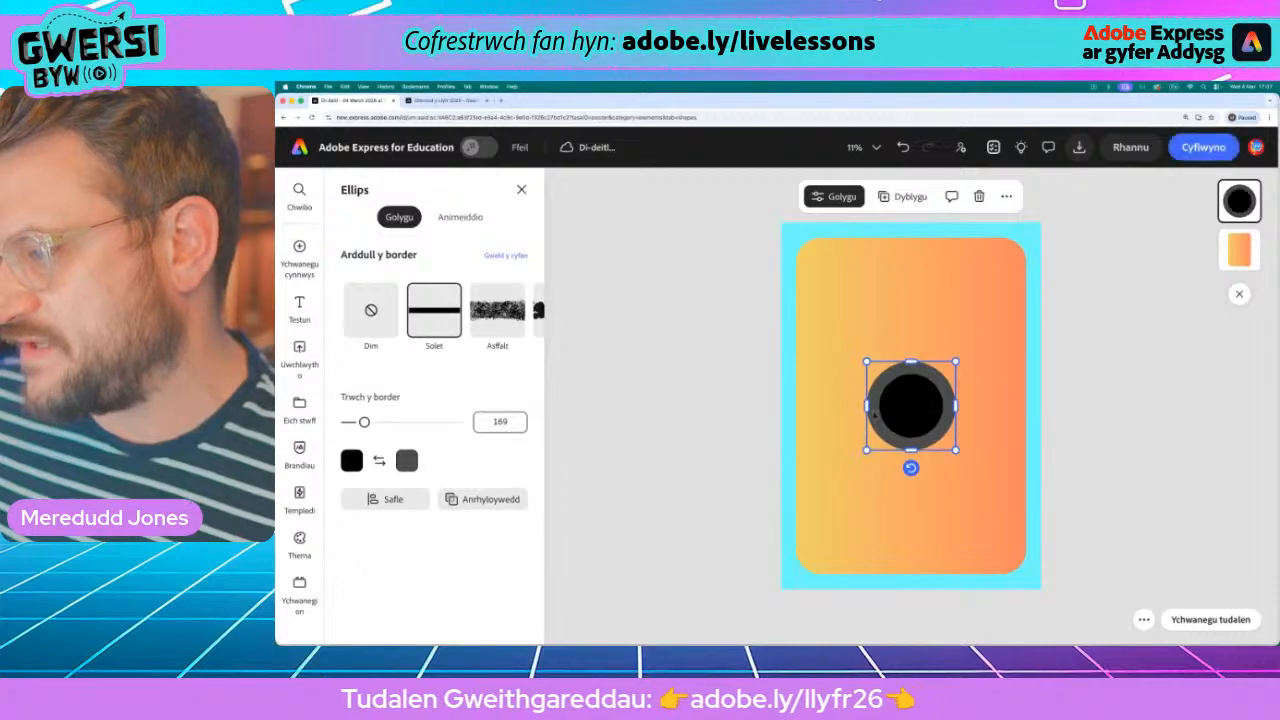
- Enlarge the circle to nearly the card's width, centre it in the card's upper part and set its border thickness to 197
mouse_move(934, 411)
mouse_down()
mouse_move(848, 397)
mouse_move(930, 392)
mouse_move(929, 403)
mouse_up()
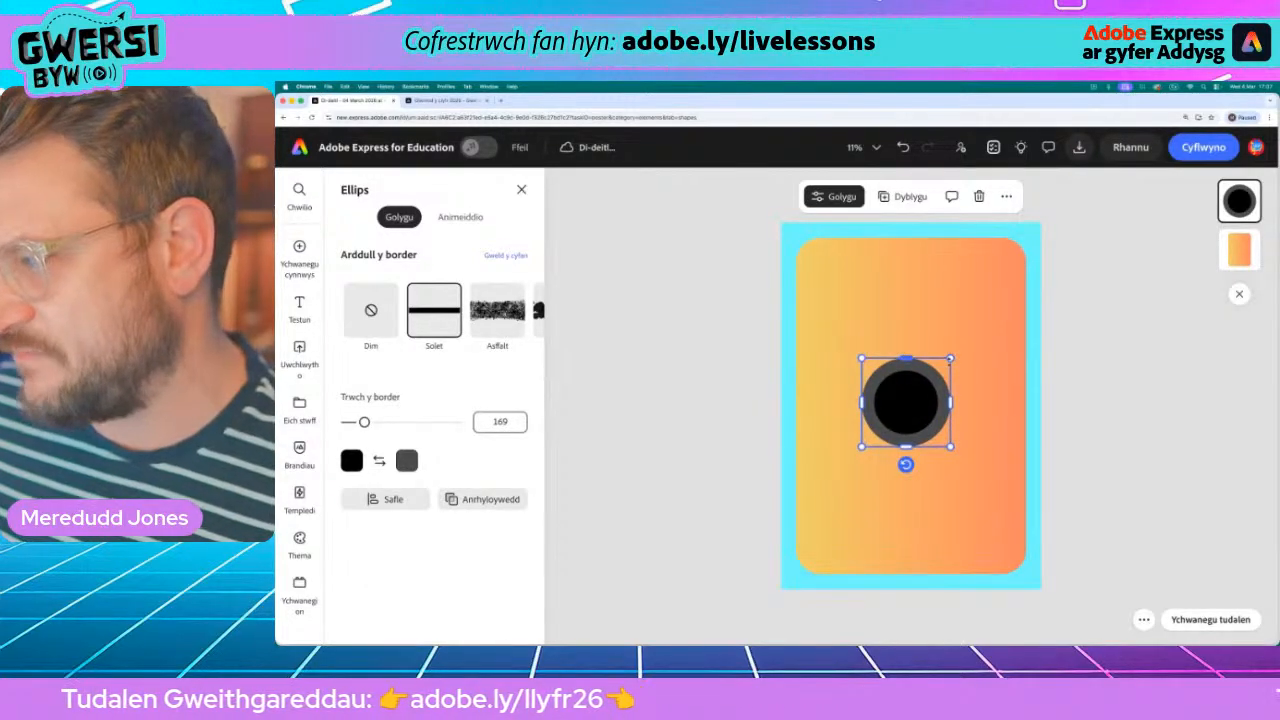
drag(950, 358, 1034, 263)
drag(962, 358, 905, 324)
drag(969, 412, 1016, 457)
drag(894, 342, 892, 349)
drag(365, 422, 354, 422)
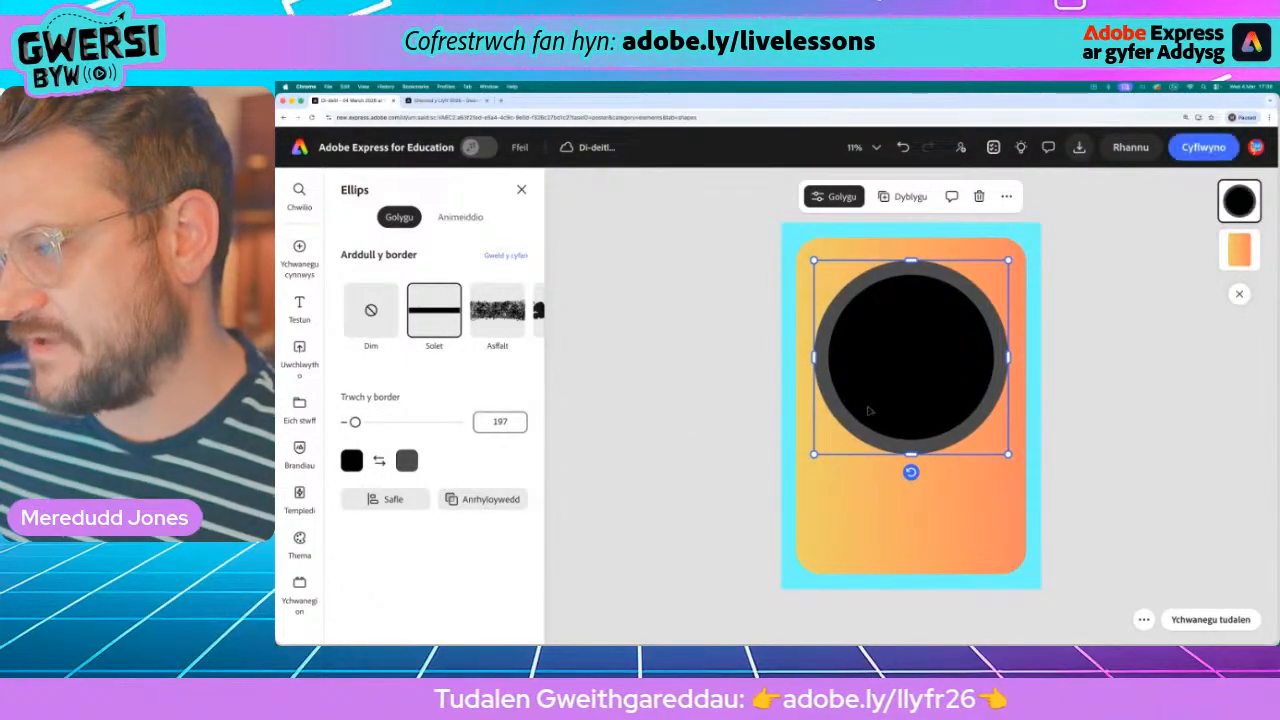
drag(870, 399, 875, 390)
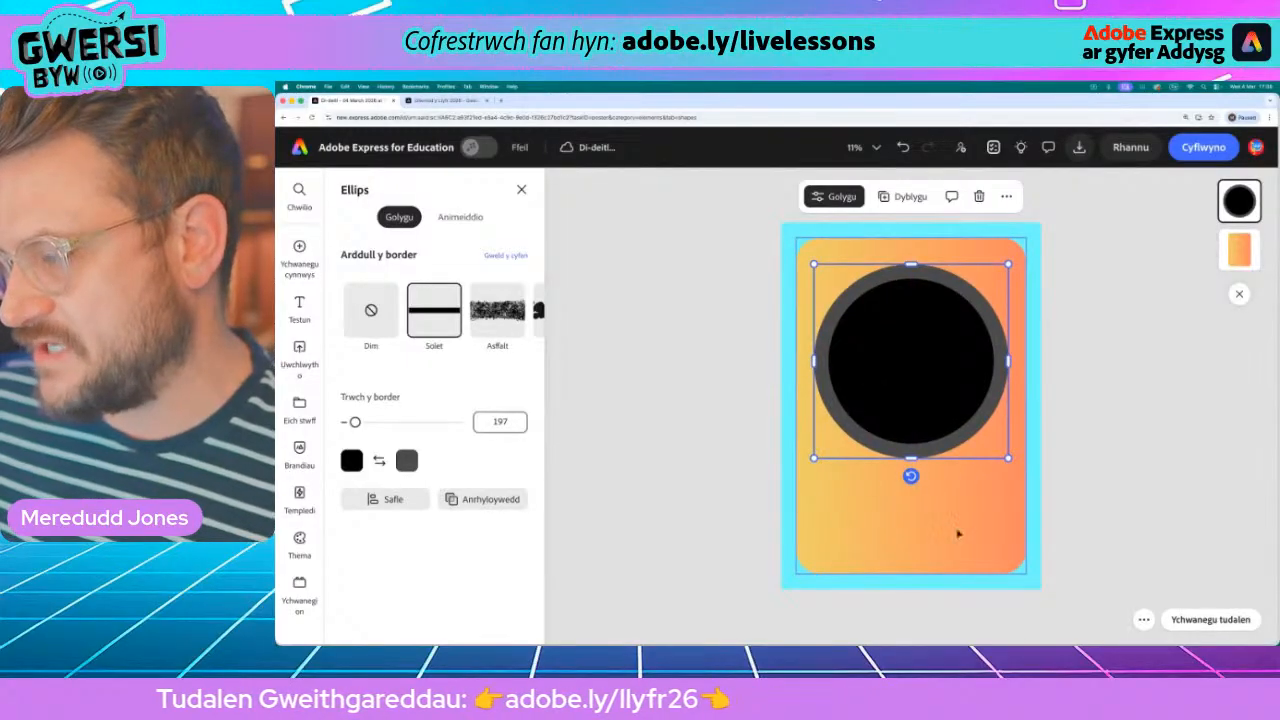
drag(885, 335, 884, 335)
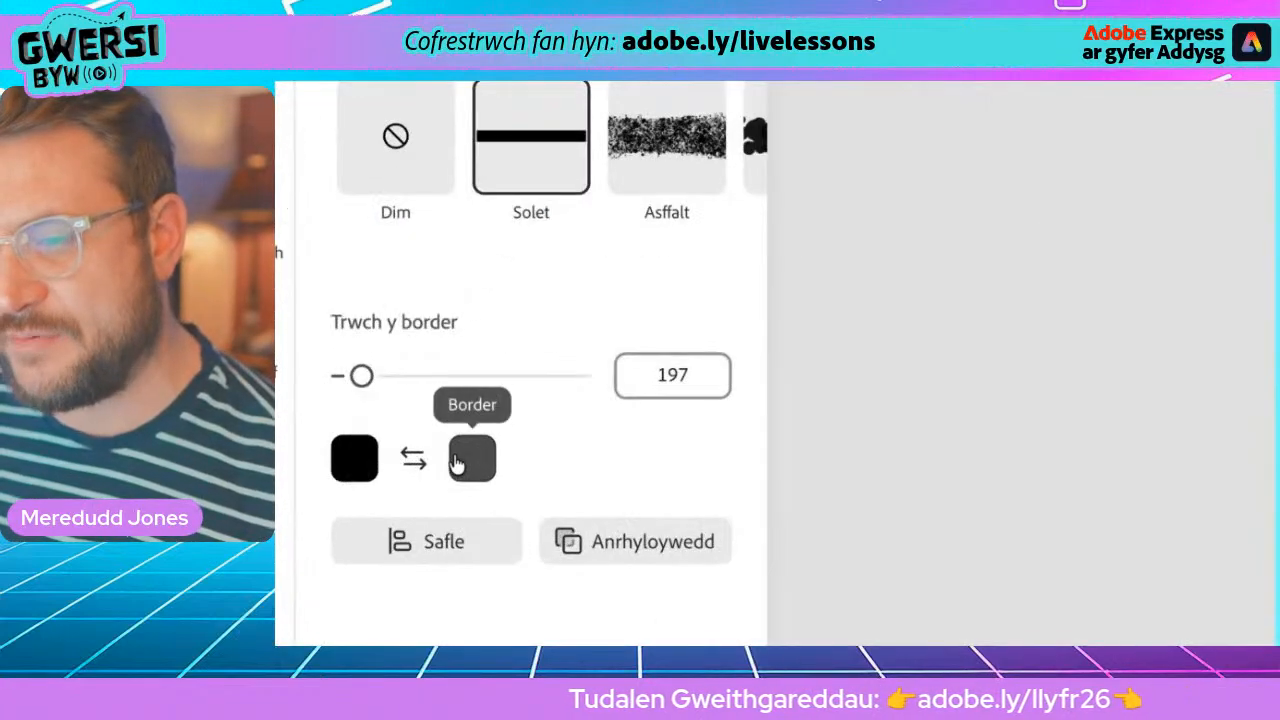
- Try preset colours for the circle's border, then match it to the page's light cyan background with the eyedropper
click(402, 461)
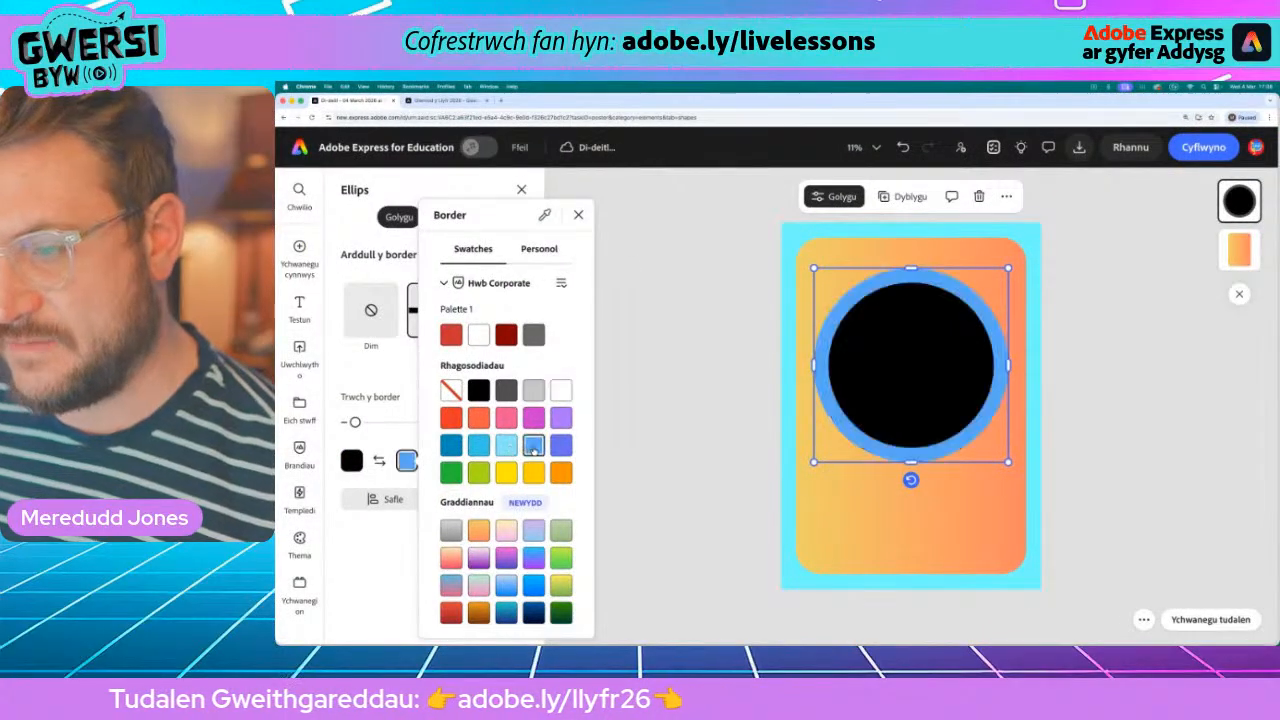
click(533, 418)
click(509, 392)
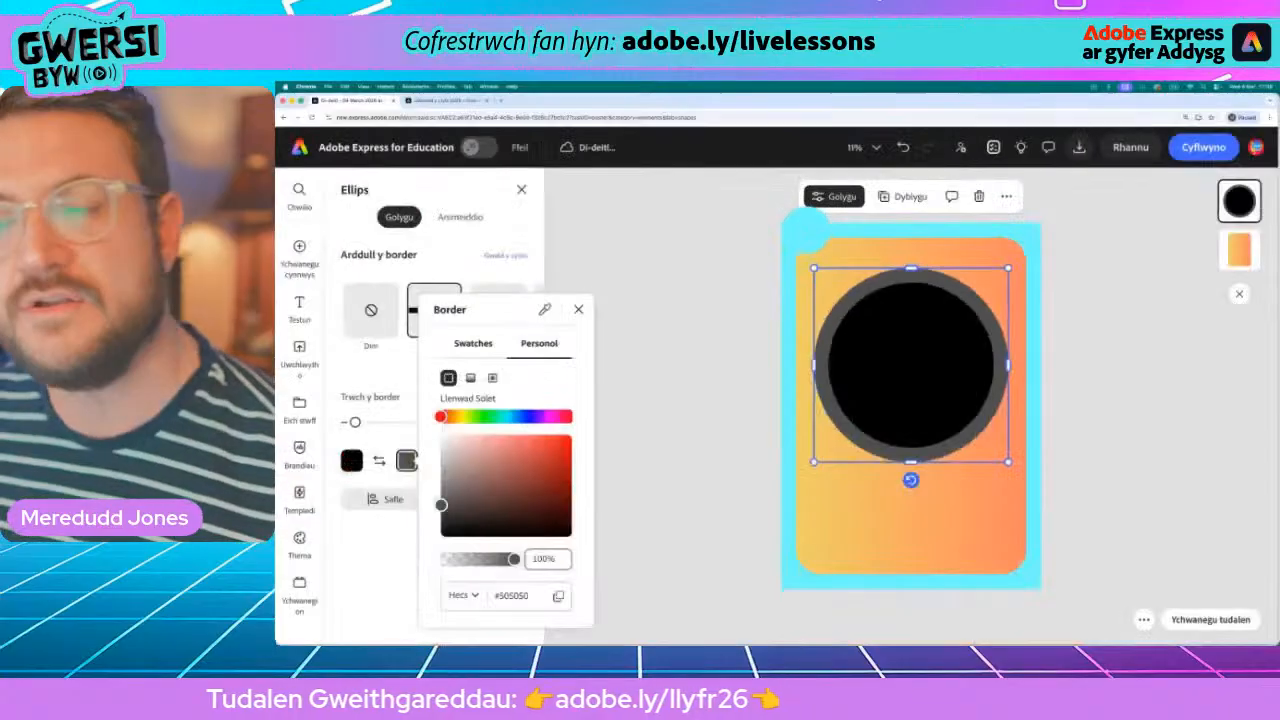
click(809, 234)
click(578, 310)
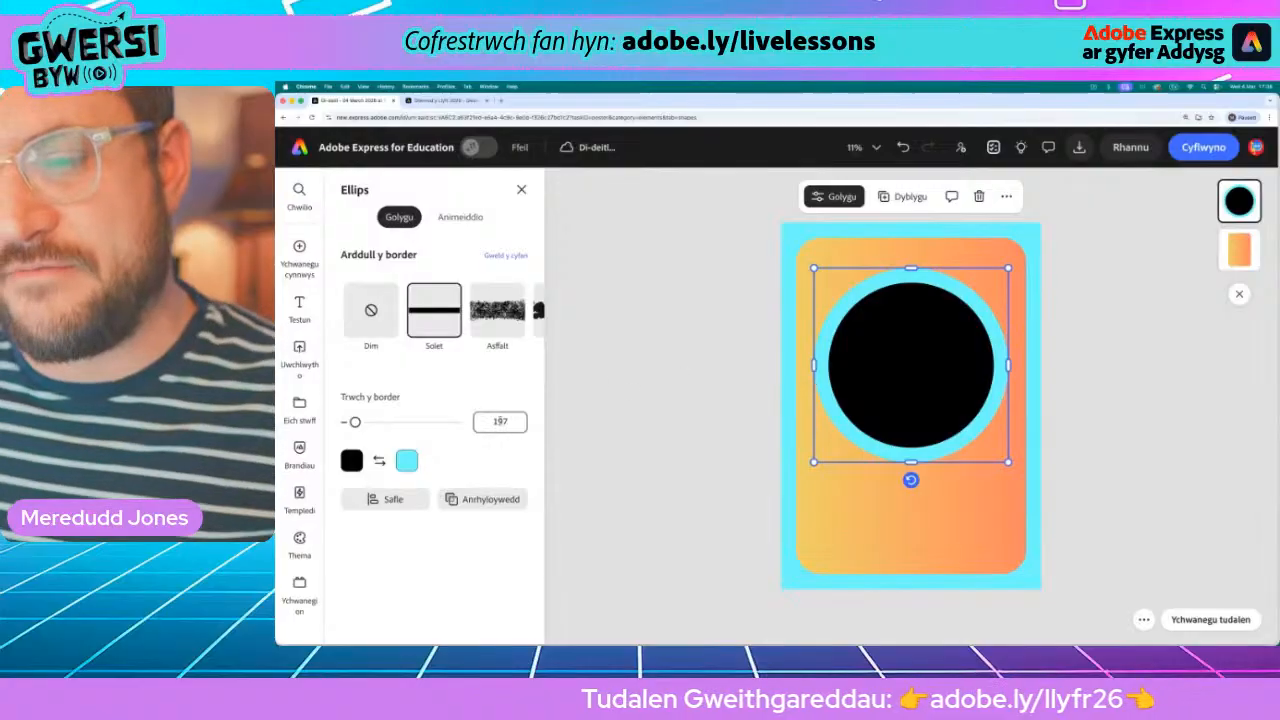
- Remove the circle's black fill so only the cyan ring remains, and deselect it
click(350, 460)
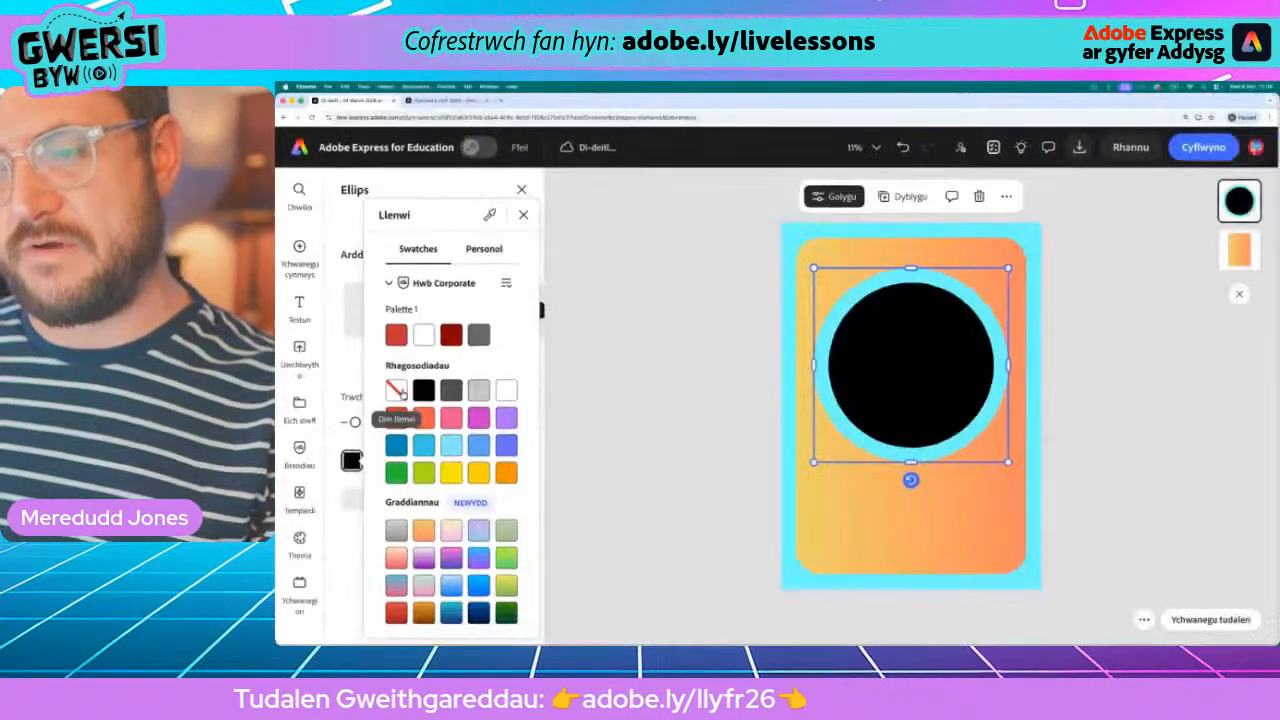
click(425, 400)
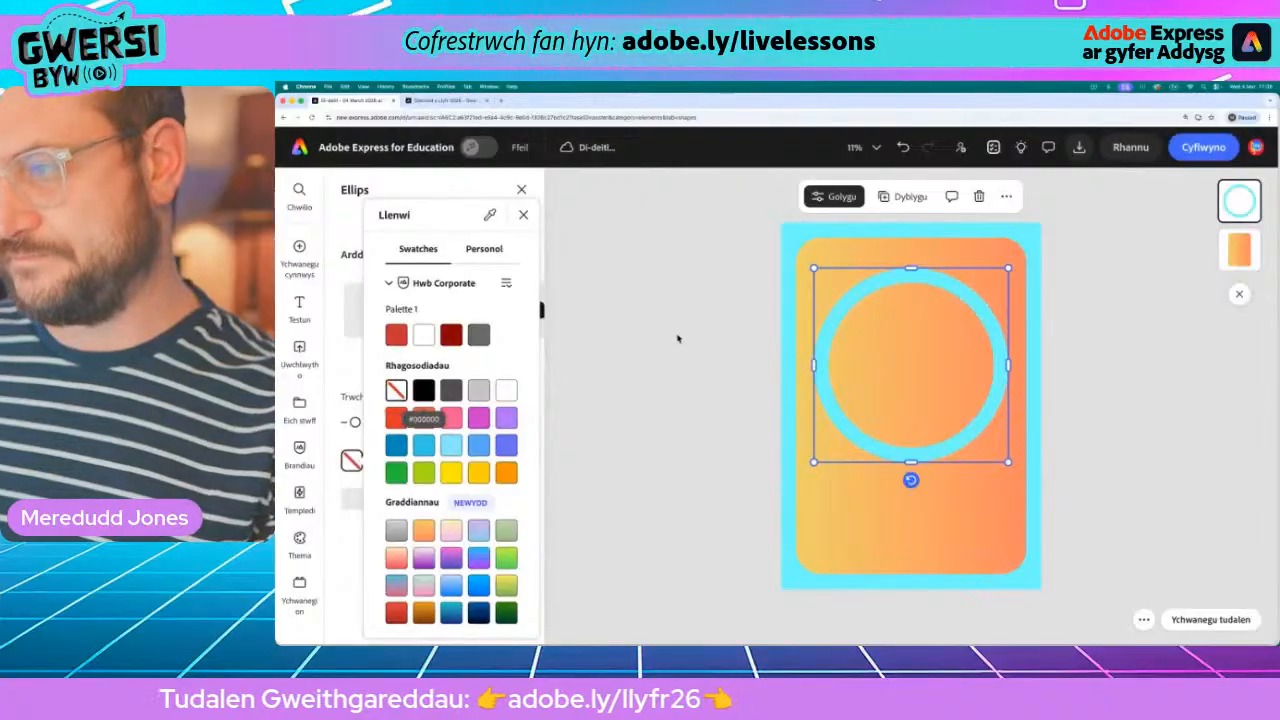
click(733, 351)
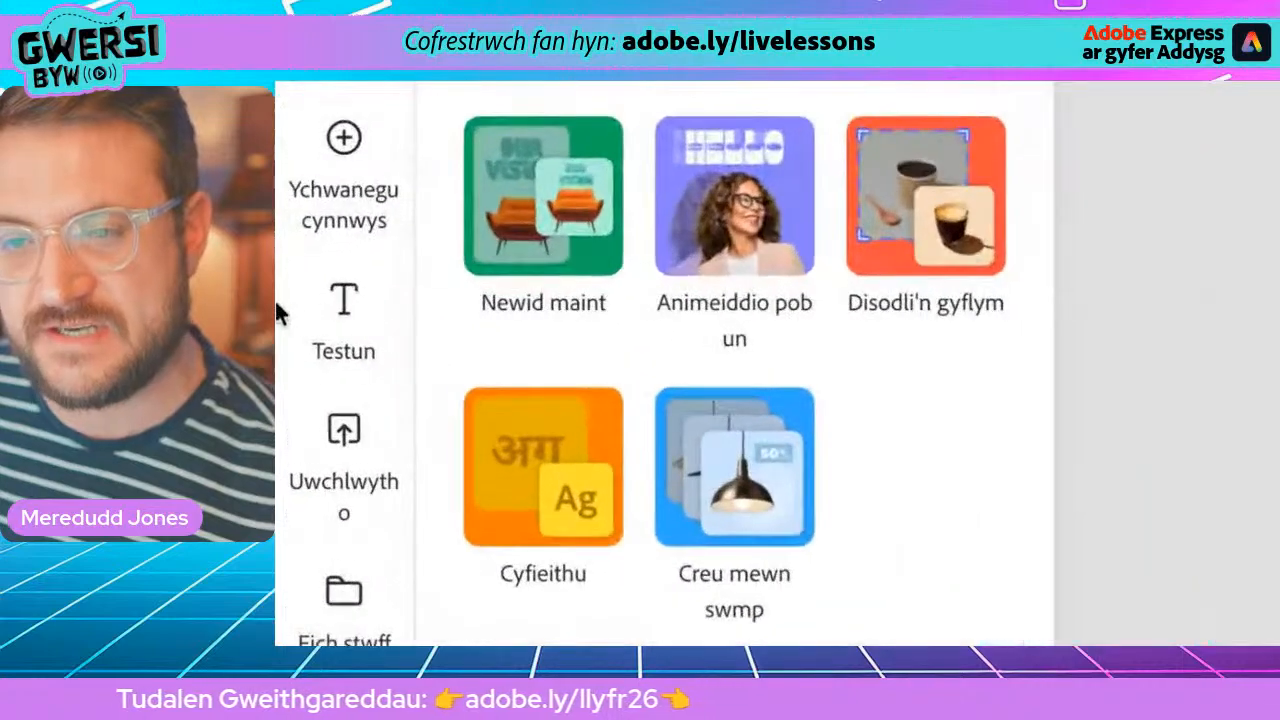
- Add a new text box to the card containing the character name "Alfred"
click(297, 307)
click(408, 218)
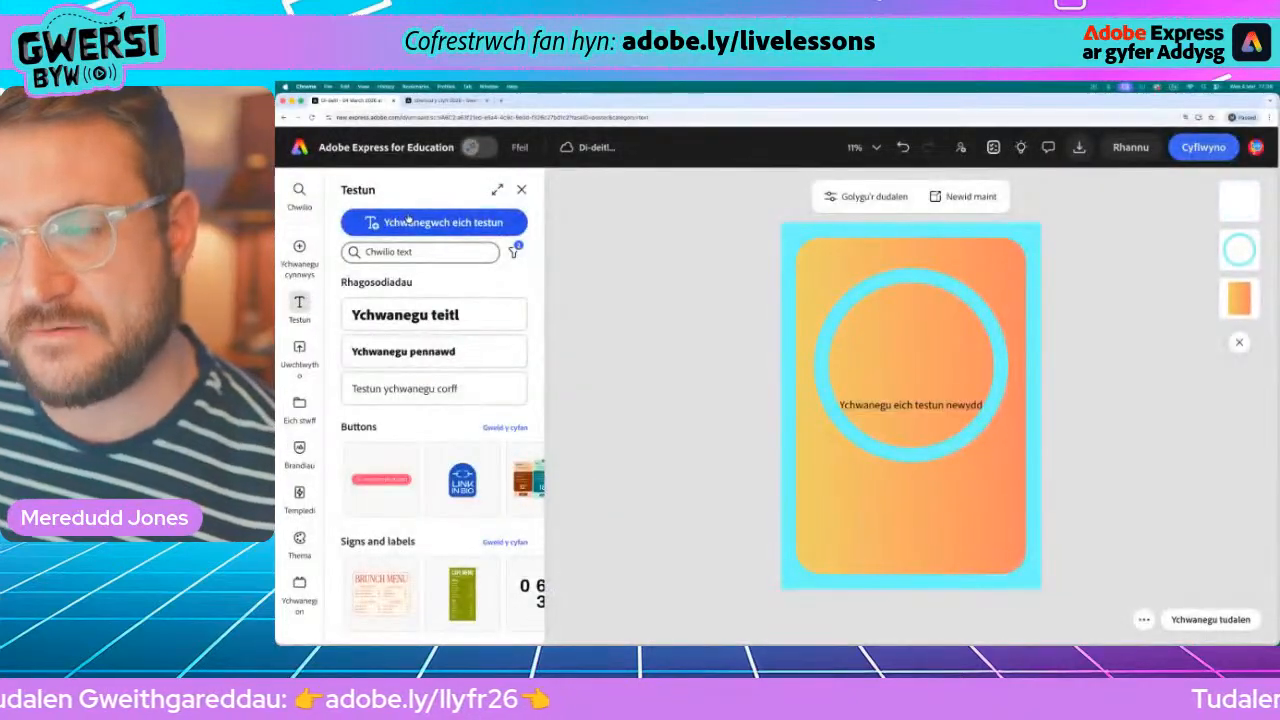
text(AI)
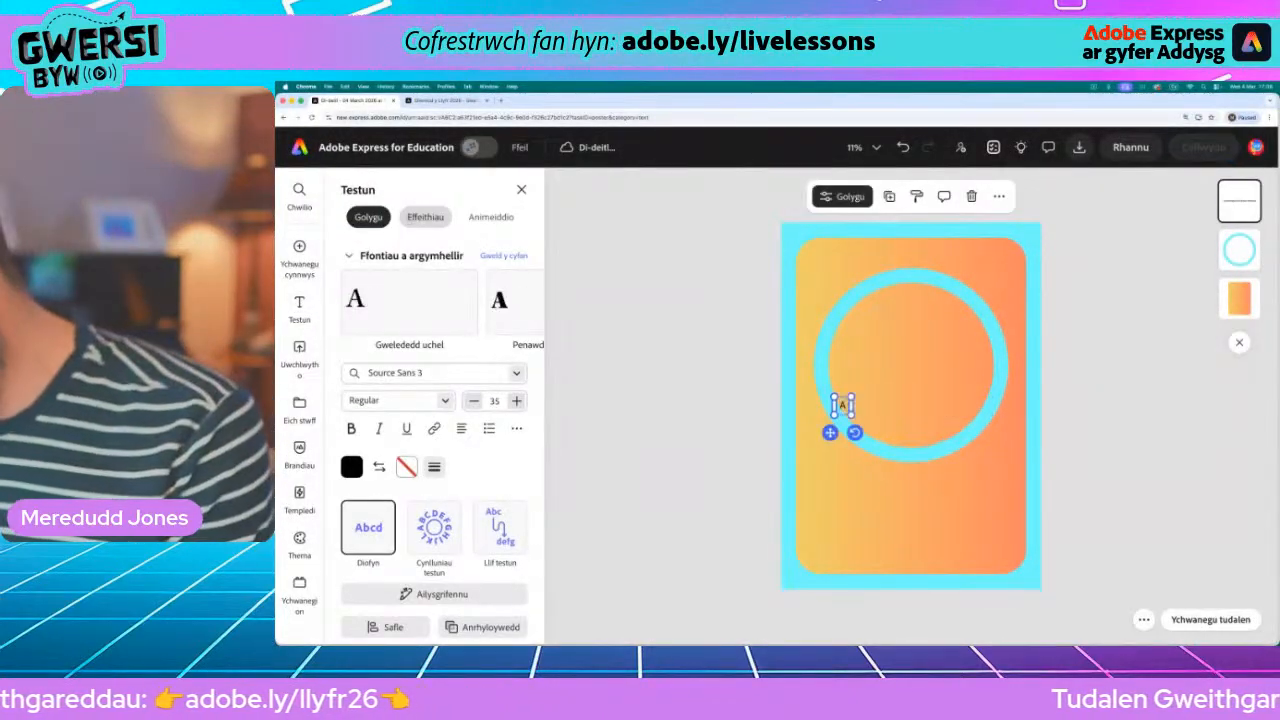
text(fred)
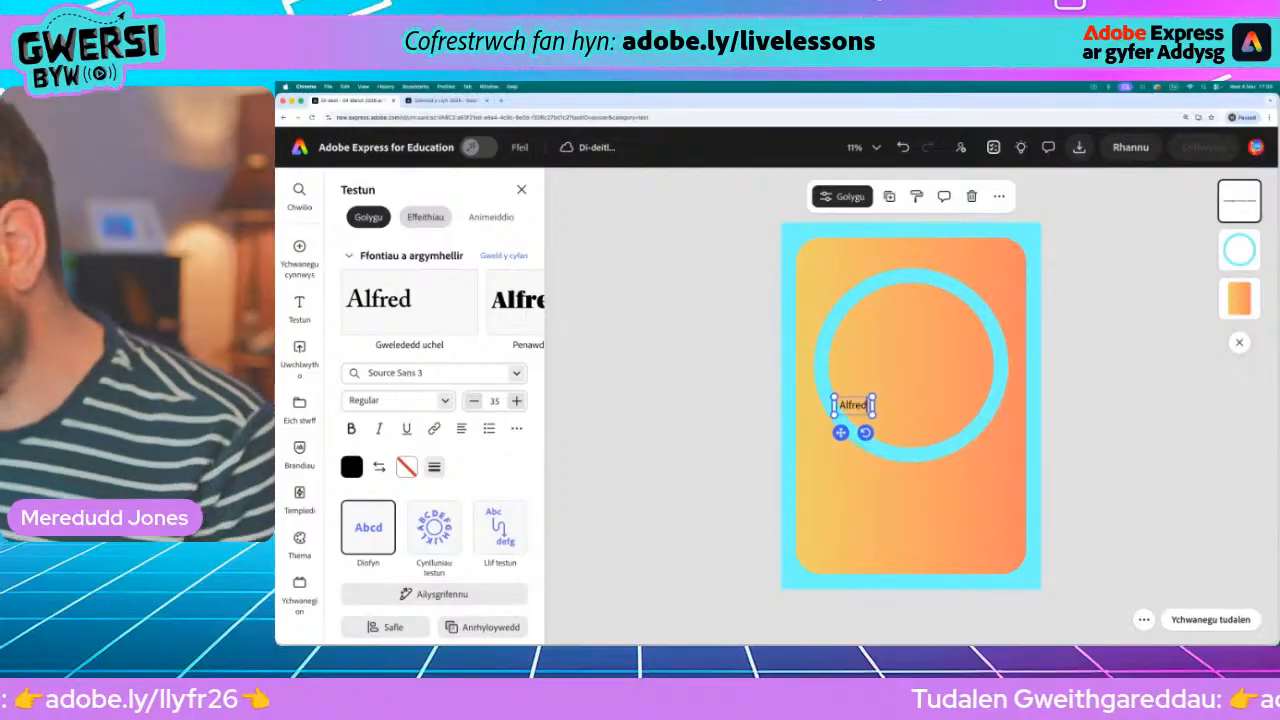
- Enlarge the name text to size 173 and place it centred at the card's top edge, above the ring
drag(853, 405, 1001, 326)
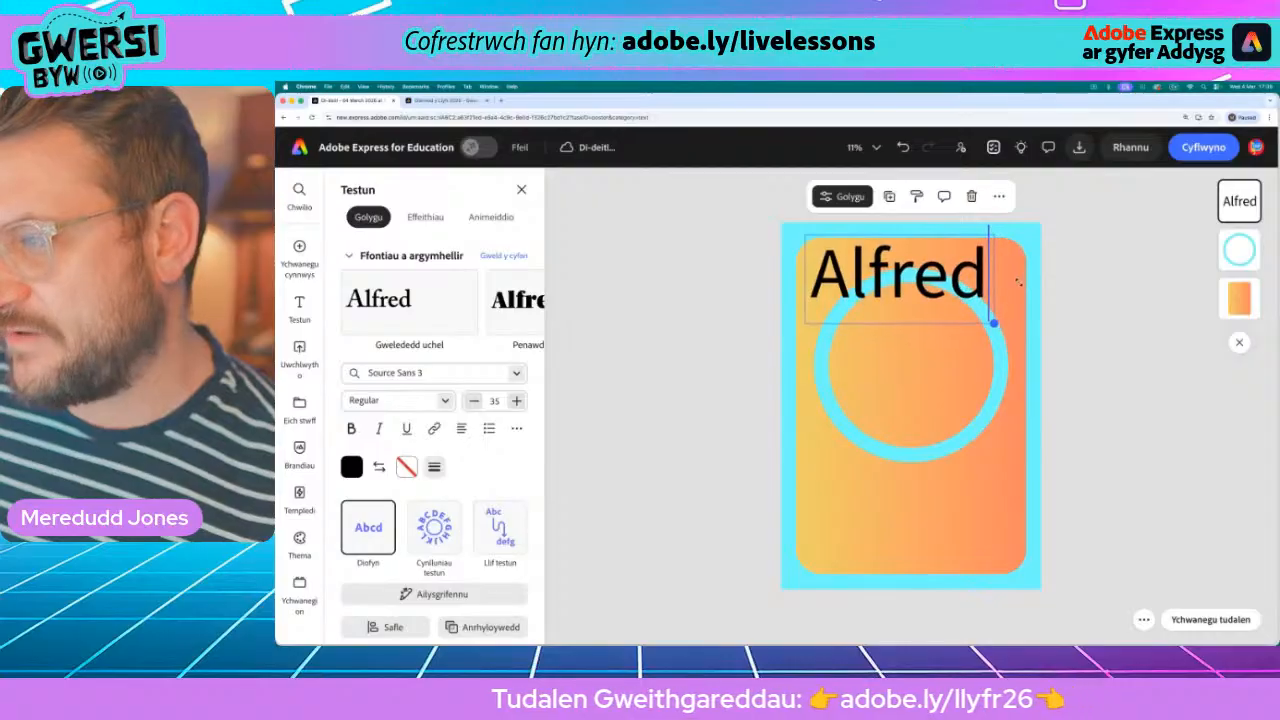
drag(900, 341, 887, 320)
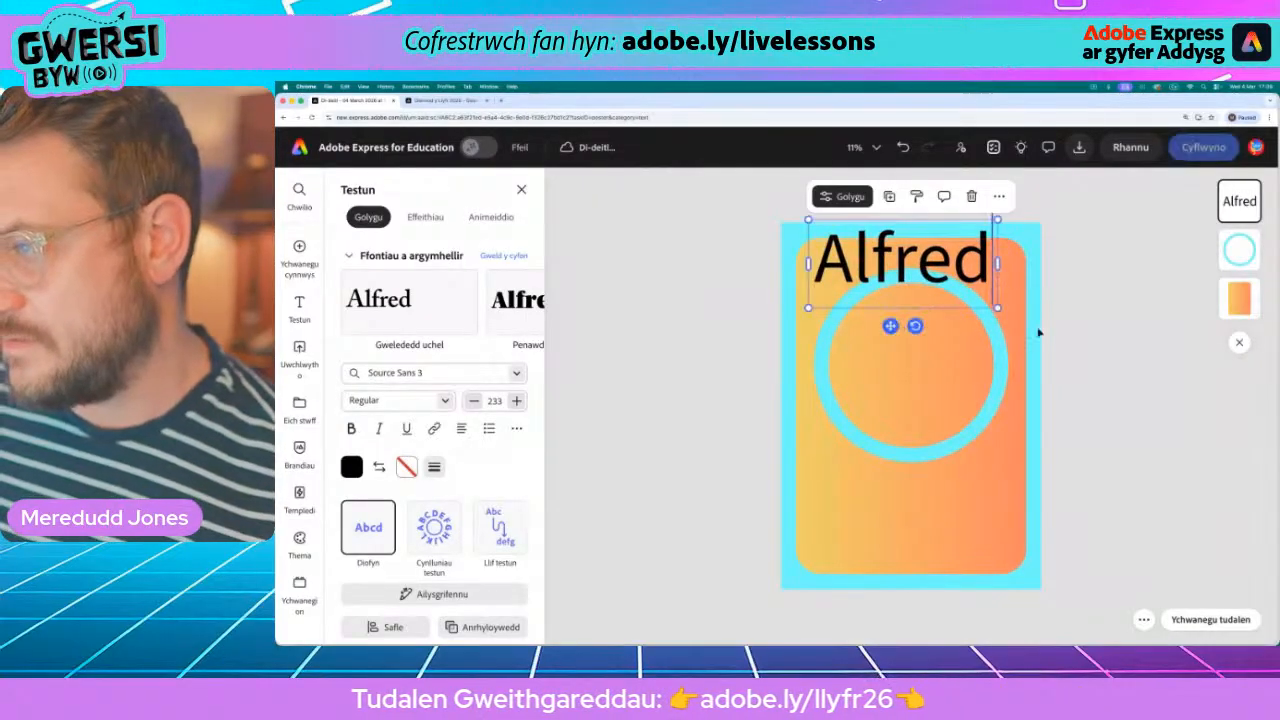
drag(992, 300, 955, 287)
drag(866, 286, 898, 314)
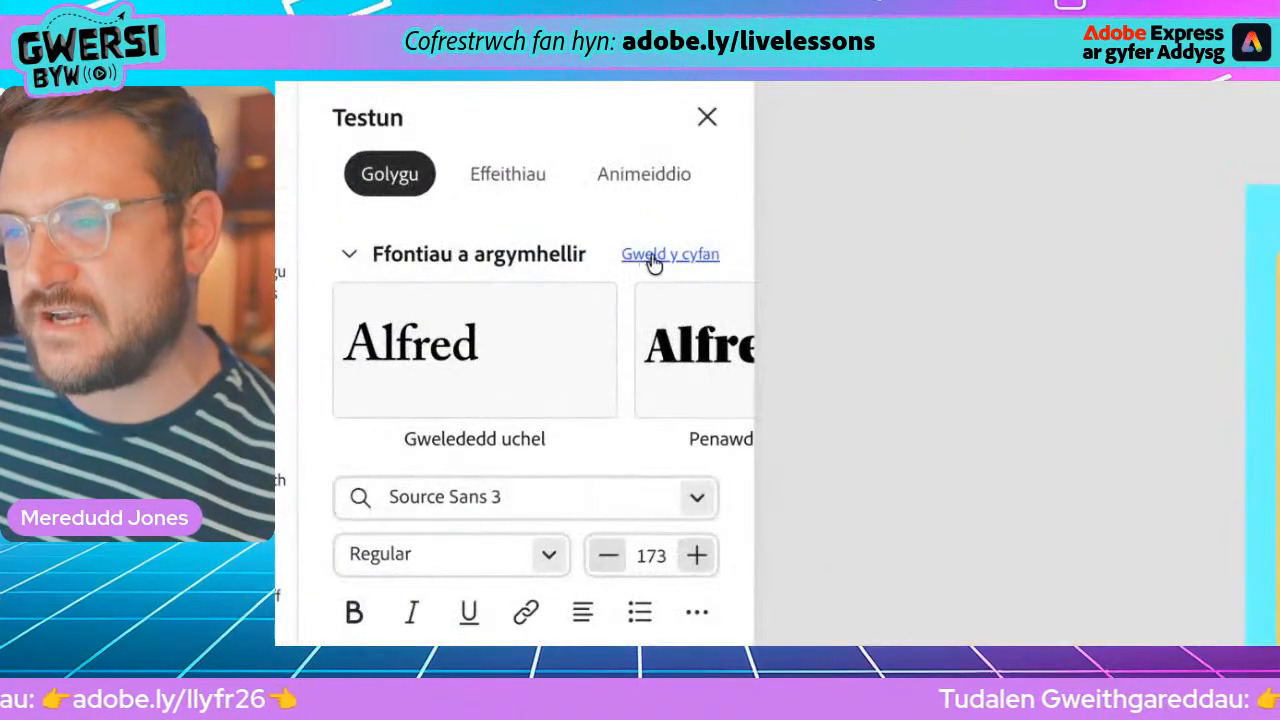
- Browse the recommended headline, script and similar fonts for the name text, then return to the text settings
click(668, 262)
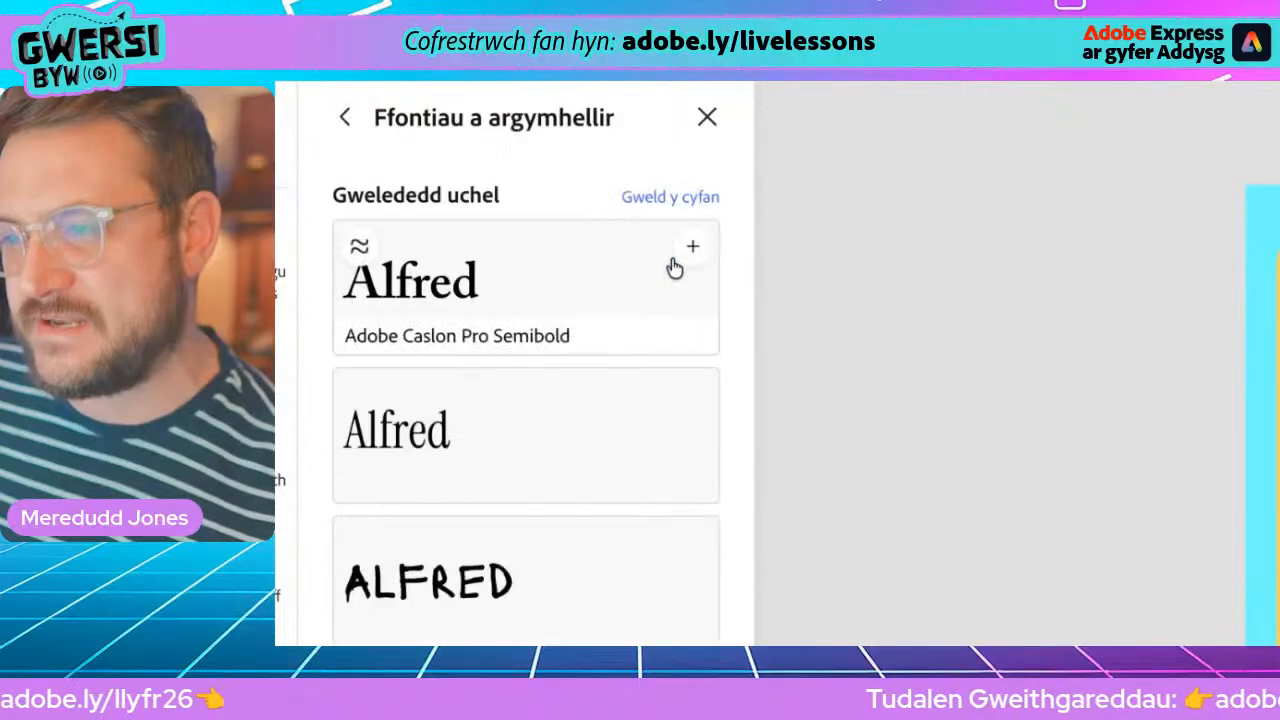
scroll(418, 345, down, 8)
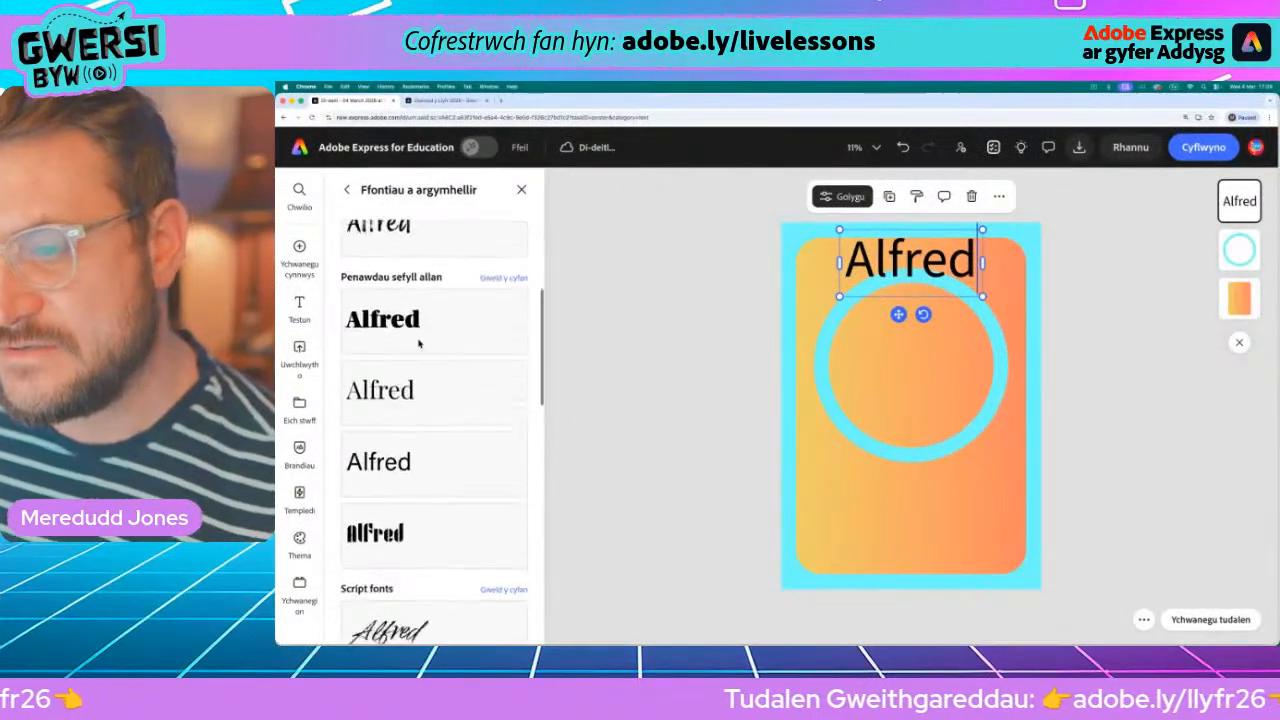
scroll(419, 343, down, 6)
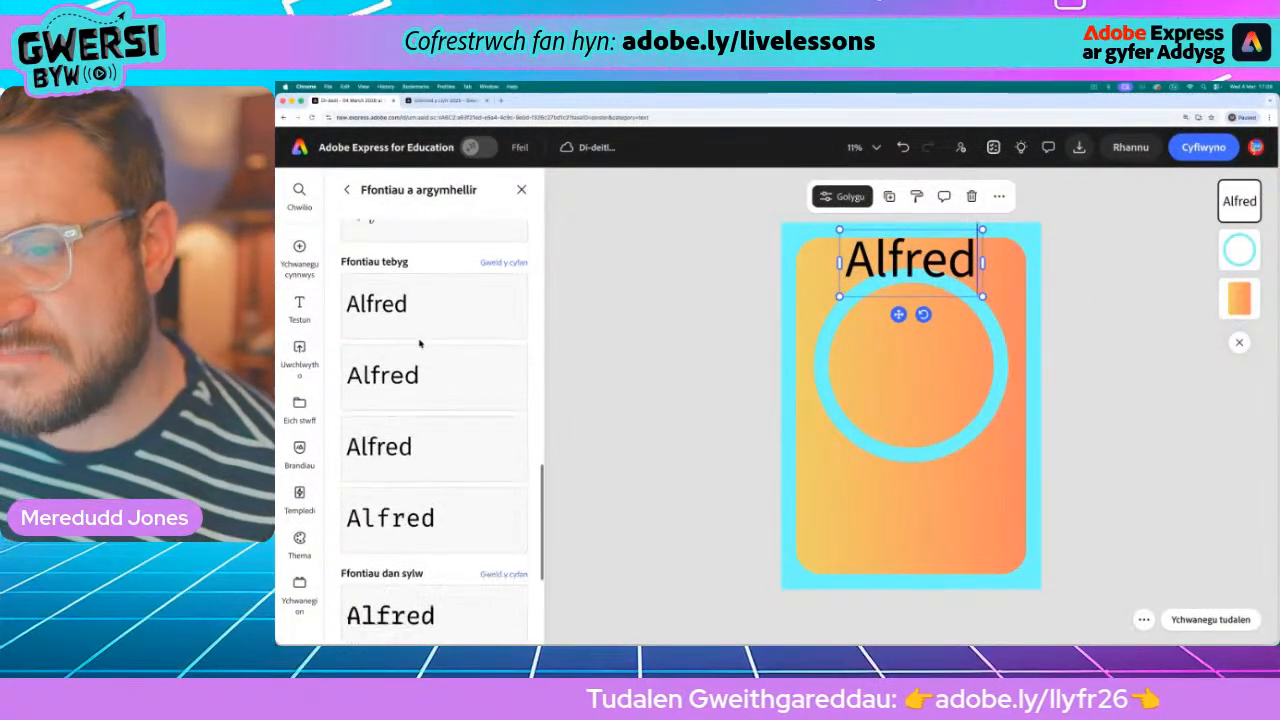
scroll(421, 342, up, 14)
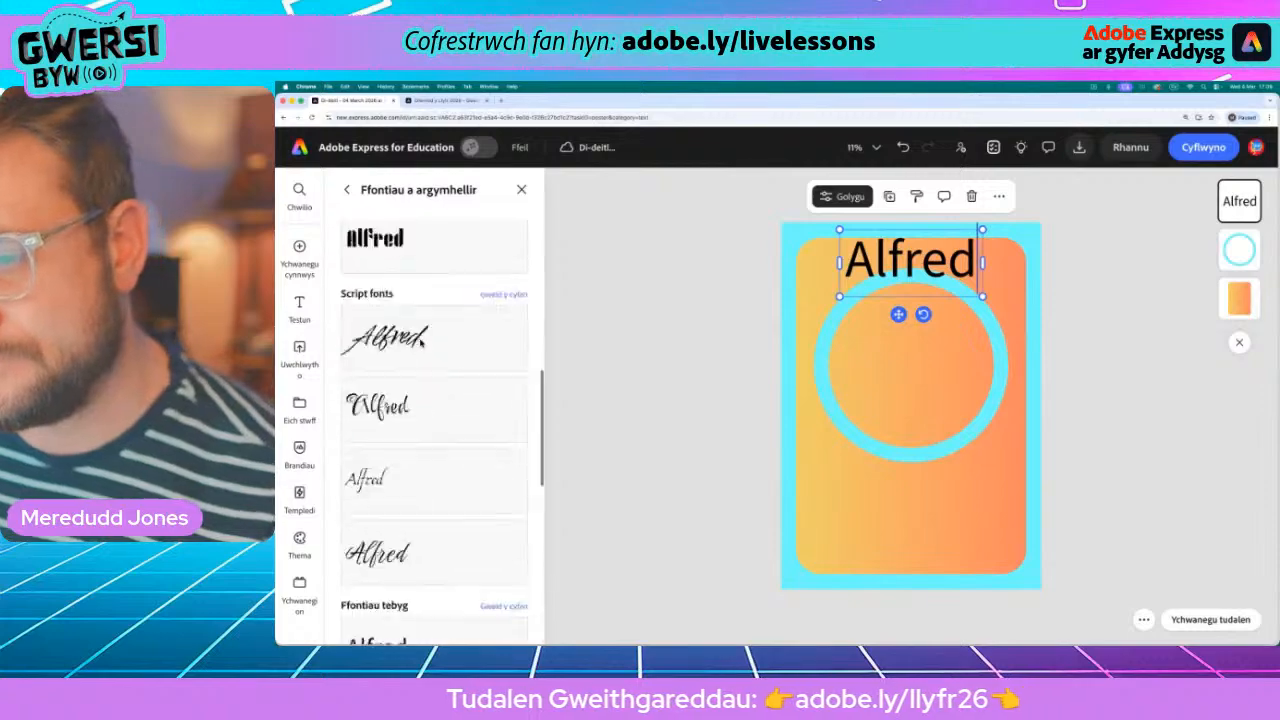
click(346, 189)
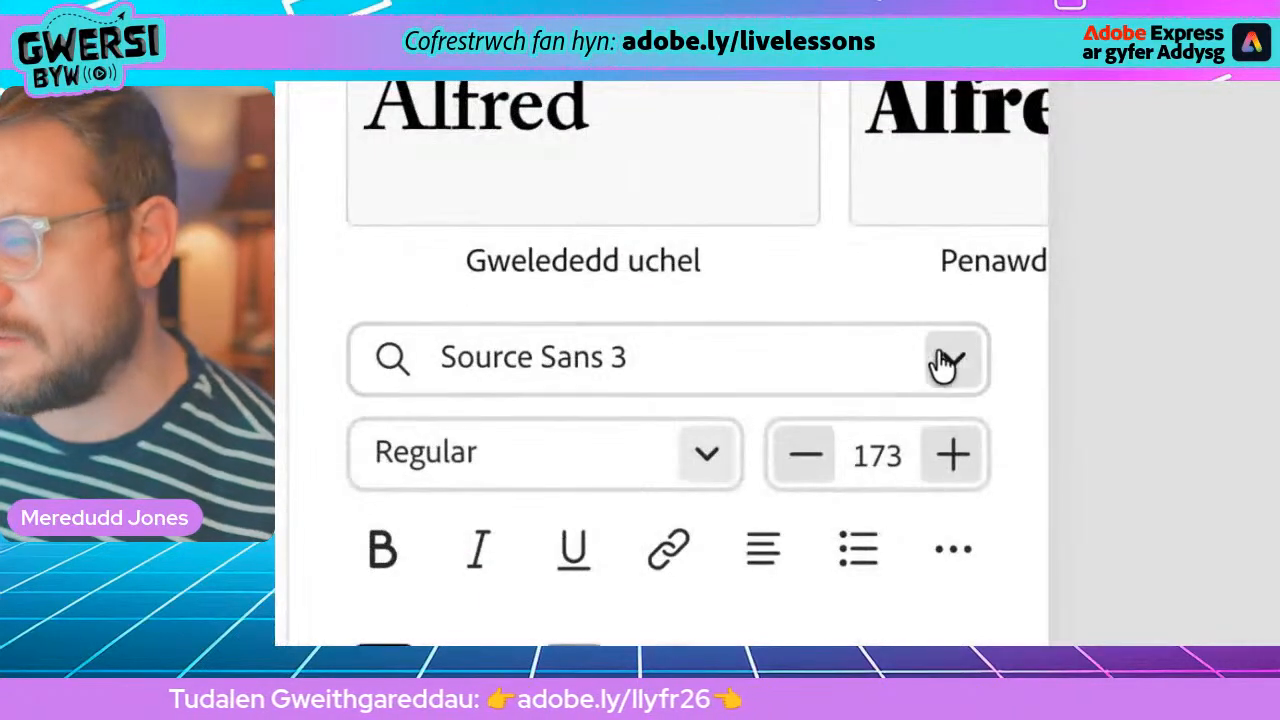
- Change the name text's font to Arvo Bold and recentre it horizontally at the card's top edge
click(516, 373)
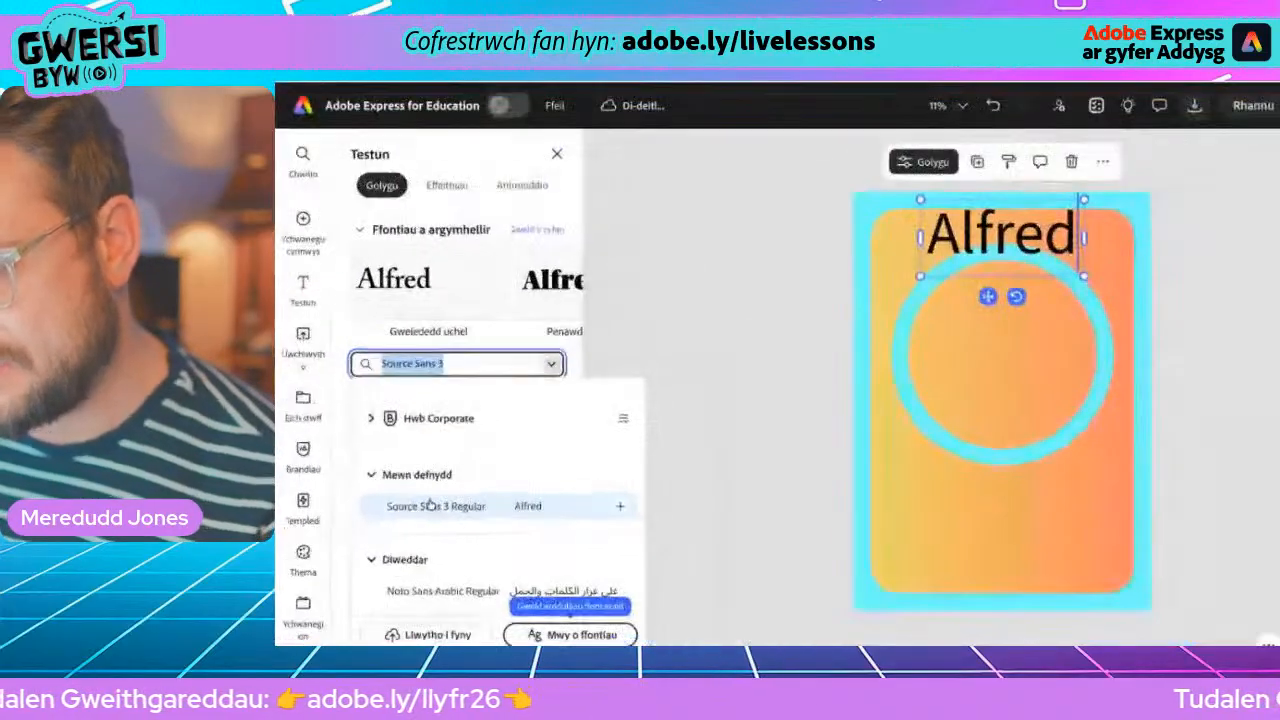
scroll(430, 505, down, 2)
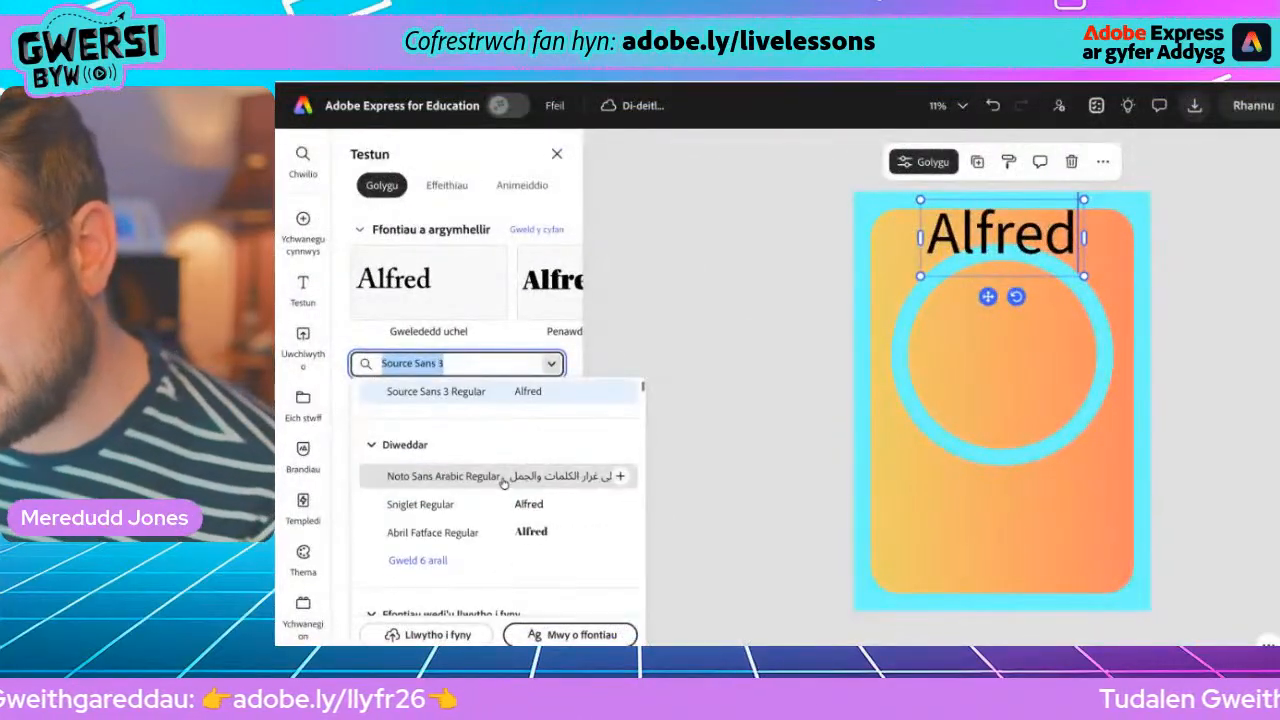
scroll(461, 479, down, 2)
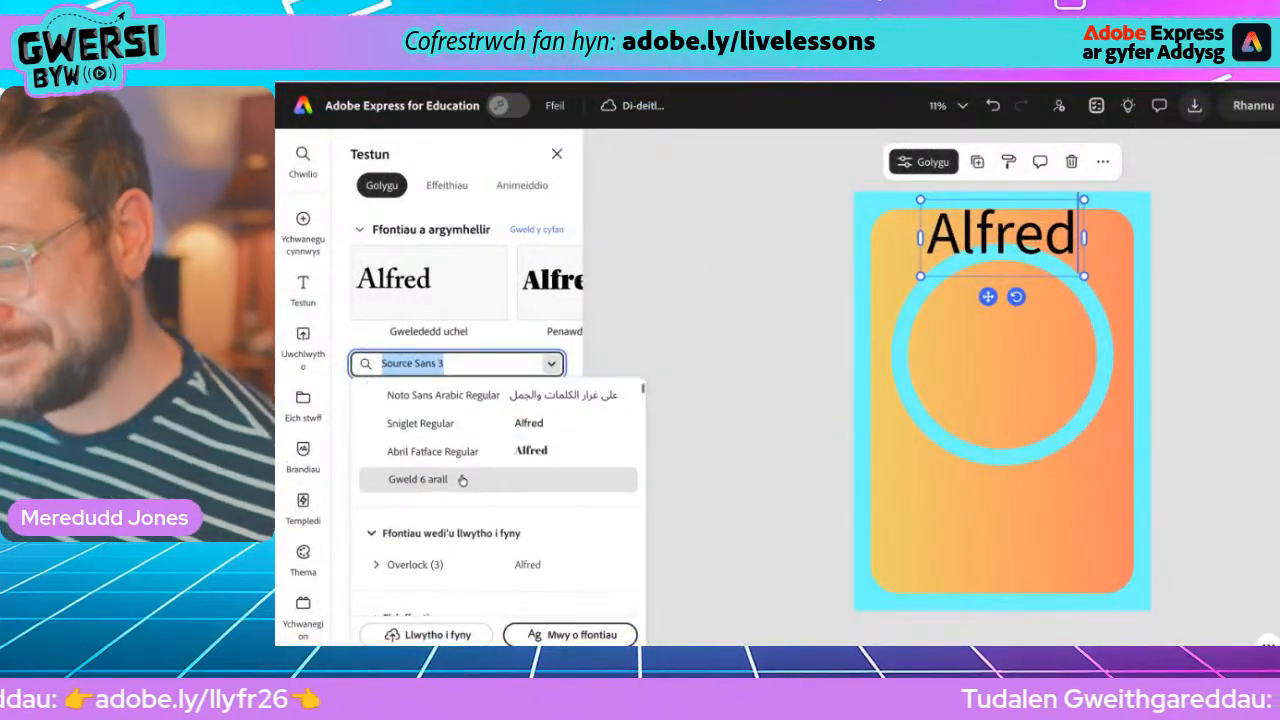
scroll(466, 479, down, 3)
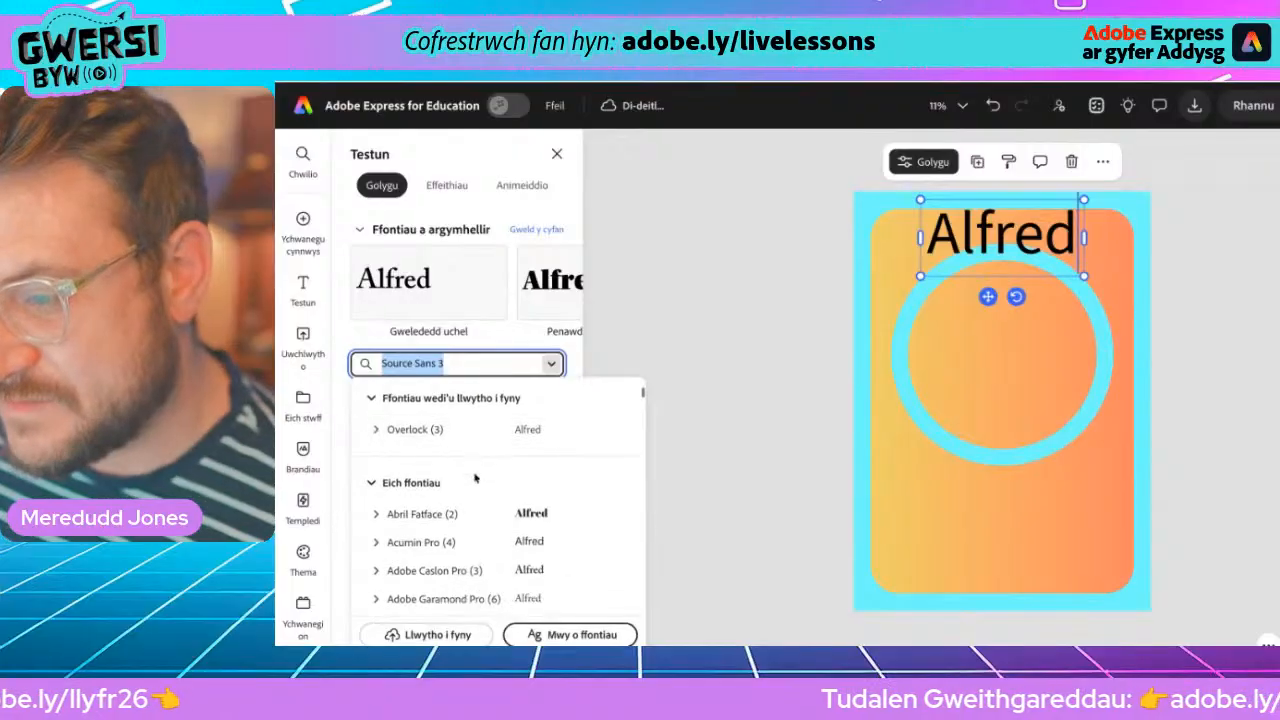
scroll(474, 479, down, 3)
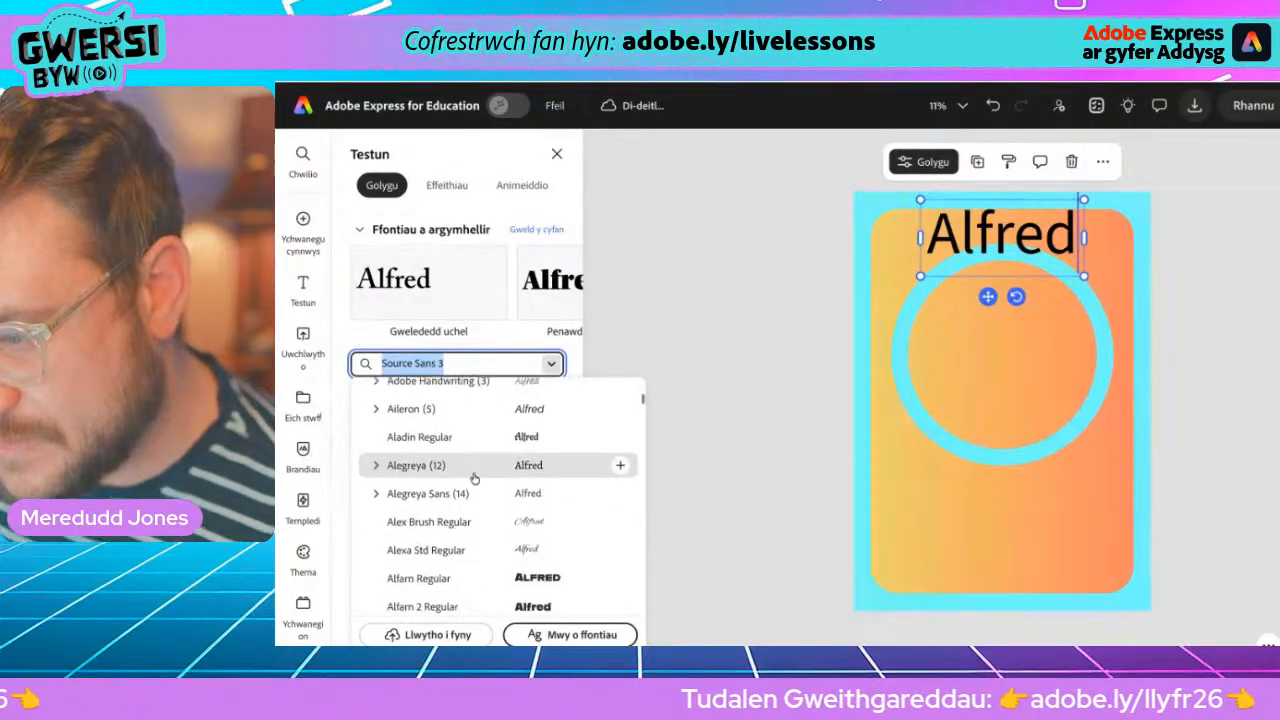
scroll(472, 478, down, 1)
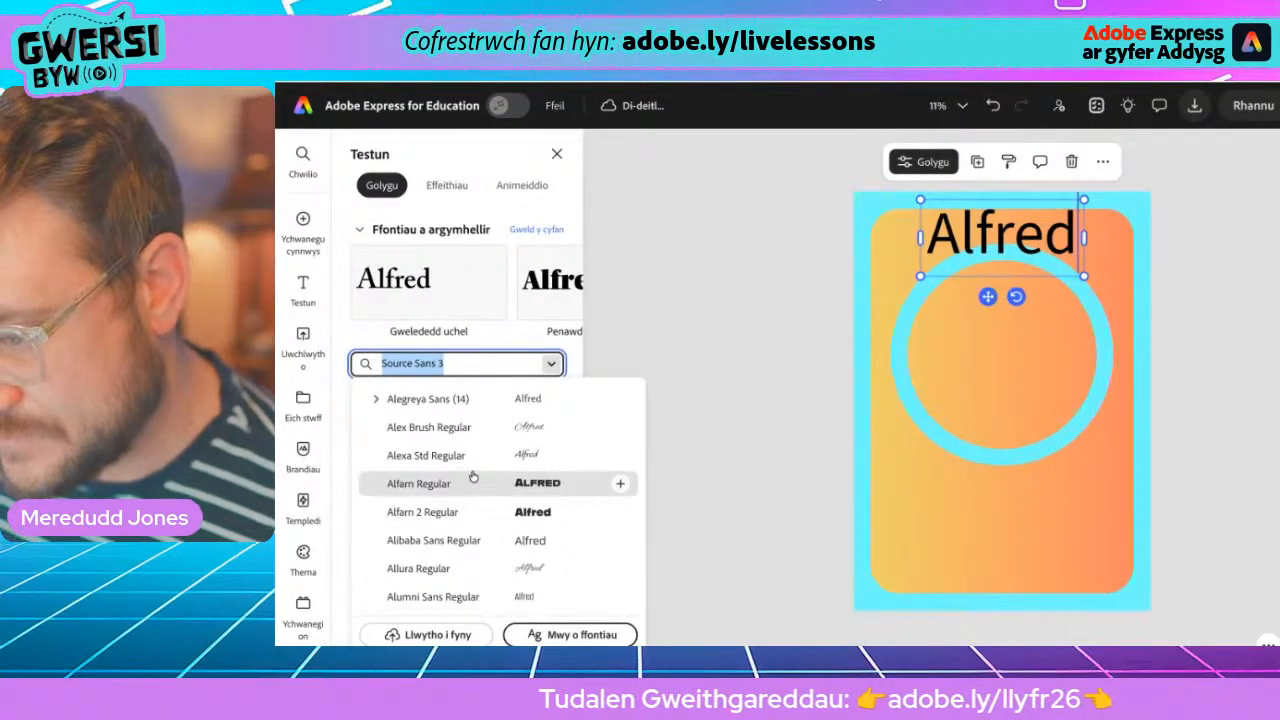
scroll(473, 478, down, 1)
scroll(474, 475, down, 3)
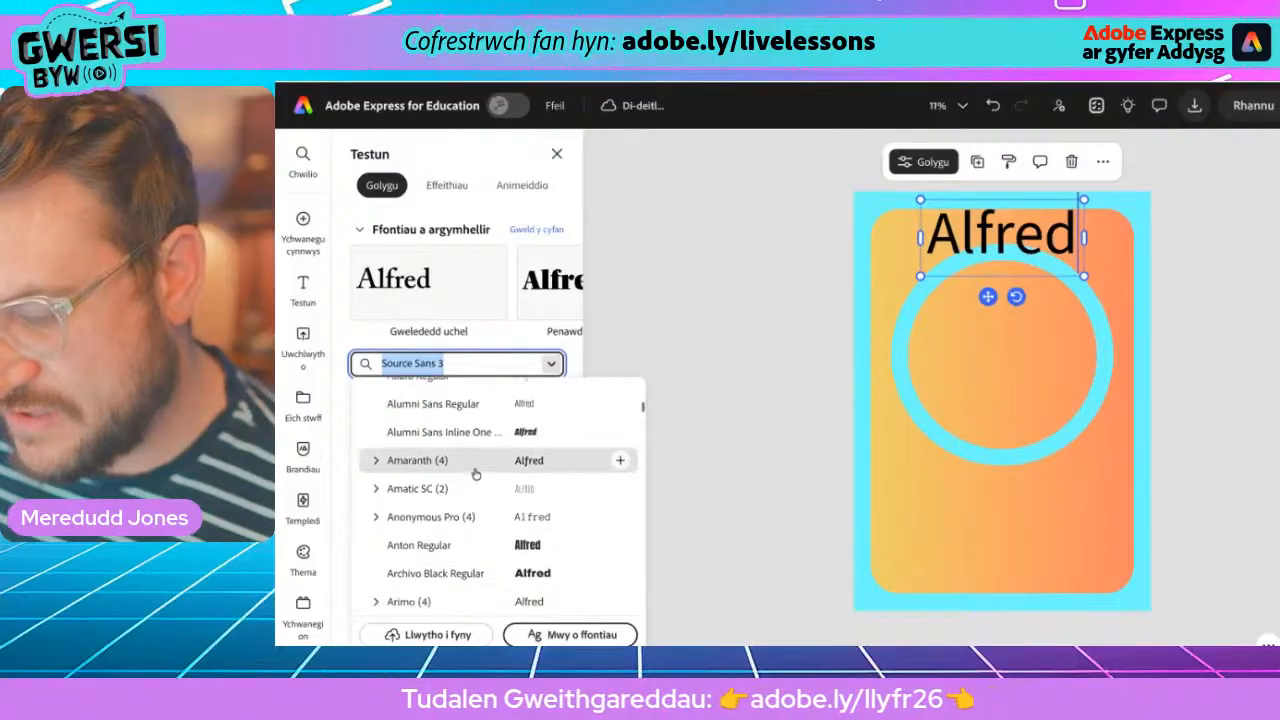
scroll(474, 476, up, 1)
scroll(474, 476, down, 2)
scroll(474, 476, down, 1)
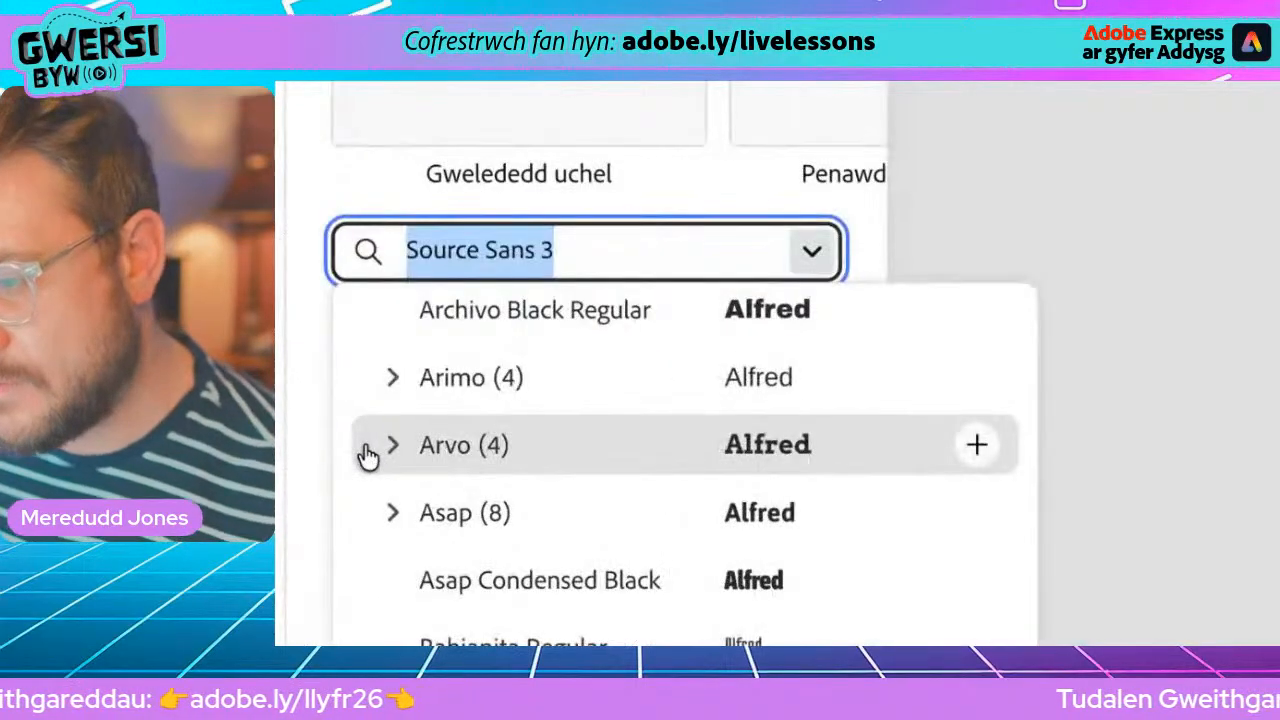
click(394, 458)
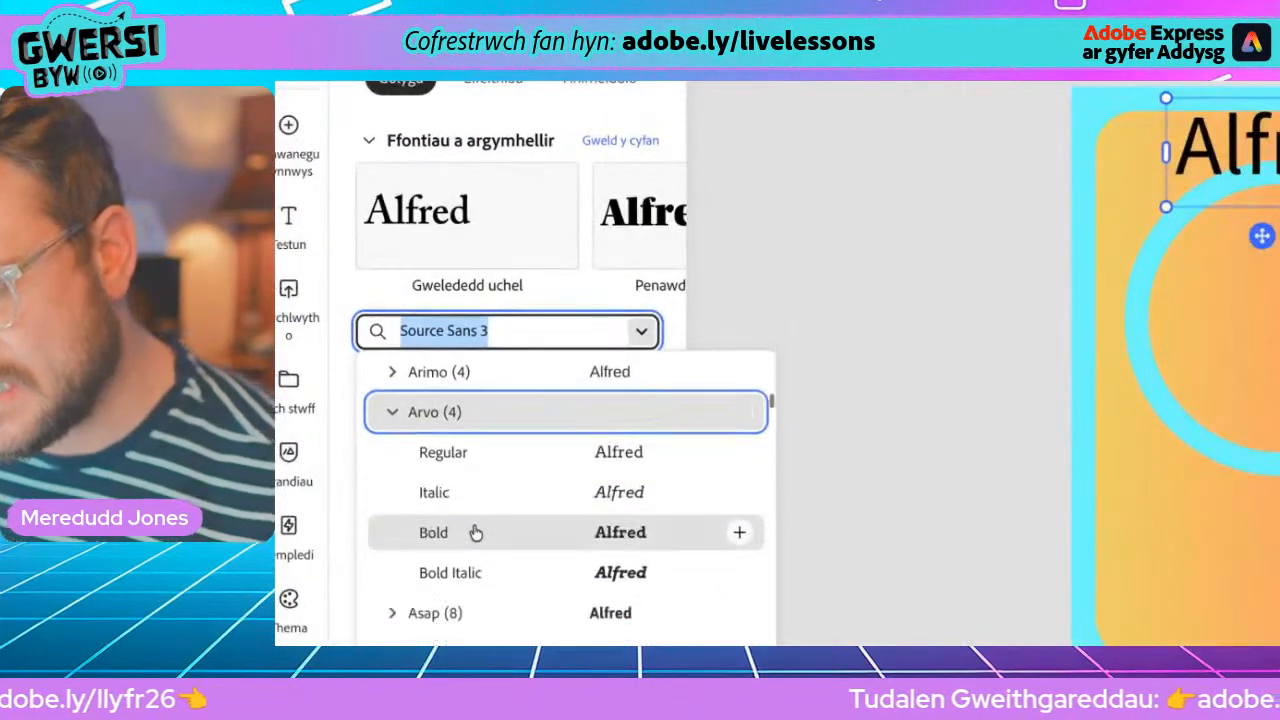
scroll(476, 532, down, 1)
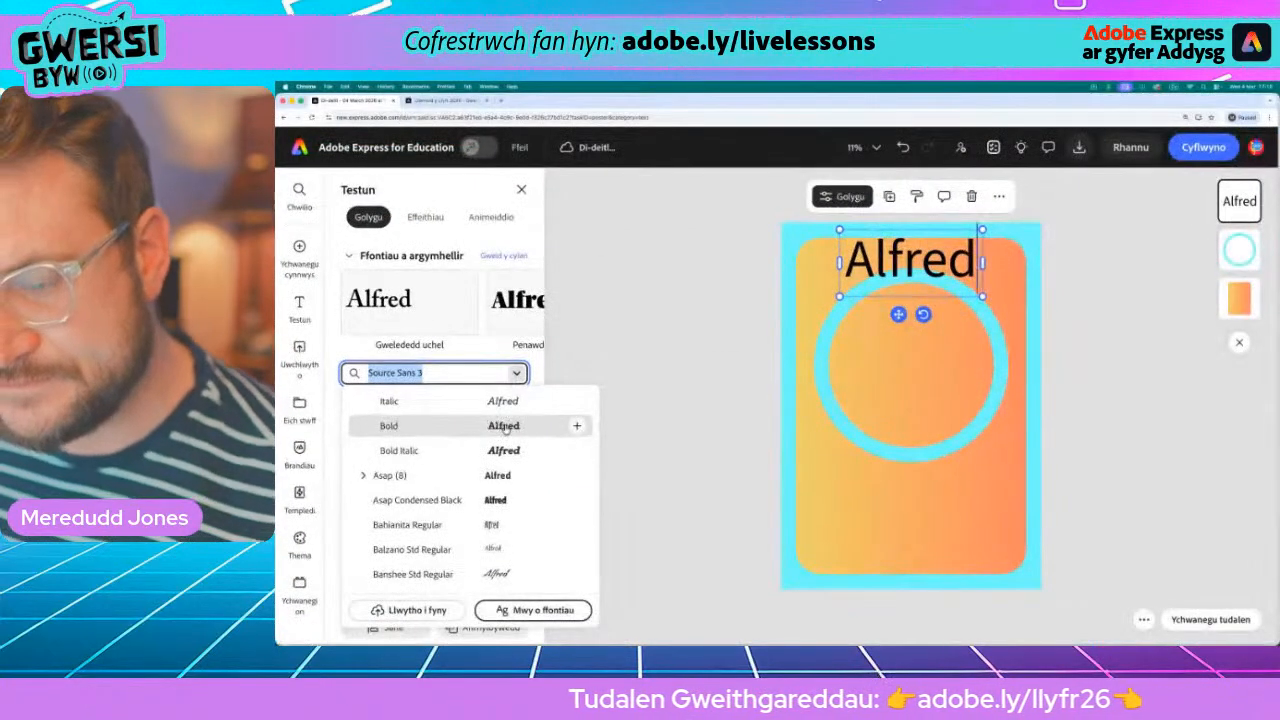
click(505, 426)
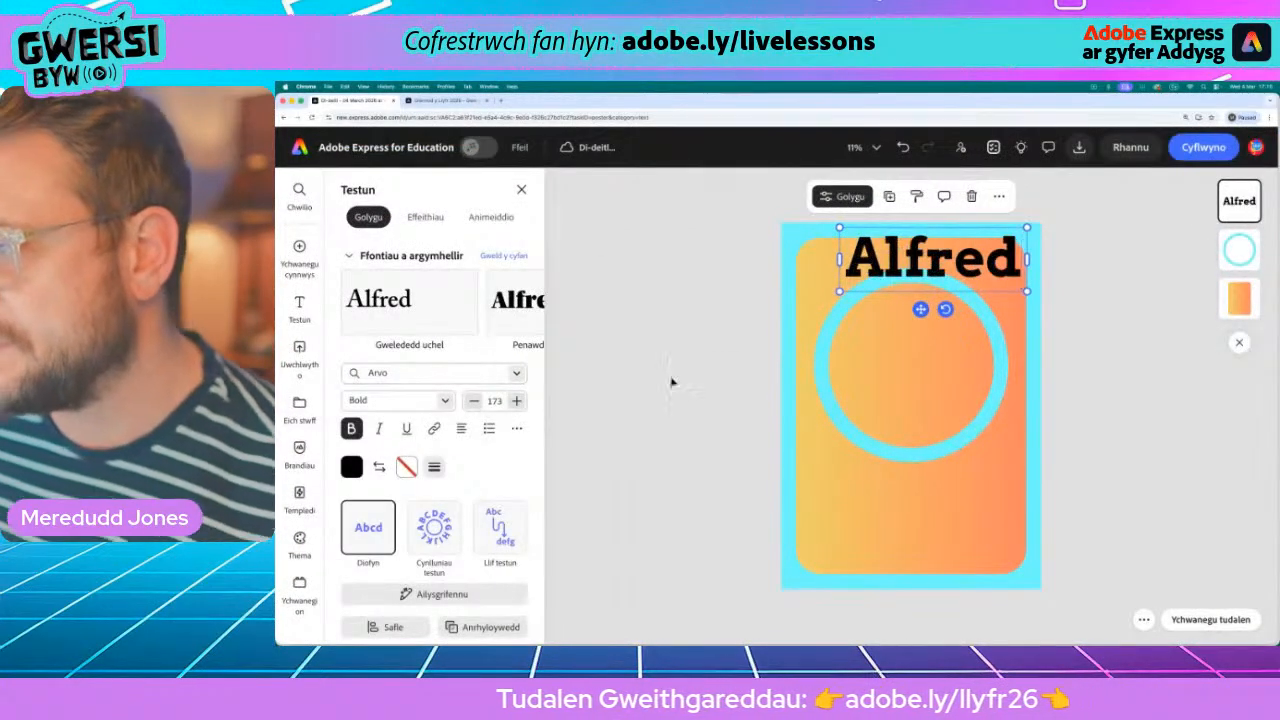
mouse_move(920, 309)
mouse_down()
mouse_move(883, 309)
mouse_move(895, 310)
mouse_up()
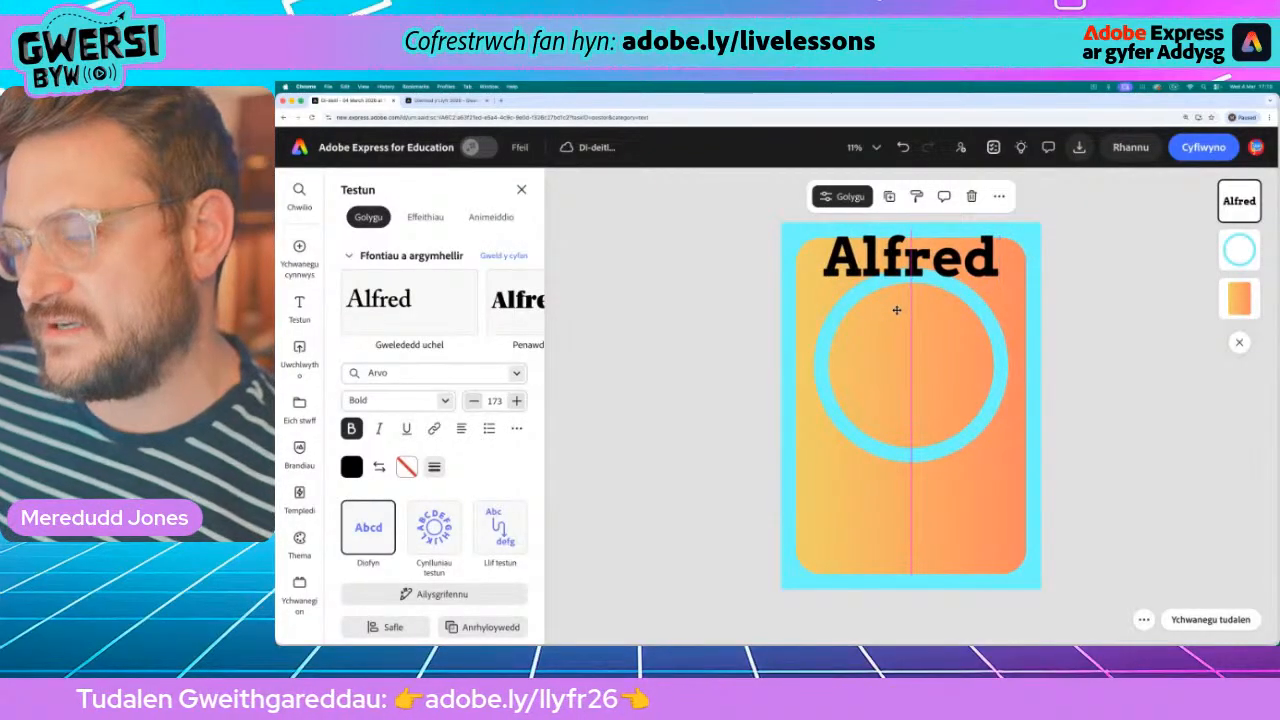
drag(896, 310, 897, 309)
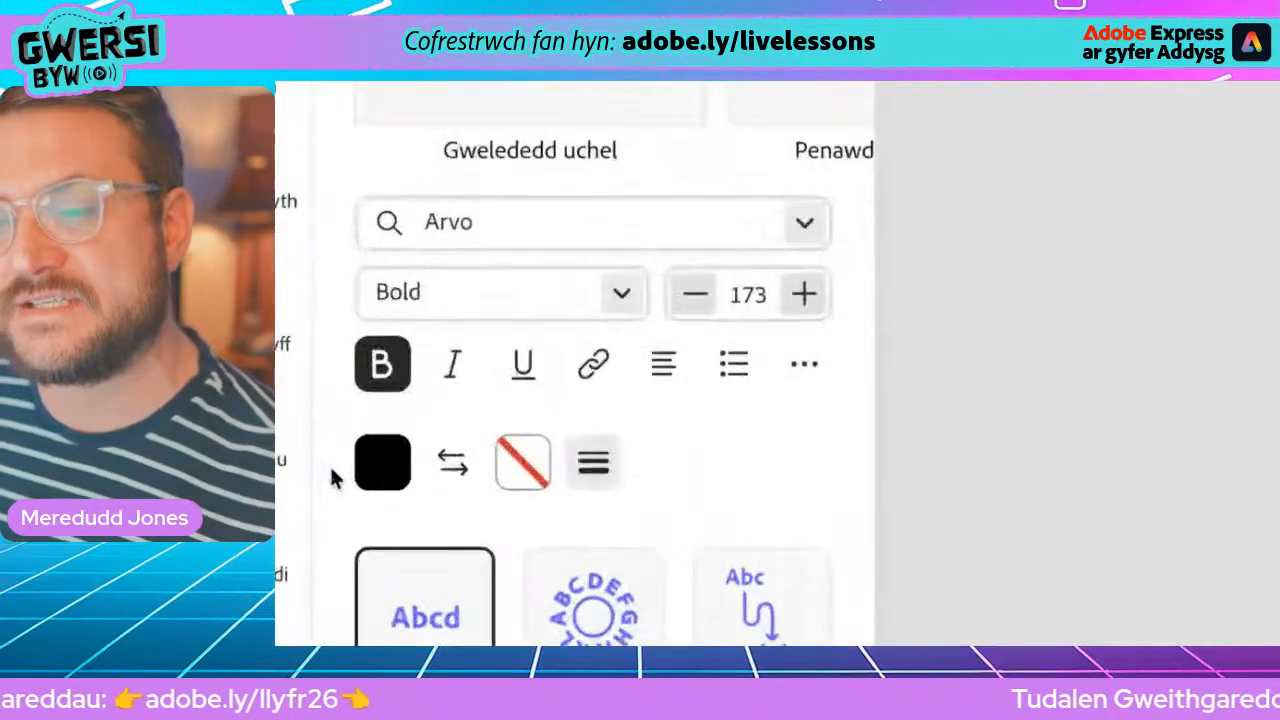
- Give the name text an outline sampled from the card's cyan border, thicken the outline to about 89, and deselect the text
click(523, 463)
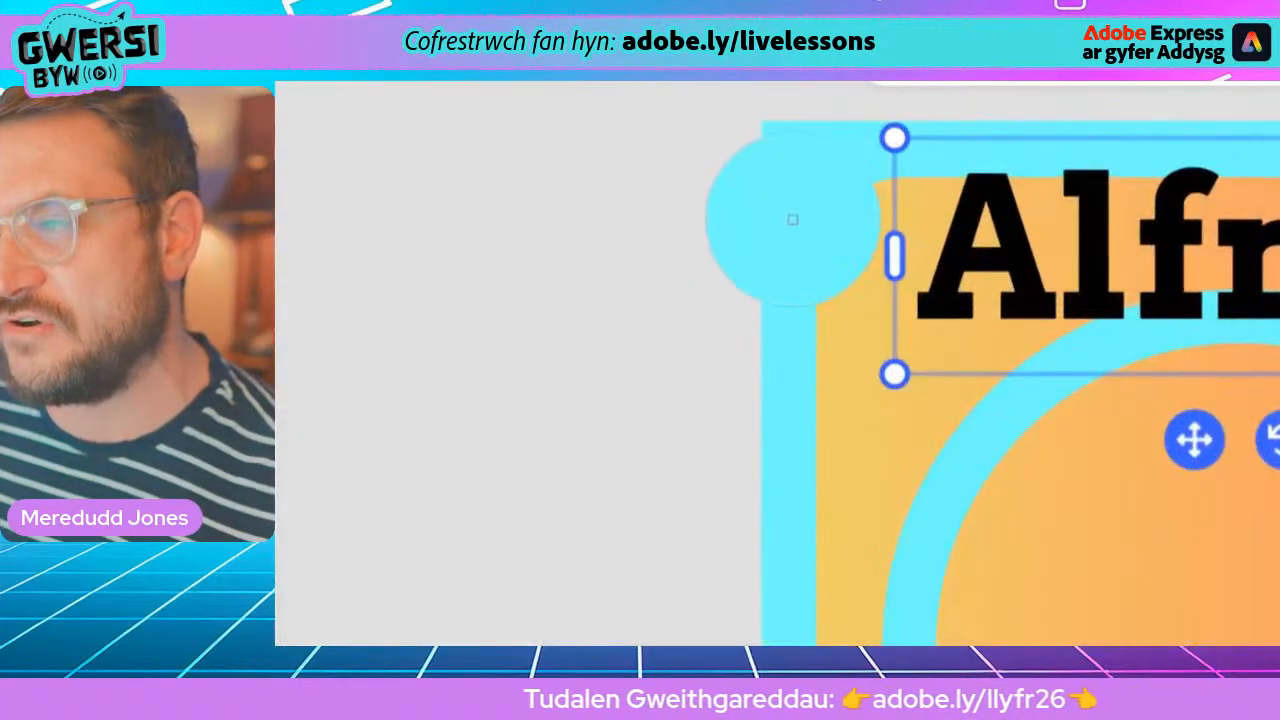
click(787, 257)
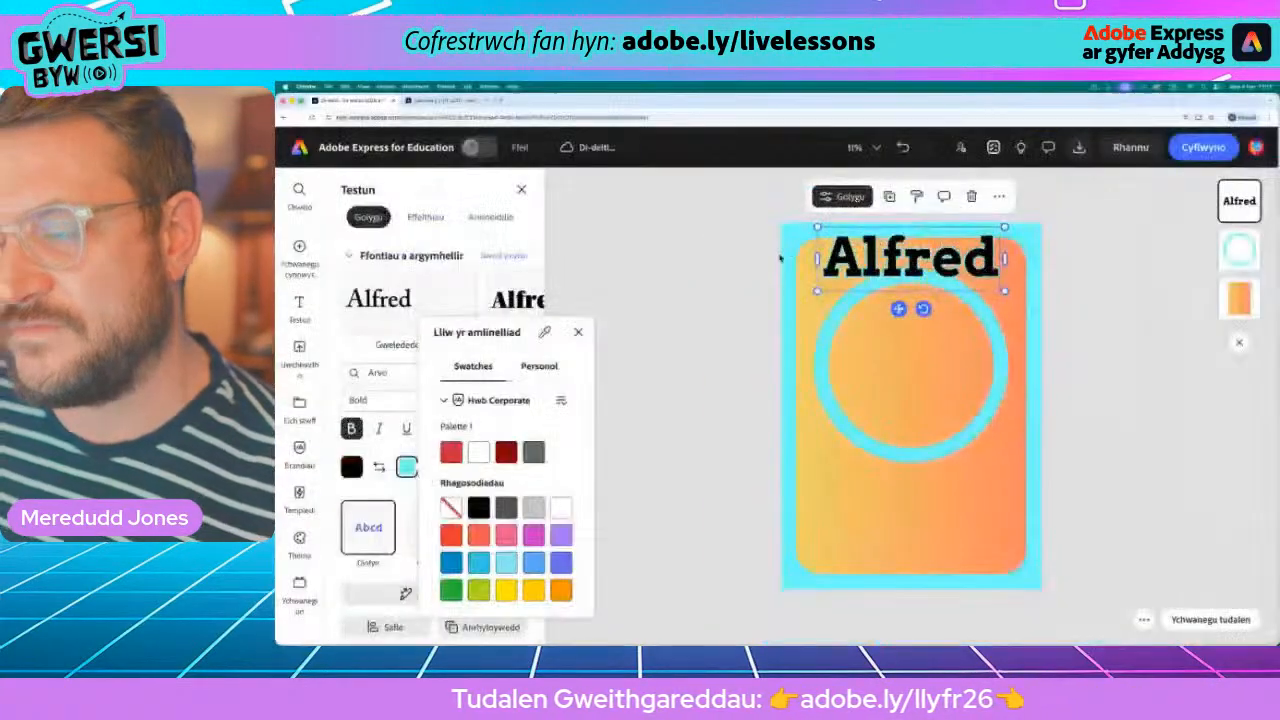
click(425, 447)
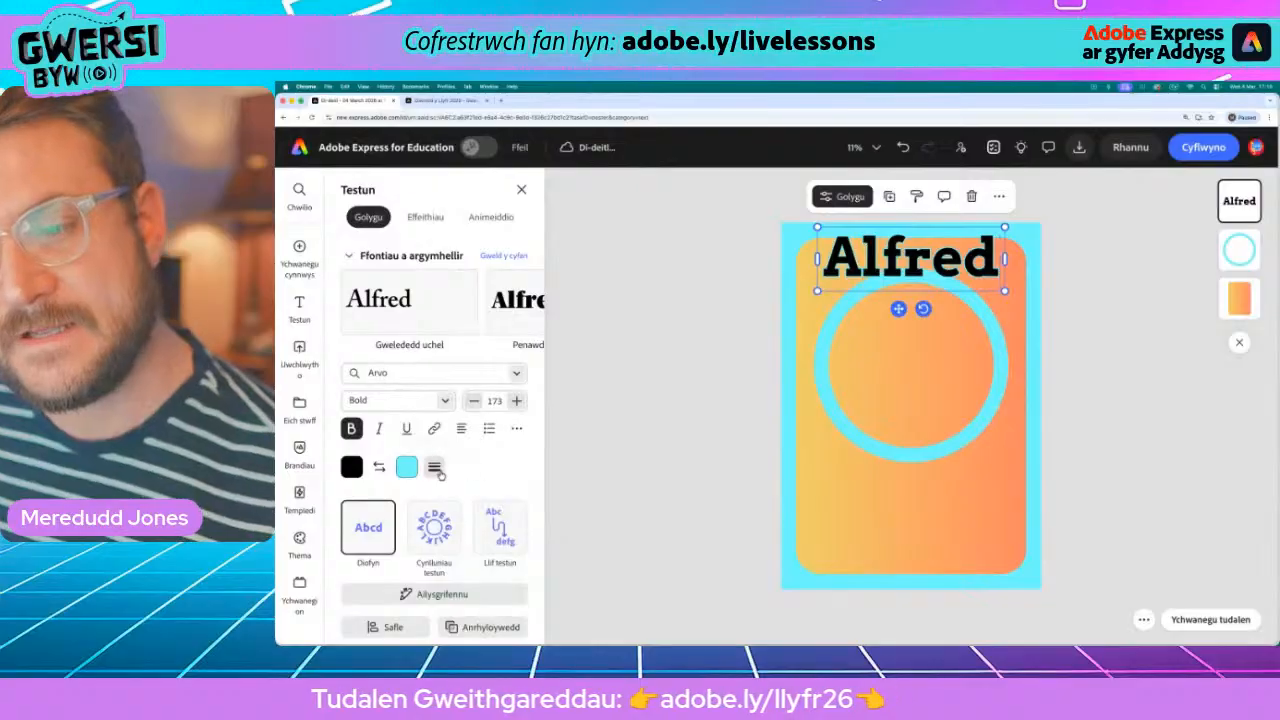
click(436, 468)
drag(366, 540, 437, 540)
click(717, 491)
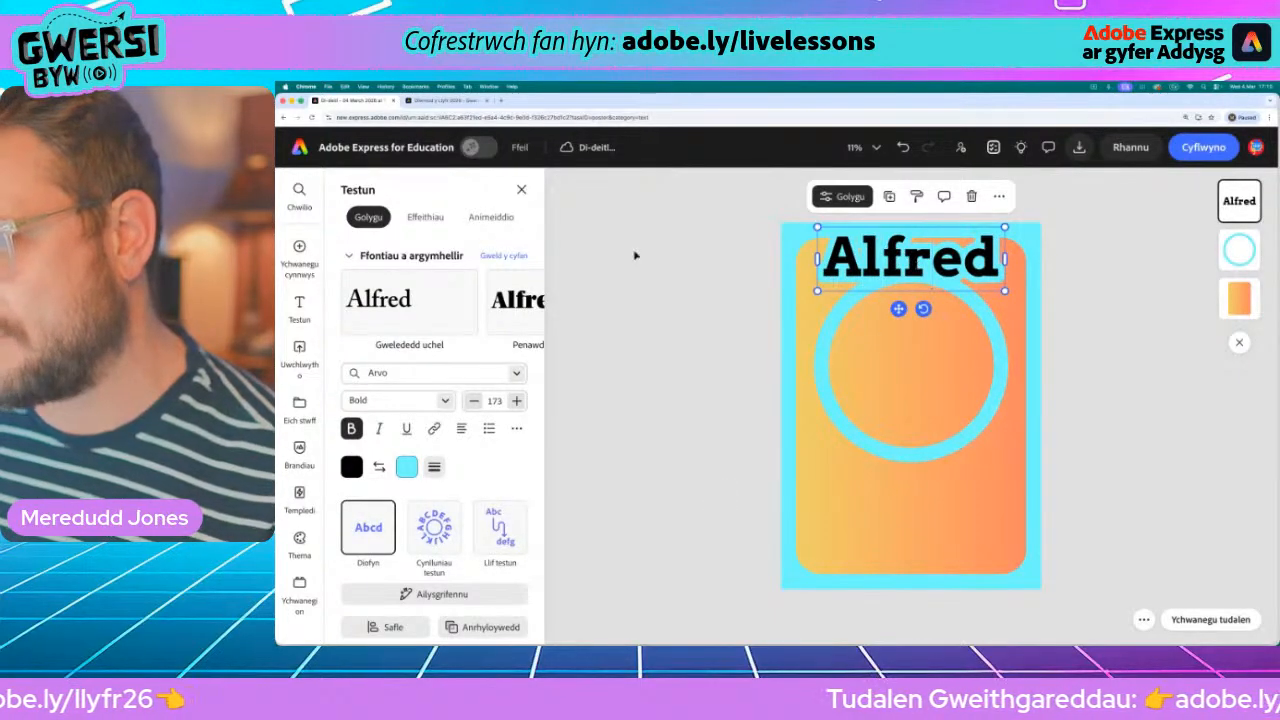
click(762, 252)
- Duplicate the outlined name text and shrink the copy to size 70
mouse_move(898, 263)
mouse_down()
mouse_move(885, 262)
mouse_move(895, 257)
mouse_up()
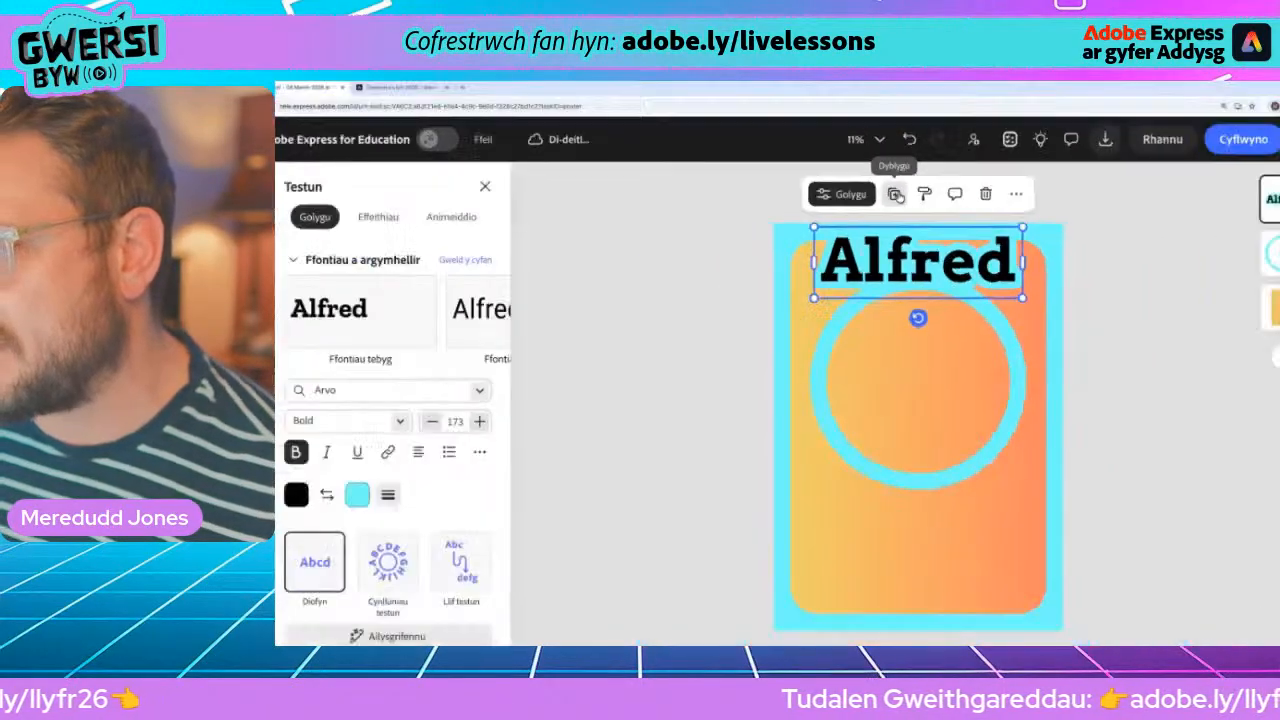
click(889, 197)
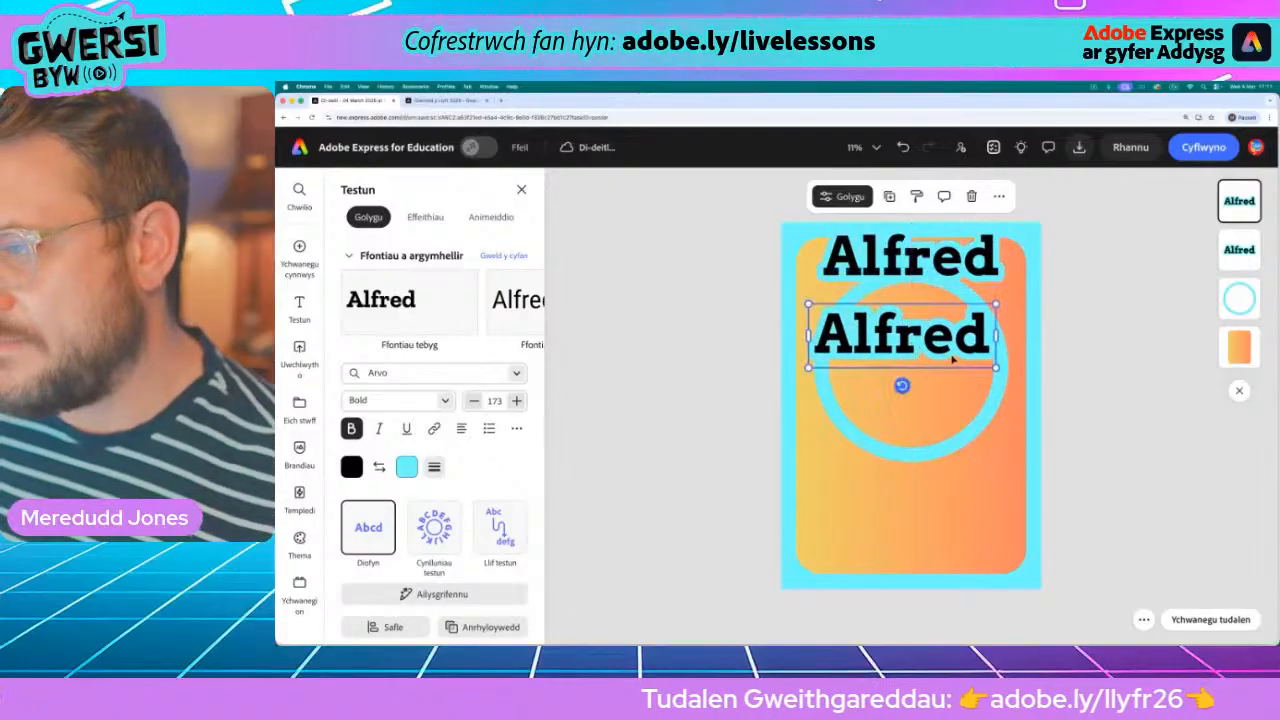
drag(994, 367, 892, 334)
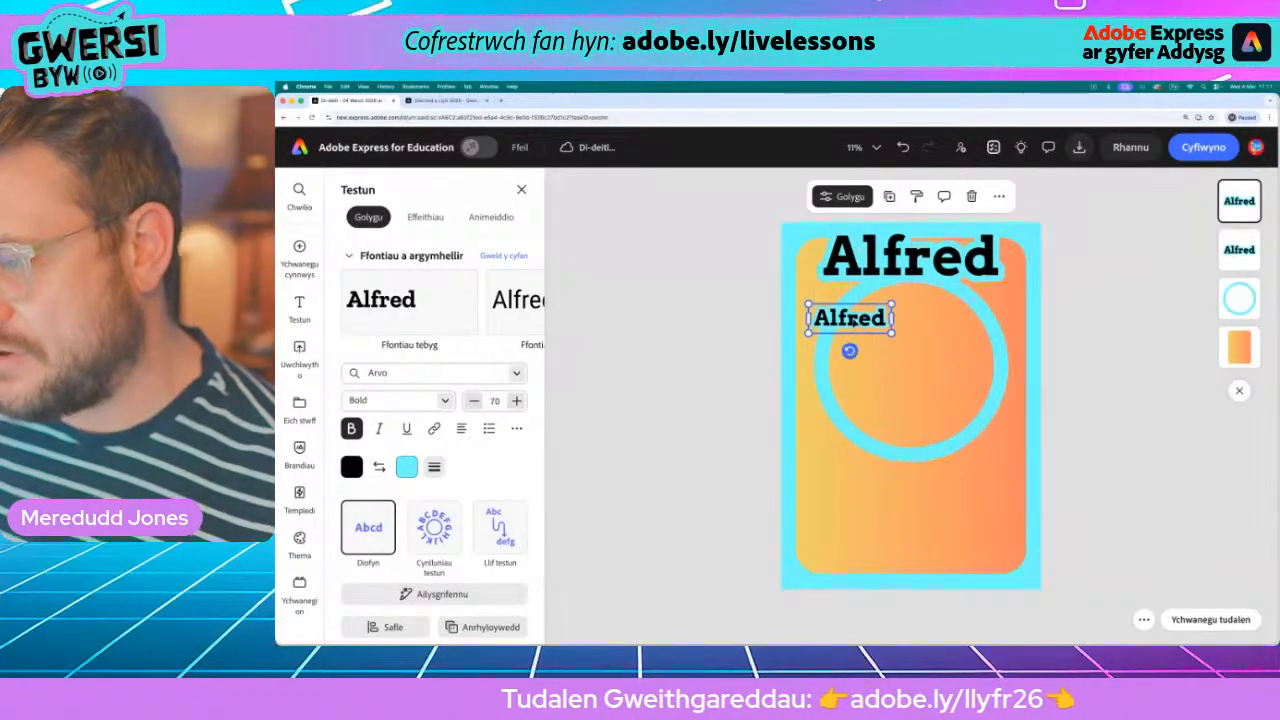
- Replace the copy's wording with a class title made of "Dosbarth Miss" and the teacher's surname
text(Dosbart)
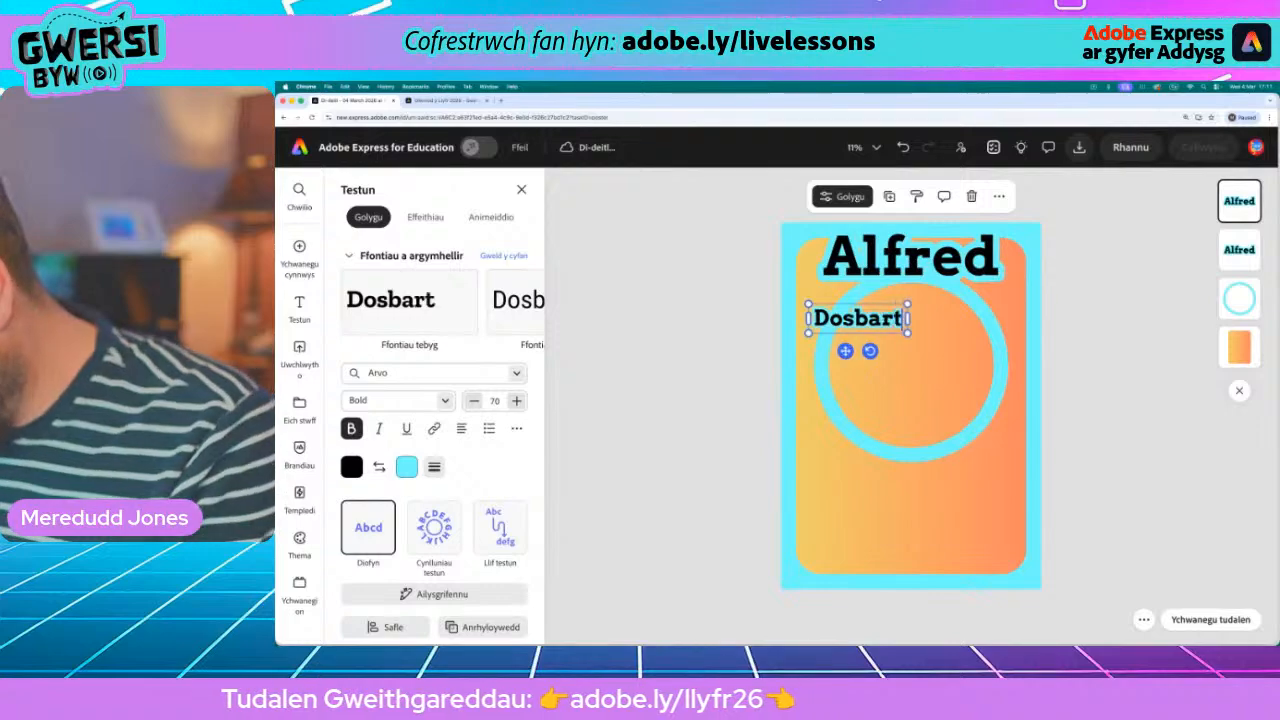
text(h Mi)
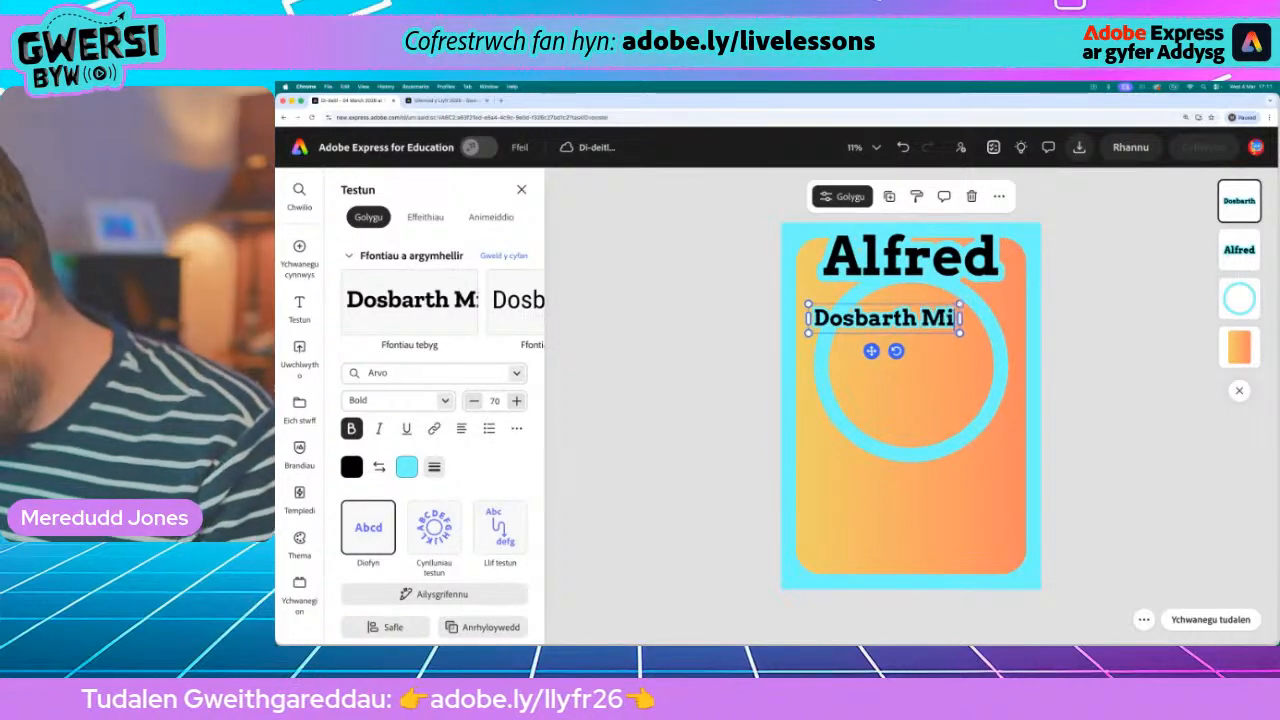
text(ss Prydderch)
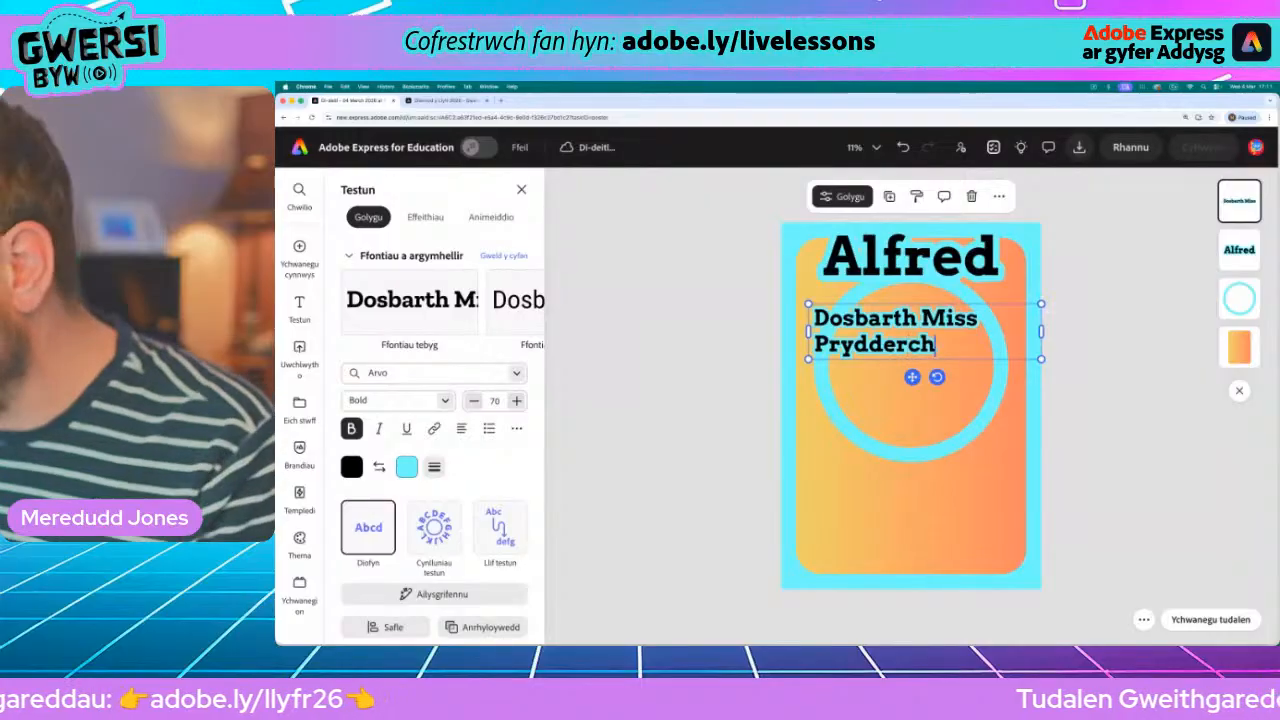
- Fit the class title on one line at size 53 and centre it directly beneath the character name
drag(1042, 360, 1009, 314)
drag(897, 340, 907, 310)
mouse_move(1016, 284)
mouse_down()
mouse_move(985, 284)
mouse_move(1008, 298)
mouse_up()
drag(1127, 317, 1169, 334)
drag(638, 316, 590, 321)
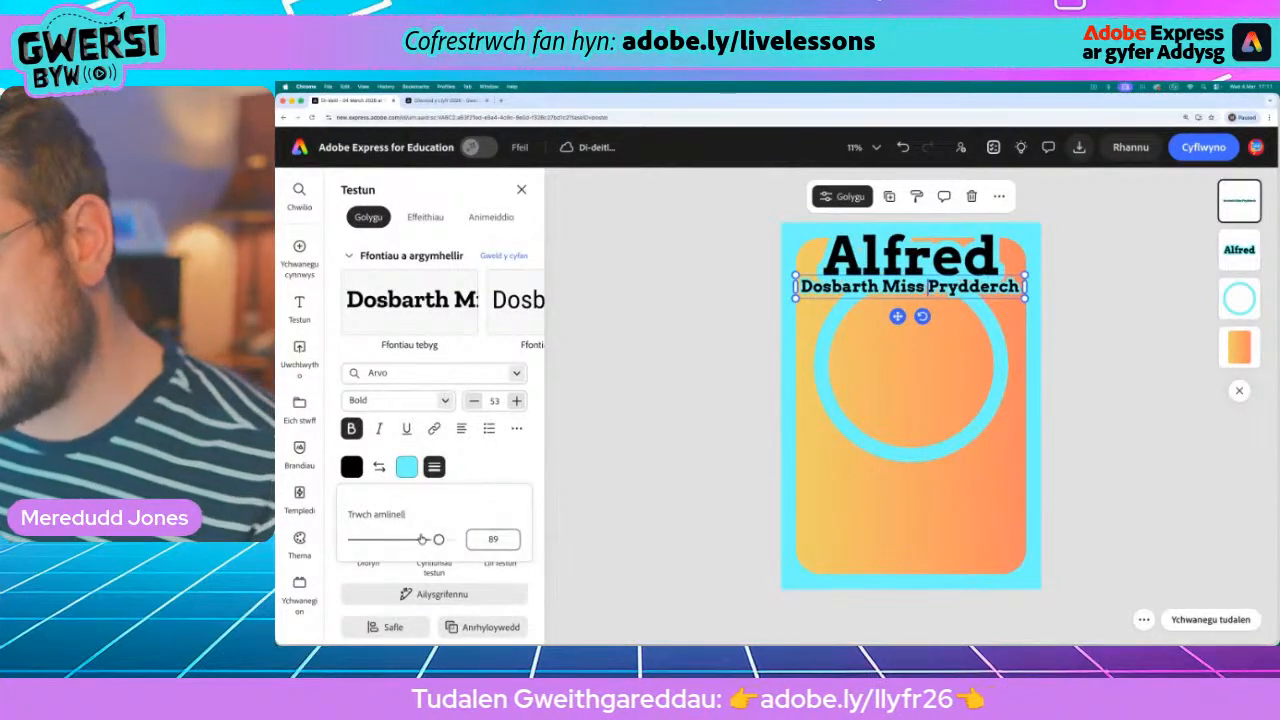
- Set the class title's outline thickness to 100 and nudge the title slightly upwards towards the character name
drag(440, 541, 699, 545)
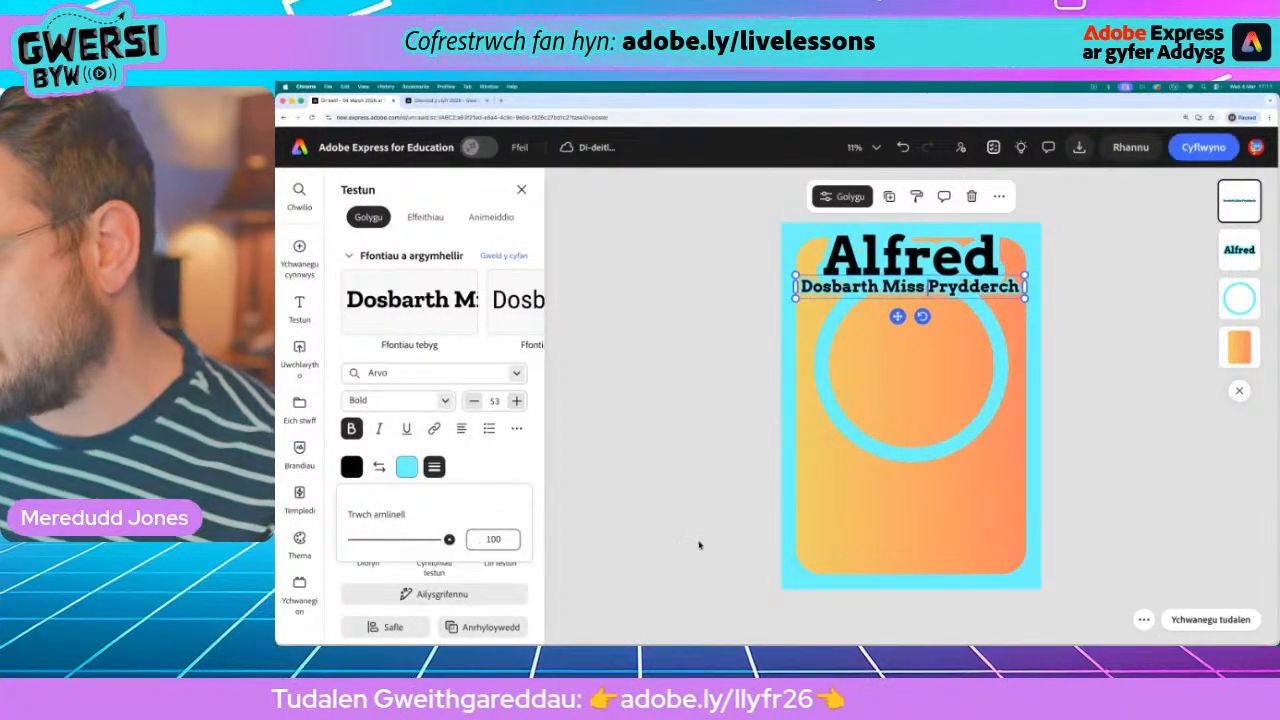
click(748, 396)
drag(897, 316, 898, 316)
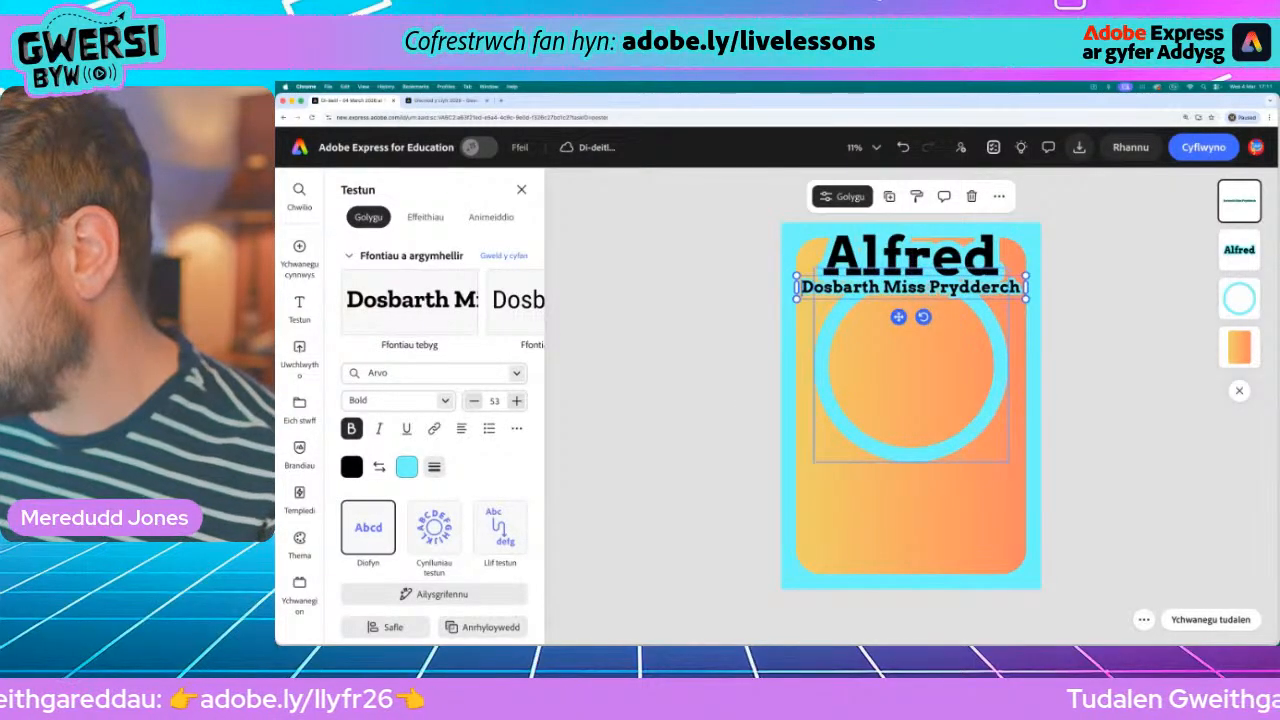
key(Up)
key(Up)
key(Up)
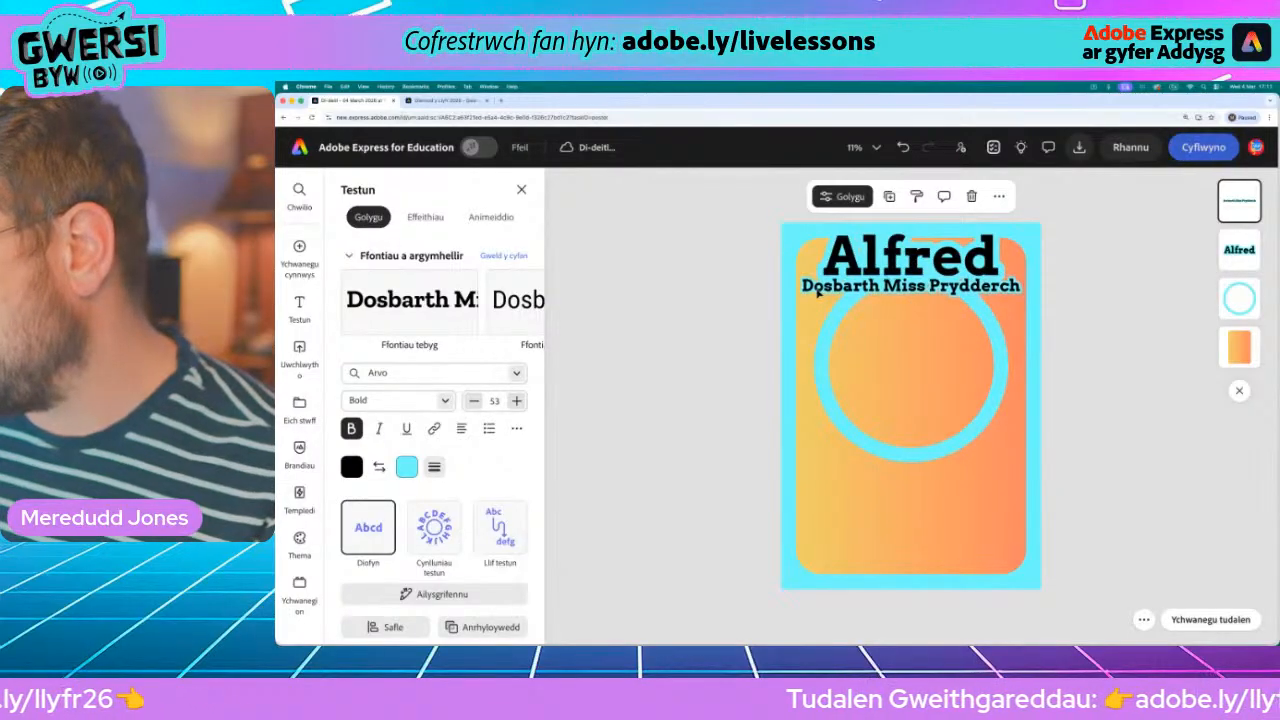
click(724, 306)
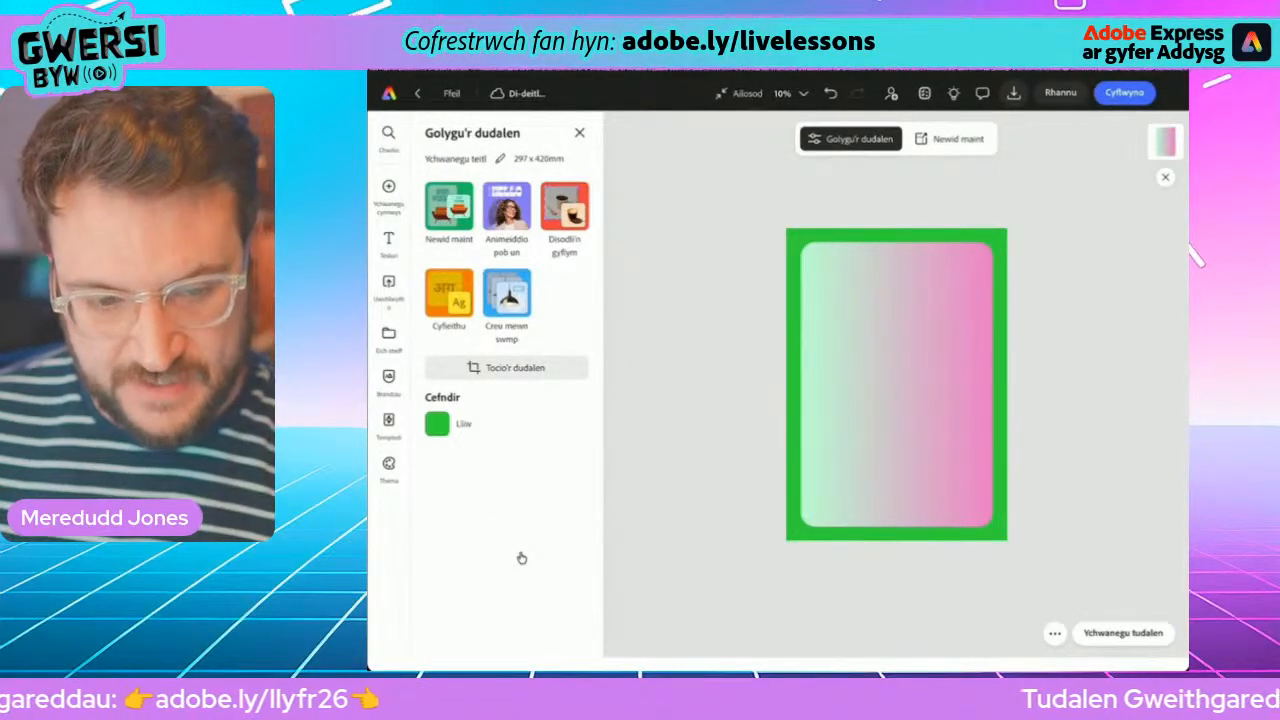
- Add a circle shape to the green-and-pink gradient card, enlarge it and centre it in the card's upper half
click(389, 187)
click(468, 270)
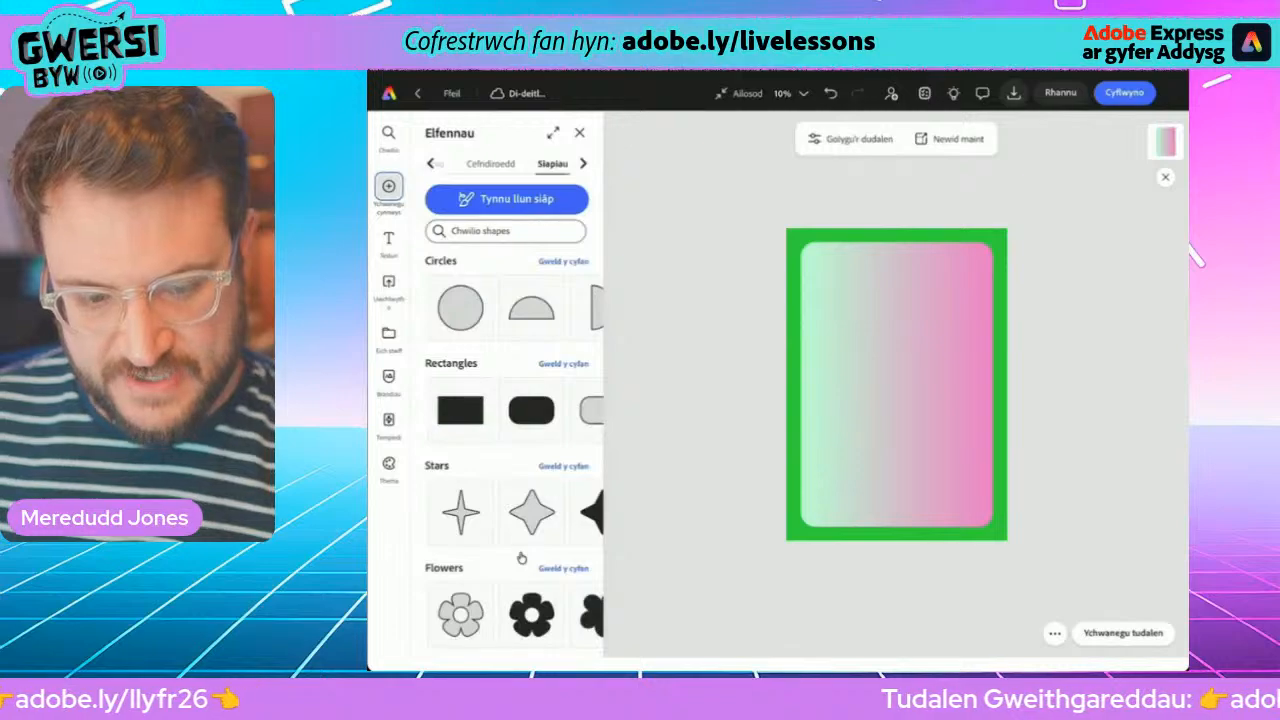
click(460, 307)
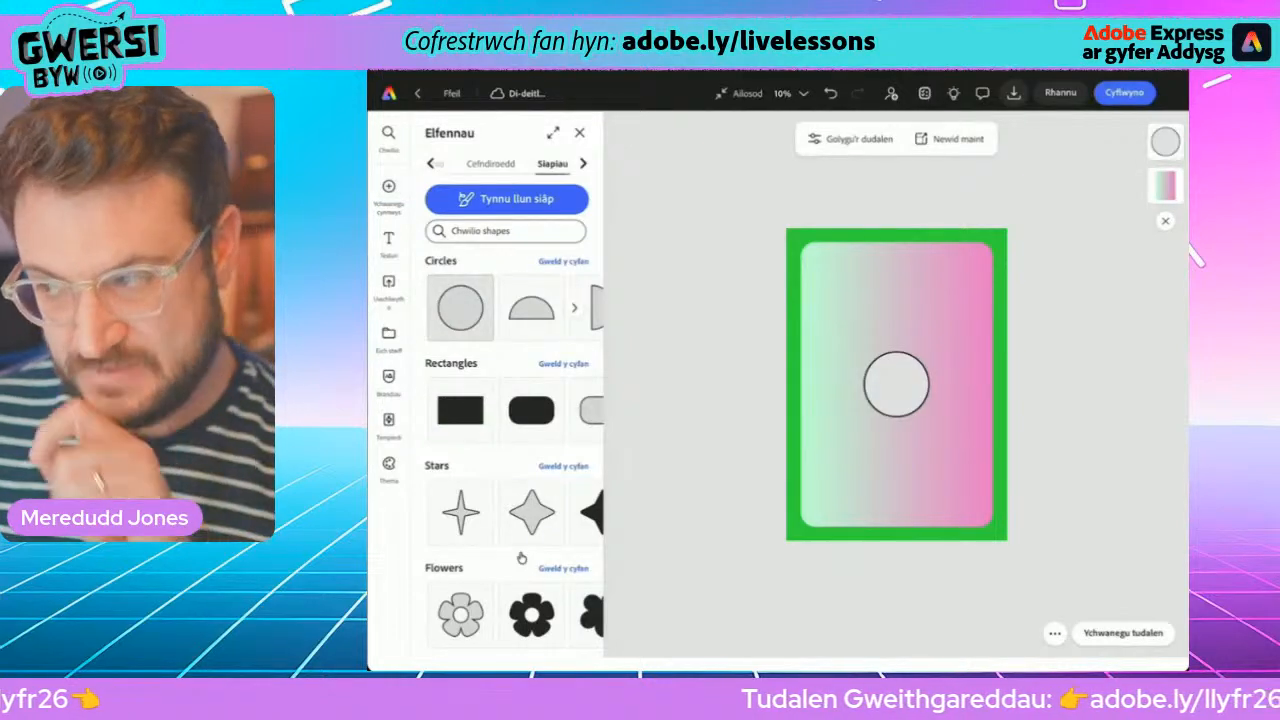
mouse_move(896, 384)
mouse_down()
mouse_move(846, 294)
mouse_move(977, 426)
mouse_move(958, 407)
mouse_up()
drag(886, 334, 896, 340)
- Set the circle's border thickness to 263 and its border colour to the green preset that matches the card's edge
mouse_move(433, 354)
mouse_down()
mouse_move(457, 354)
mouse_move(440, 354)
mouse_up()
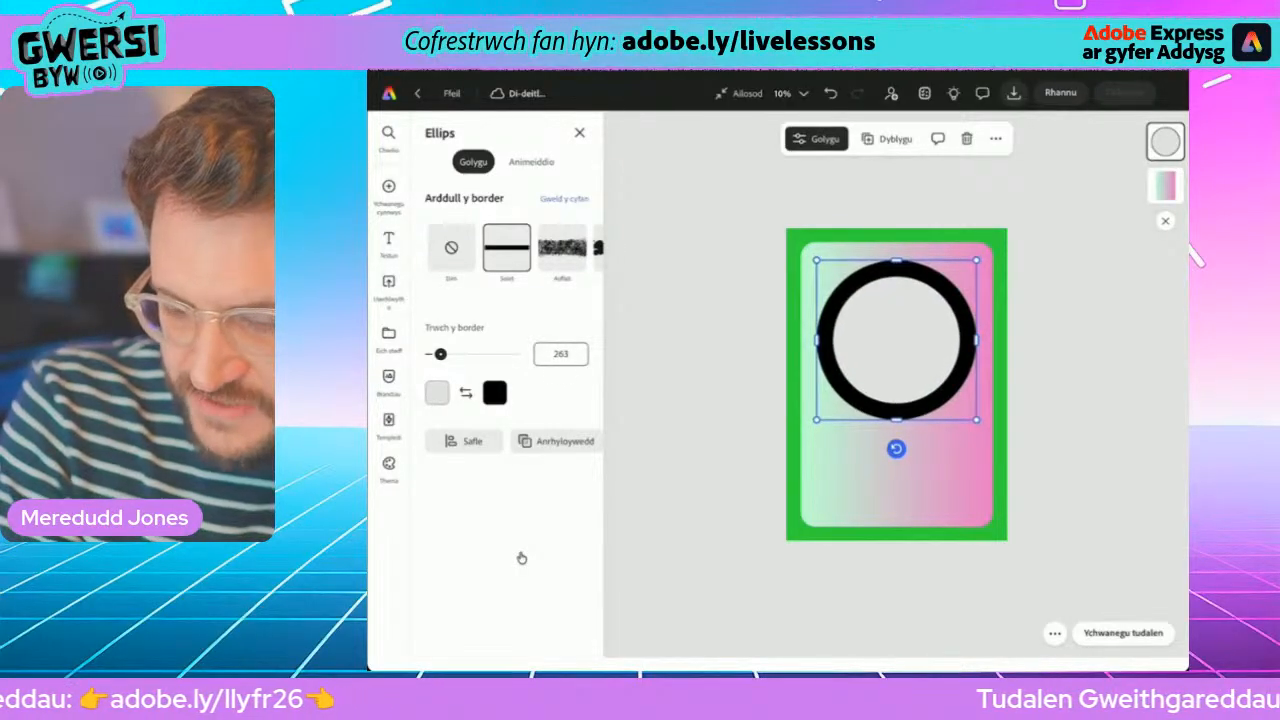
mouse_move(440, 354)
mouse_down()
mouse_move(455, 354)
mouse_move(441, 354)
mouse_up()
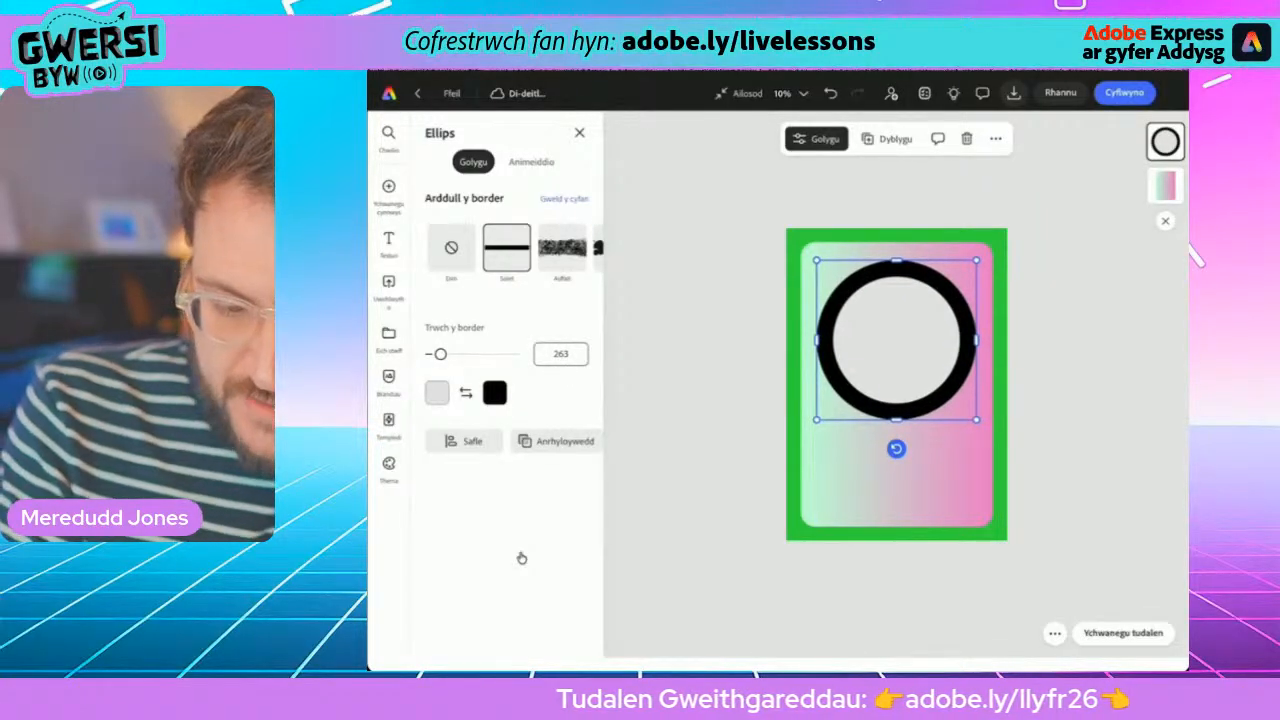
click(495, 393)
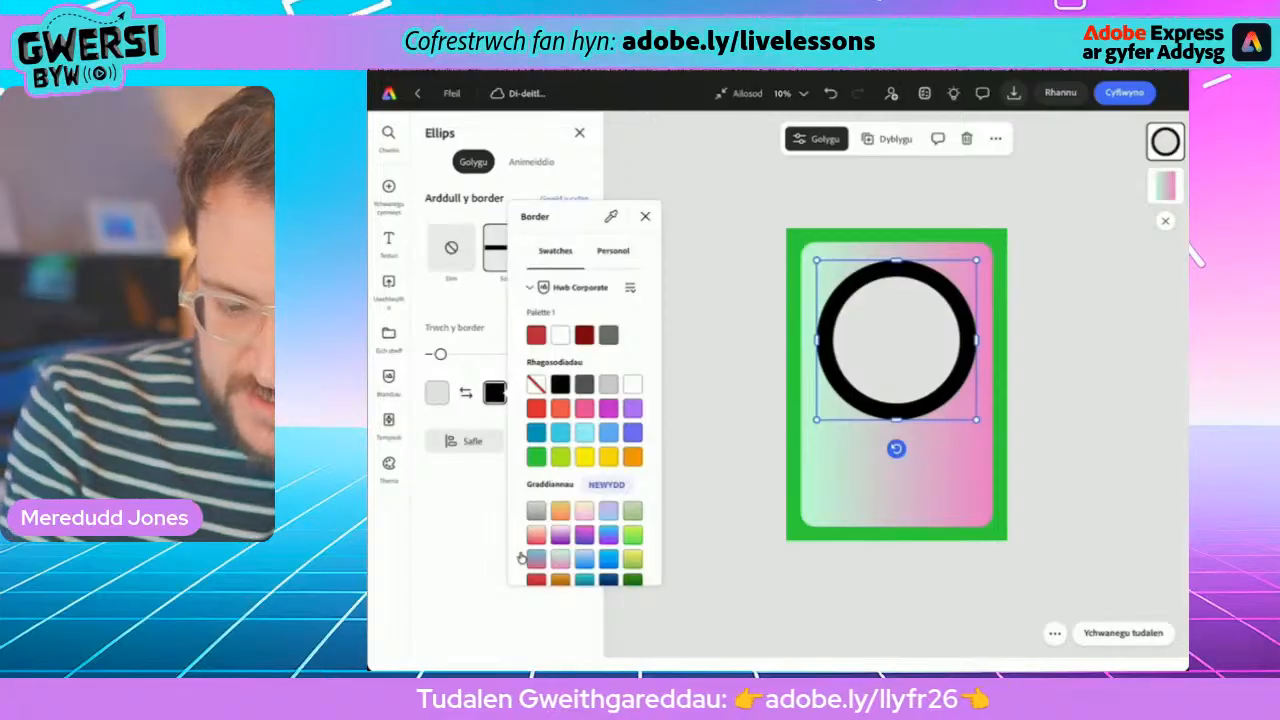
click(537, 457)
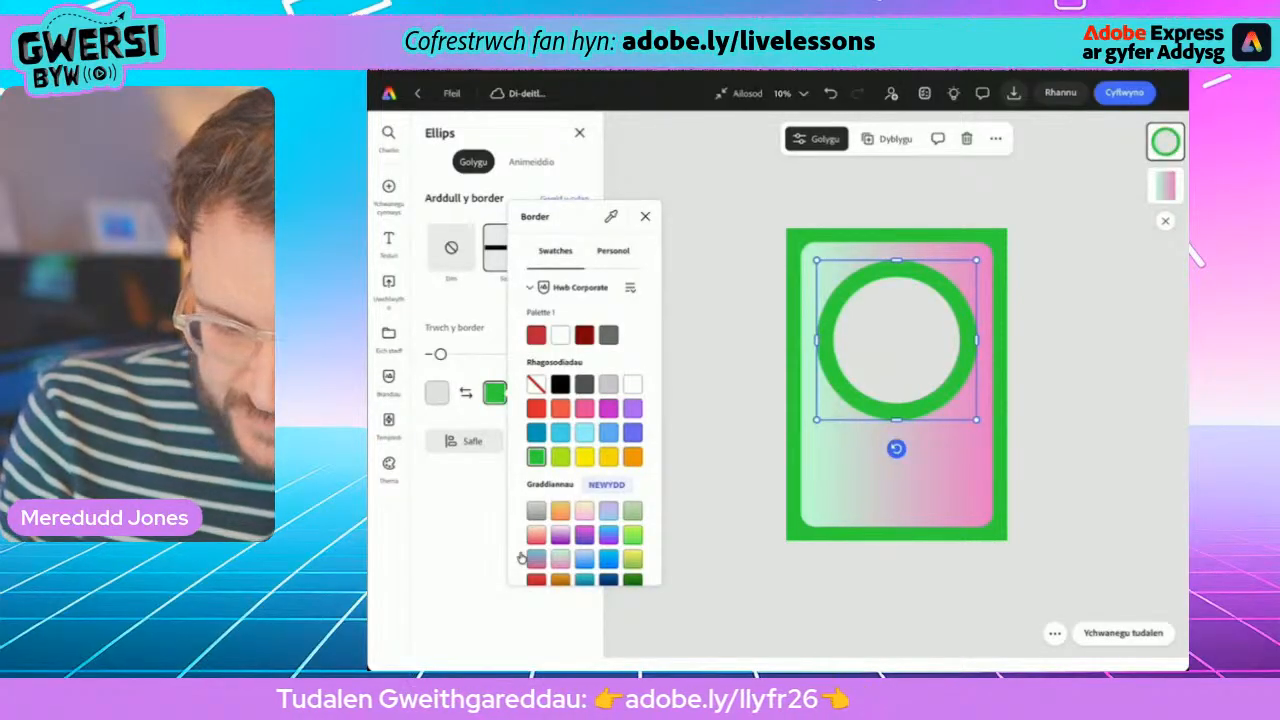
key(Escape)
- Remove the fill from the green-bordered circle so the card's gradient shows through
click(437, 392)
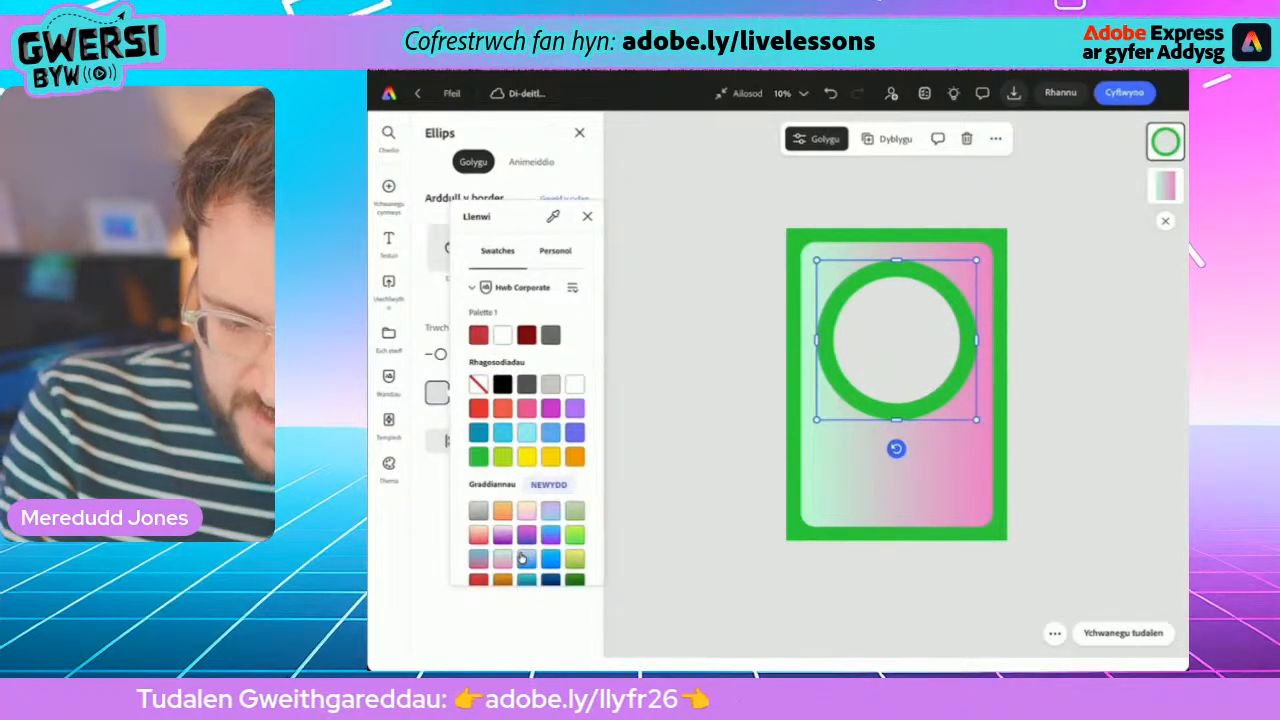
click(478, 384)
key(Escape)
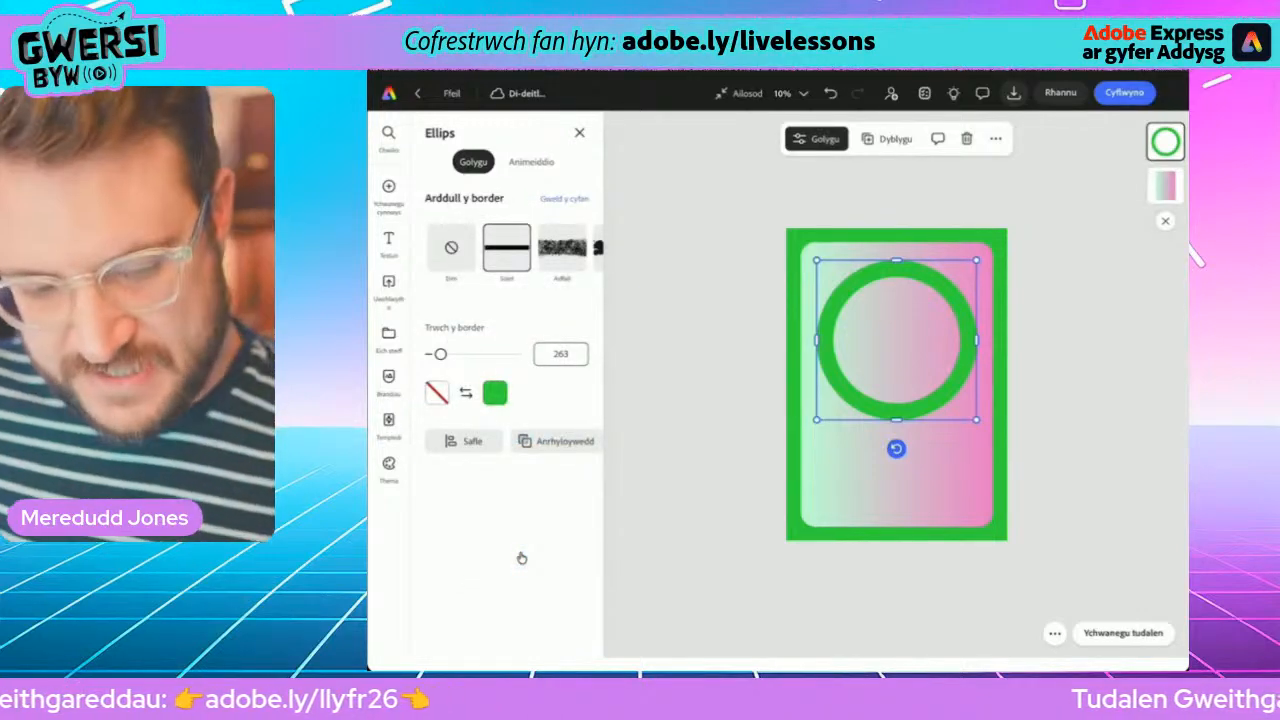
- Add the character's name as text, enlarge it to size 208 and centre it across the top of the card
key(t)
key(t)
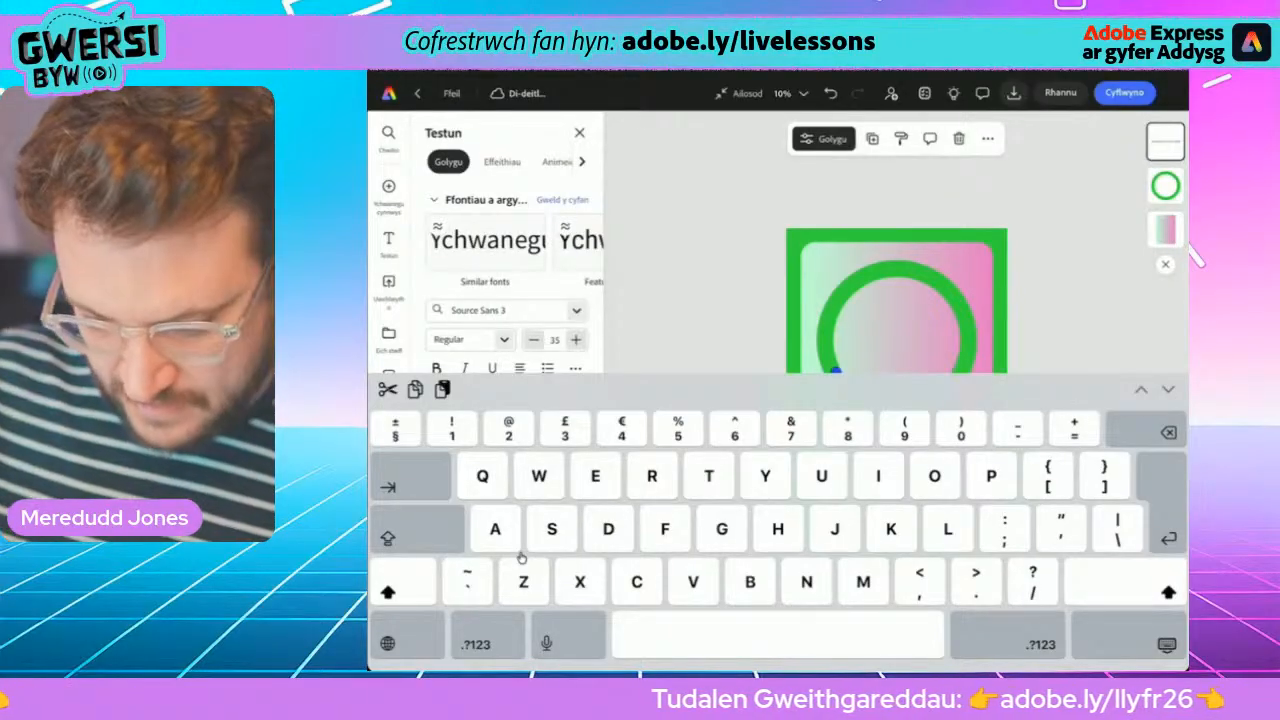
text(Alfred)
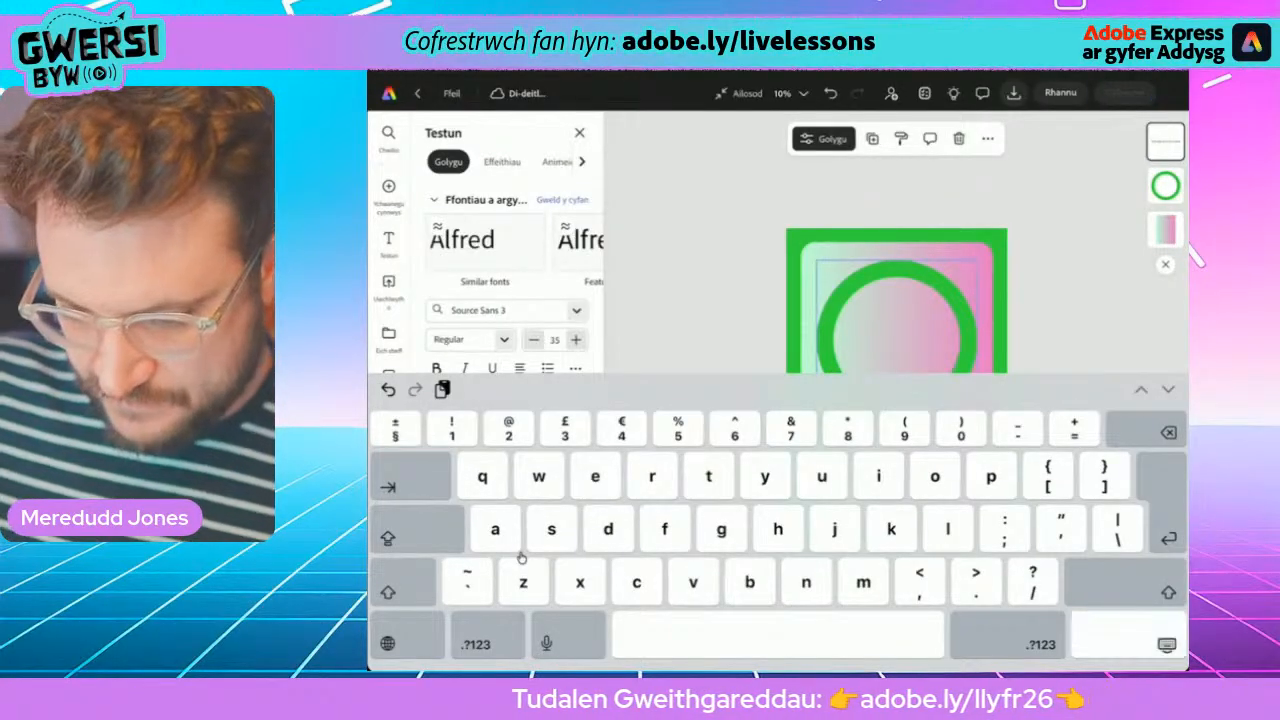
click(1166, 644)
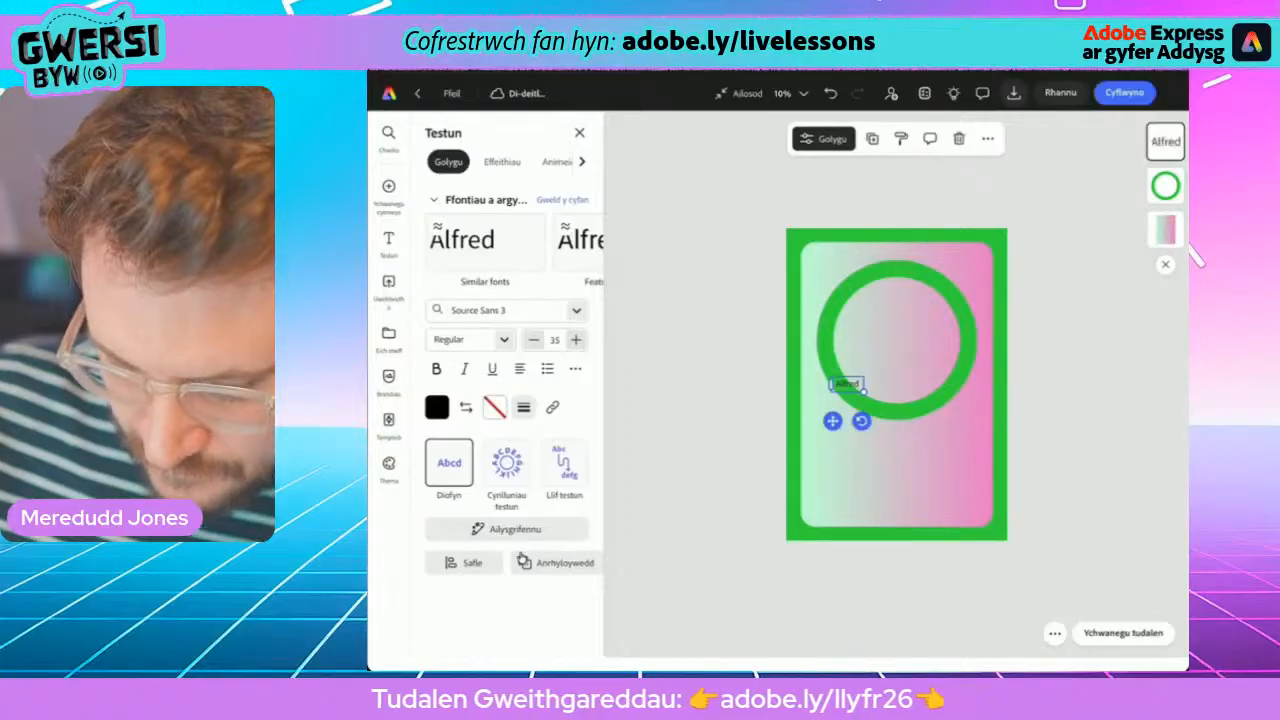
drag(891, 265, 896, 255)
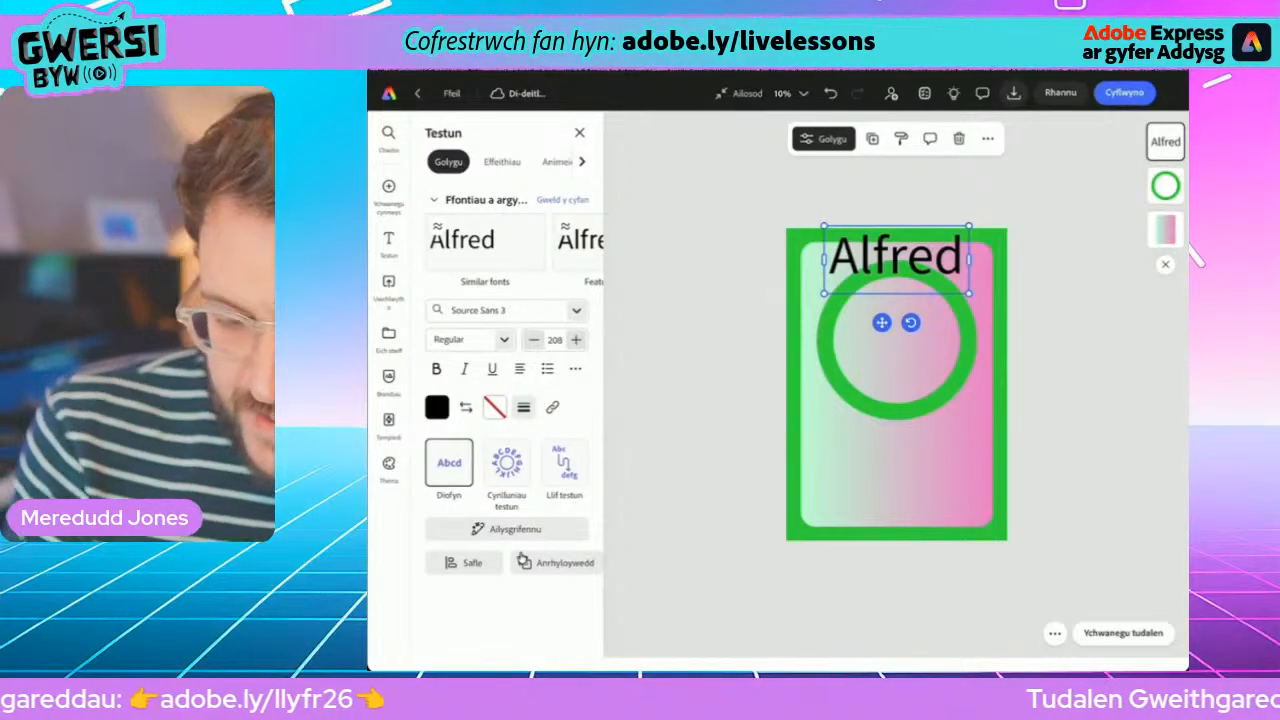
- Give the character name an outline in the card's green preset with a thickness of 46
click(494, 407)
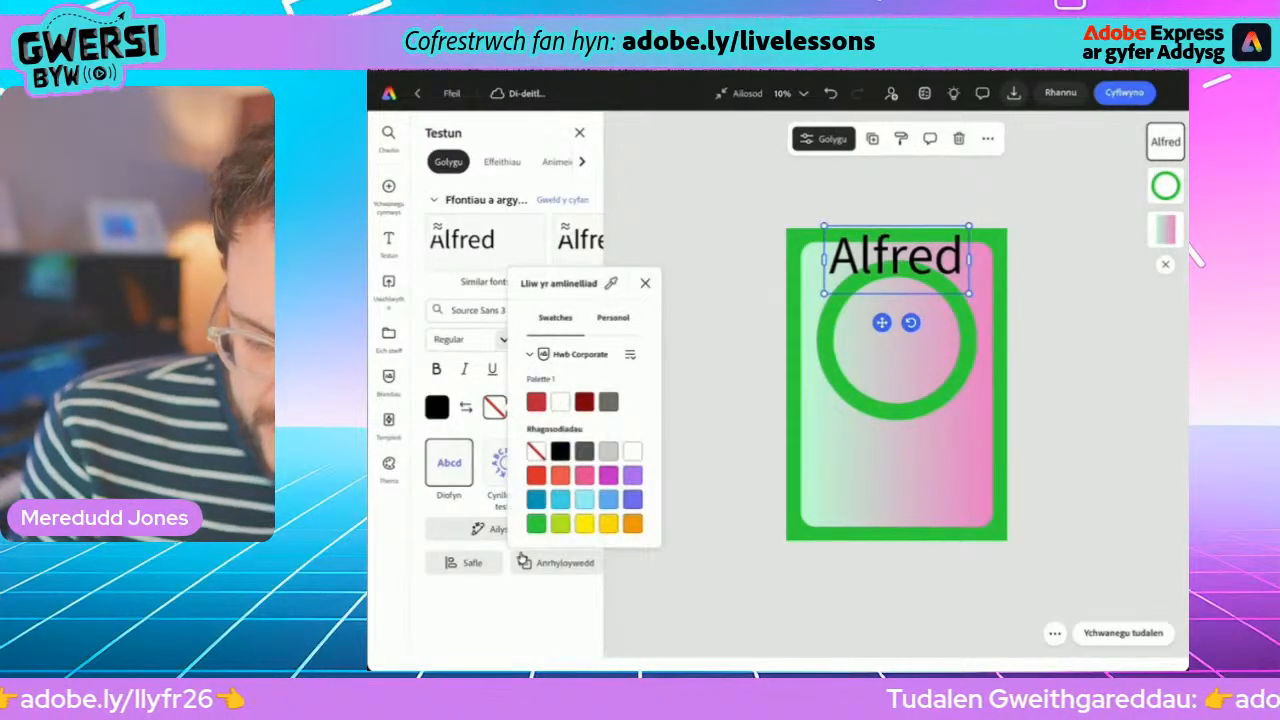
click(536, 523)
click(523, 407)
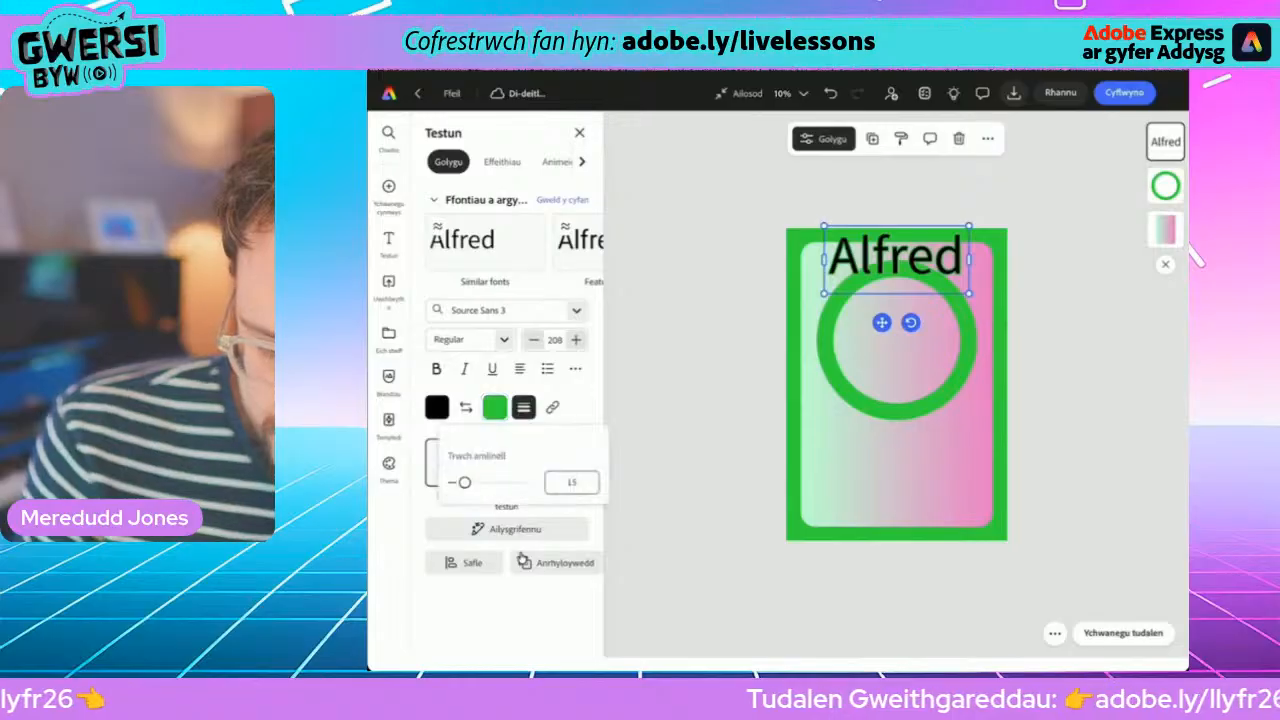
mouse_move(464, 482)
mouse_down()
mouse_move(523, 482)
mouse_move(487, 482)
mouse_up()
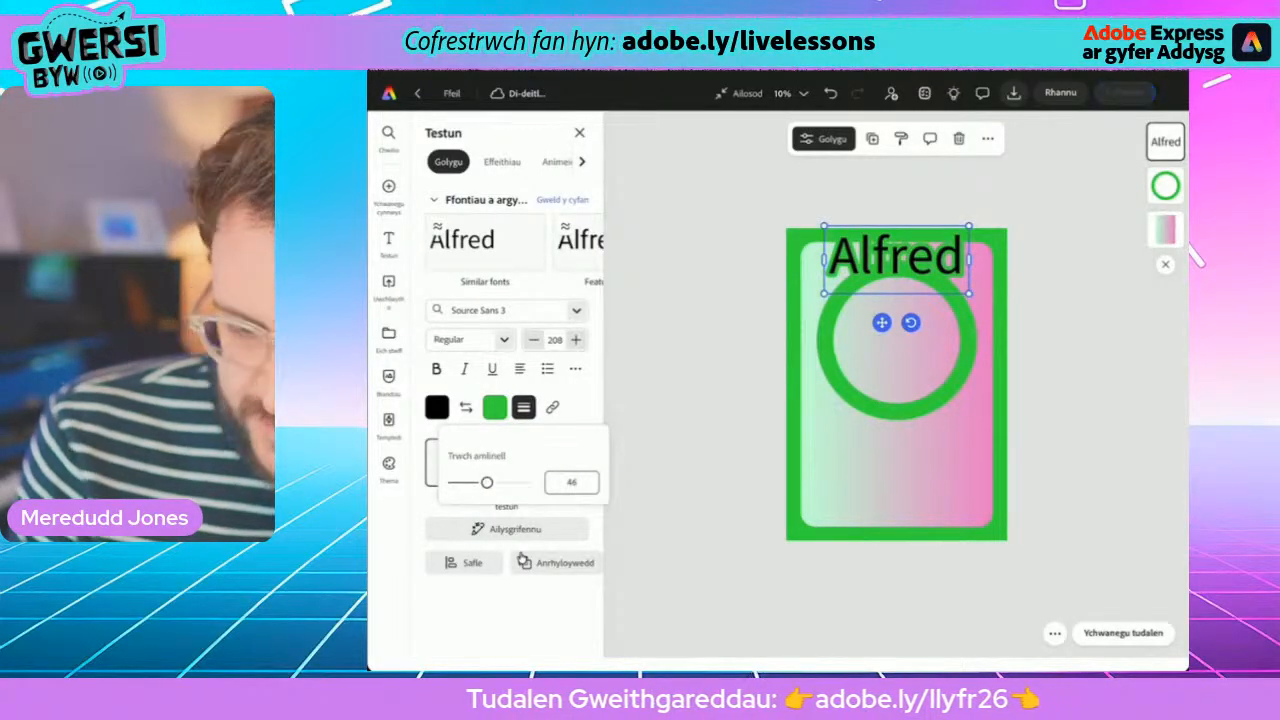
click(523, 407)
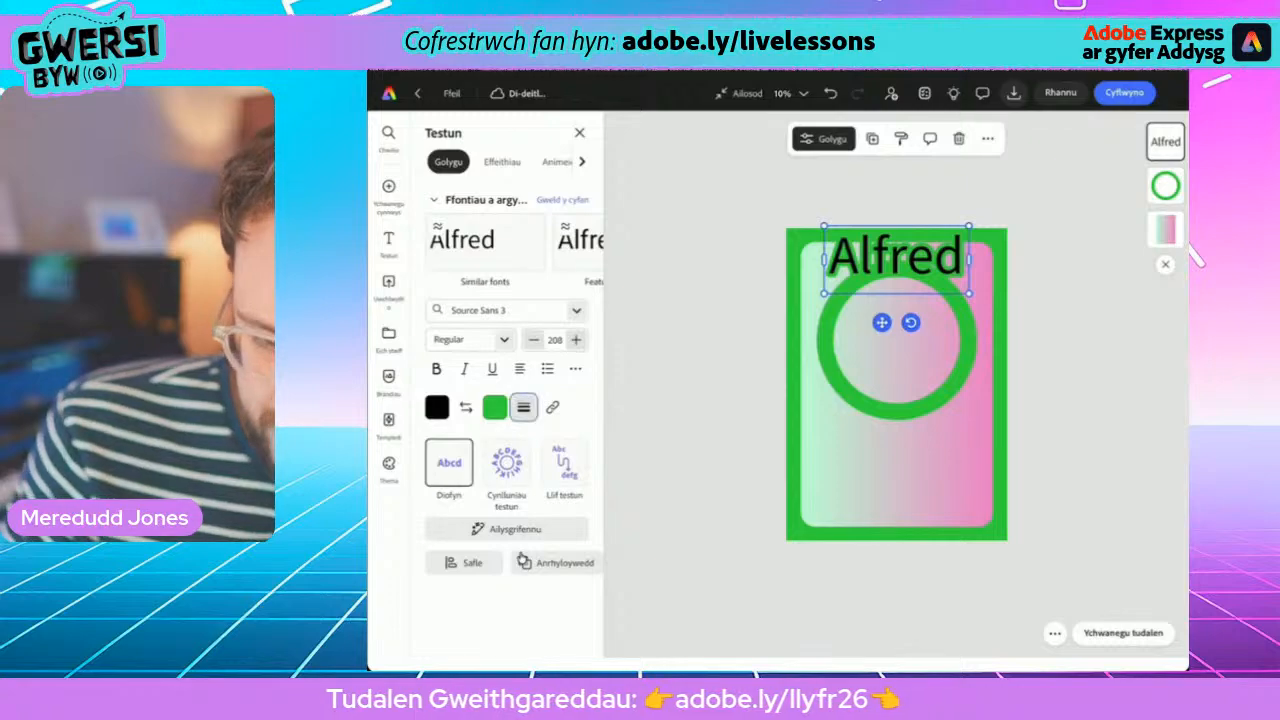
- Change the character name's font to Copal Std Solid and keep it centred at the card's top at size 138
click(500, 310)
scroll(521, 558, down, 5)
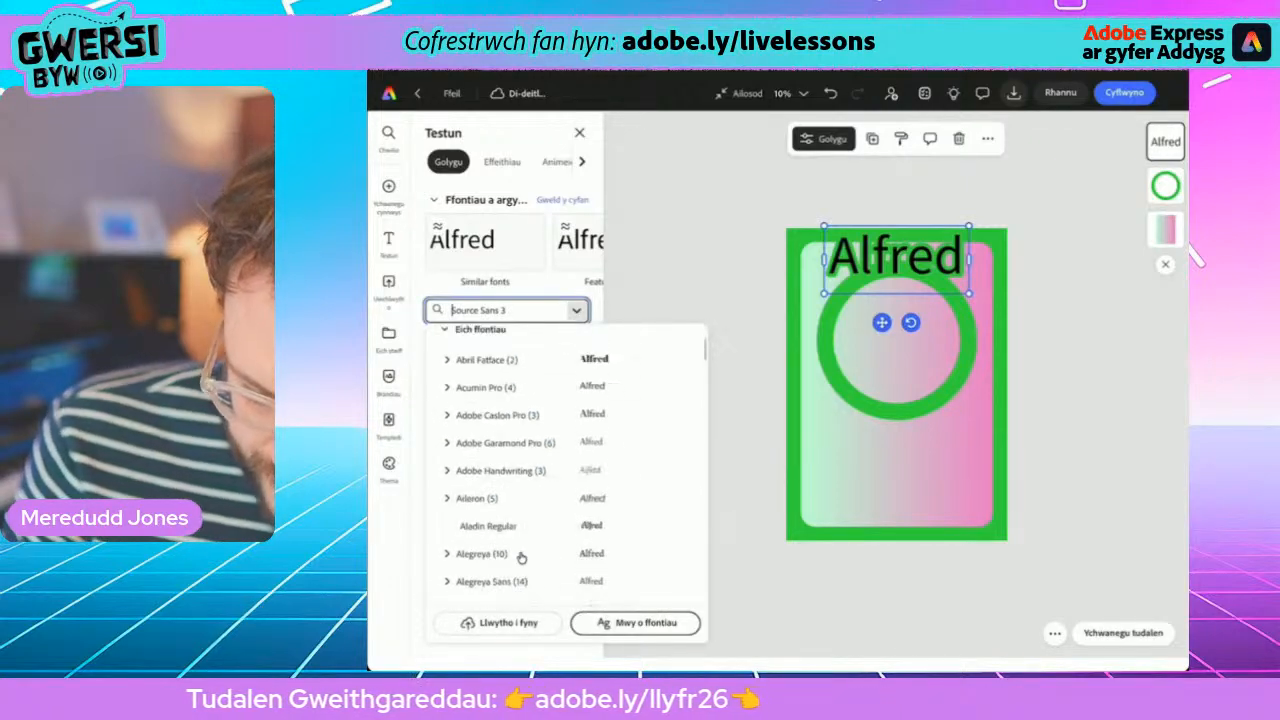
scroll(521, 558, down, 3)
scroll(521, 558, down, 5)
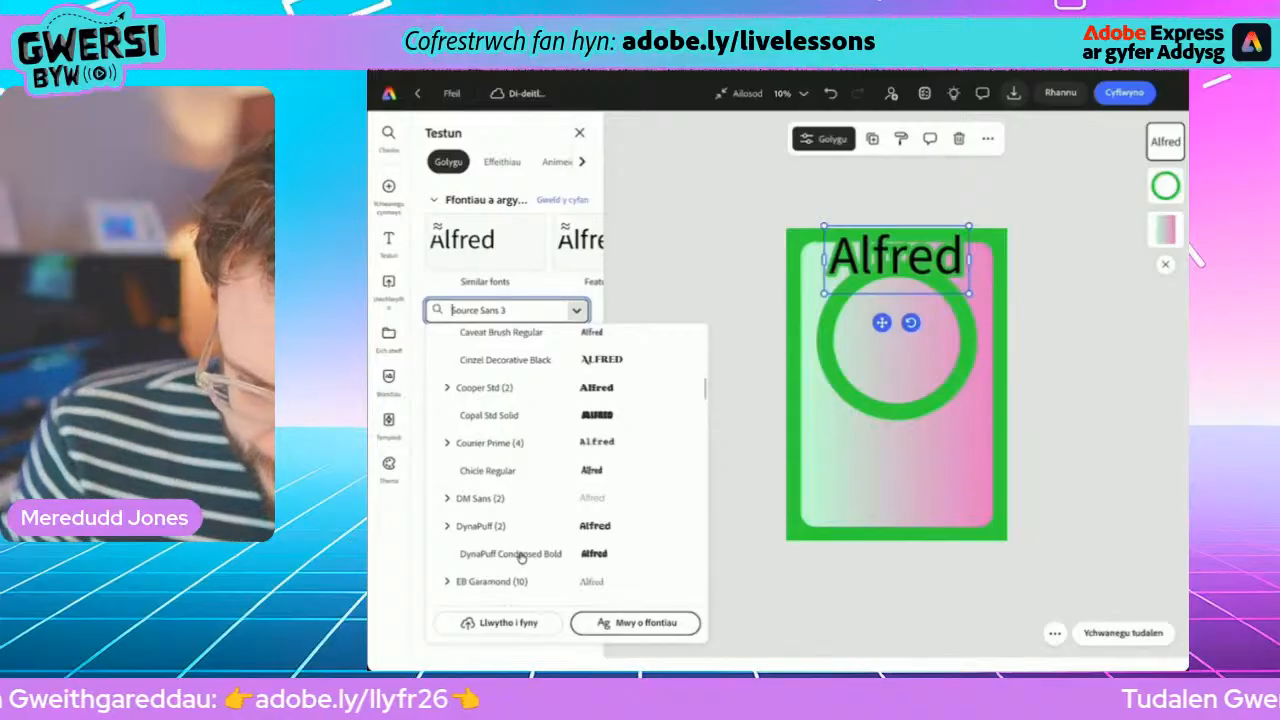
click(489, 415)
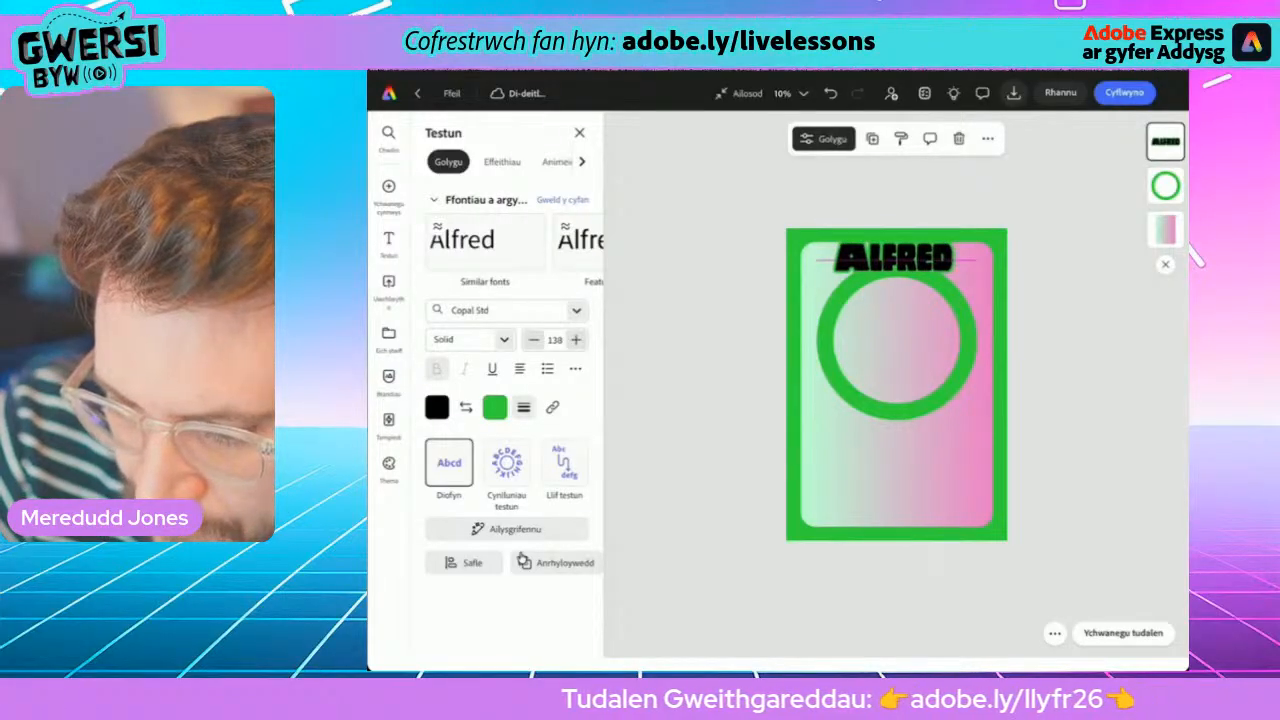
- Set the character name's outline thickness to 87
click(523, 407)
drag(501, 482, 517, 482)
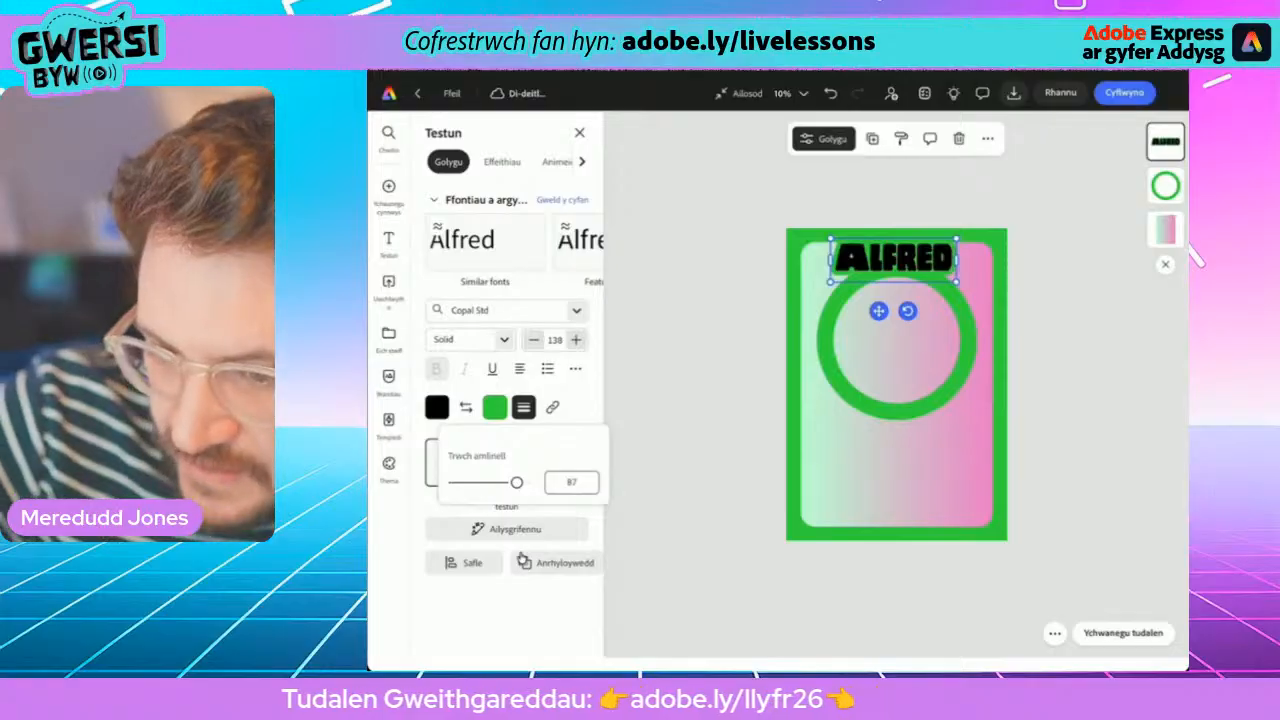
click(521, 559)
- Duplicate the character name, place the copy below it at size 78 and replace its text with the class title
key(ctrl+d)
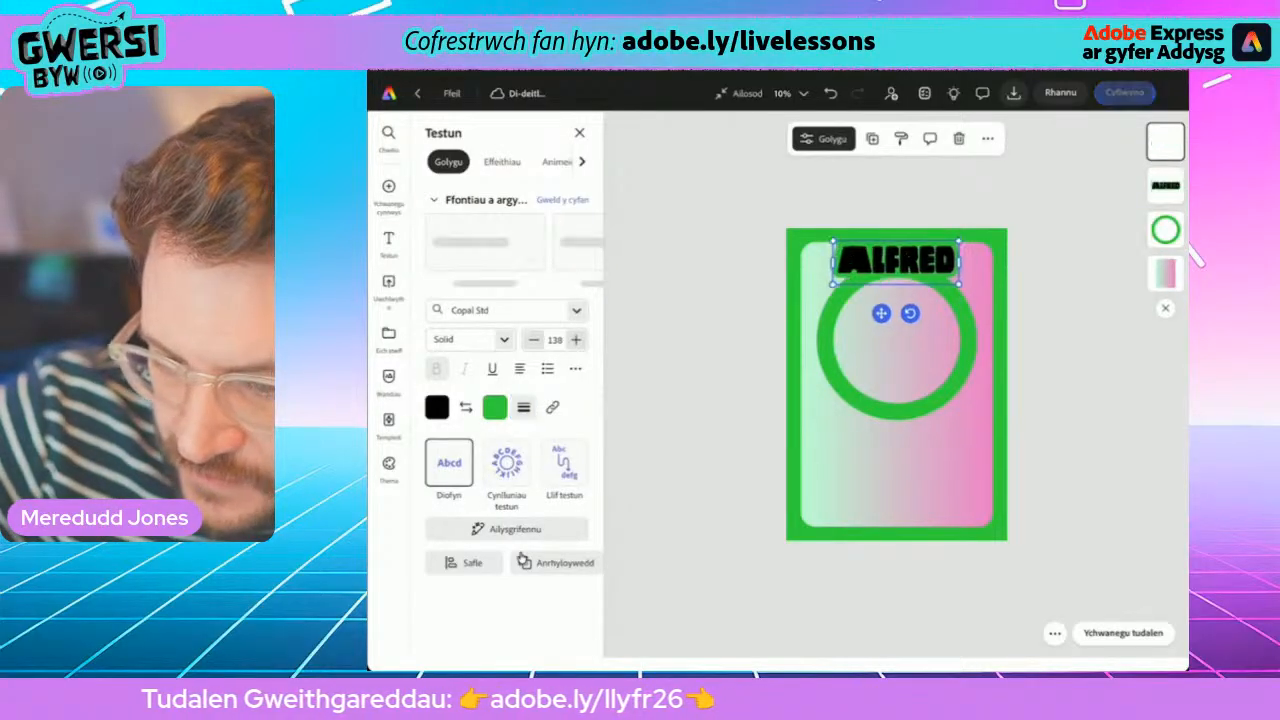
drag(896, 262, 898, 315)
click(853, 301)
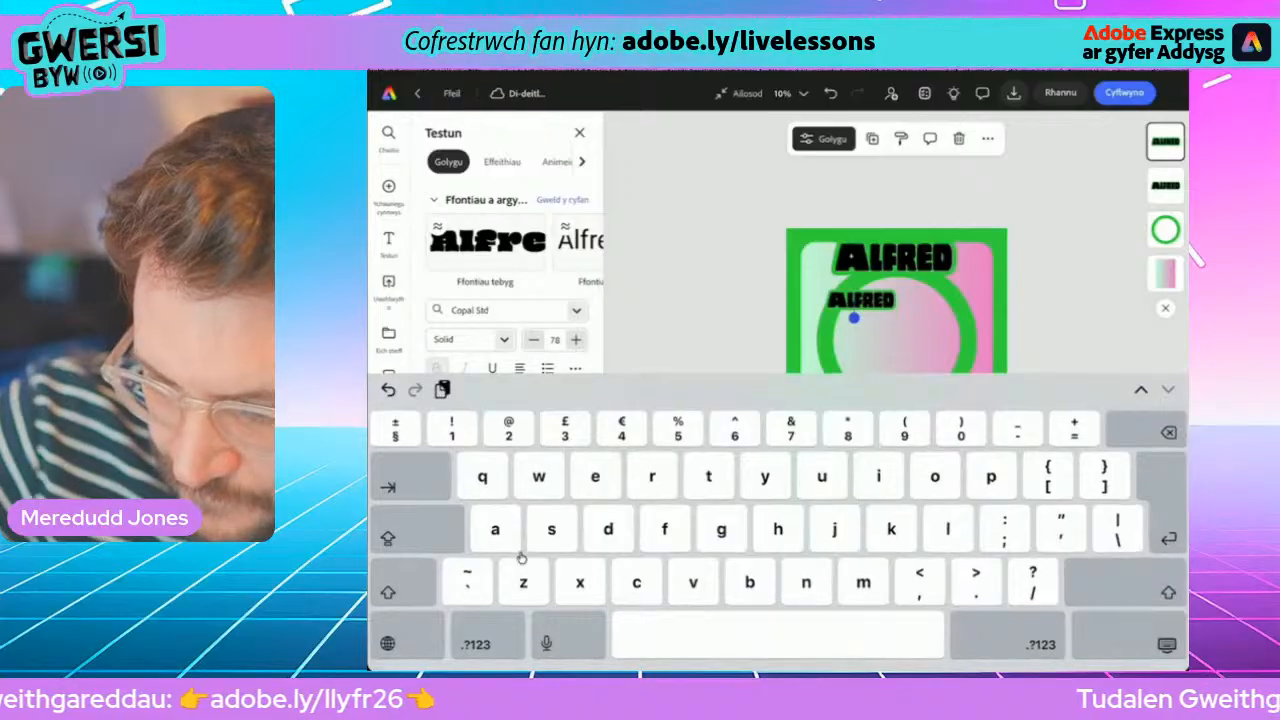
double_click(858, 301)
text(Dosbarth Mi)
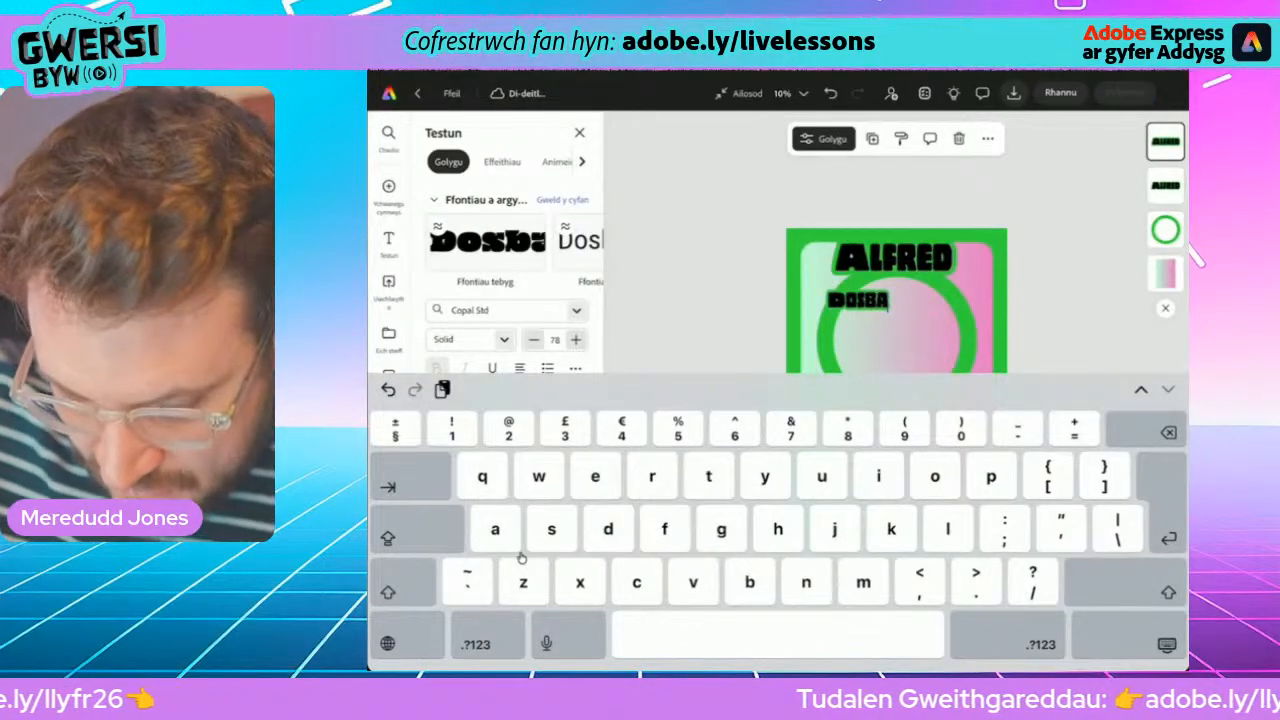
text(ss Pryde)
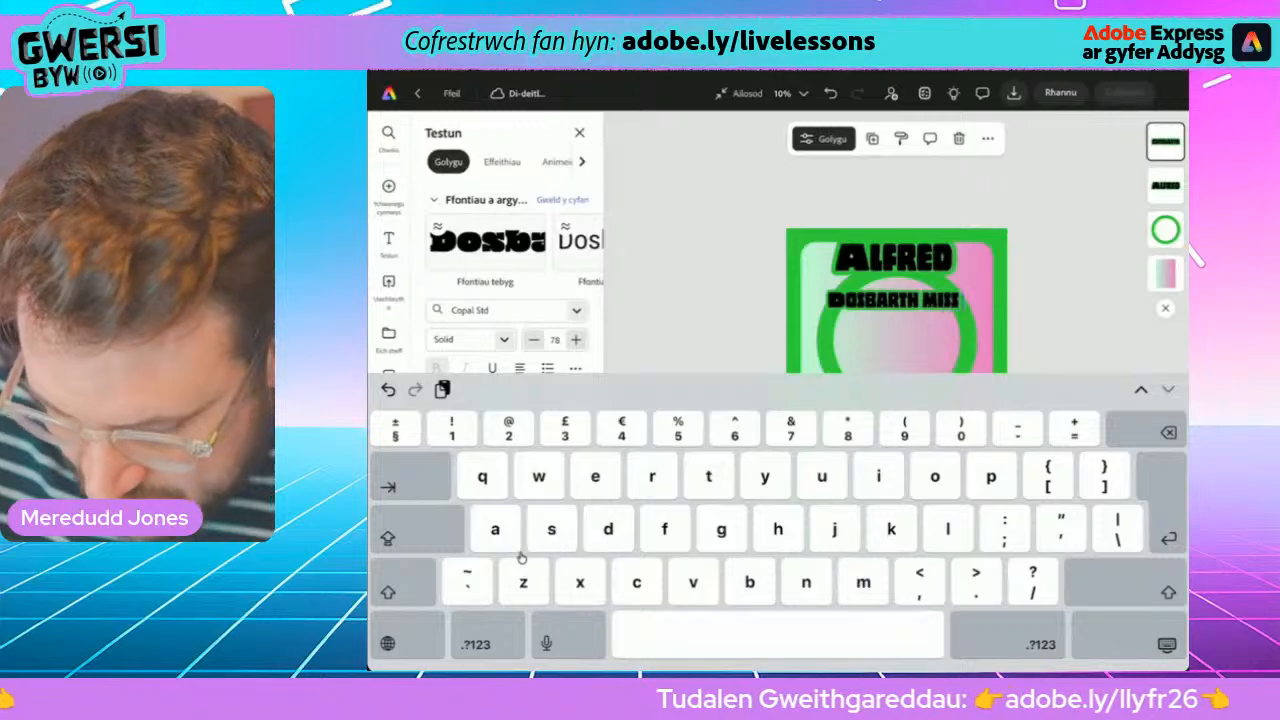
text(erch)
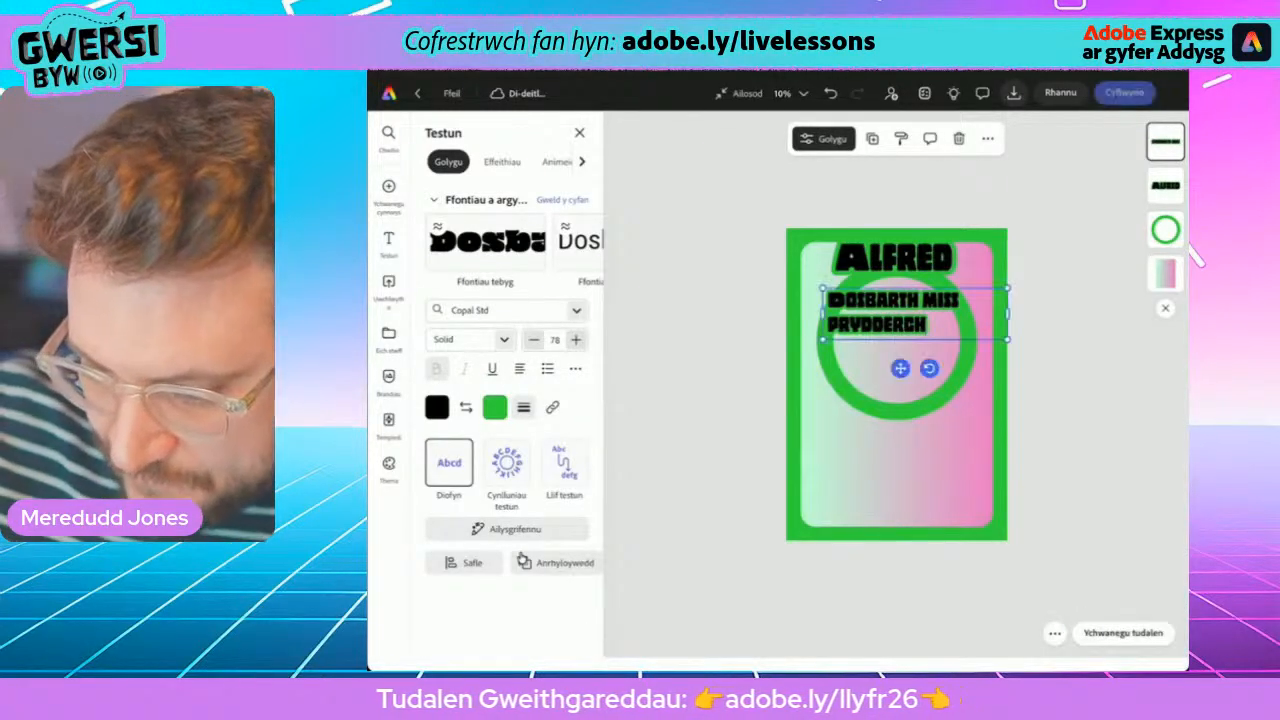
- Resize the class title to fit on one line and position it directly beneath the character name
drag(1007, 339, 999, 297)
drag(912, 297, 892, 279)
drag(981, 288, 1023, 290)
key(Escape)
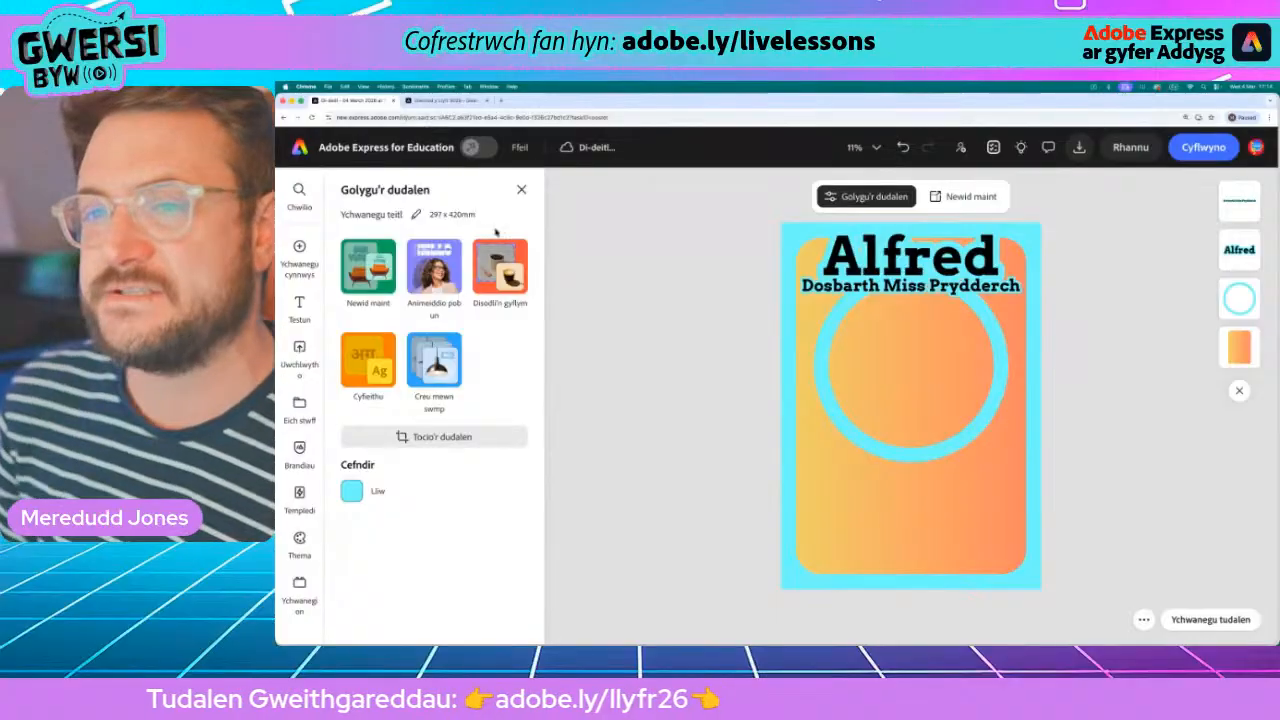
- Add a square (1:1) placeholder for a generated image to the orange gradient card
mouse_move(299, 248)
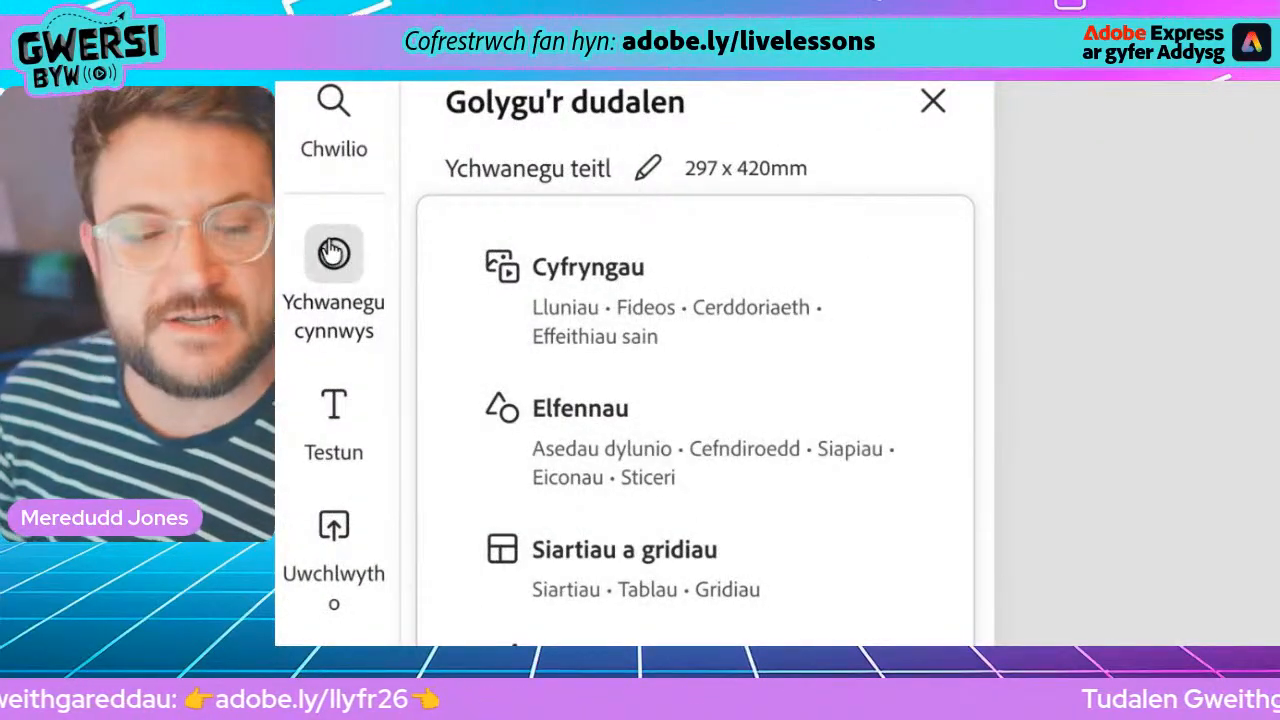
click(595, 278)
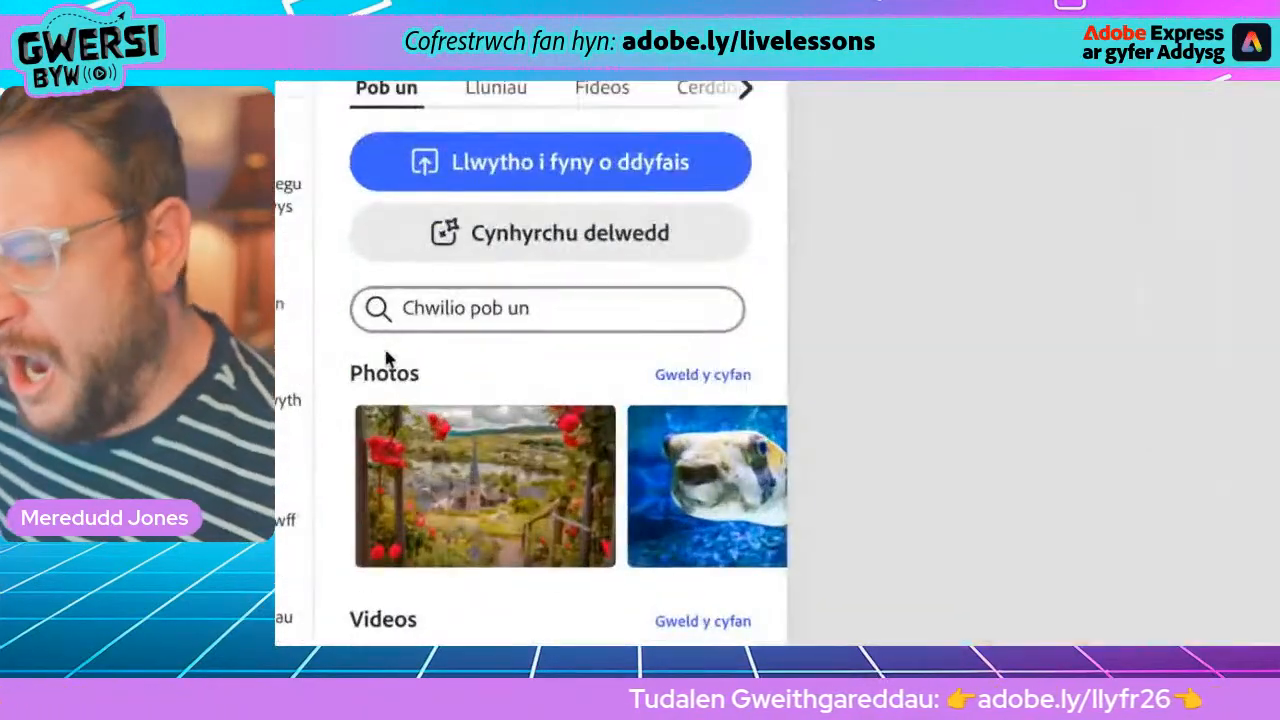
scroll(360, 345, down, 2)
scroll(432, 366, down, 1)
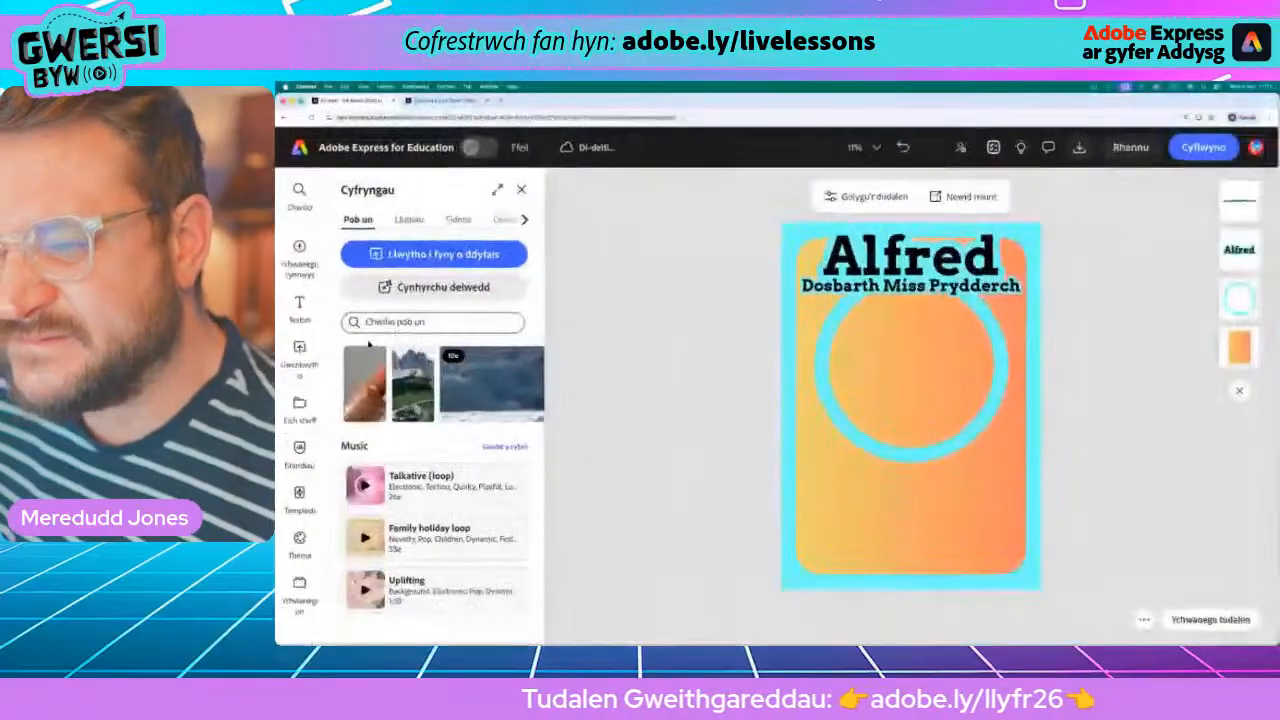
scroll(381, 398, up, 3)
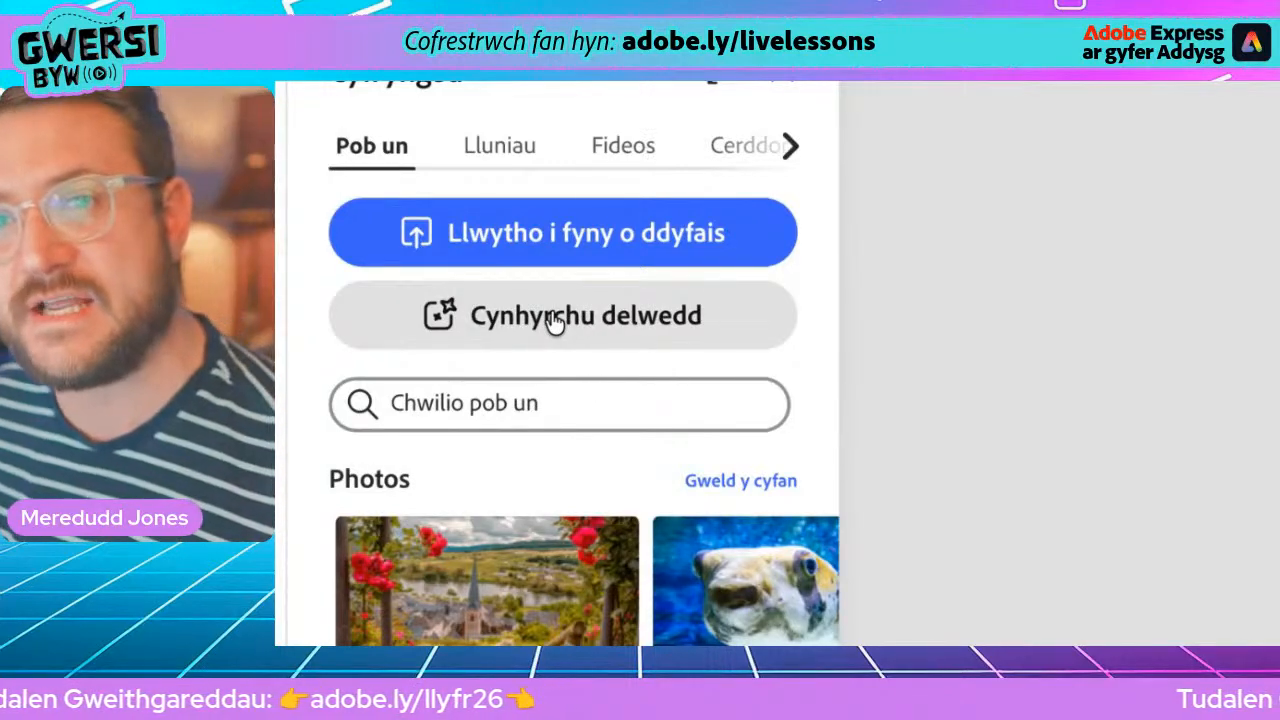
click(553, 318)
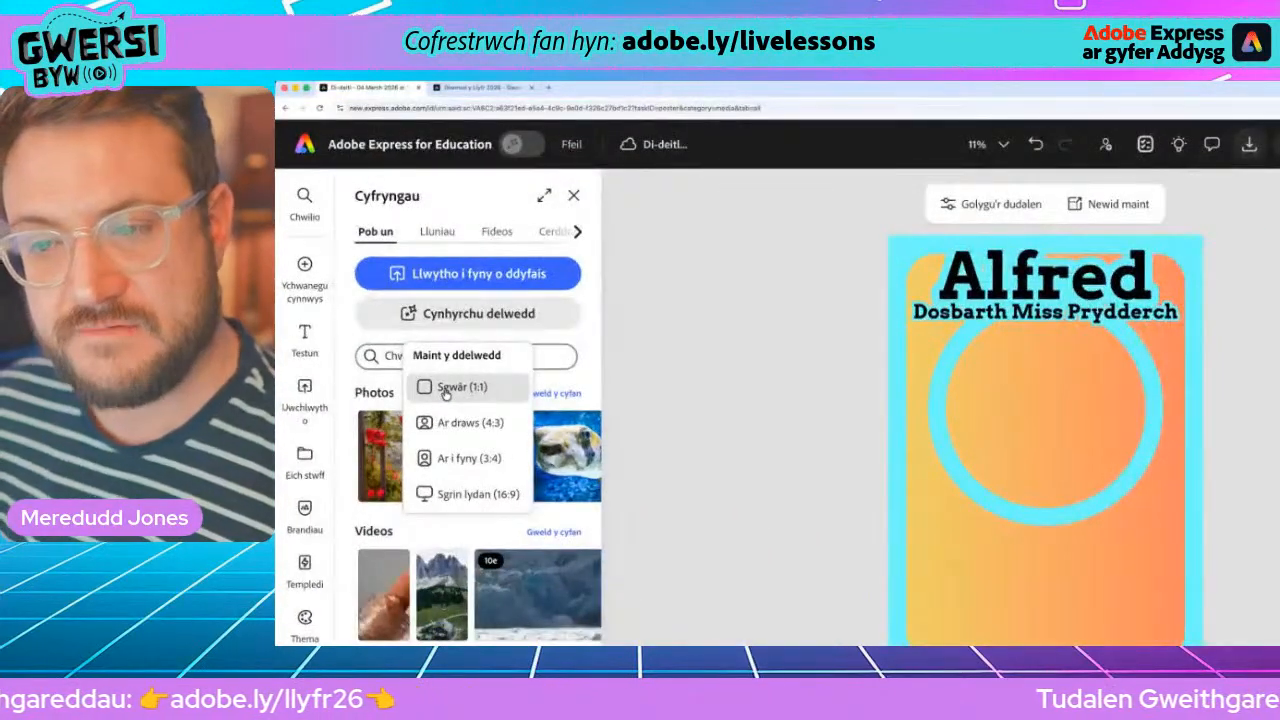
click(450, 387)
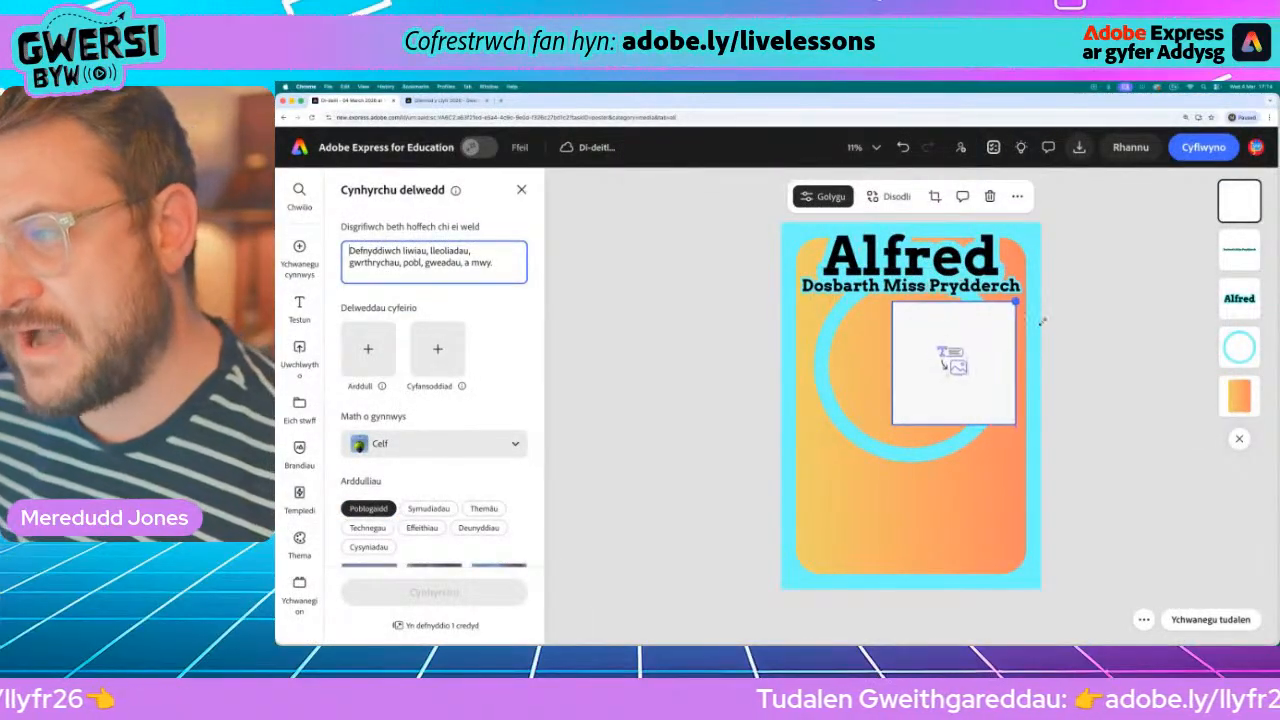
- Enlarge the generated-image placeholder and position it over the blue circle frame
drag(957, 357, 916, 338)
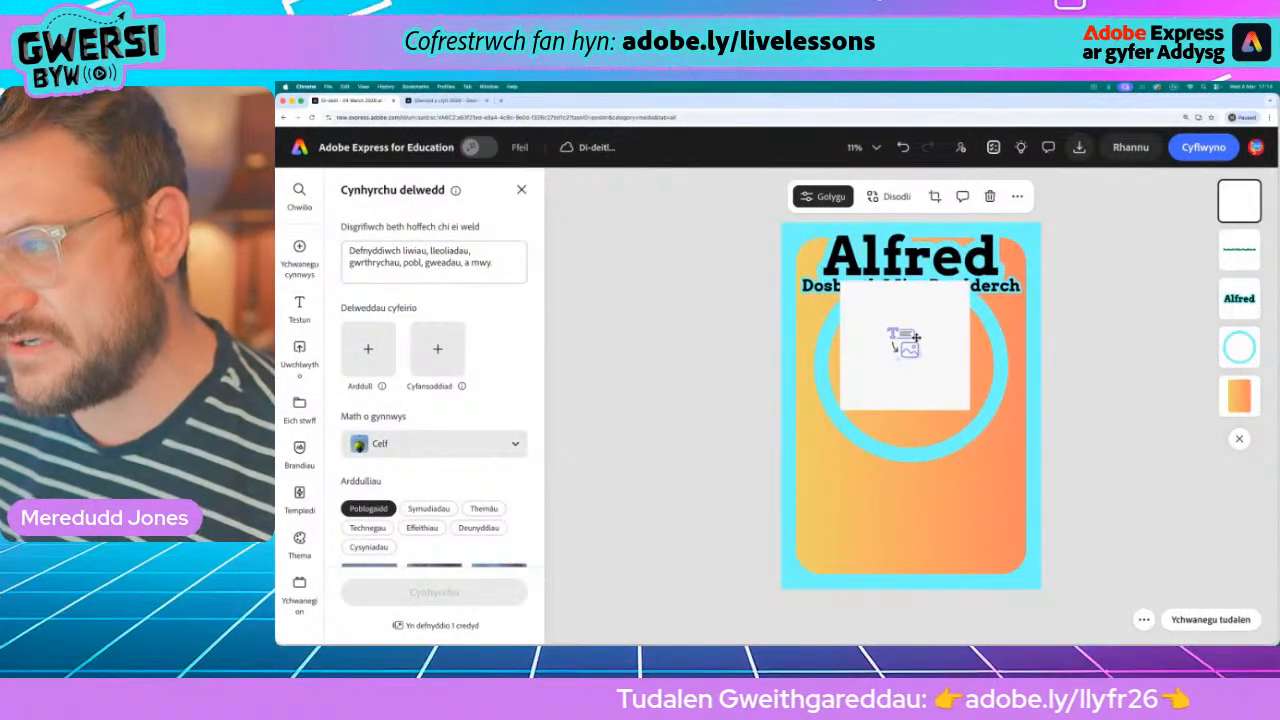
drag(970, 409, 1022, 458)
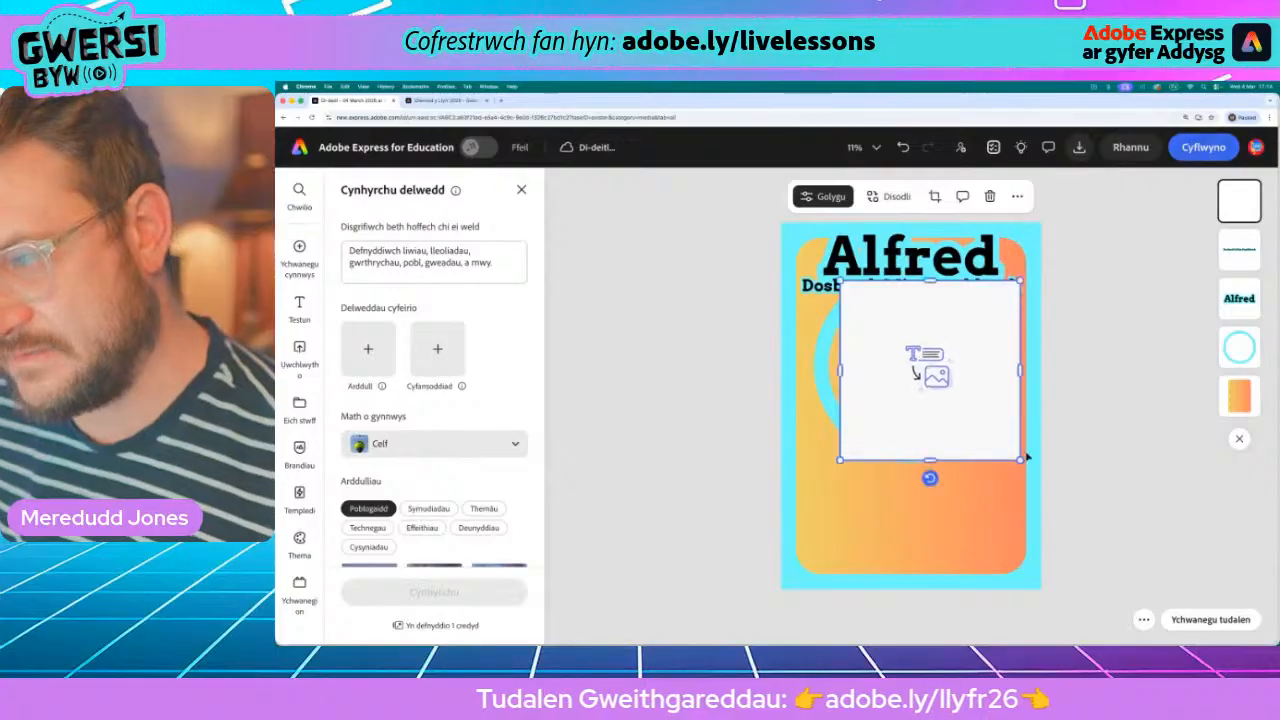
drag(948, 388, 926, 386)
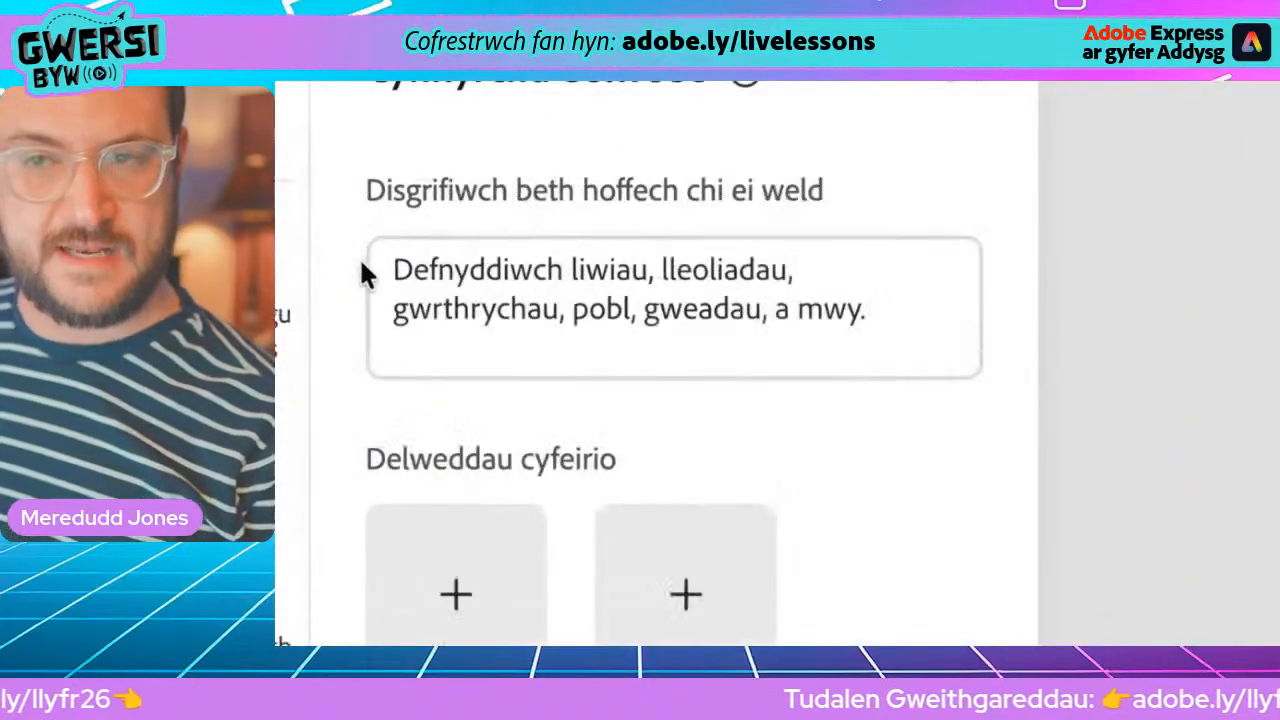
- Describe the image to generate as "Bachgen 10 oed. Gwisgo gwisg ysgol, siwmper lwyd. Gwallt lliw oren."
click(361, 249)
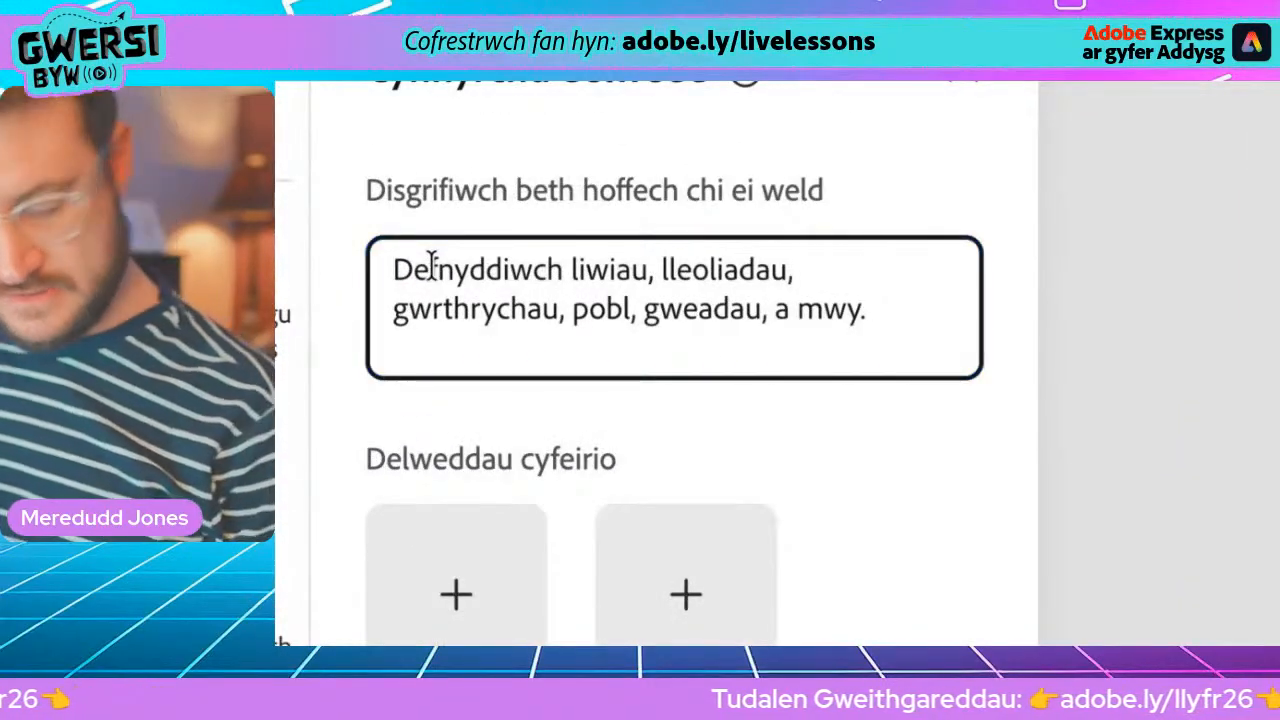
text(Bachgen 10)
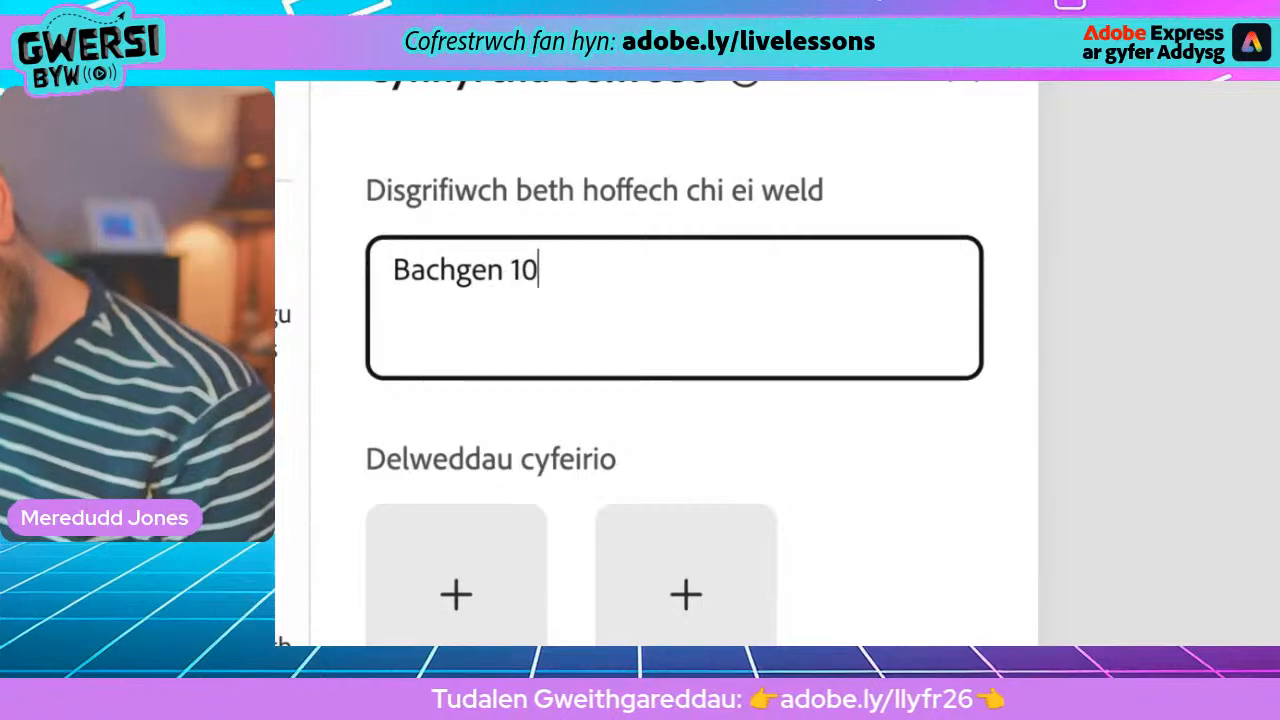
text( oed. Gwisgo gwisg ysgol)
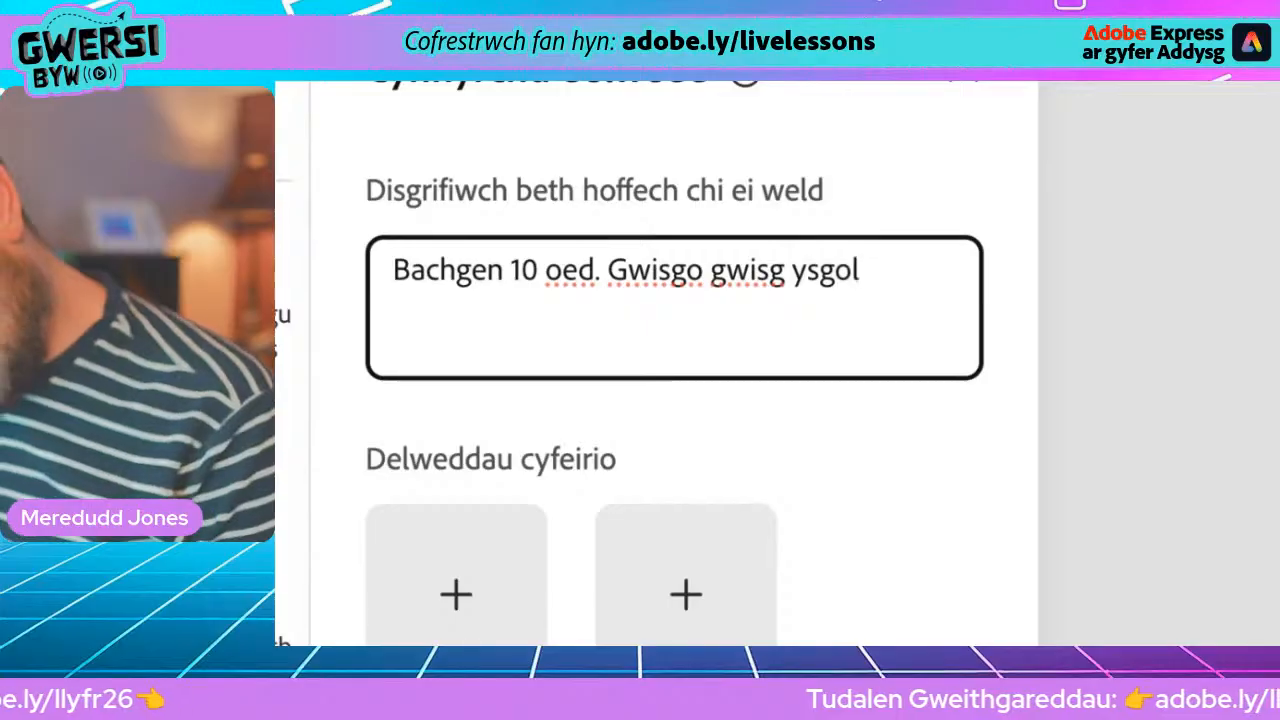
text(, )
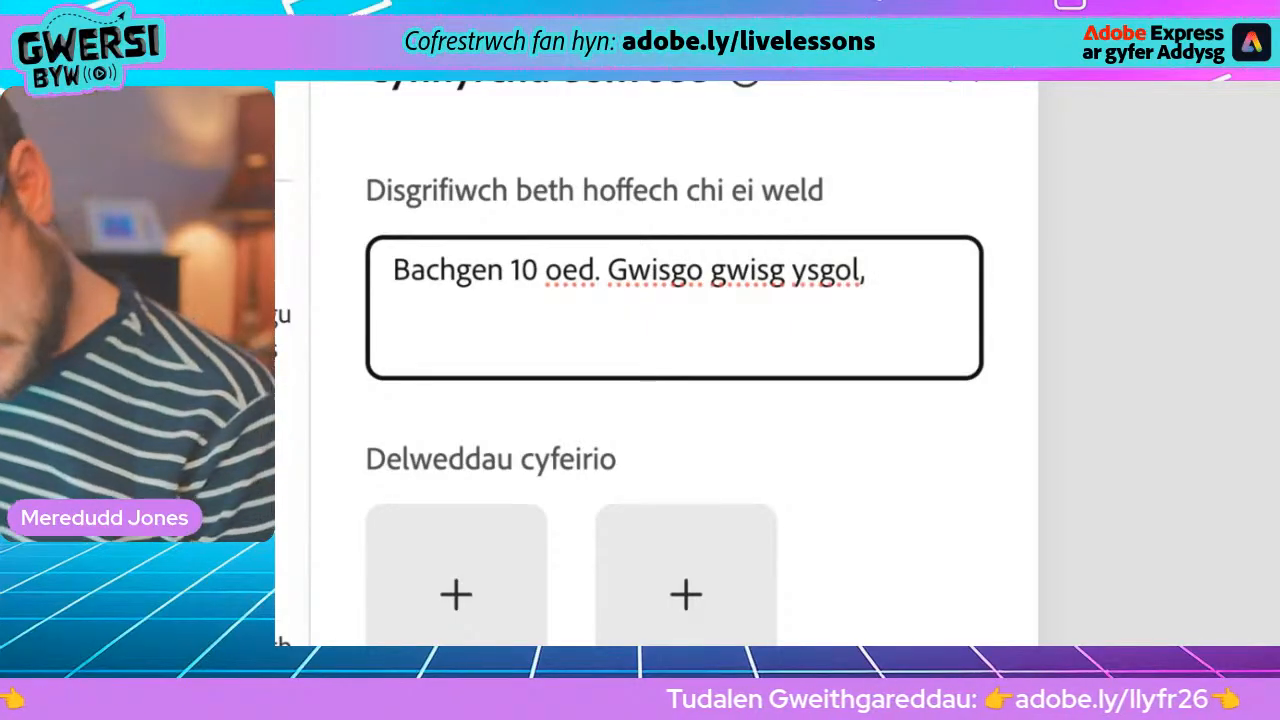
text(siwmper lwyd.)
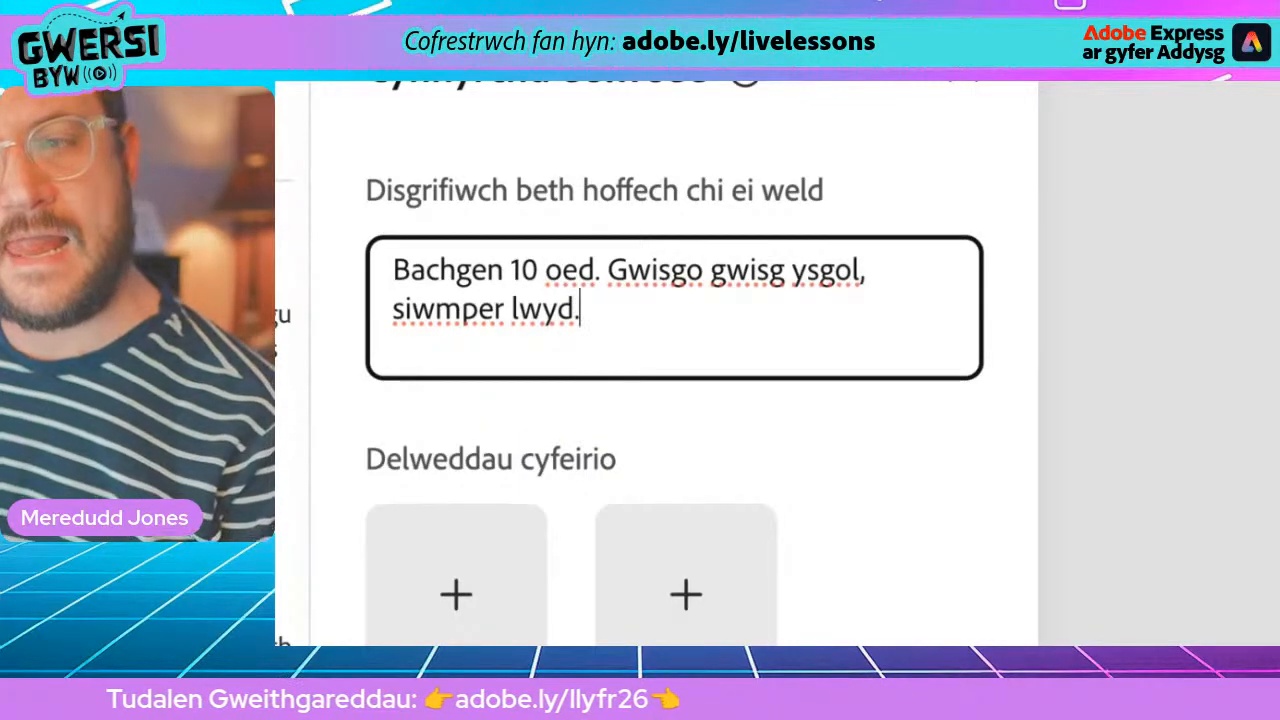
text(Gwallt)
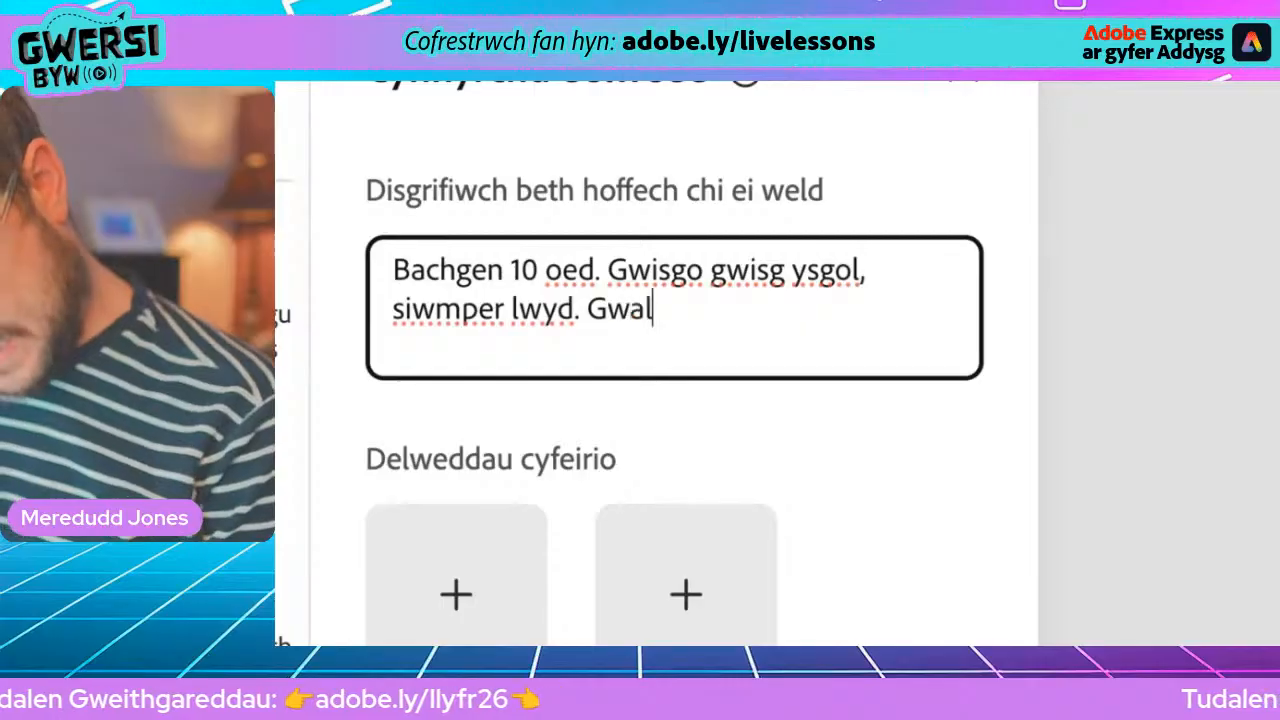
text( lliw oren.)
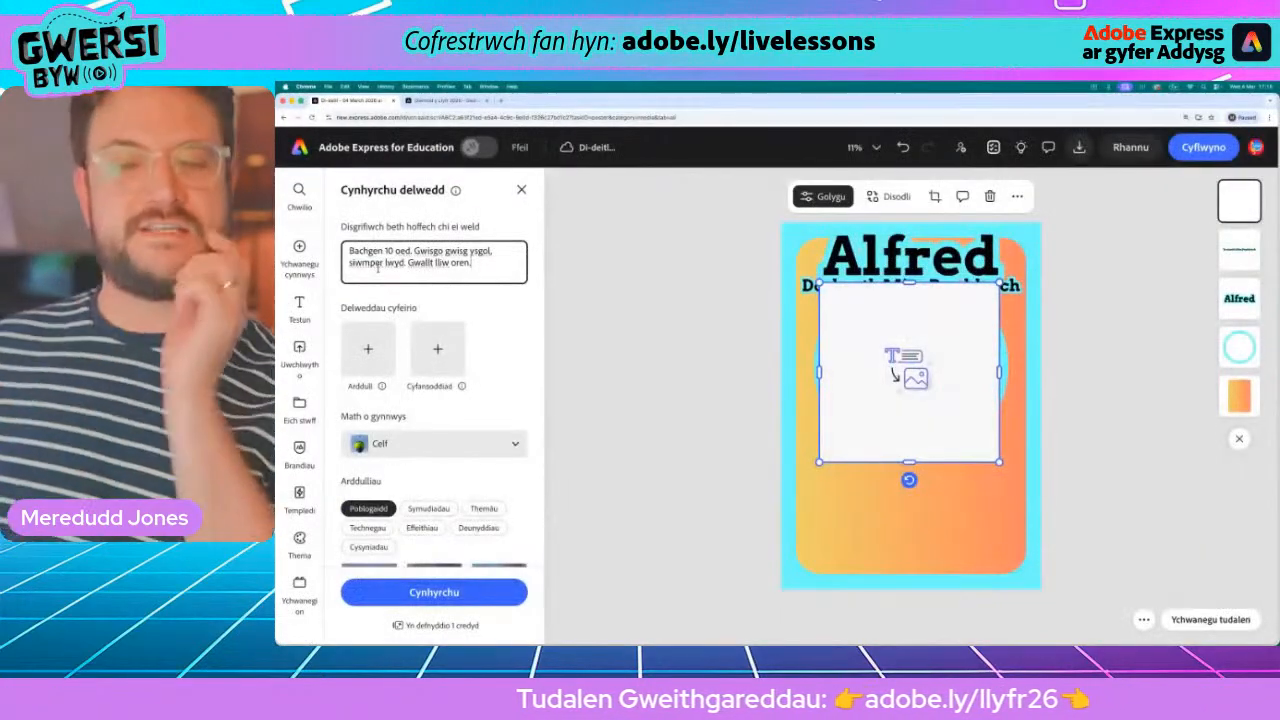
- Choose the "Torlun leino" technique as the art style and generate the character images
mouse_move(470, 404)
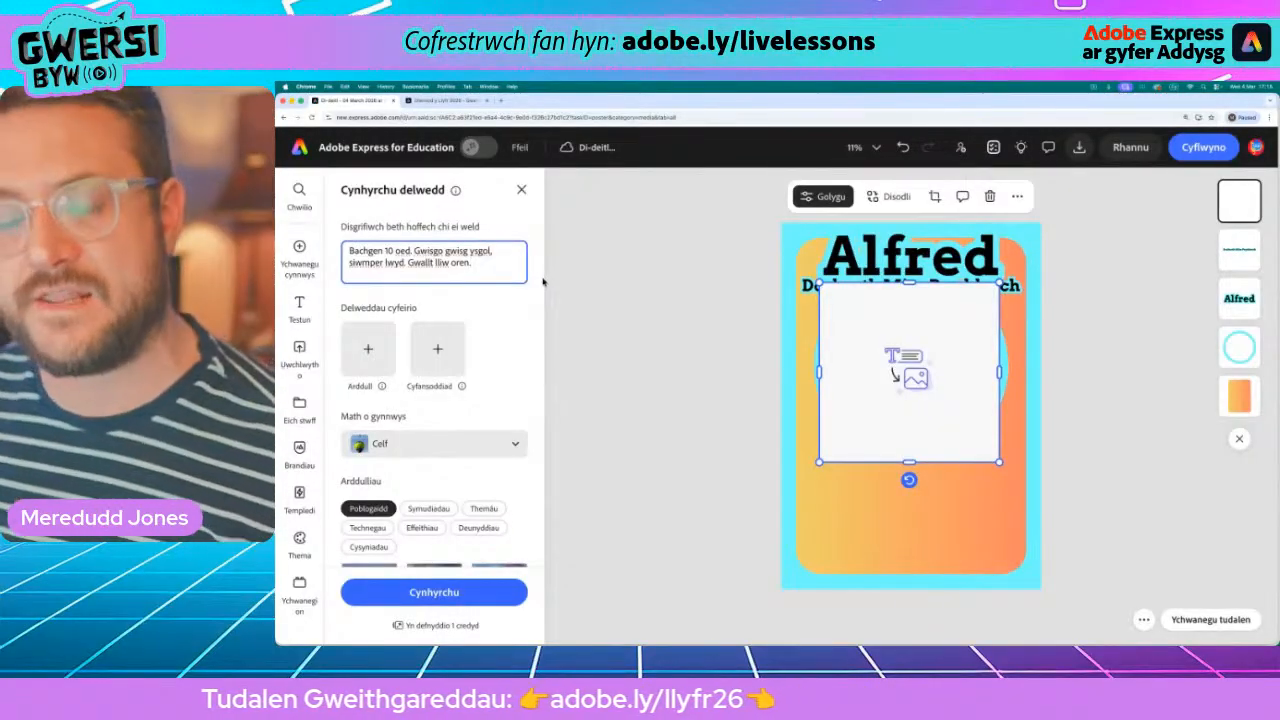
scroll(466, 349, down, 3)
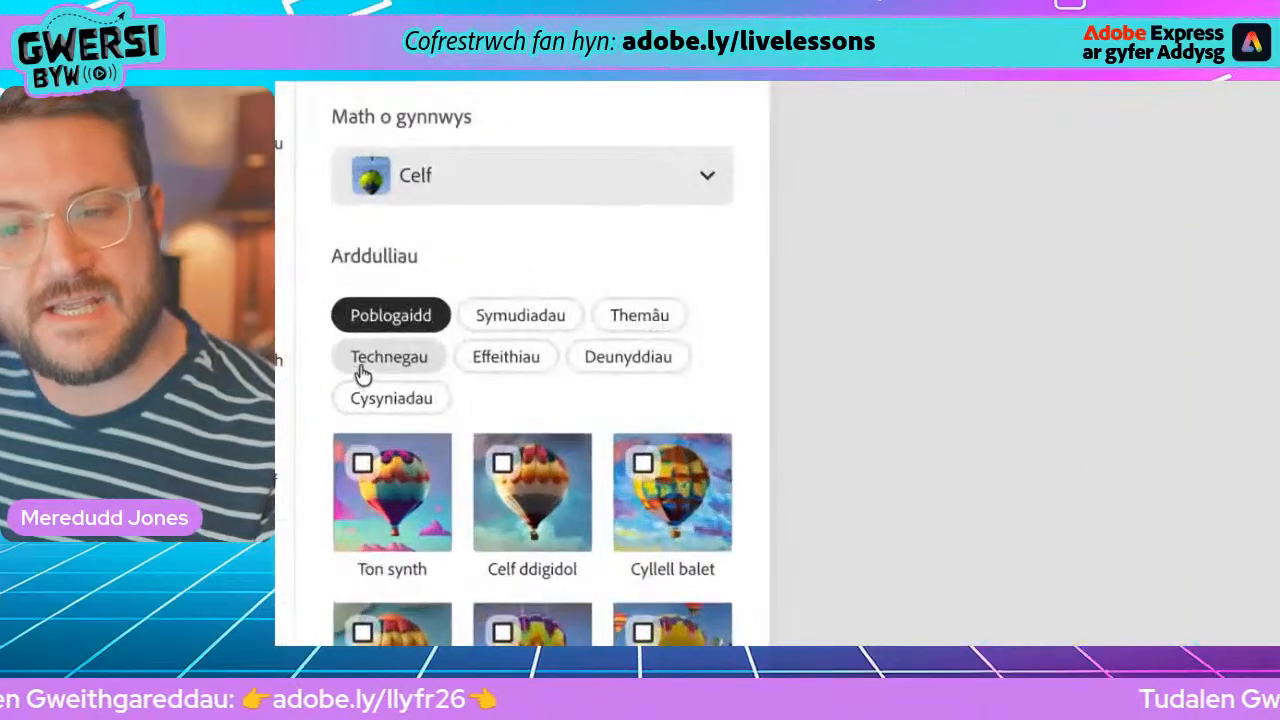
click(368, 364)
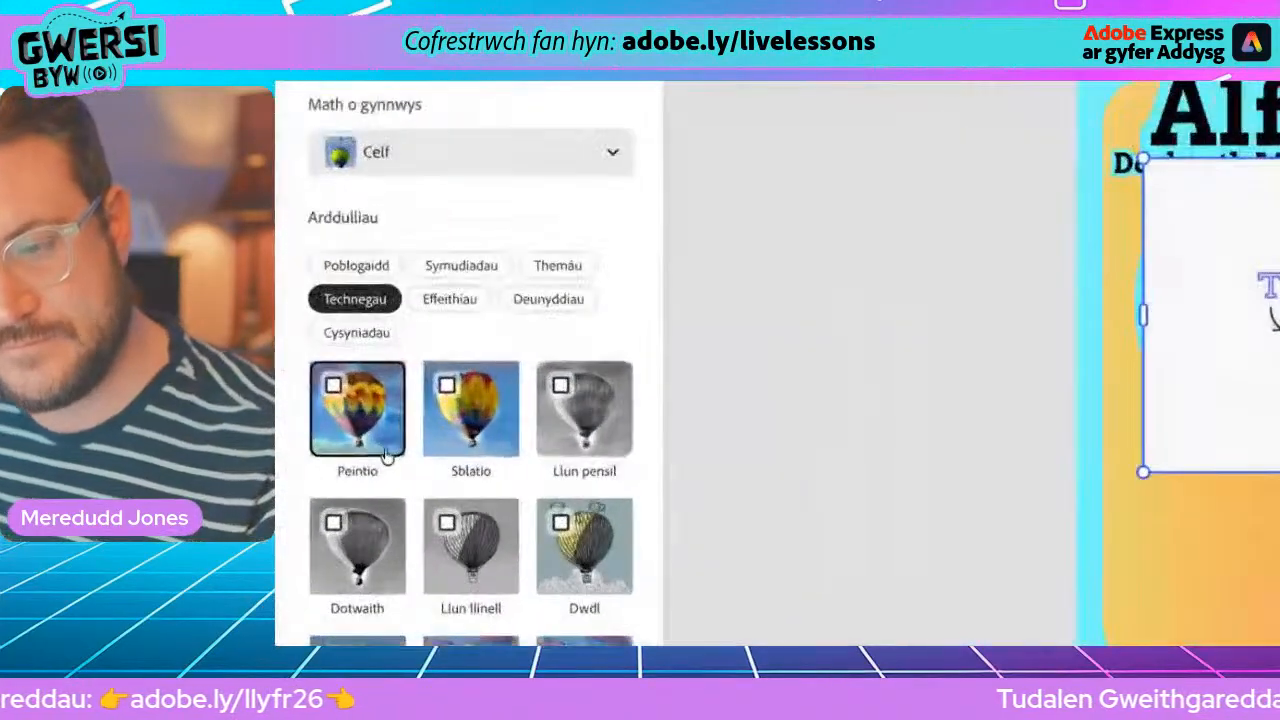
scroll(449, 439, down, 2)
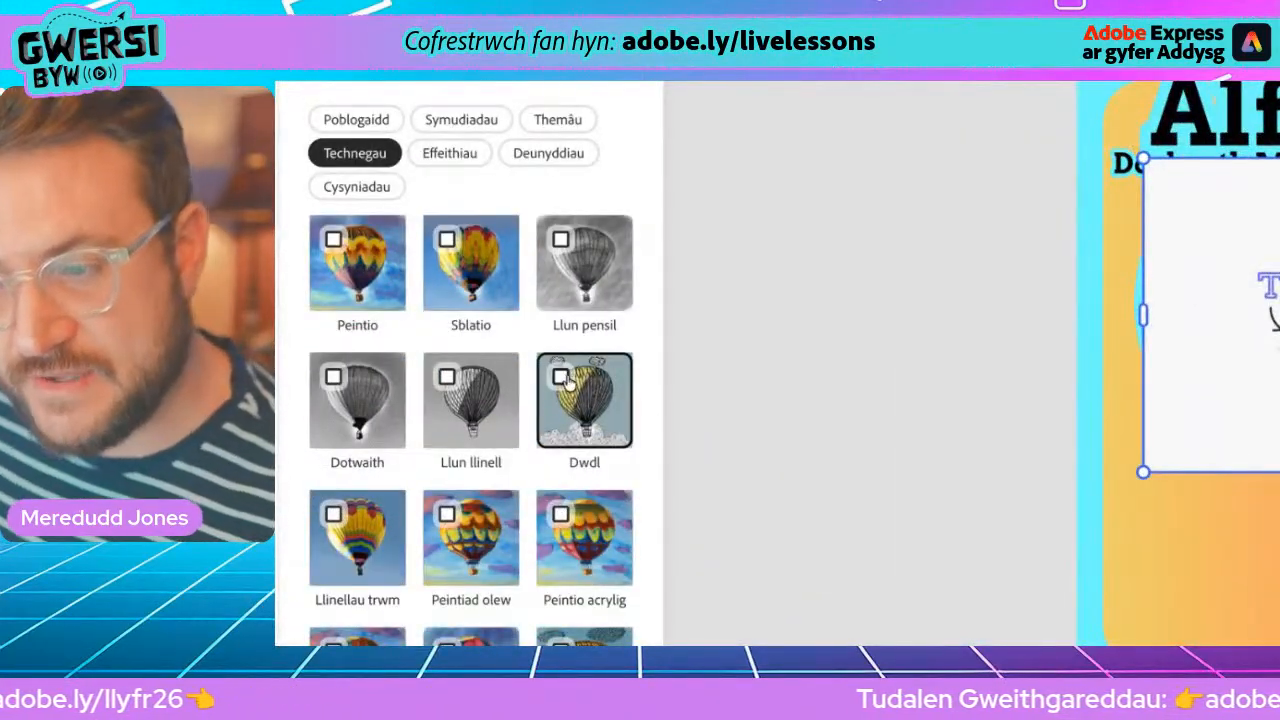
scroll(585, 420, down, 2)
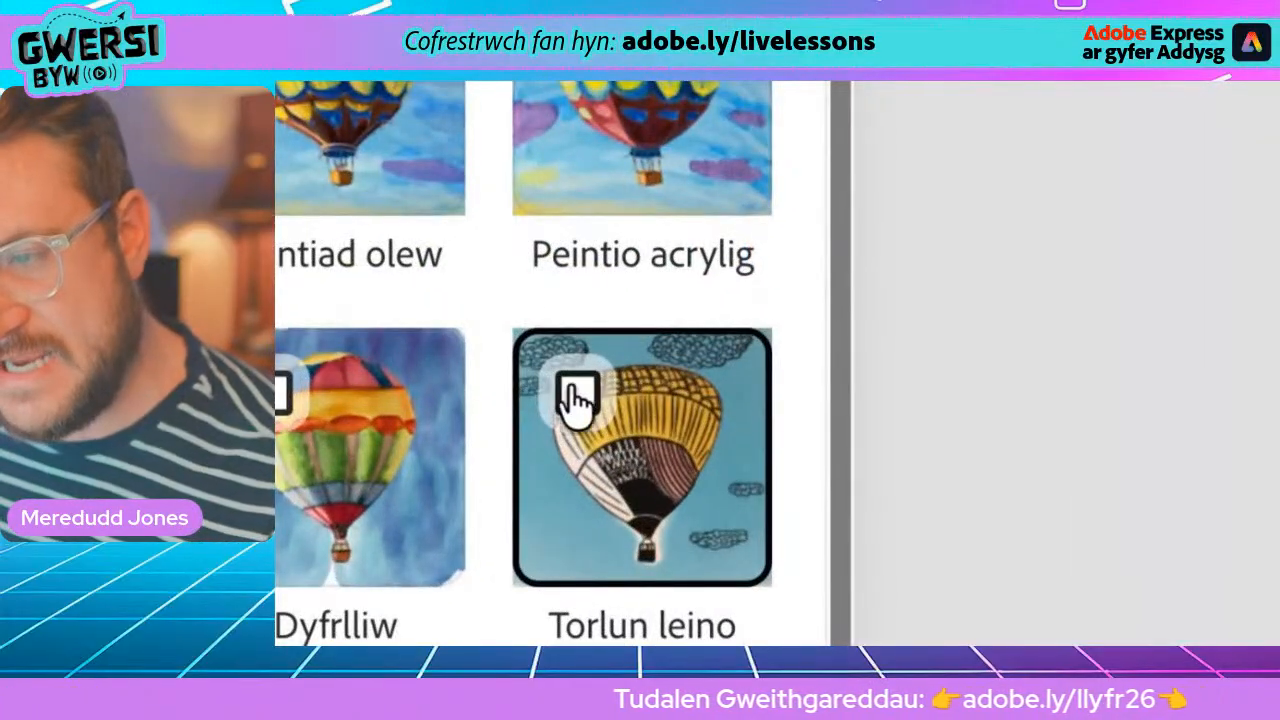
click(561, 455)
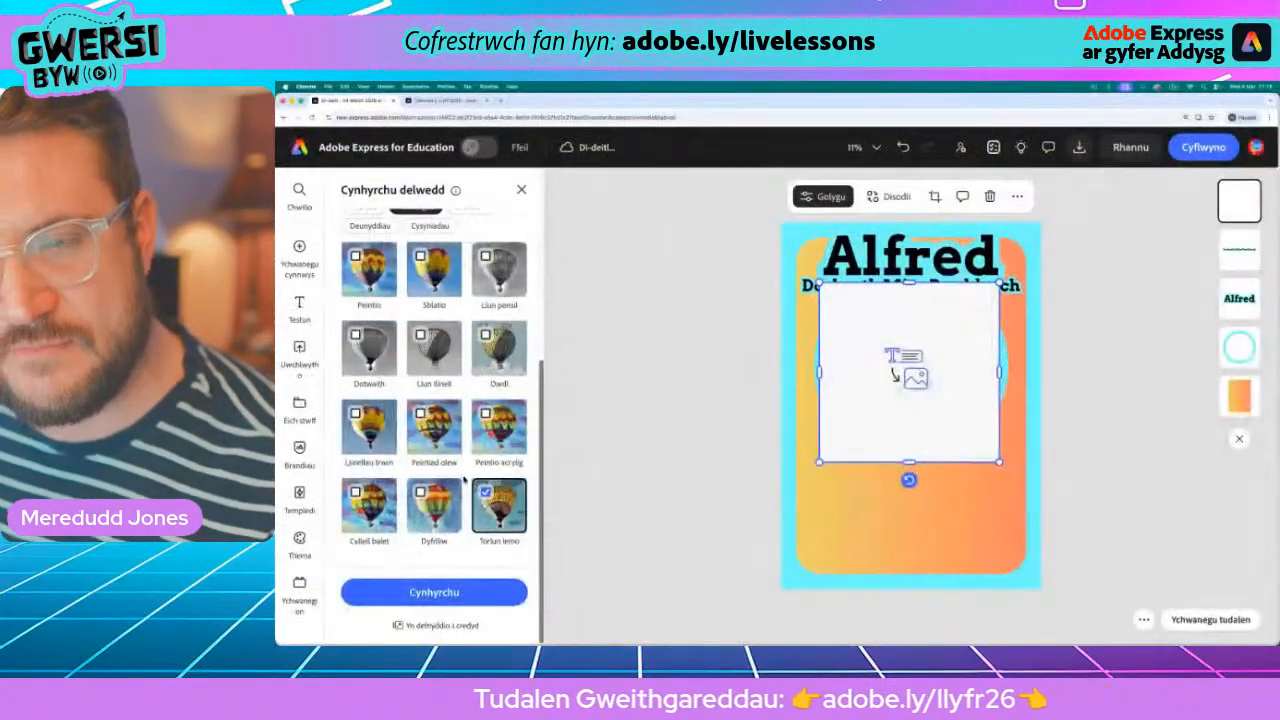
scroll(463, 478, up, 2)
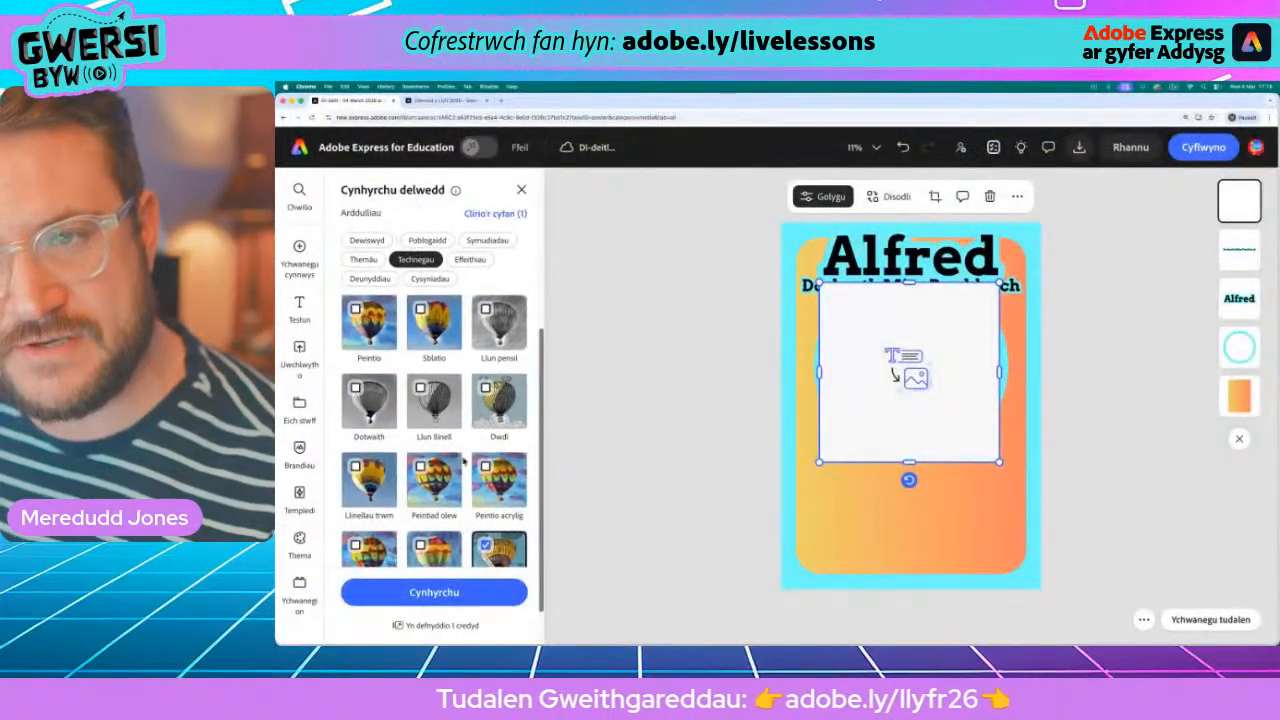
scroll(469, 403, down, 2)
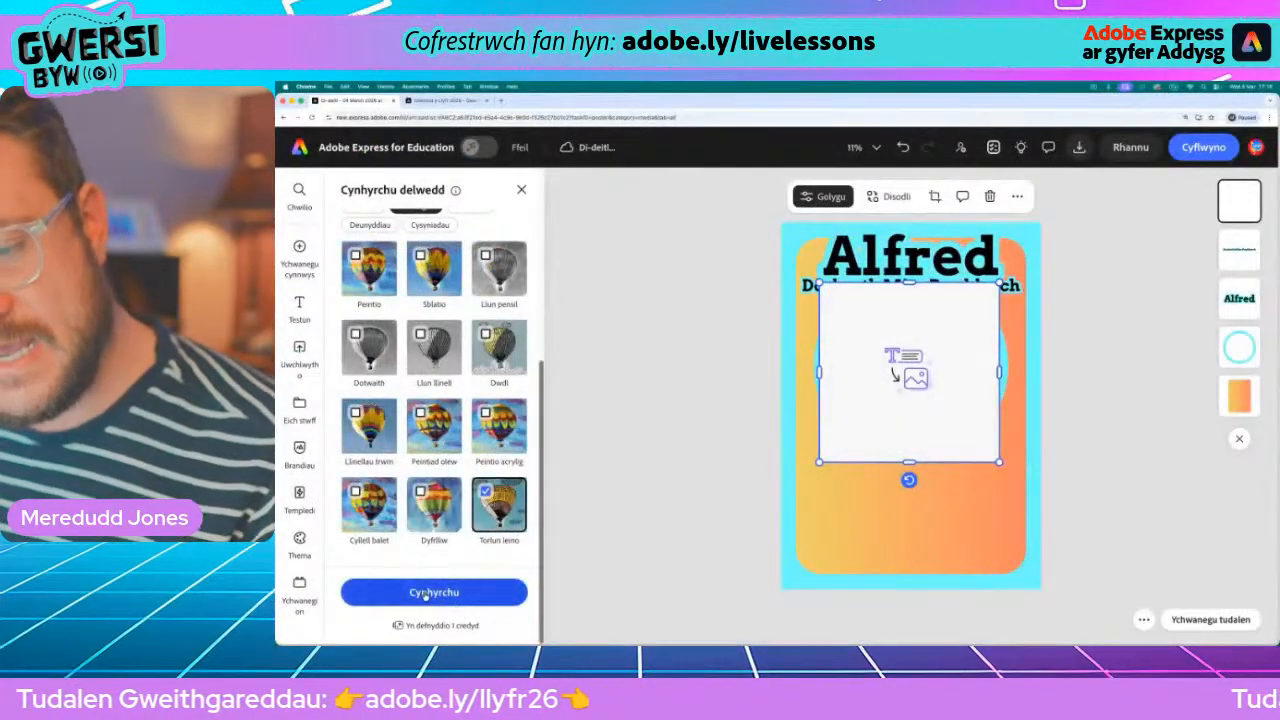
click(433, 592)
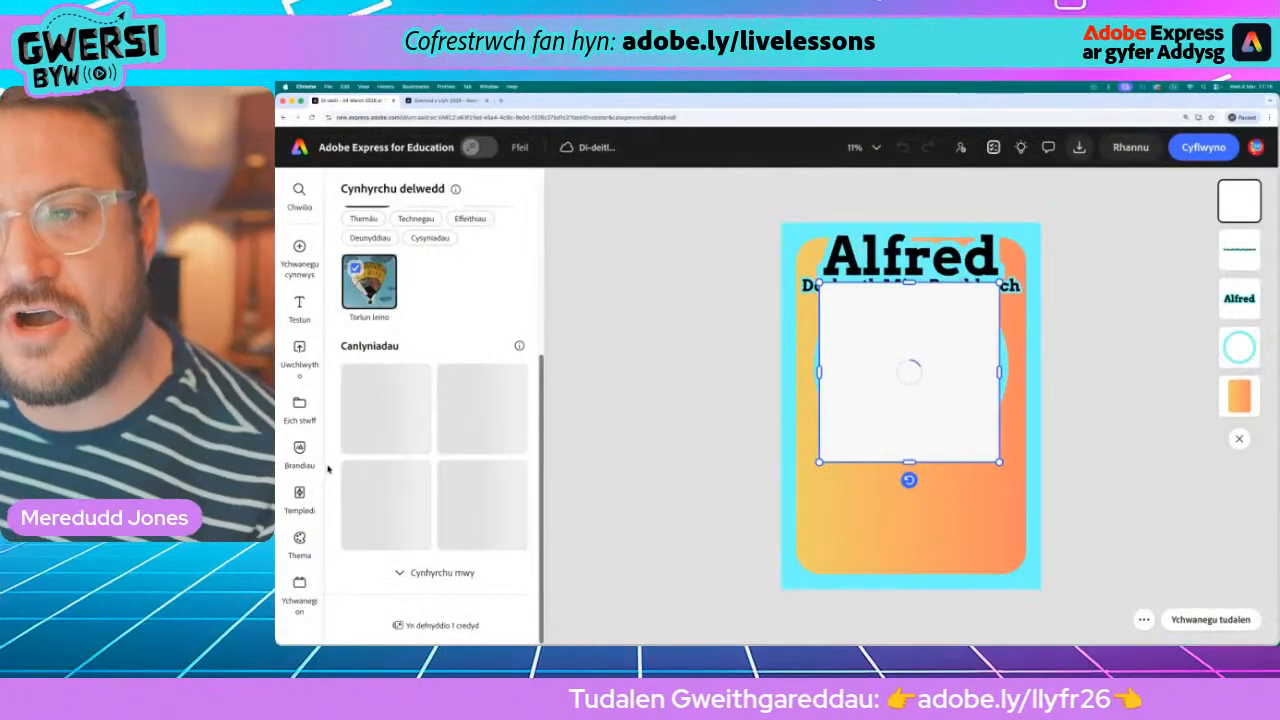
- Place the generated linocut portrait of the curly-haired boy on a pale patterned background on the card
scroll(330, 474, up, 5)
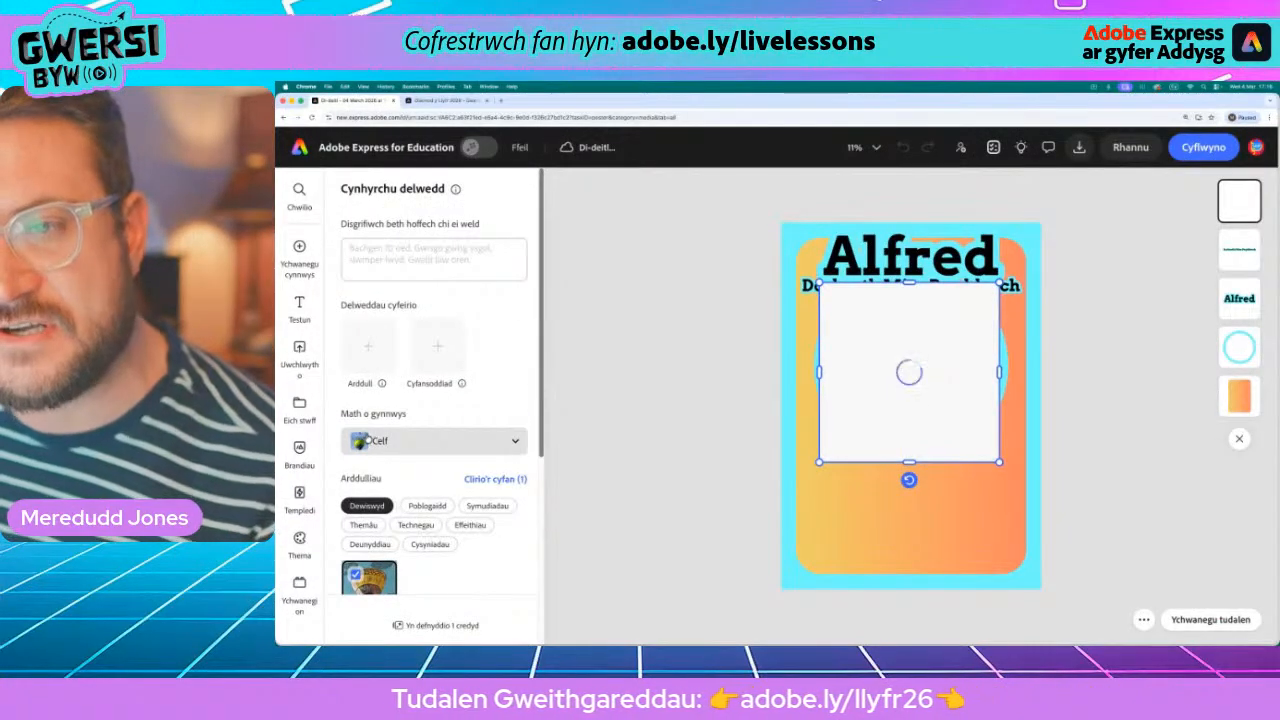
scroll(363, 440, down, 4)
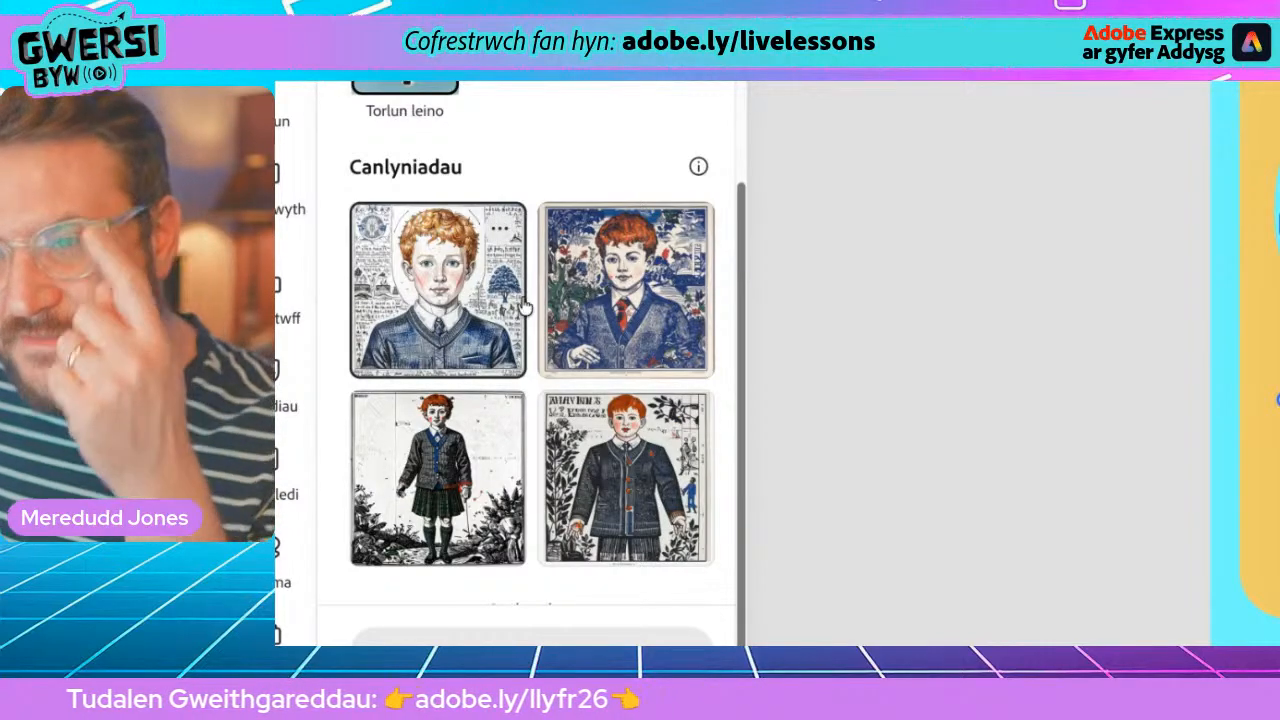
click(427, 333)
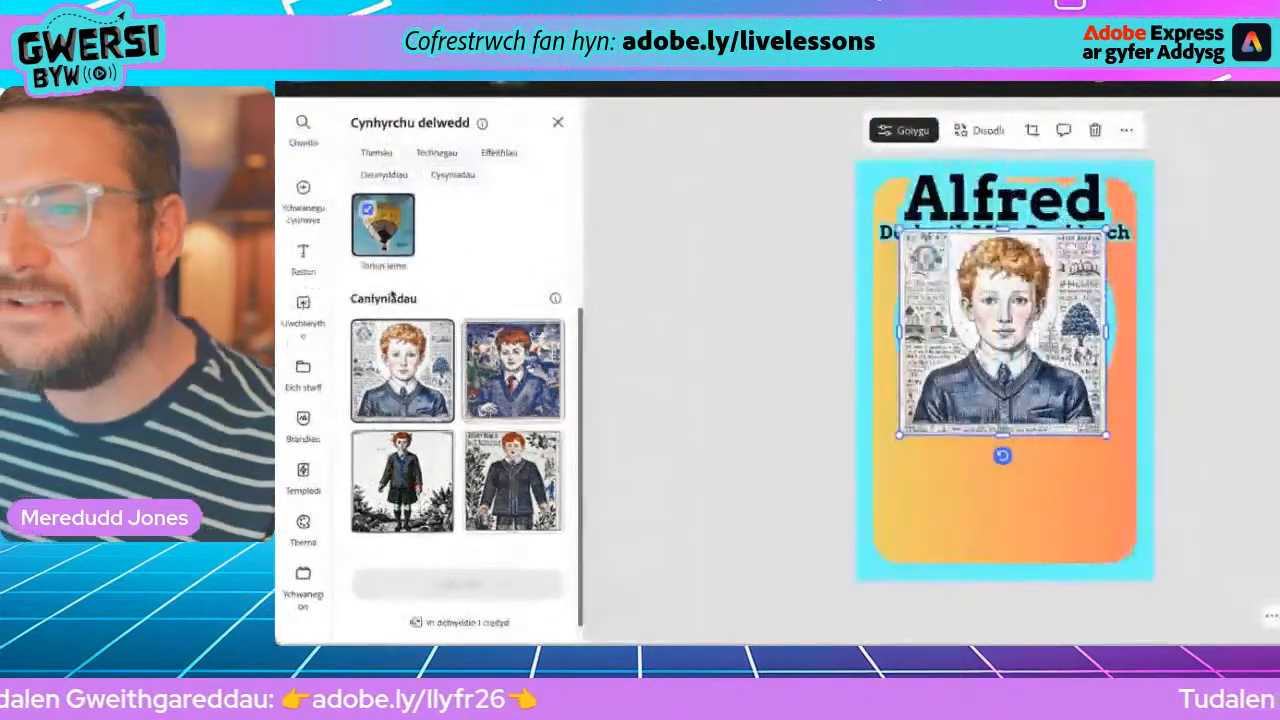
- Replace the "Torlun leino" style with the "Dwdl" technique and generate a new set of character images
scroll(390, 295, up, 2)
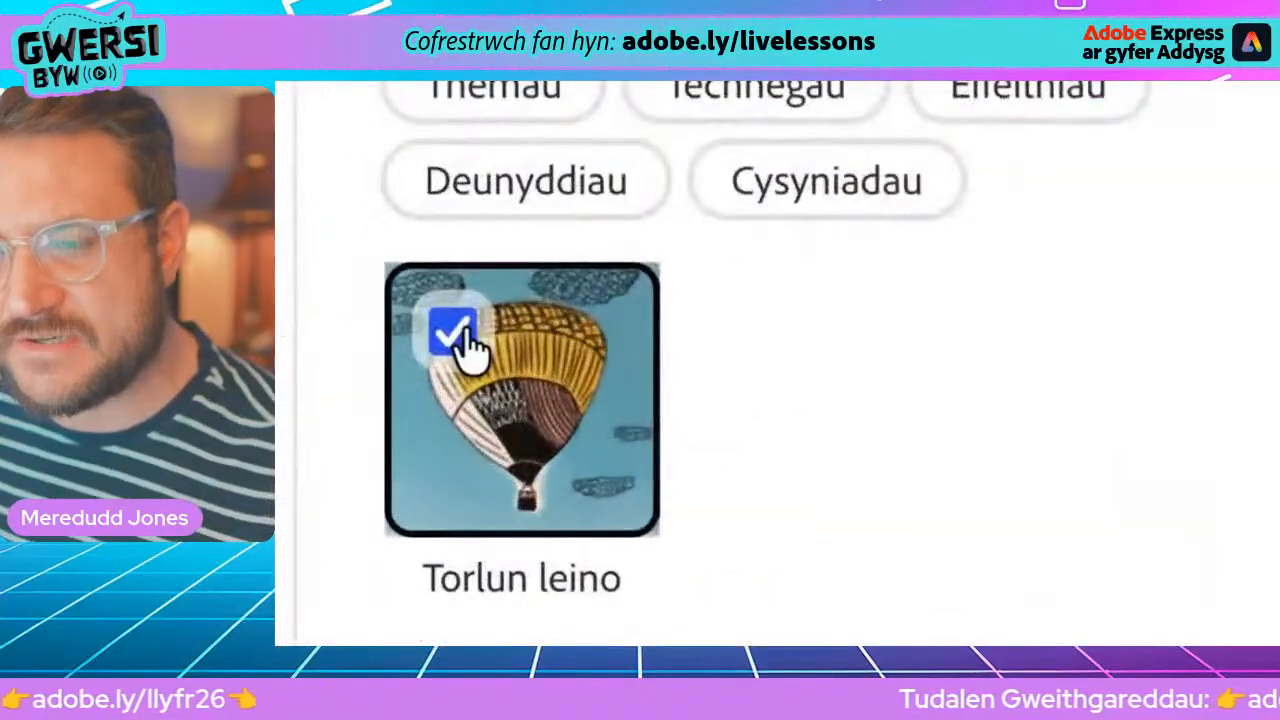
click(453, 334)
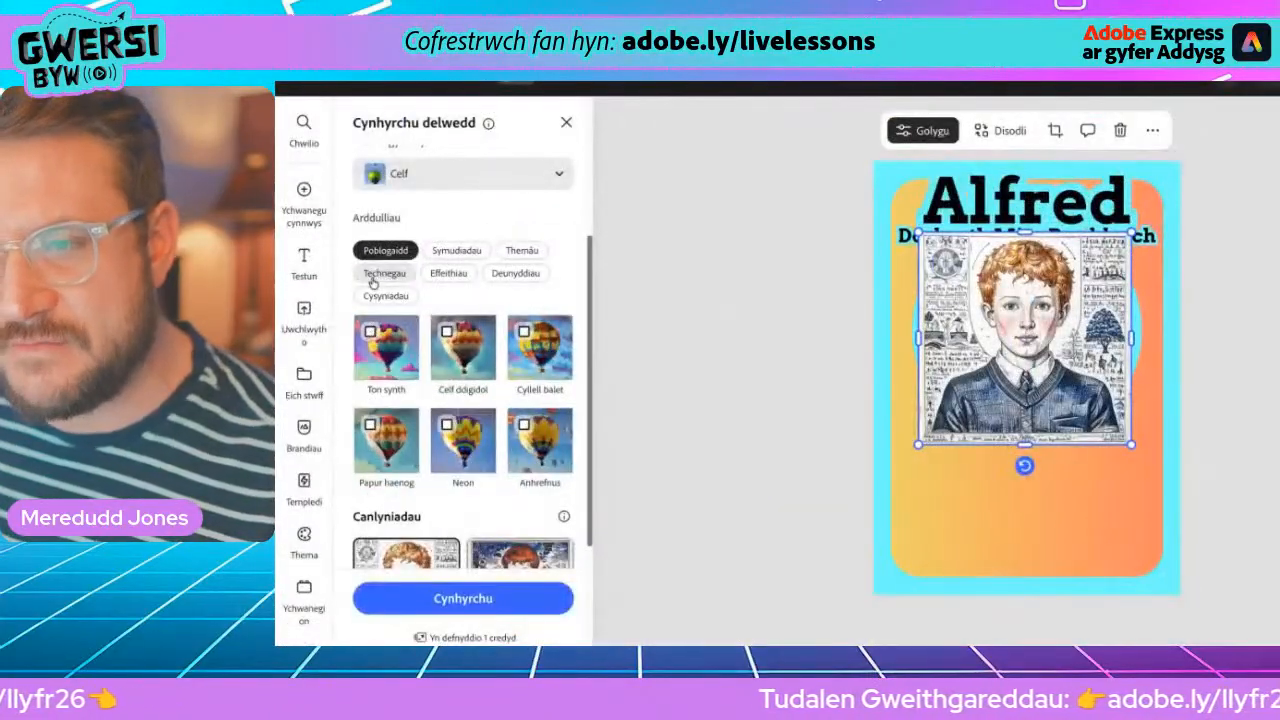
click(384, 273)
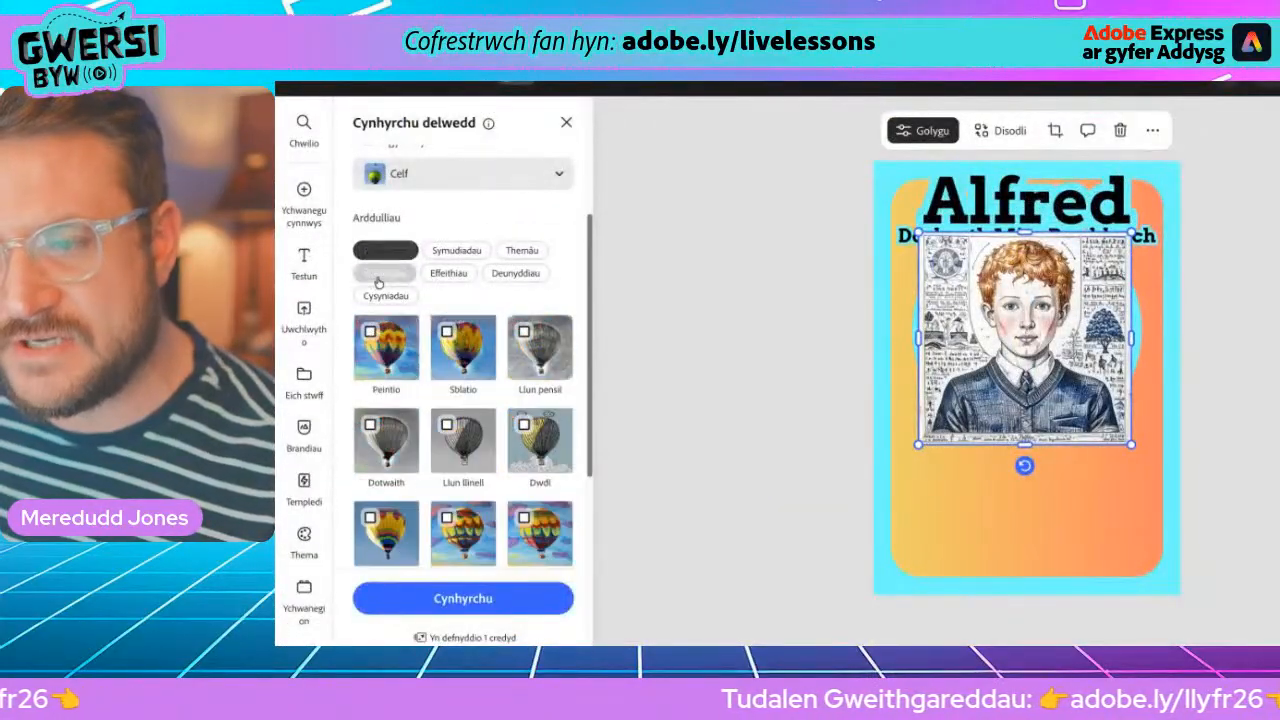
scroll(470, 400, down, 1)
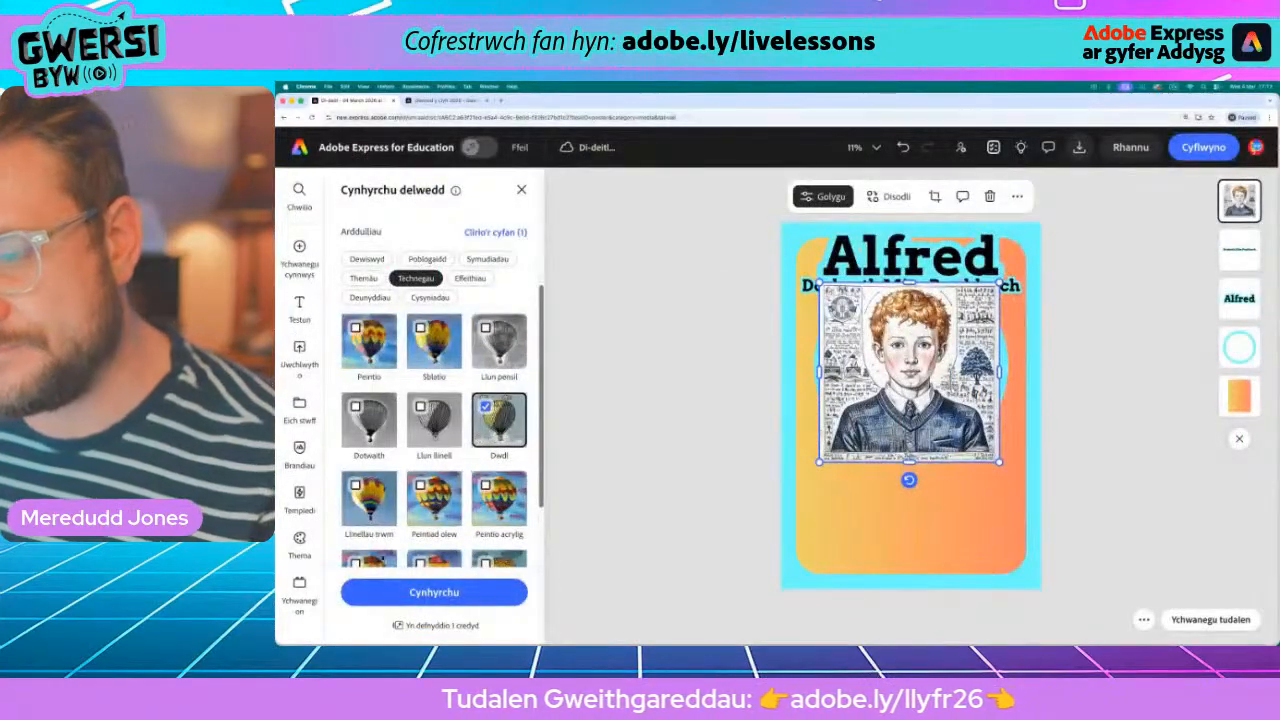
click(426, 593)
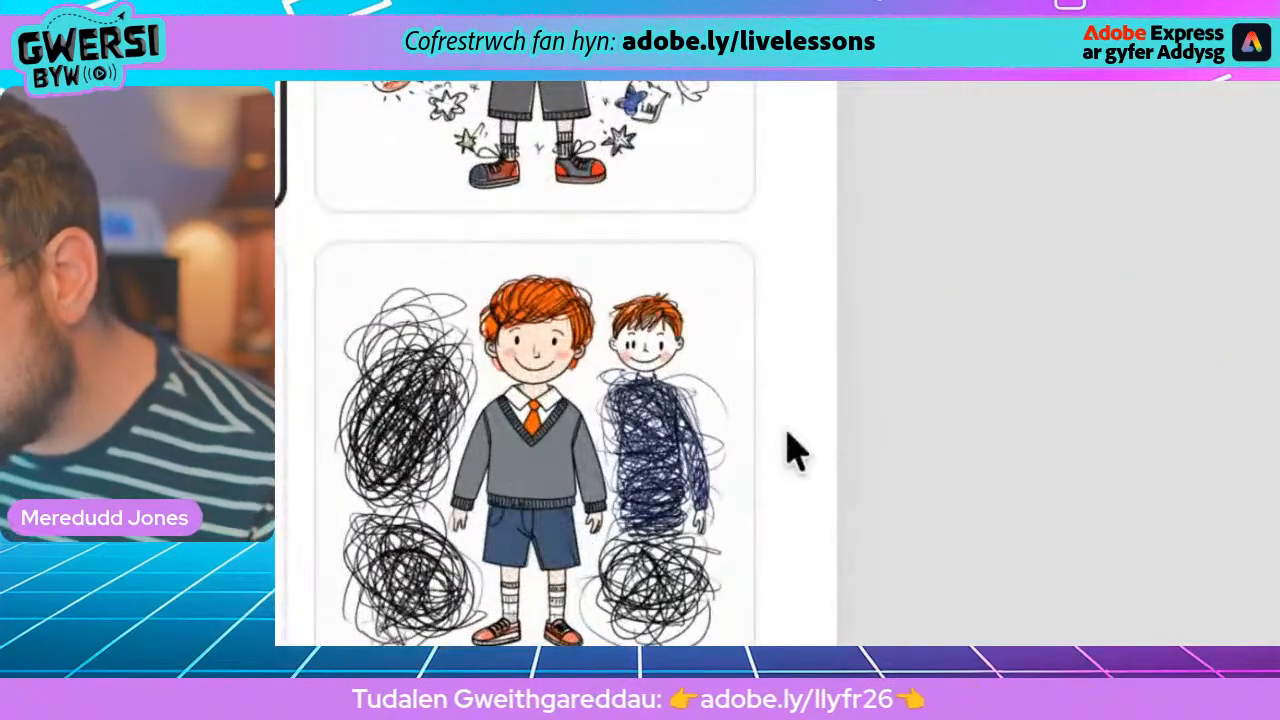
- Place the doodle of the boy flanked by dark scribbles lower on the card and remove its background
click(560, 478)
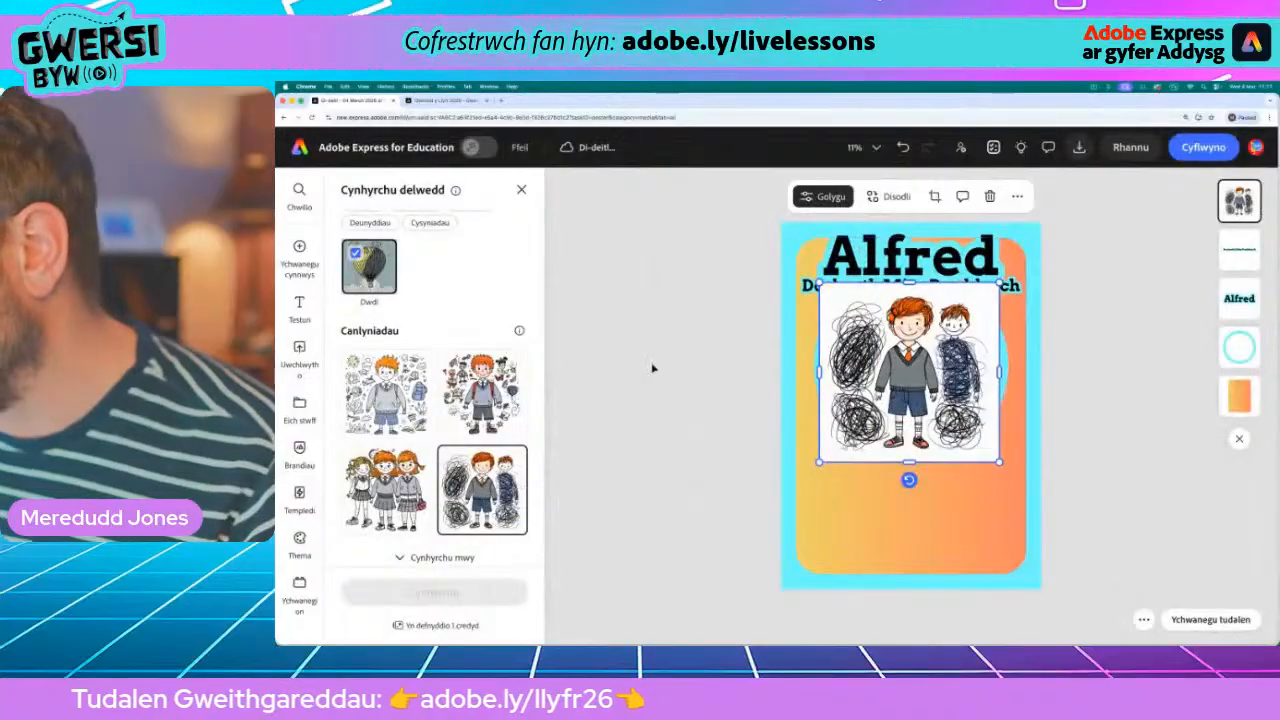
click(516, 192)
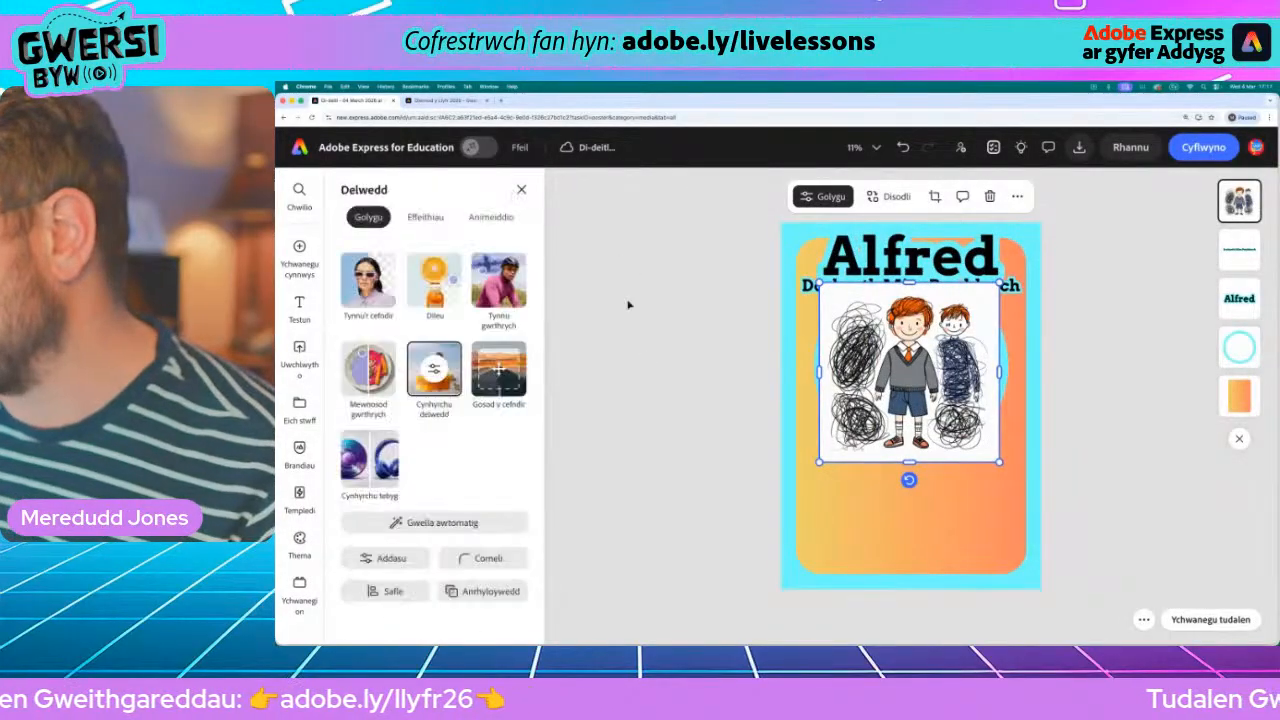
drag(936, 373, 949, 444)
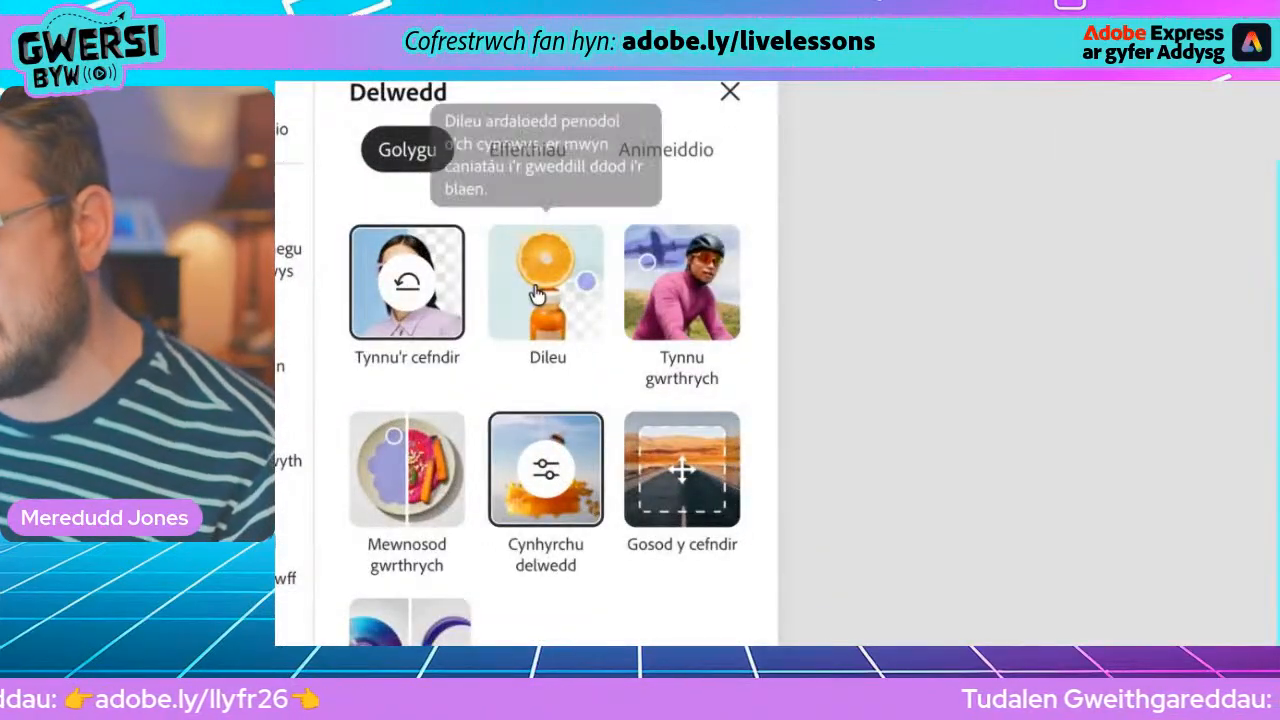
- Erase the scribbles beside the central boy using the "Dewis cyflym" eraser brush at size 40
click(537, 292)
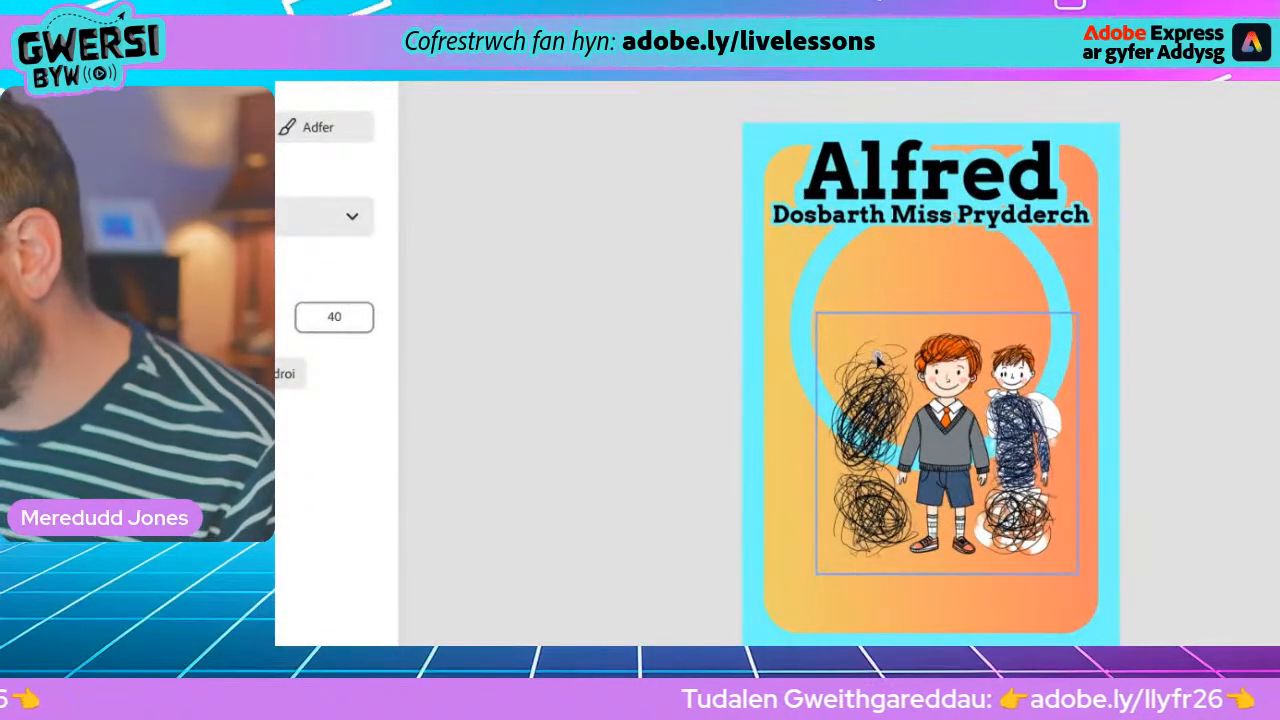
drag(873, 395, 852, 428)
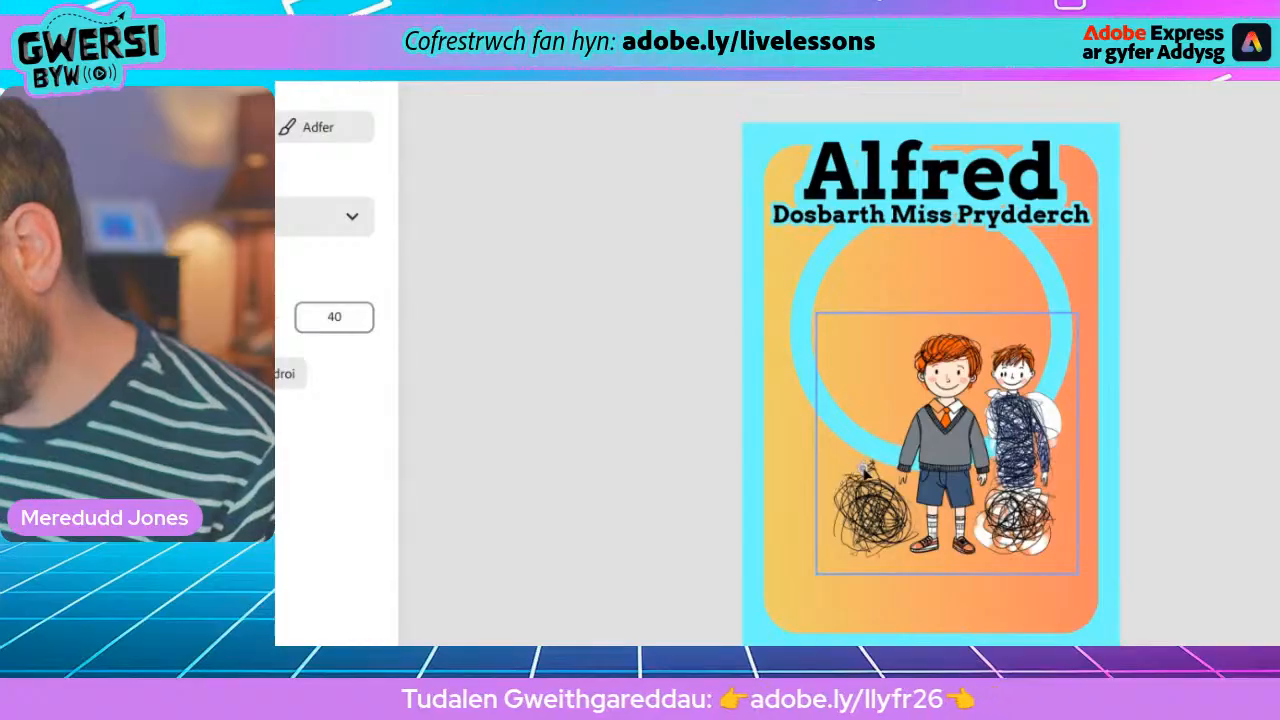
mouse_move(878, 497)
mouse_down()
mouse_move(900, 541)
mouse_move(866, 545)
mouse_up()
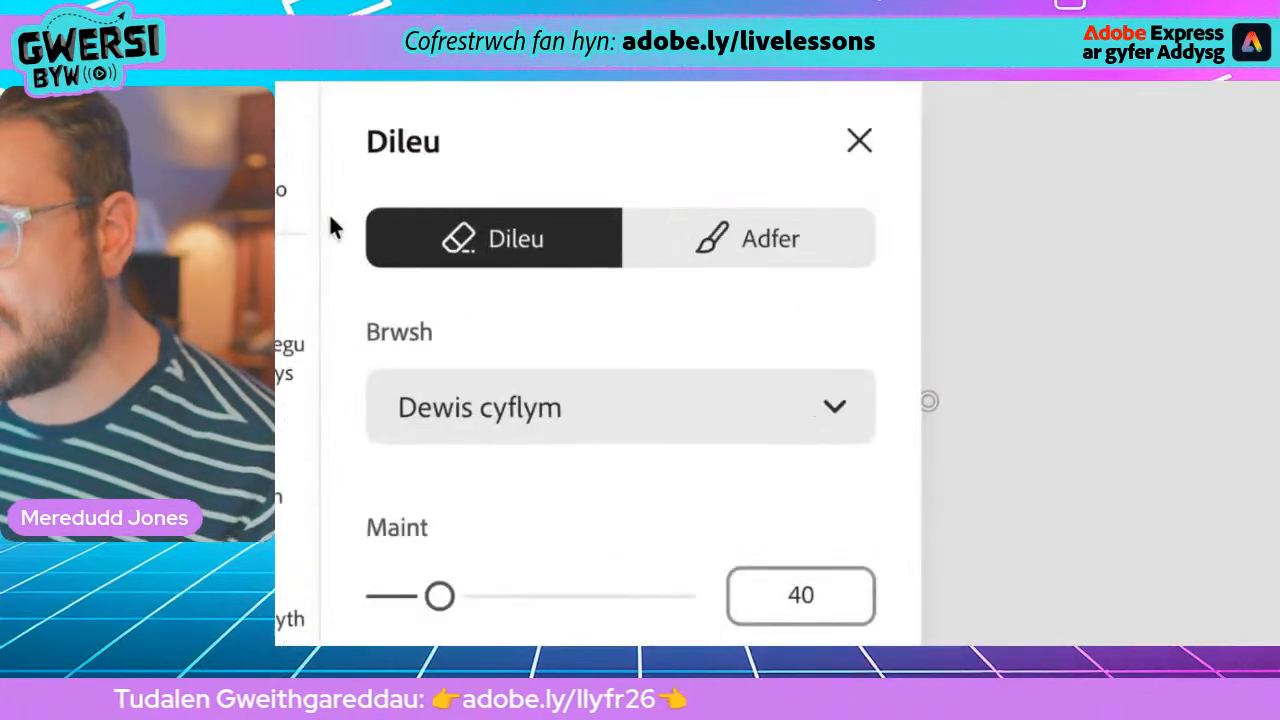
- Restore the central boy's missing parts with the brush at size 17, then apply the cut-out and deselect it
click(487, 226)
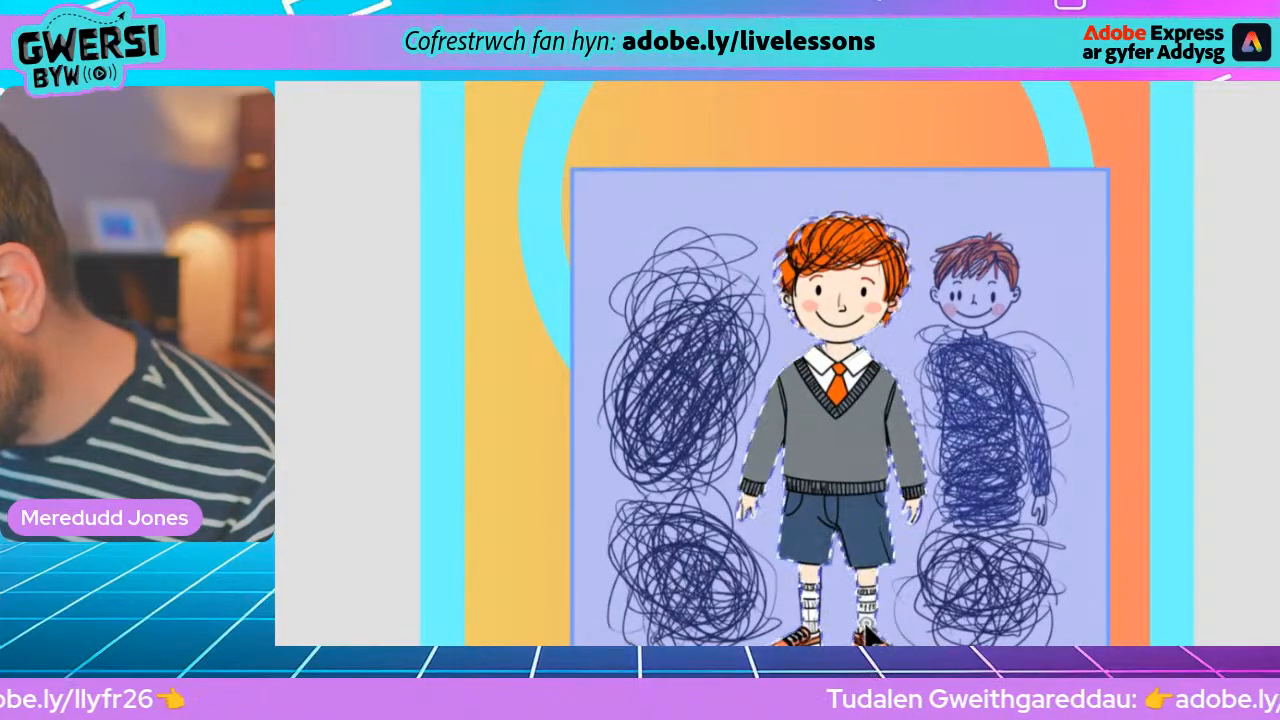
scroll(868, 632, down, 2)
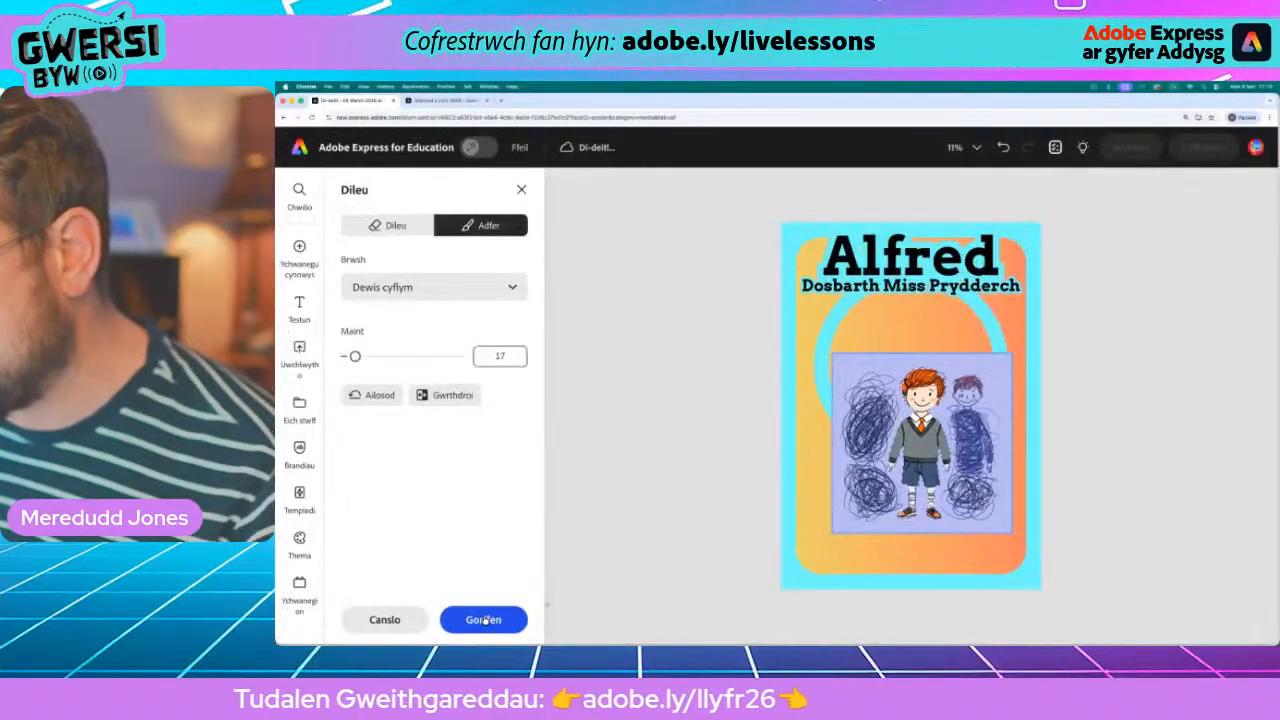
click(484, 619)
click(771, 551)
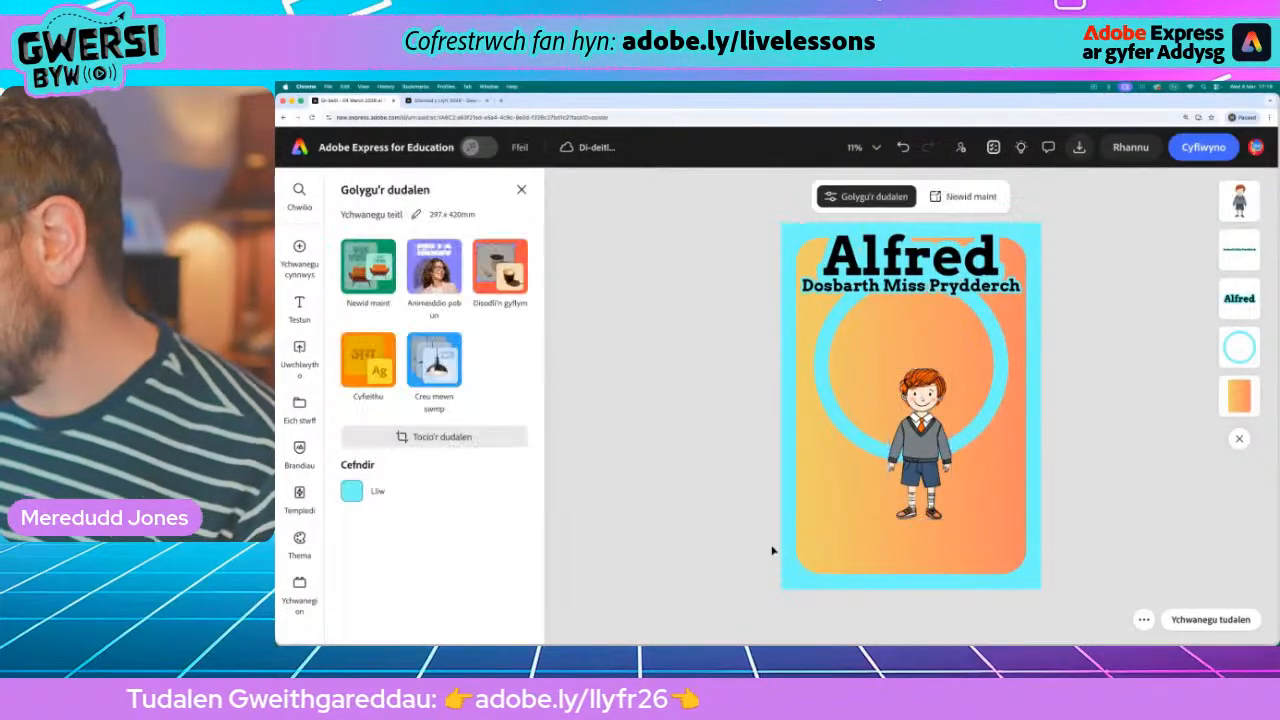
- Move the cut-out boy up into the blue circle frame, enlarge him slightly and centre him below the class title
drag(918, 454, 920, 385)
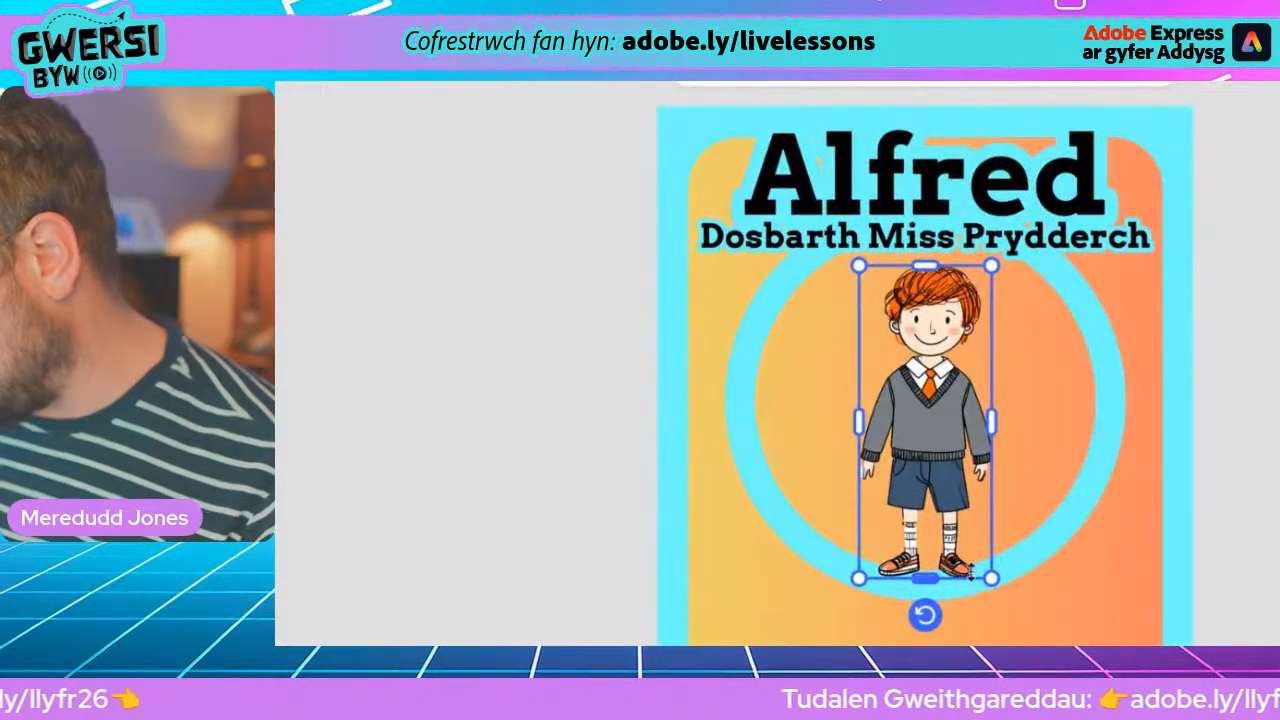
drag(858, 265, 852, 254)
drag(930, 338, 932, 341)
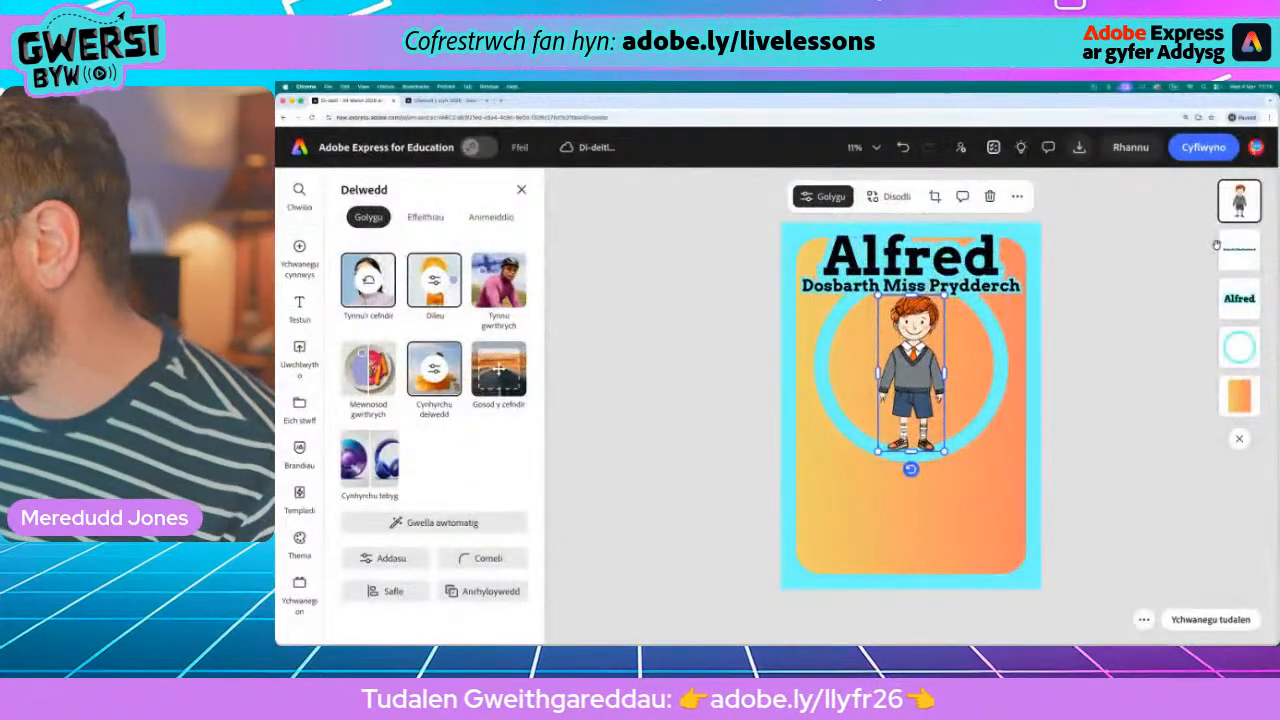
- Move the boy's layer beneath the blue circle frame, directly above the orange gradient panel
drag(1225, 215, 1211, 354)
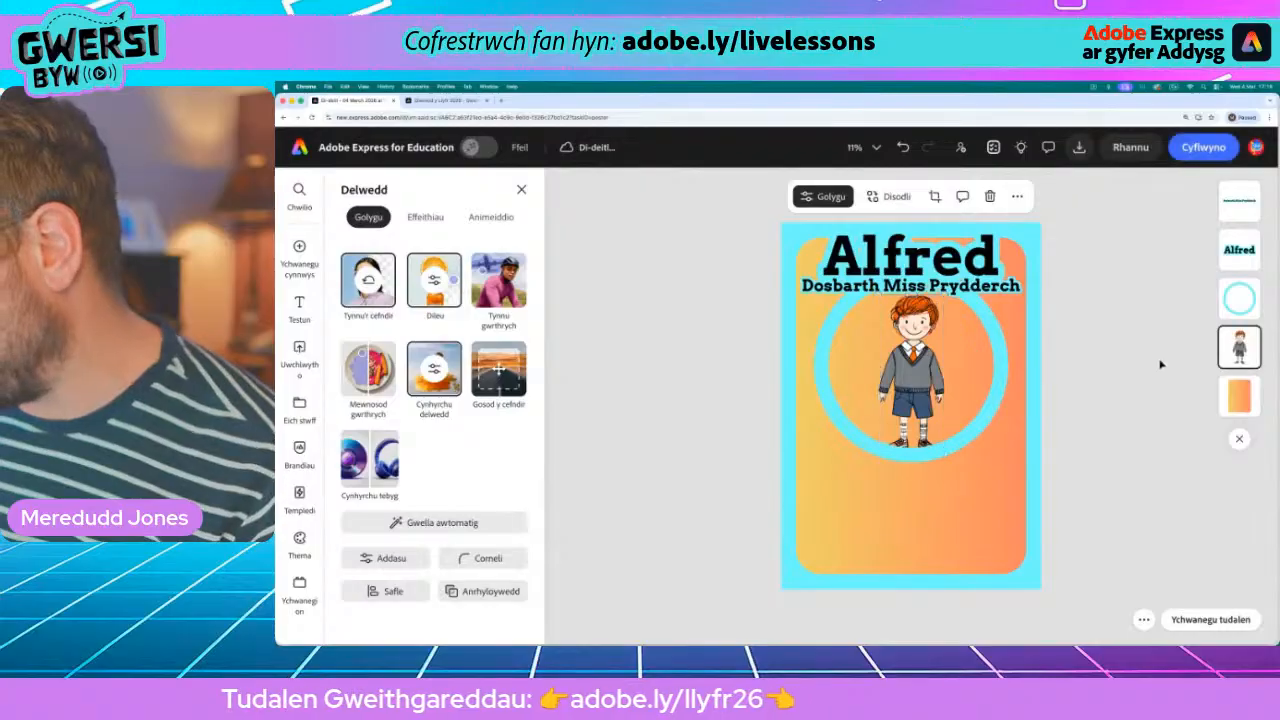
click(1145, 364)
click(978, 430)
drag(1008, 462, 1147, 601)
key(super+z)
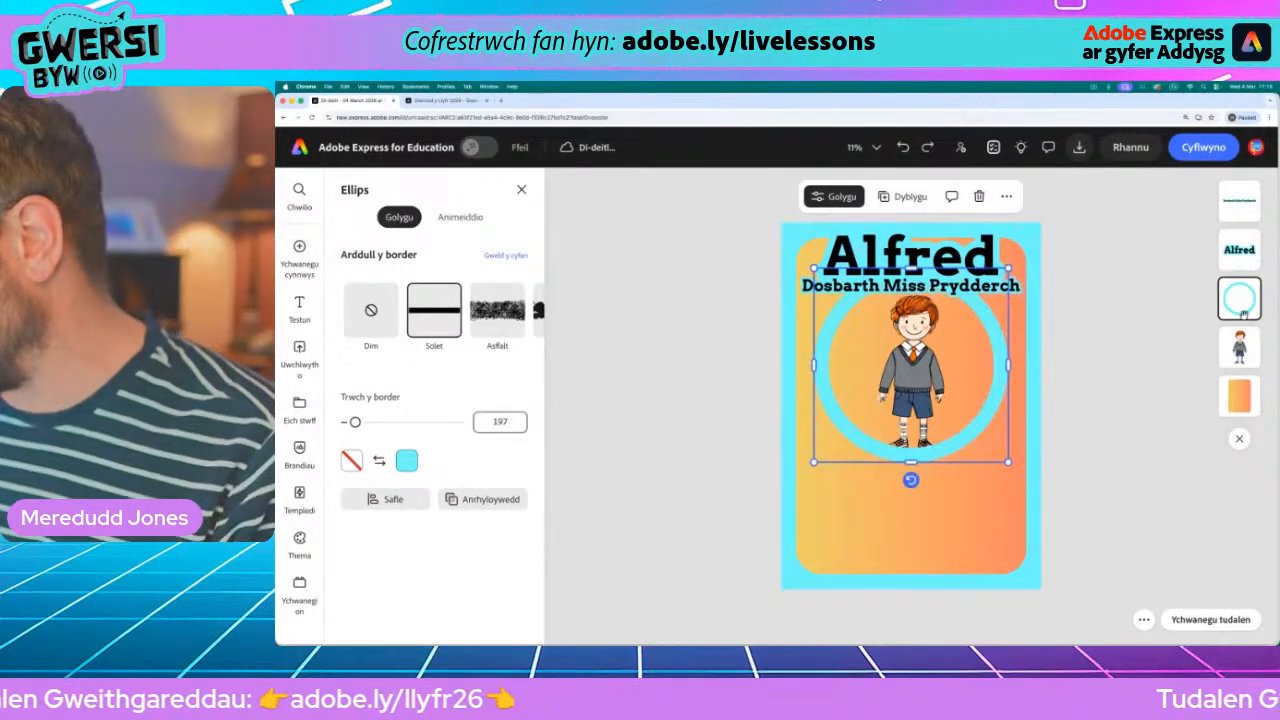
- Enlarge the boy proportionally until his feet reach the card's lower edge, and centre him below the class title
click(1237, 355)
drag(944, 452, 1055, 567)
drag(962, 487, 930, 487)
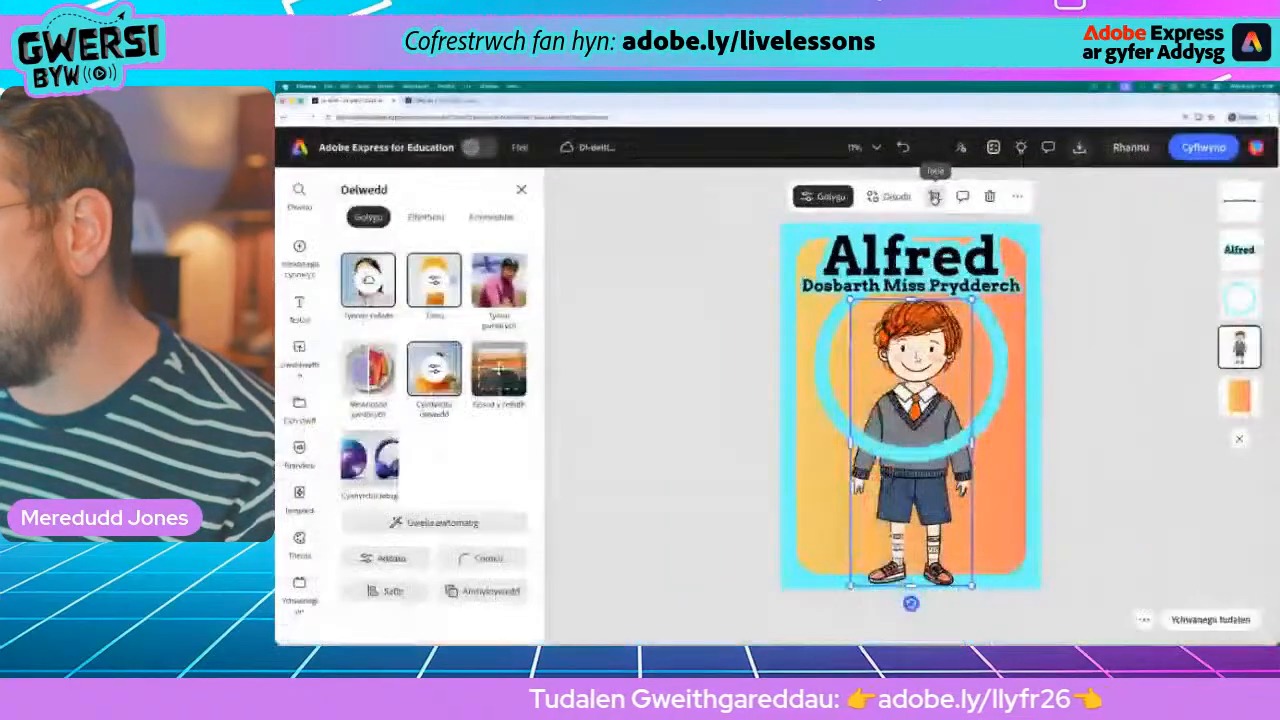
- Crop the boy's picture to a circle roughly matching the blue frame, keeping his head and upper body
click(935, 197)
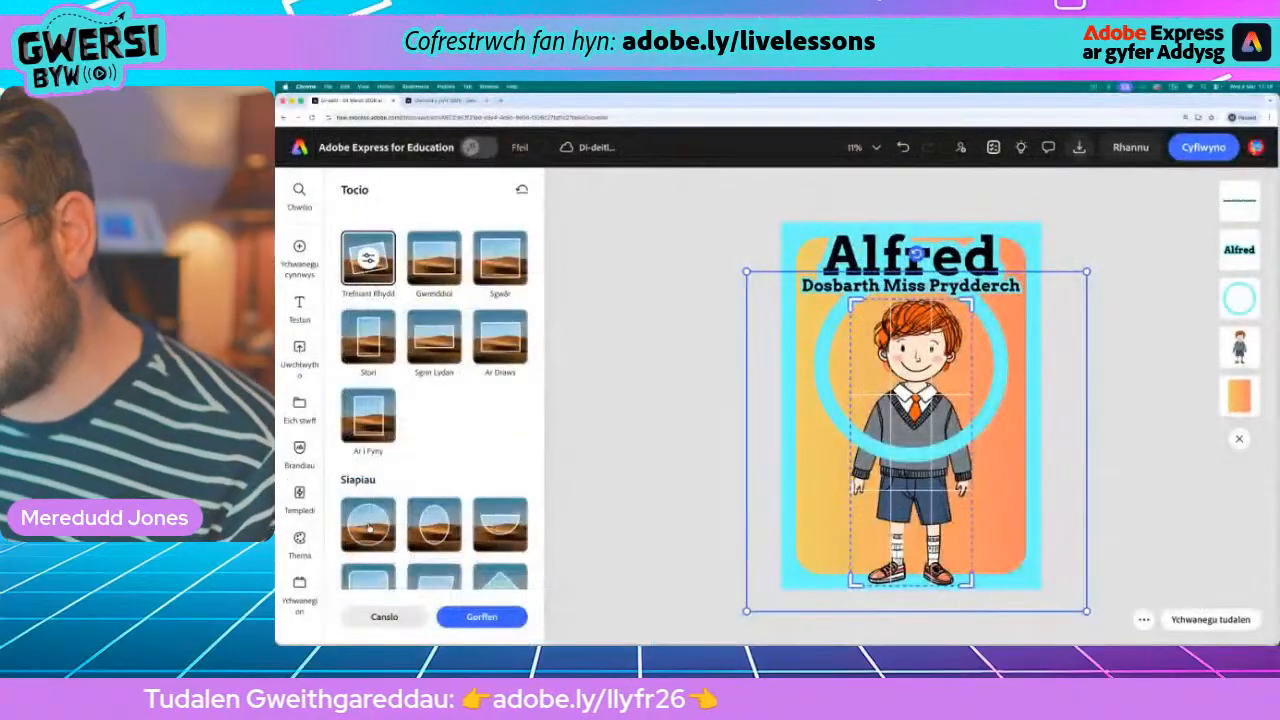
click(369, 527)
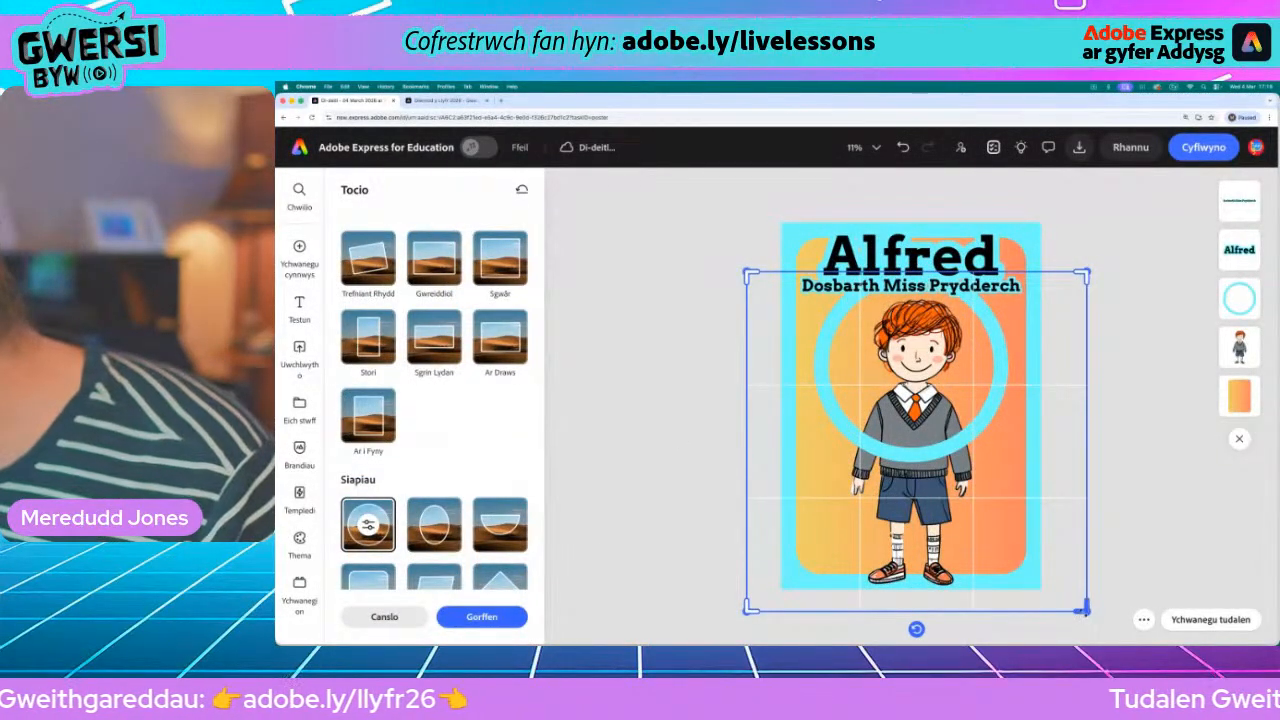
drag(1082, 608, 931, 458)
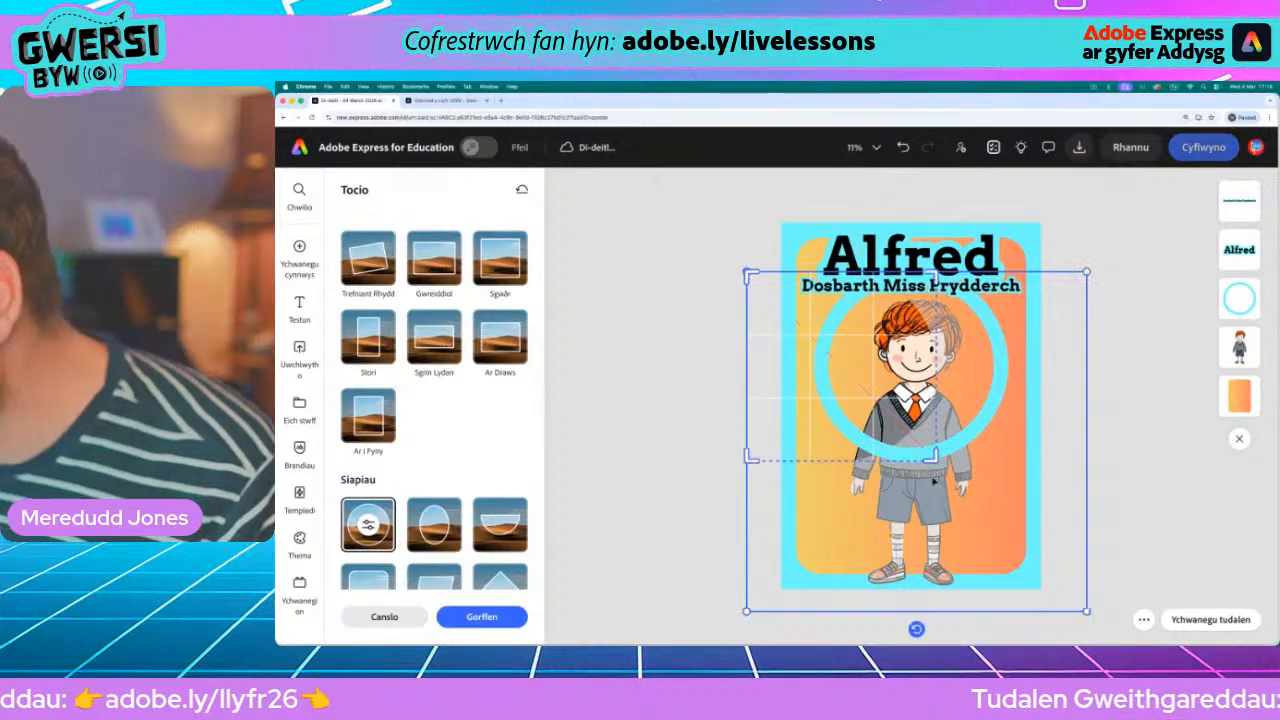
mouse_move(849, 410)
mouse_down()
mouse_move(920, 391)
mouse_move(869, 395)
mouse_up()
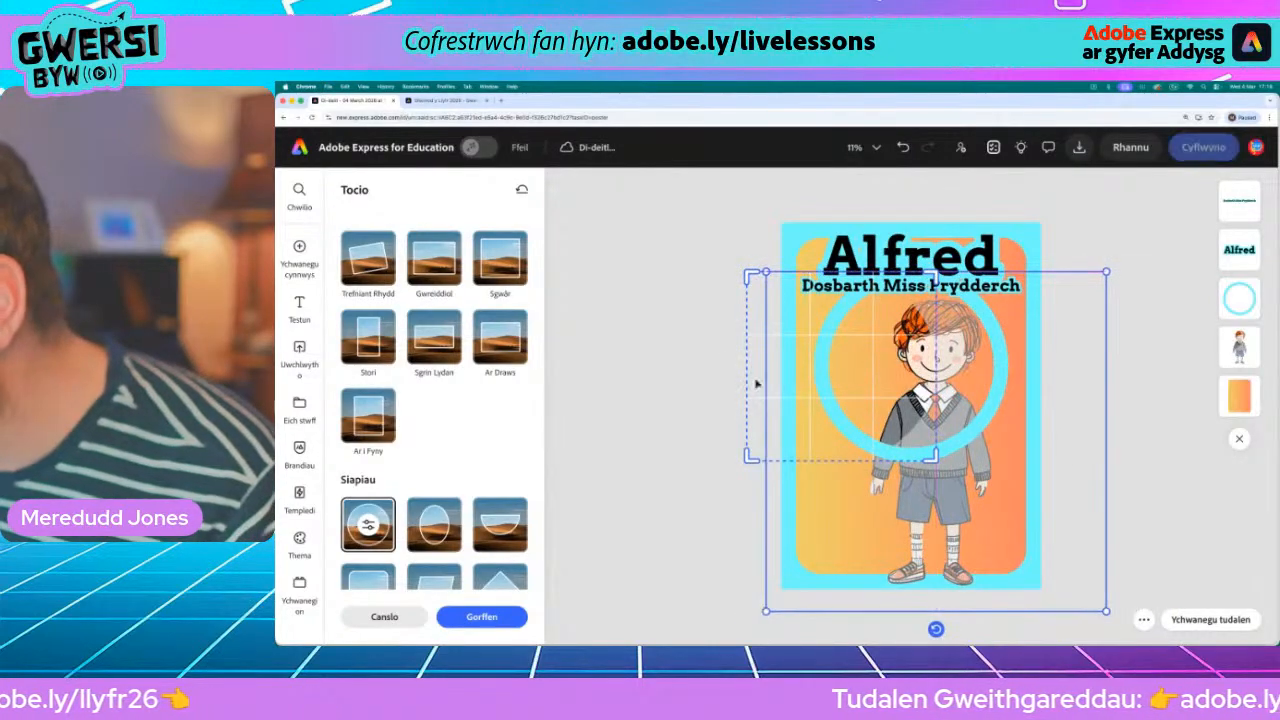
drag(942, 456, 922, 460)
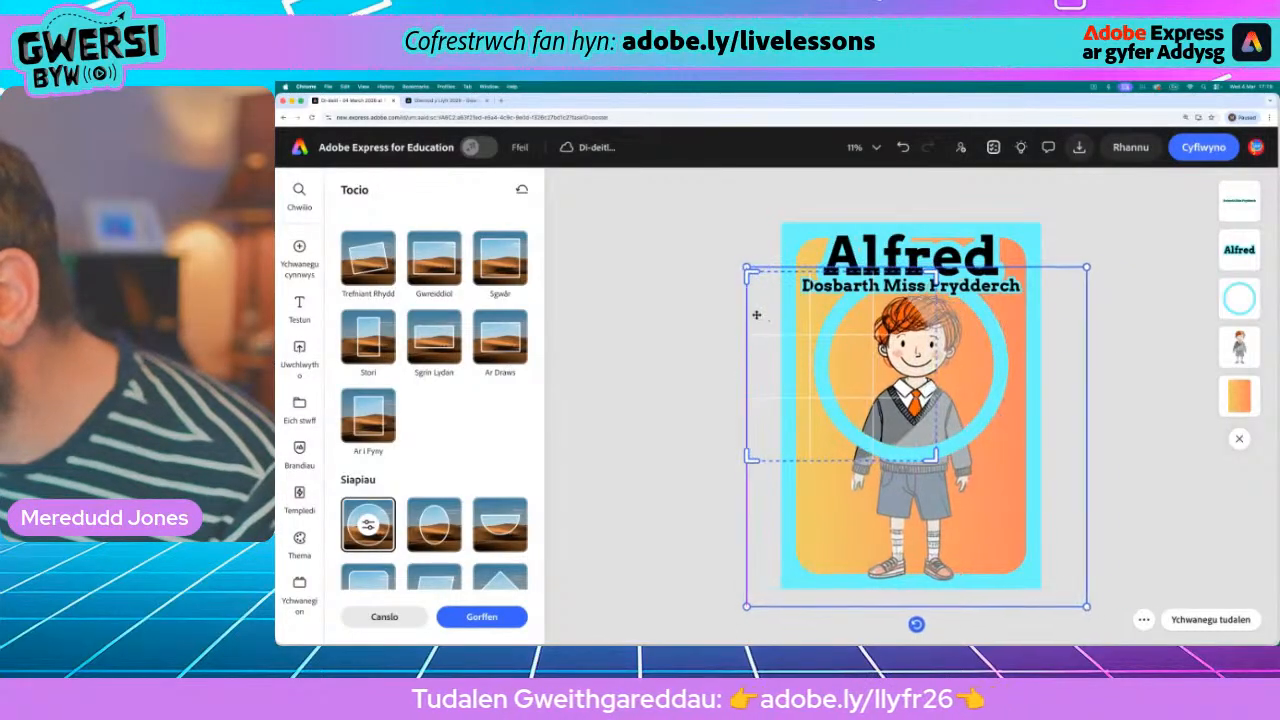
drag(931, 378, 997, 378)
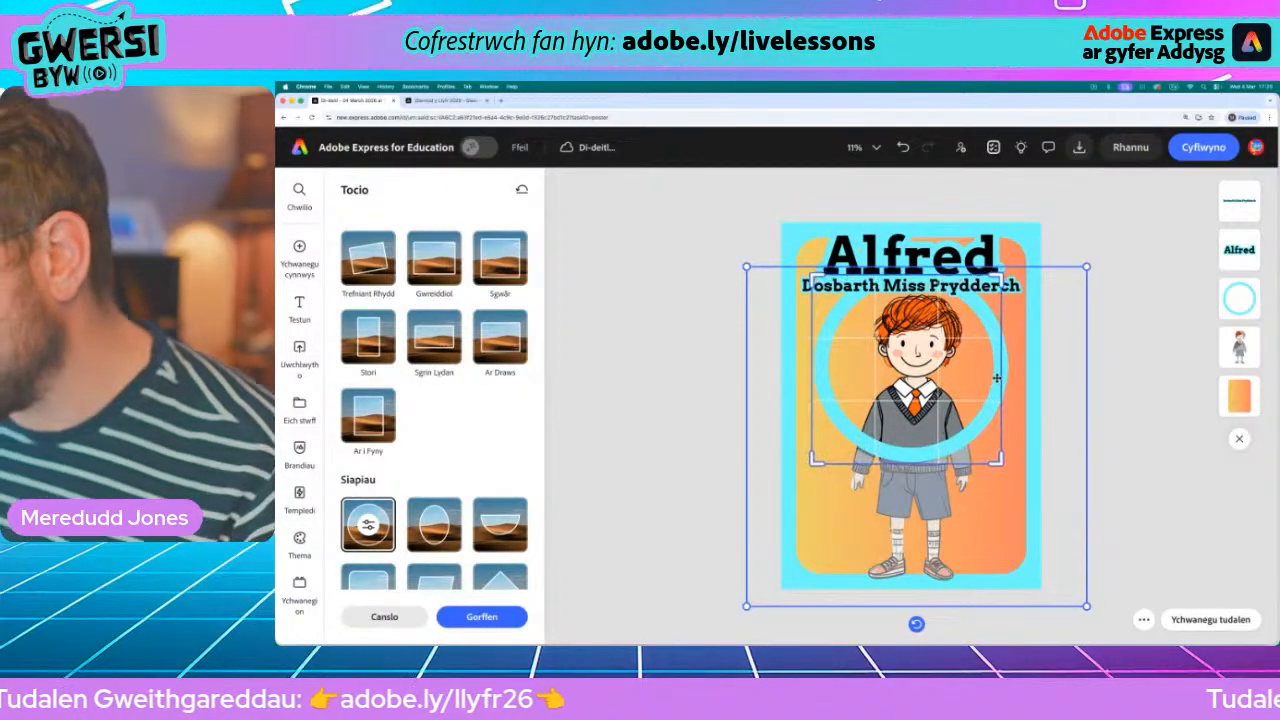
click(610, 332)
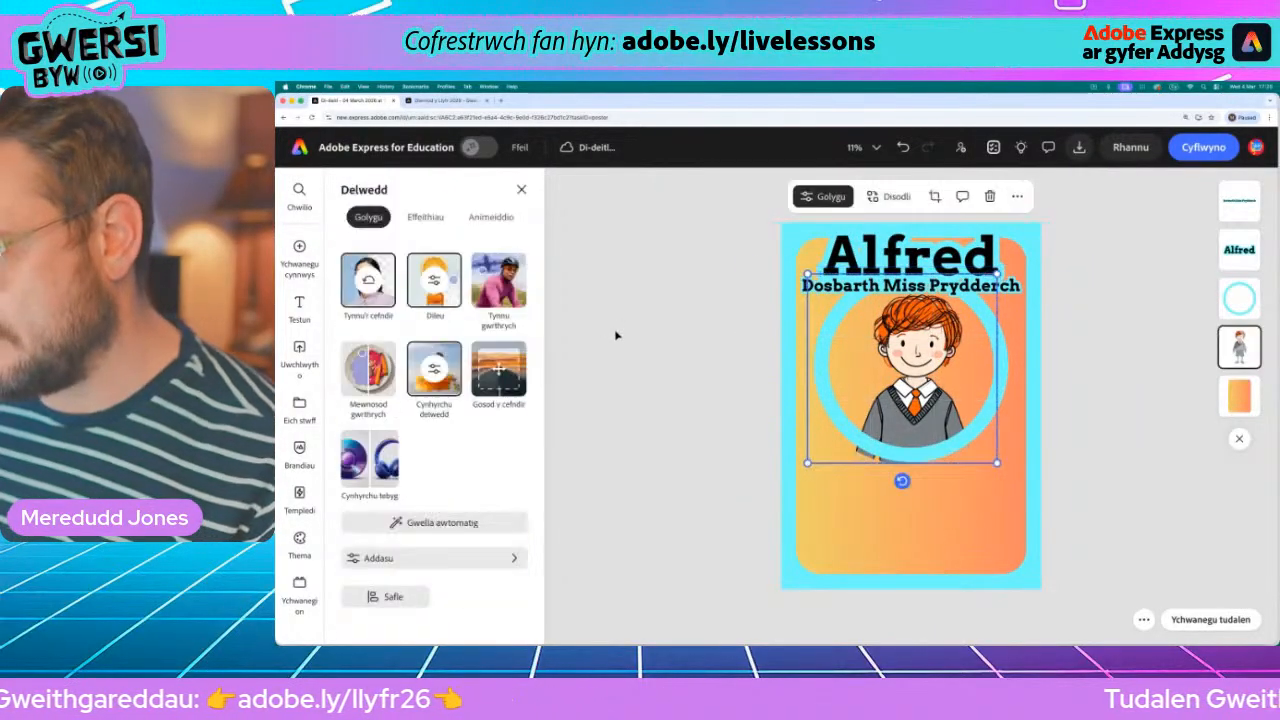
- Nudge the cropped boy up inside the blue frame so nothing sticks out below the ring, and deselect him
click(664, 378)
click(925, 385)
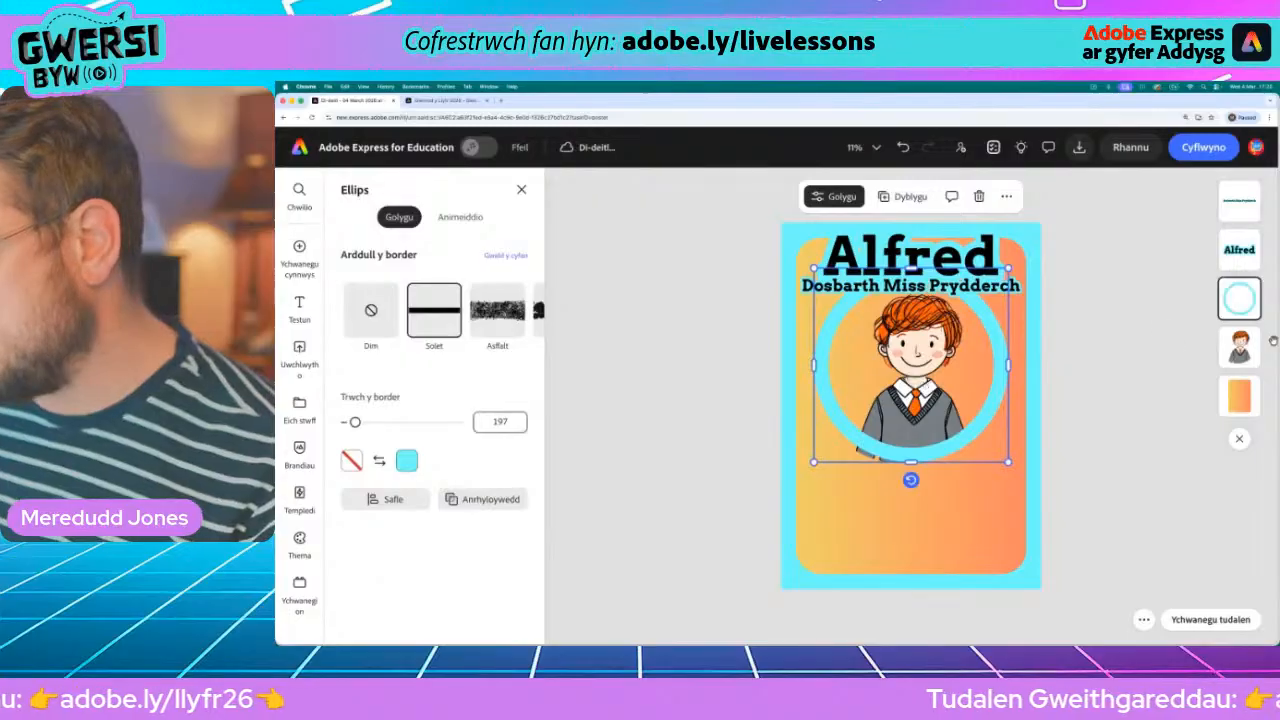
click(838, 460)
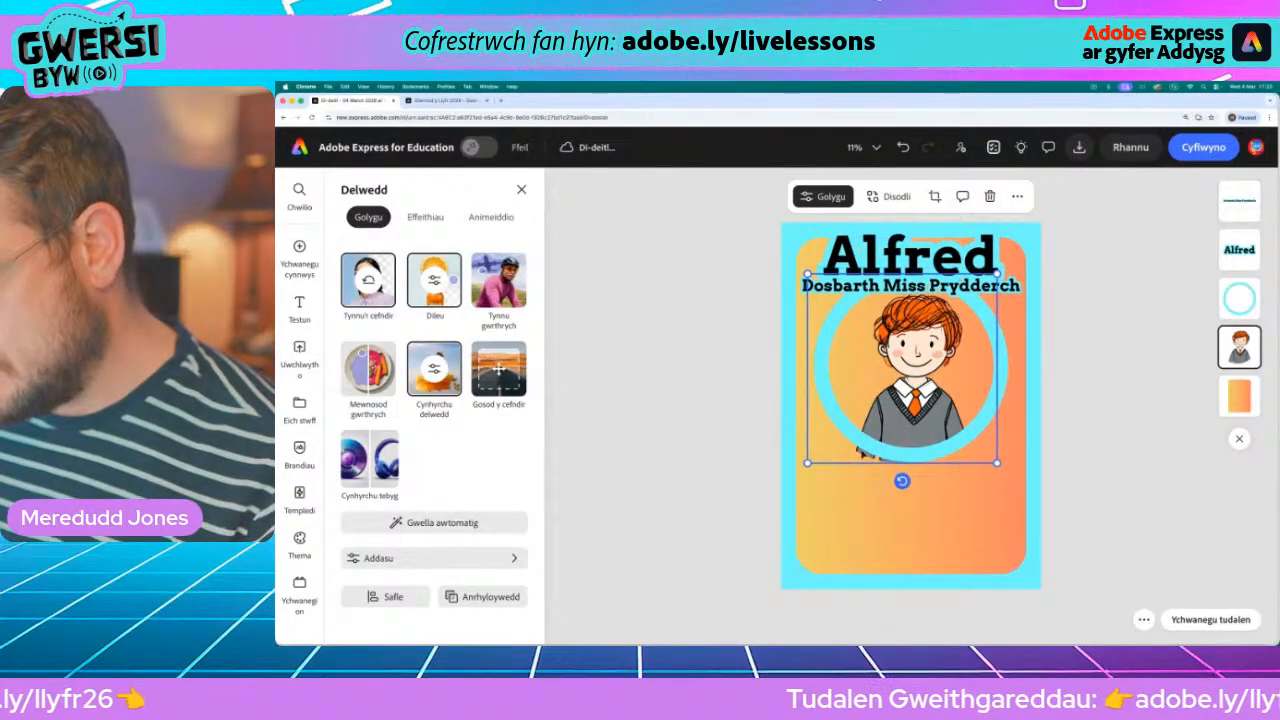
drag(838, 459, 841, 447)
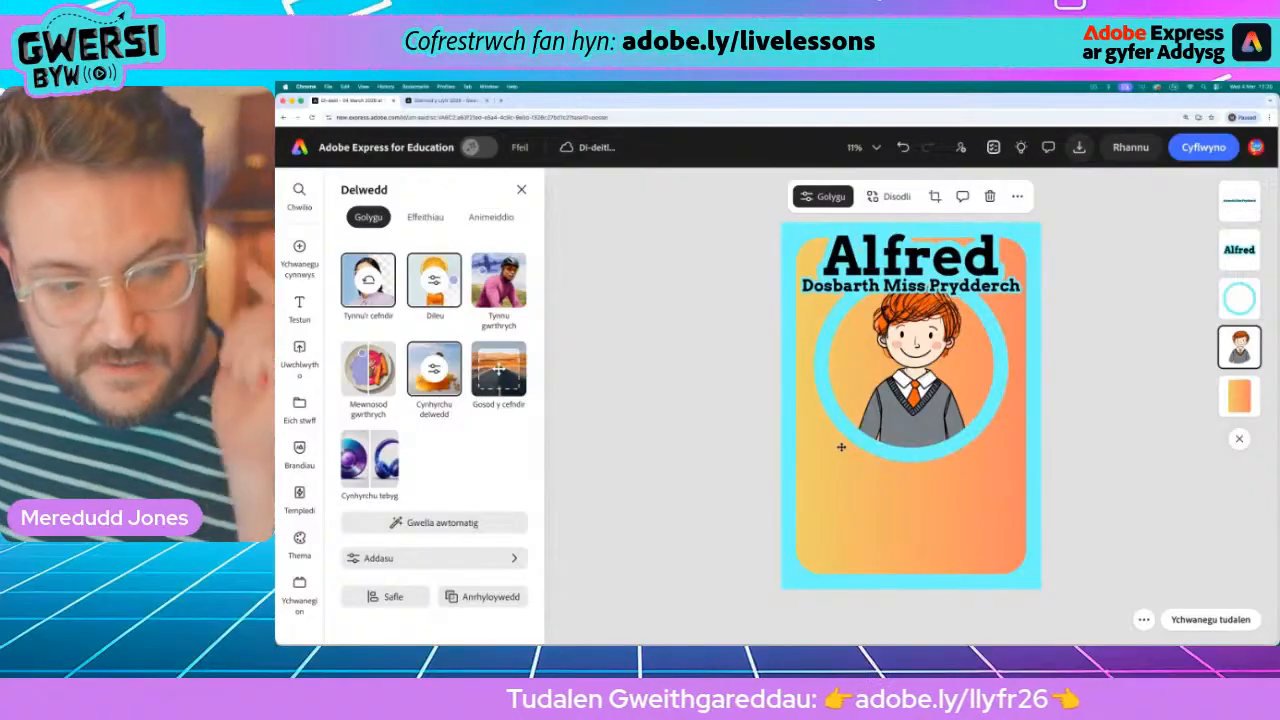
drag(841, 447, 835, 447)
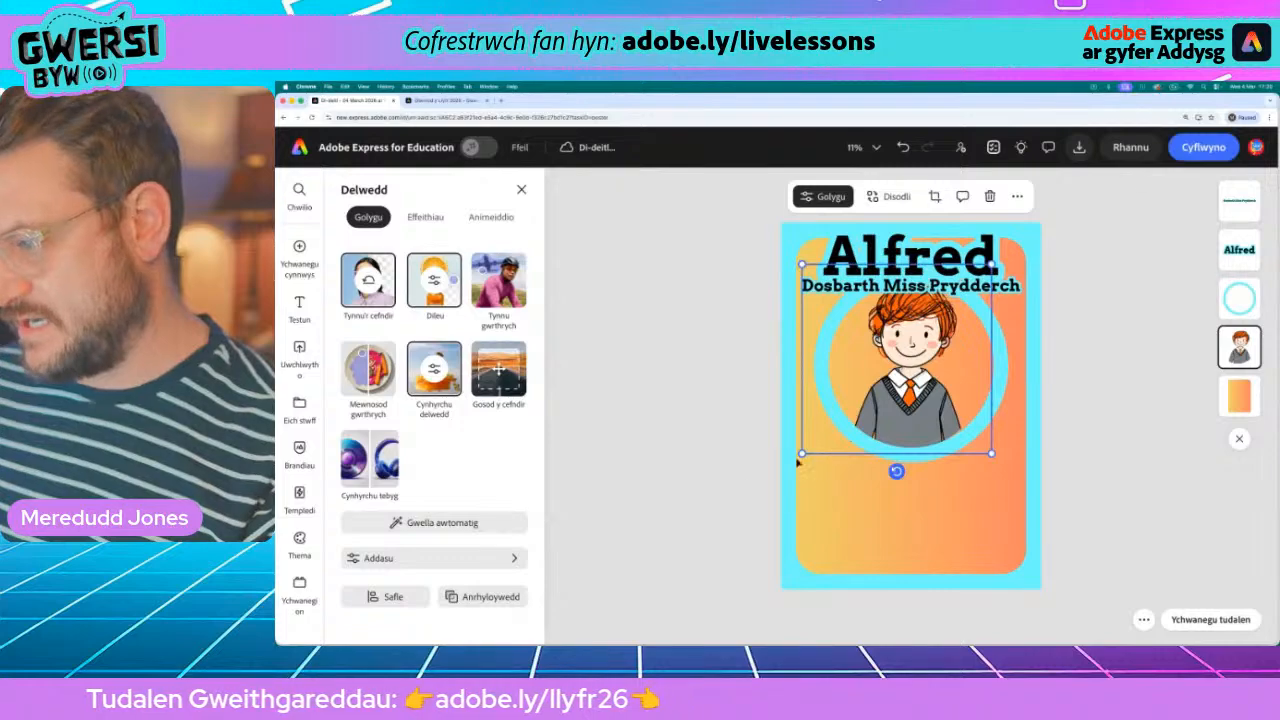
click(757, 451)
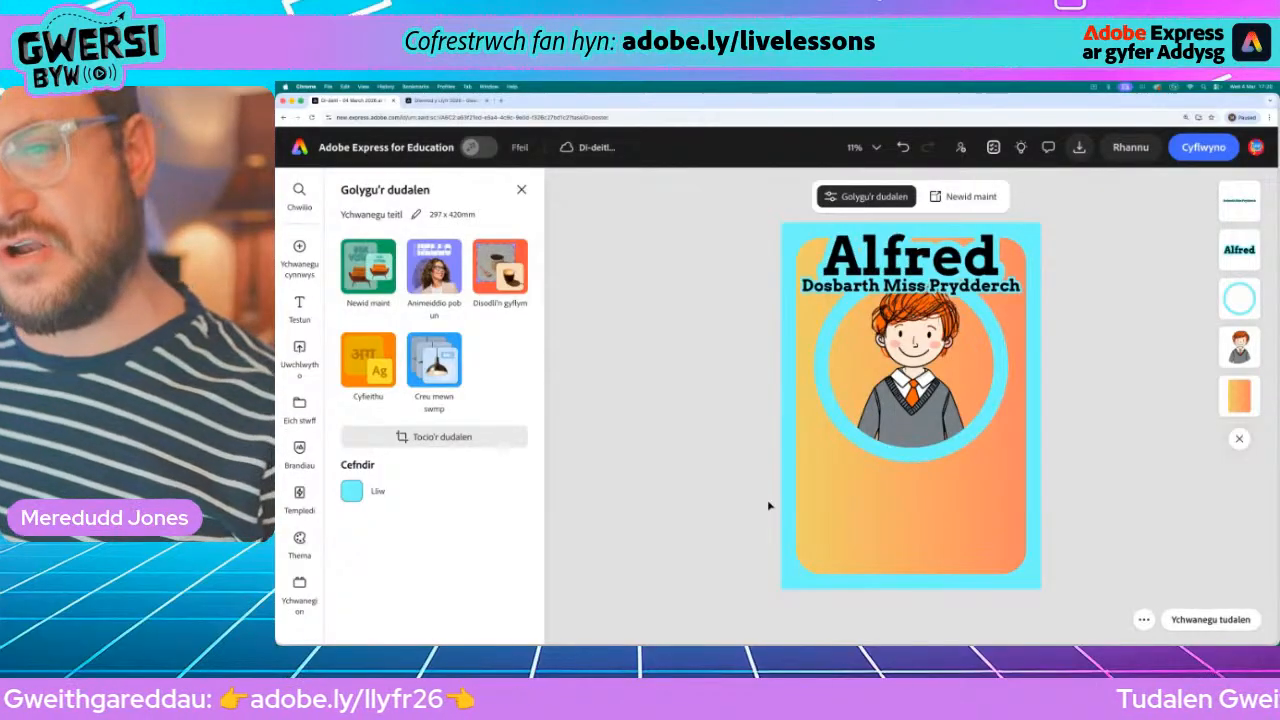
- Search the media library for "classroom" and show all matching photos
click(302, 262)
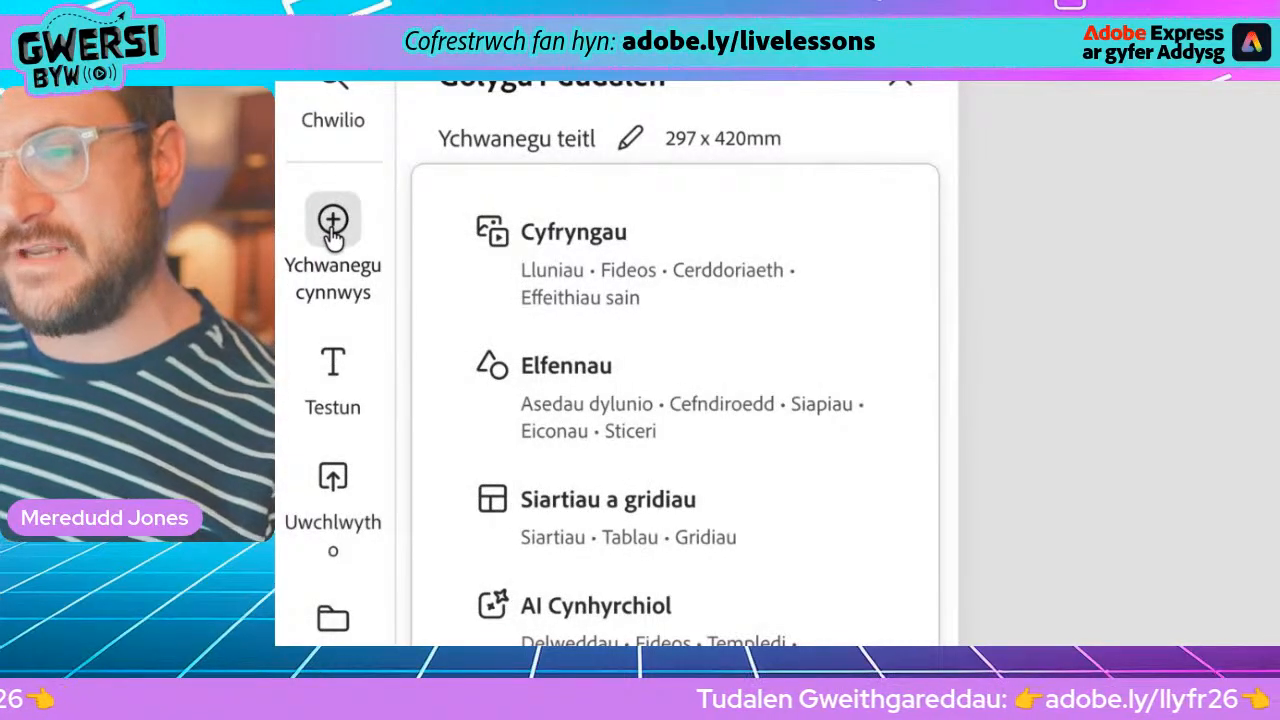
click(549, 255)
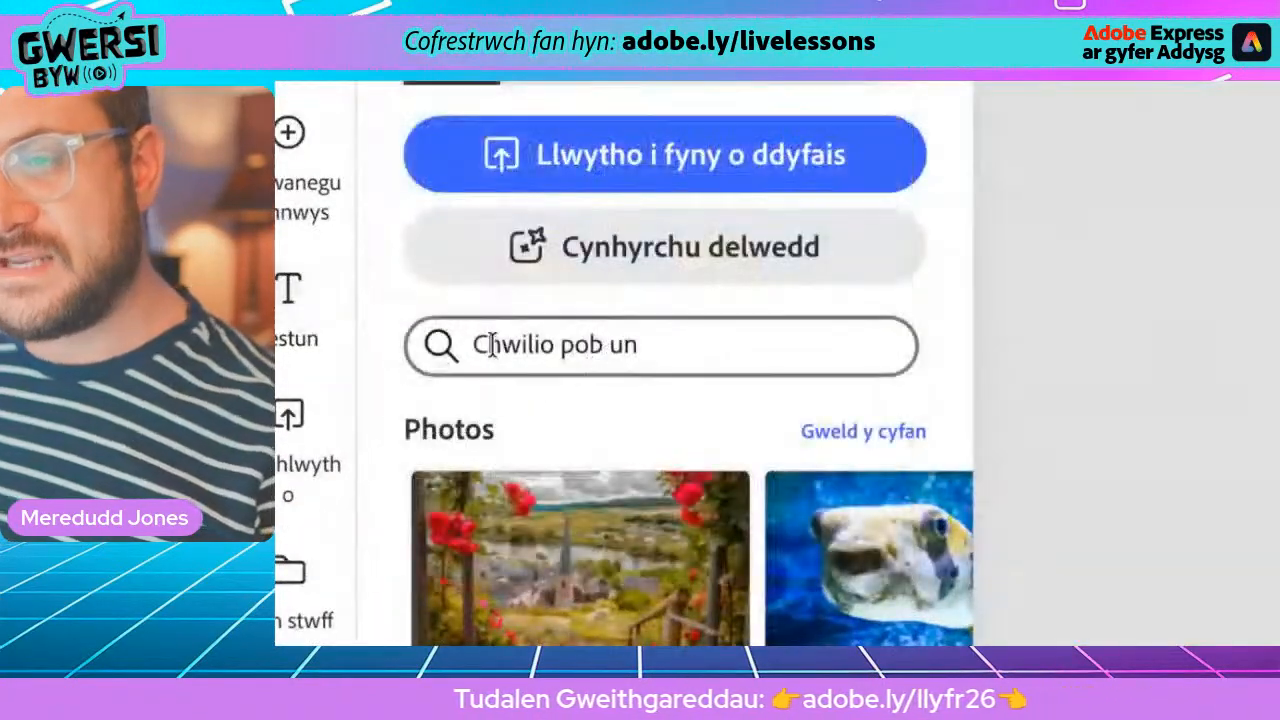
click(372, 323)
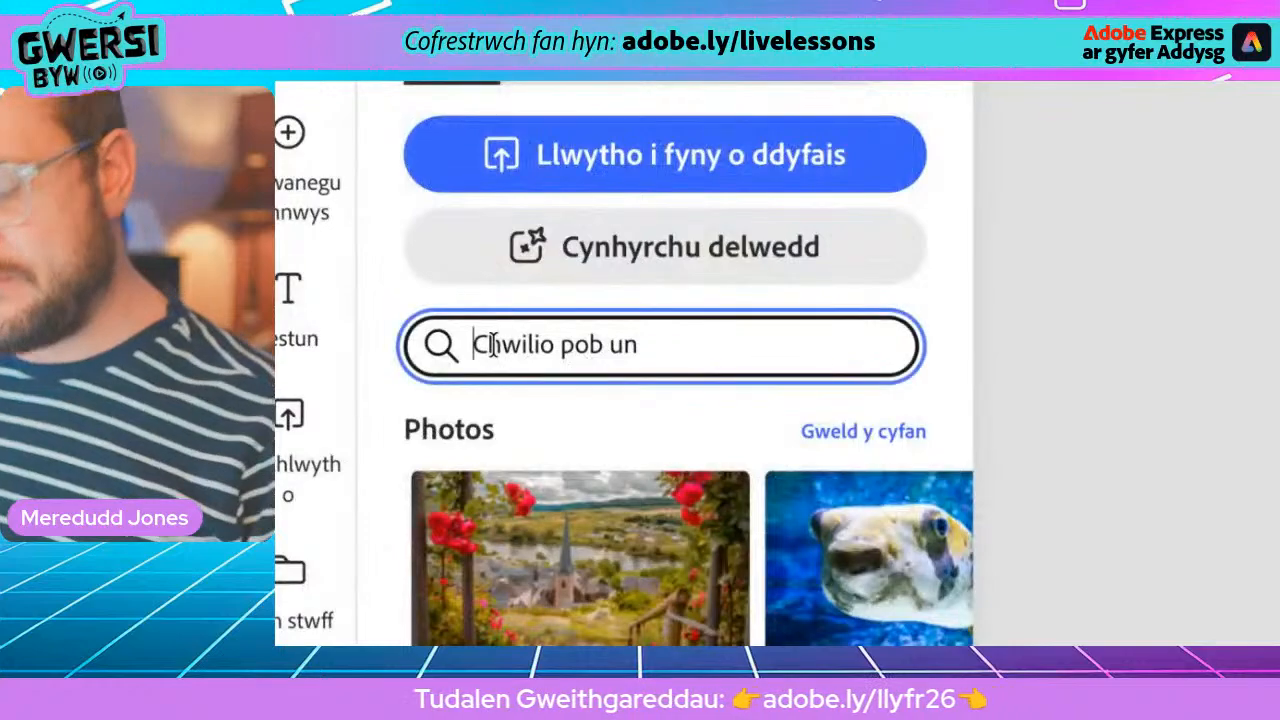
text(classroom)
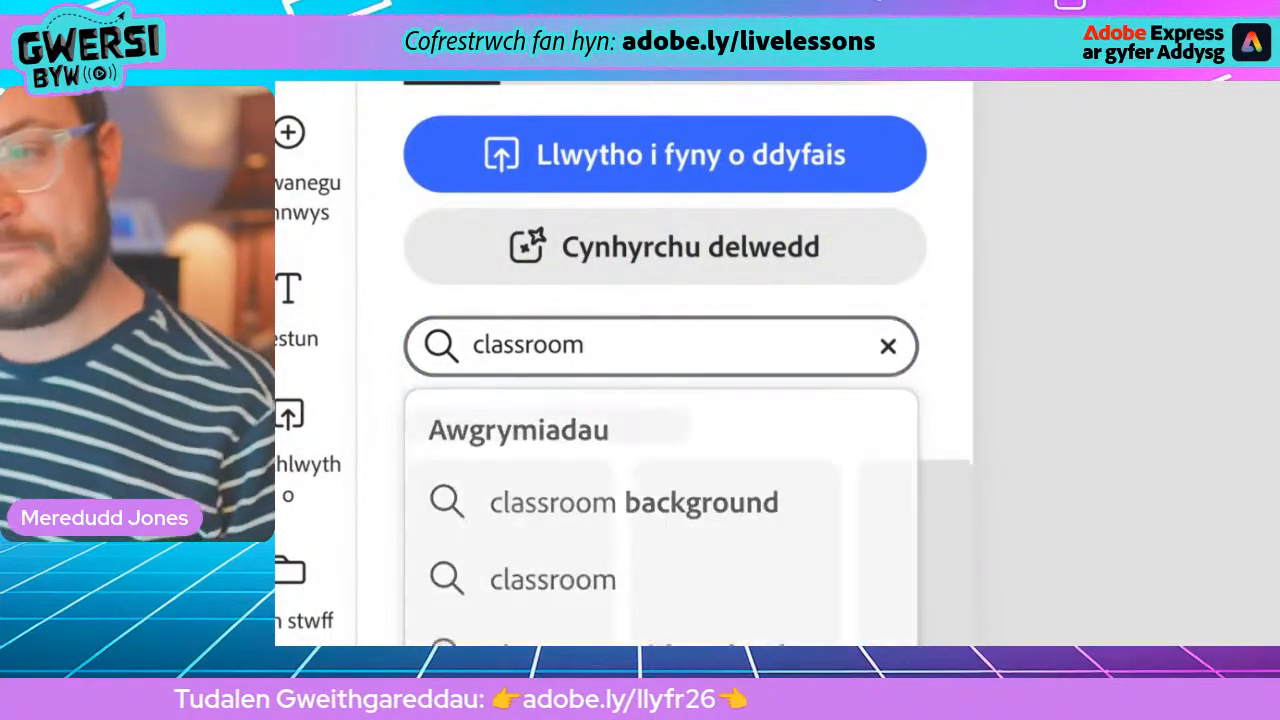
key(Return)
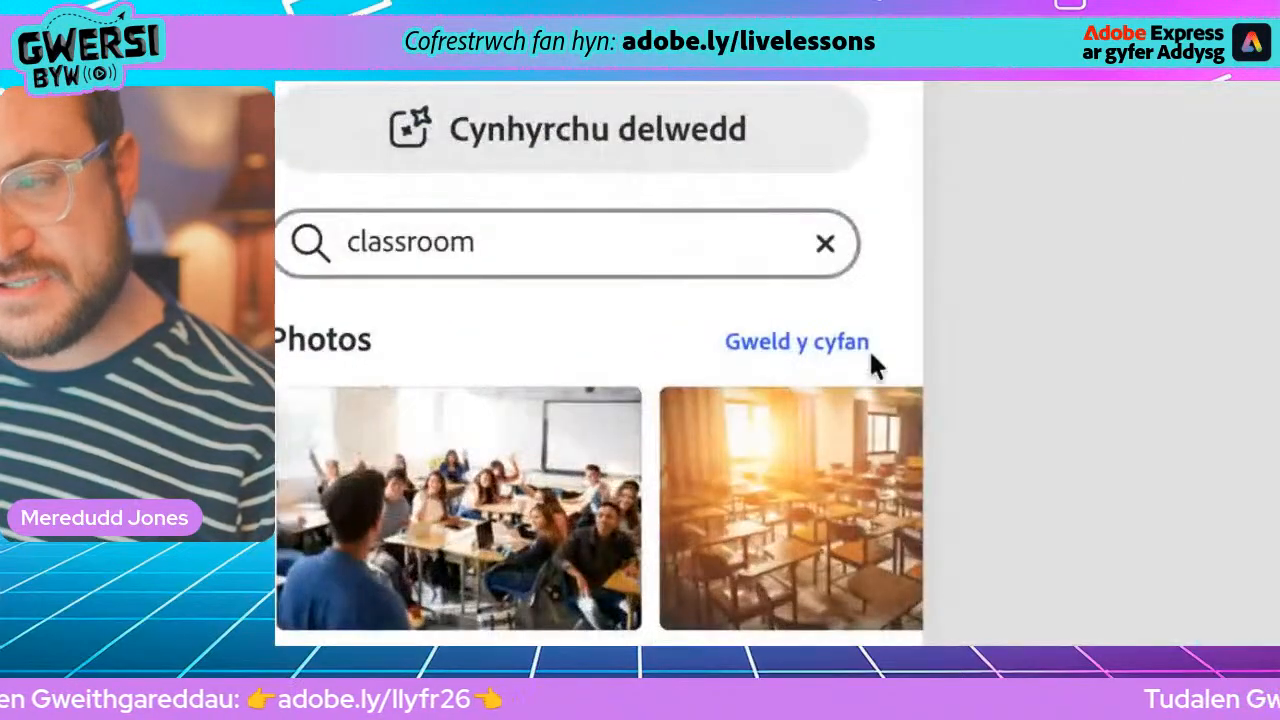
click(505, 354)
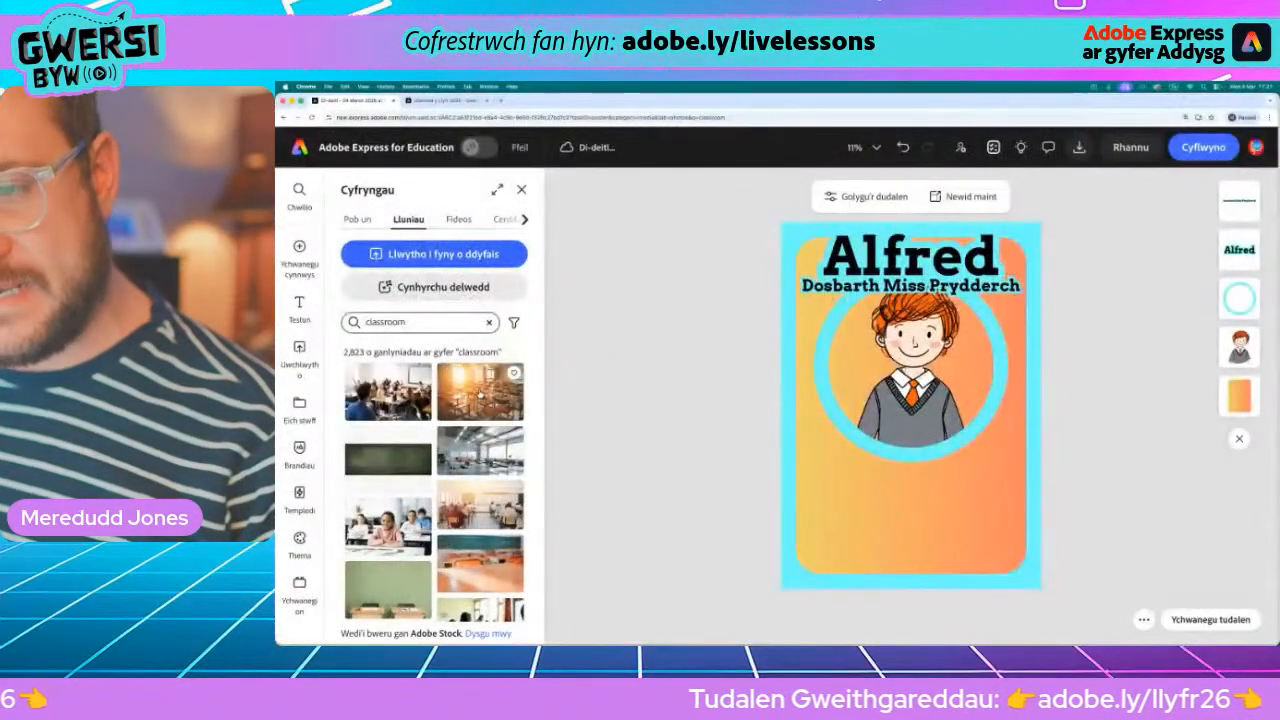
- Insert the sunlit empty classroom photo, enlarge it to cover the circle frame and move its layer beneath the frame
click(767, 305)
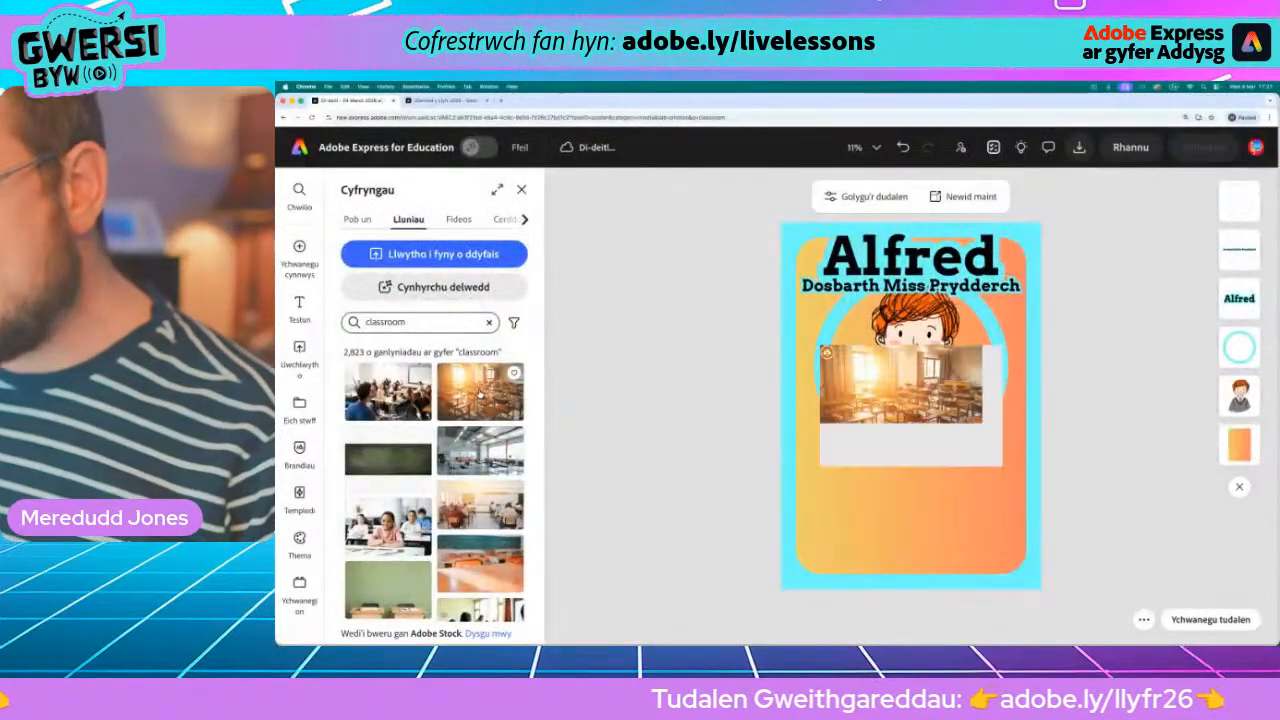
drag(946, 420, 938, 366)
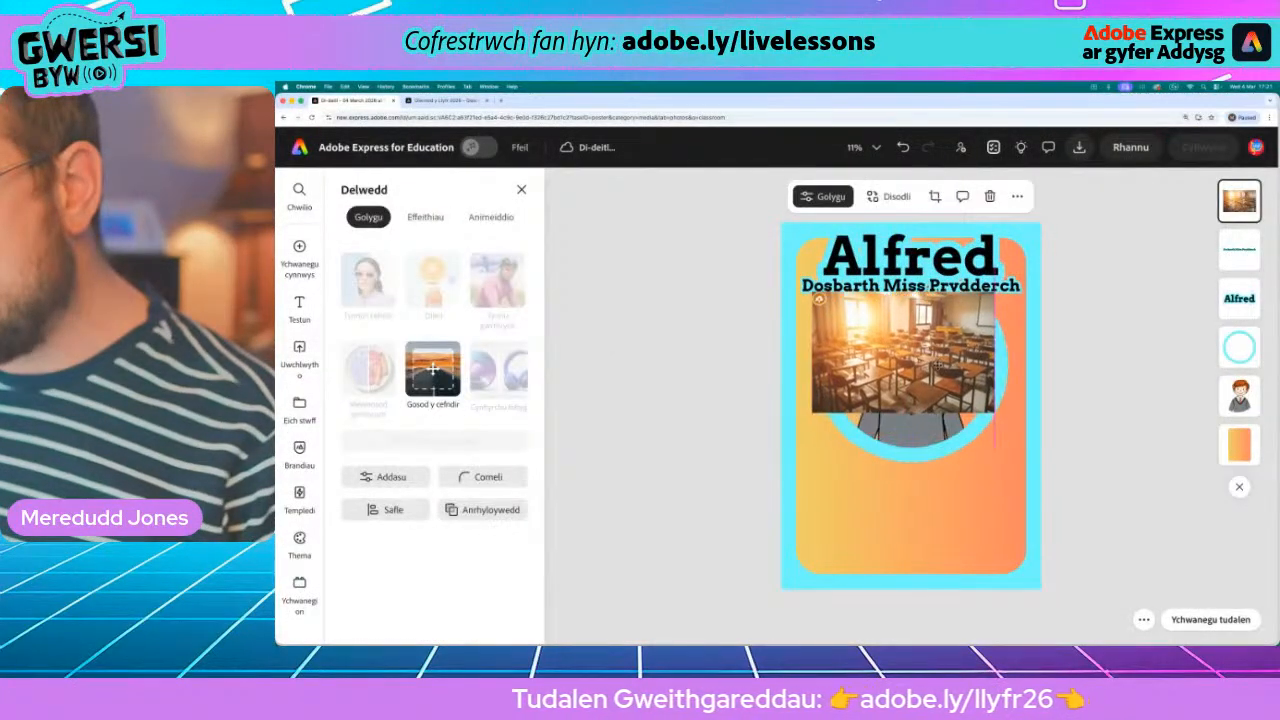
drag(995, 412, 1055, 453)
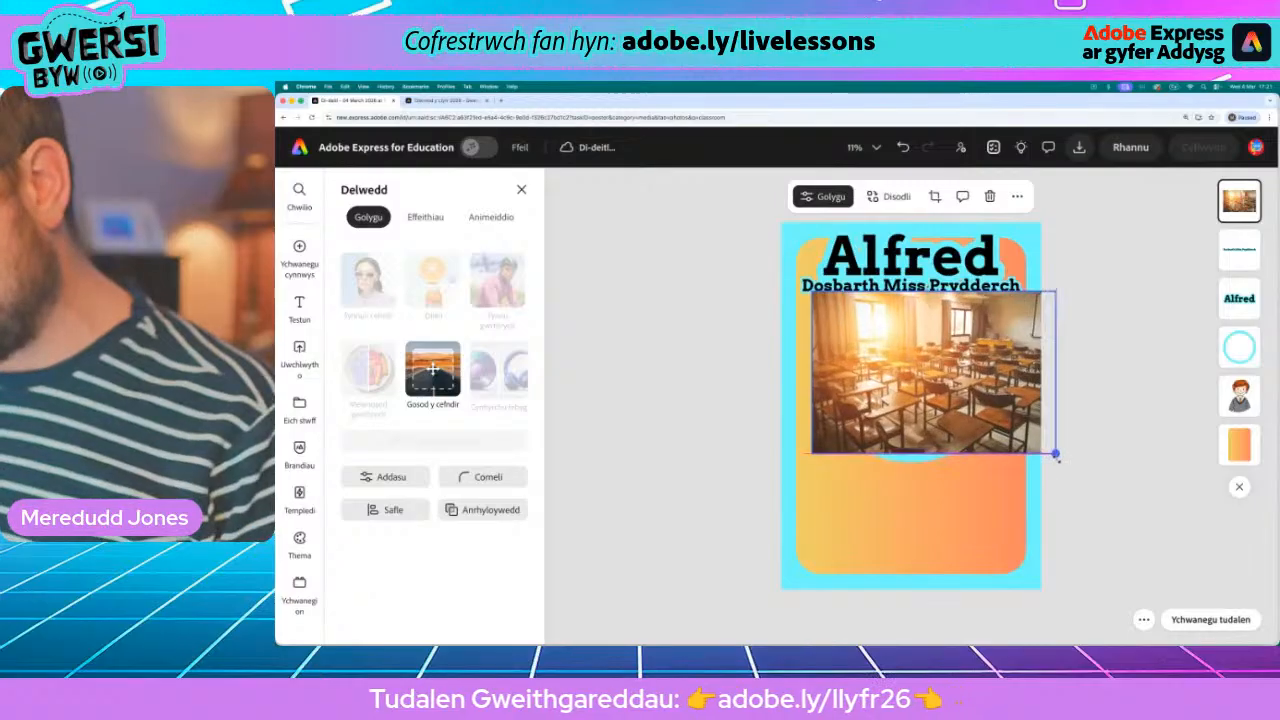
drag(948, 400, 915, 401)
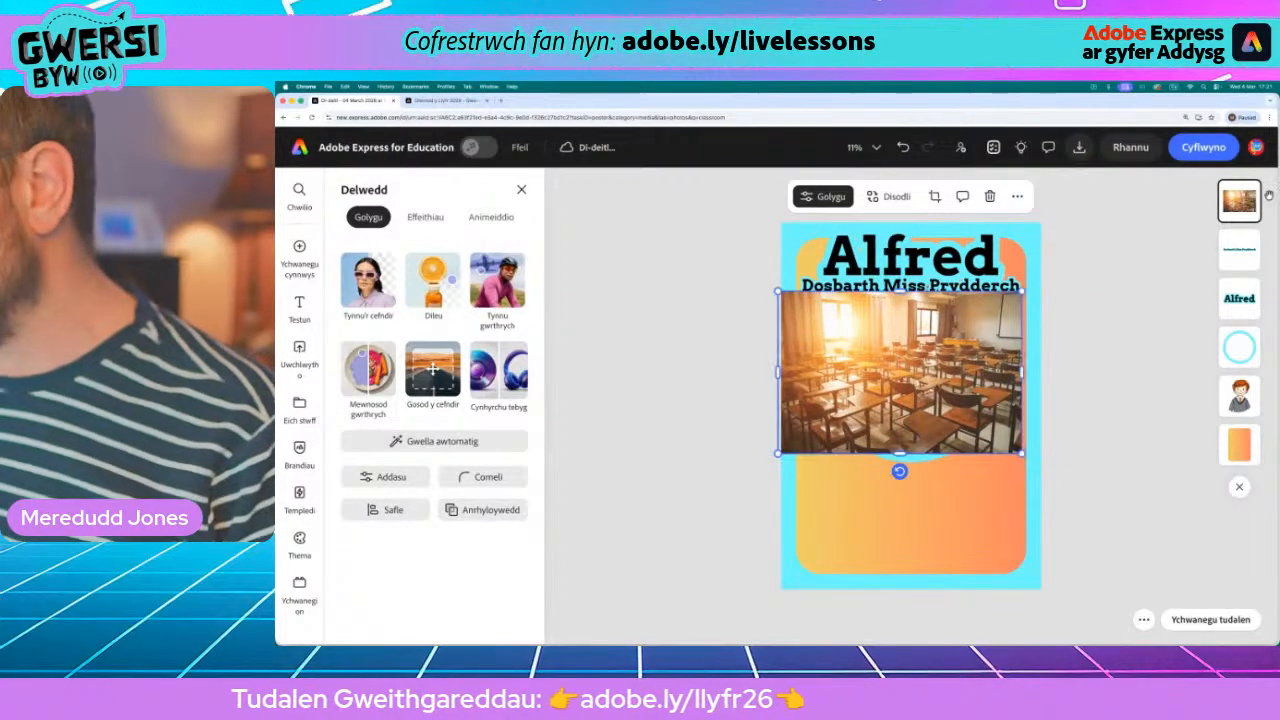
drag(1239, 201, 1222, 349)
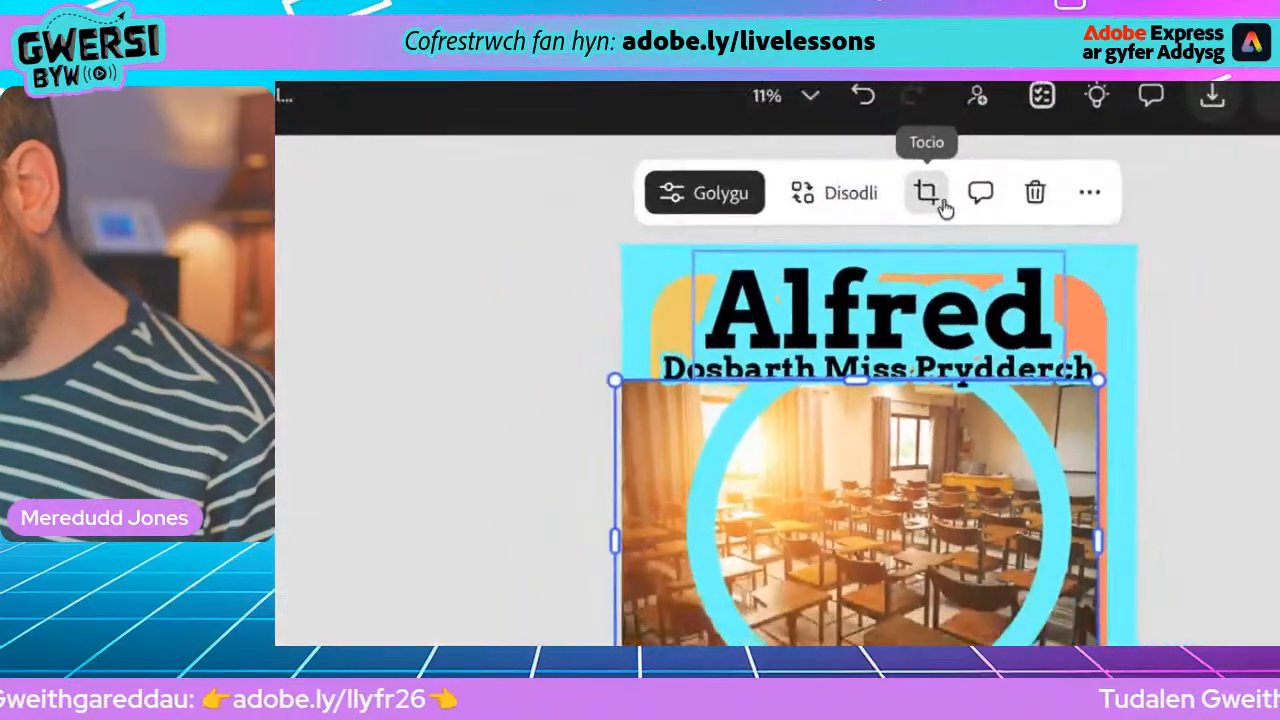
drag(1098, 380, 1105, 347)
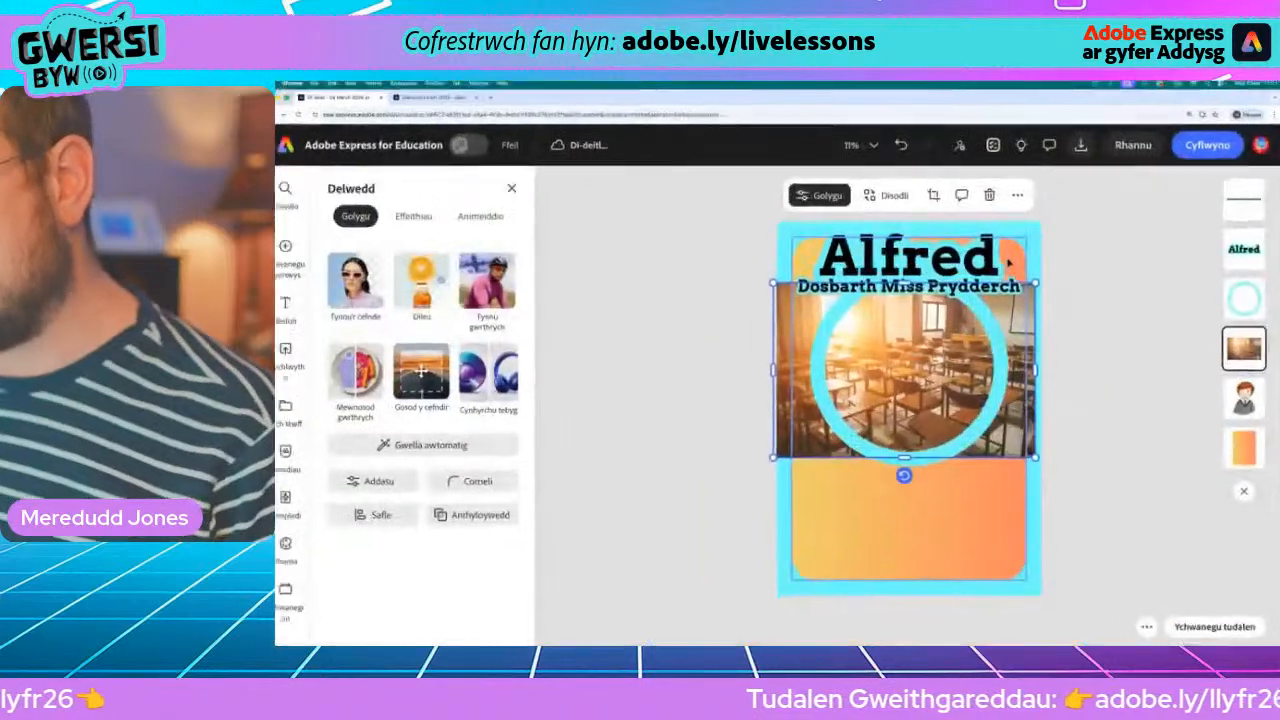
- Crop the classroom photo to a circle fitted inside the blue frame and move its layer behind the boy
click(927, 193)
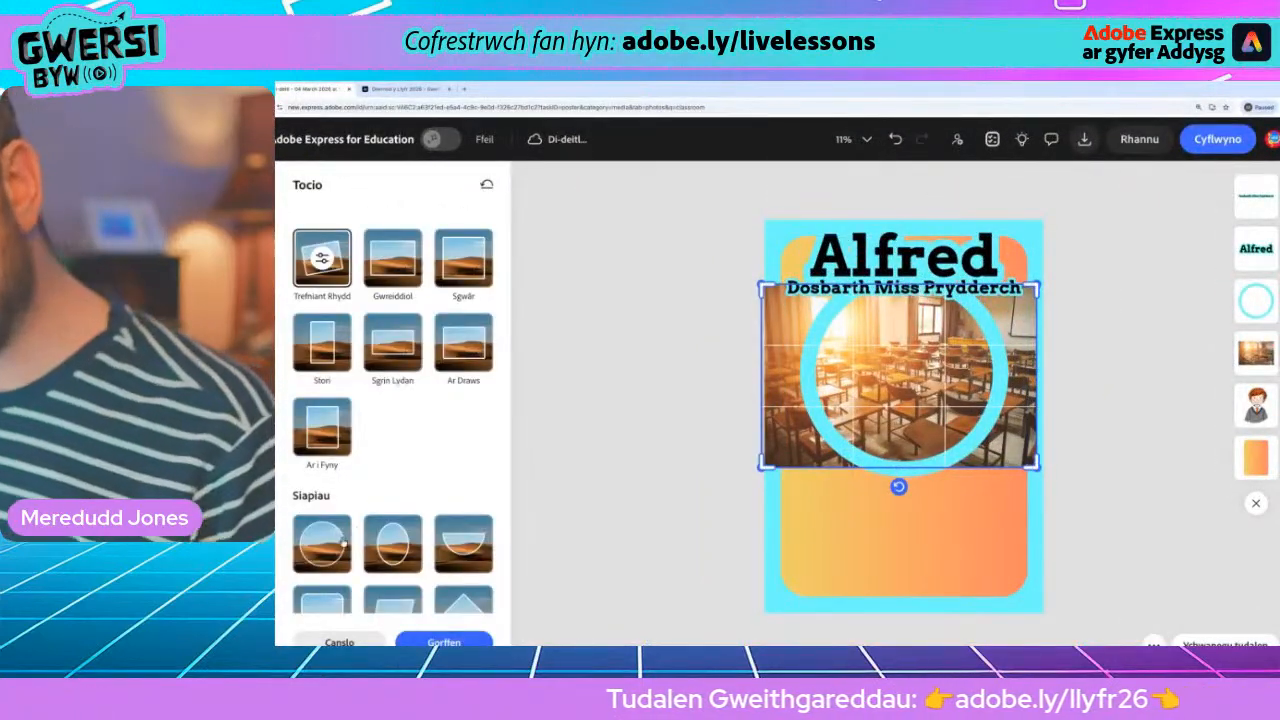
click(341, 541)
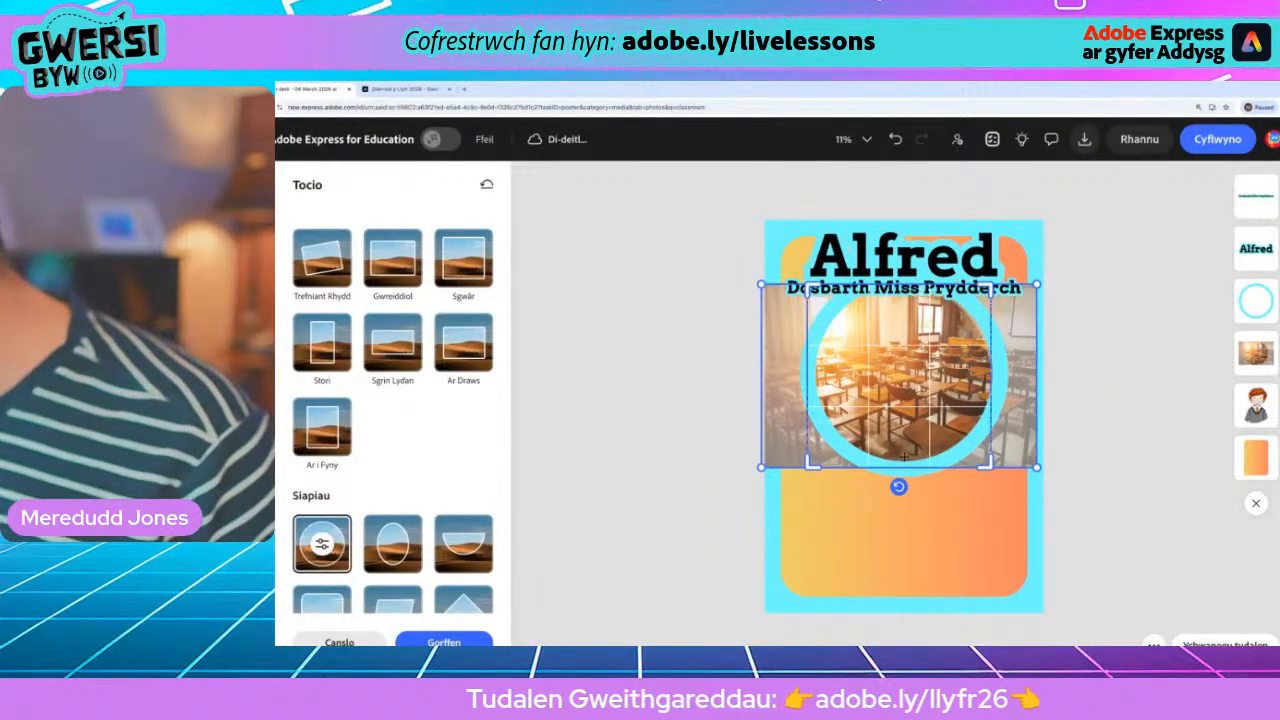
click(683, 442)
drag(943, 397, 947, 394)
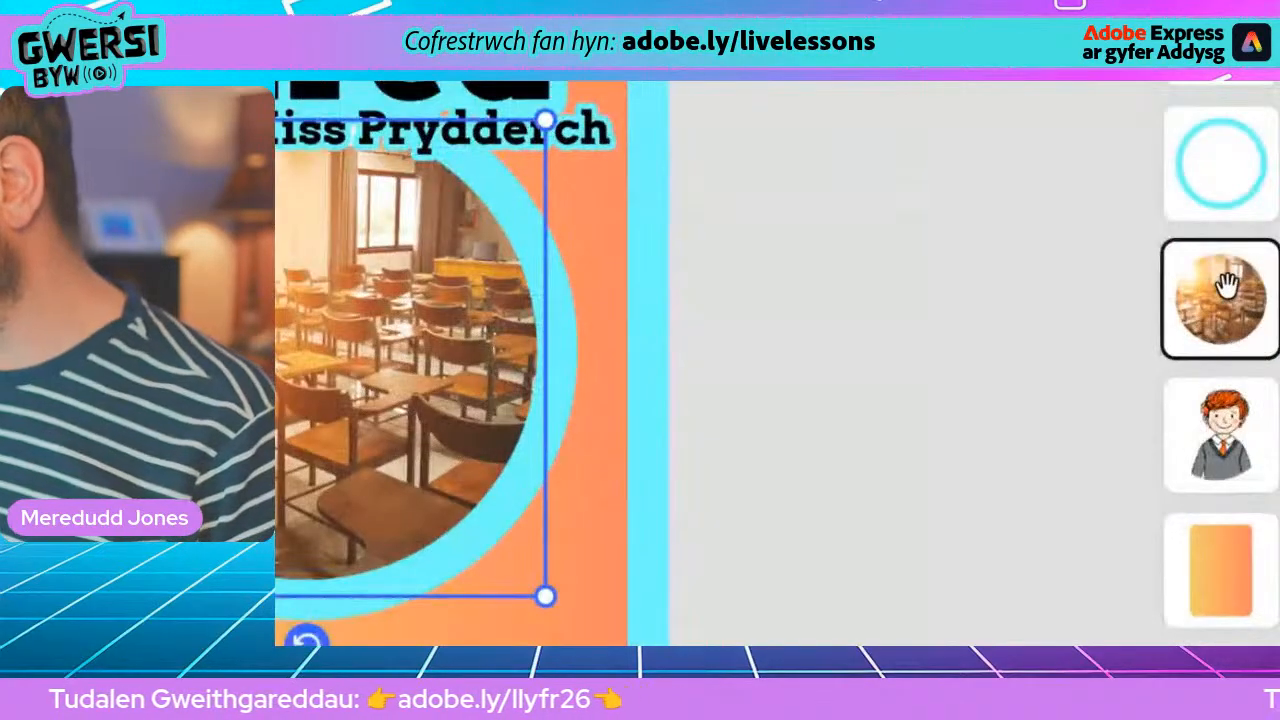
drag(1257, 348, 1214, 432)
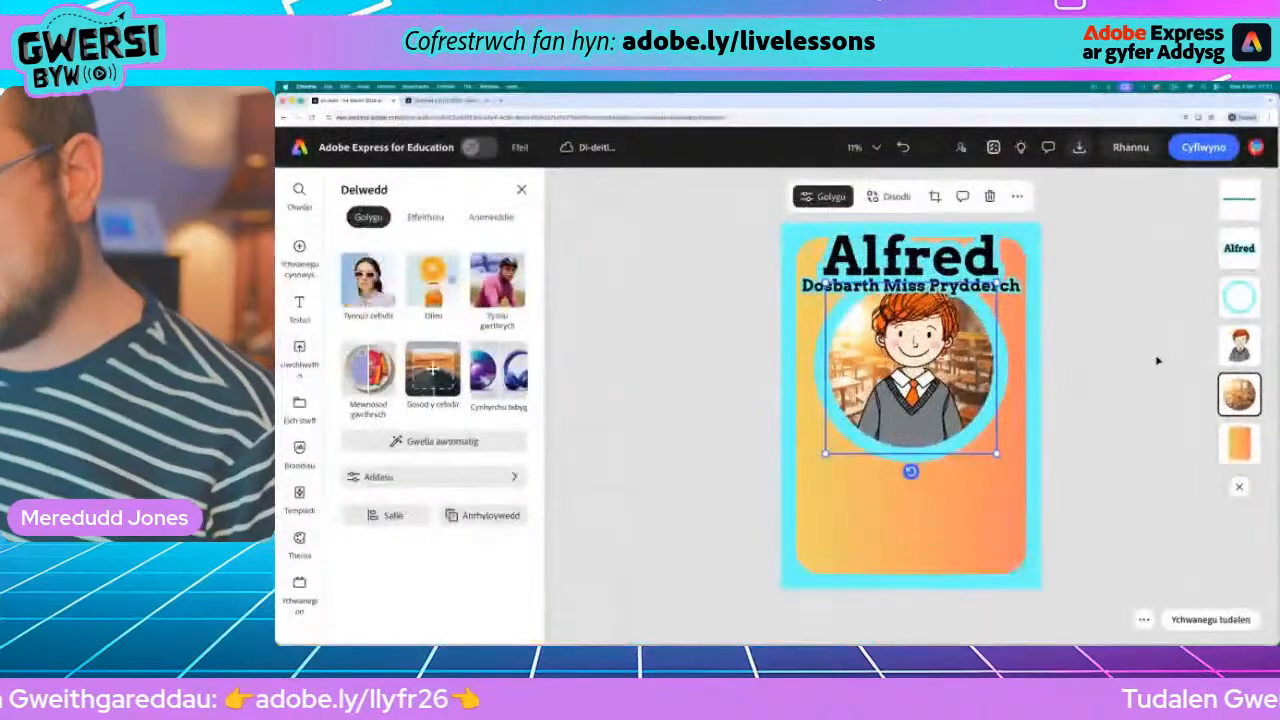
- Select the circular classroom photo's layer and apply the Cysgod Photoshop filter to it
key(super+equal)
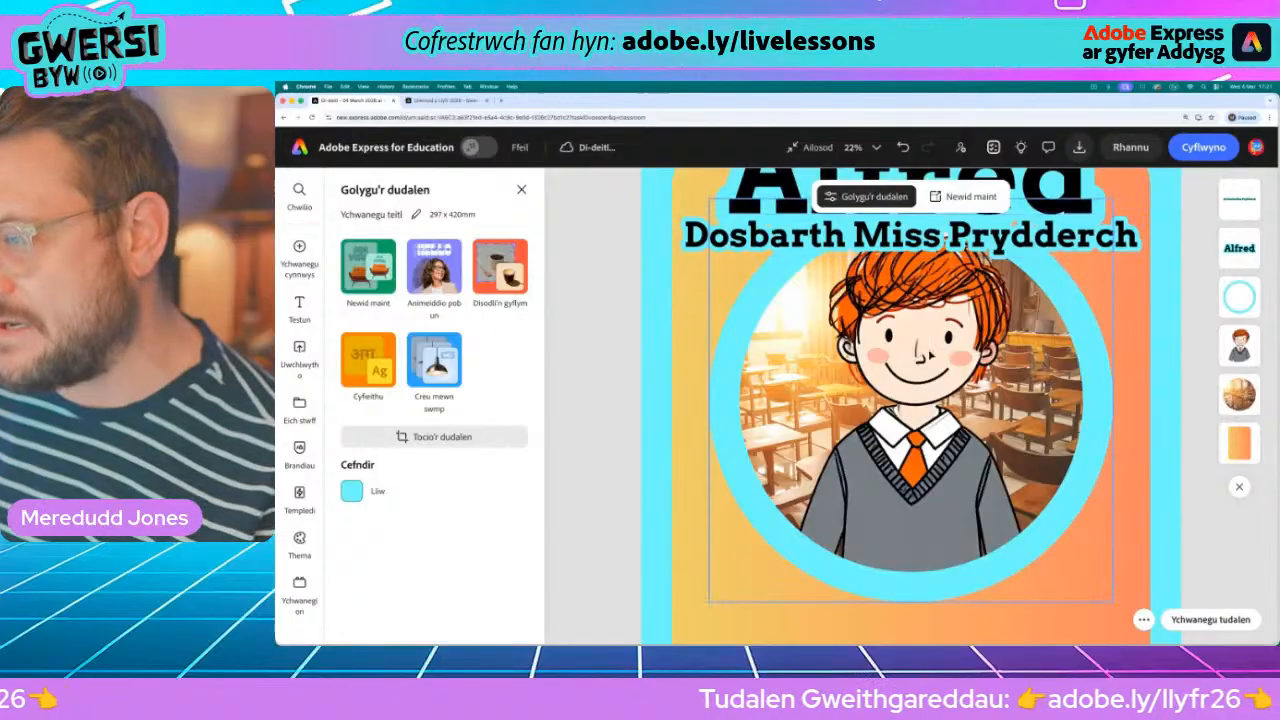
key(super+minus)
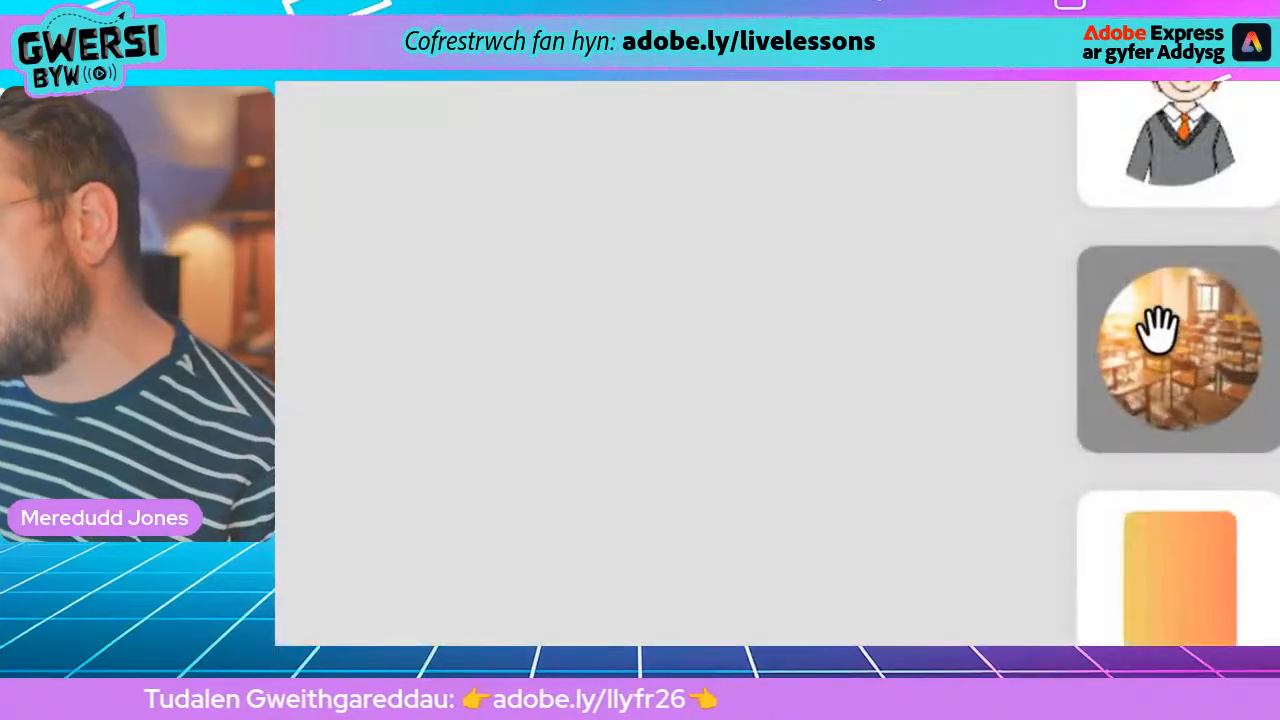
click(1239, 394)
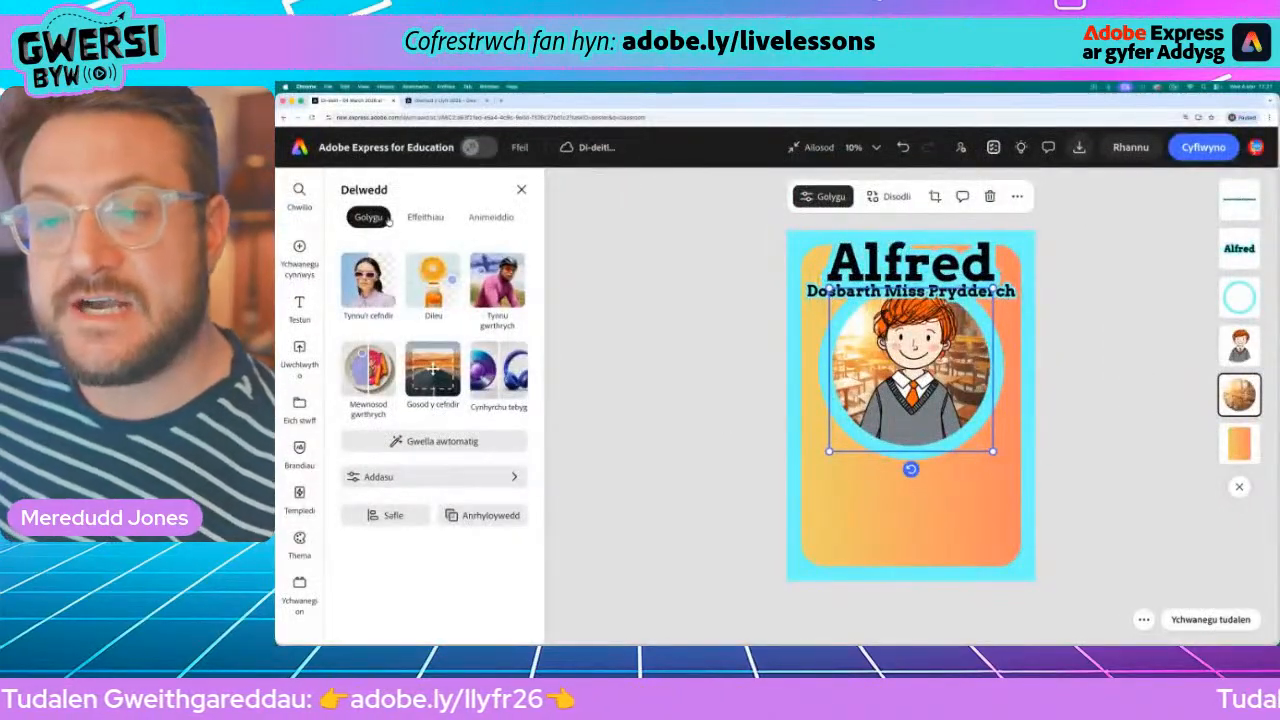
click(424, 218)
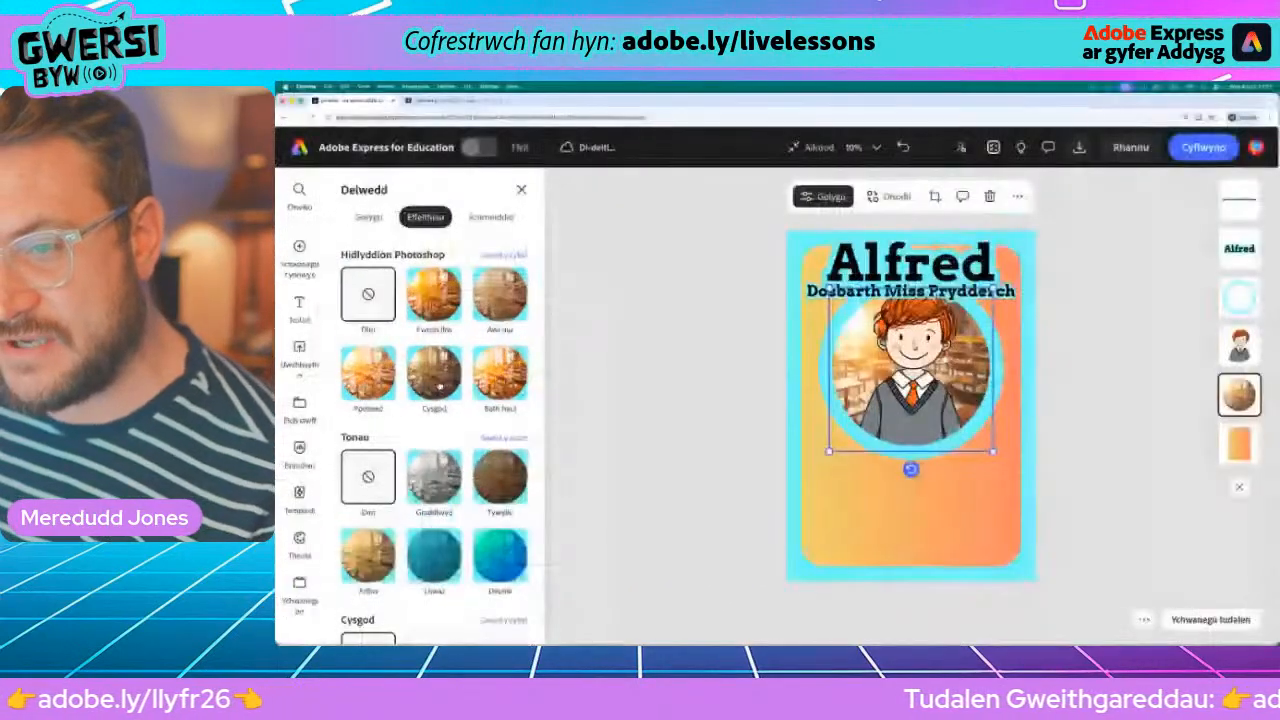
click(434, 373)
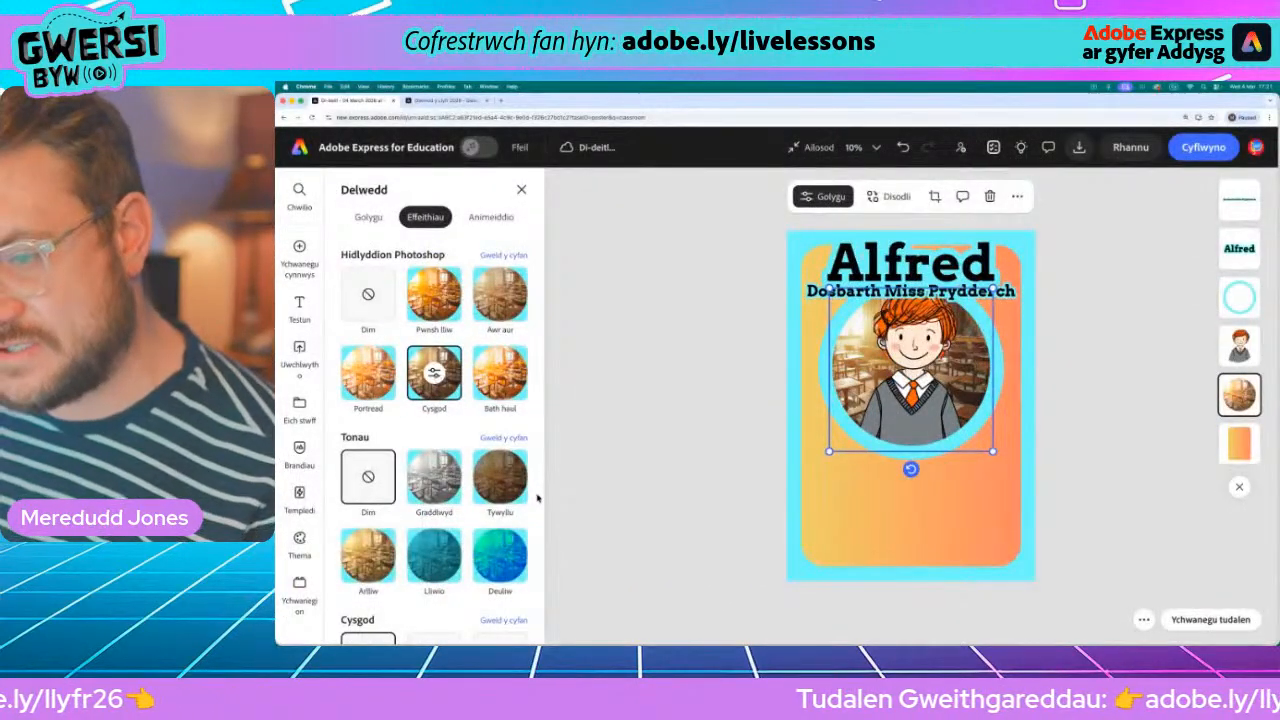
- Try the Tywyllu tone on the classroom photo and reset the tone to Dim
click(434, 373)
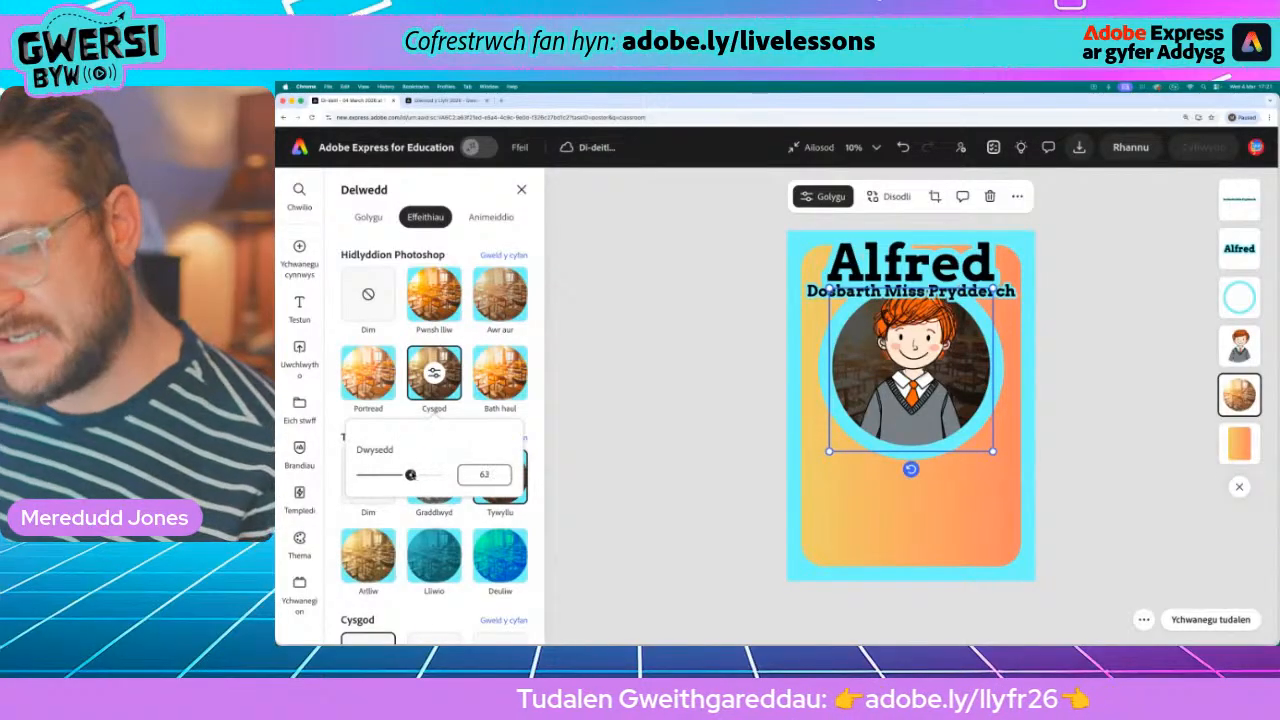
click(540, 454)
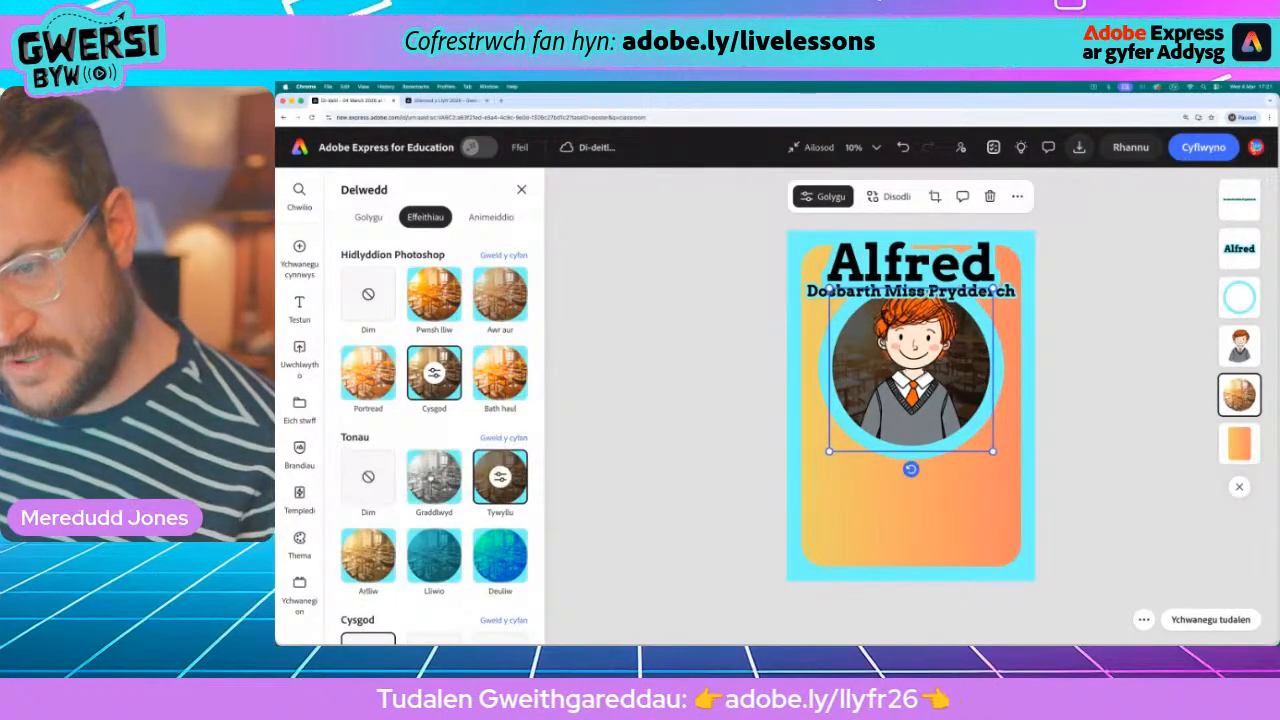
click(390, 477)
- Increase the intensity of the Cysgod filter on the classroom photo and return to the card
click(434, 373)
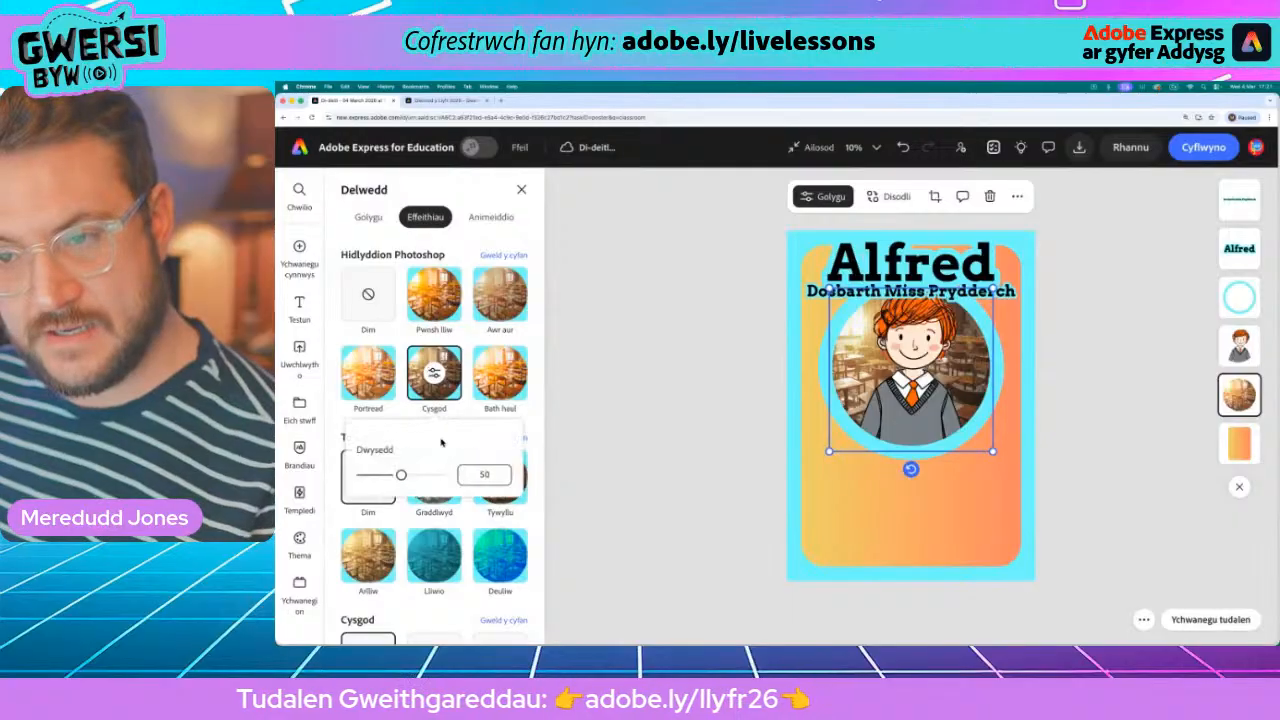
drag(401, 475, 420, 475)
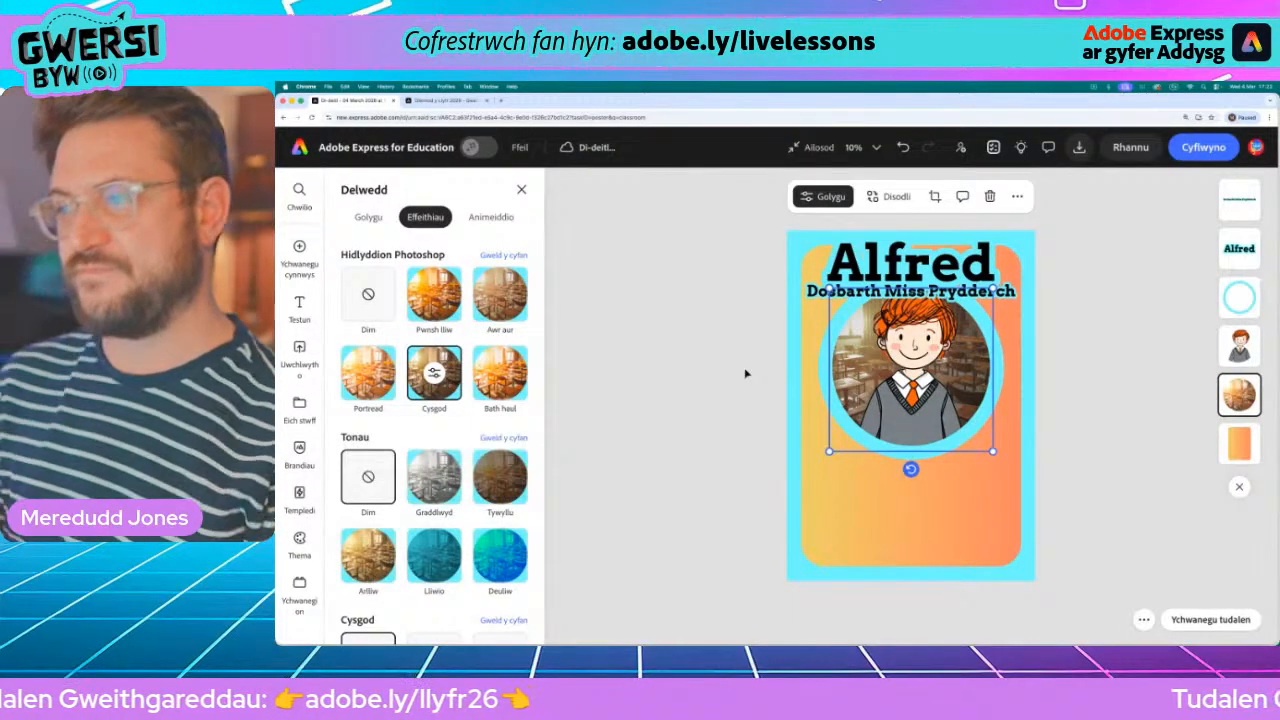
click(880, 410)
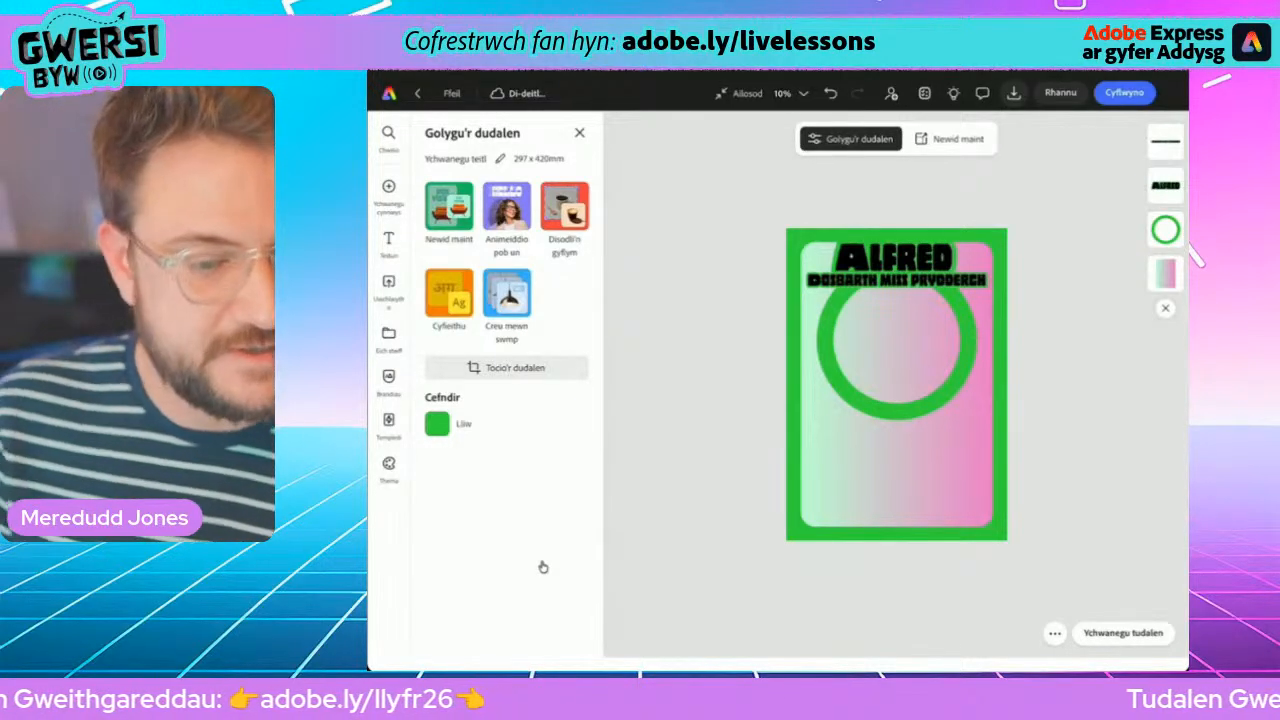
- Start generating an image in the Sgwâr (1:1) size on the green Alfred card
click(389, 187)
click(477, 189)
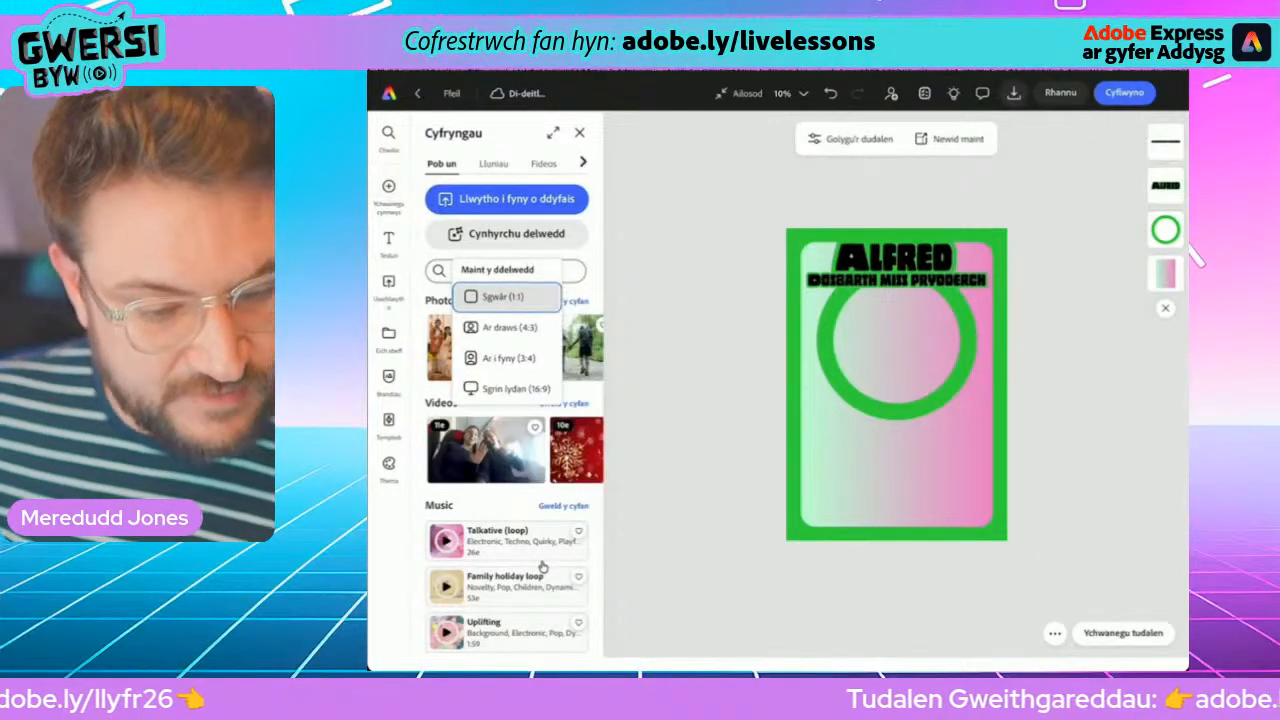
key(Return)
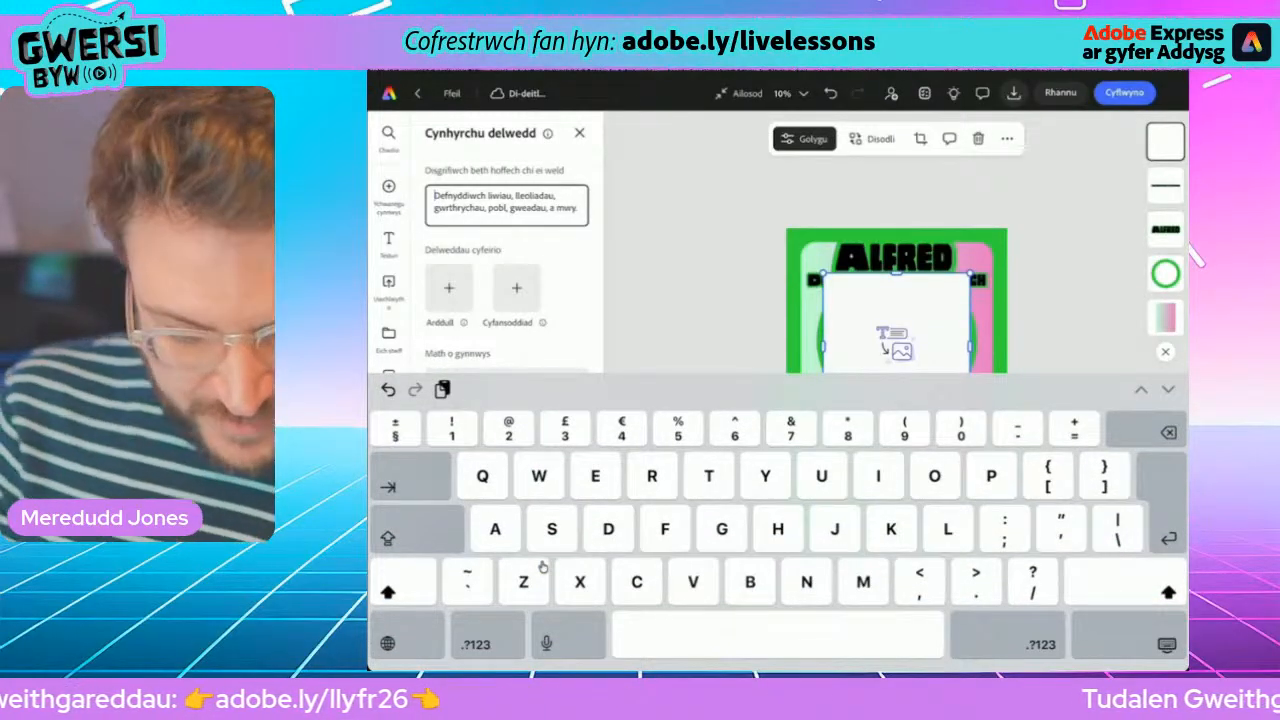
- Describe the image to generate as "Bachgen 10 oed. Gwisgol gwisg ysgol, siwmper goch a chrys melyn. Gwisgo sbectol."
text(Bachgen)
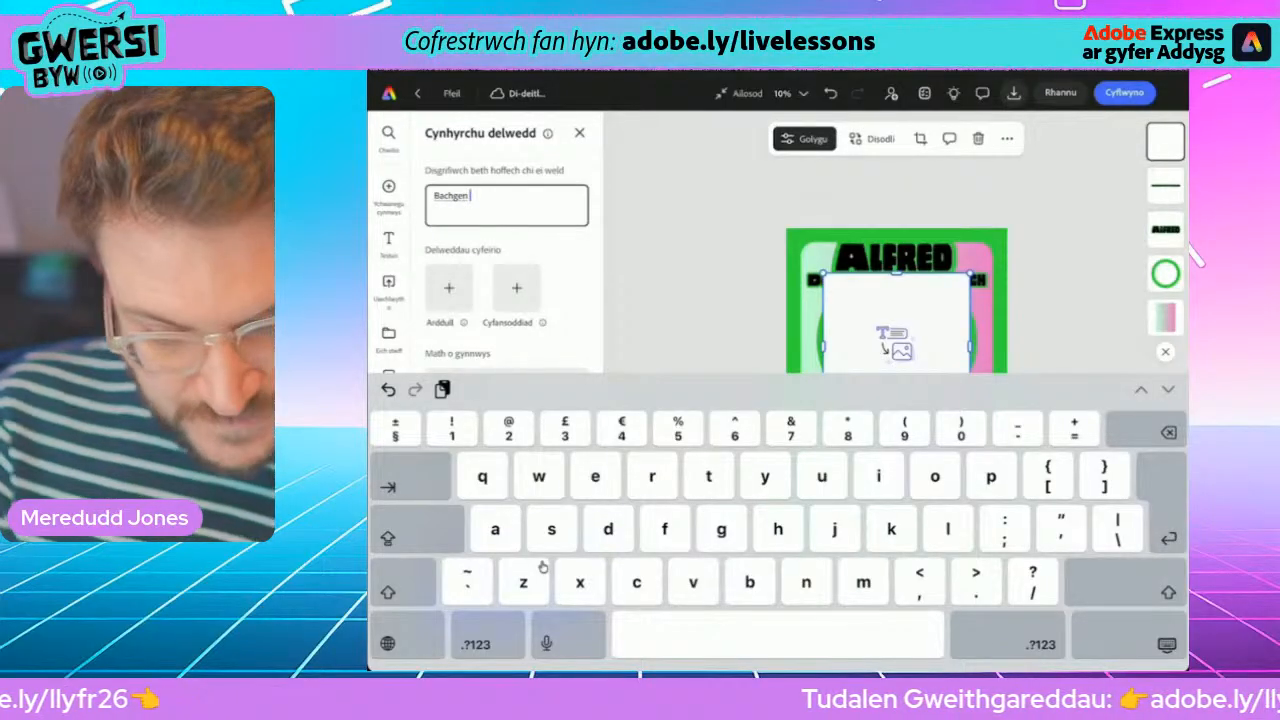
text( 10 oed)
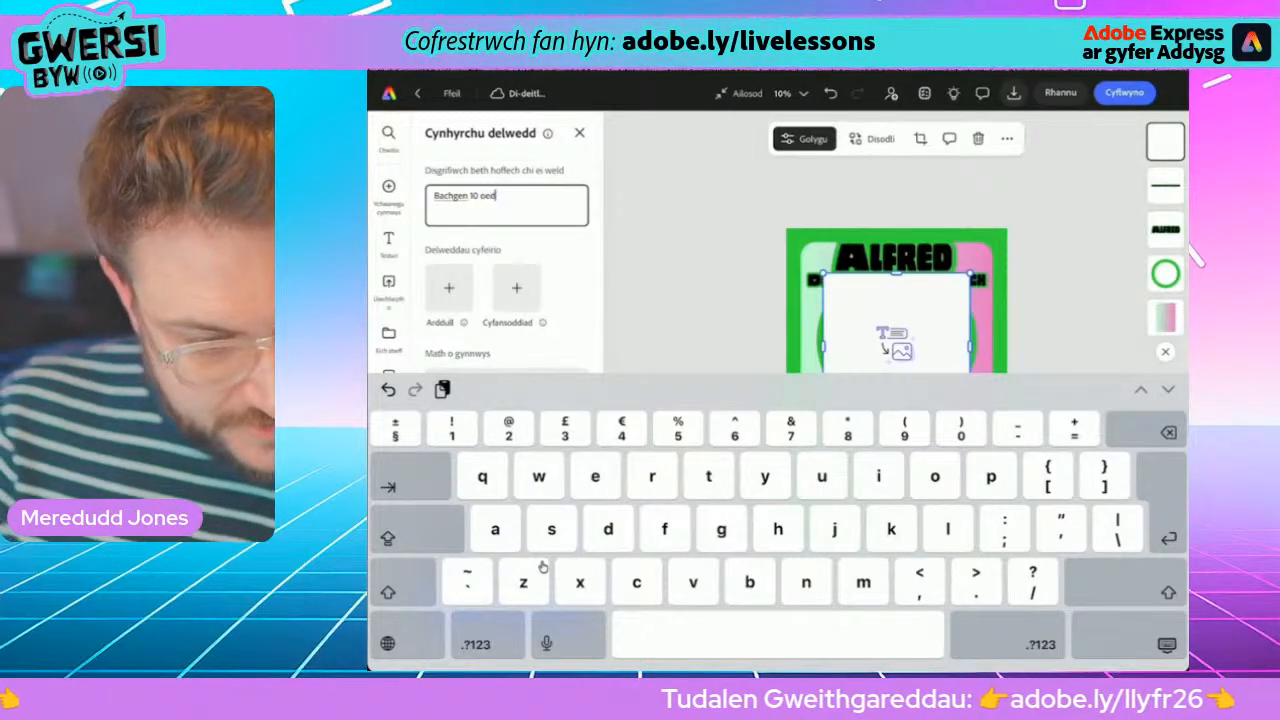
text(.)
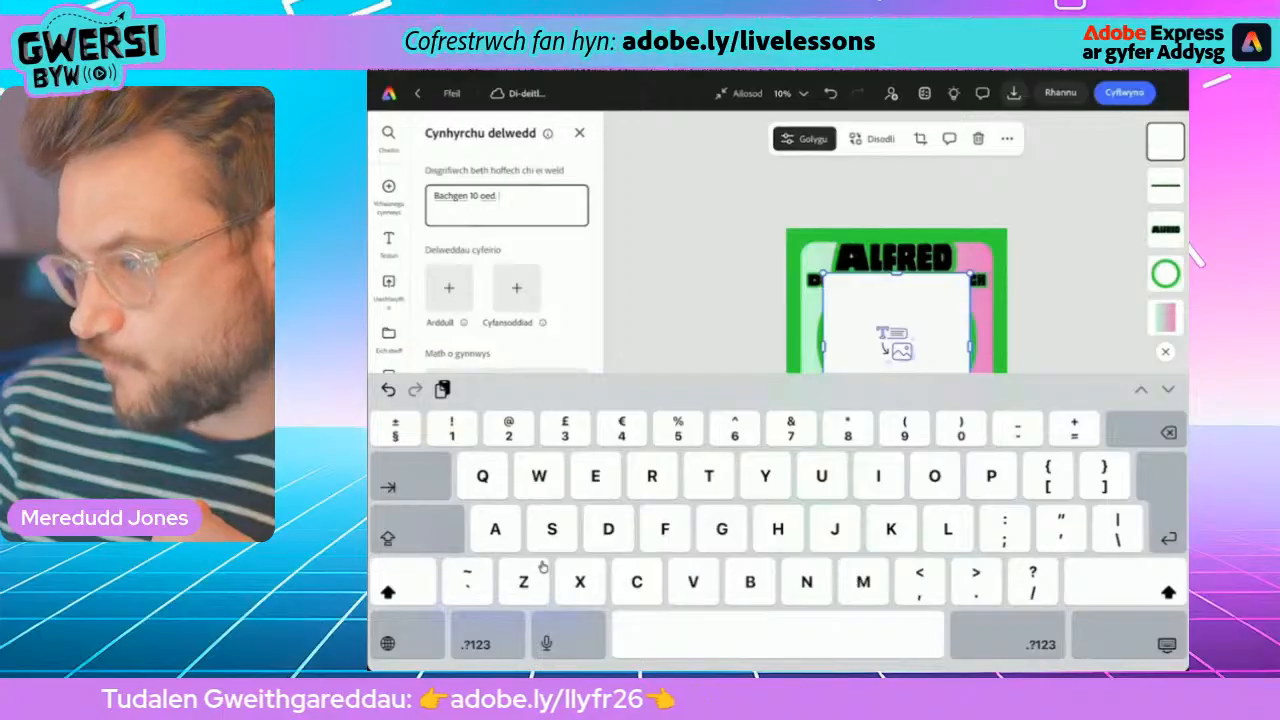
text(Gwi)
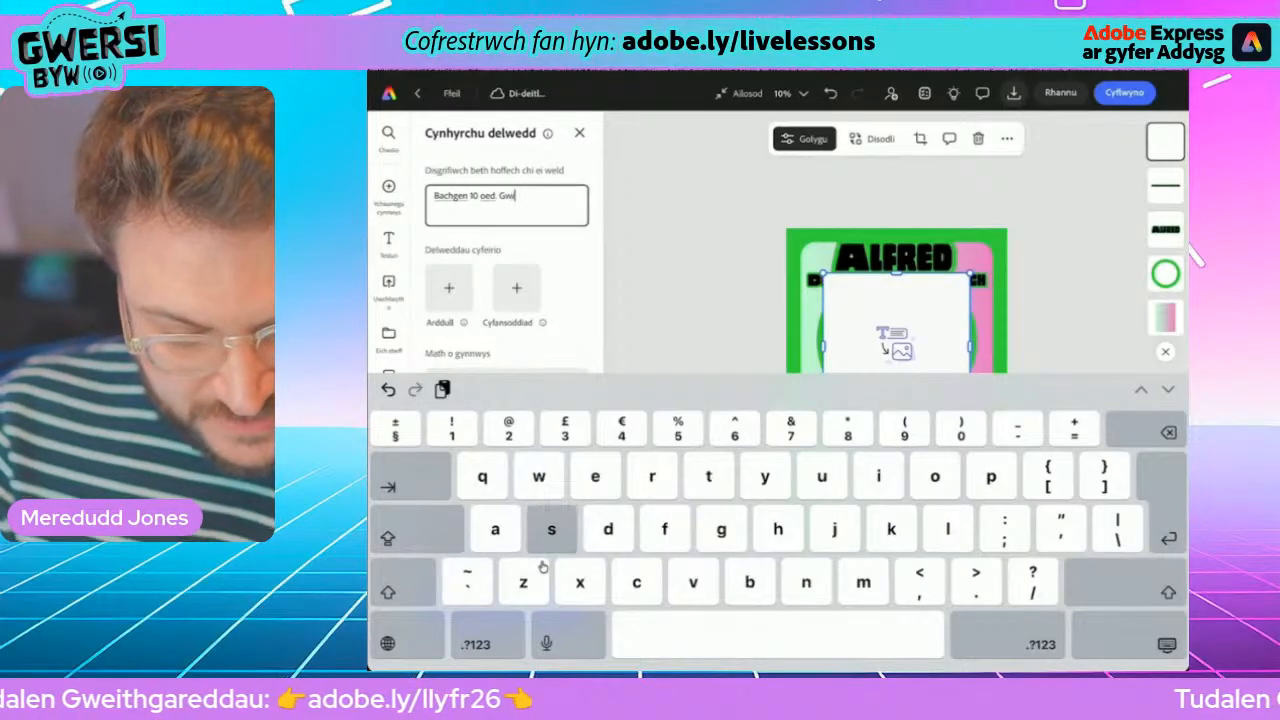
text(sgo)
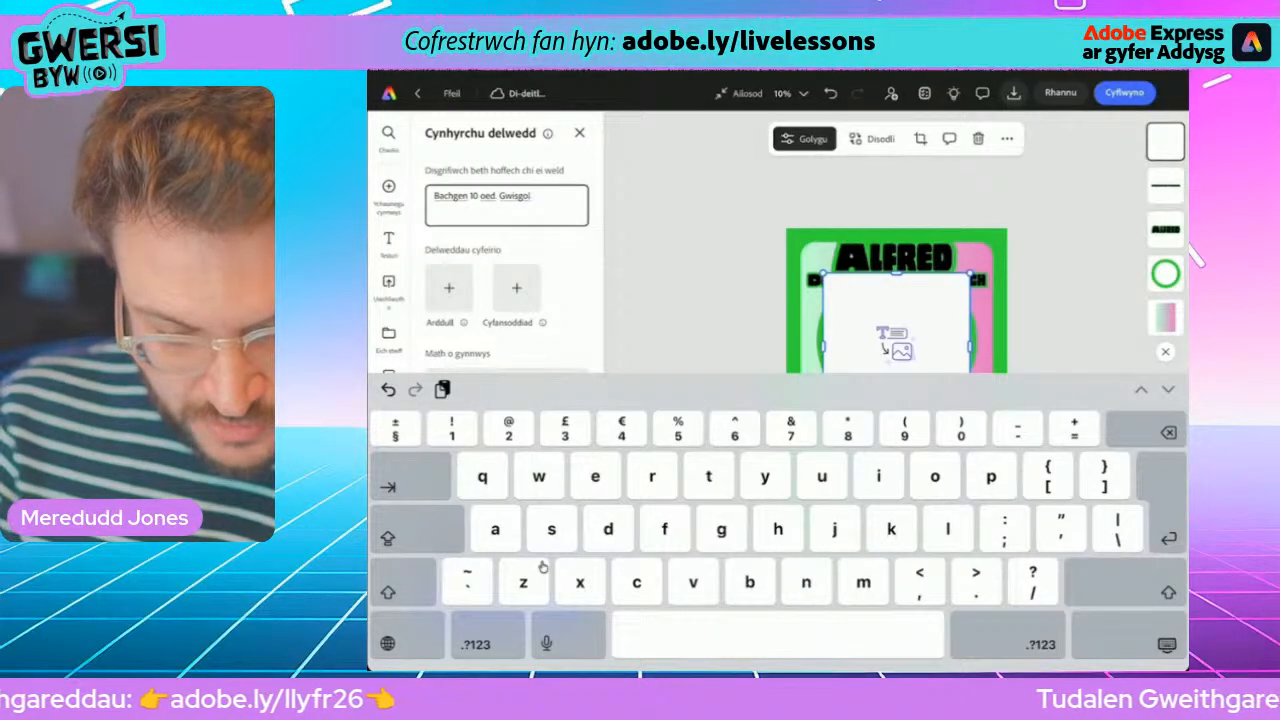
text( gwisg)
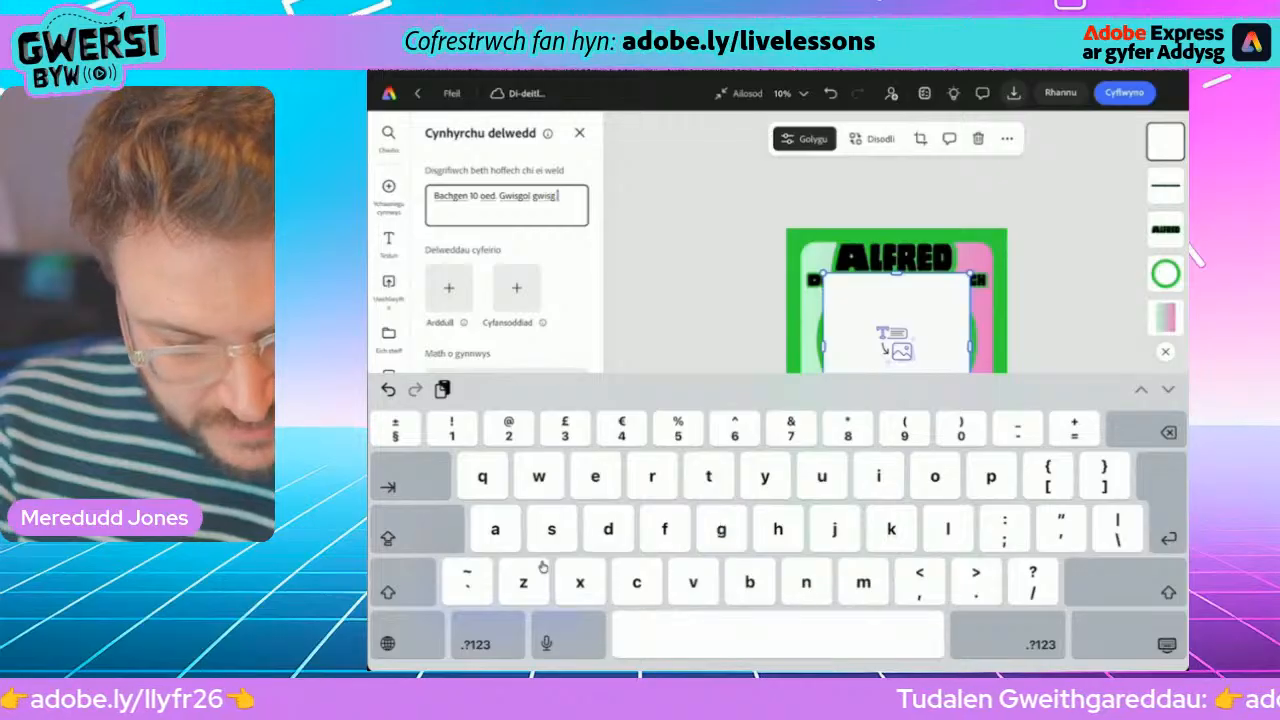
text( ysgol. )
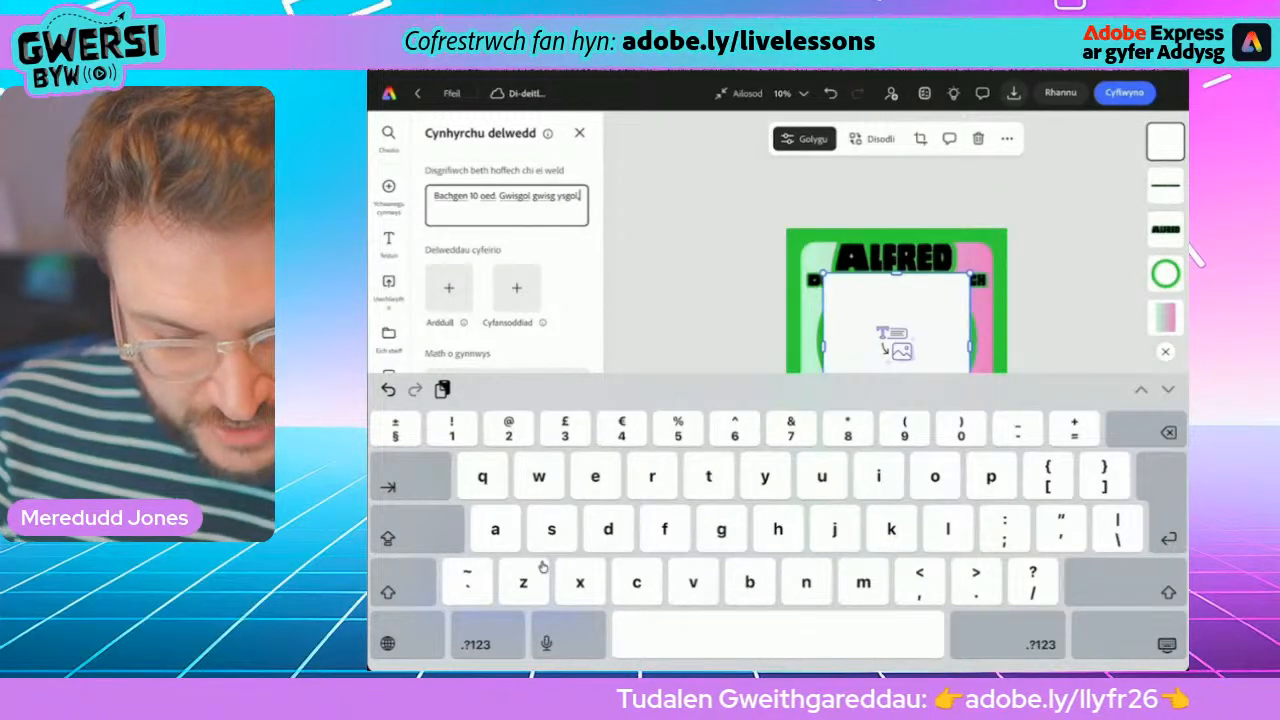
text(siwmper)
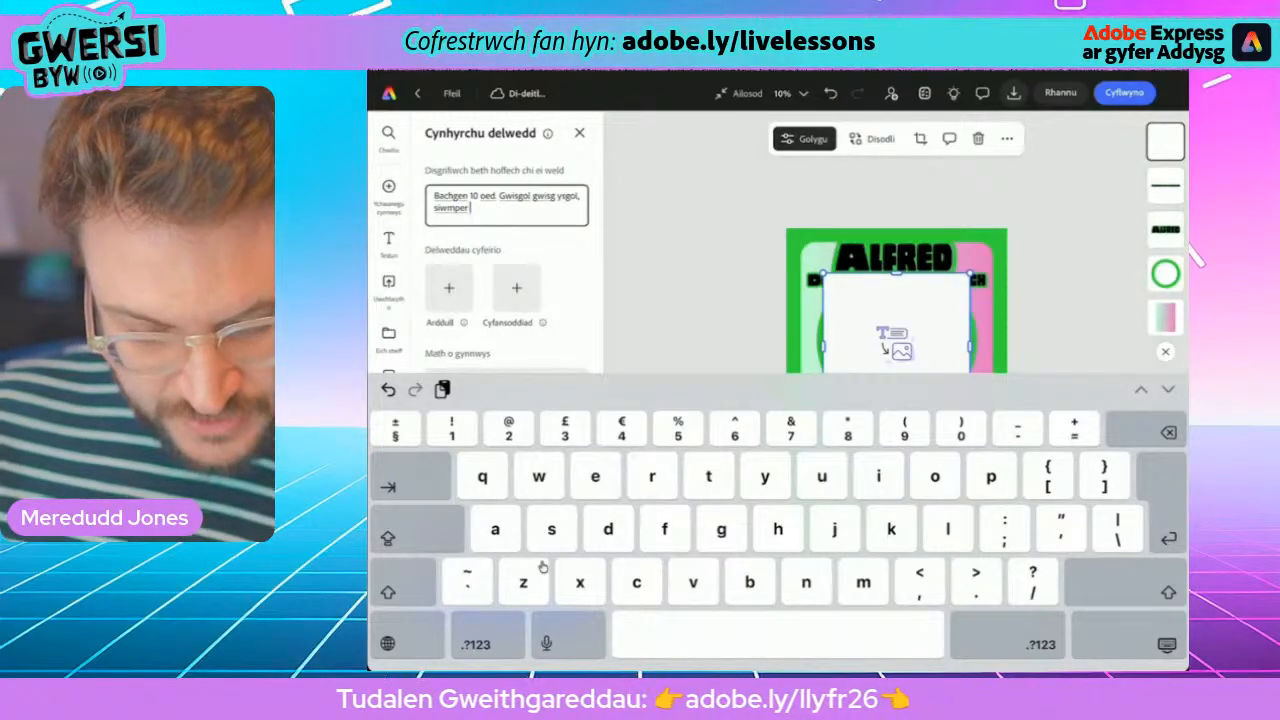
text( go)
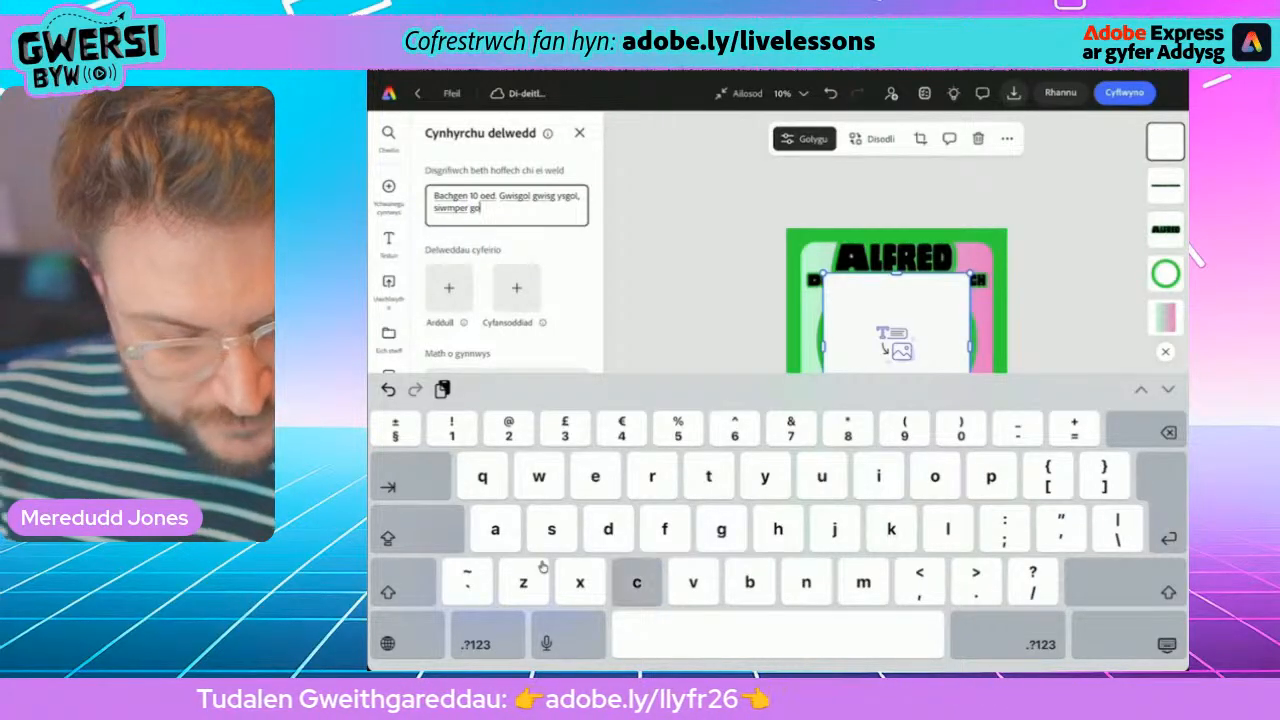
text(ch a)
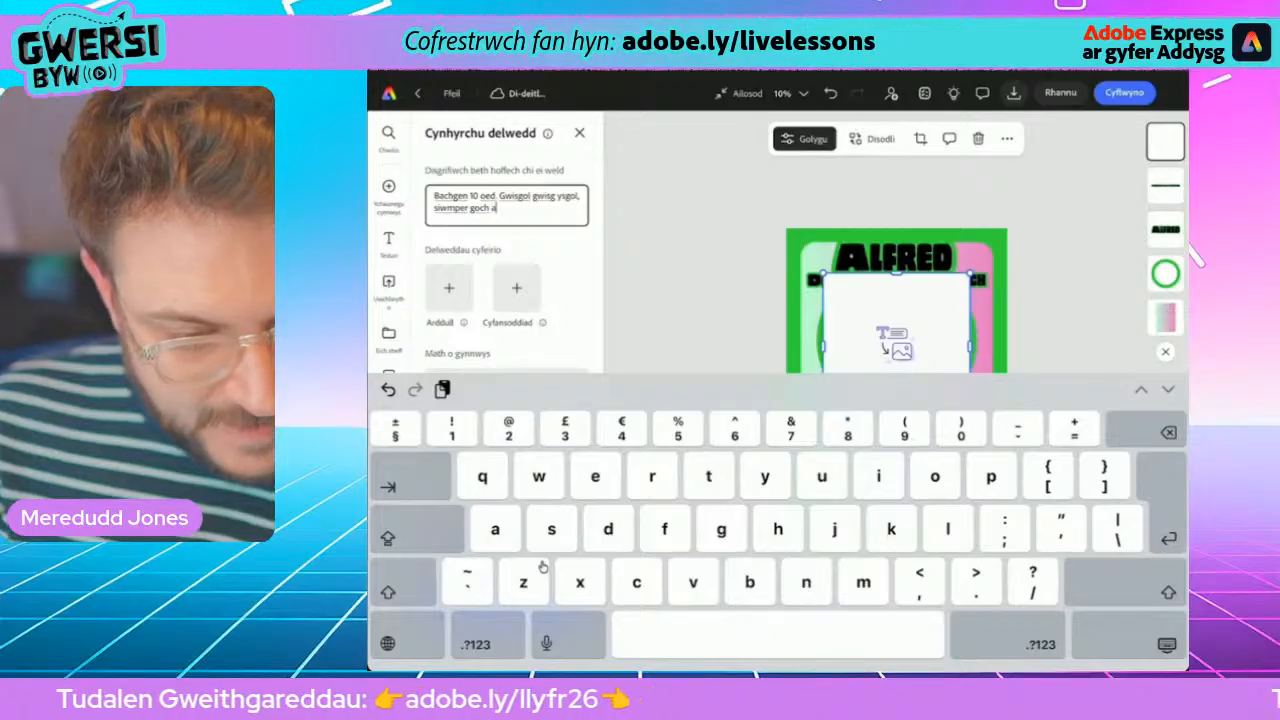
text( chrys)
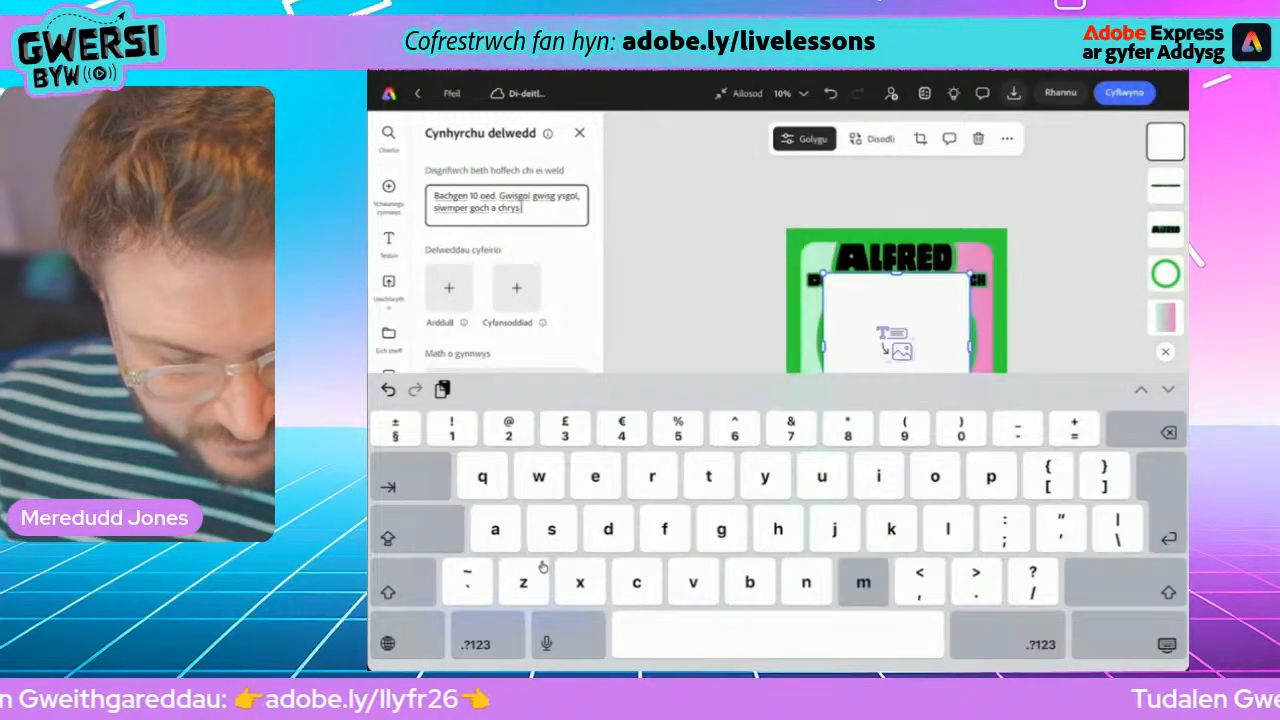
text( melyn. )
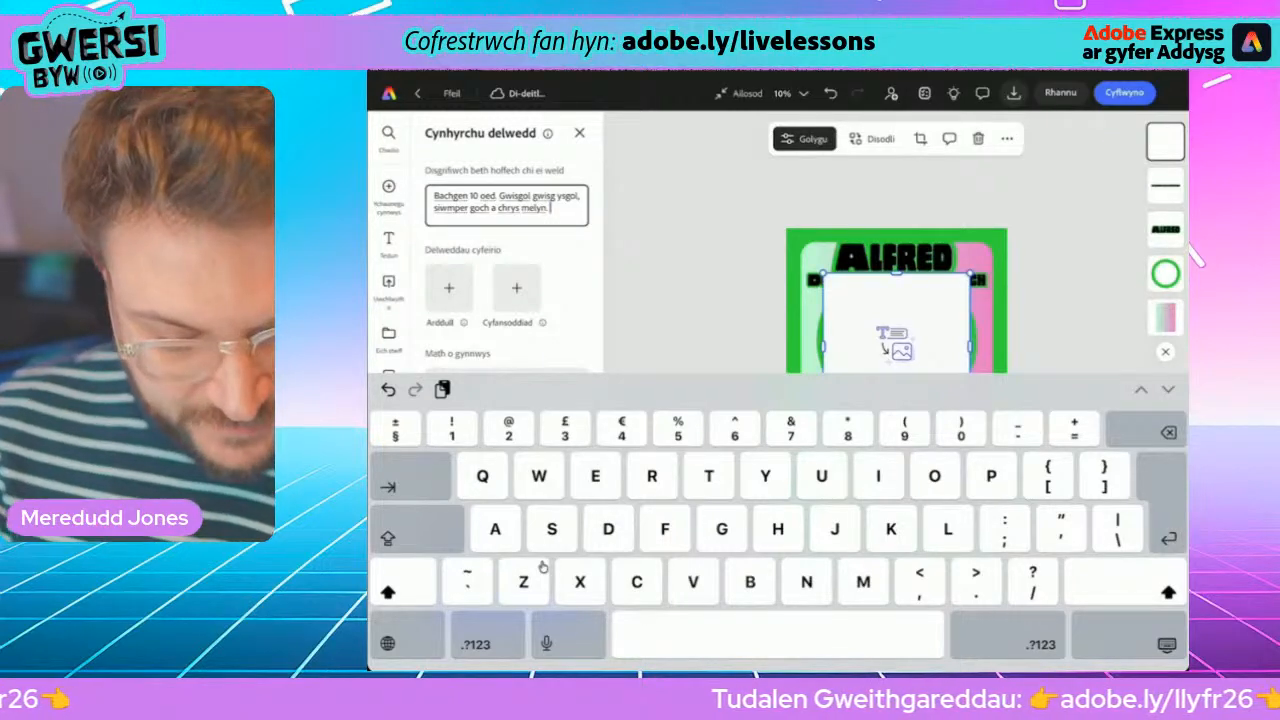
text(Gwi)
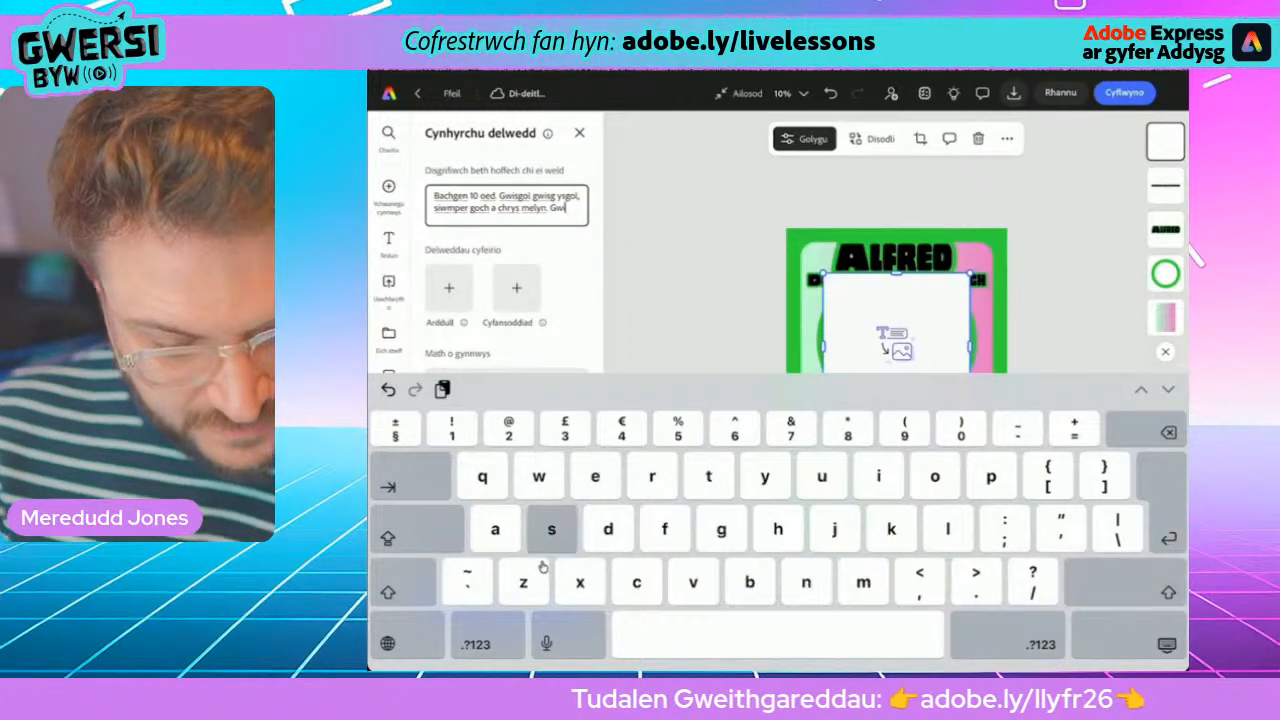
text(sgo sbe)
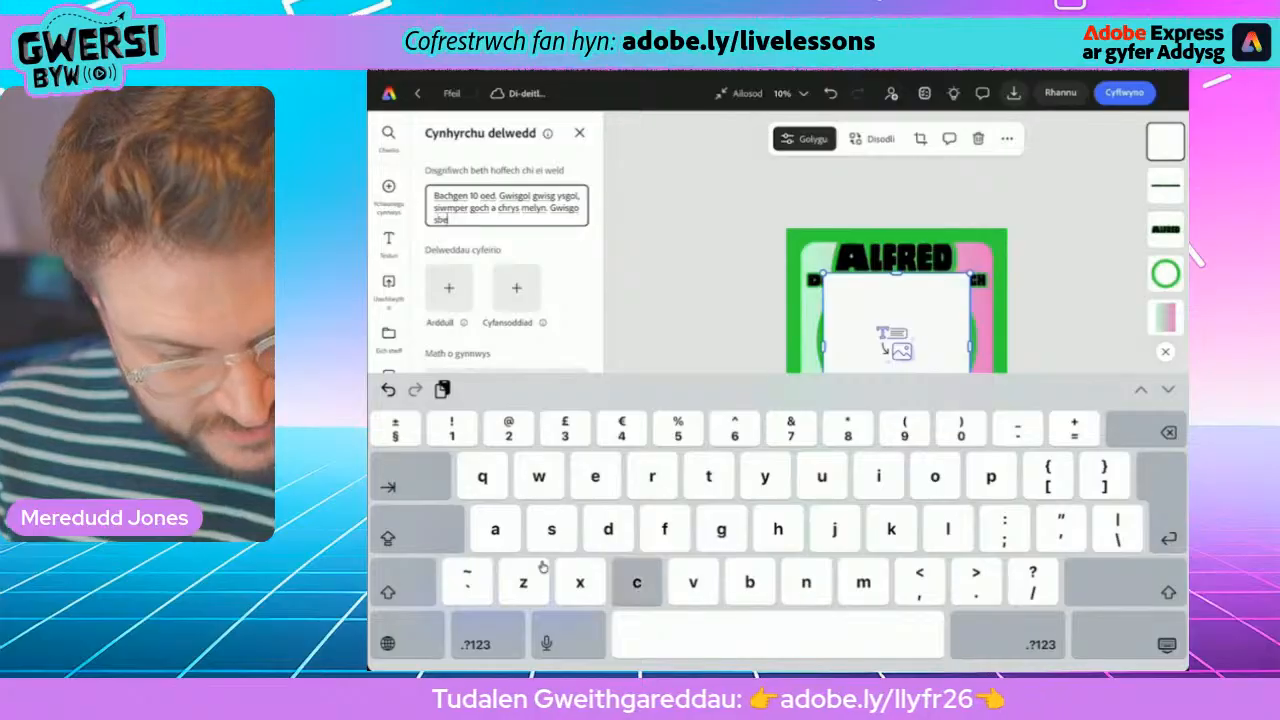
text(ctol.)
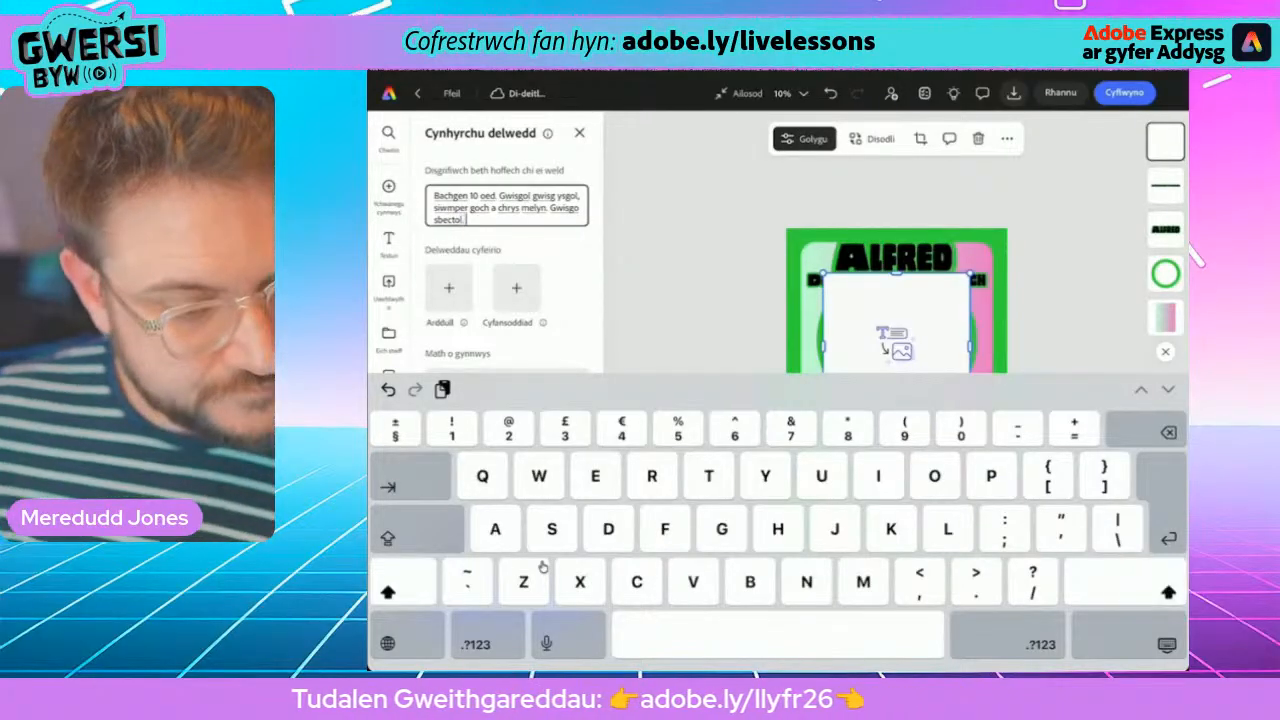
key(Escape)
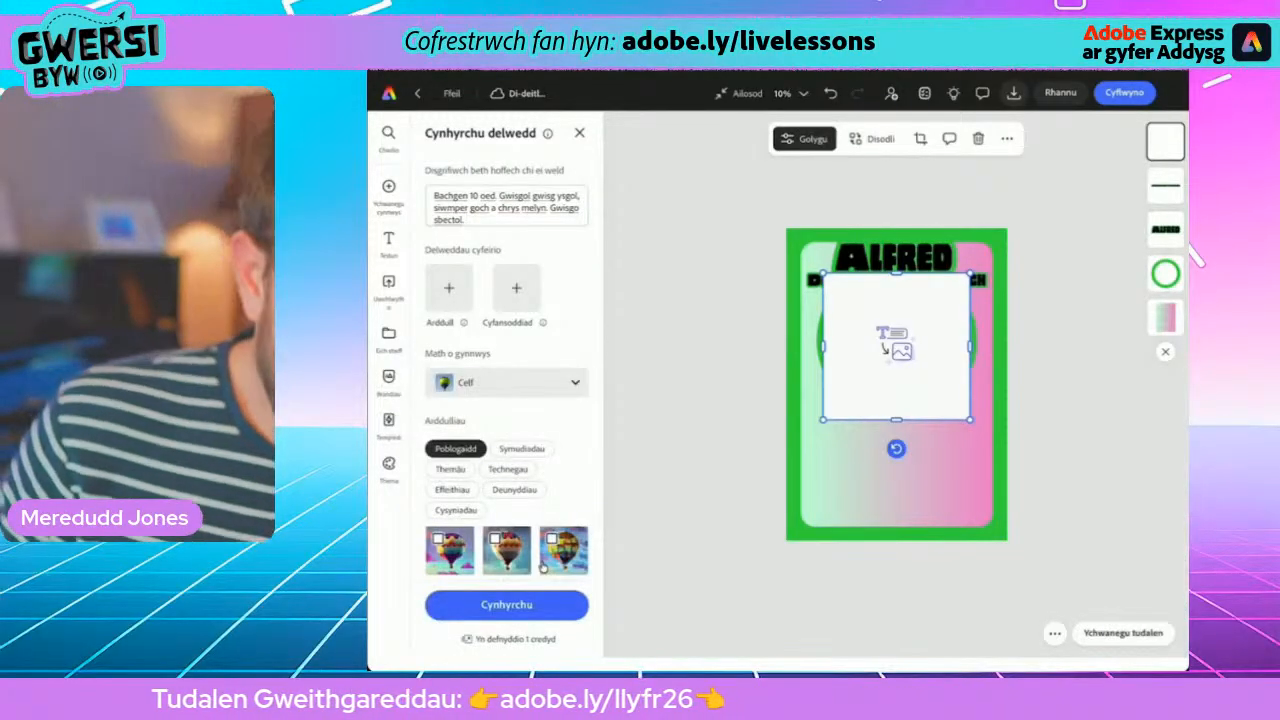
- Choose the Papur haenog style from the Deunyddiau group and generate new images of the boy from the prompt
scroll(543, 567, down, 2)
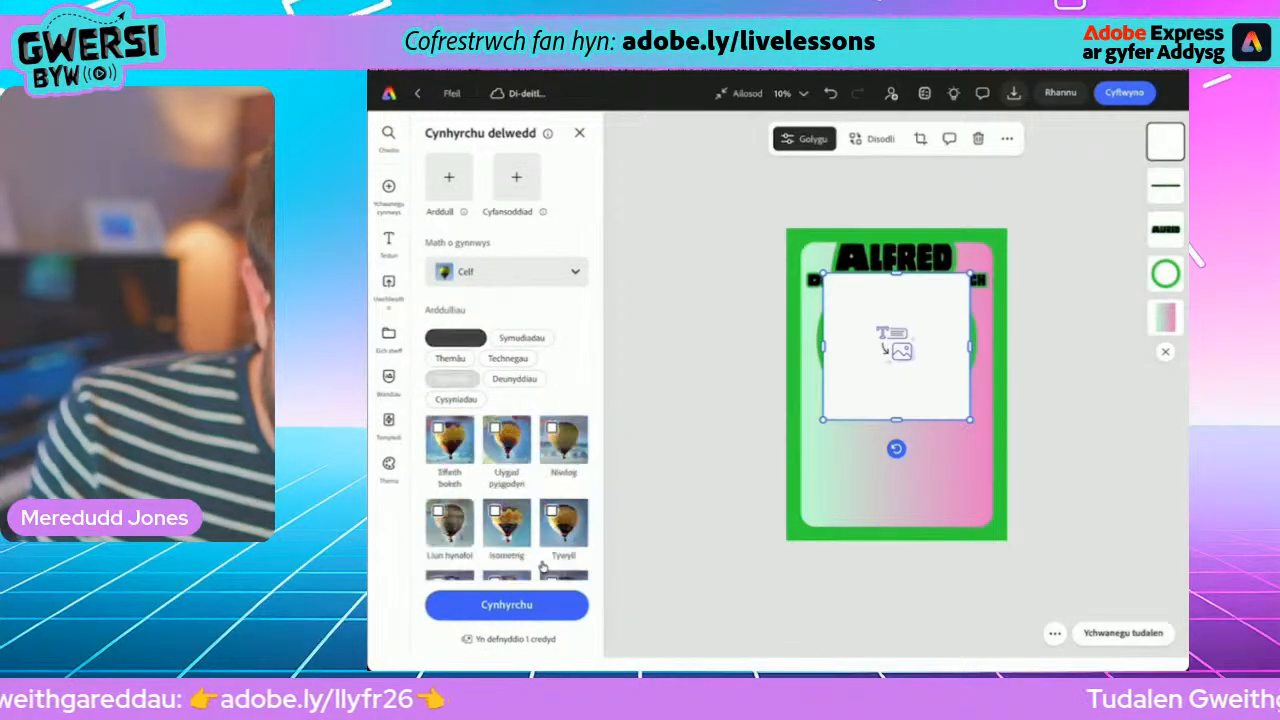
scroll(543, 567, down, 2)
scroll(543, 567, up, 1)
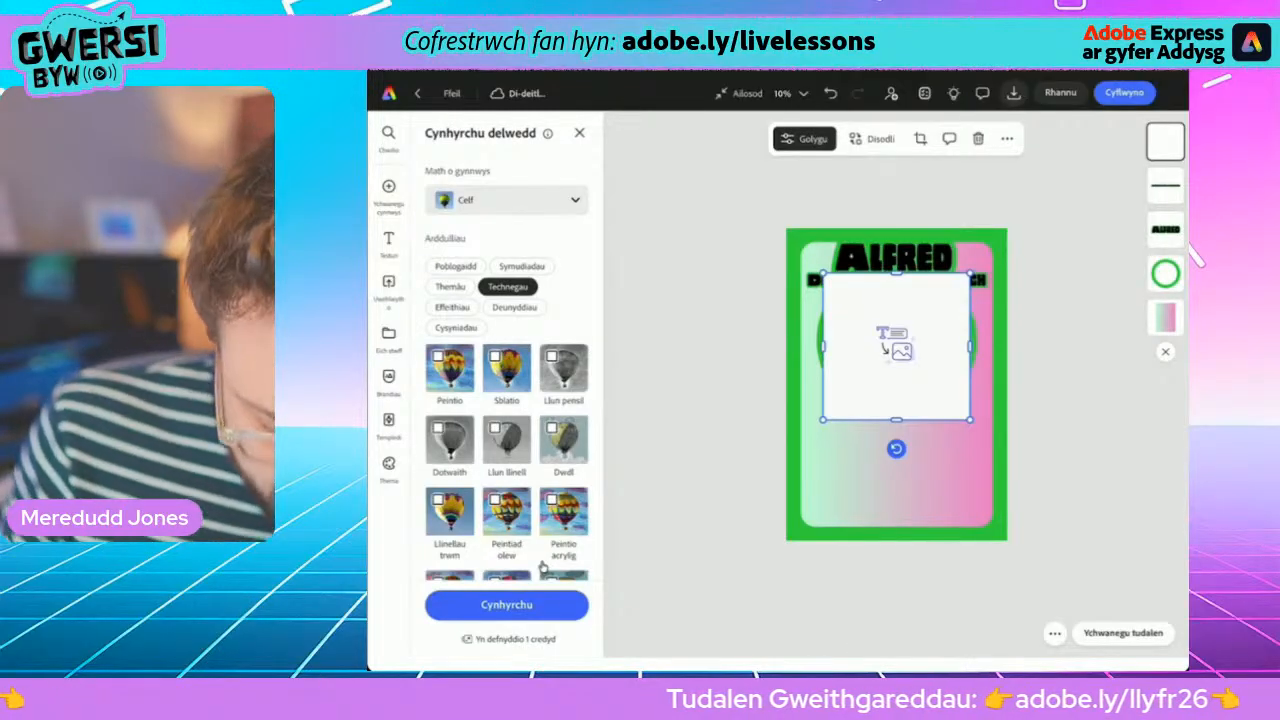
scroll(543, 567, down, 3)
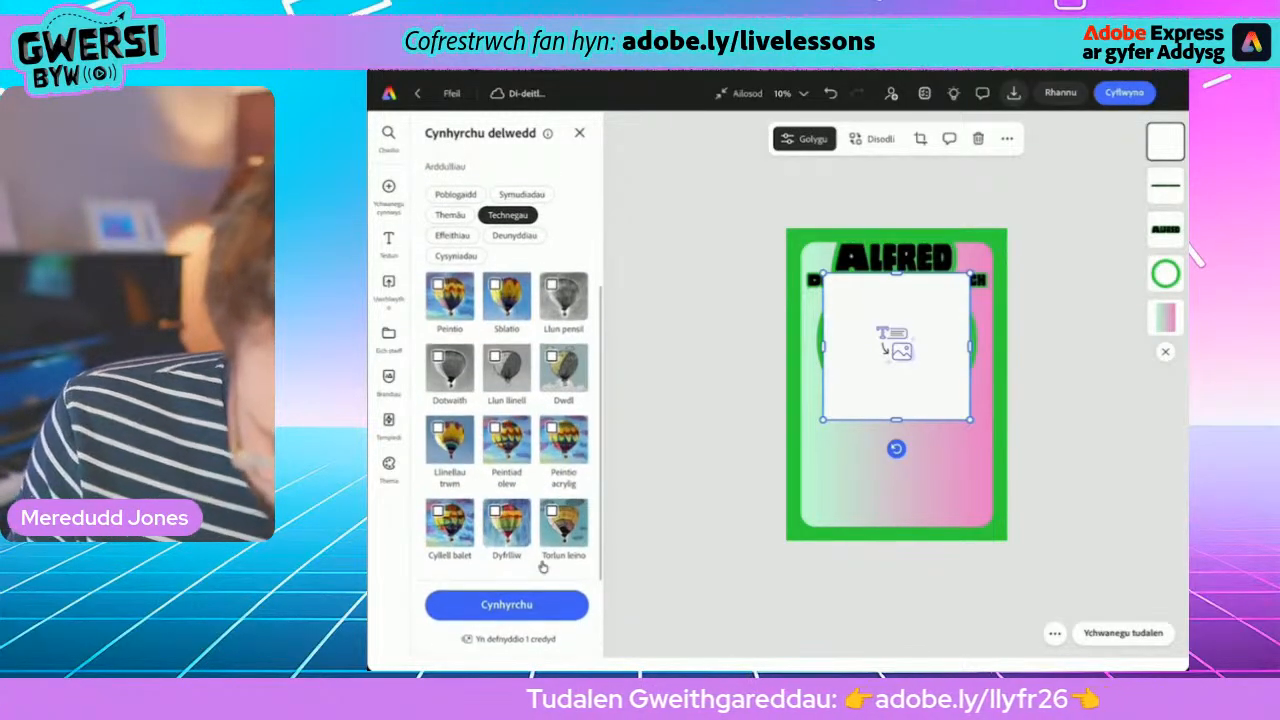
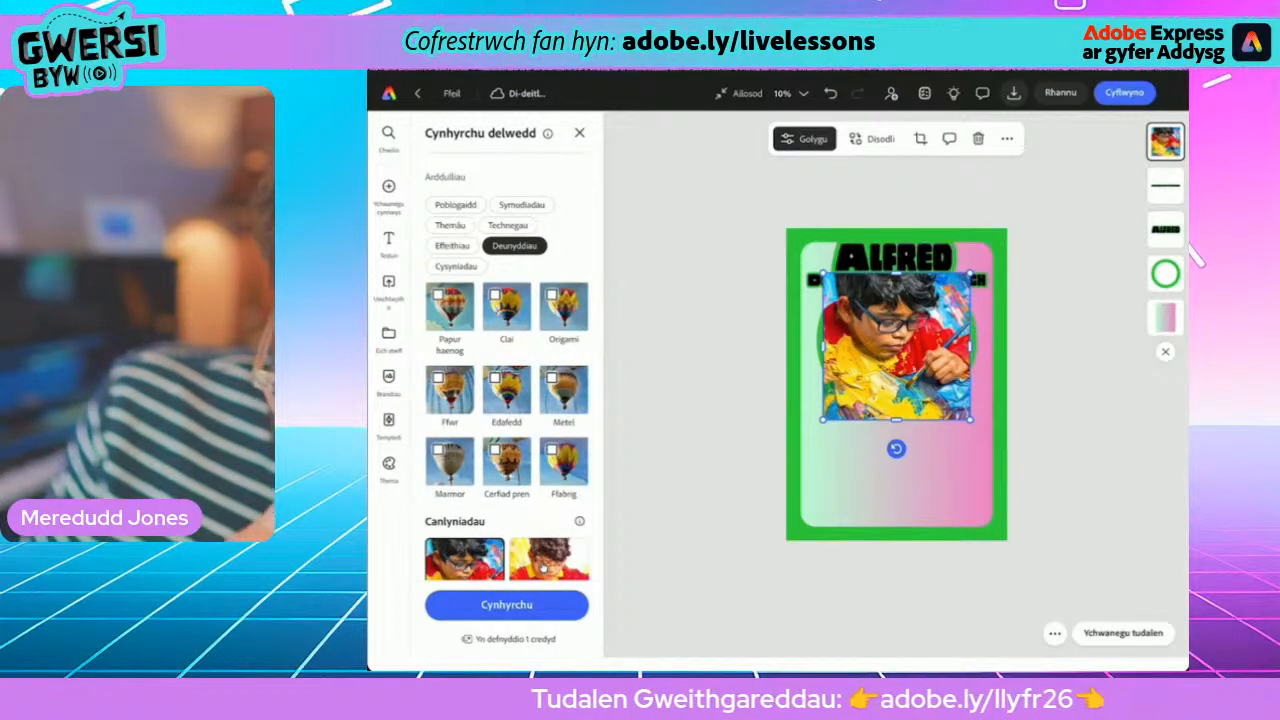
click(450, 307)
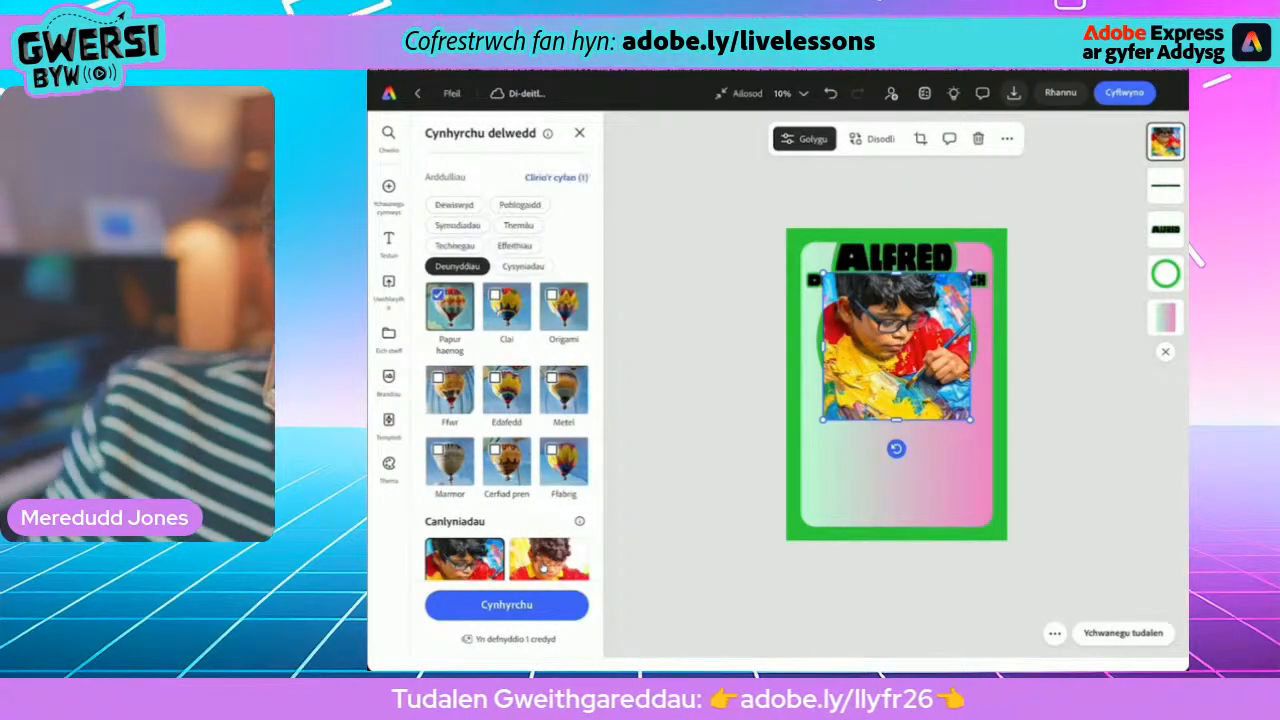
click(507, 605)
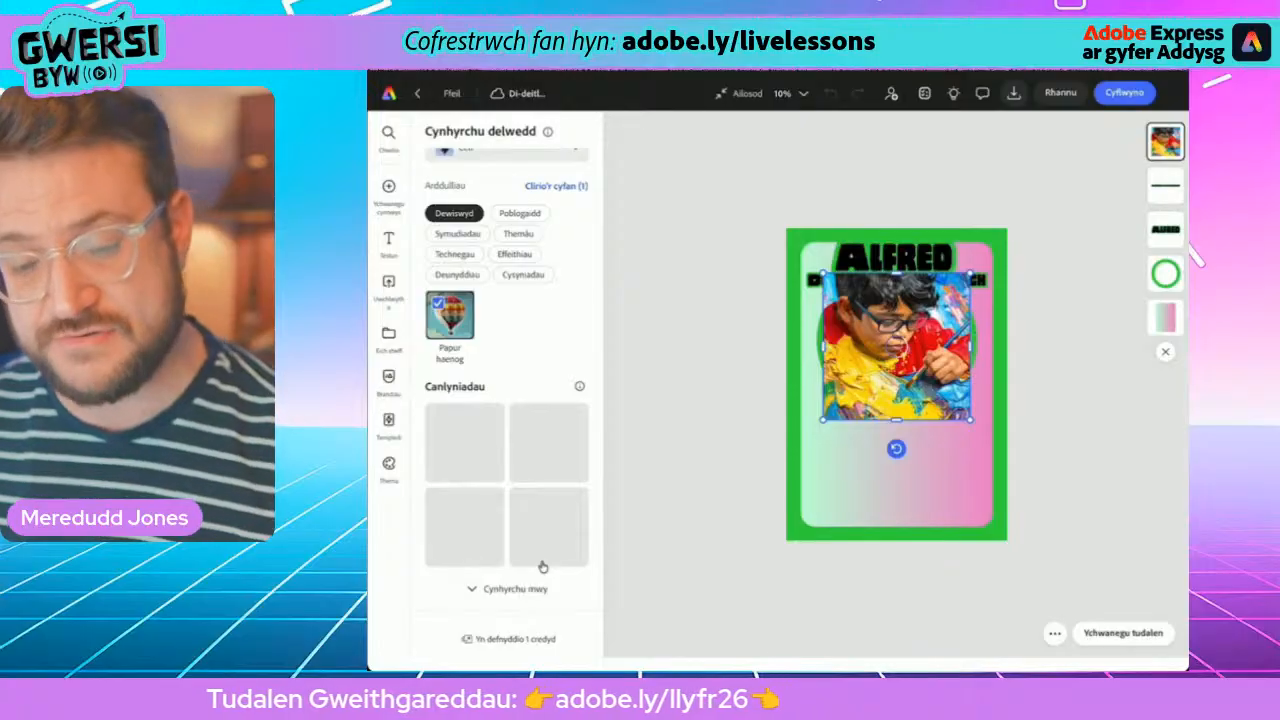
scroll(543, 567, up, 3)
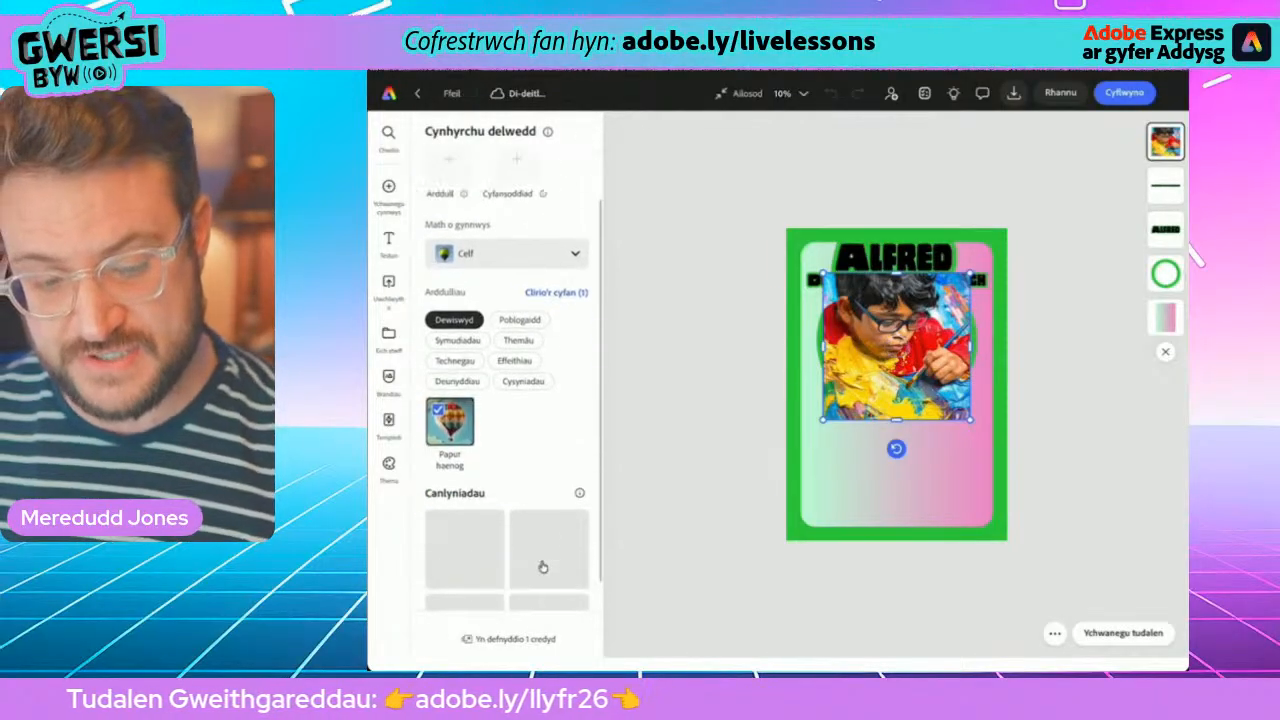
- Choose the generated cartoon boy with the rainbow paper fan and remove the image's white background
scroll(543, 567, down, 2)
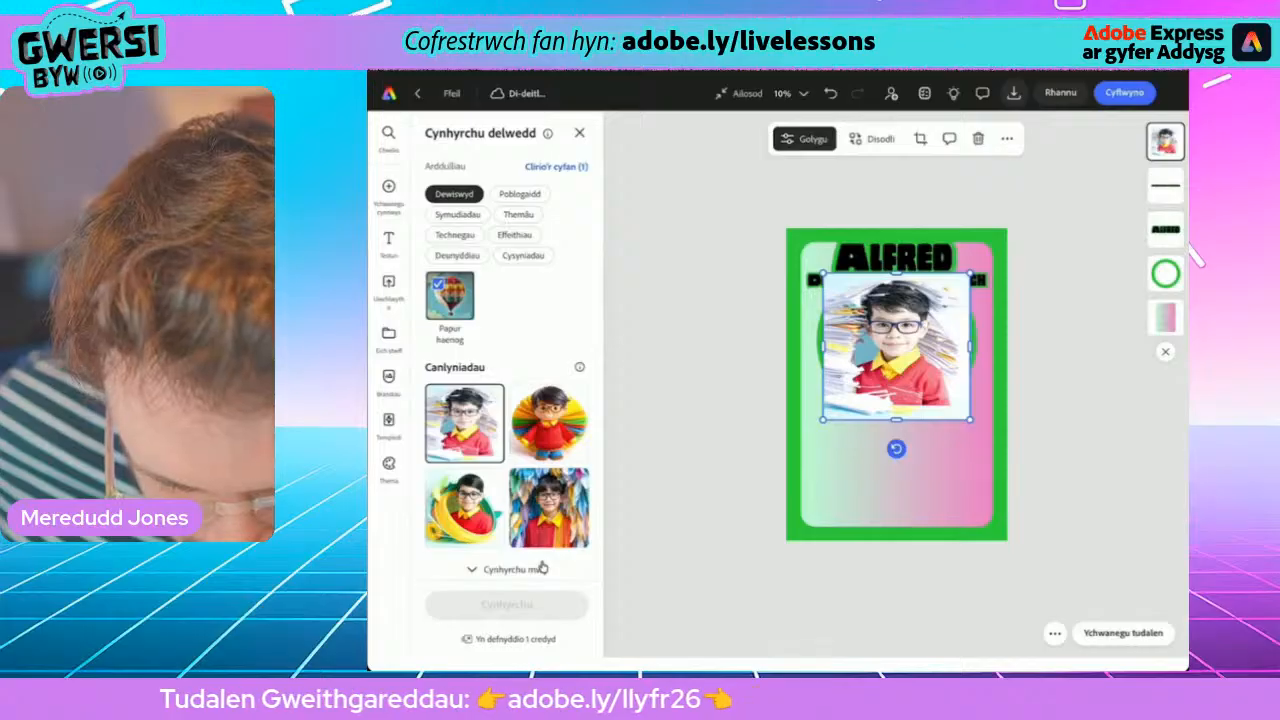
click(549, 424)
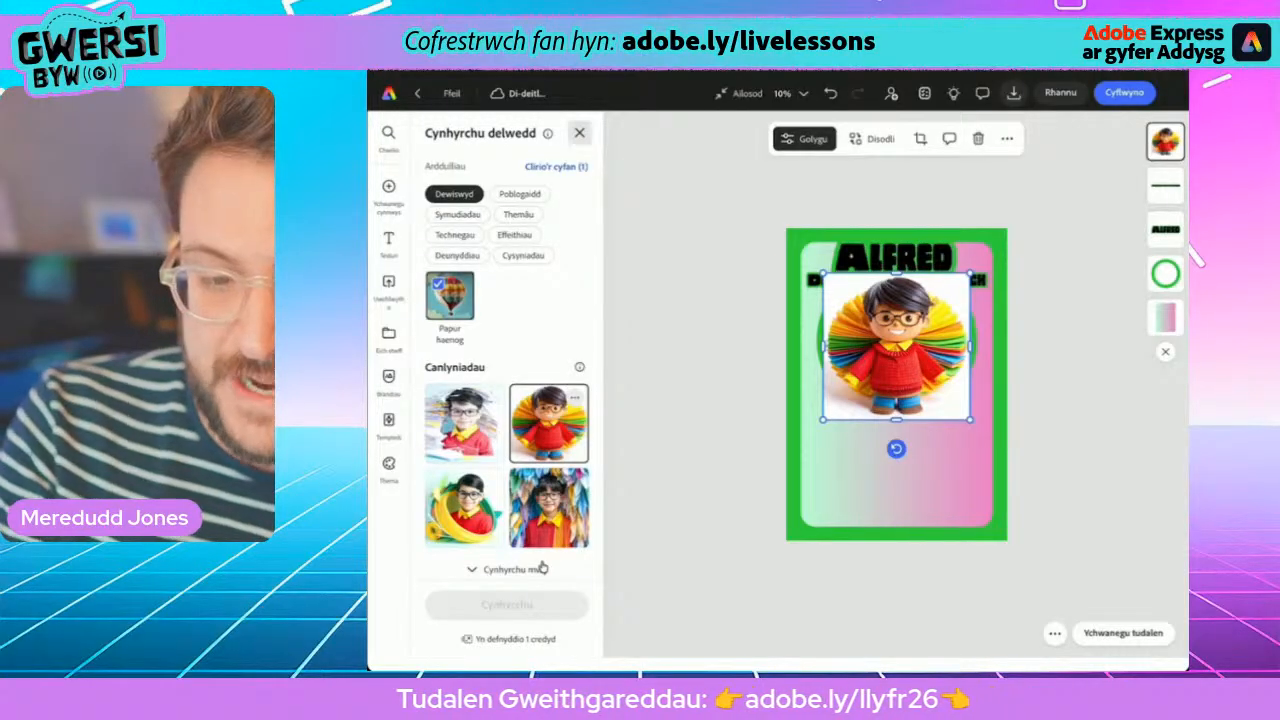
click(579, 133)
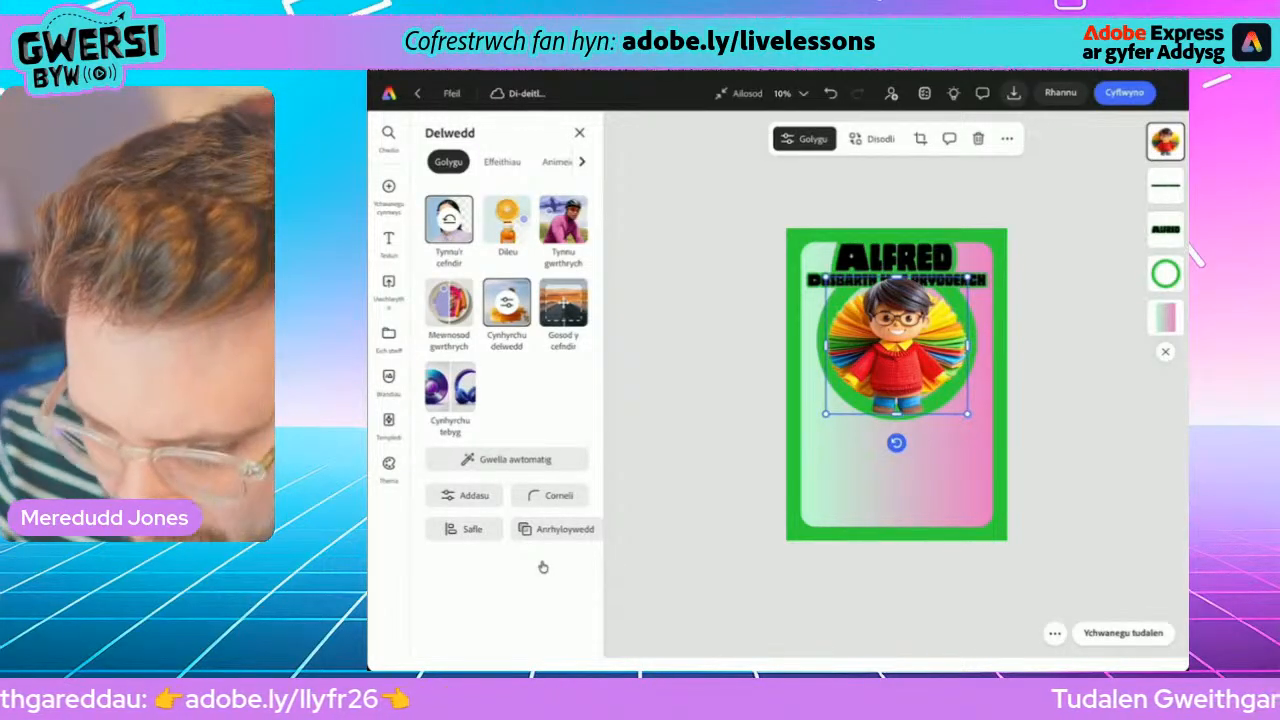
- Shrink the boy to fit inside the green ring, centre him and place his layer directly behind the ring
drag(897, 347, 895, 340)
drag(968, 270, 945, 293)
drag(885, 350, 895, 344)
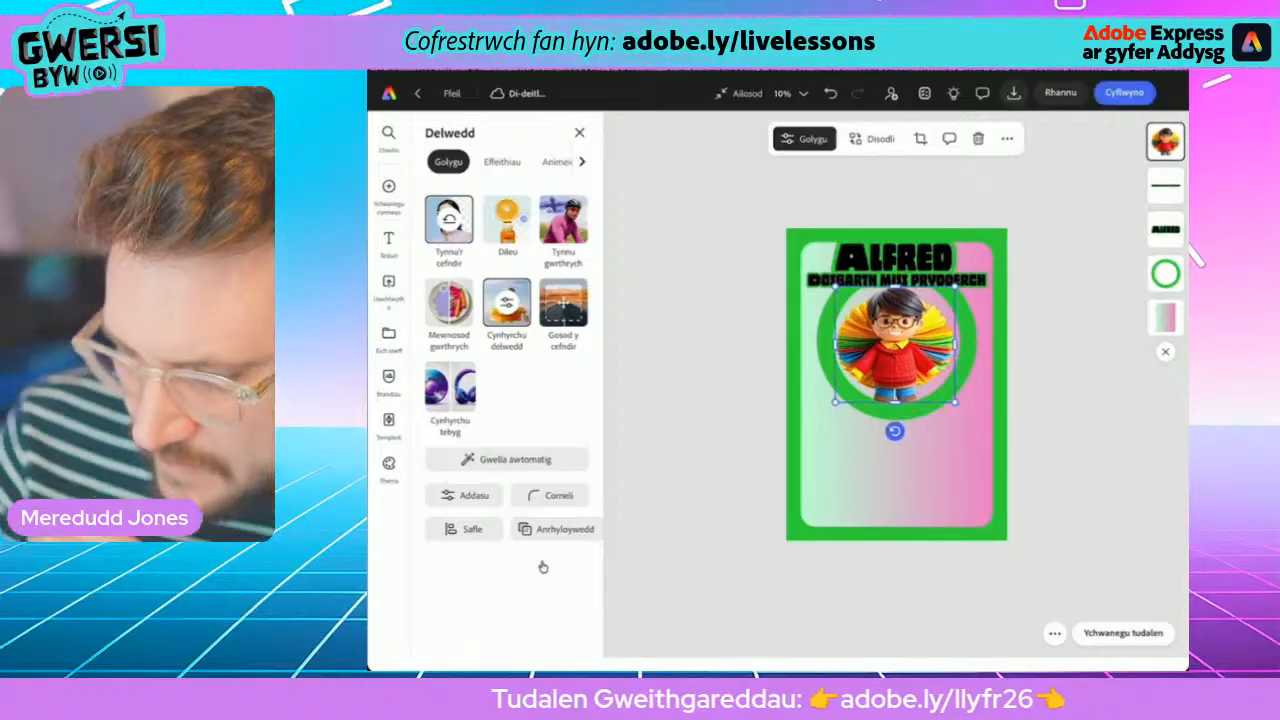
mouse_move(1165, 140)
mouse_down()
mouse_move(1162, 195)
mouse_move(1120, 257)
mouse_move(1165, 272)
mouse_up()
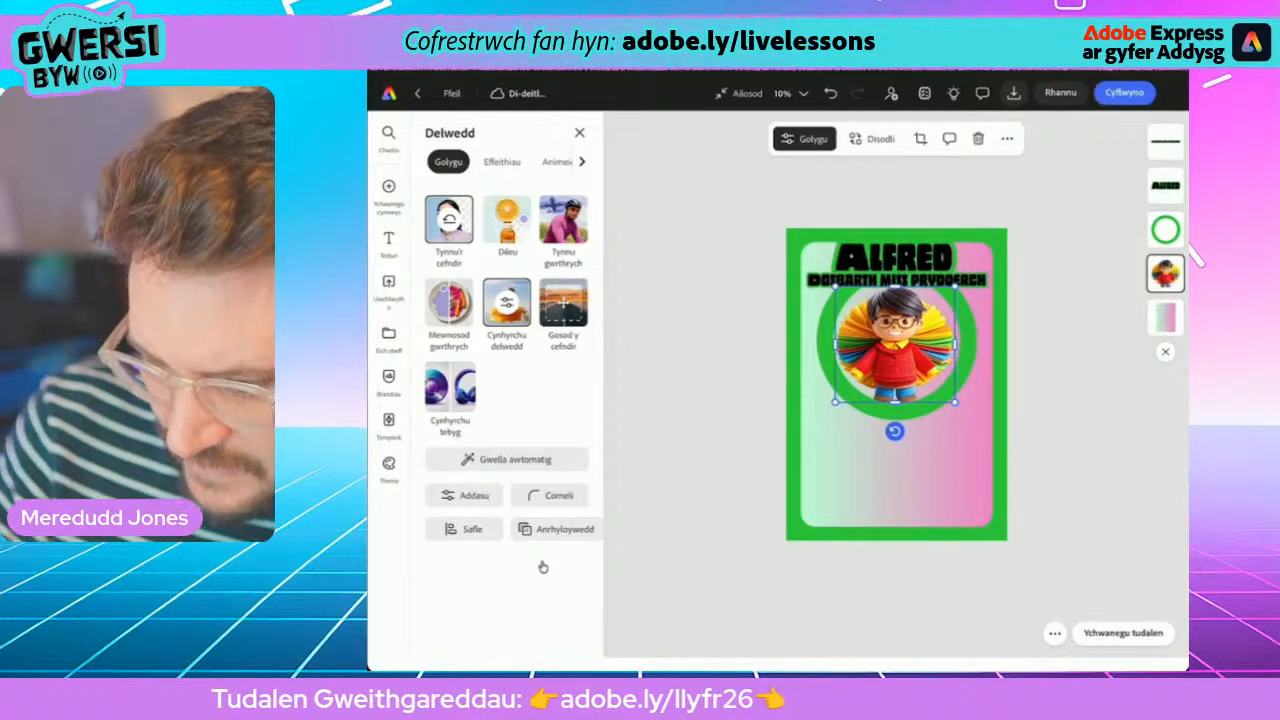
key(Escape)
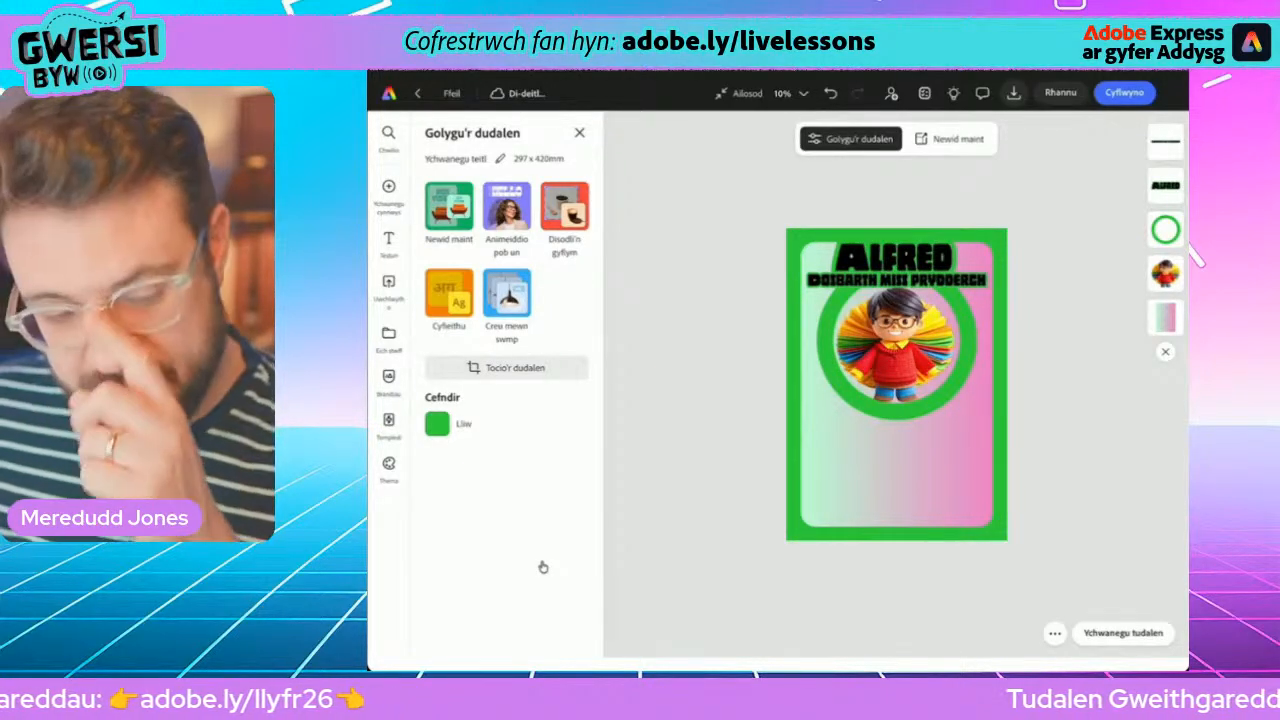
- Search the stock photos for "Paper"
click(389, 187)
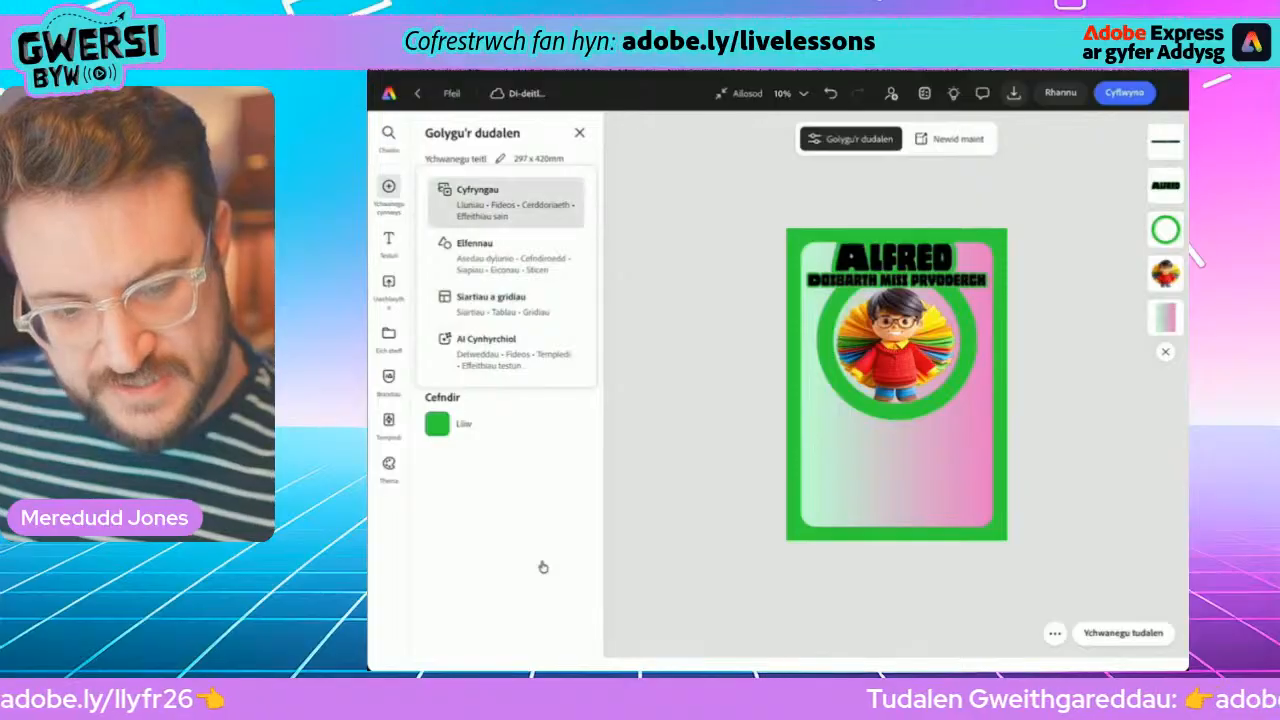
click(500, 200)
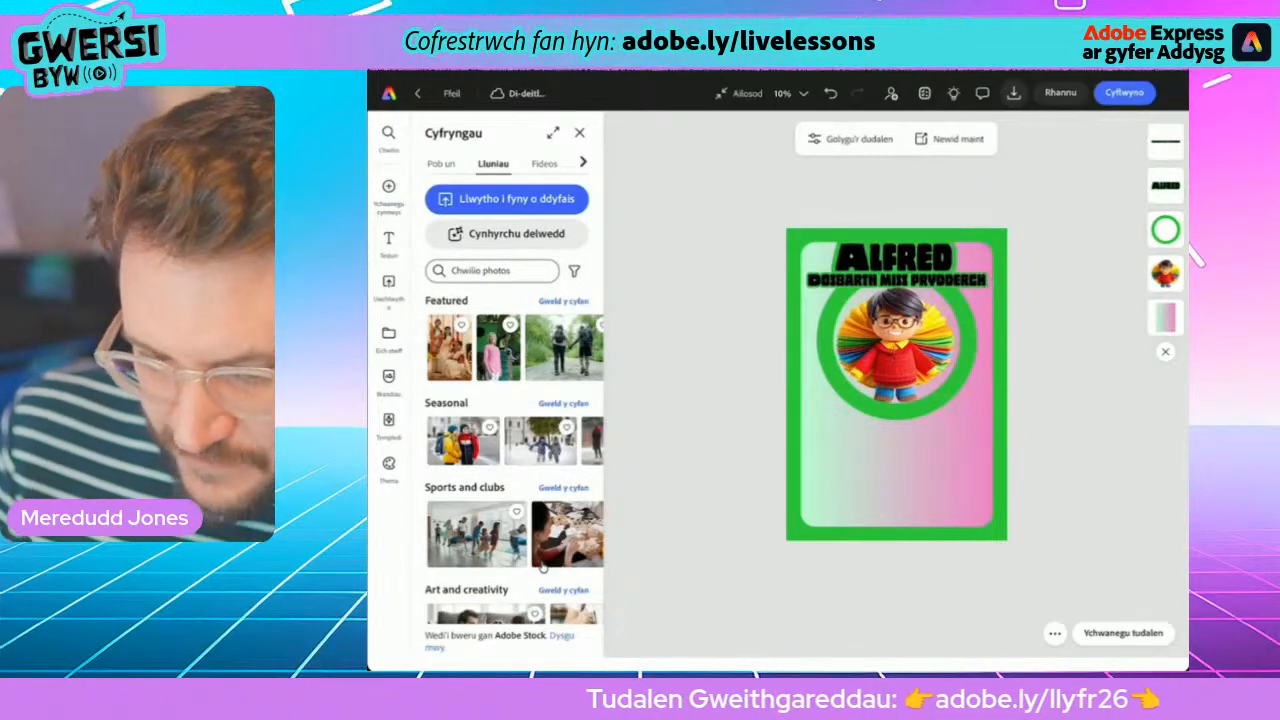
click(492, 270)
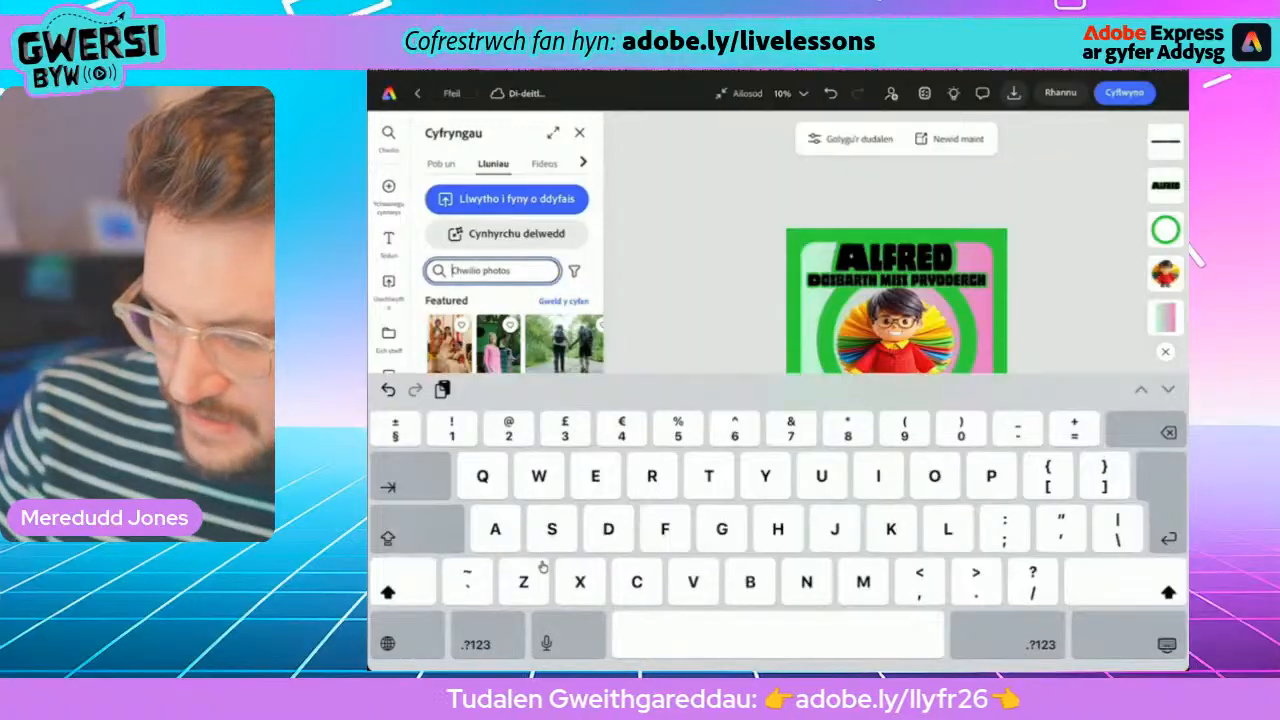
text(Pap)
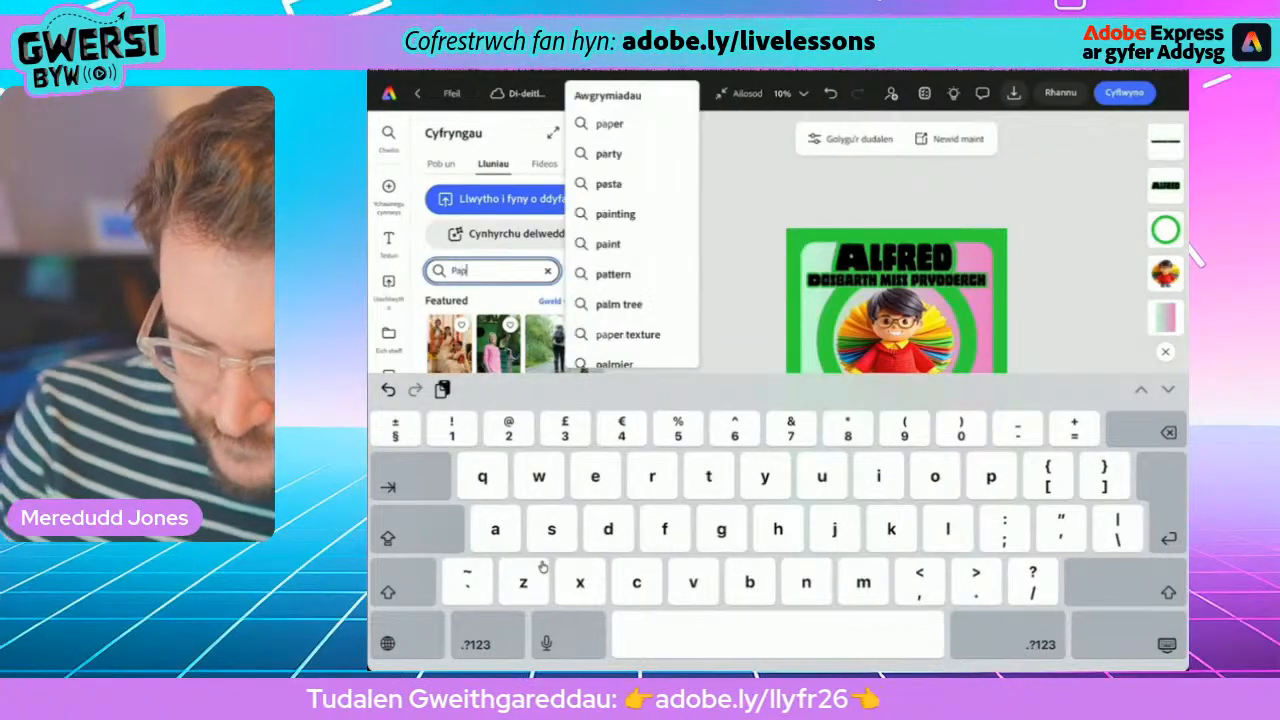
text(er)
key(Return)
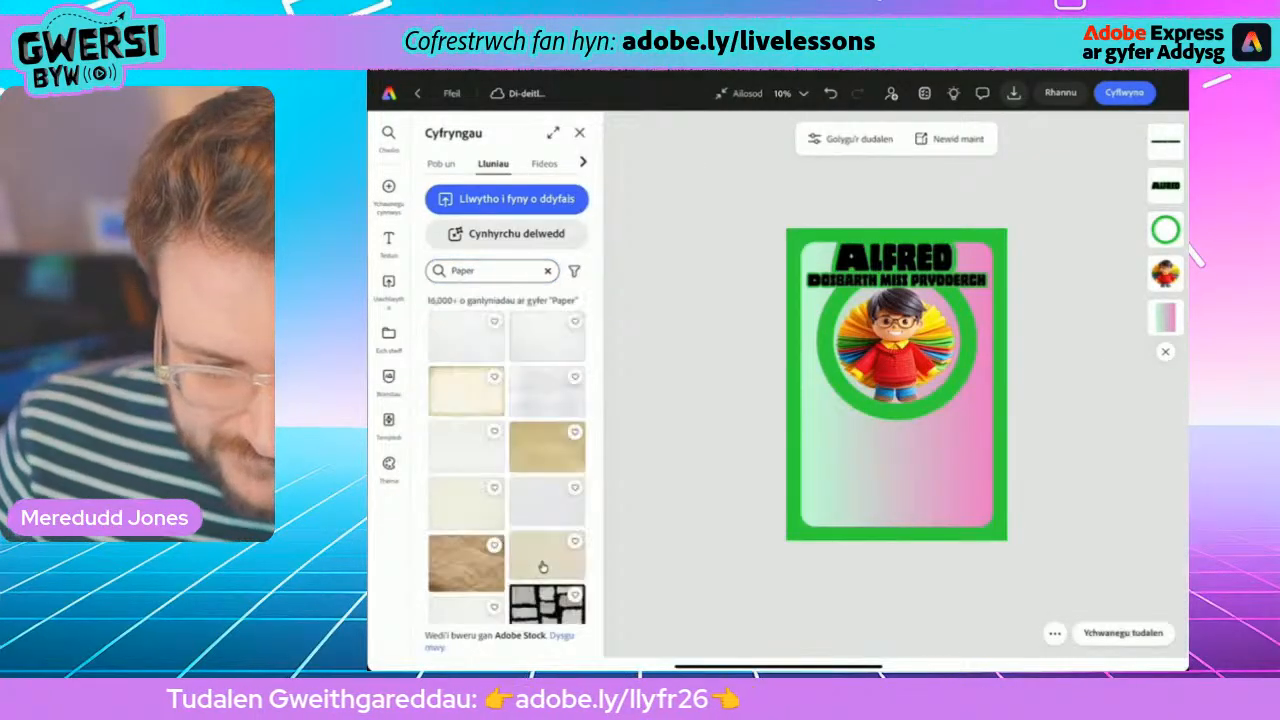
- Find a dark grey paper texture among the photos and add it to the card
scroll(543, 567, down, 3)
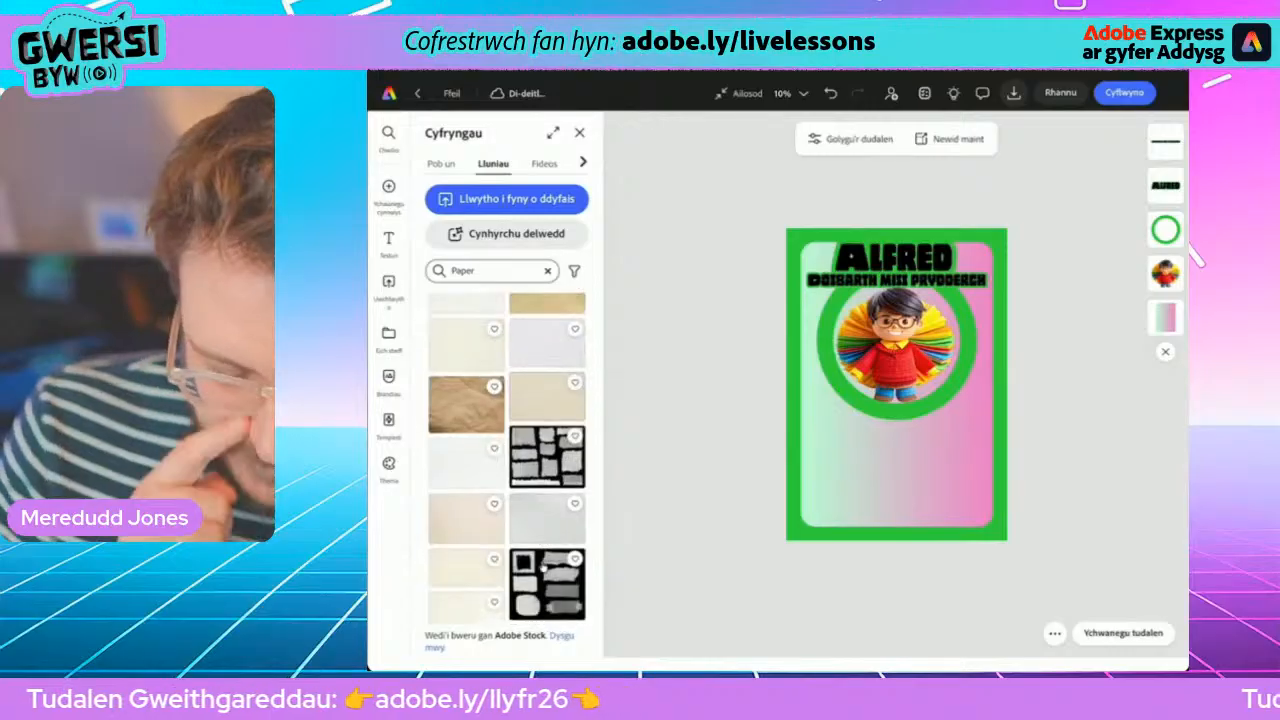
scroll(543, 567, down, 8)
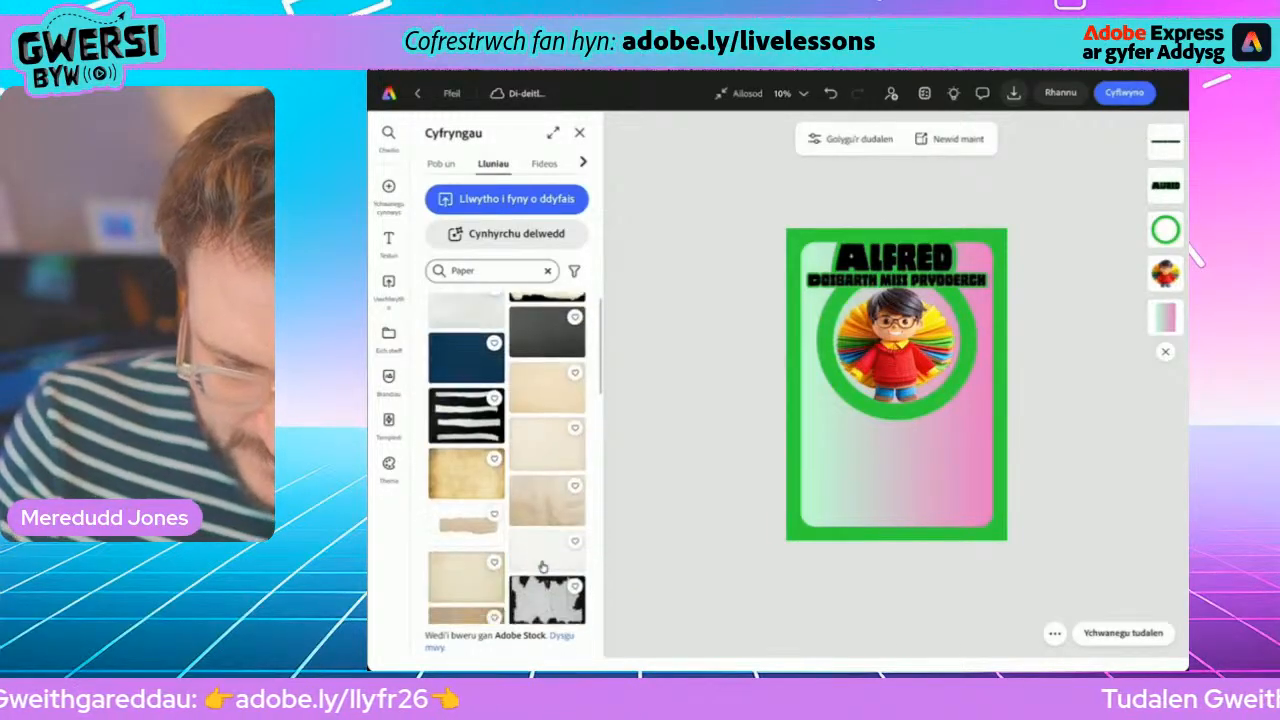
scroll(543, 567, up, 3)
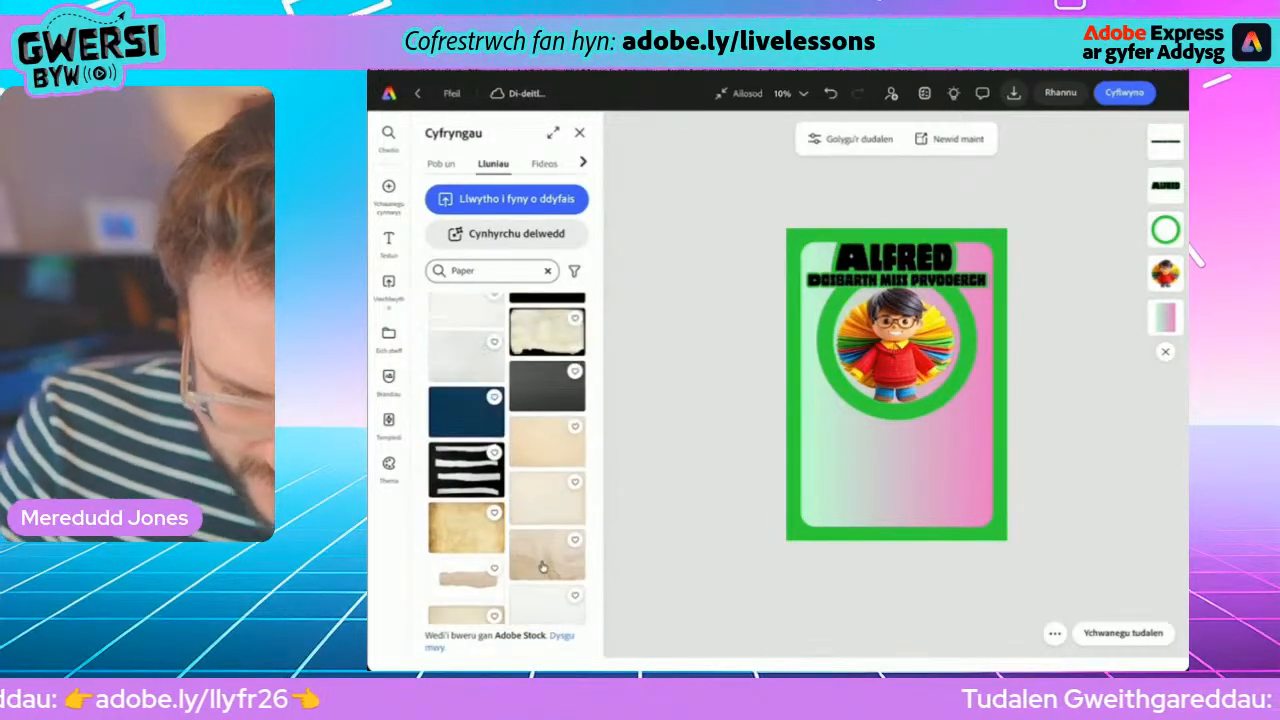
click(543, 567)
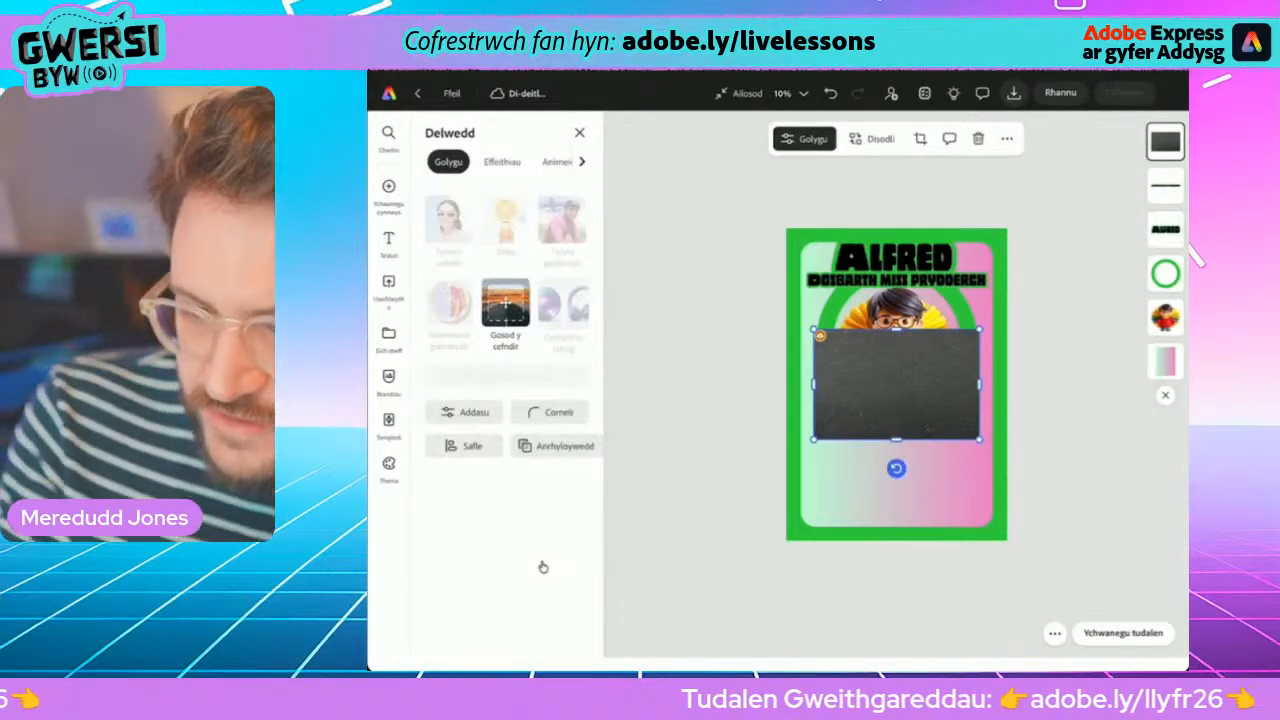
- Crop the dark grey paper photo to a circle shape
key(Return)
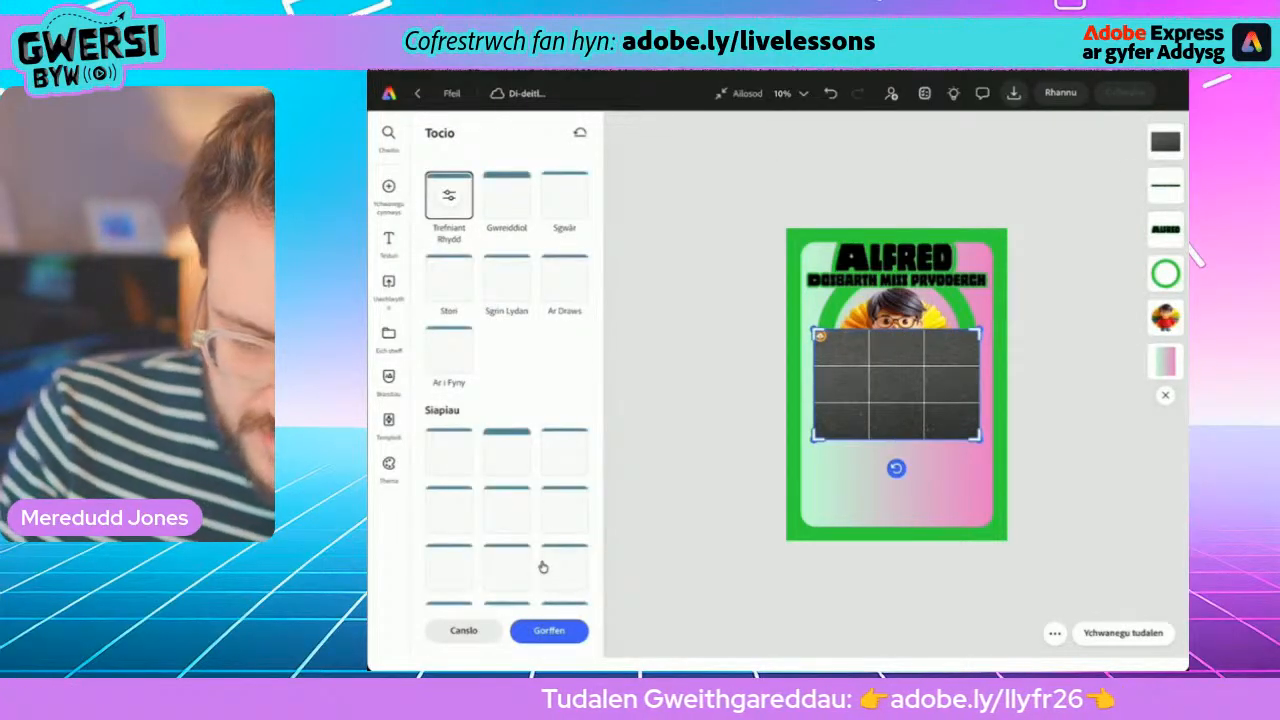
key(Return)
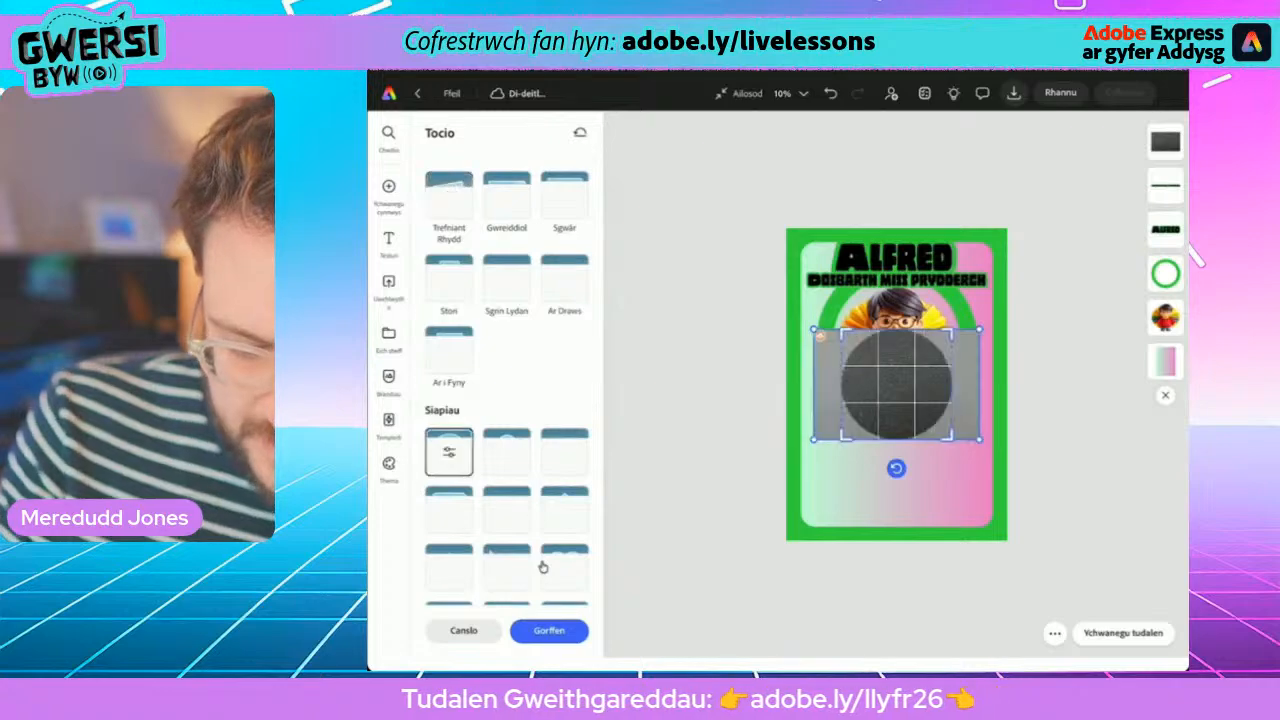
key(Return)
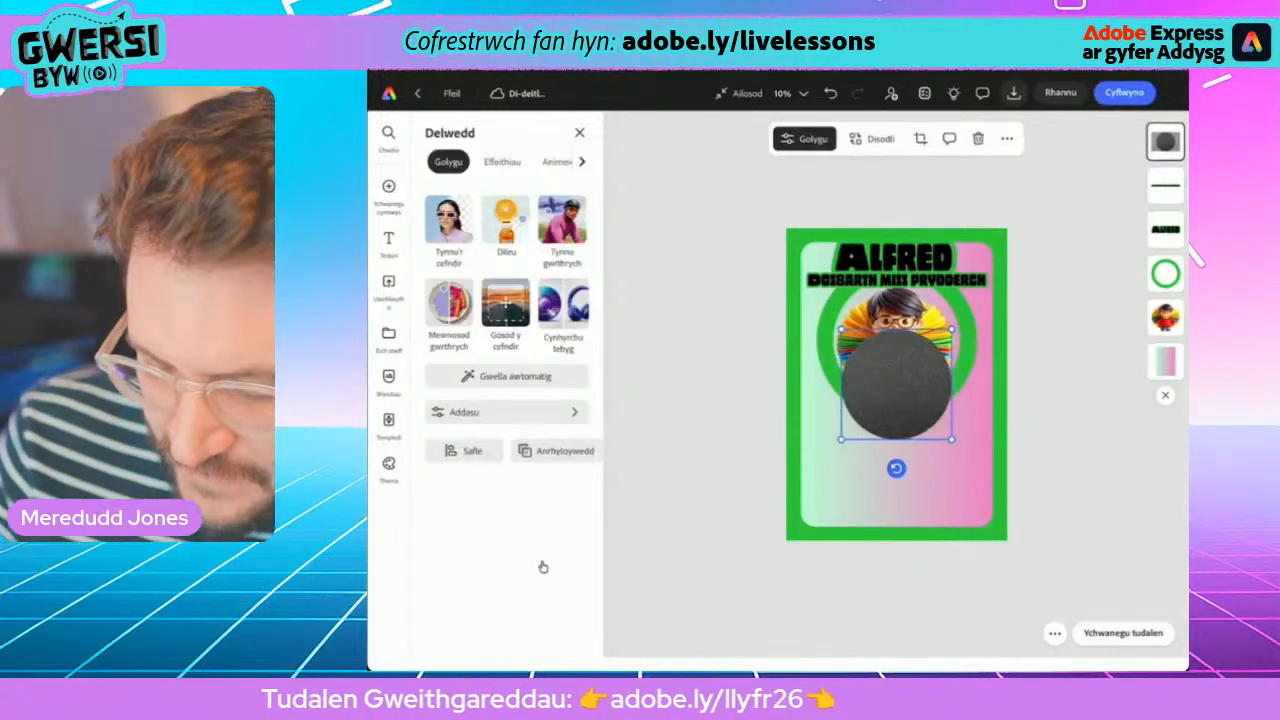
- Enlarge the paper circle to fill the green ring and move its layer behind the boy
drag(896, 384, 884, 330)
drag(939, 386, 969, 415)
mouse_move(899, 345)
mouse_down()
mouse_move(886, 340)
mouse_move(897, 345)
mouse_up()
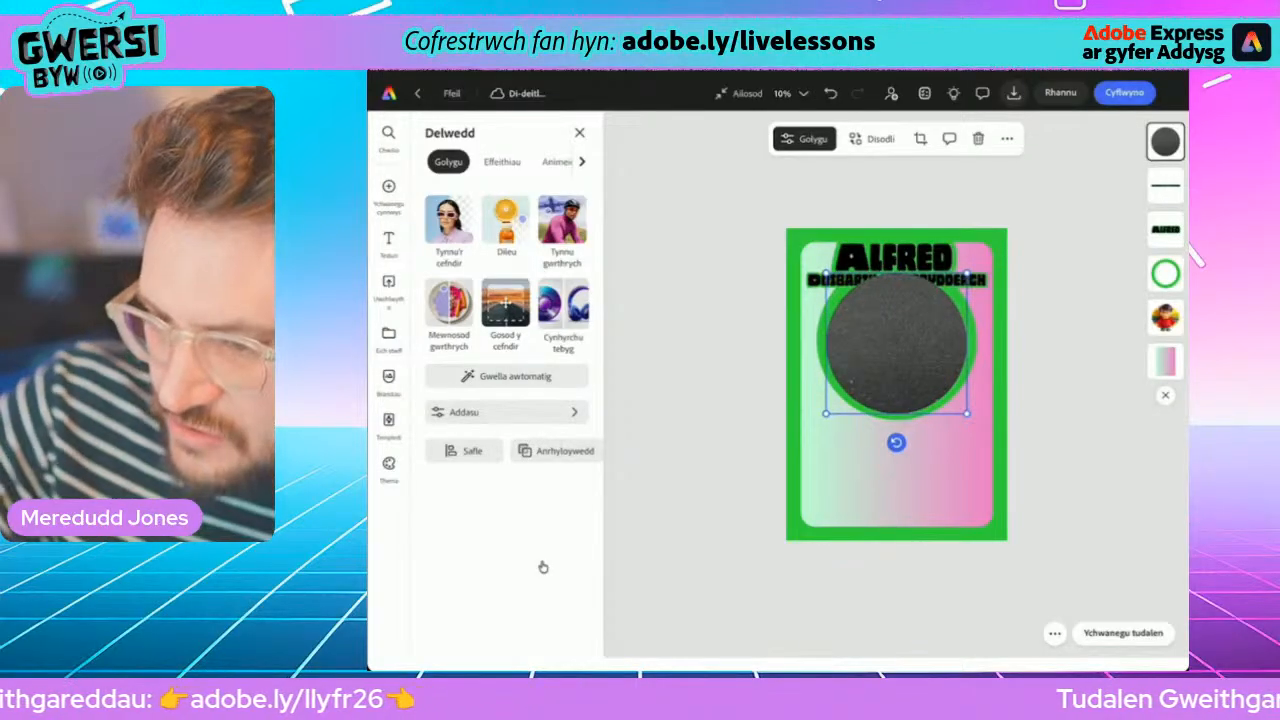
drag(1165, 141, 1151, 309)
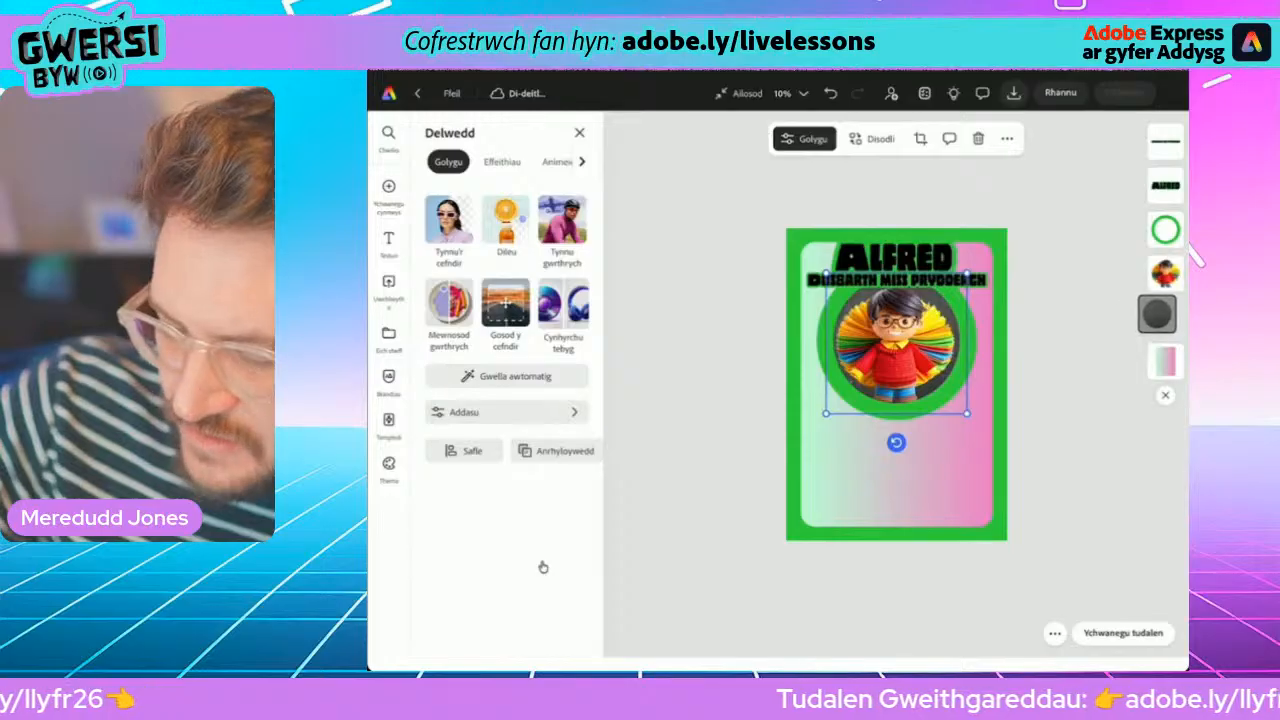
key(Escape)
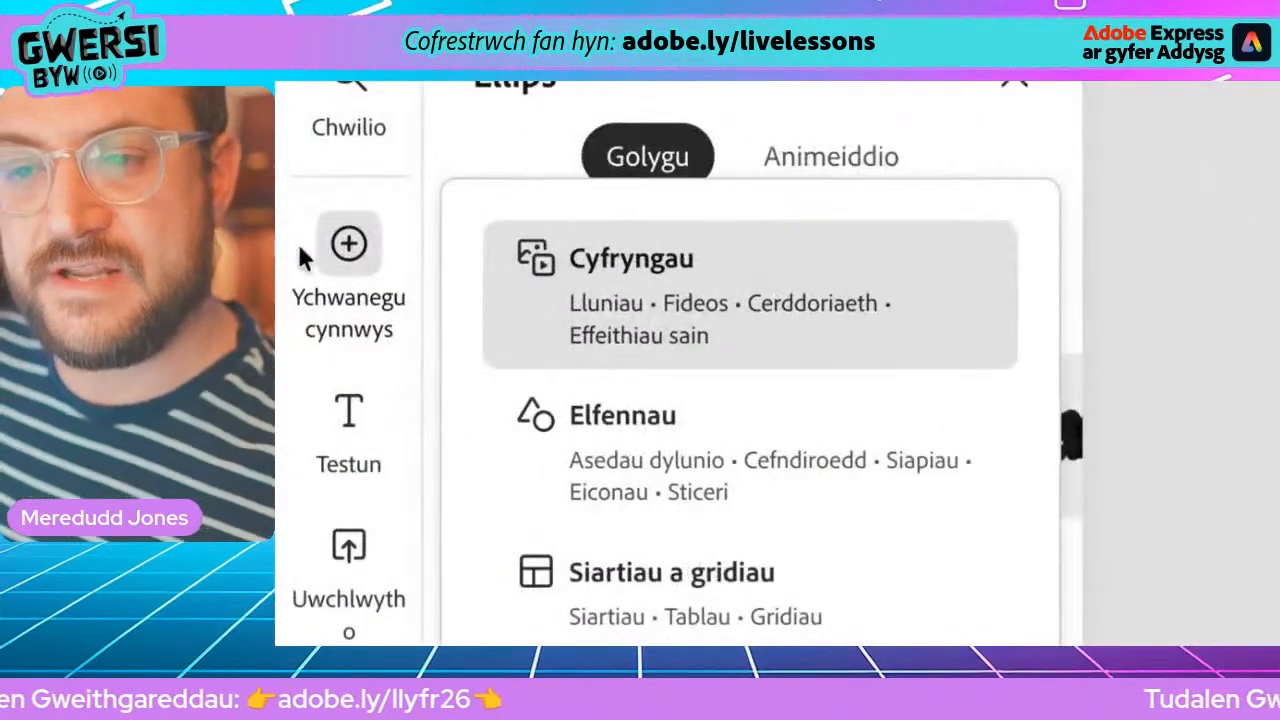
- Add the plain black-bordered table to the orange Alfred card
click(297, 248)
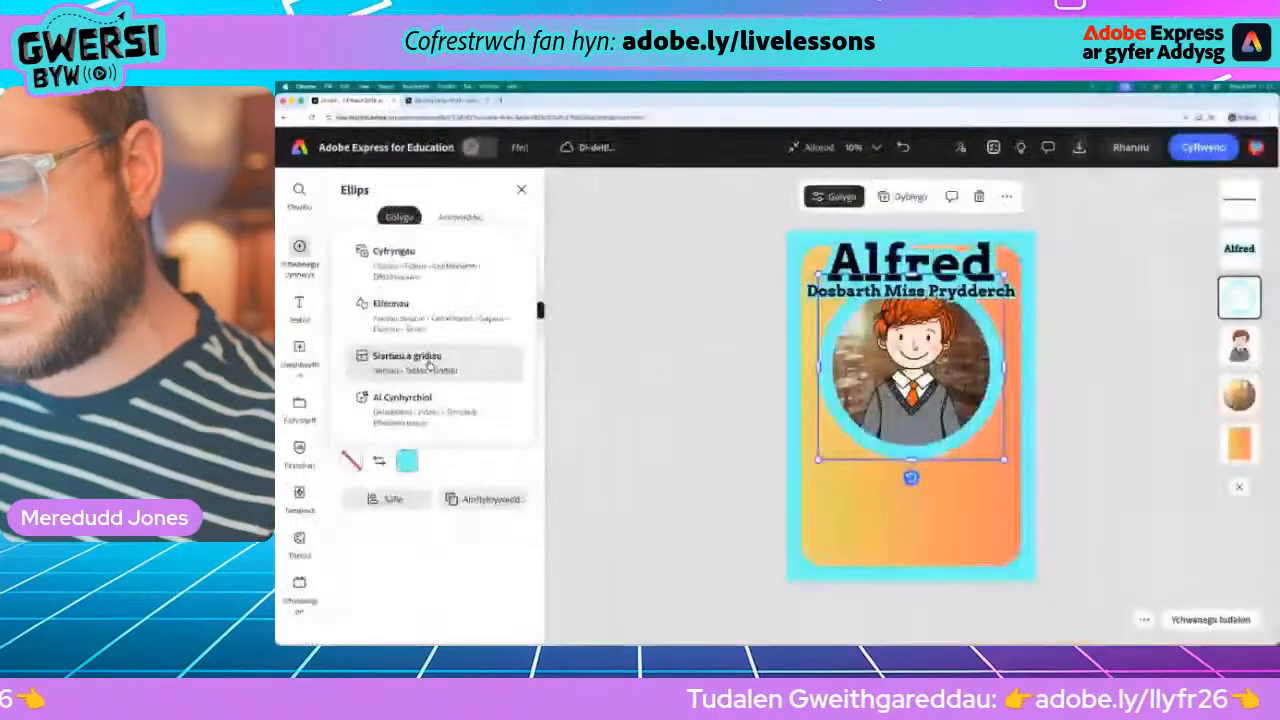
click(690, 435)
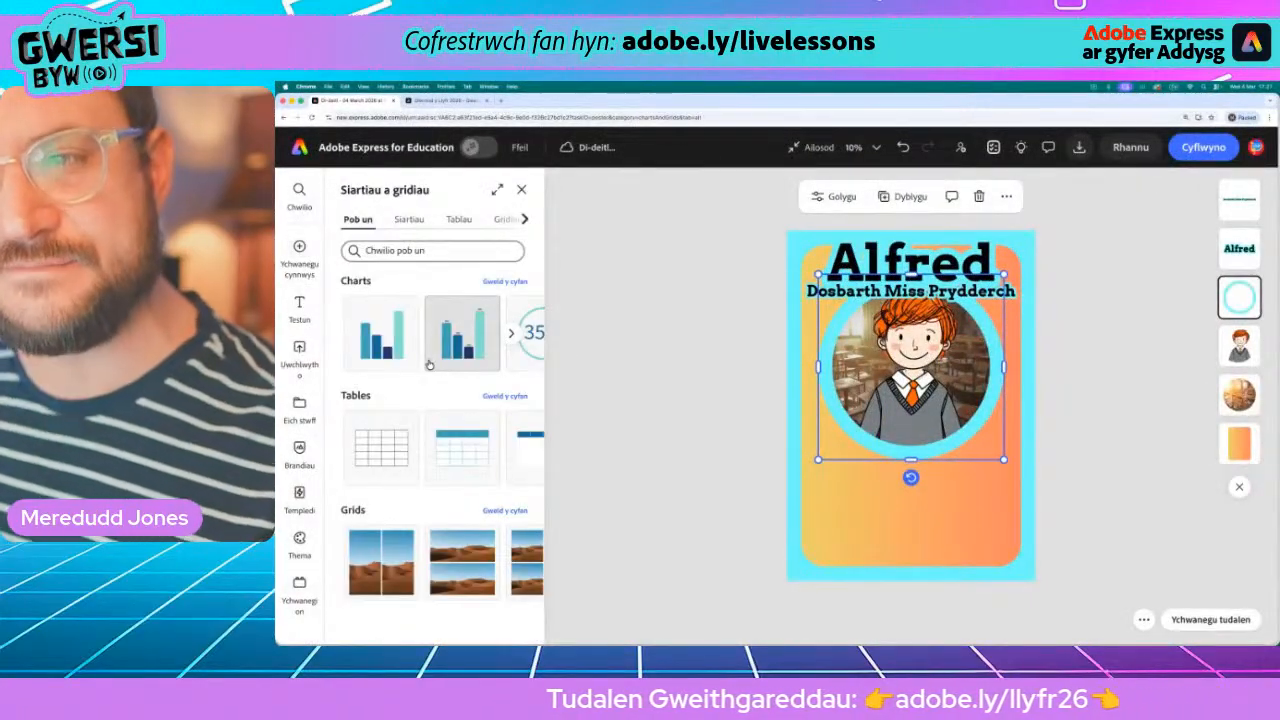
click(505, 220)
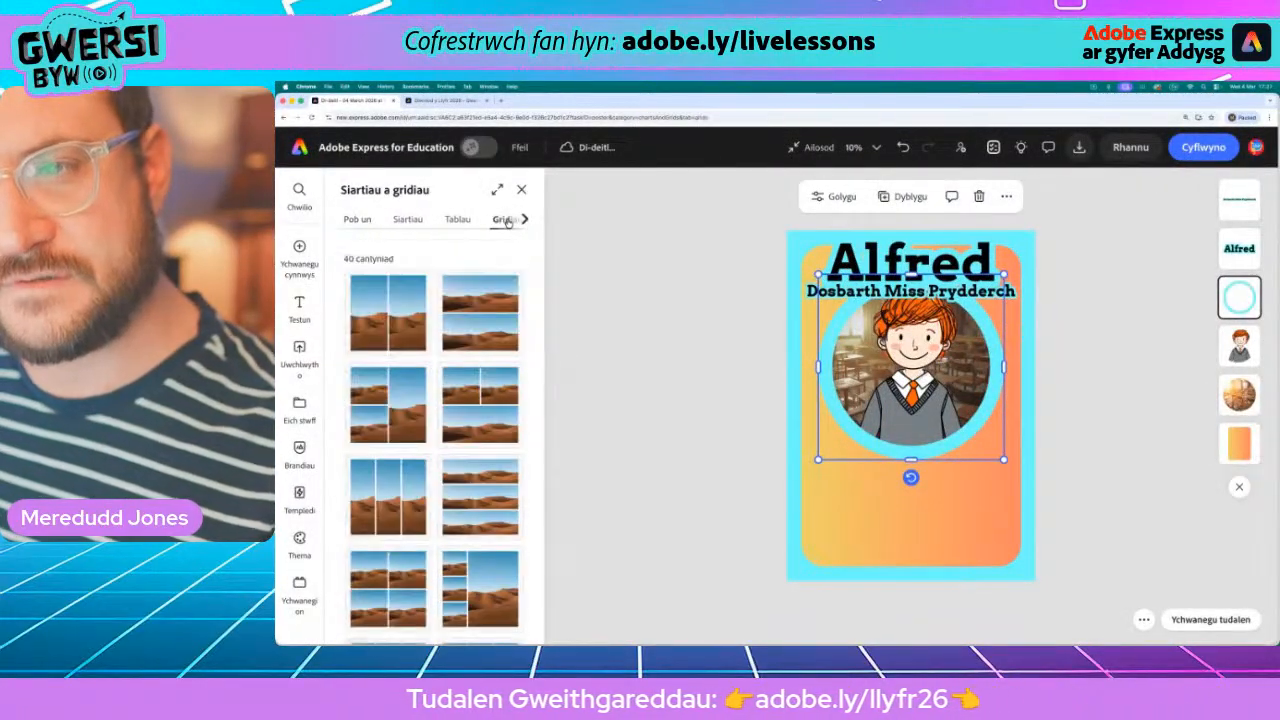
click(455, 220)
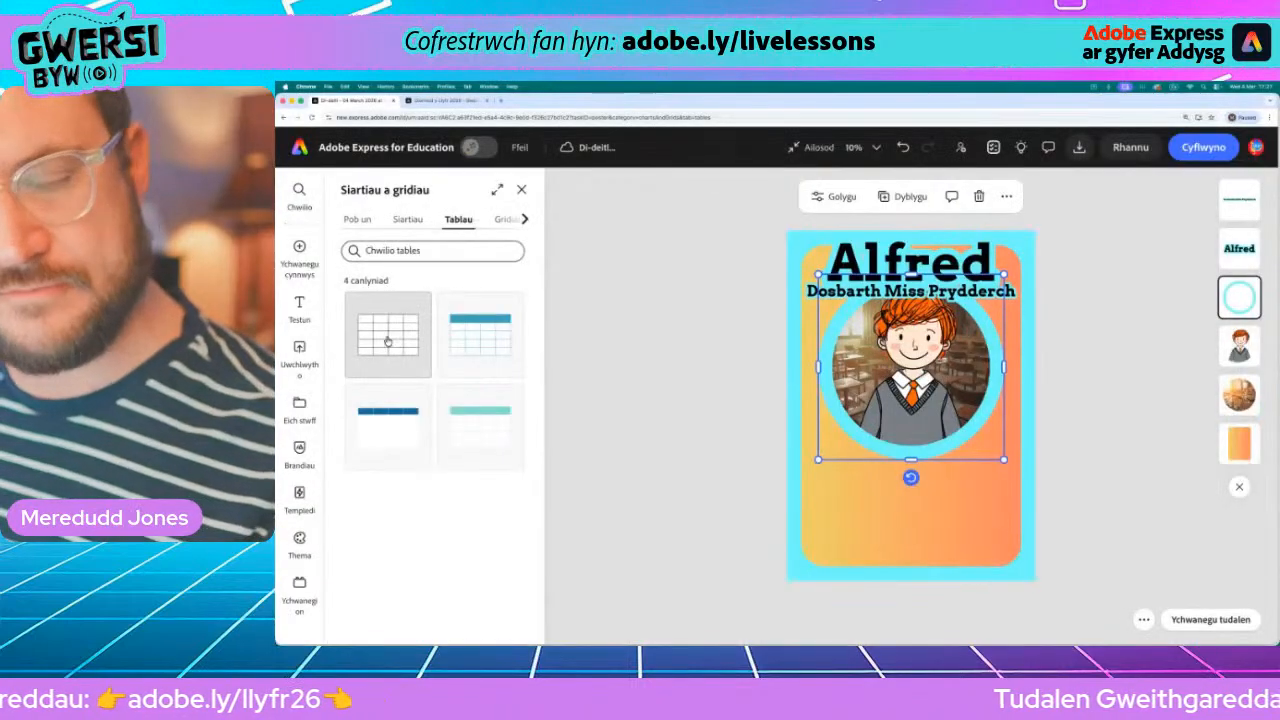
click(522, 372)
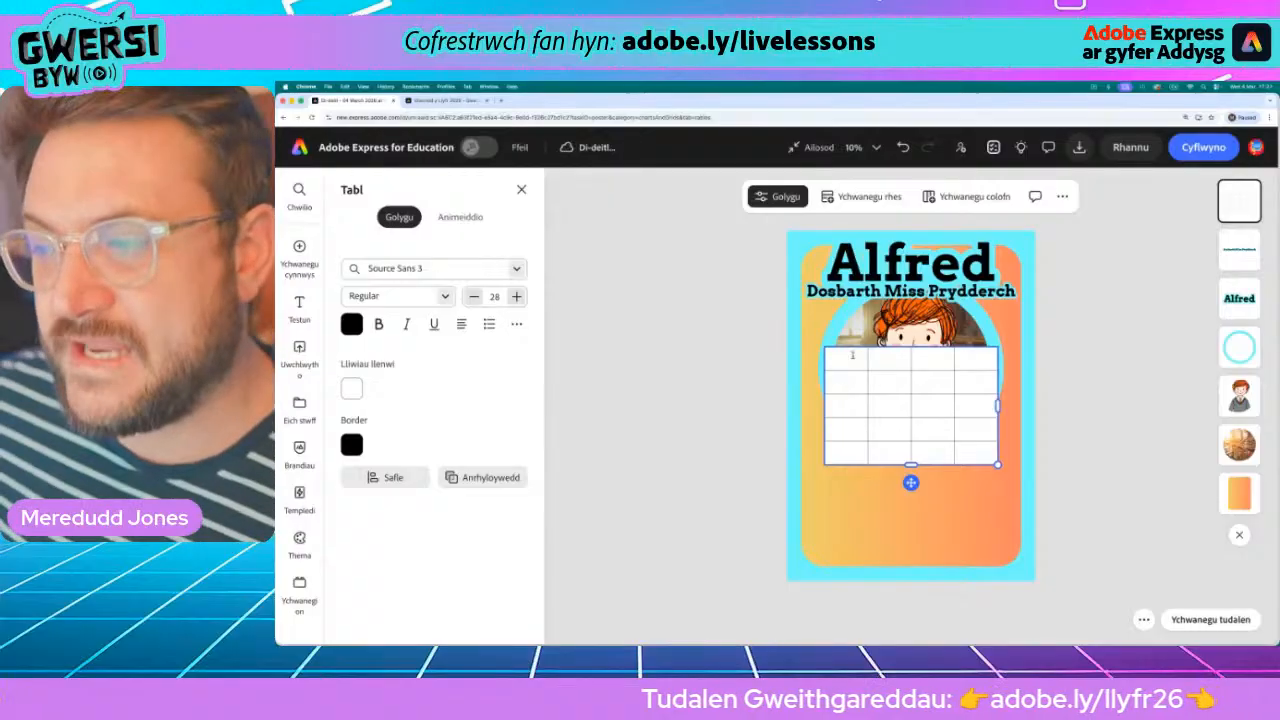
- Delete the table's third column, using a cell in its top row as the target
click(848, 410)
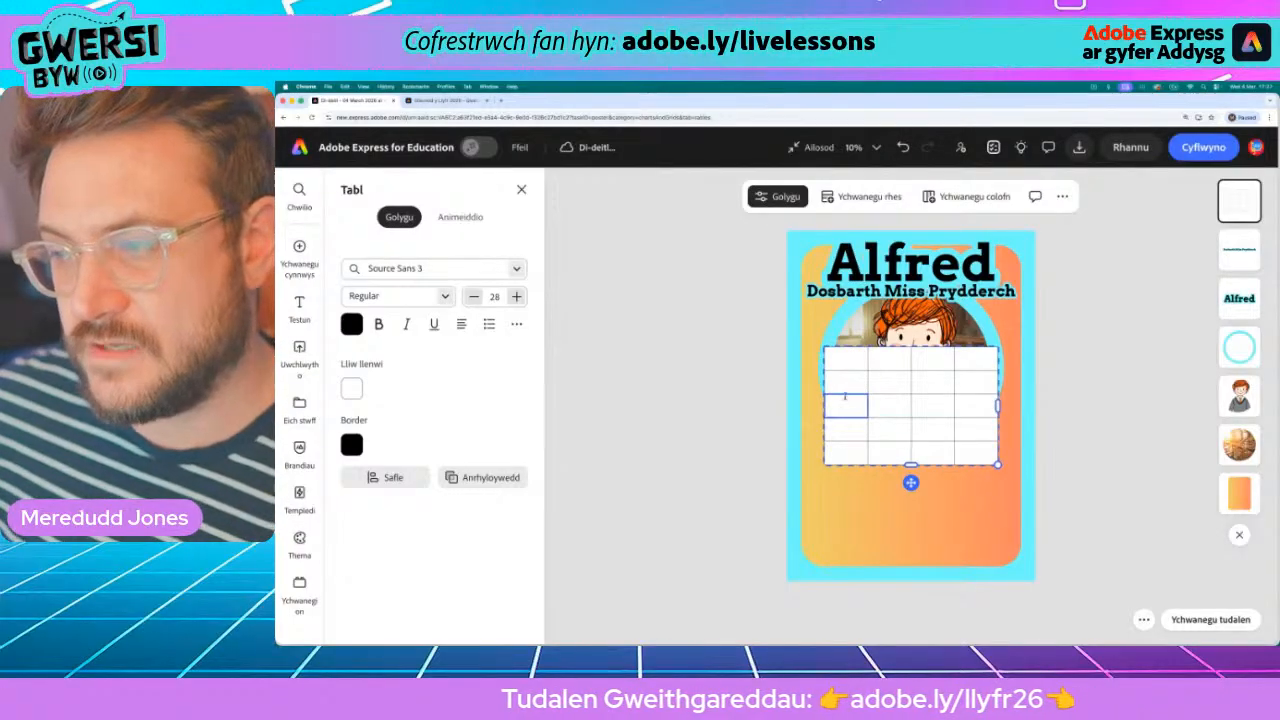
click(843, 431)
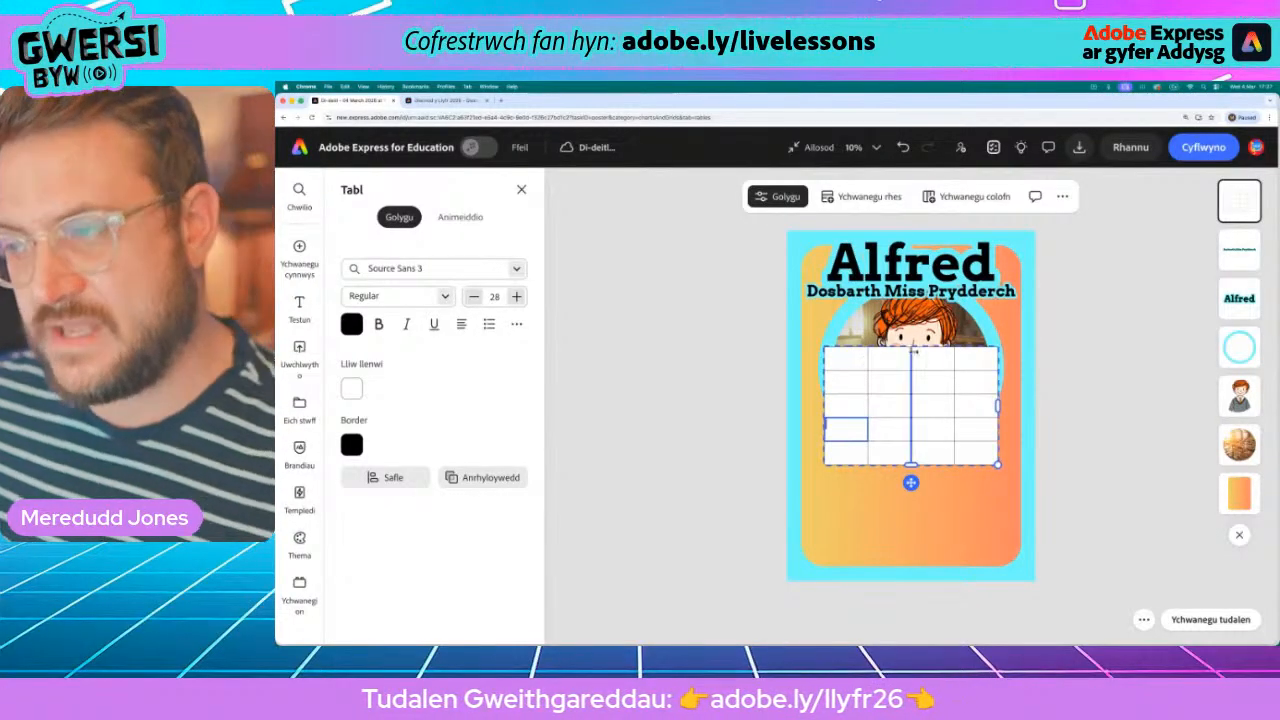
click(933, 357)
right_click(933, 356)
key(Escape)
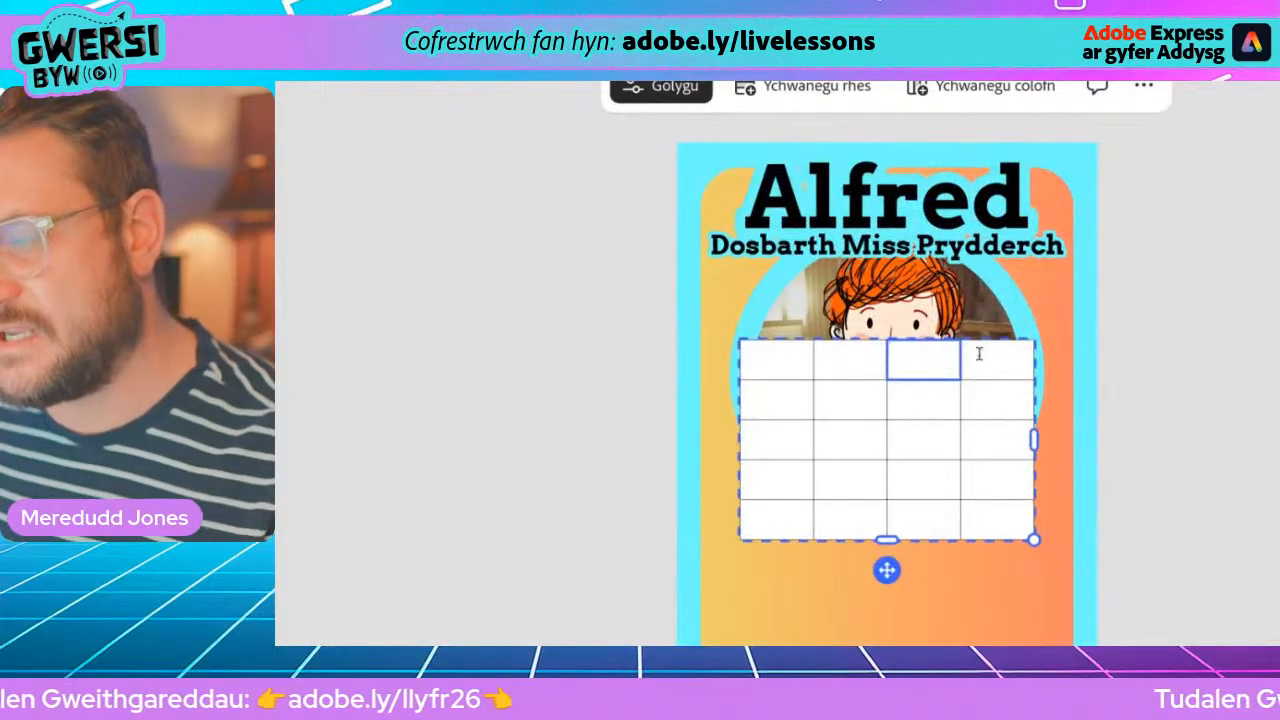
click(990, 352)
click(946, 365)
click(1014, 366)
click(929, 366)
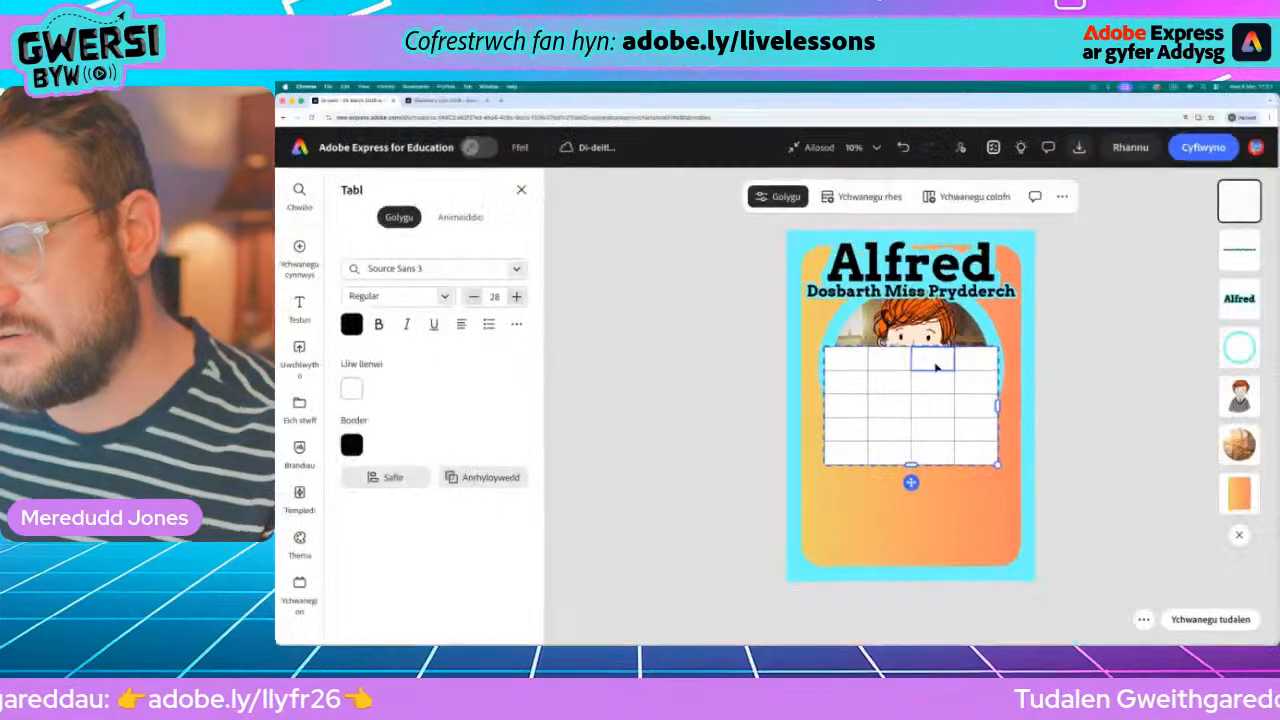
click(1063, 197)
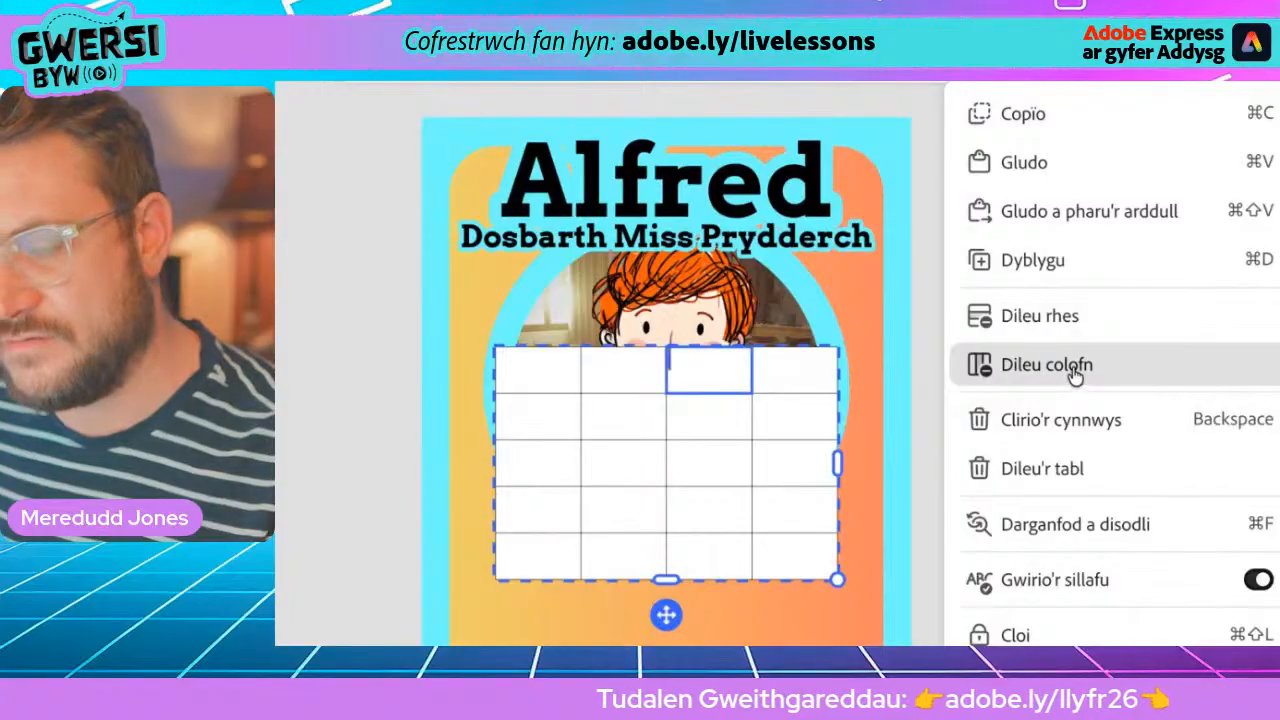
click(1074, 373)
click(700, 377)
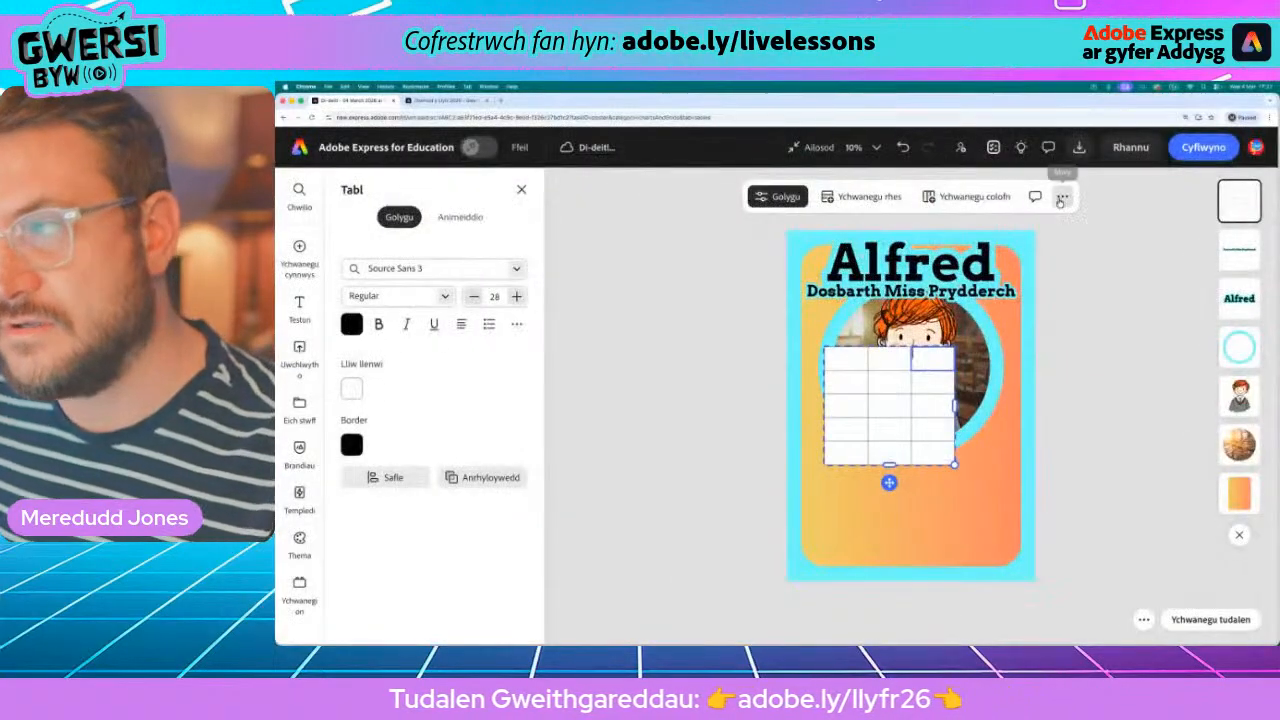
- Delete another column to leave a two-column table, and shift the table slightly towards the card's centre
click(1062, 198)
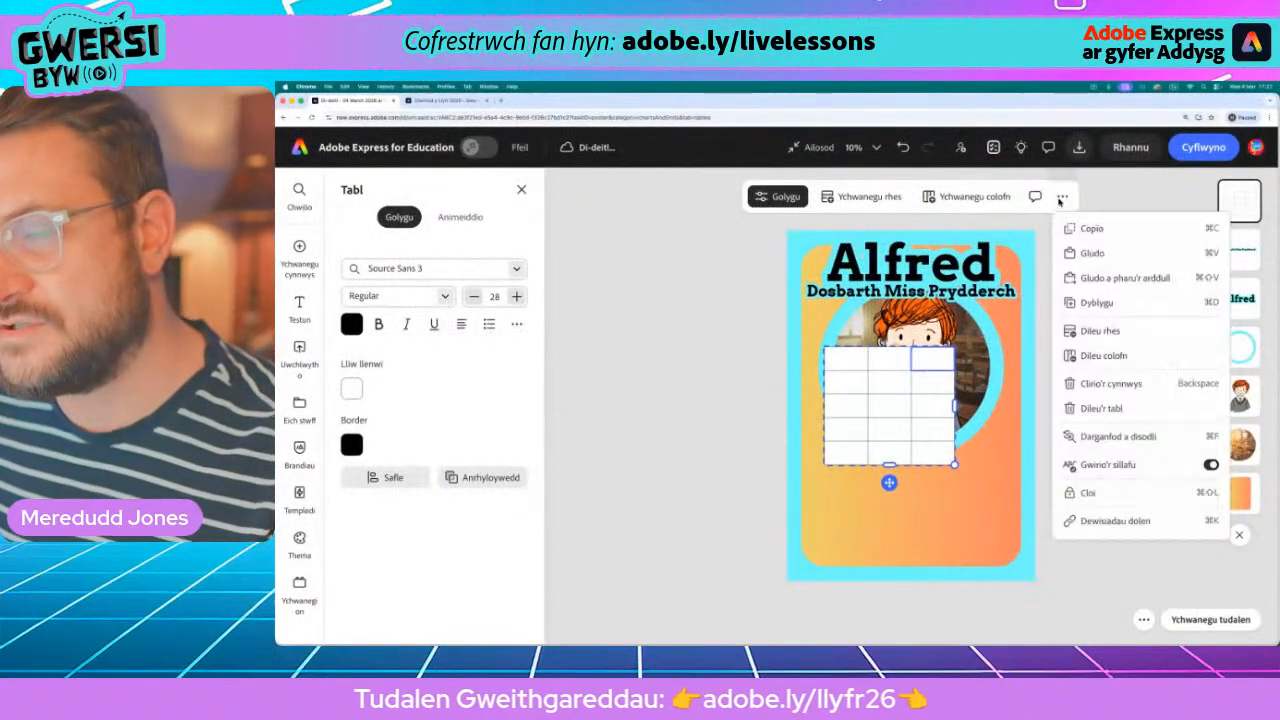
click(1119, 357)
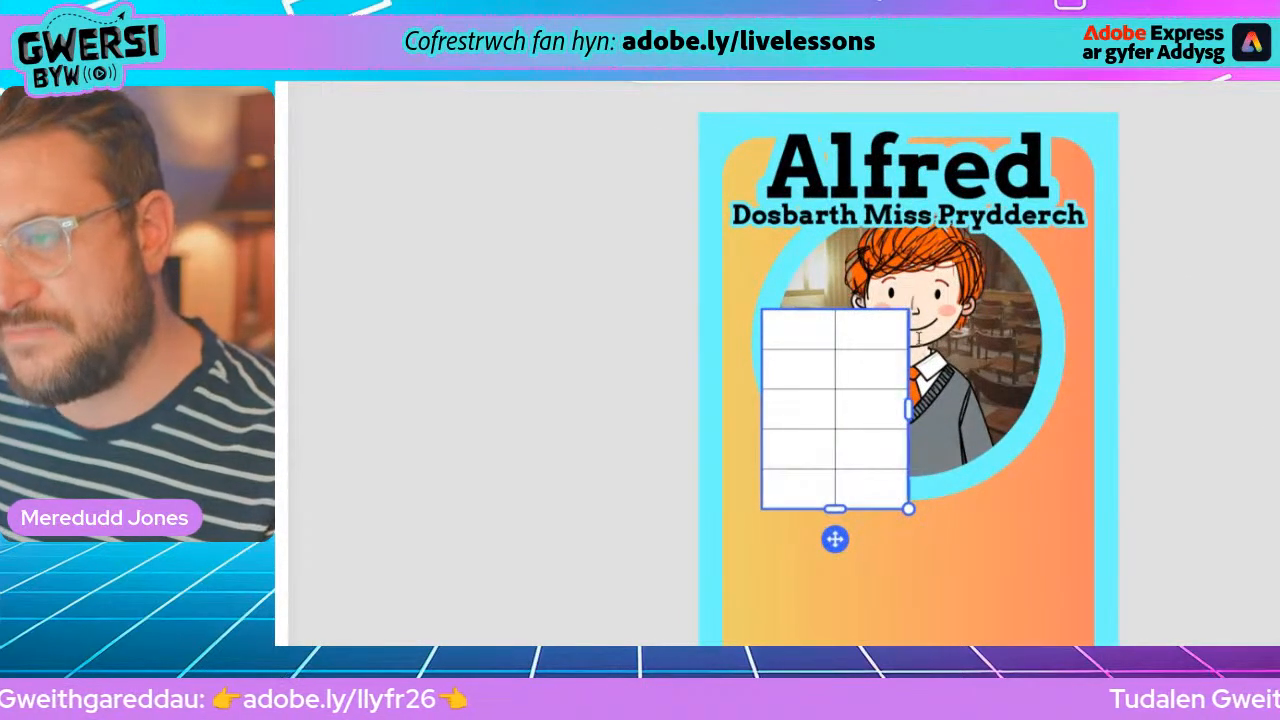
drag(789, 331, 812, 332)
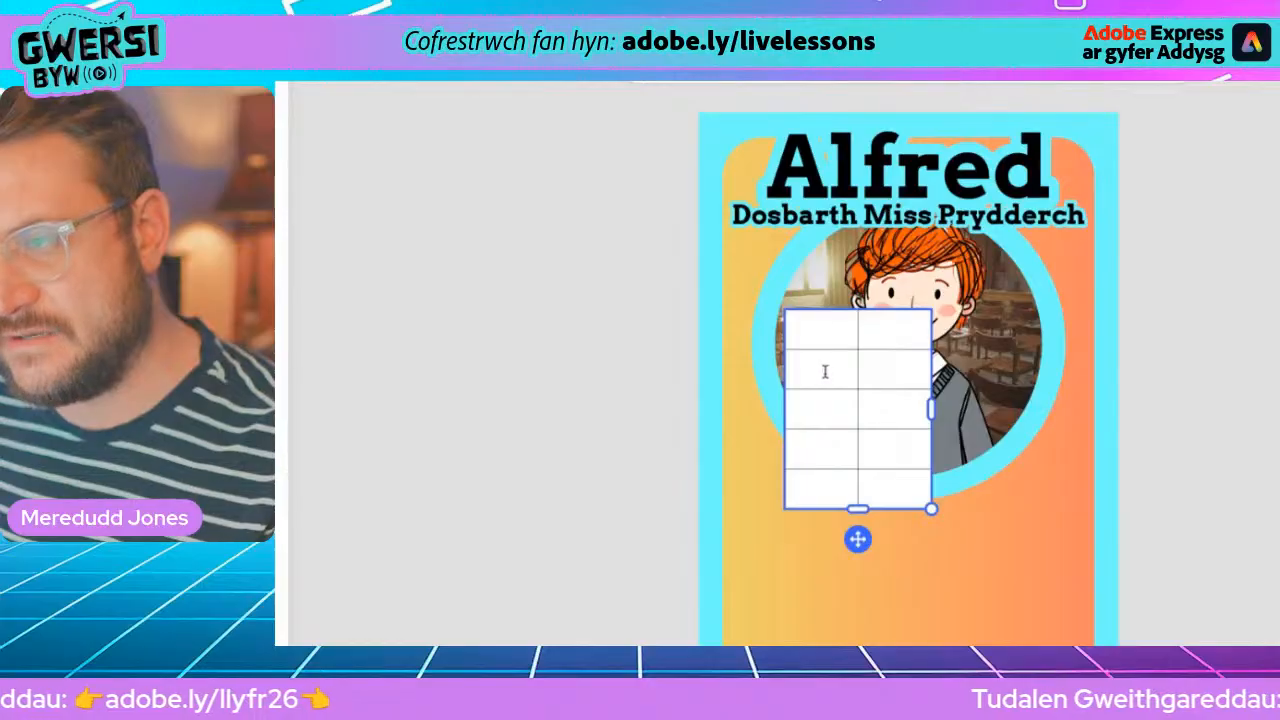
- Delete the table's bottom row to leave four rows
click(825, 371)
click(823, 409)
click(826, 452)
click(820, 489)
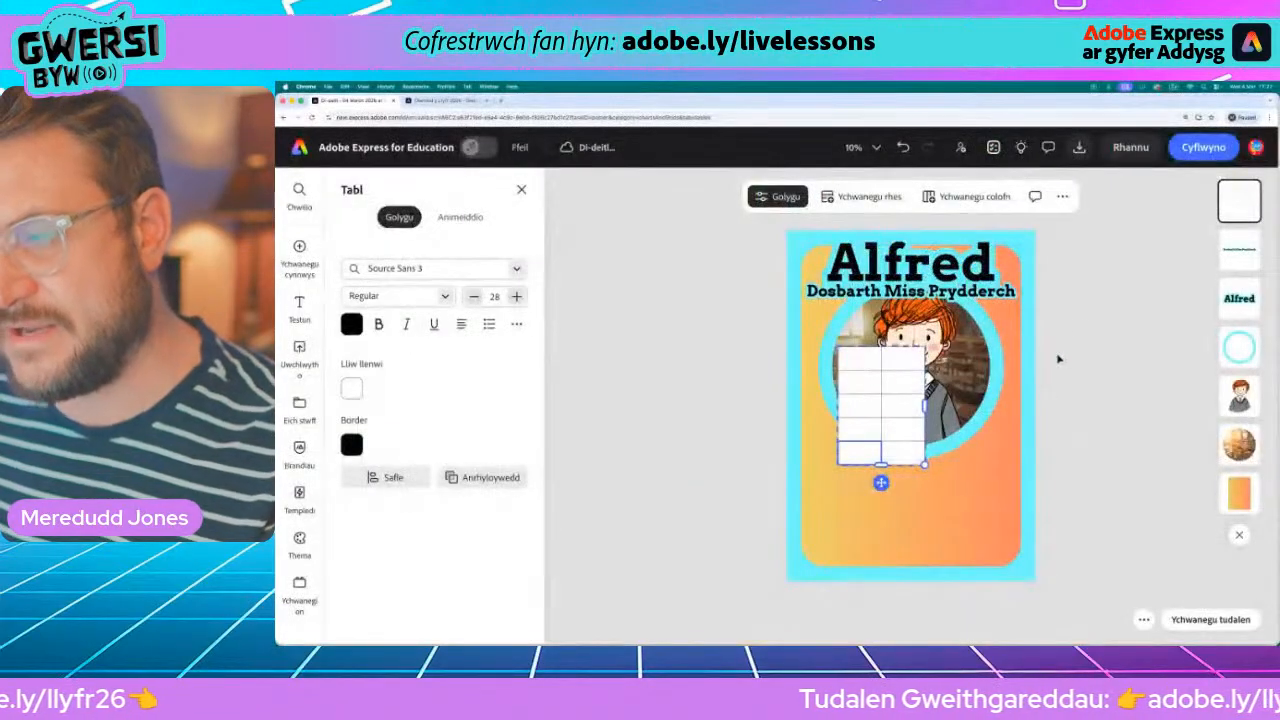
click(1062, 196)
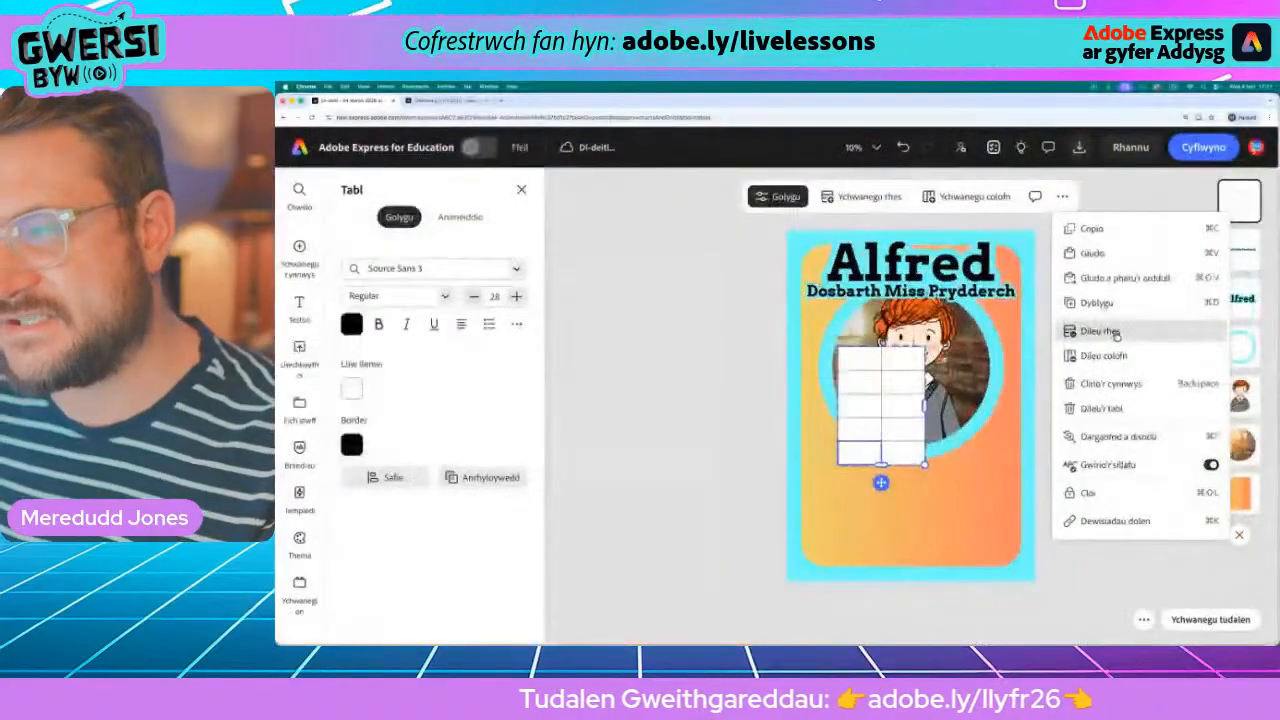
click(1115, 333)
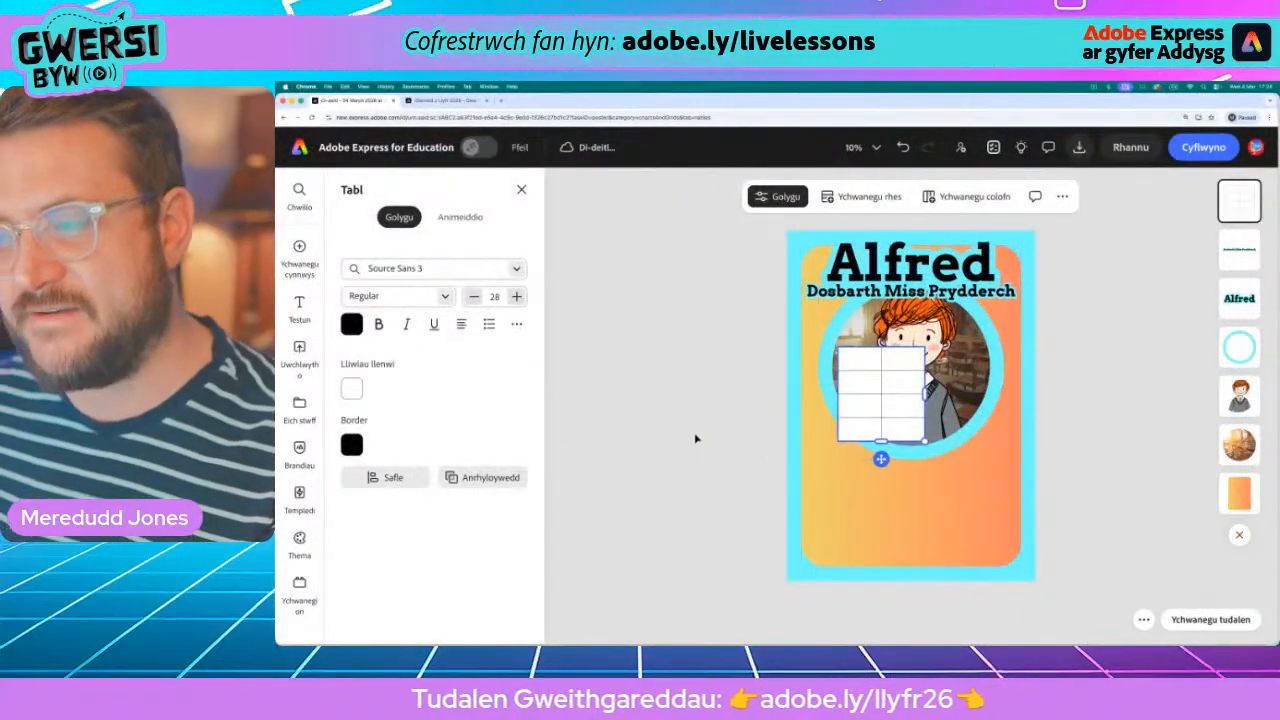
- Fit the table to the space below the circular portrait and widen its first column to about three quarters of the table's width
click(810, 407)
drag(851, 383, 1022, 510)
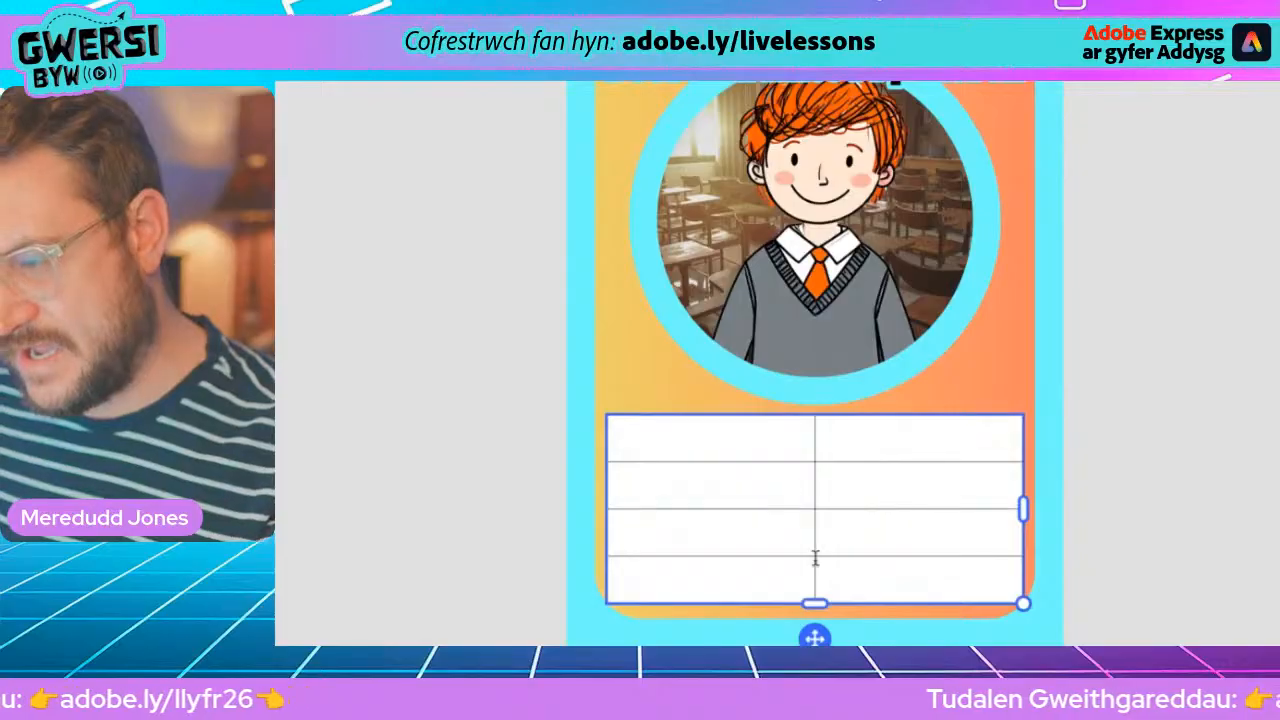
drag(818, 604, 820, 608)
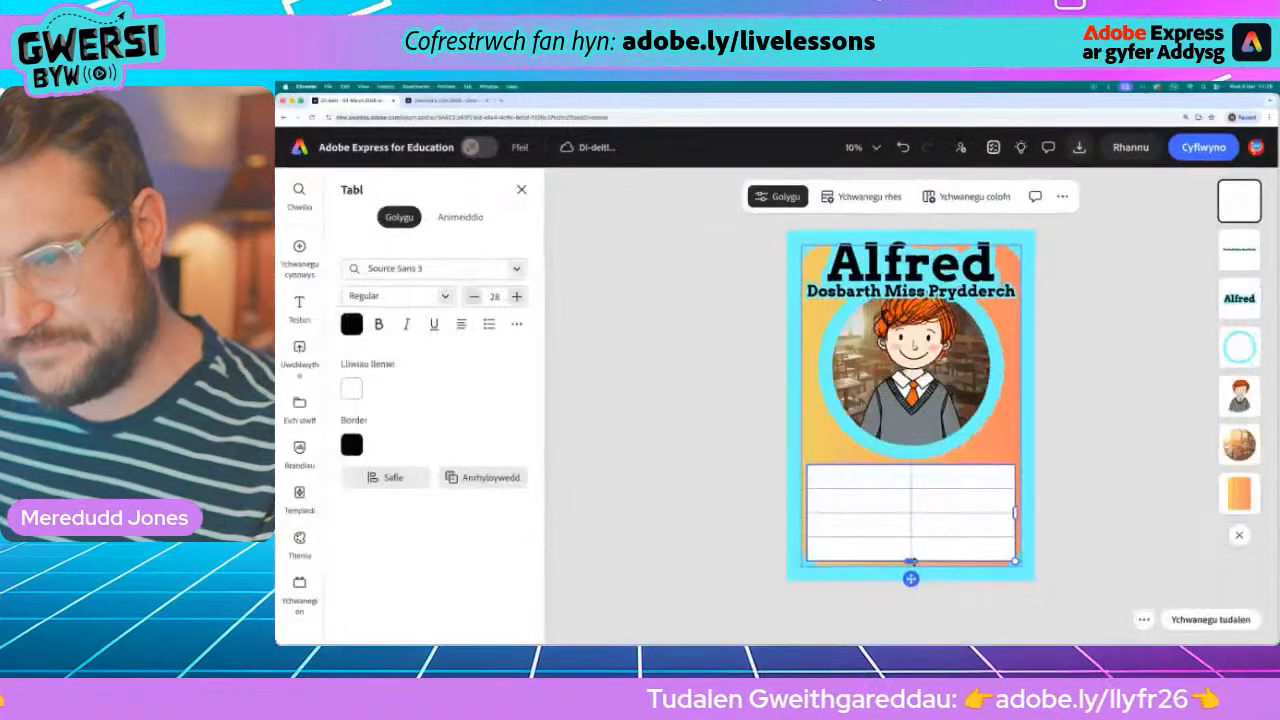
click(723, 500)
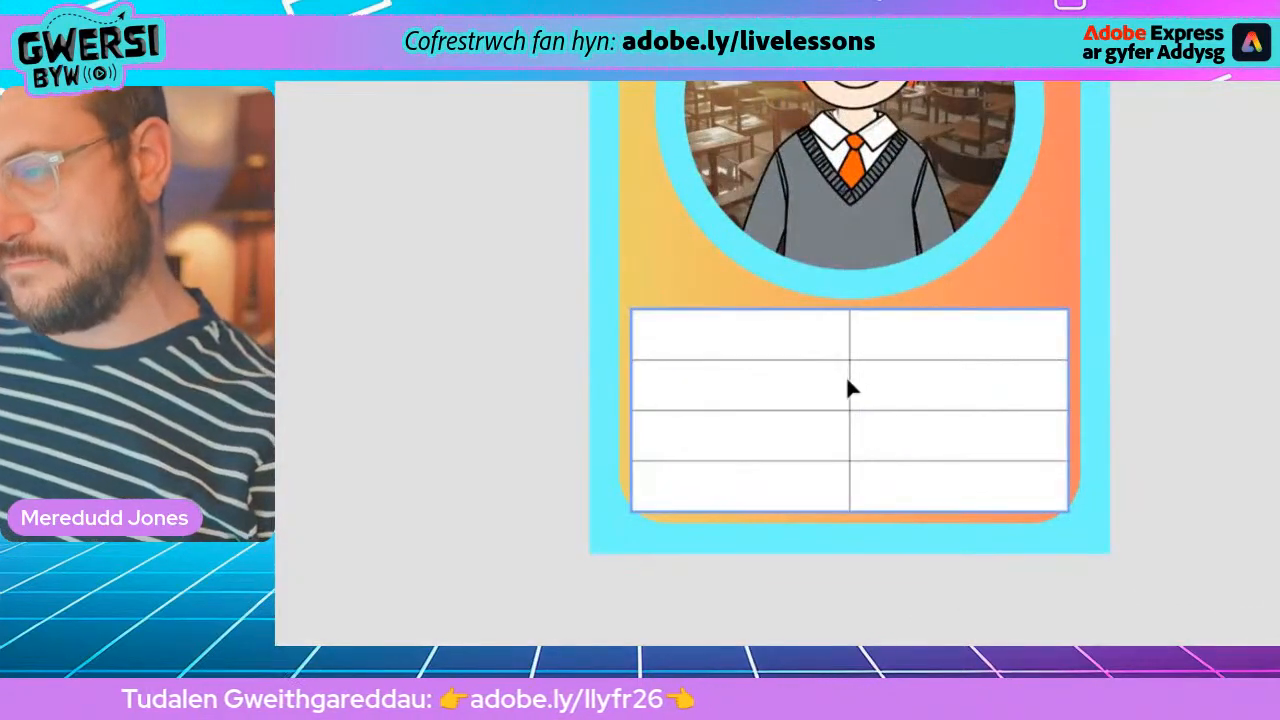
click(846, 386)
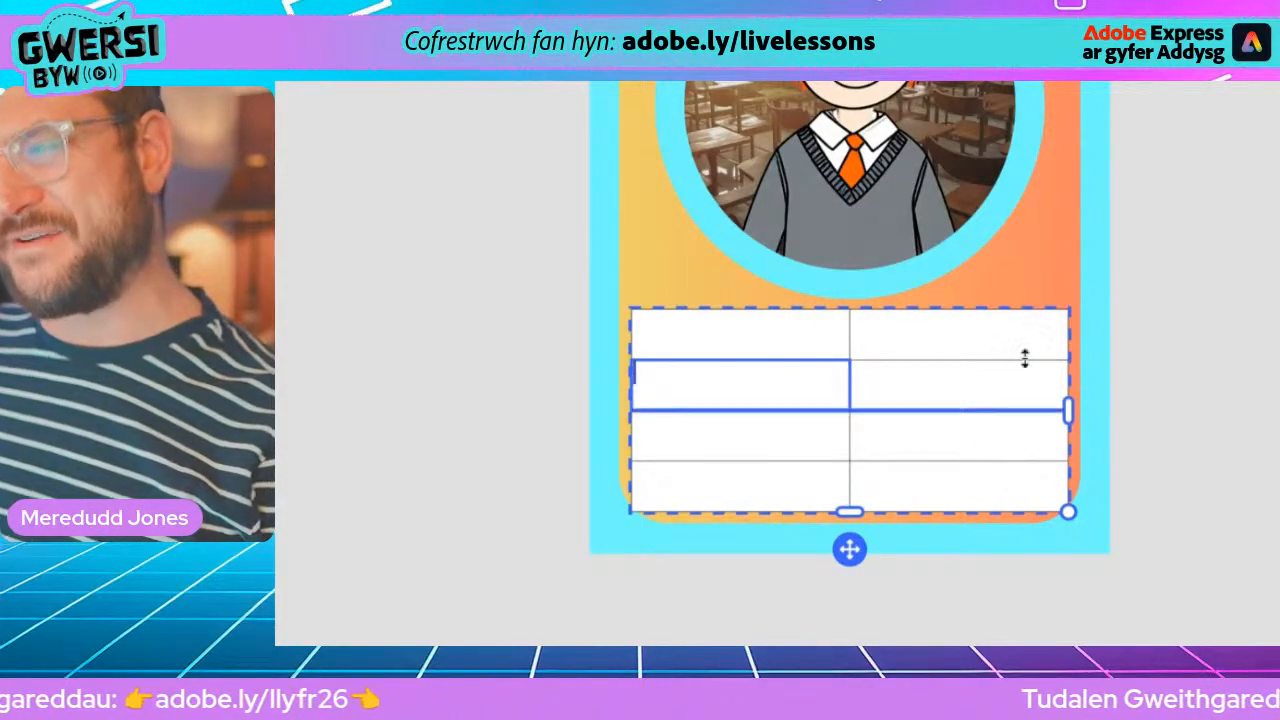
drag(852, 394, 970, 392)
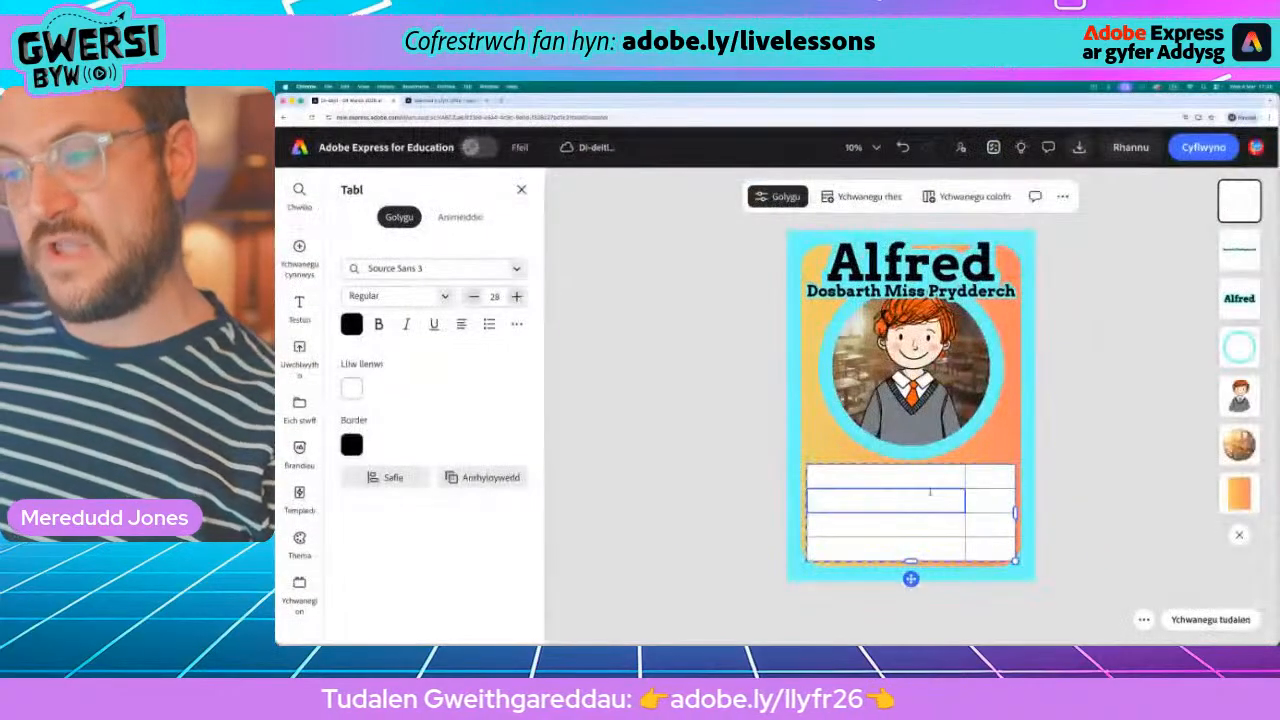
- Check the activity page's list of ideas, then enter Dewrder and Caredigrwydd in the first two rows of the table's wide column
click(449, 101)
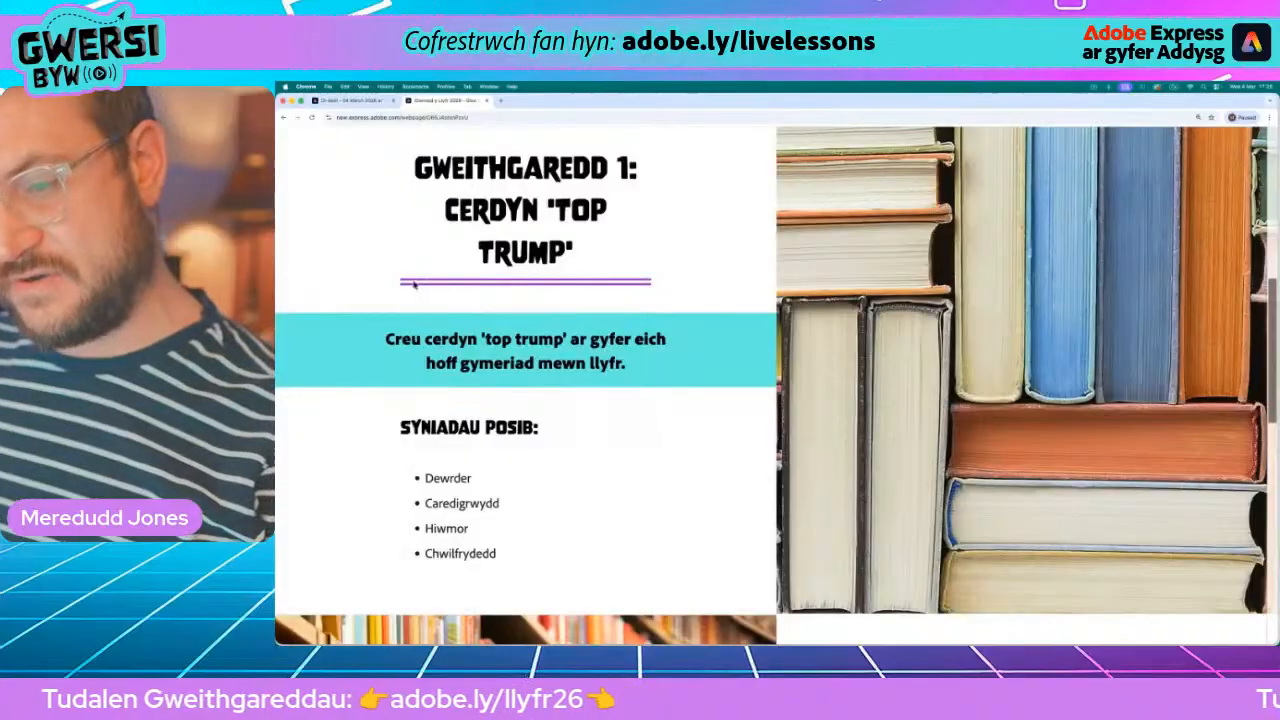
click(358, 101)
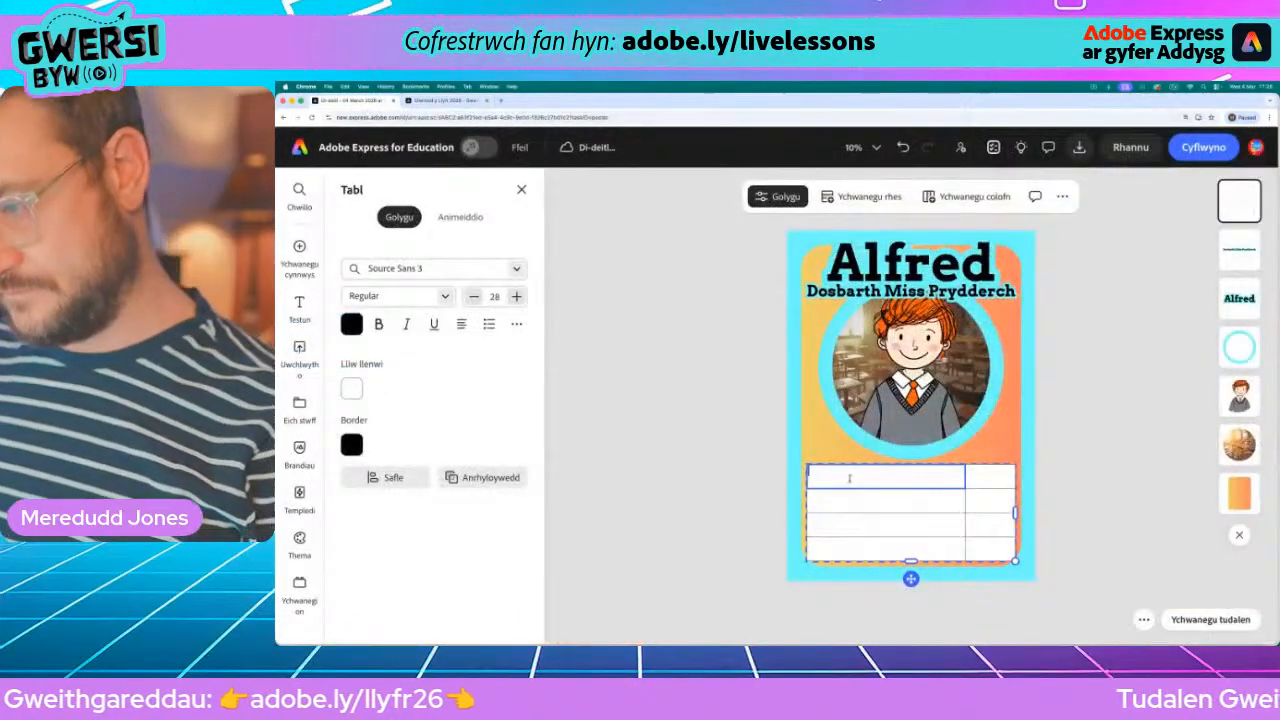
text(Dewi)
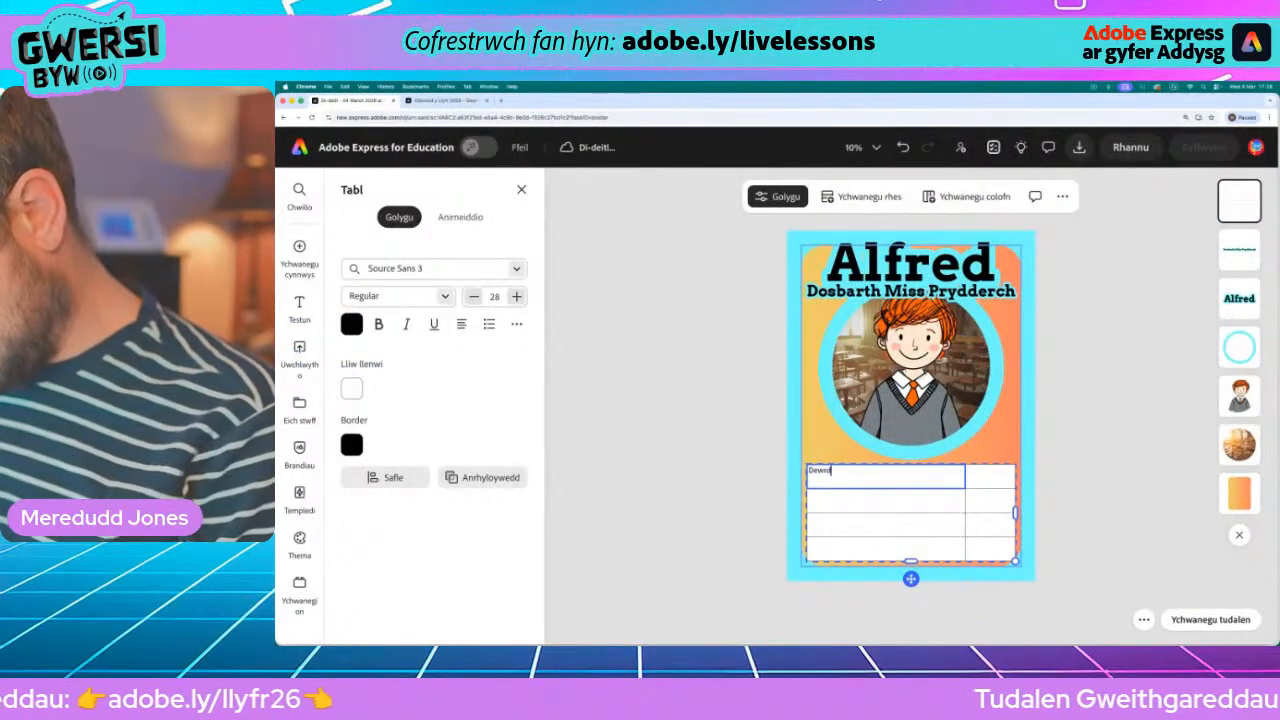
text(rder)
click(851, 507)
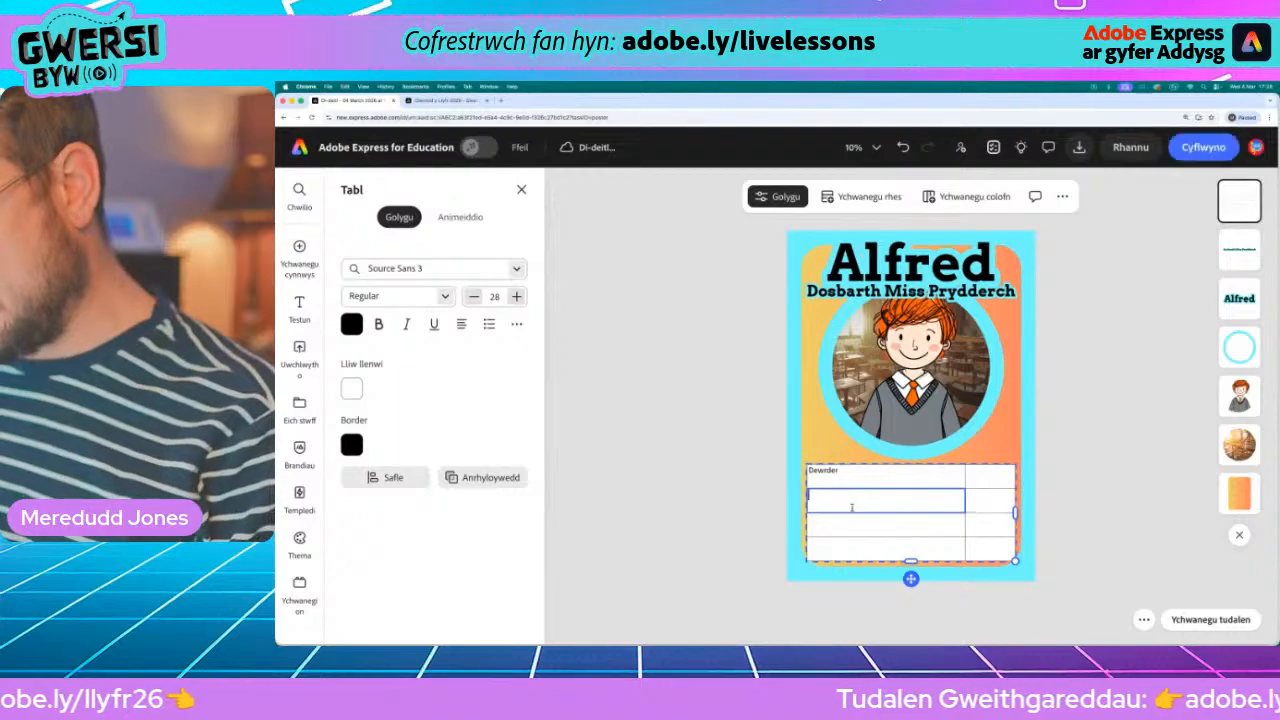
text(Caredi)
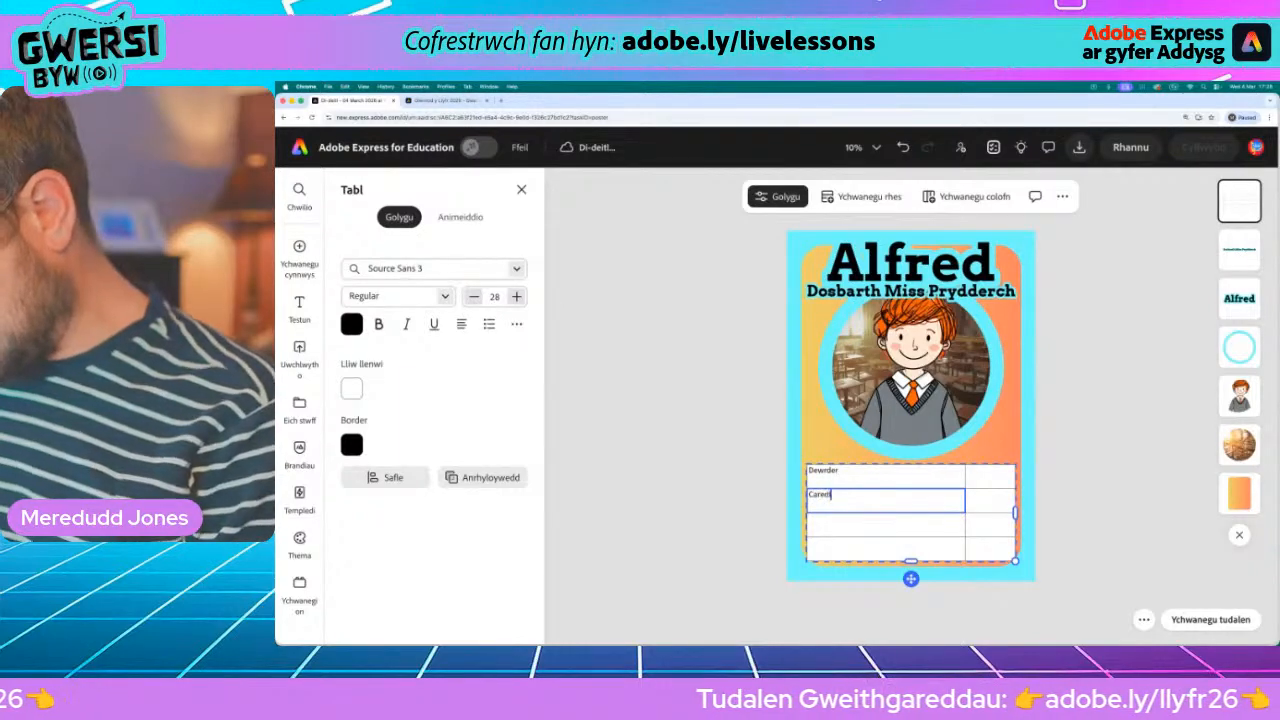
text(grwydd)
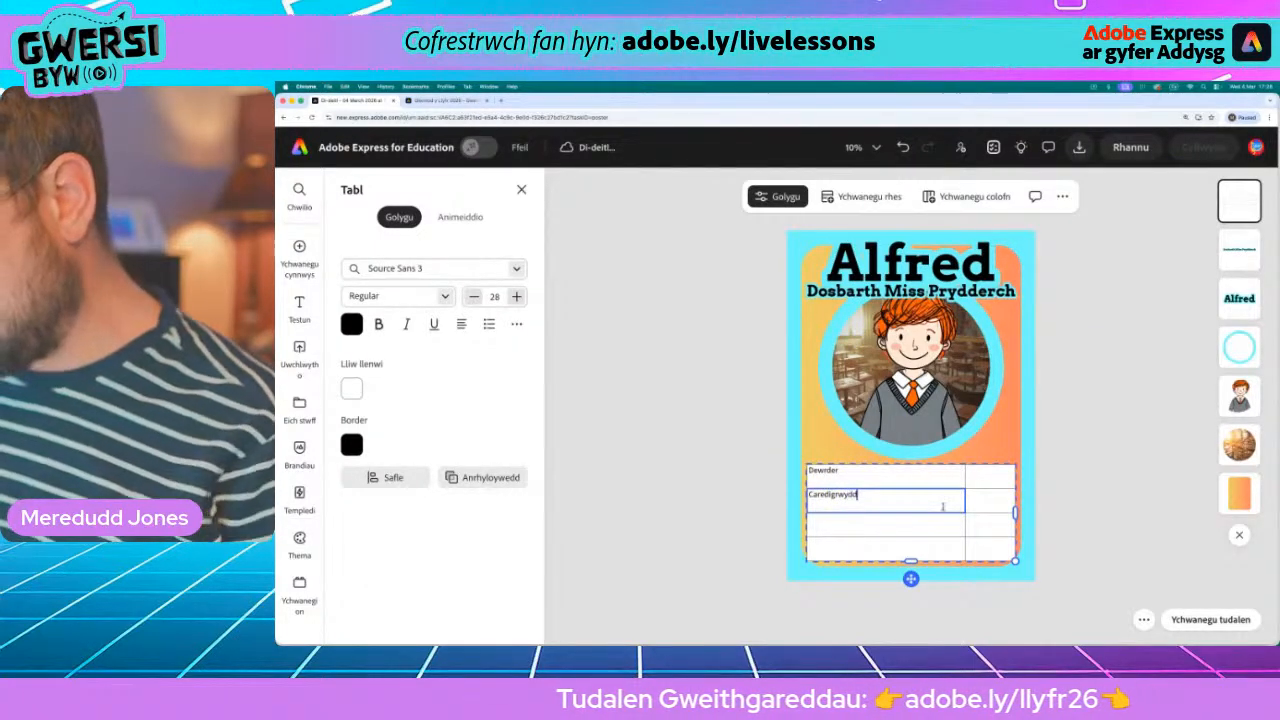
- Recheck the activity page's ideas and enter Hiwmor and Chwilfrydedd in the third and fourth rows of the wide column
click(433, 100)
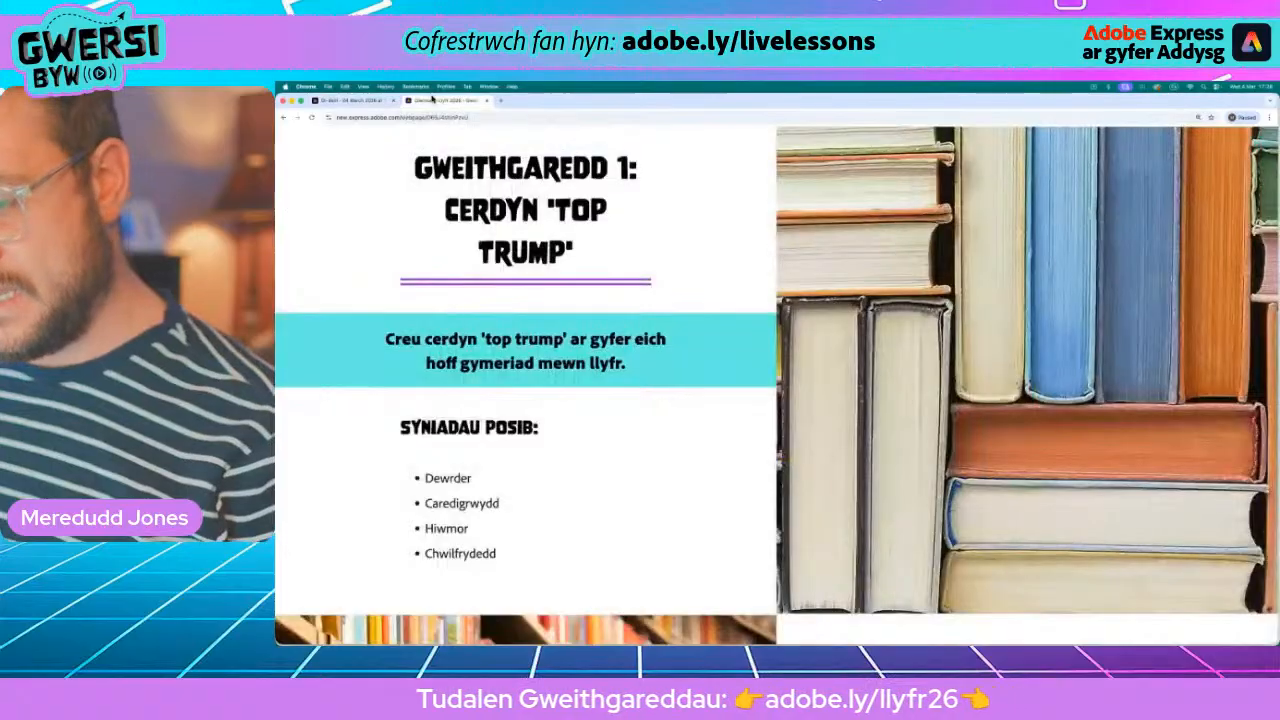
click(371, 99)
click(868, 526)
text(Hiw)
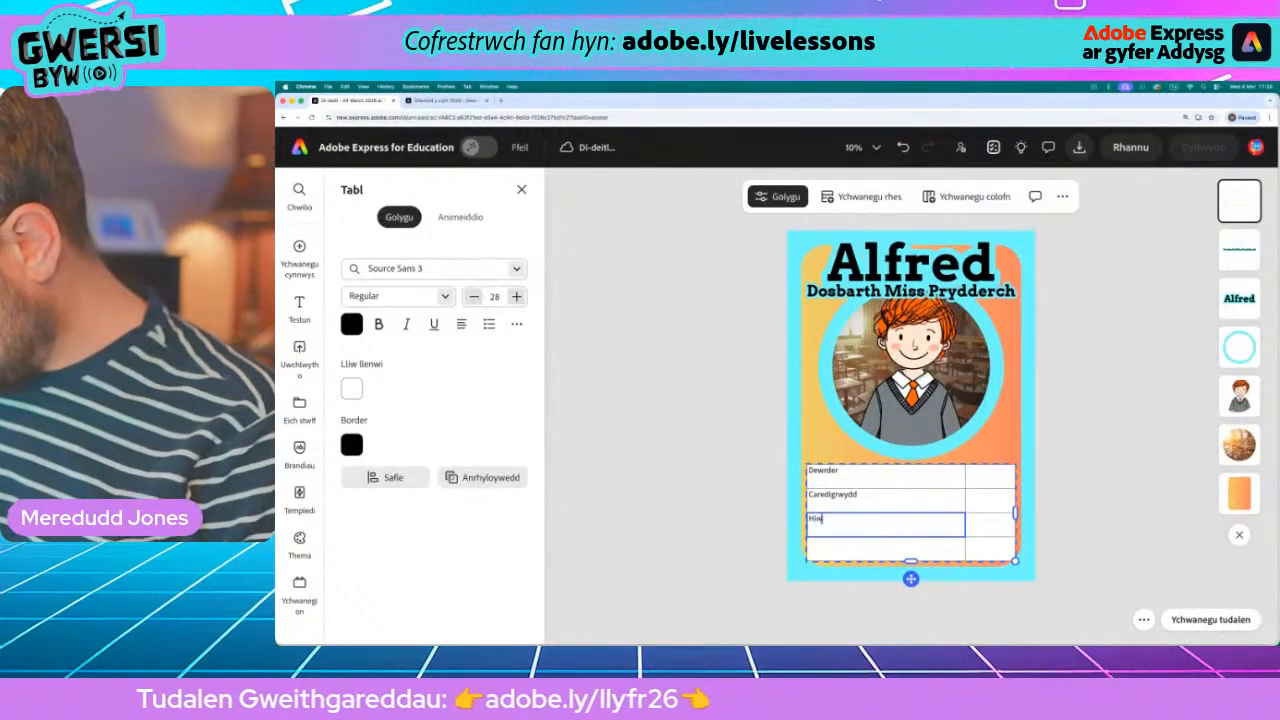
text(moe)
key(BackSpace)
text(r)
click(880, 548)
text(Chwil)
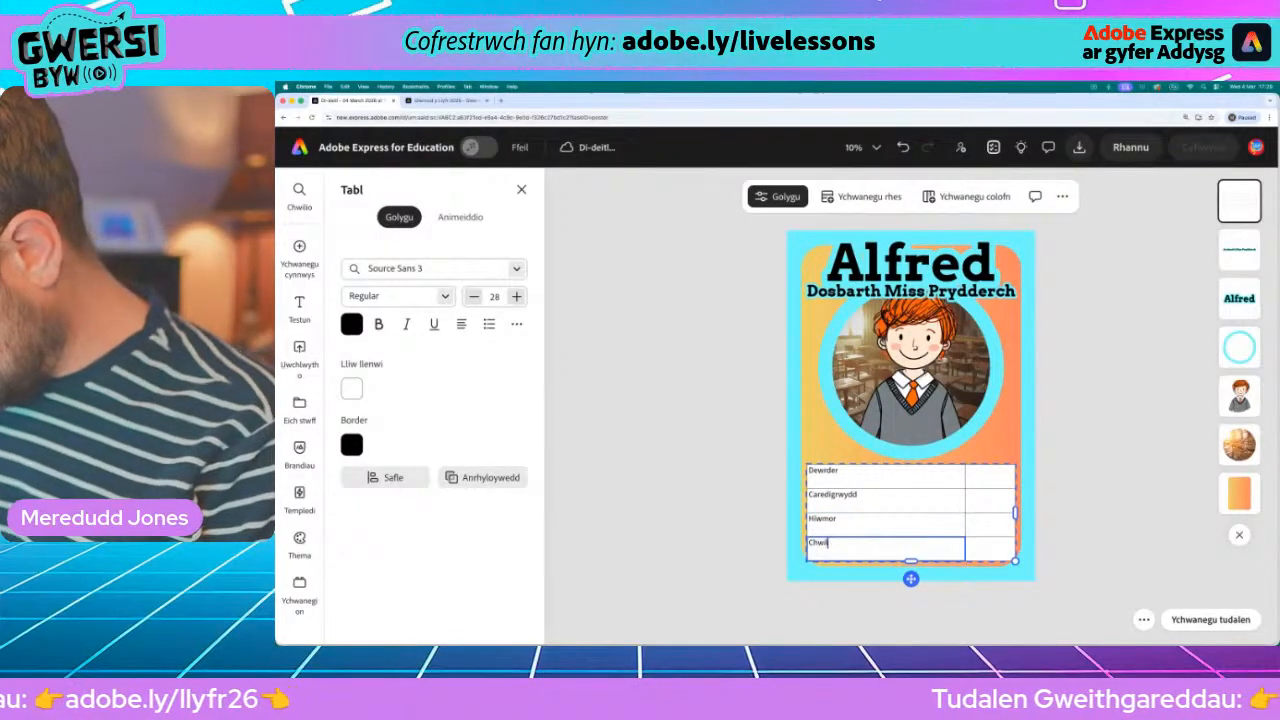
text(frydedd)
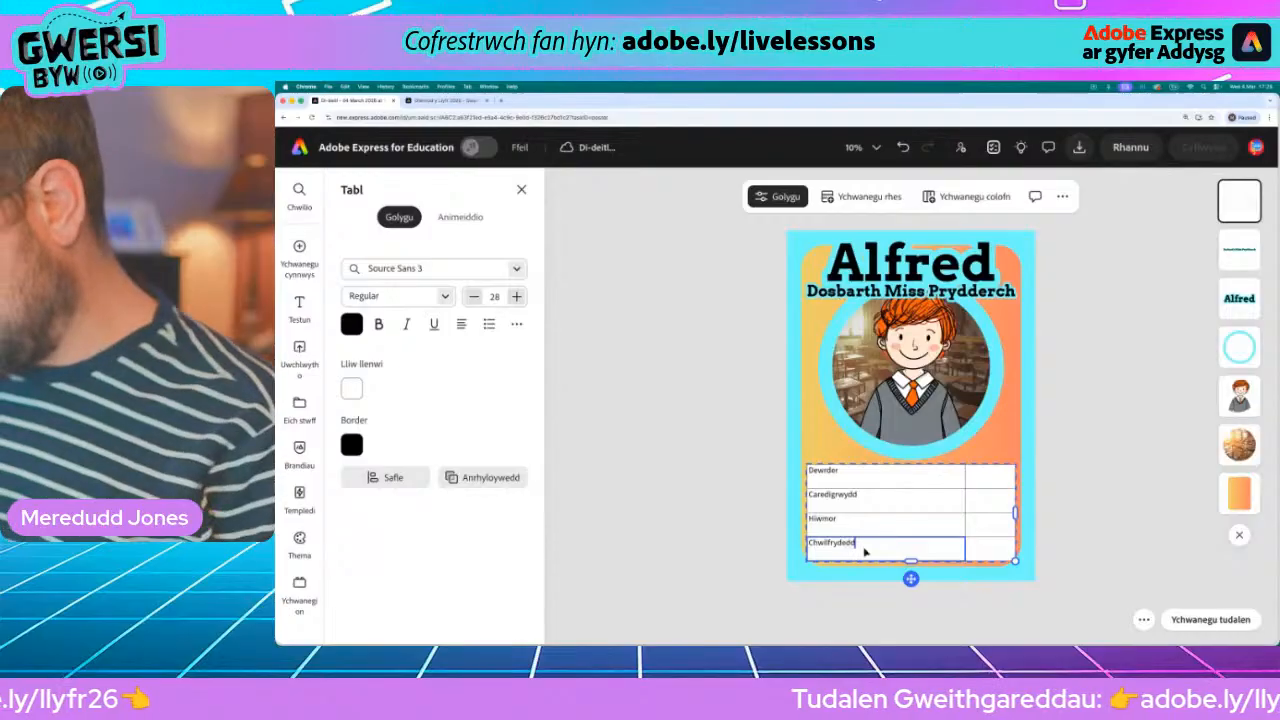
click(674, 534)
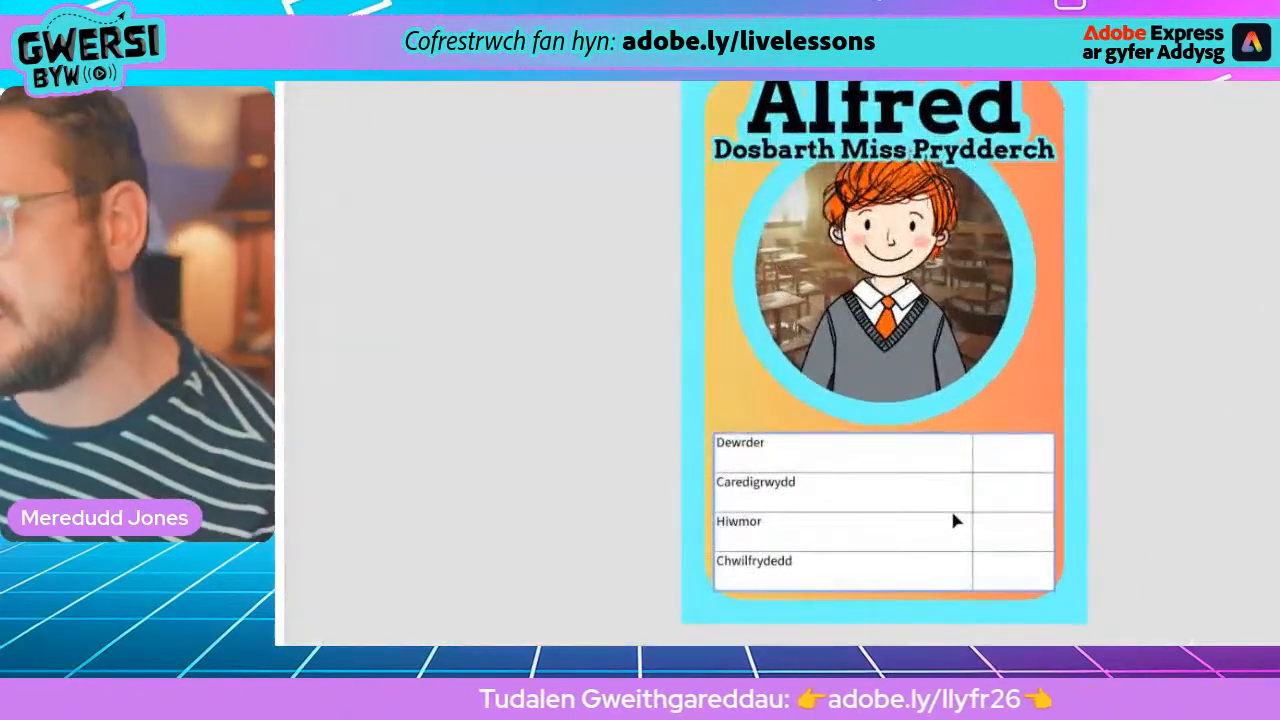
- Select the whole table and set its font size to 61
click(742, 458)
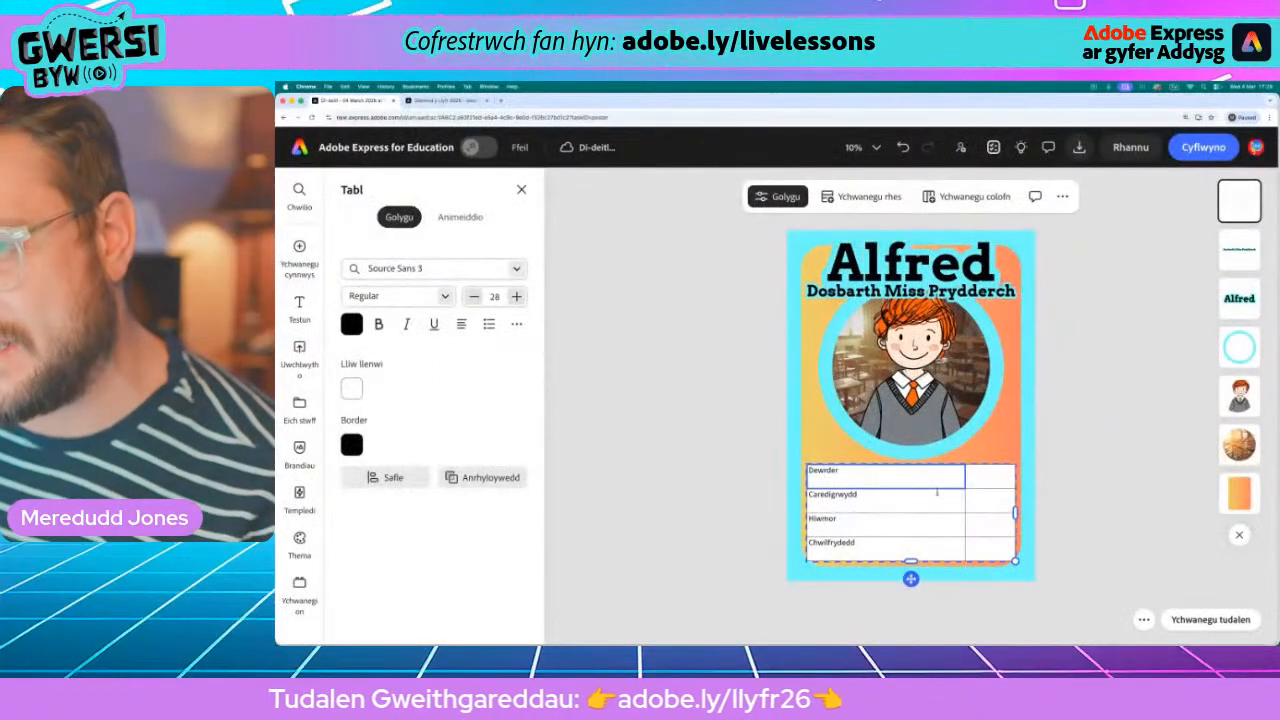
click(937, 492)
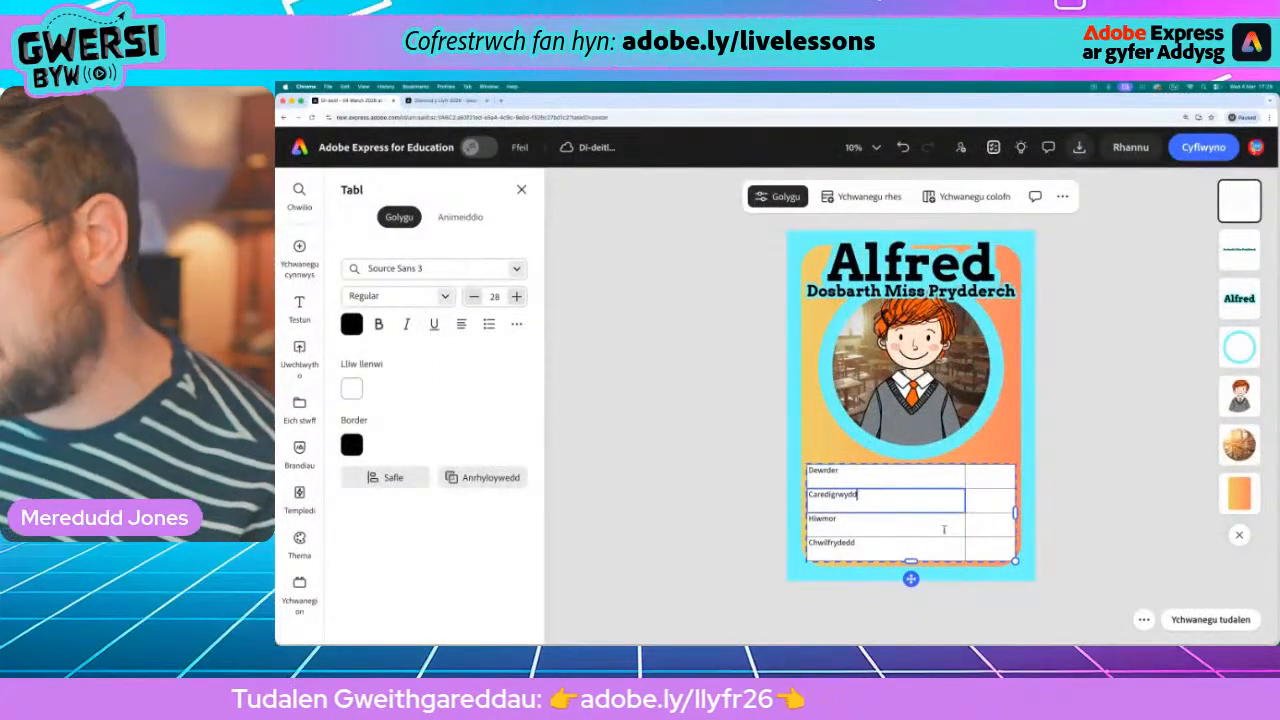
click(944, 528)
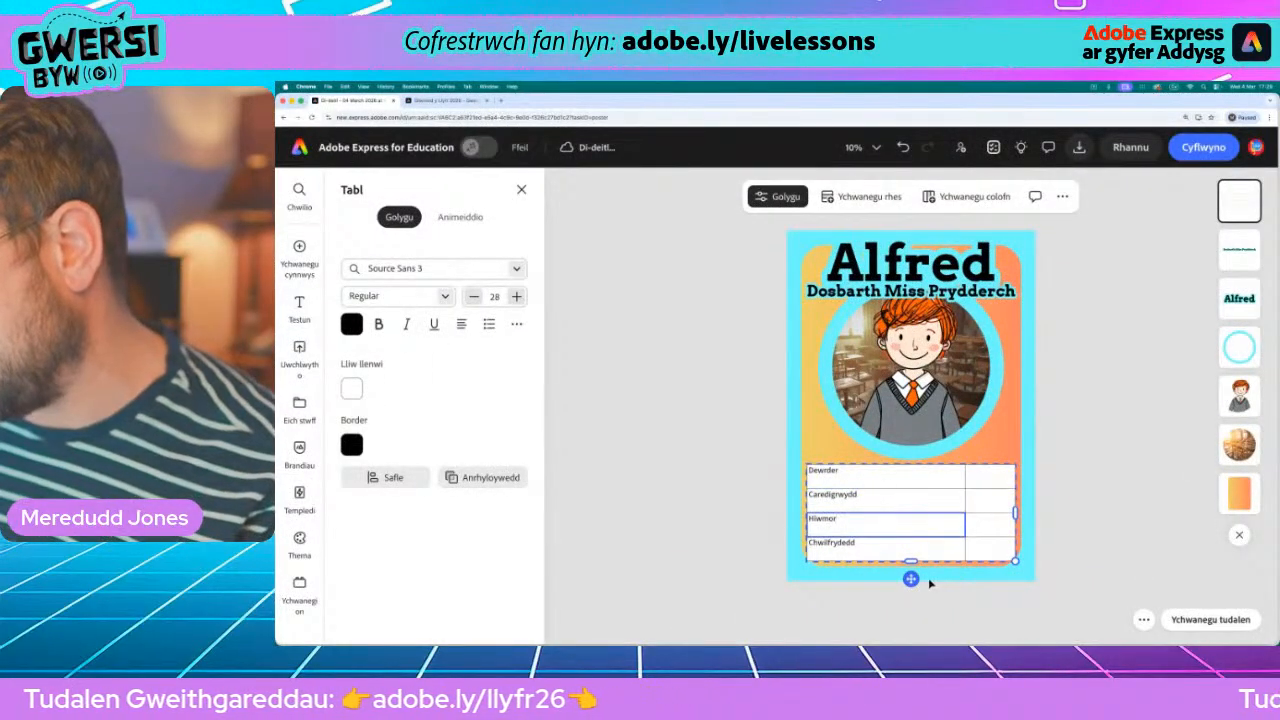
click(911, 579)
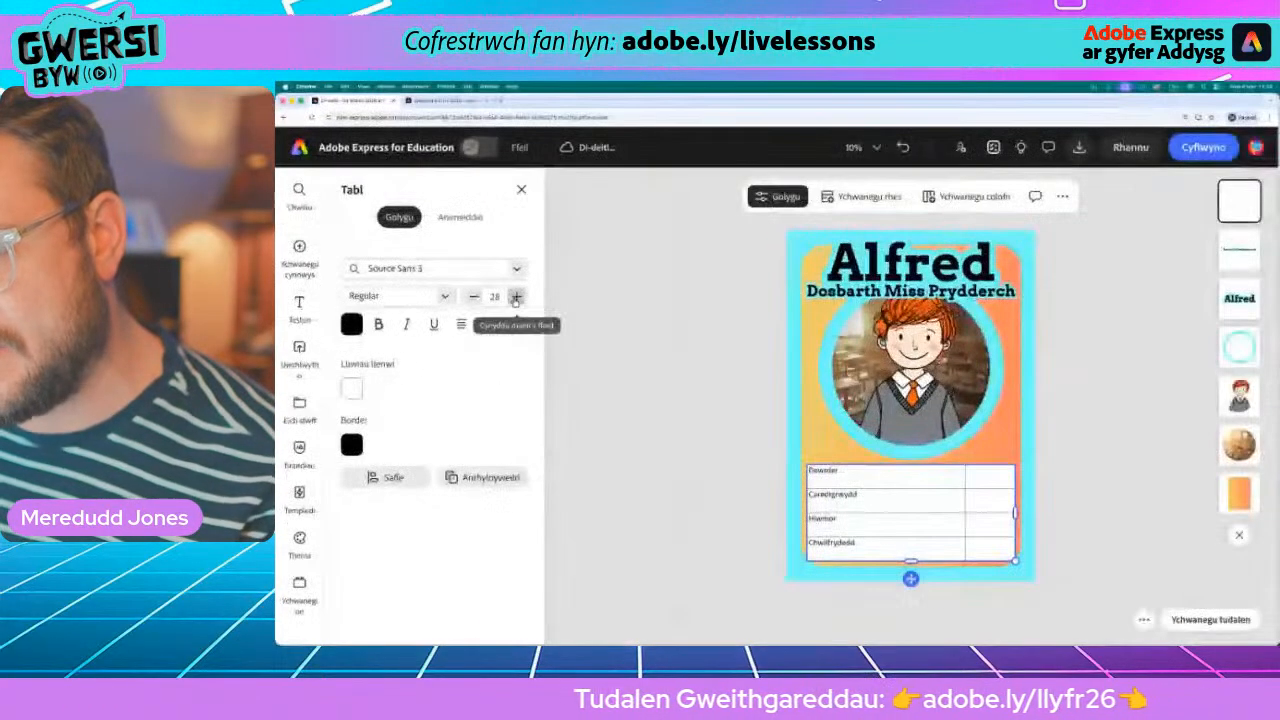
click(516, 298)
click(516, 298)
click(516, 298)
click(516, 298)
click(516, 298)
click(516, 298)
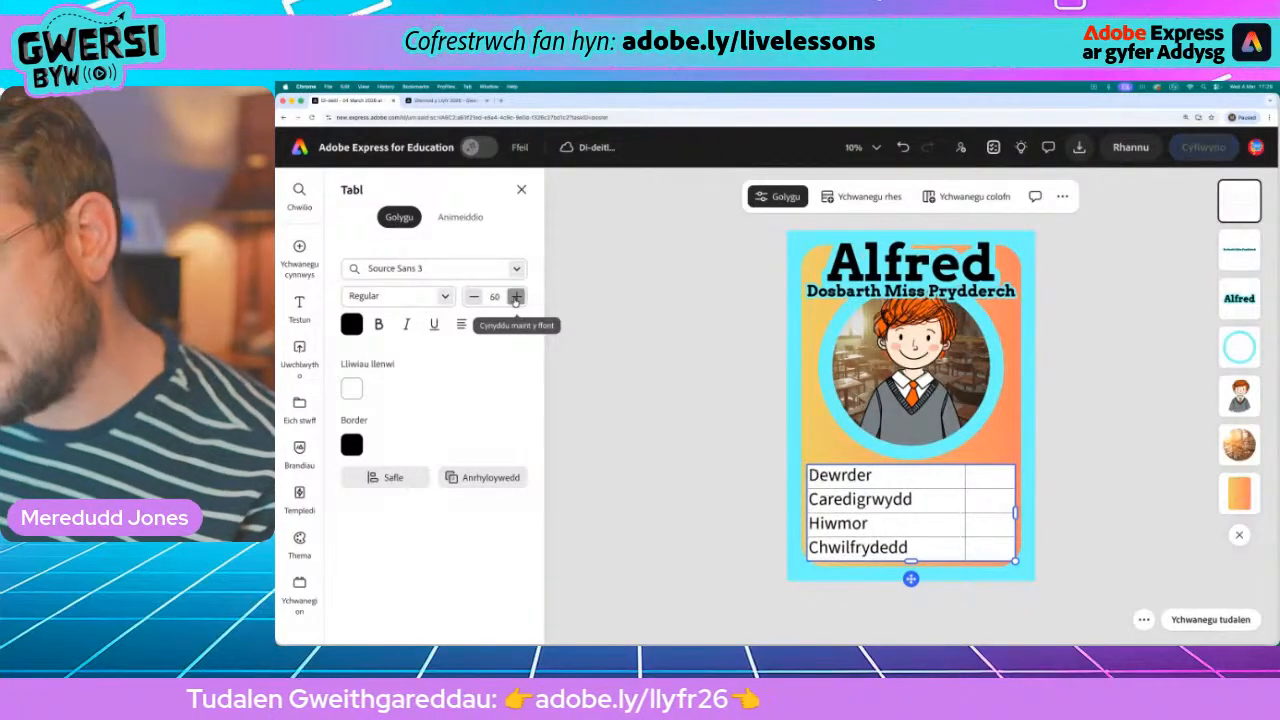
click(516, 298)
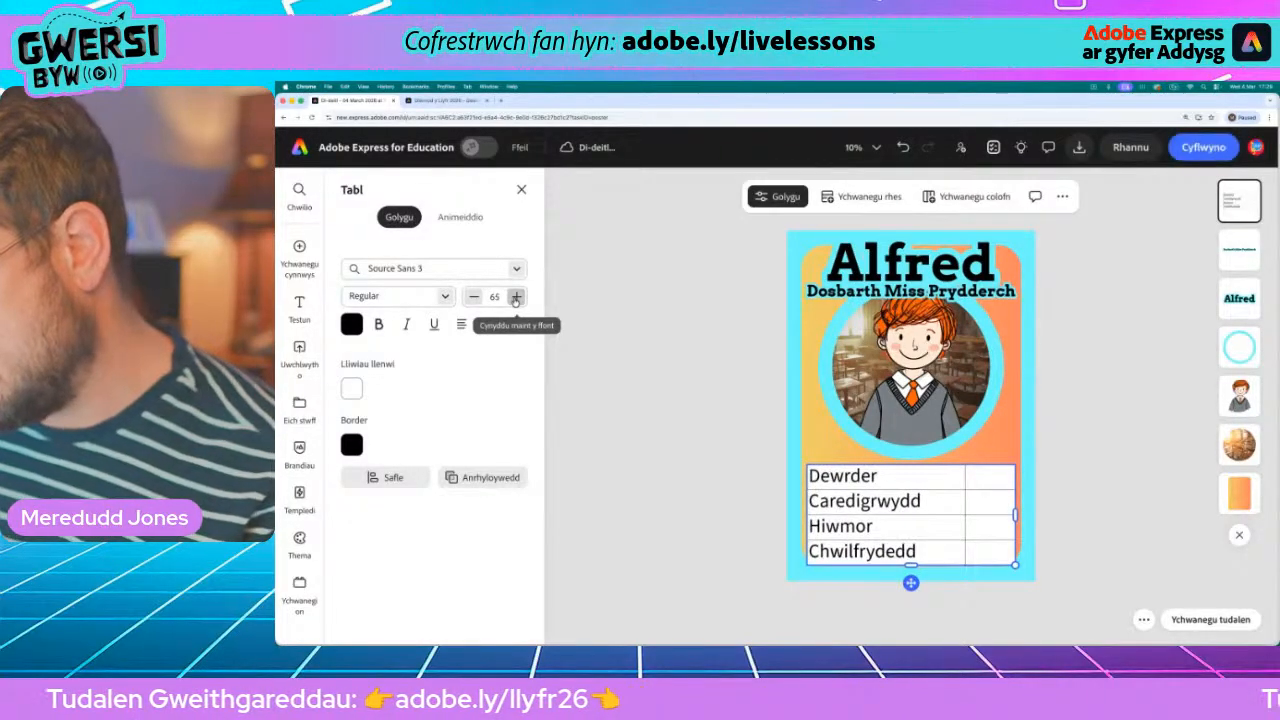
click(474, 297)
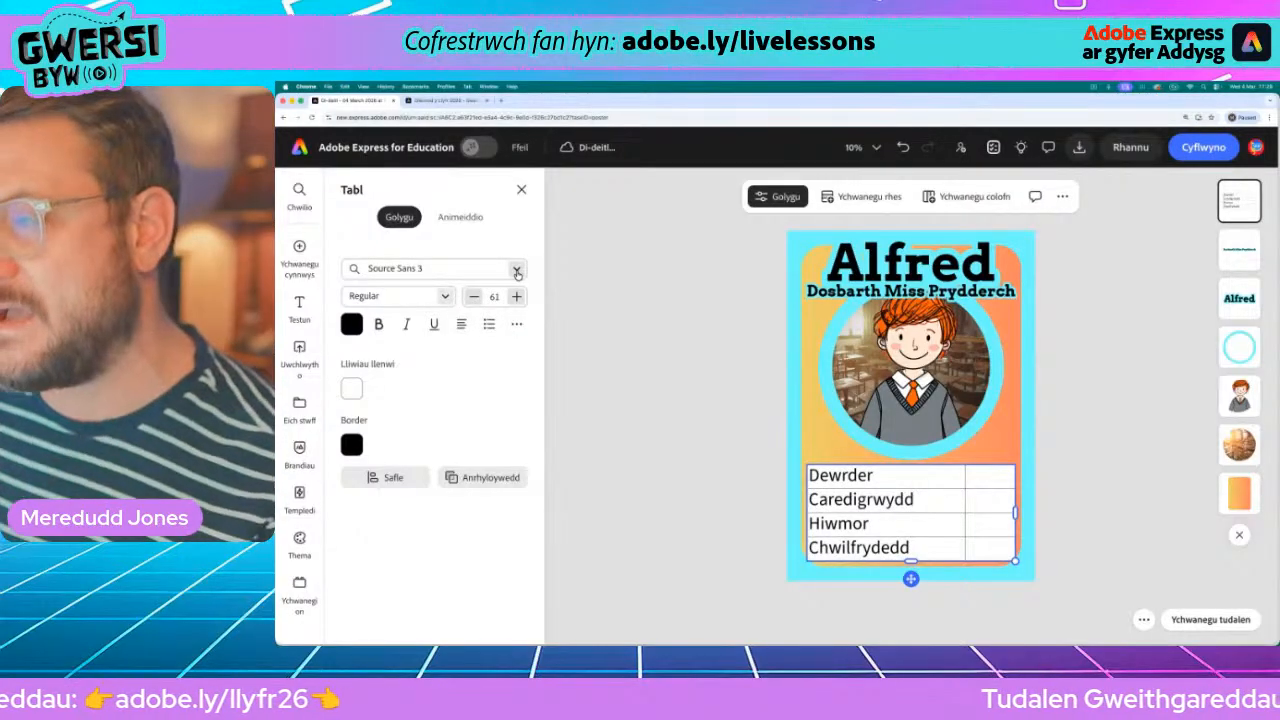
- Change the table's font to Arvo in the Regular style
click(517, 269)
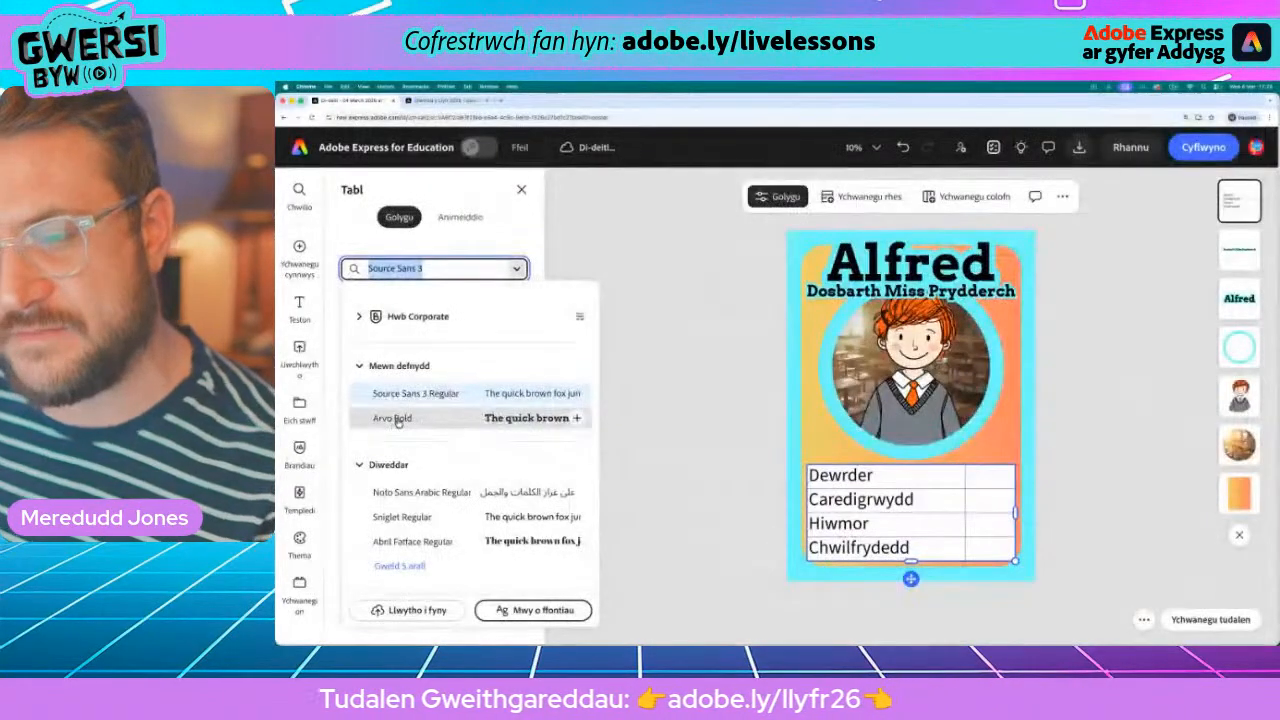
click(441, 468)
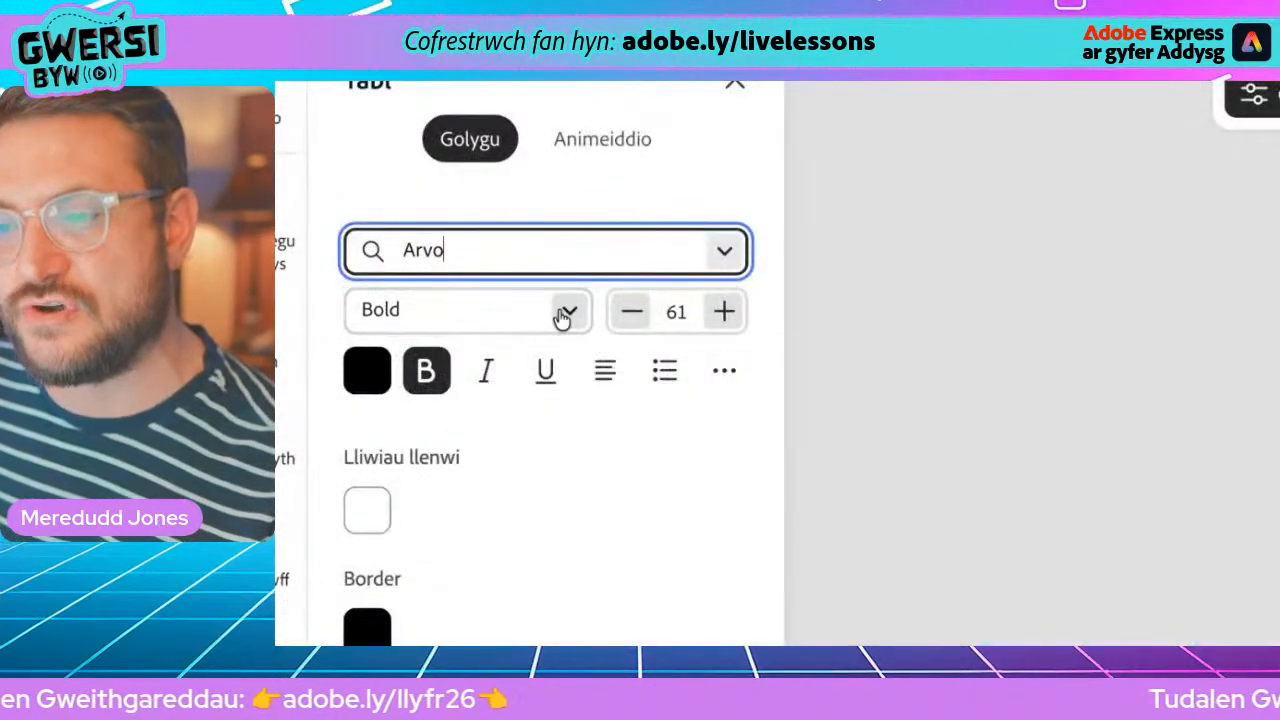
click(435, 300)
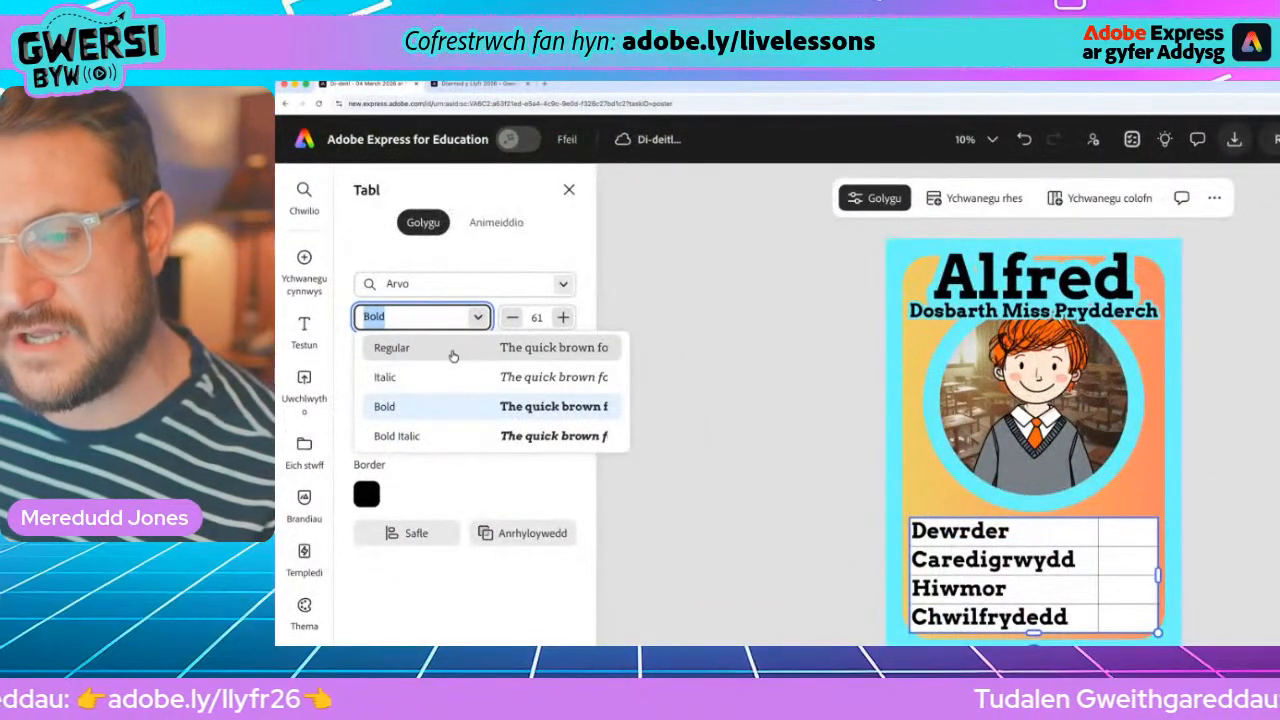
click(453, 356)
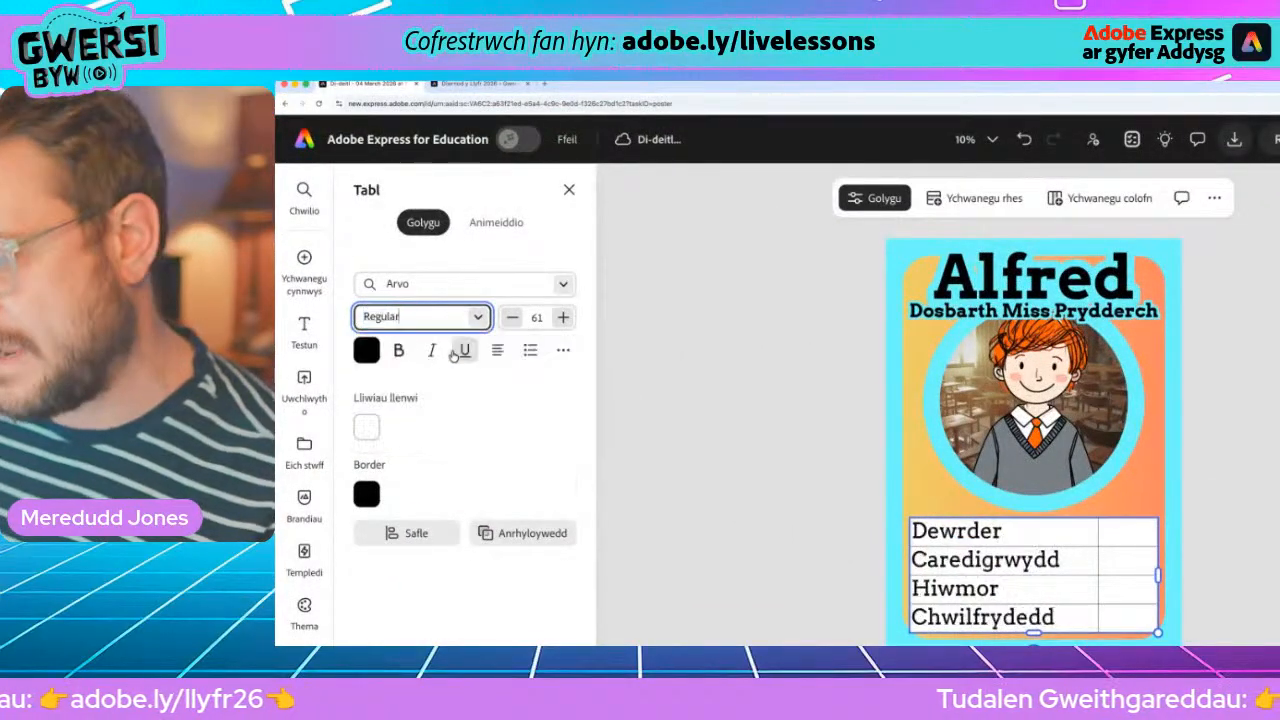
- Increase the table text's font size to 65 and deselect the table
click(517, 297)
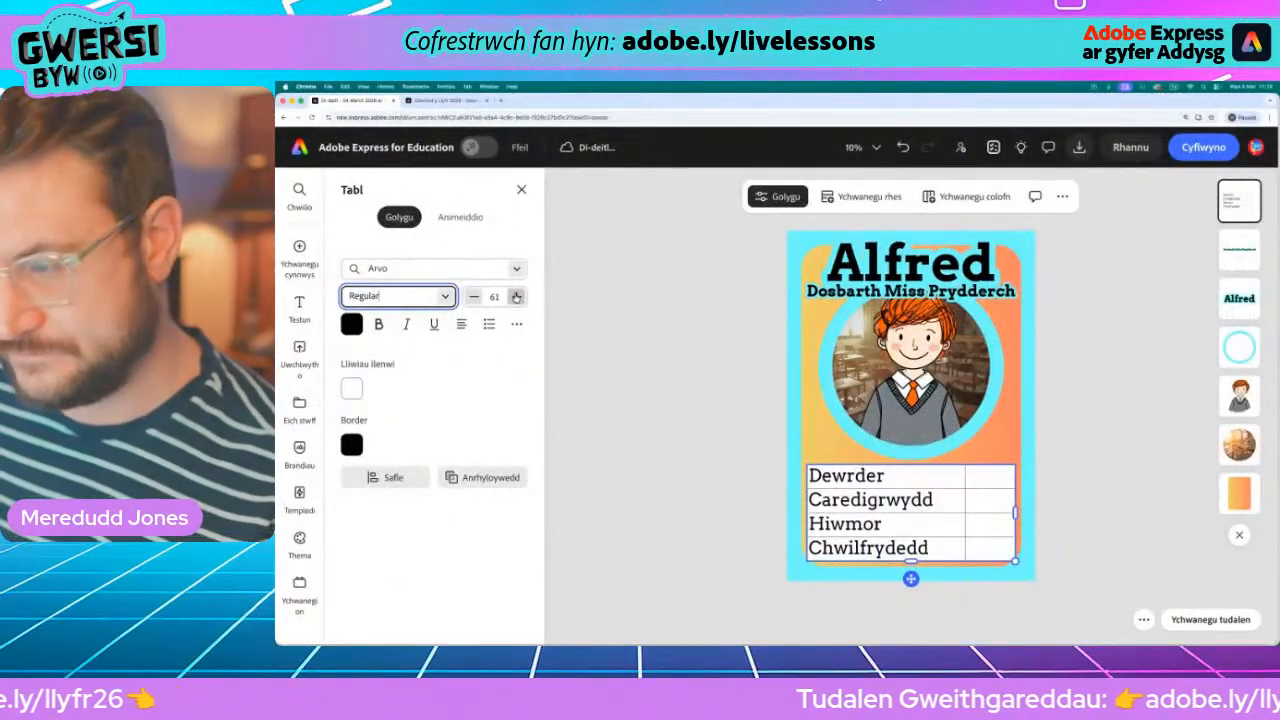
click(517, 297)
click(517, 297)
click(517, 297)
click(517, 297)
click(517, 297)
click(467, 300)
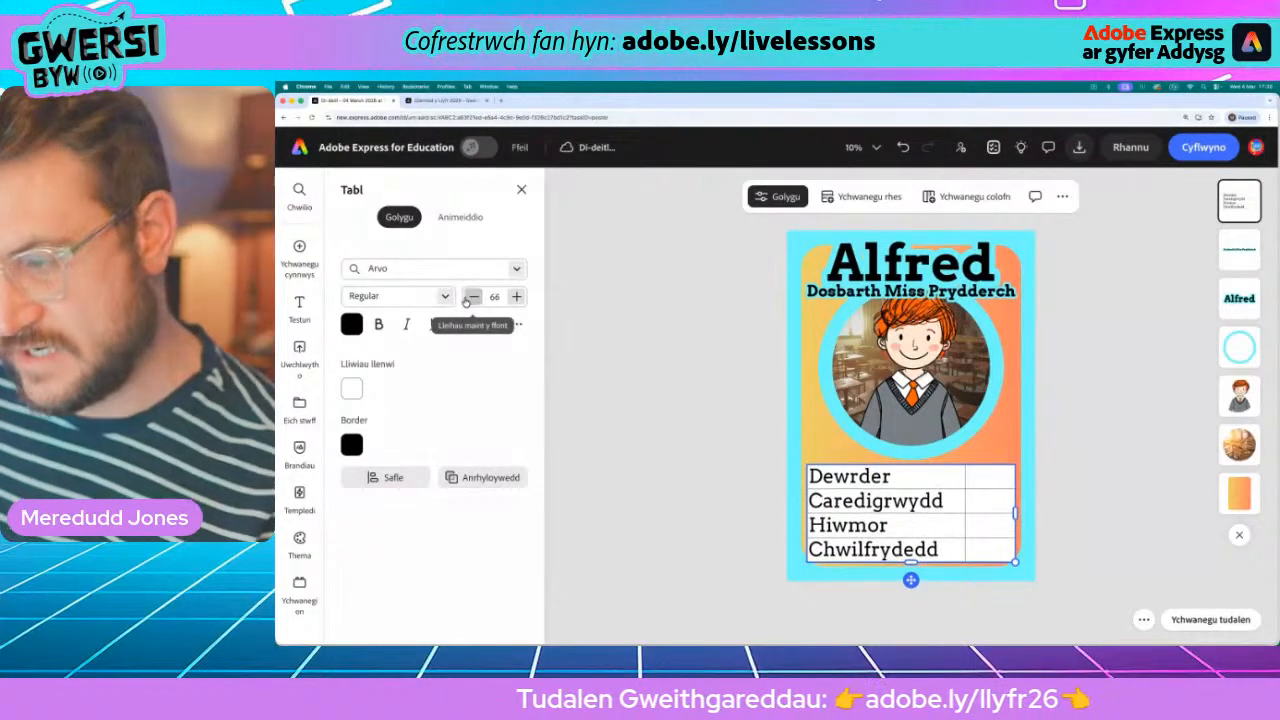
click(467, 300)
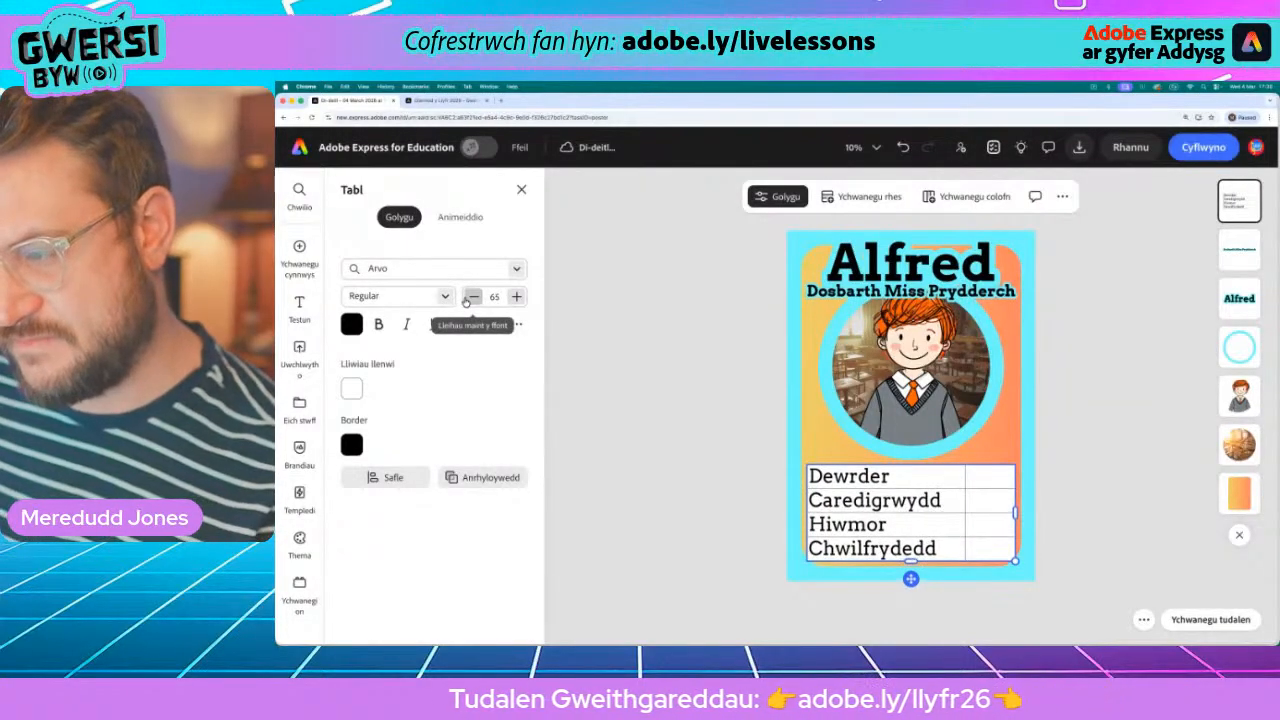
click(708, 414)
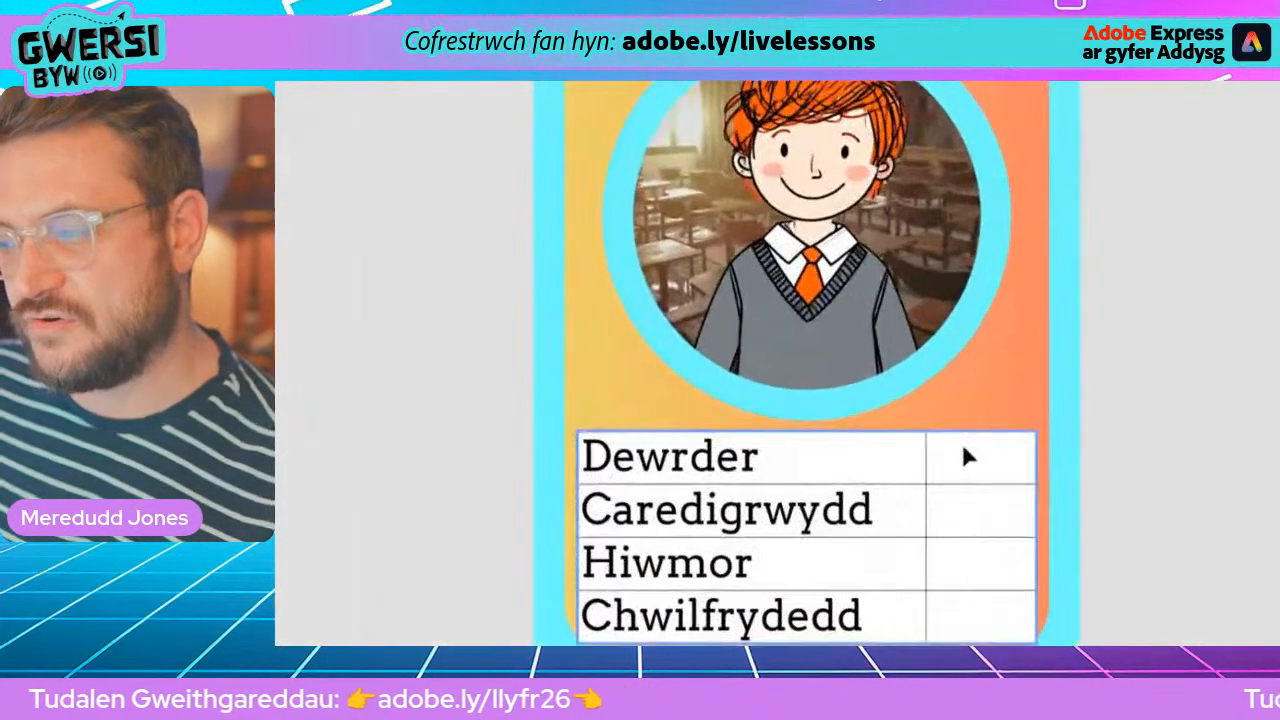
- Enter a score of 9 for Dewrder in the narrow column and start on the Caredigrwydd score cell
click(988, 477)
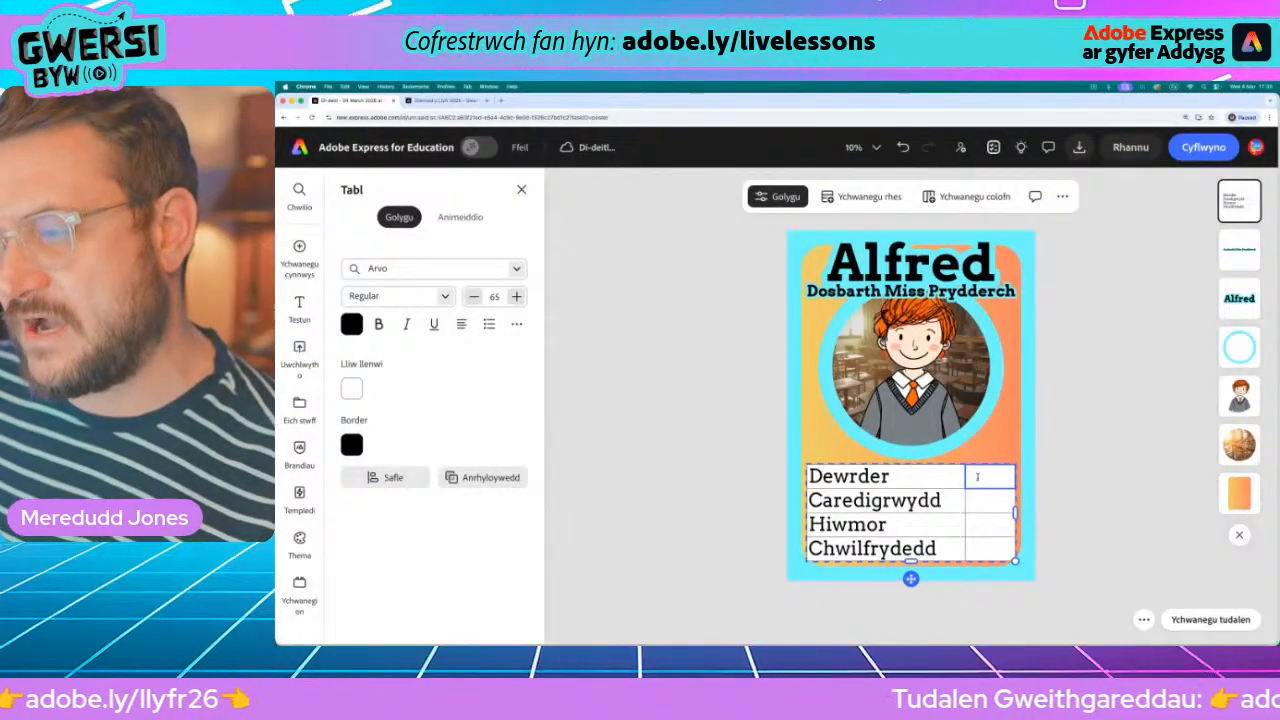
text(9)
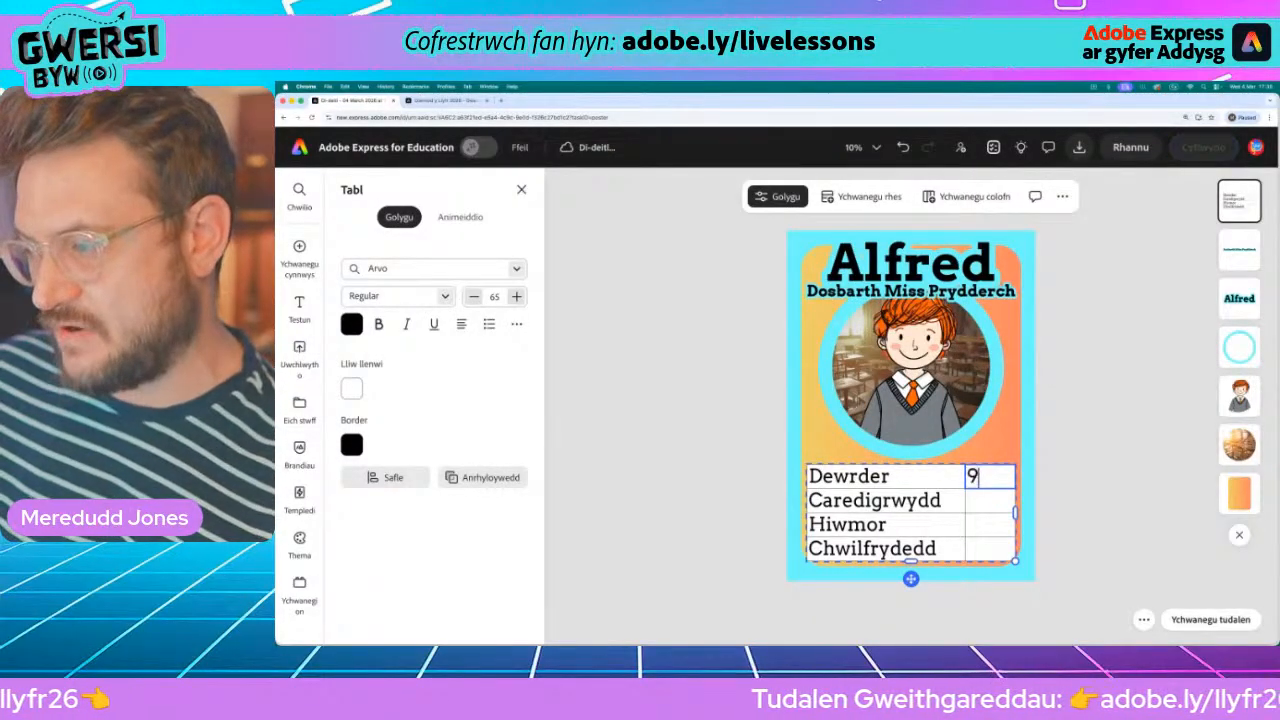
click(984, 500)
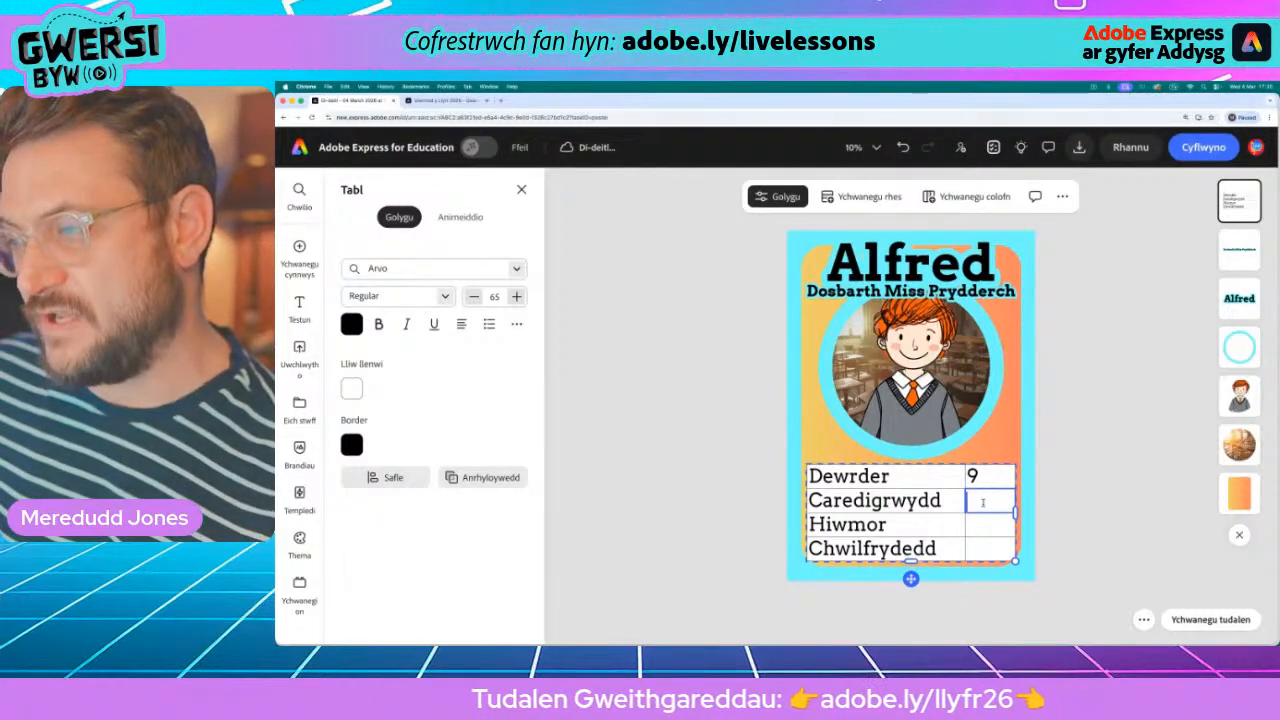
- Fill in the table's remaining scores: 10 for Caredigrwydd, 6 for Hiwmor and 7 for Chwilfrydedd
text(10)
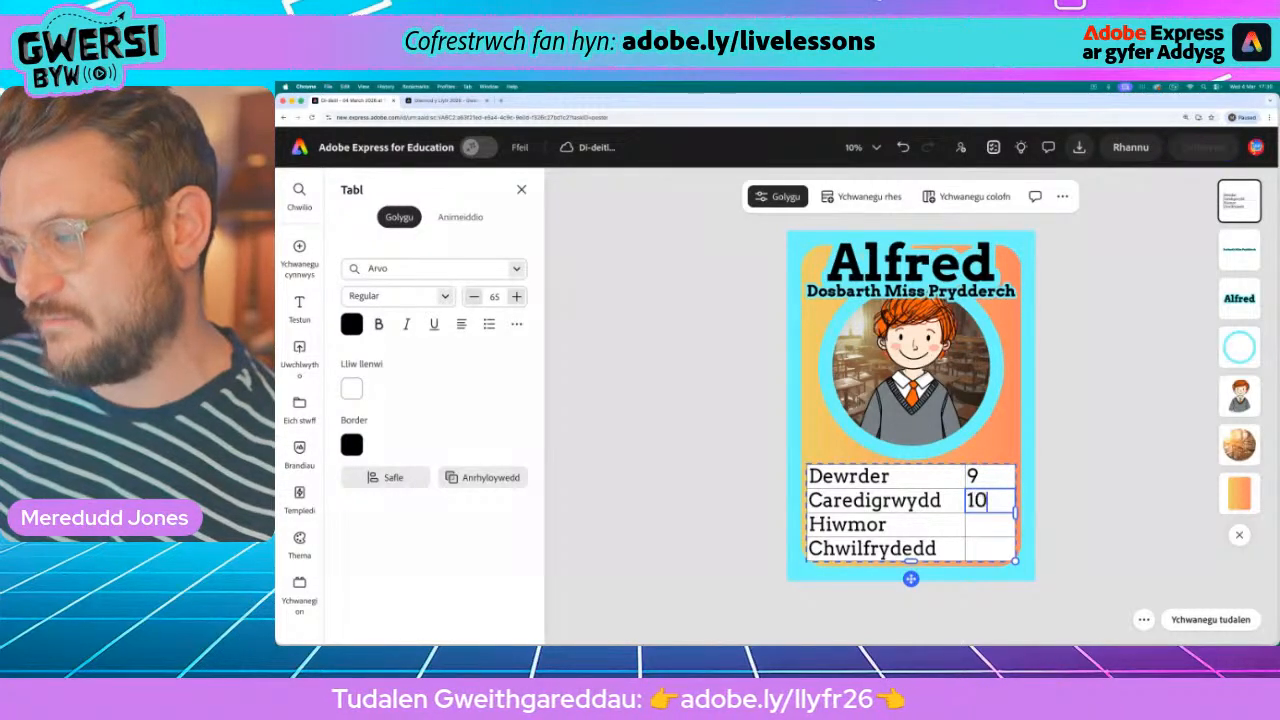
click(982, 524)
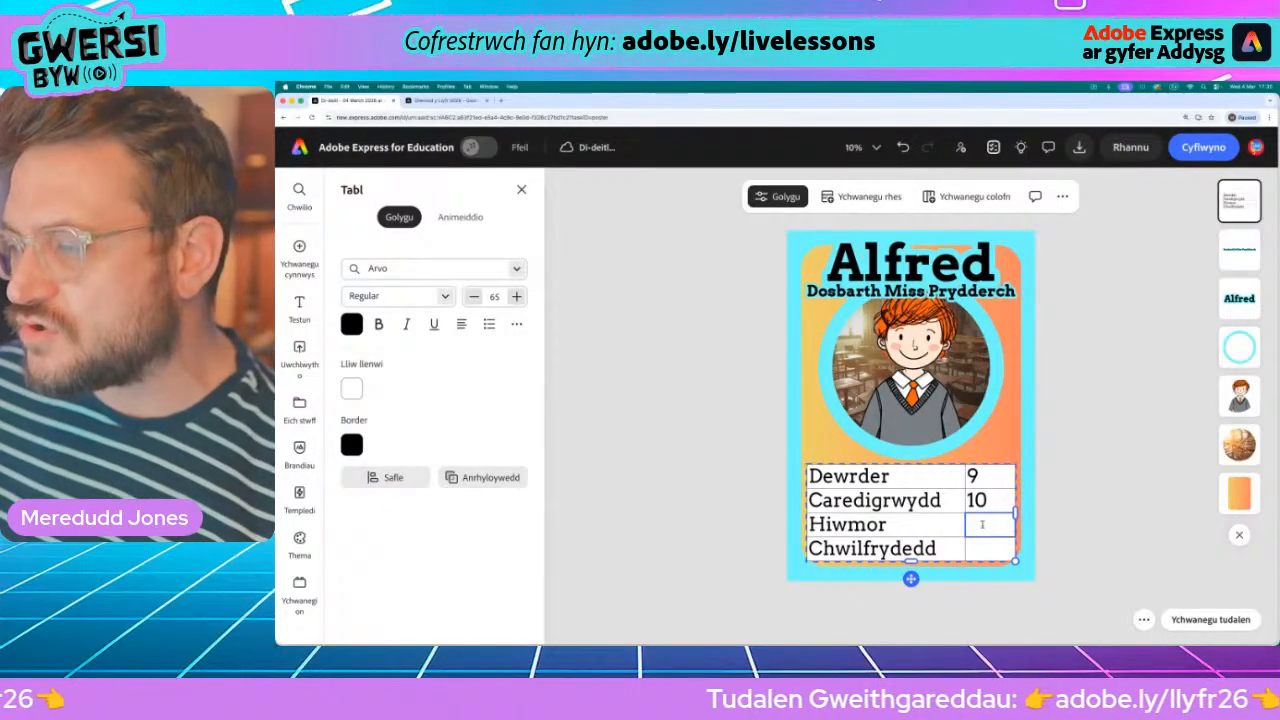
text(6)
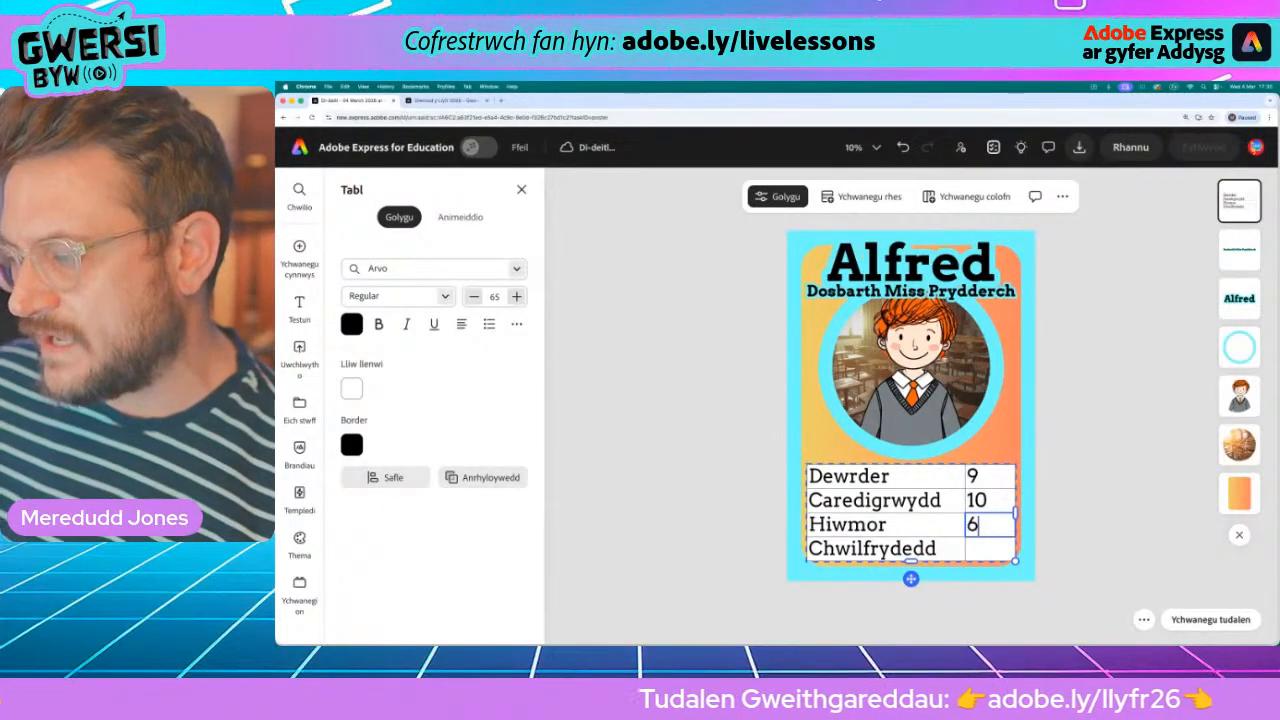
click(978, 549)
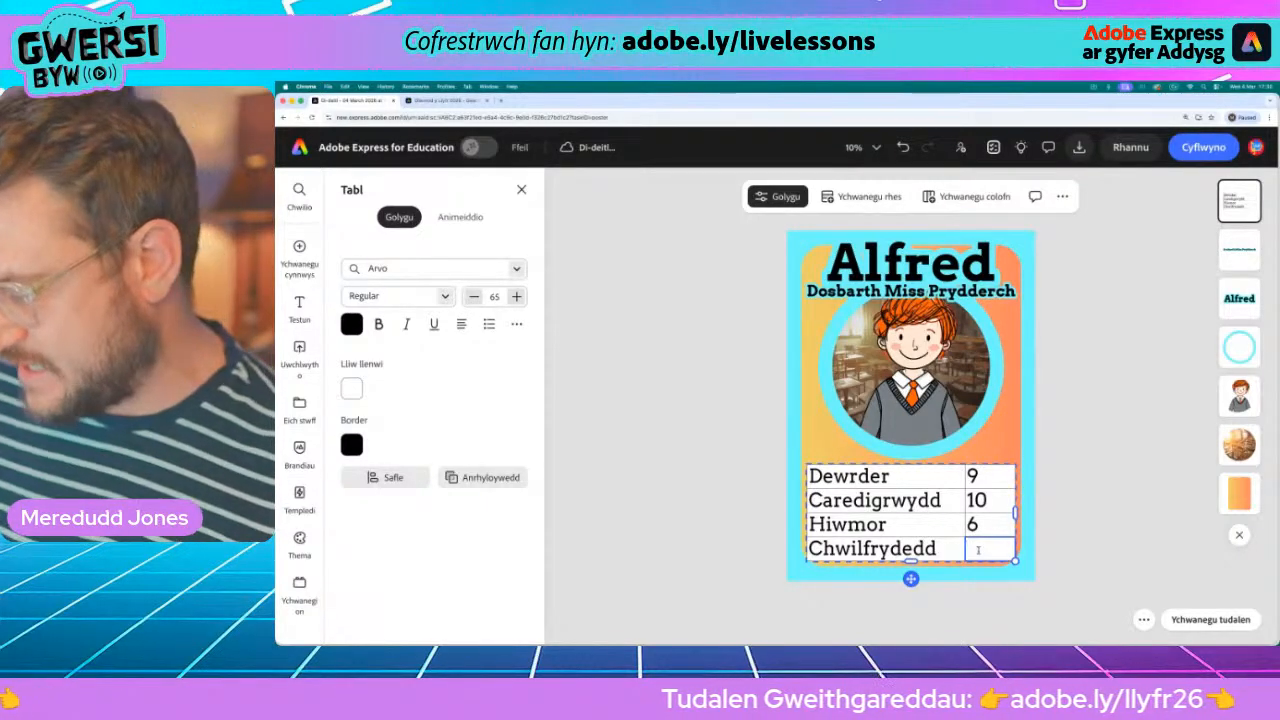
text(7)
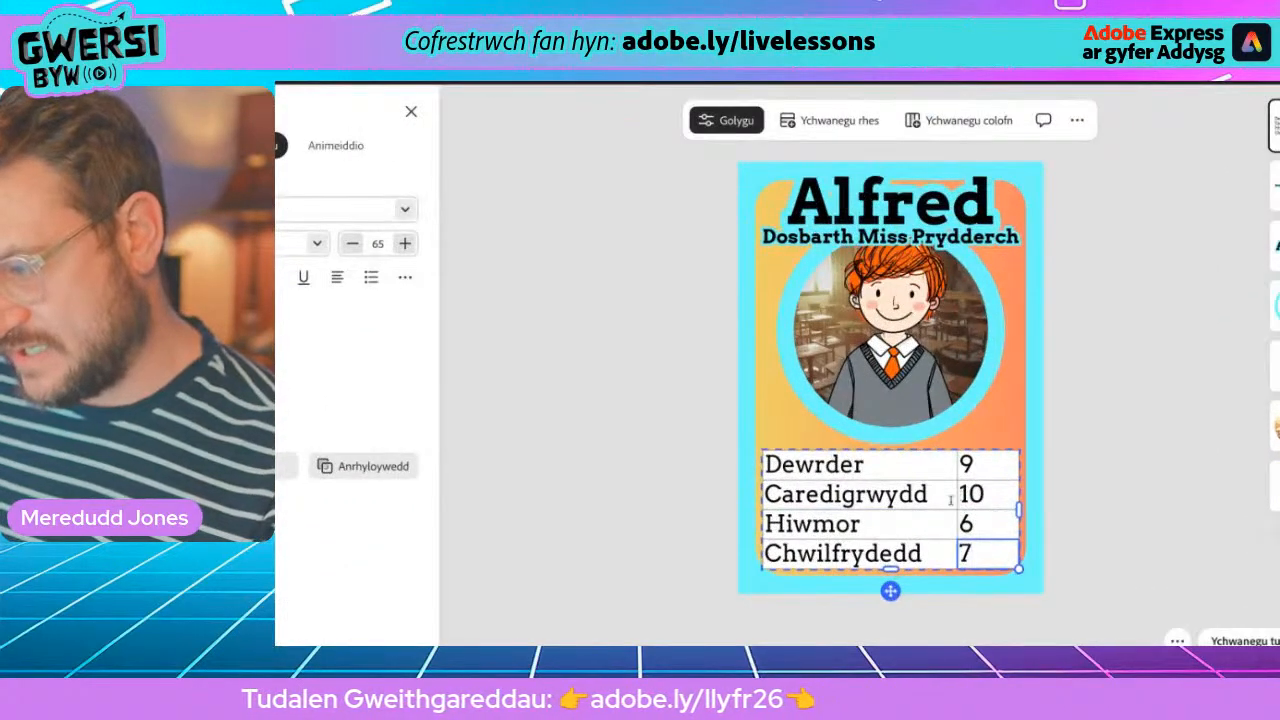
- Narrow the table's score column by shifting the column divider towards the numbers
drag(965, 497, 978, 499)
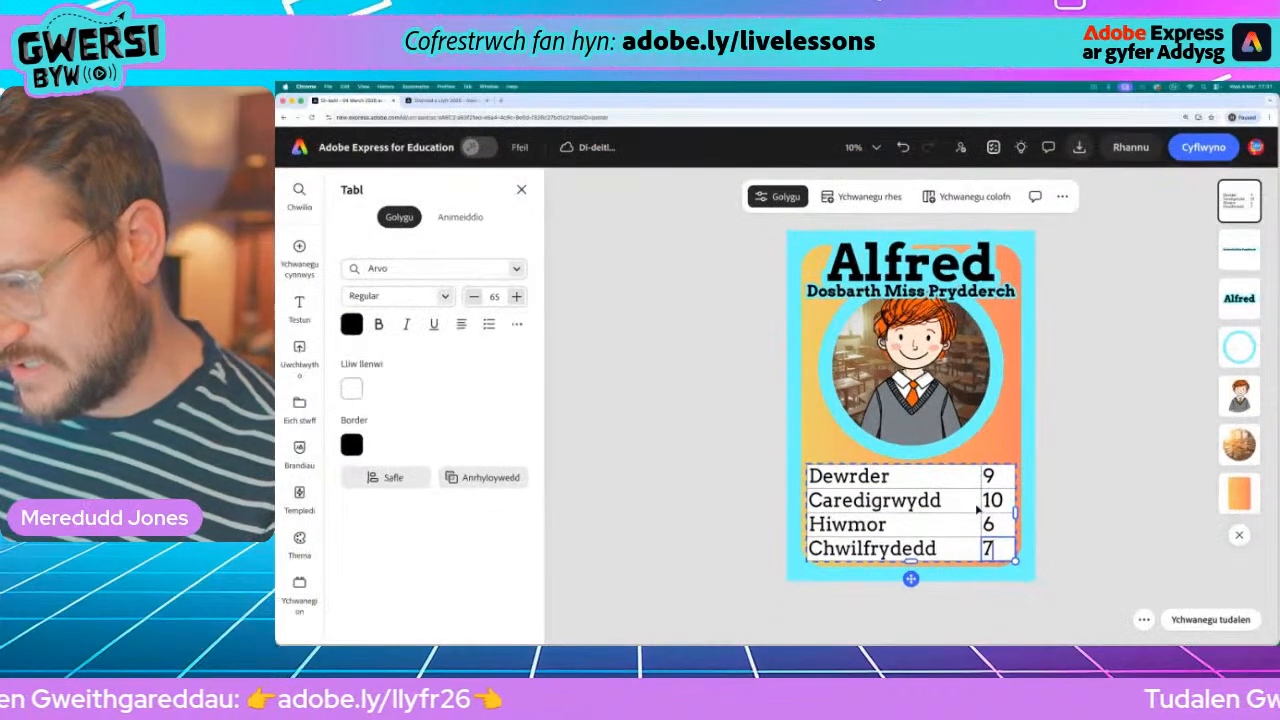
click(737, 503)
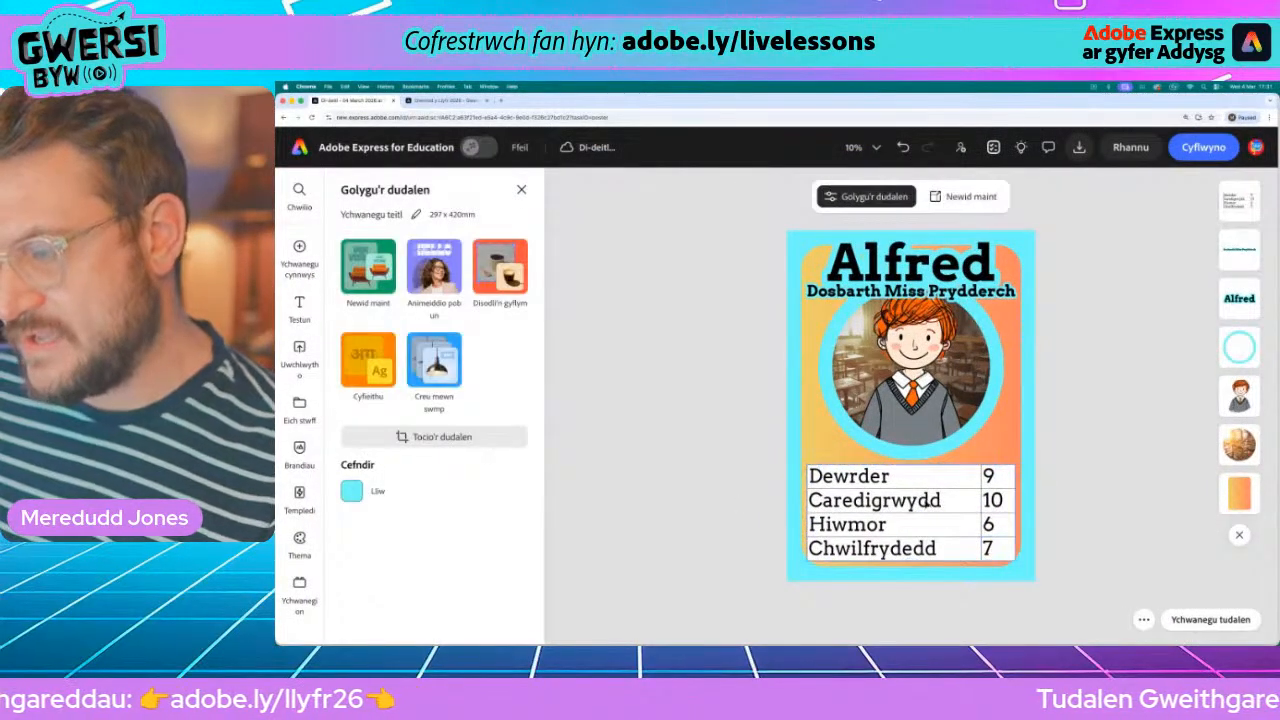
double_click(938, 500)
click(1092, 498)
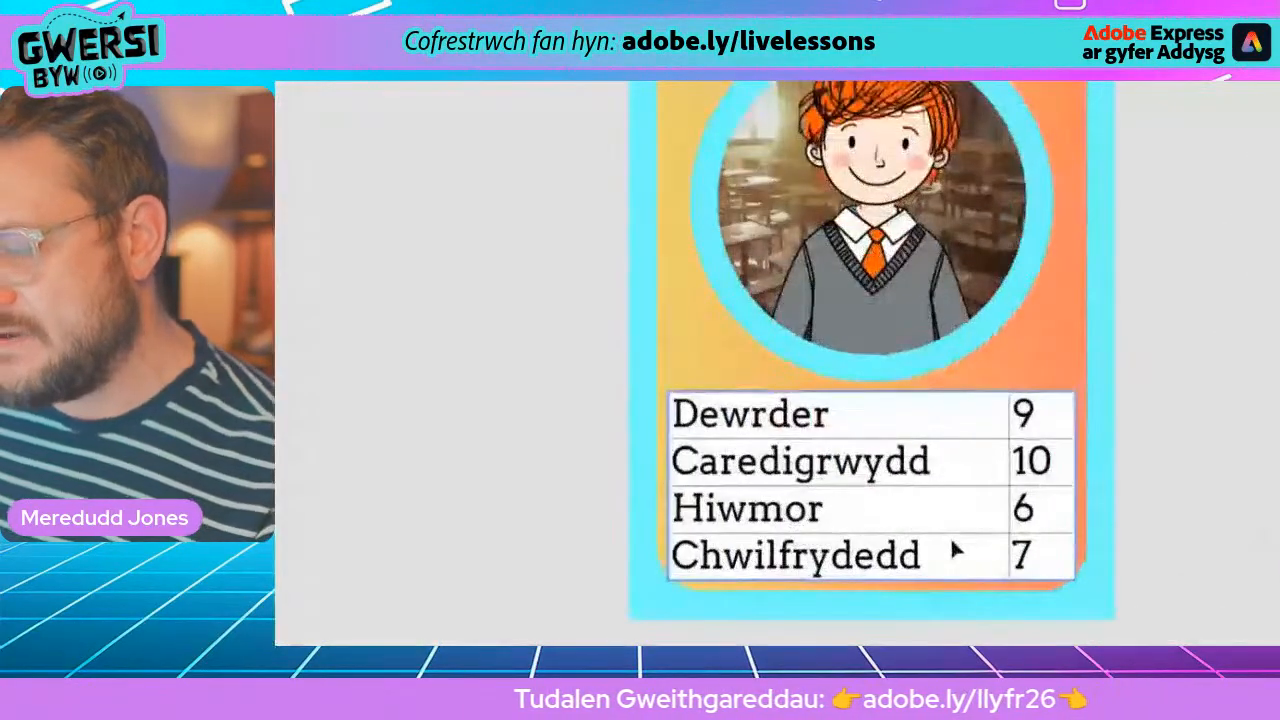
- Remove the fill from the whole table so the orange gradient panel shows through
click(925, 524)
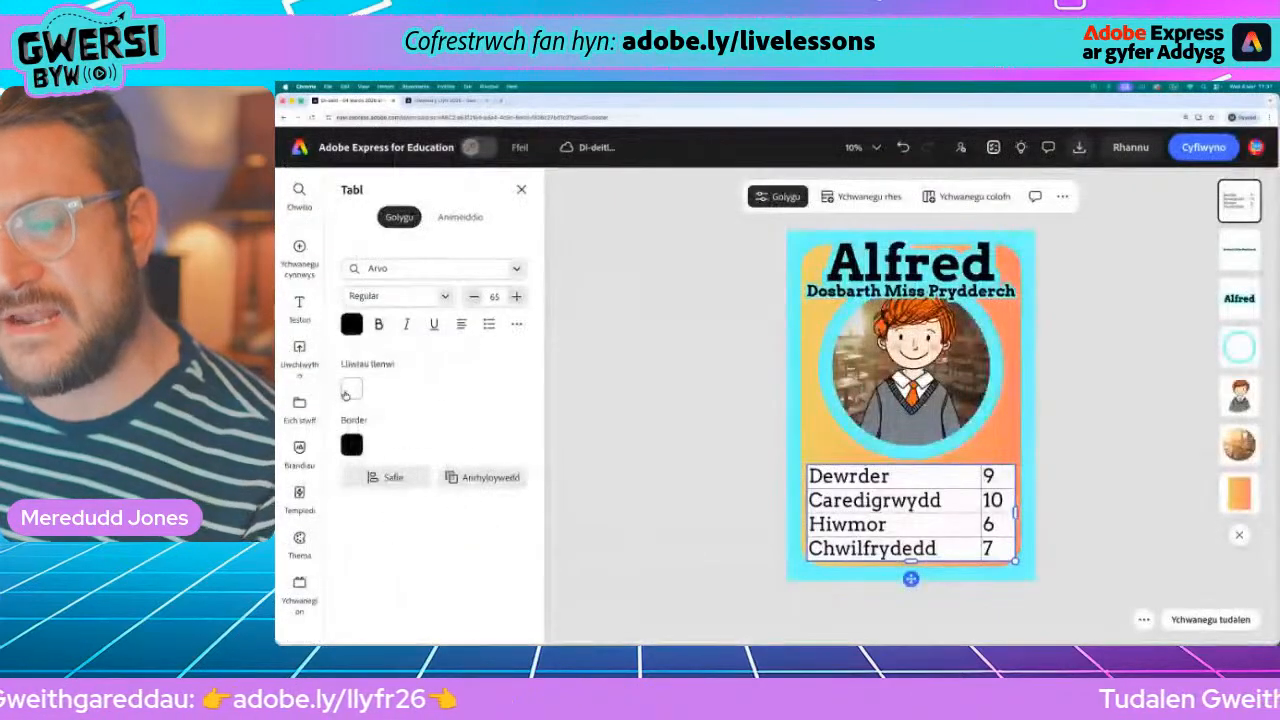
click(403, 418)
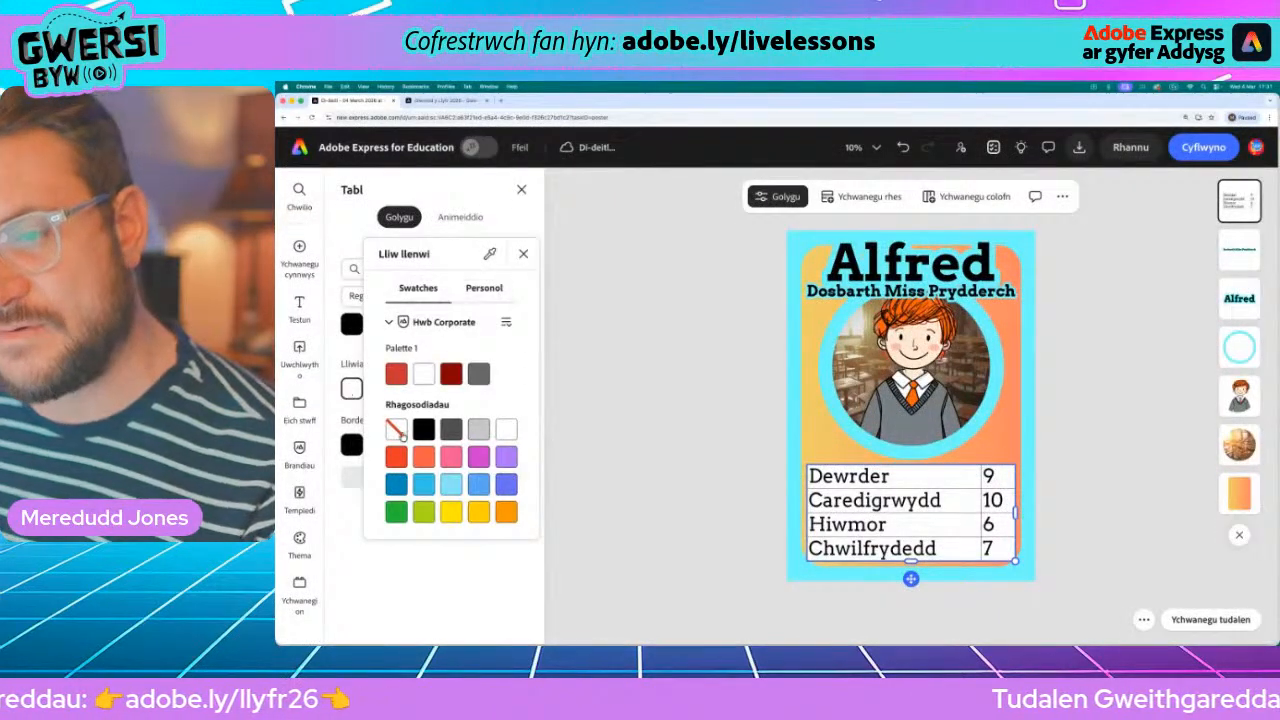
click(398, 431)
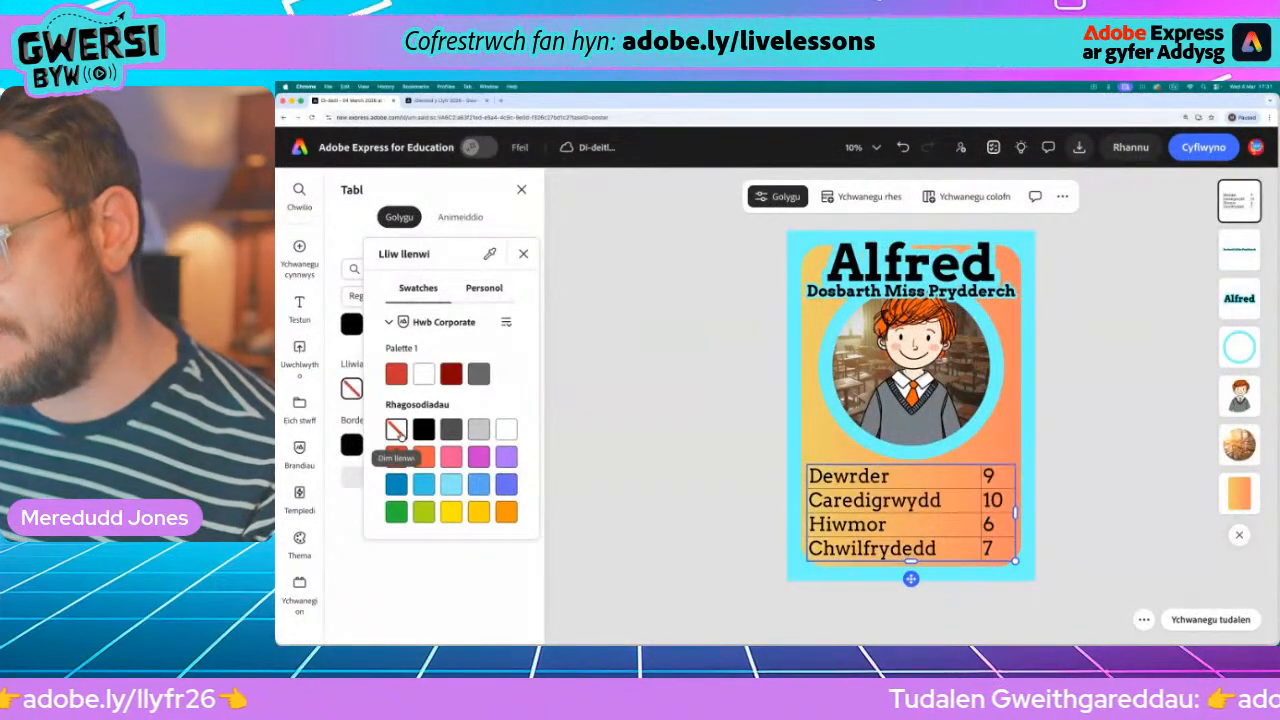
click(421, 581)
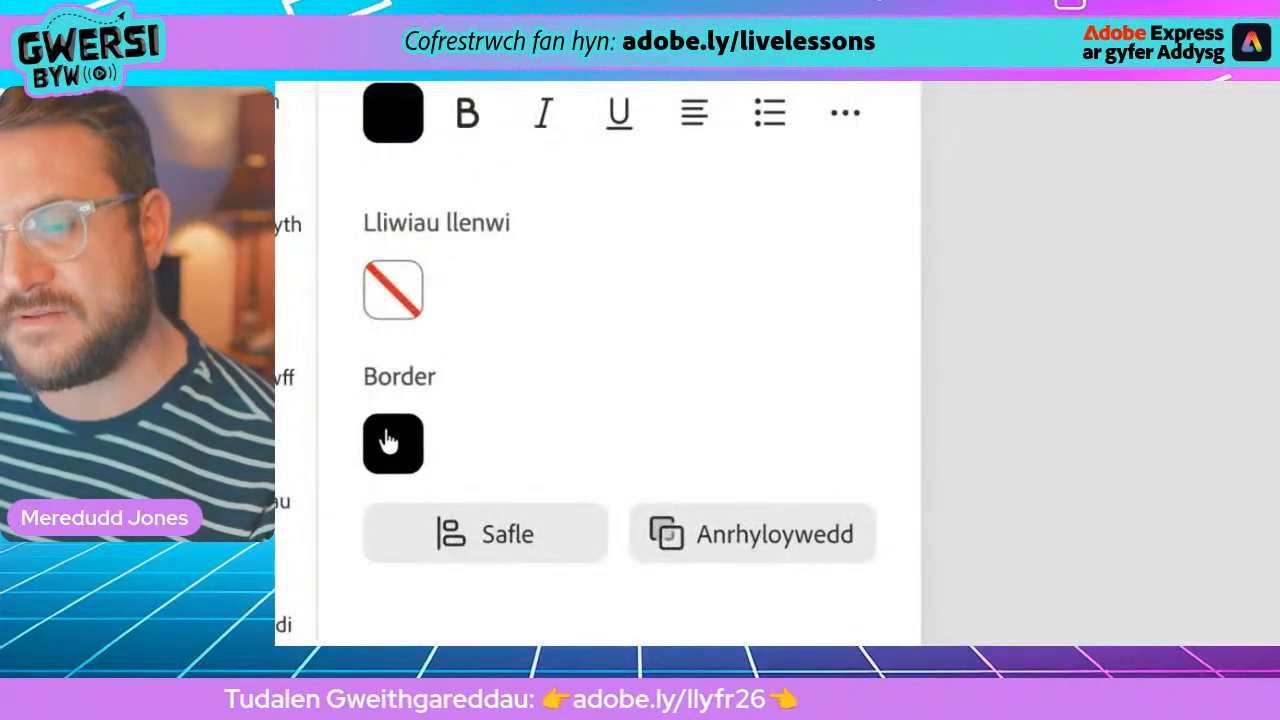
- Recolour the table's border with the light blue sampled from the card's background
click(390, 441)
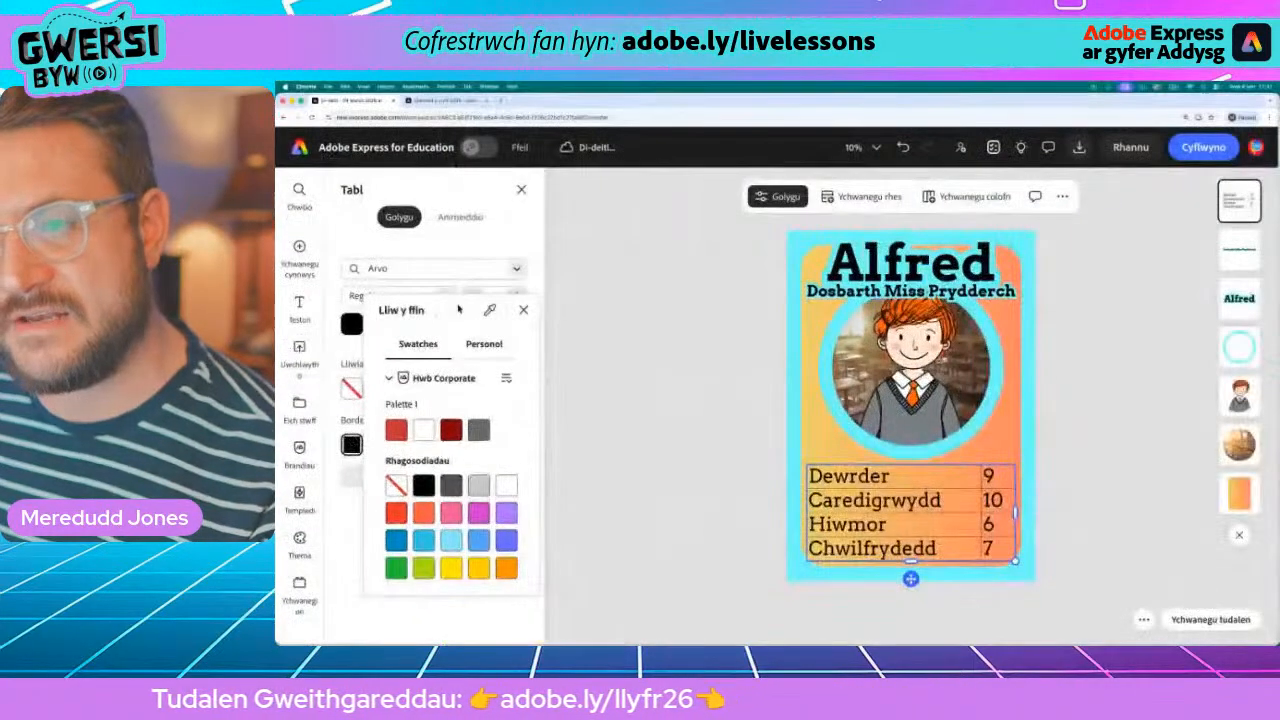
click(489, 314)
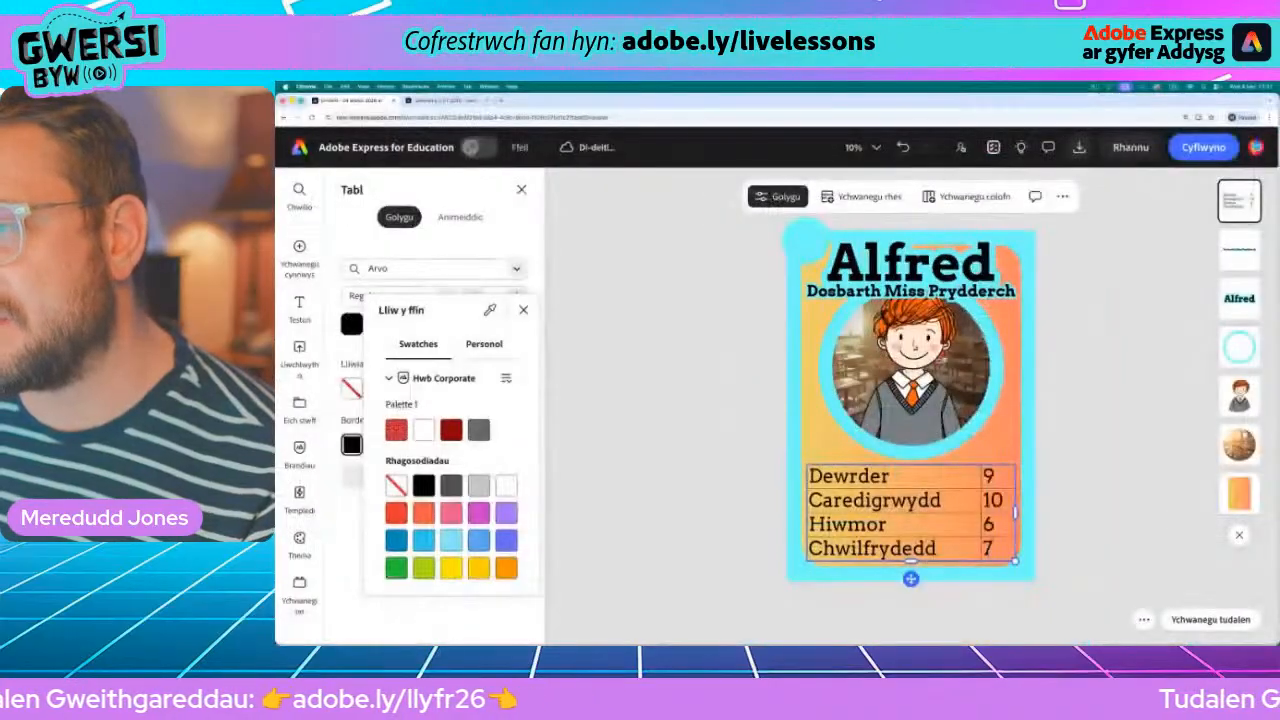
click(790, 235)
click(434, 472)
- Stretch the table down to the orange panel's lower edge and widen it slightly past both sides of the panel
click(908, 504)
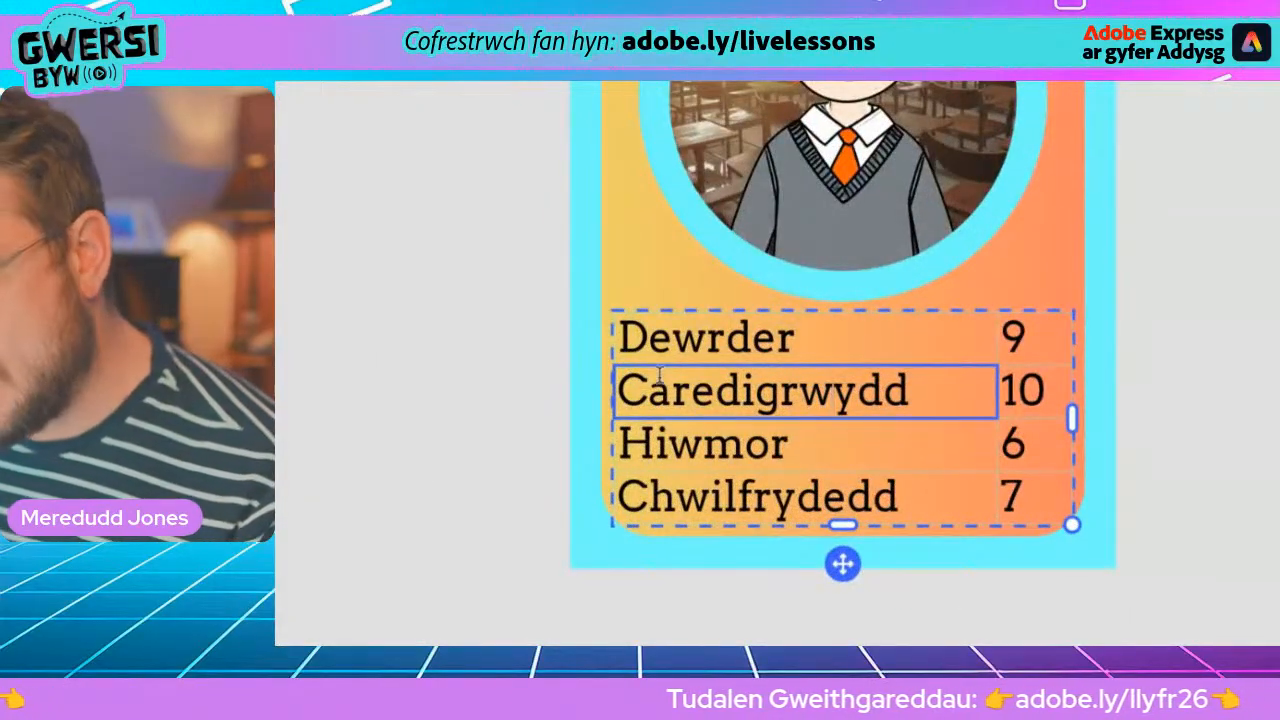
click(500, 411)
click(857, 437)
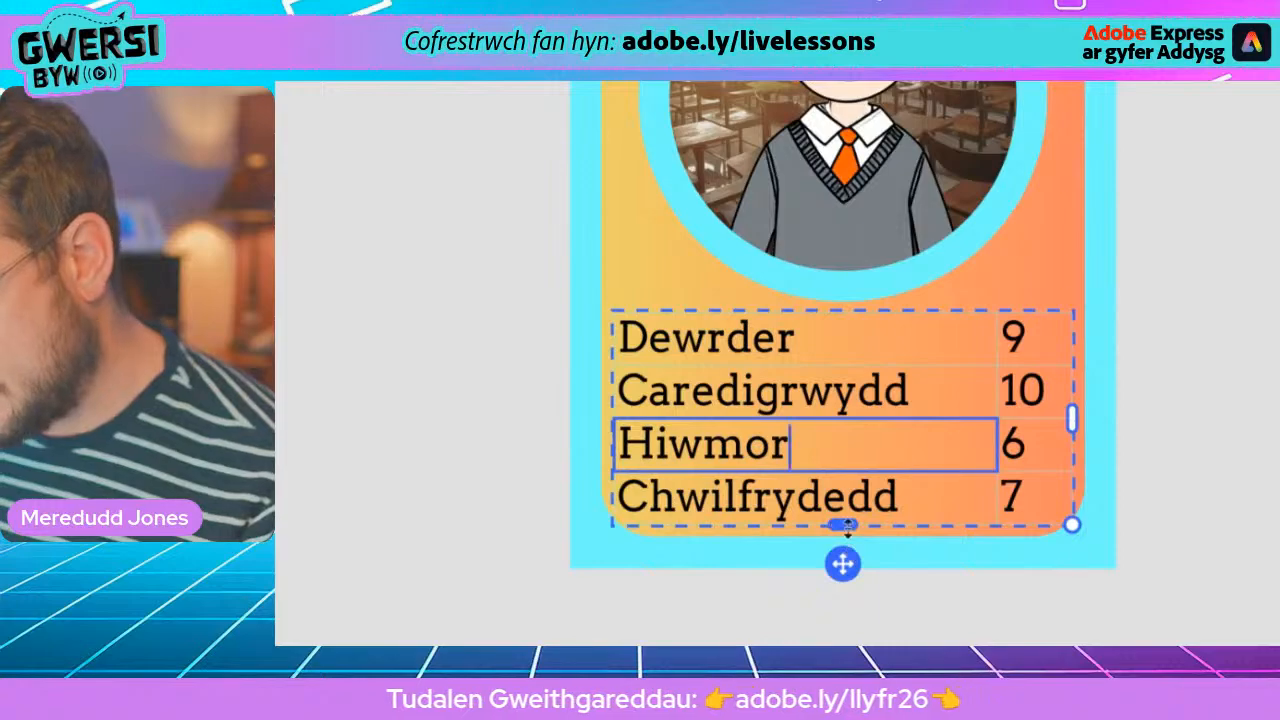
drag(846, 527, 846, 538)
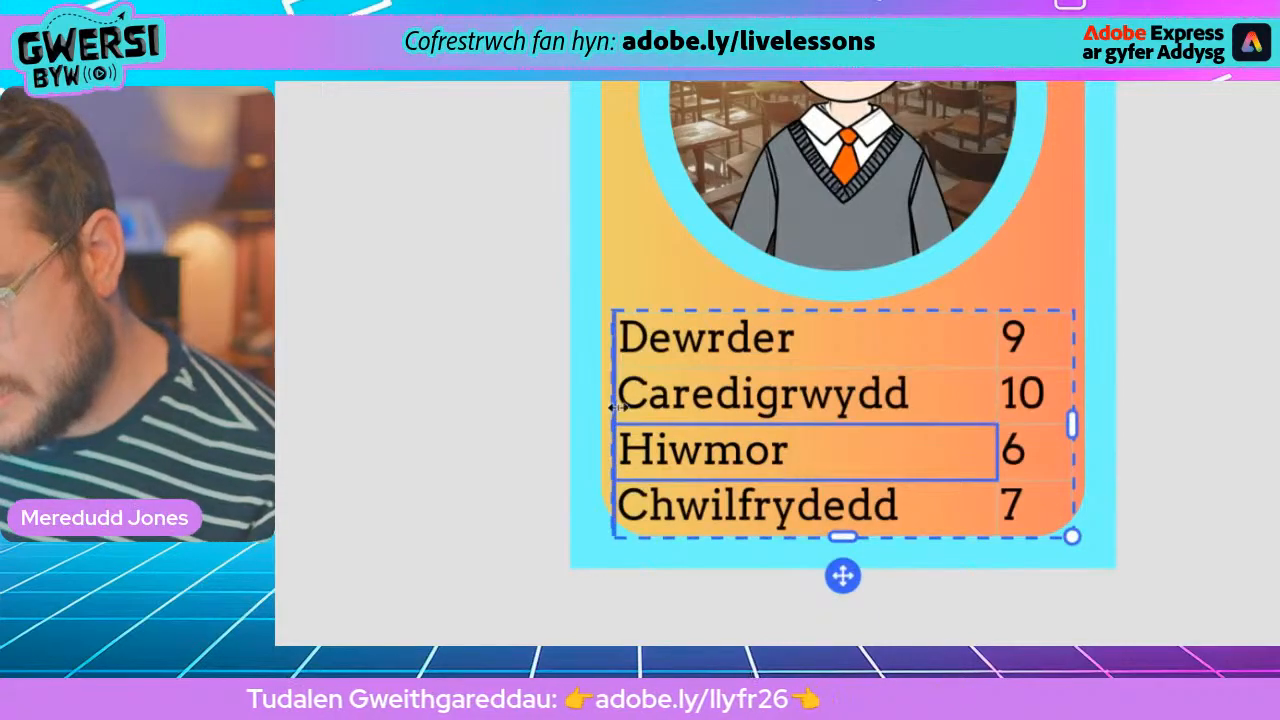
drag(612, 420, 596, 420)
drag(1078, 428, 1097, 428)
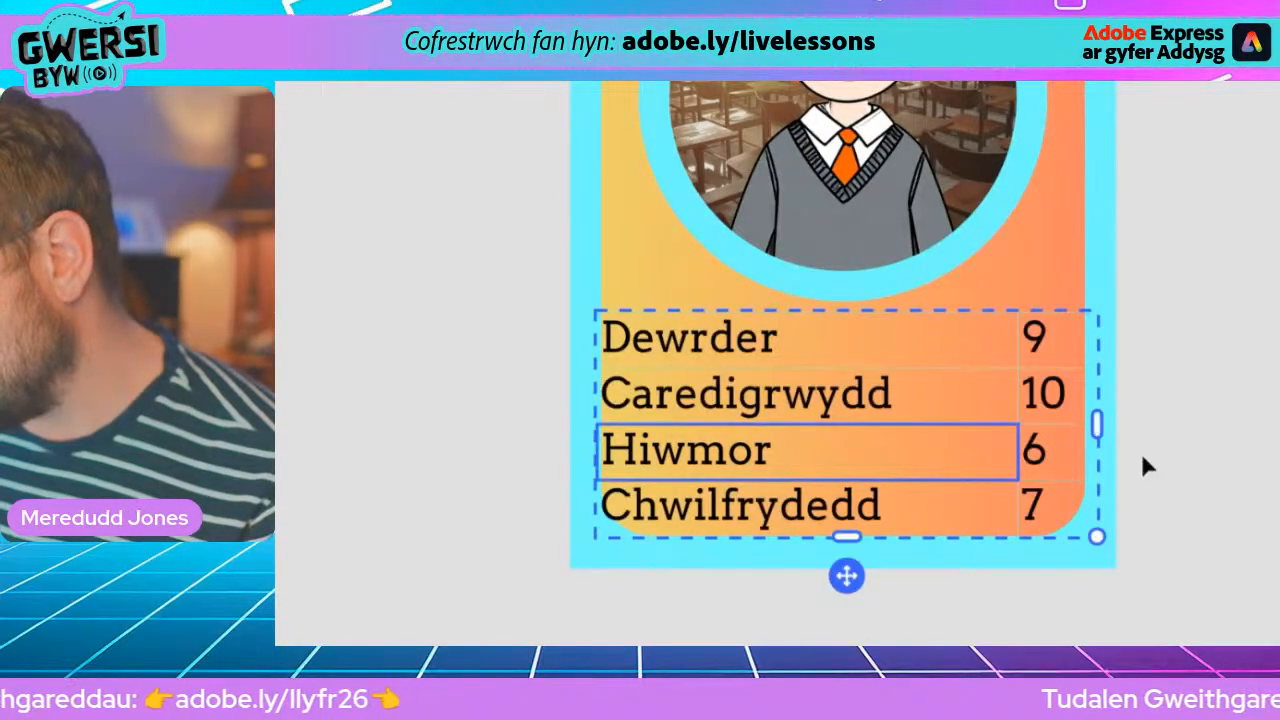
click(1178, 464)
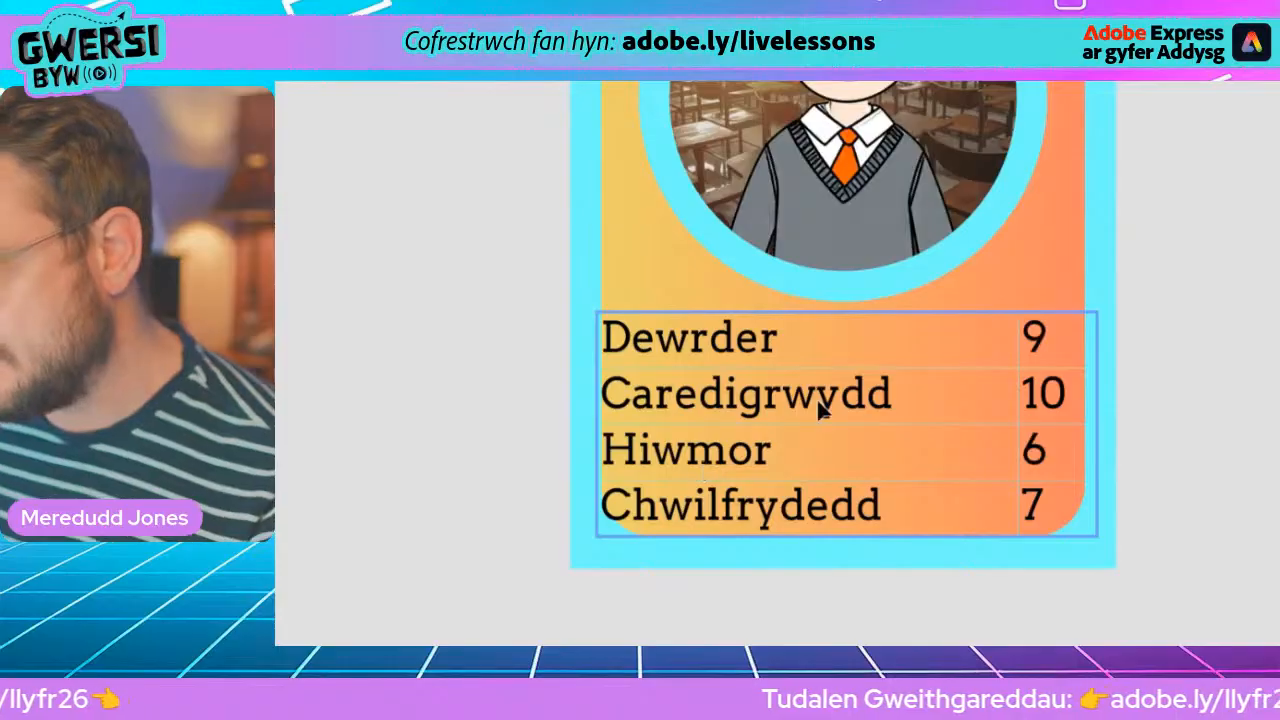
- Nudge the table slightly to the right over the orange panel
click(760, 335)
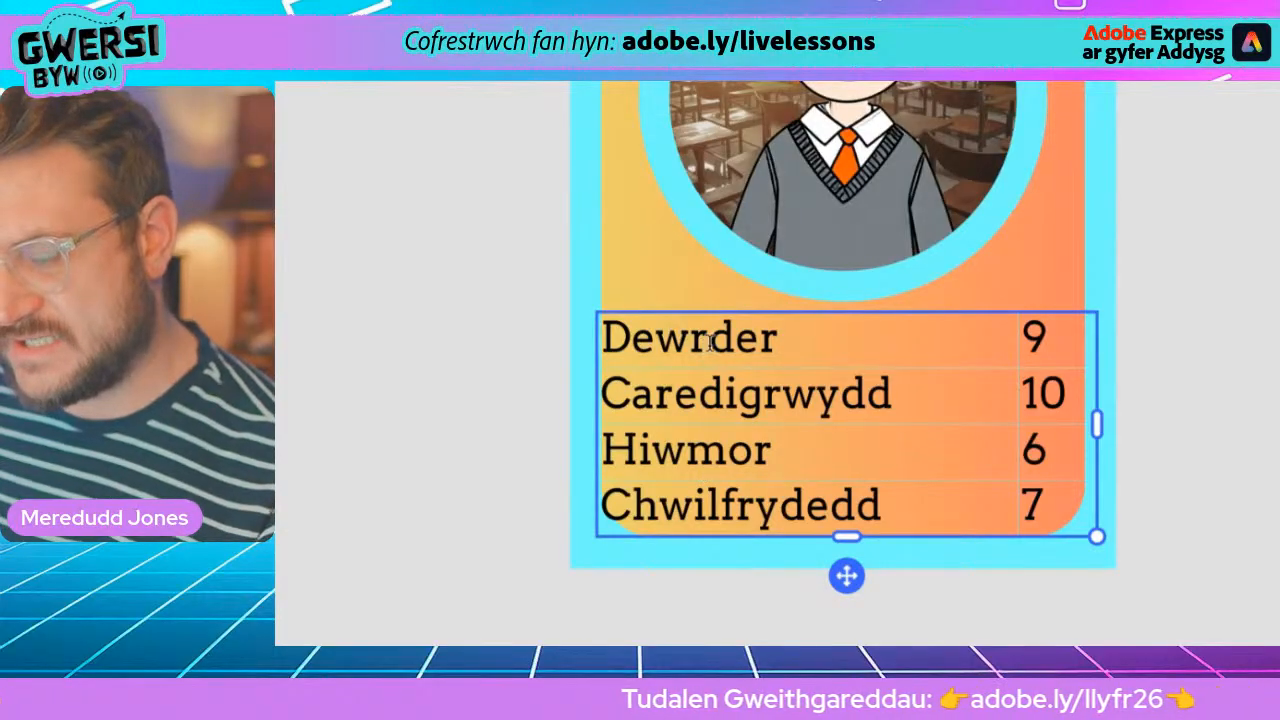
mouse_move(713, 338)
mouse_down()
mouse_move(706, 420)
mouse_move(722, 337)
mouse_up()
click(520, 357)
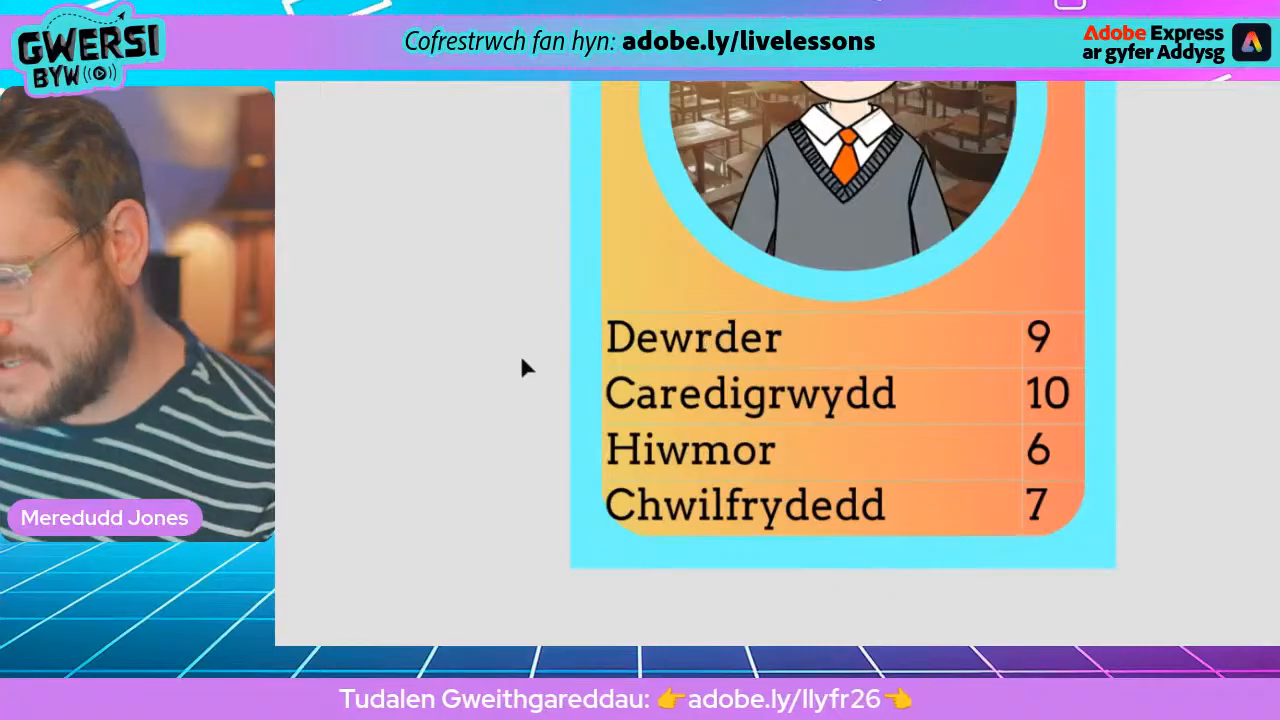
- Align all the table's text to the centre horizontally and to the middle vertically
double_click(674, 371)
click(716, 340)
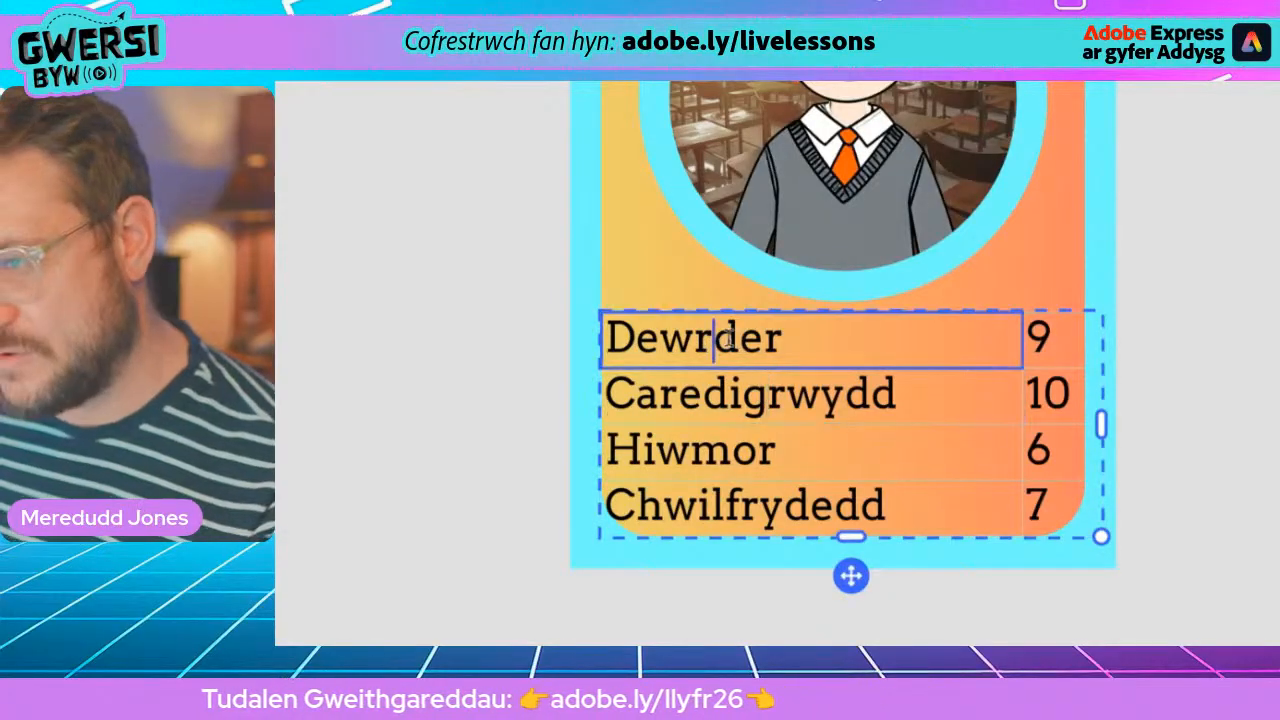
scroll(783, 346, up, 5)
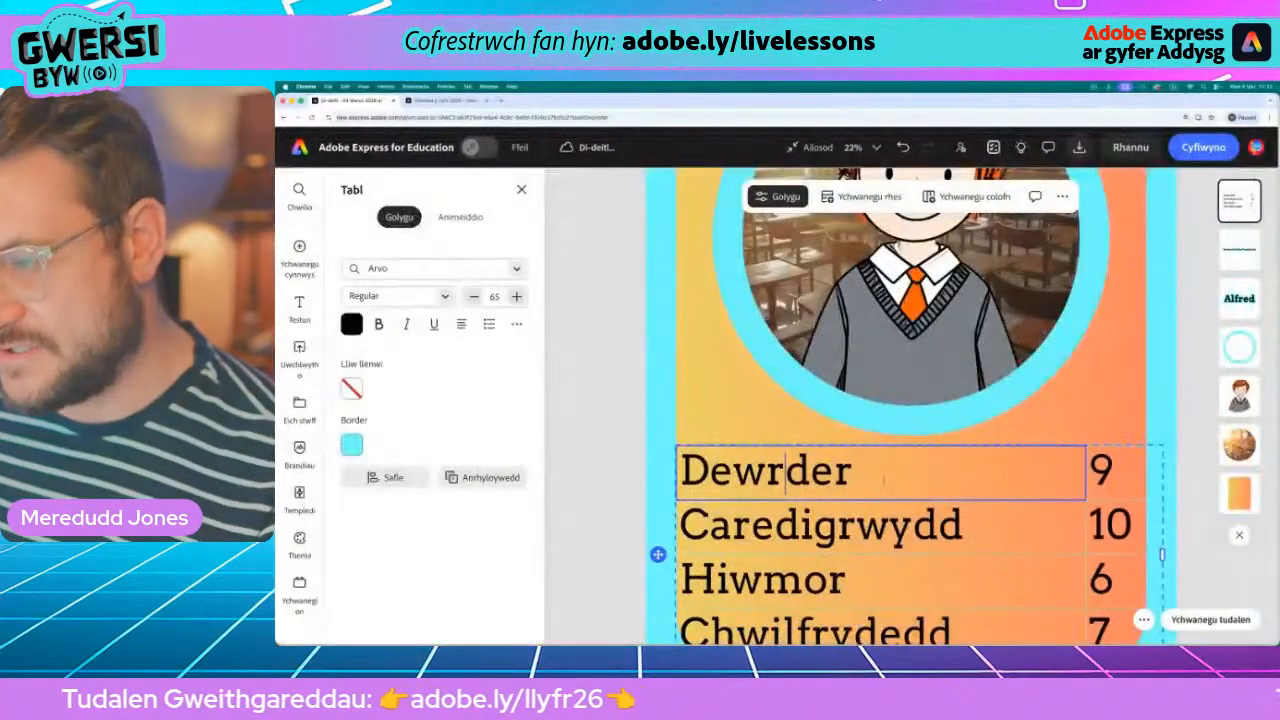
scroll(786, 357, down, 1)
scroll(886, 484, down, 3)
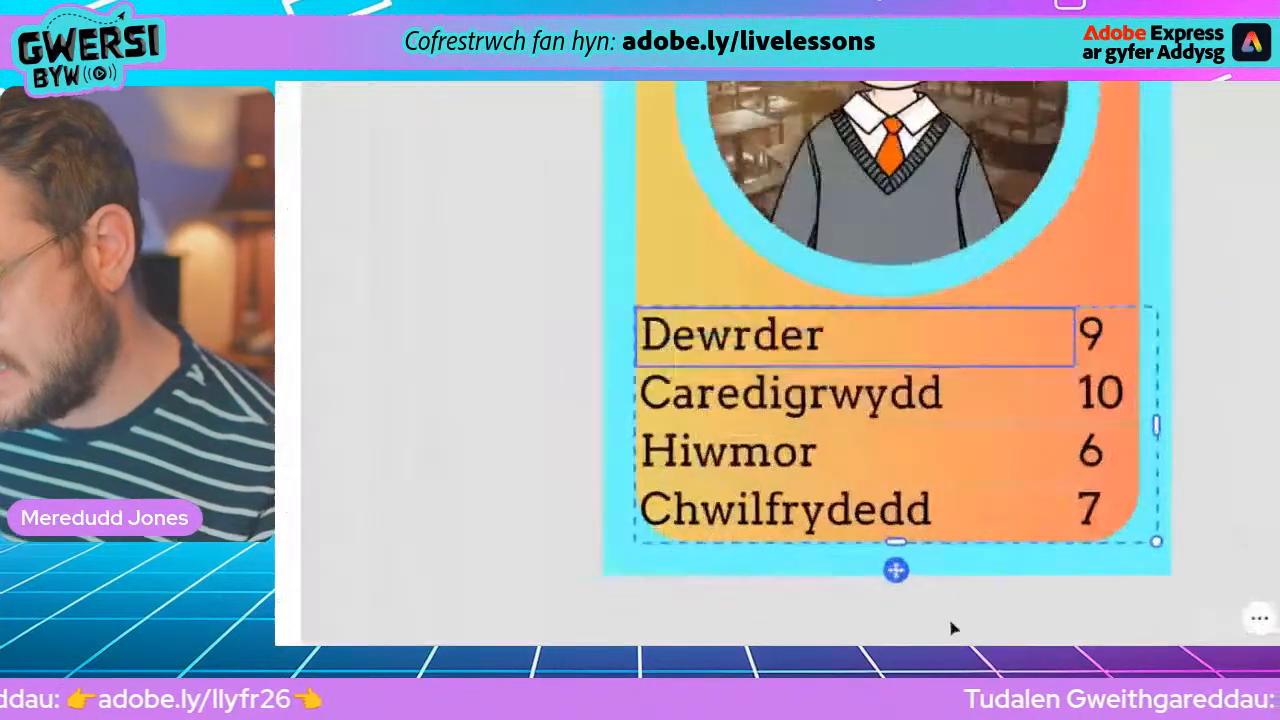
click(896, 570)
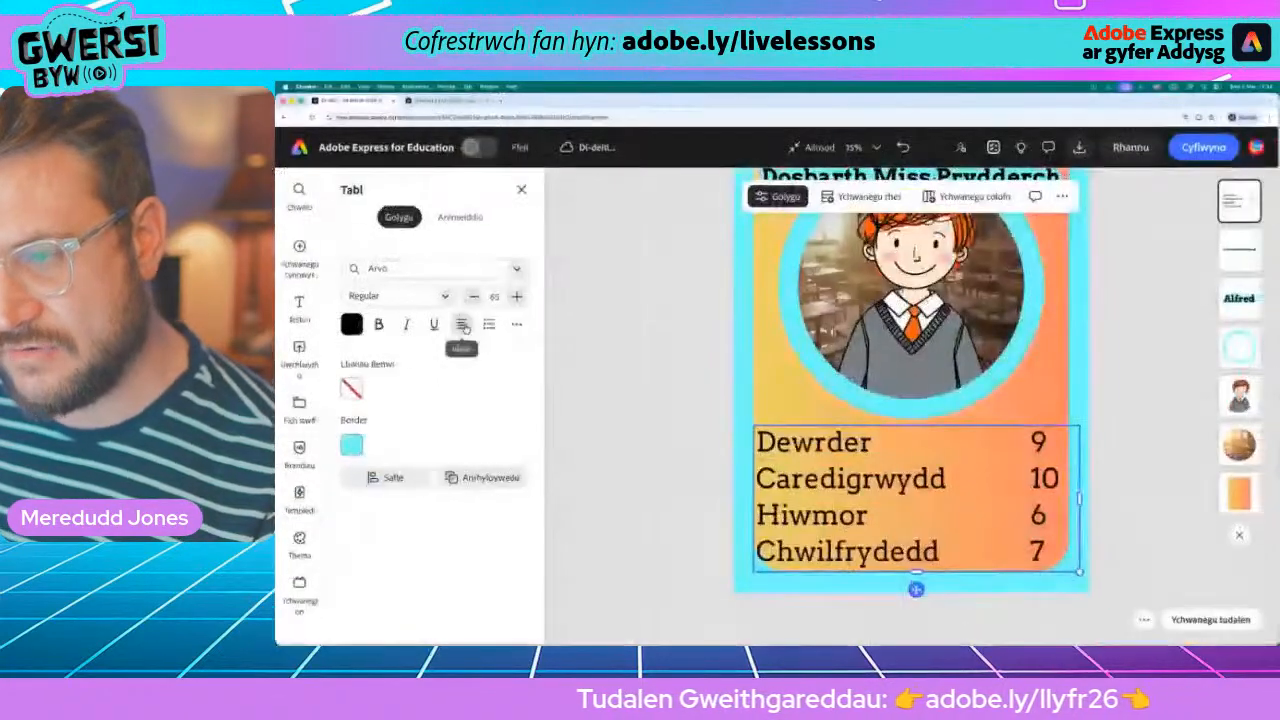
click(463, 326)
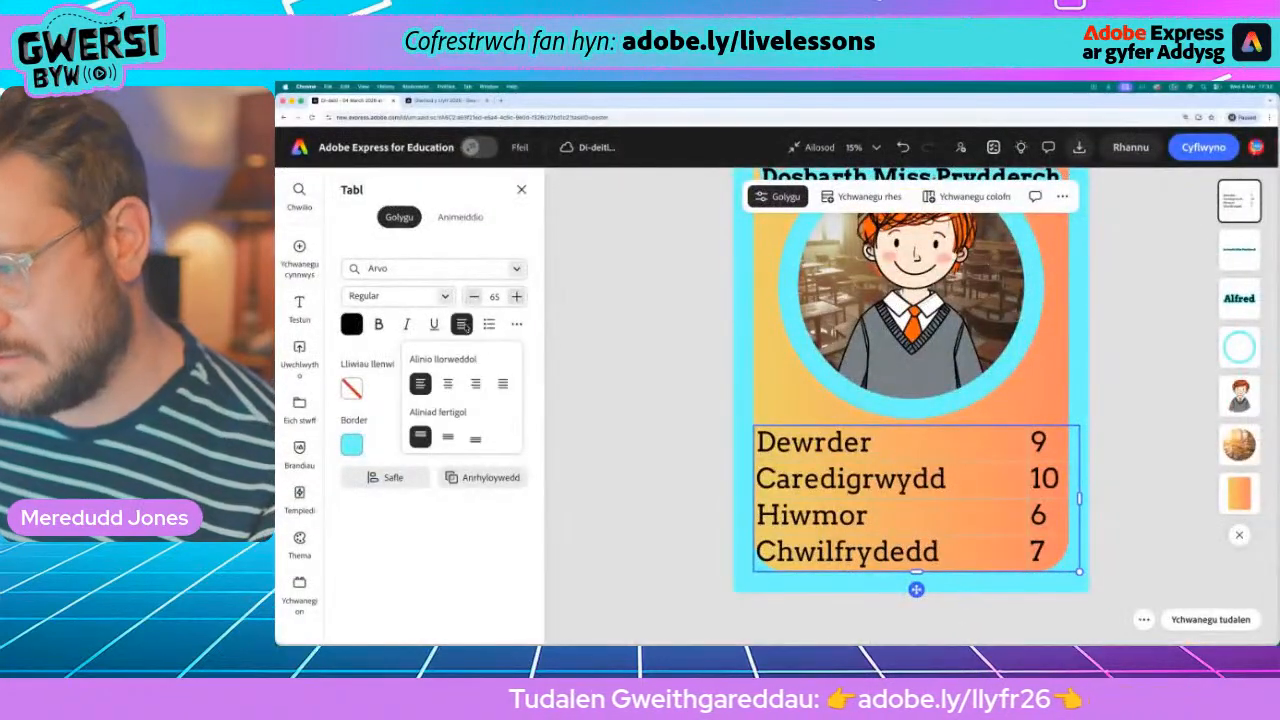
click(448, 385)
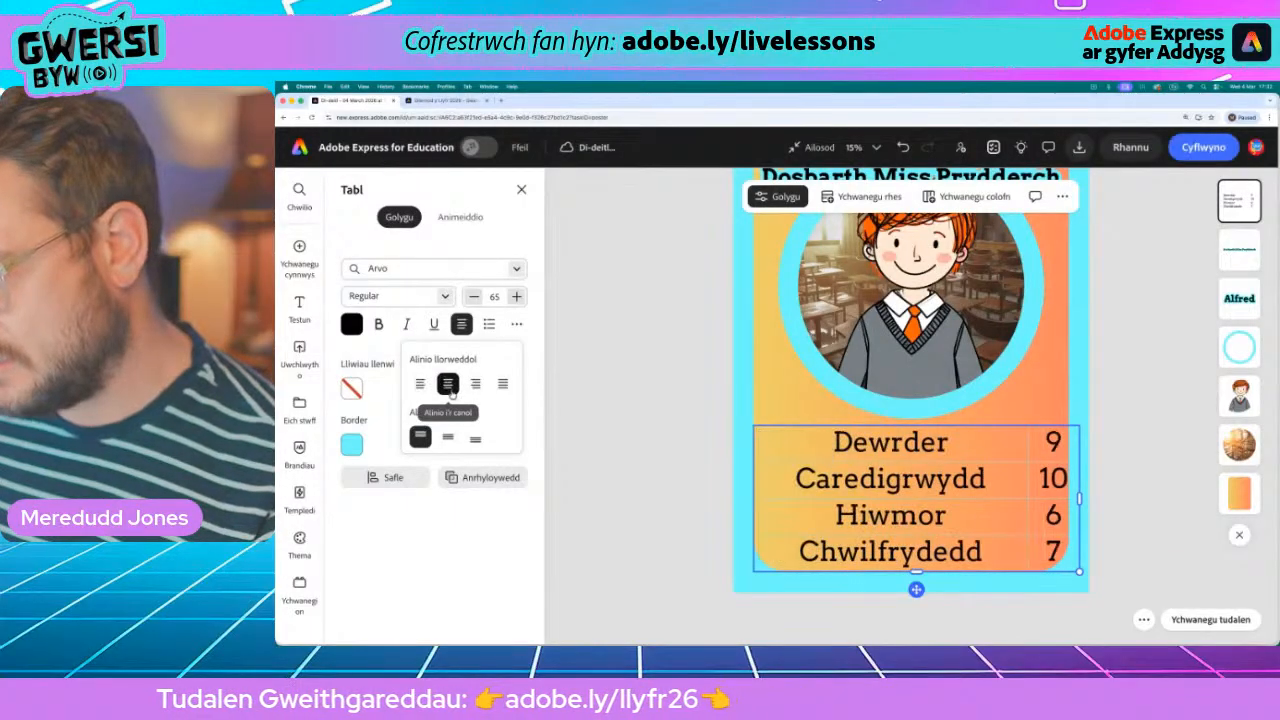
click(448, 437)
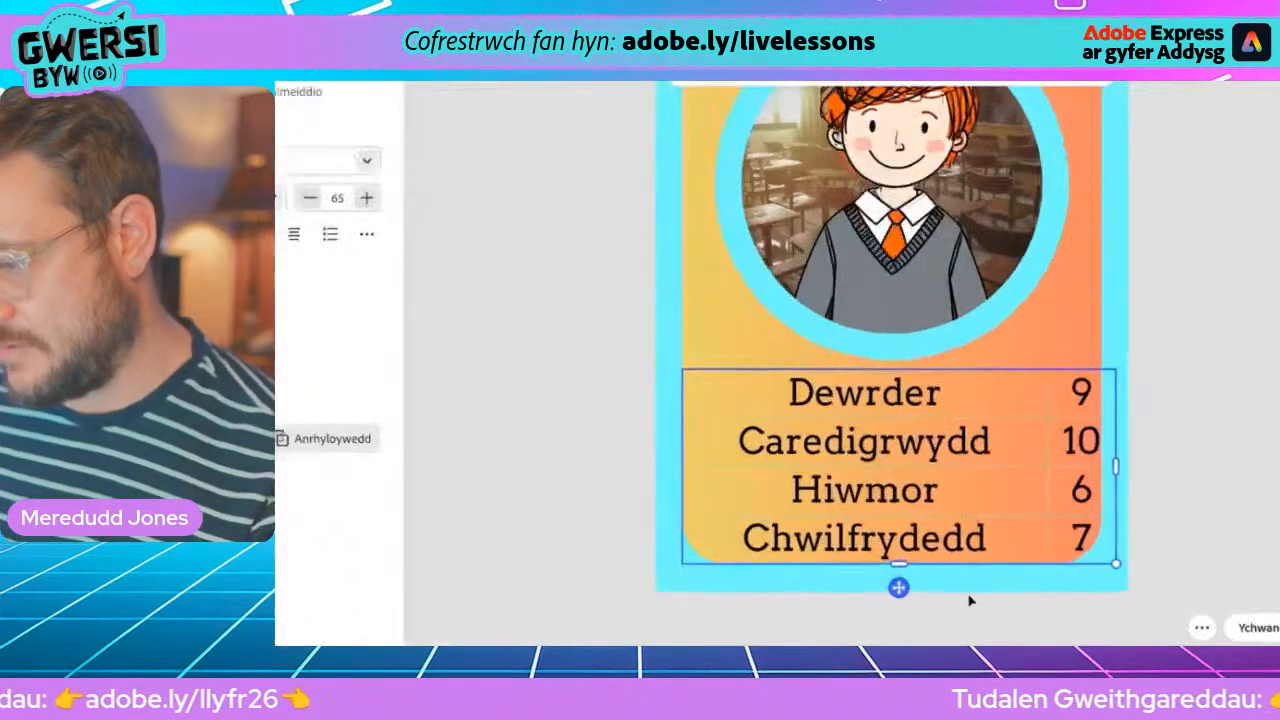
- Shift the table slightly left and widen its score column so both columns sit evenly within the orange panel
drag(898, 587, 879, 587)
drag(1096, 466, 1012, 460)
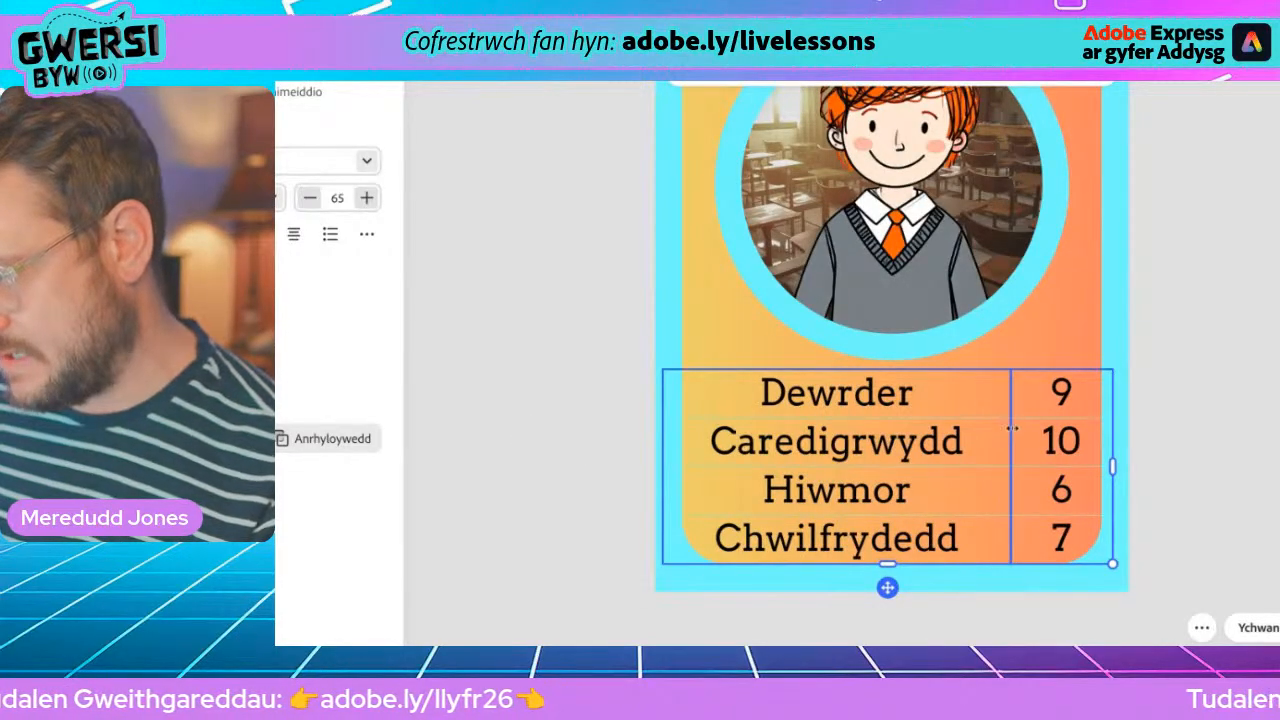
click(1190, 460)
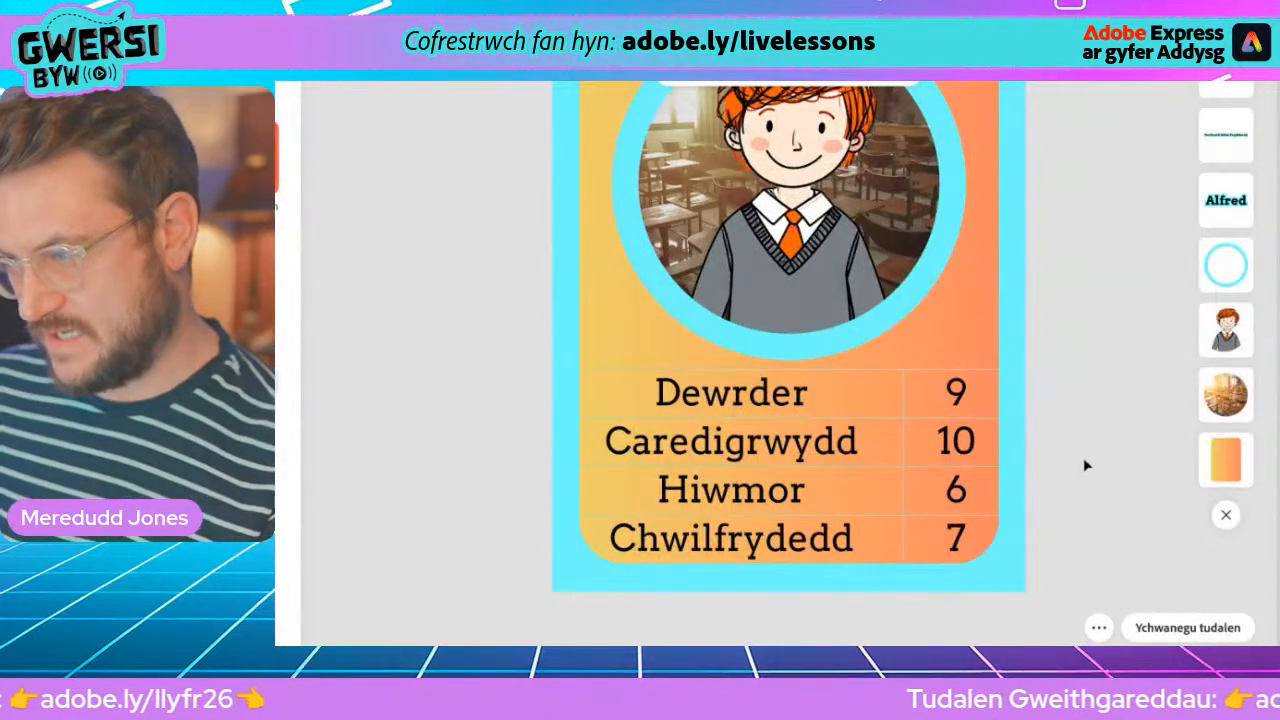
scroll(1110, 485, down, 2)
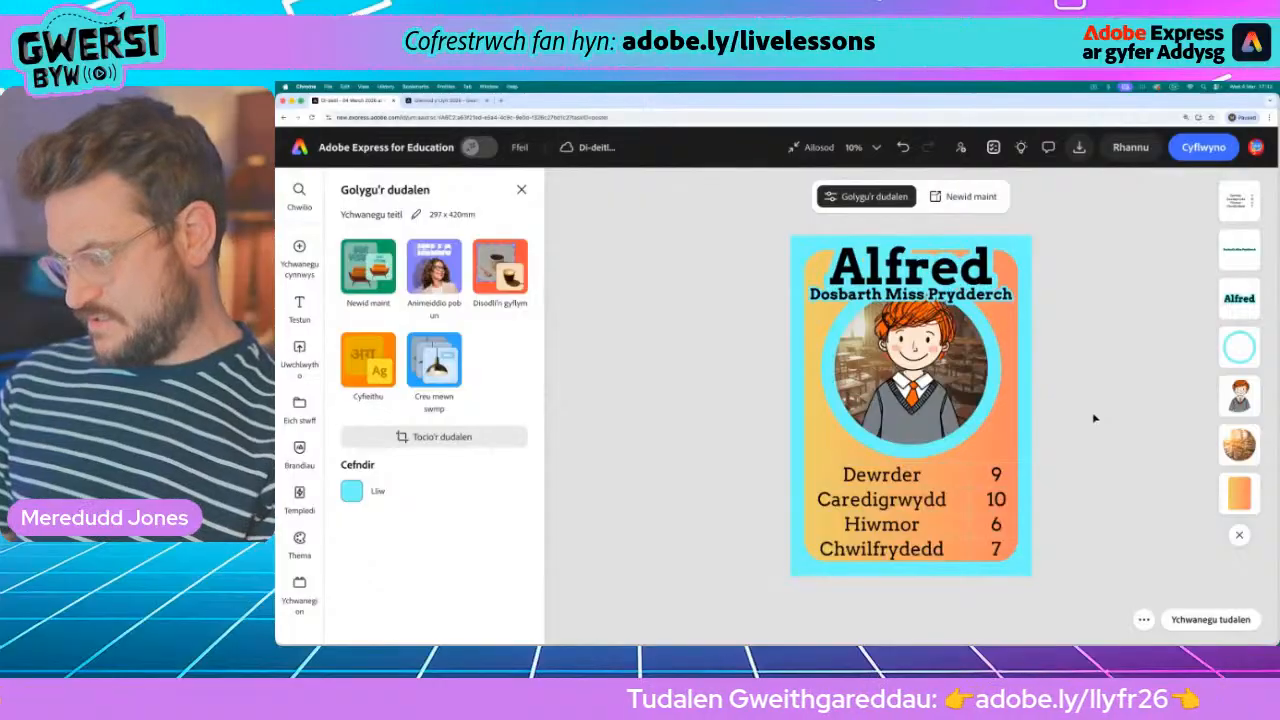
scroll(1092, 404, up, 1)
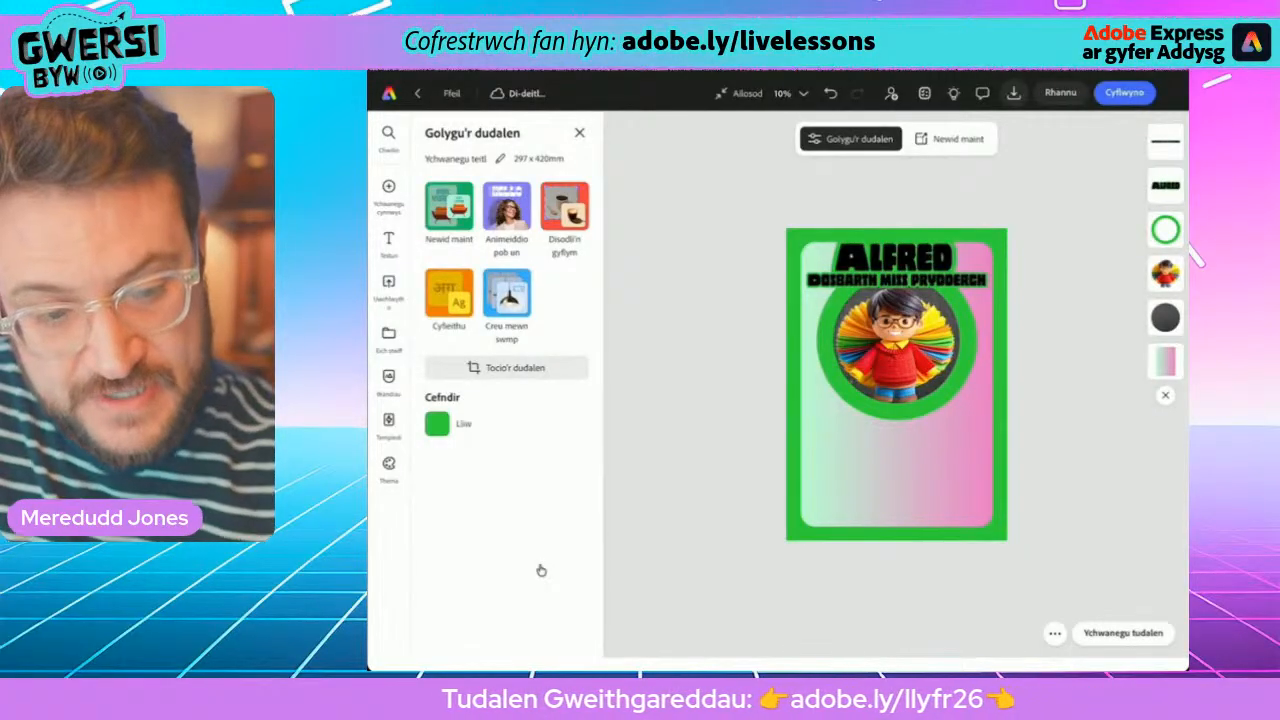
- Insert the plain gridded table with thin borders and no header band, and move it below the portrait
click(389, 187)
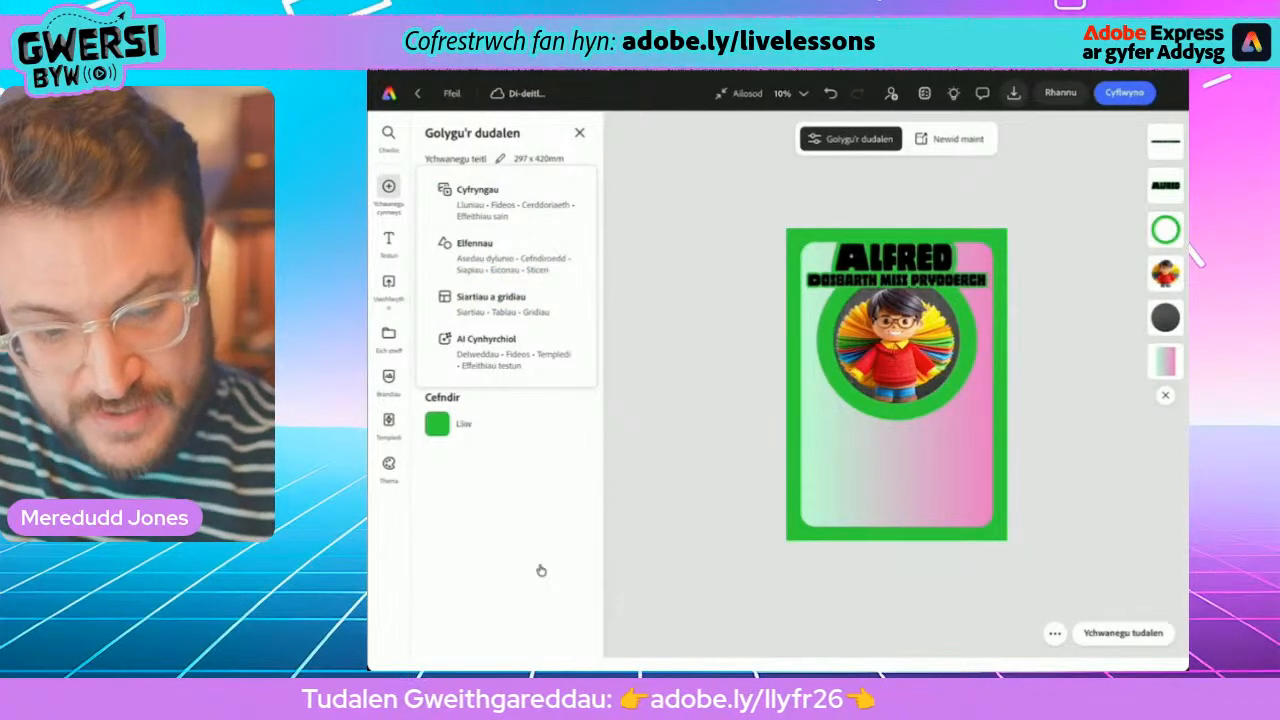
click(490, 300)
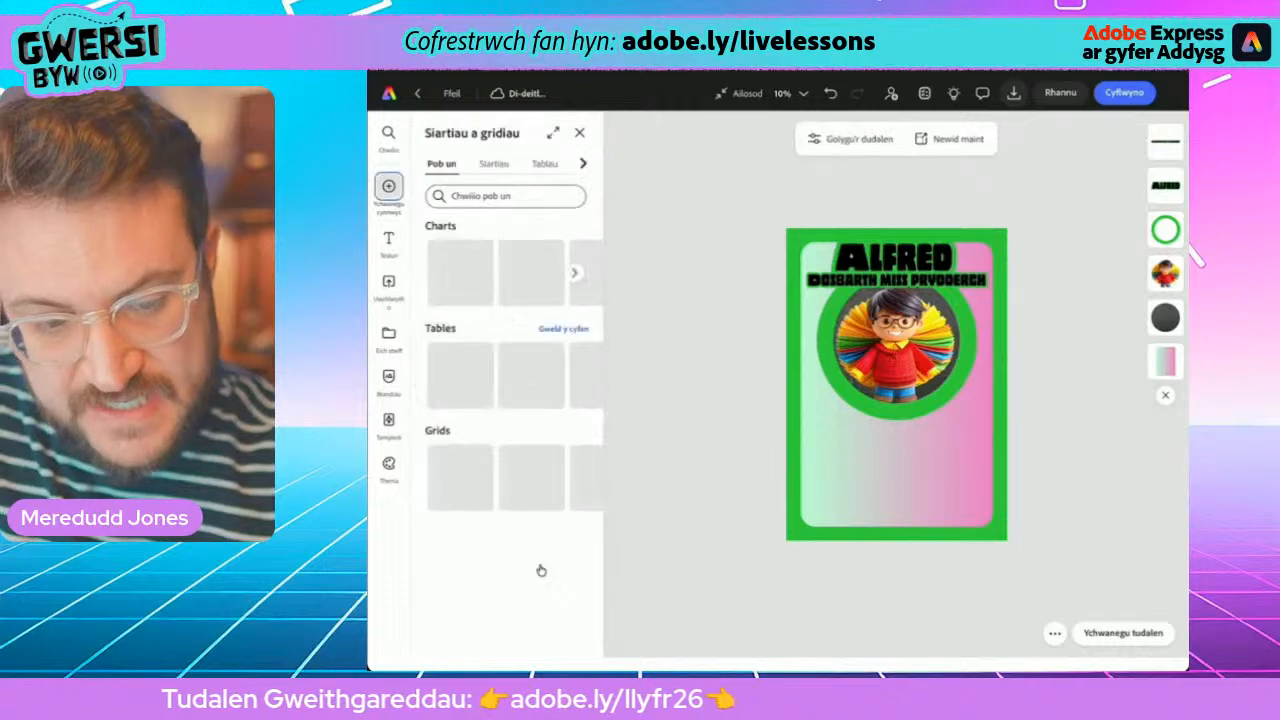
click(563, 328)
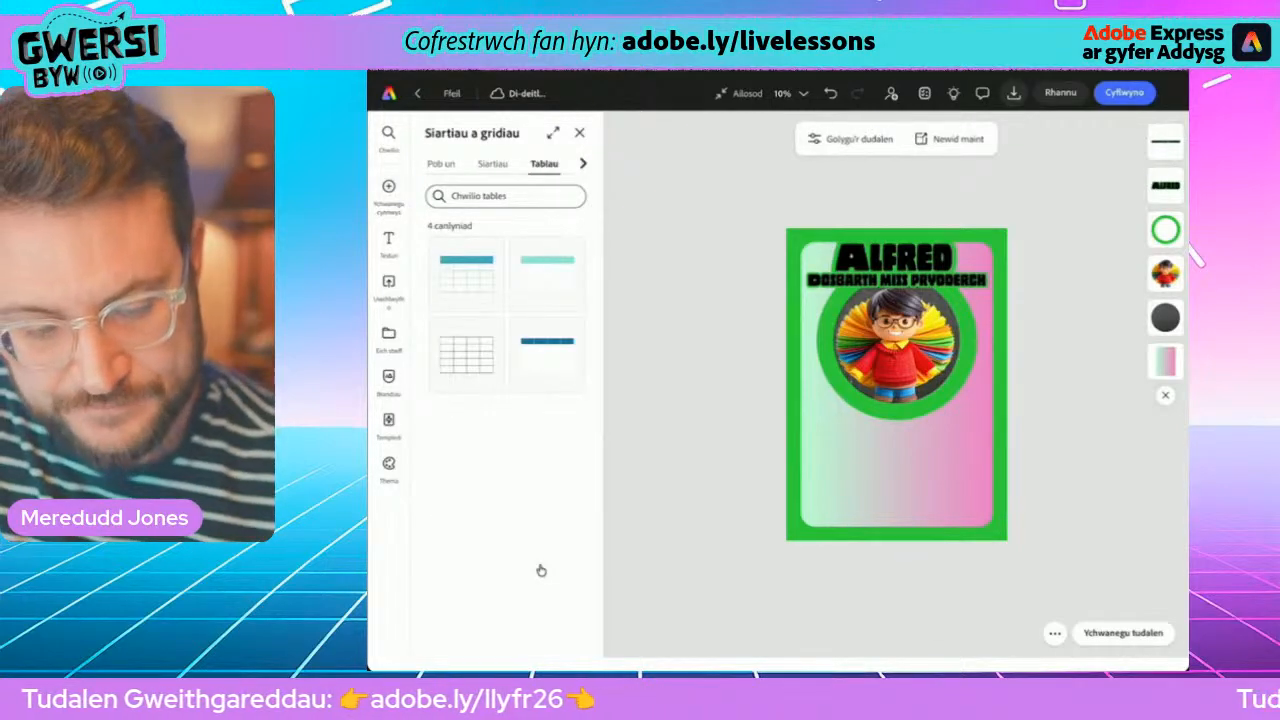
click(466, 354)
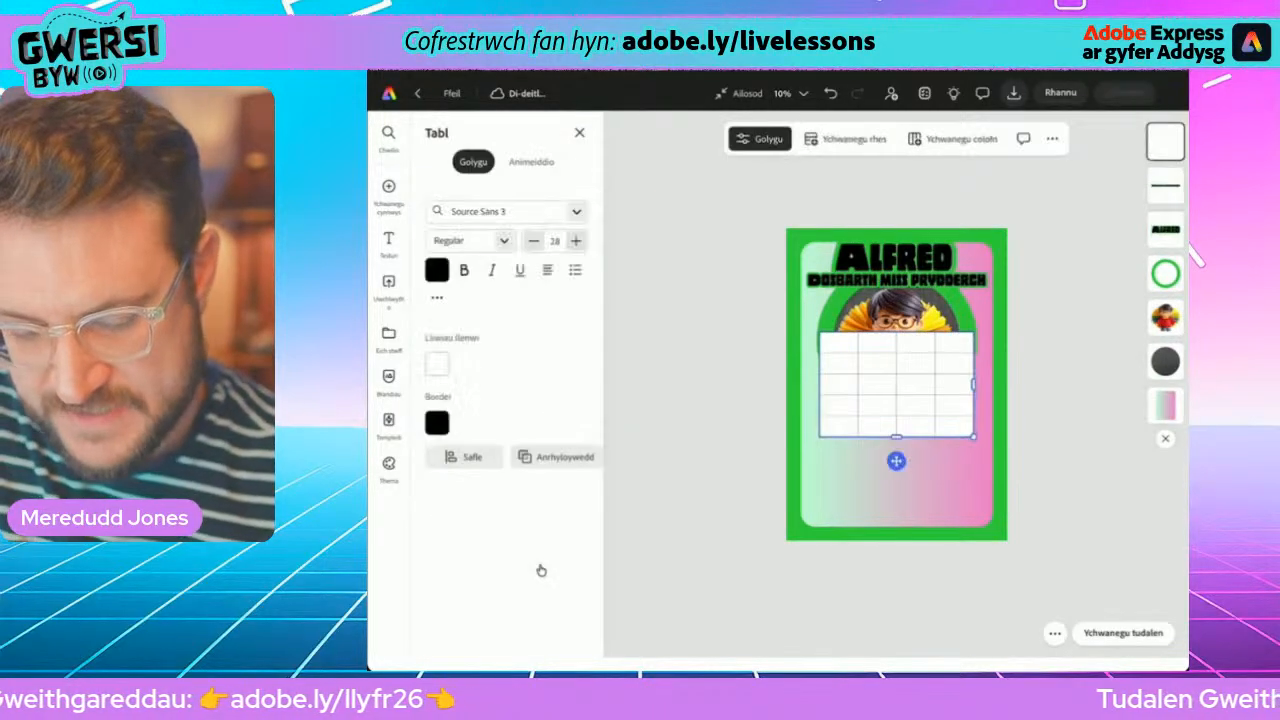
drag(895, 385, 872, 445)
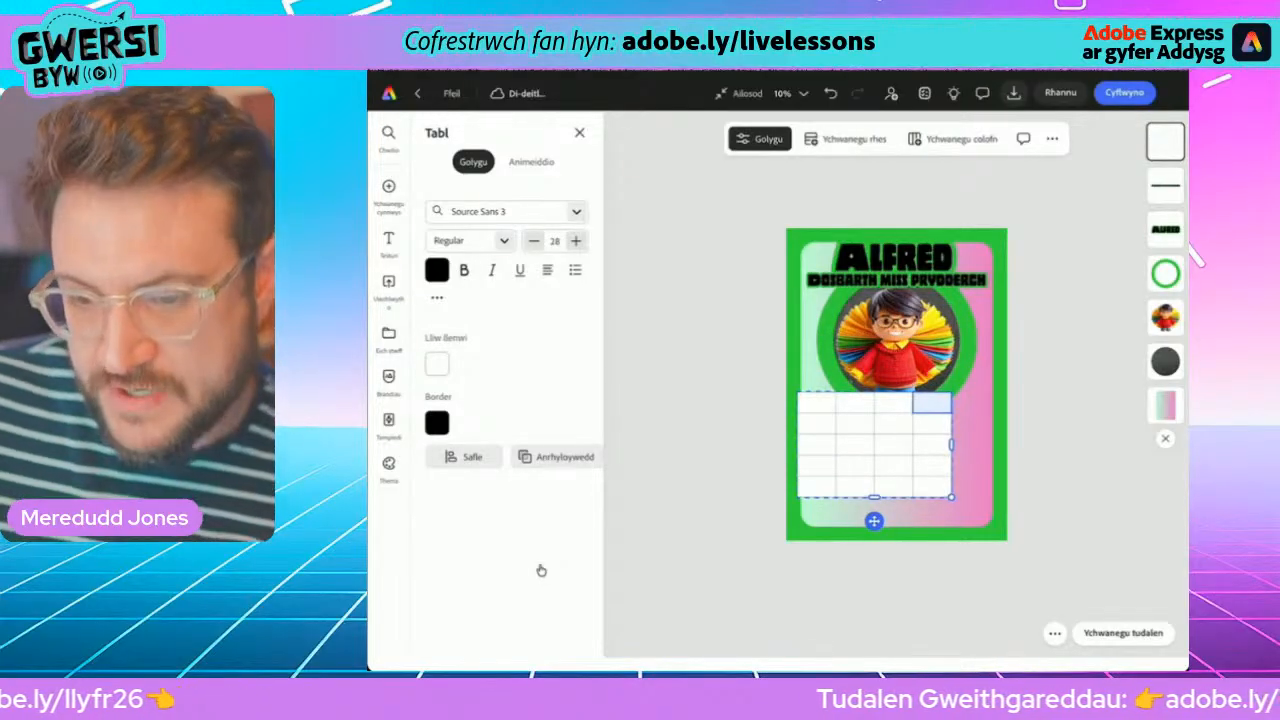
- Delete two columns and one row from the new table, leaving two columns and four rows
click(1052, 138)
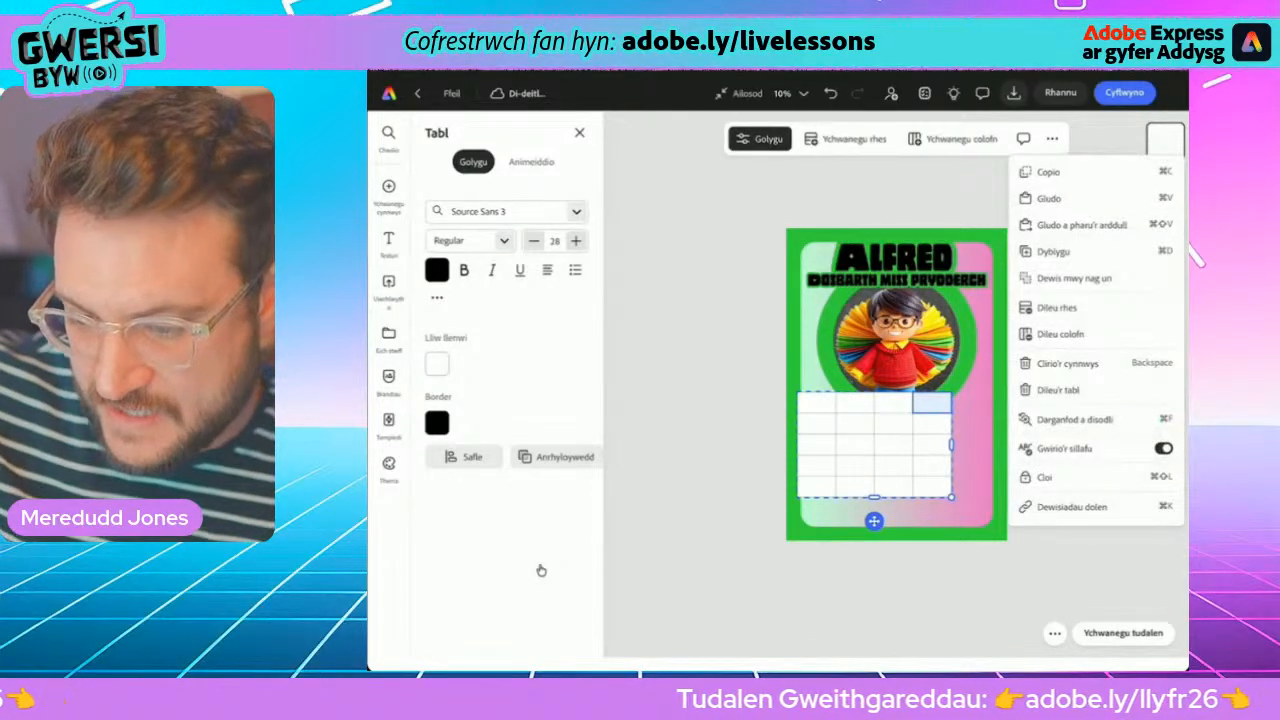
click(1060, 334)
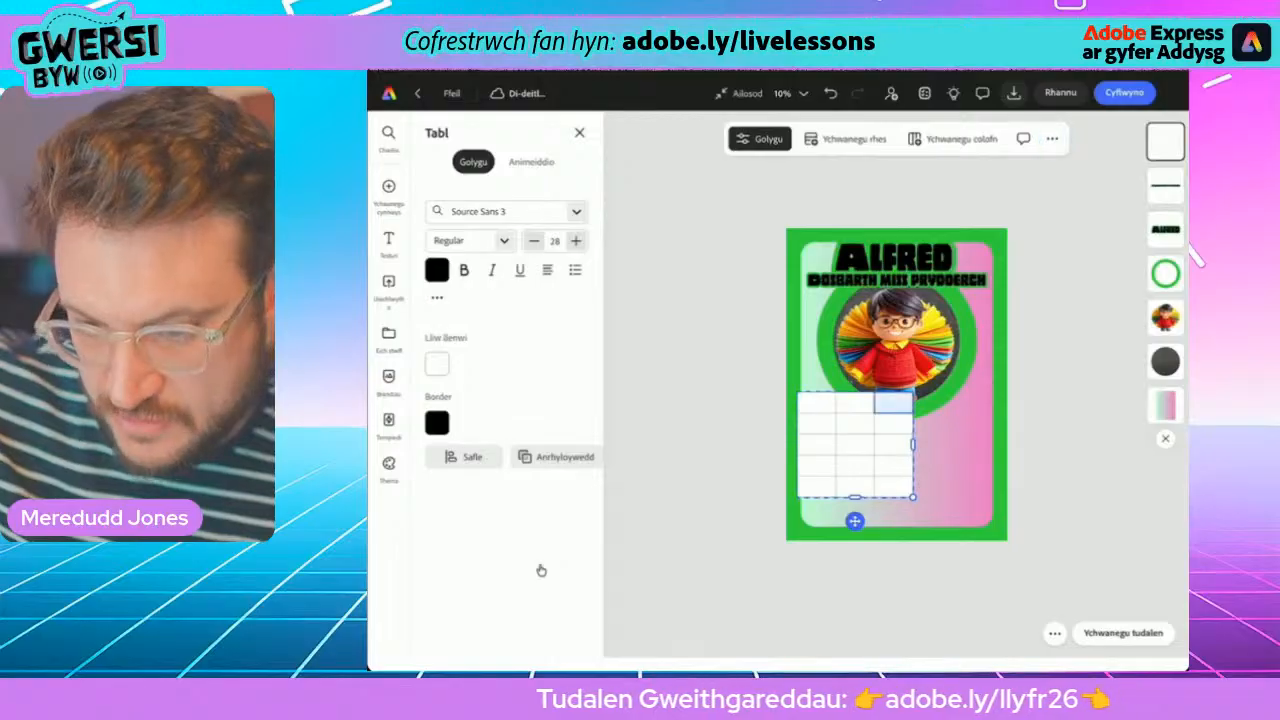
click(1052, 138)
click(1060, 334)
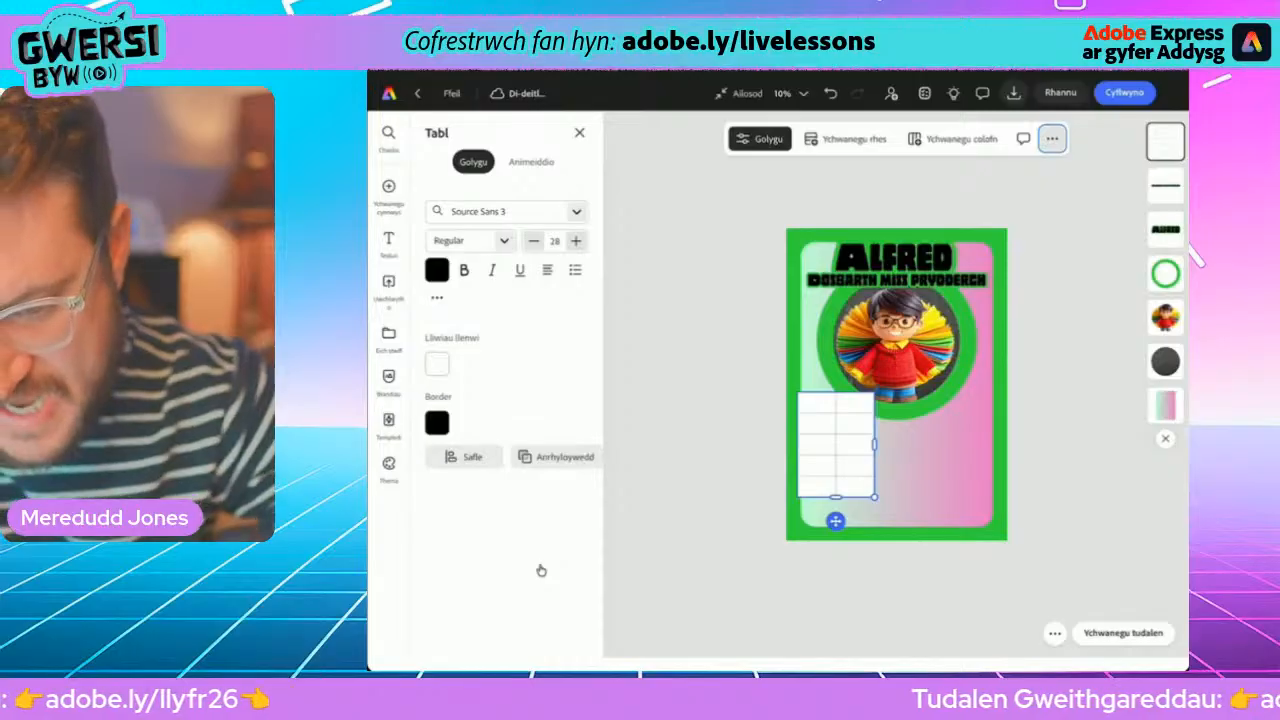
click(816, 487)
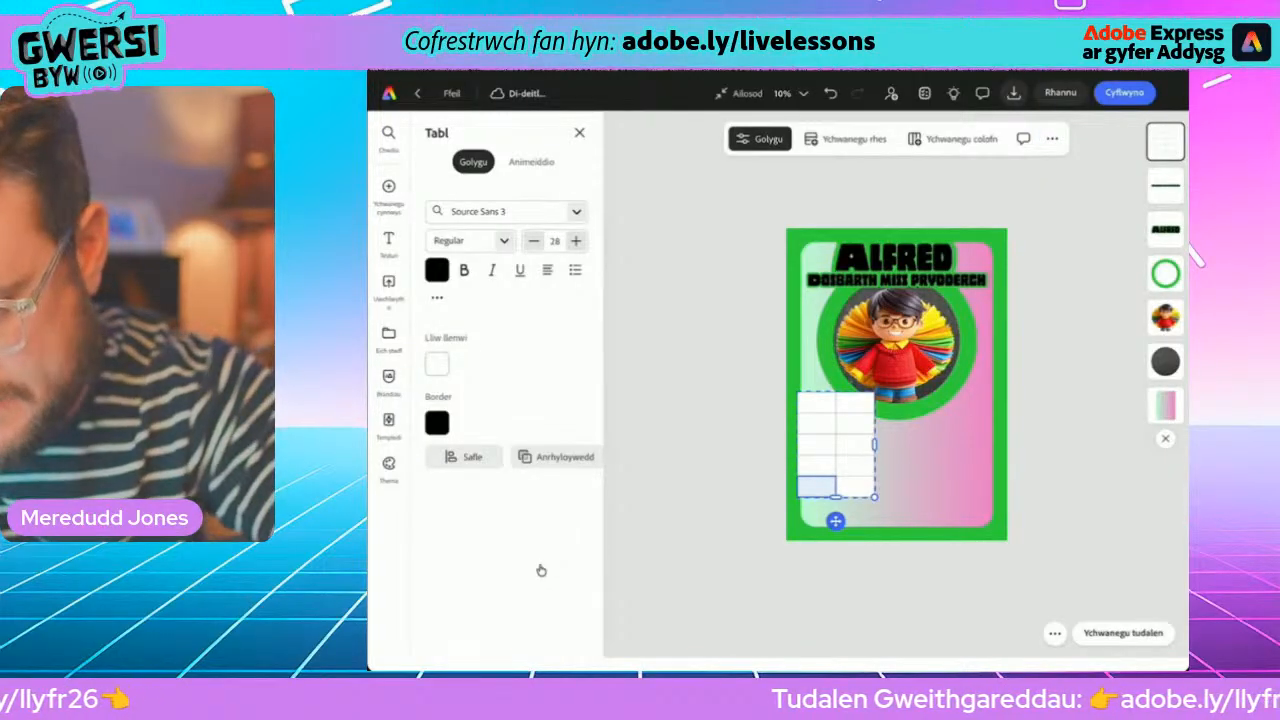
click(1052, 138)
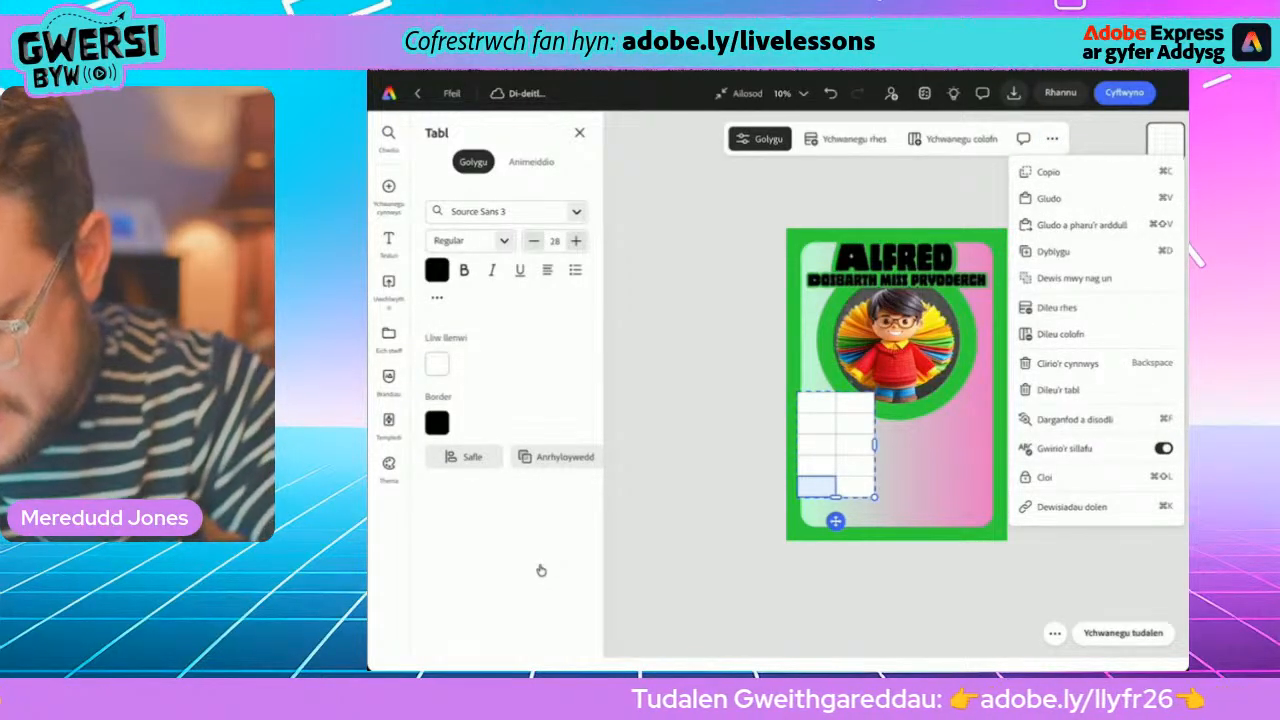
click(1057, 307)
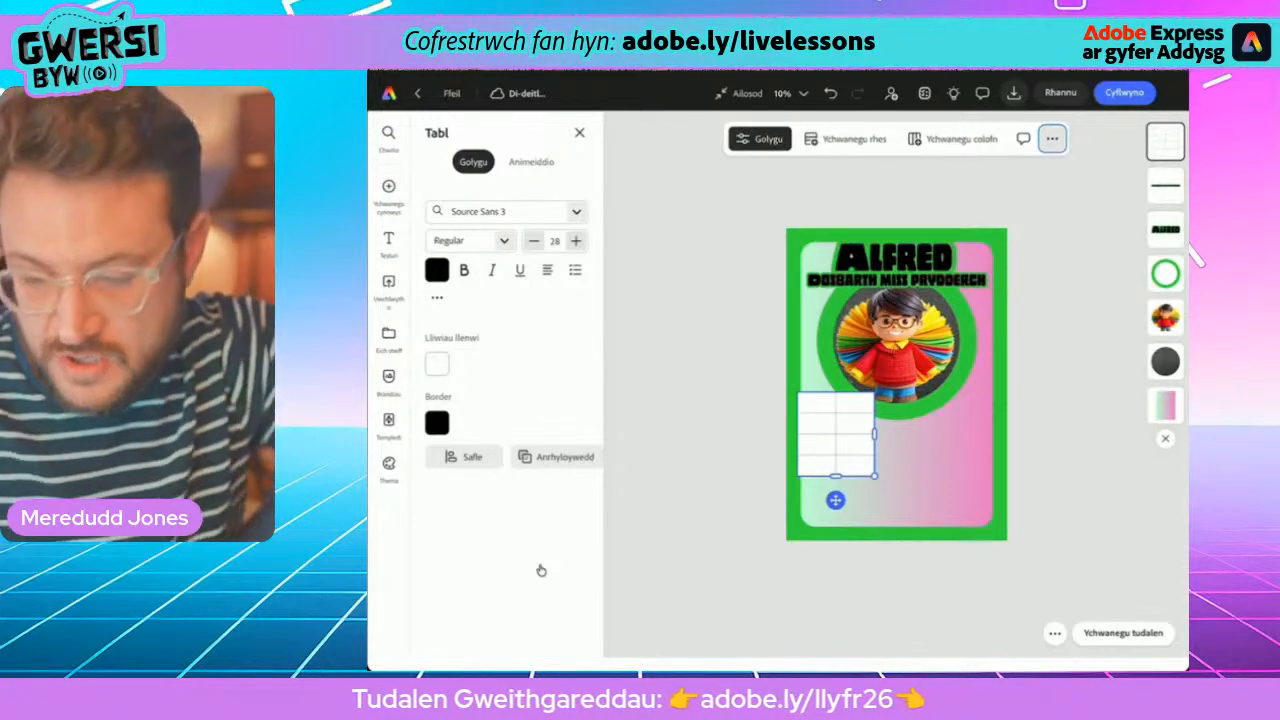
- Move the table to the gradient panel's lower edge and stretch it to cover the panel's full width and the space below the portrait
drag(836, 500, 835, 551)
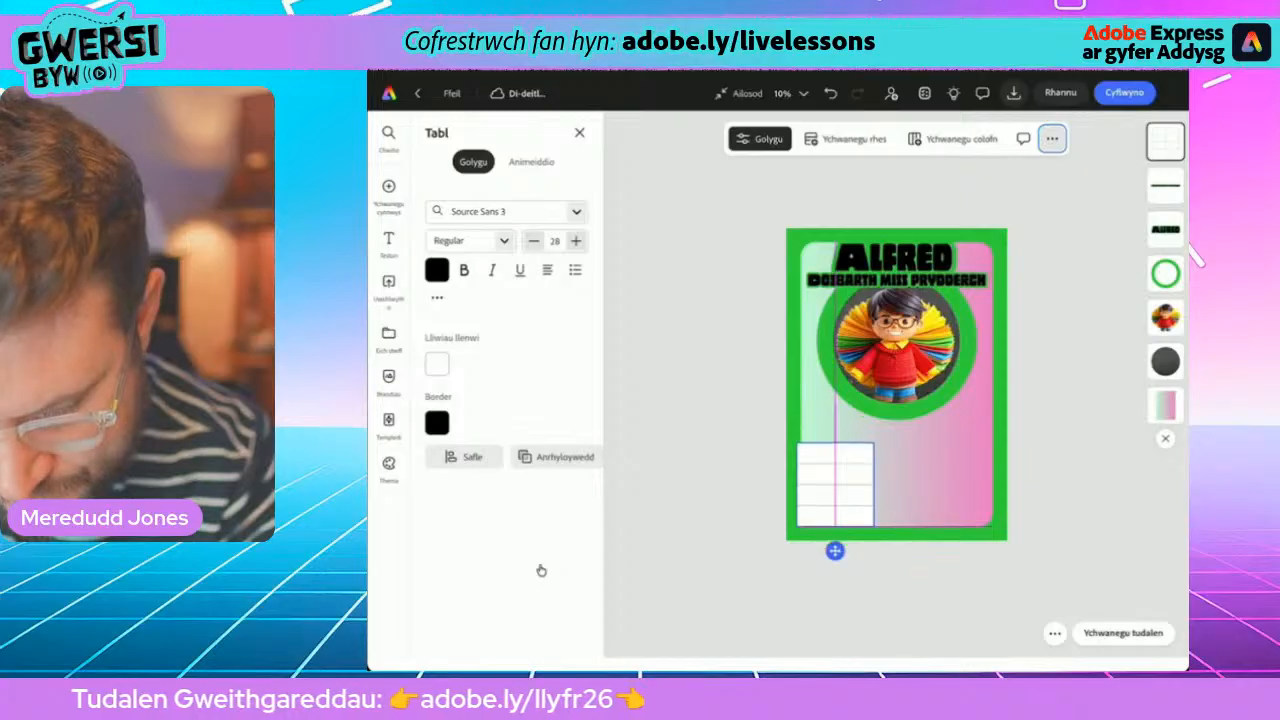
drag(873, 484, 999, 484)
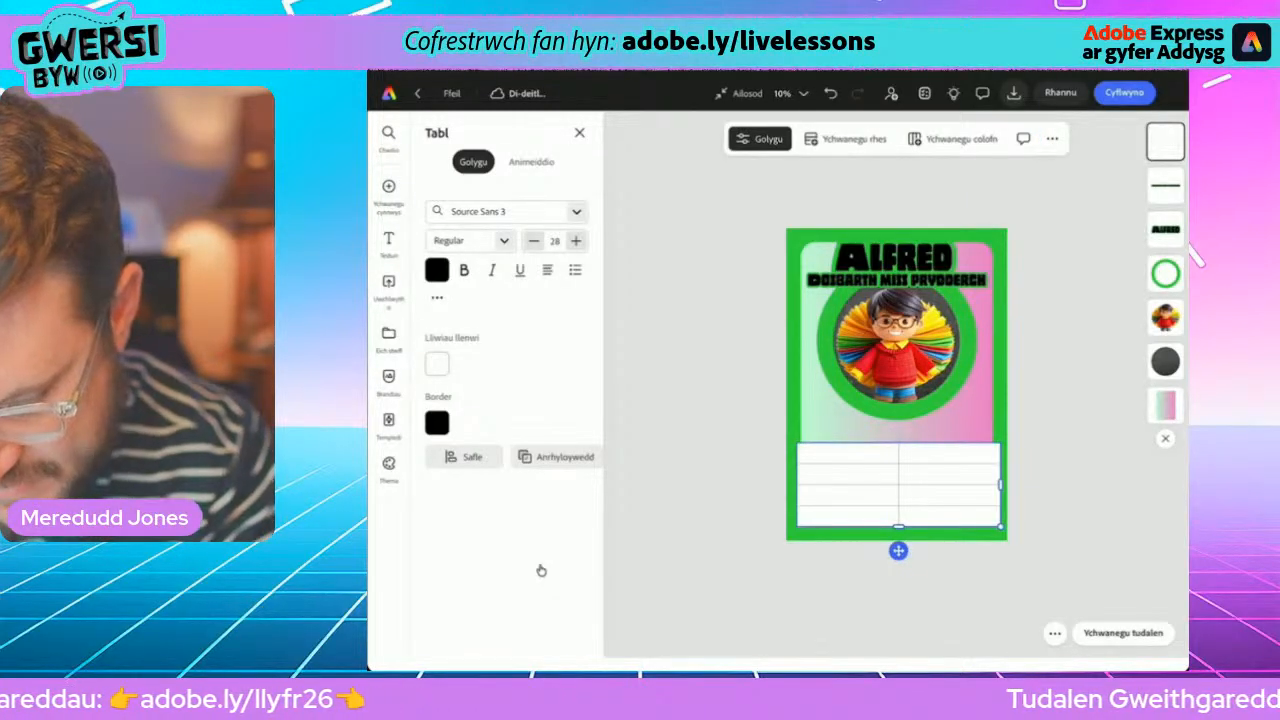
drag(898, 526, 896, 553)
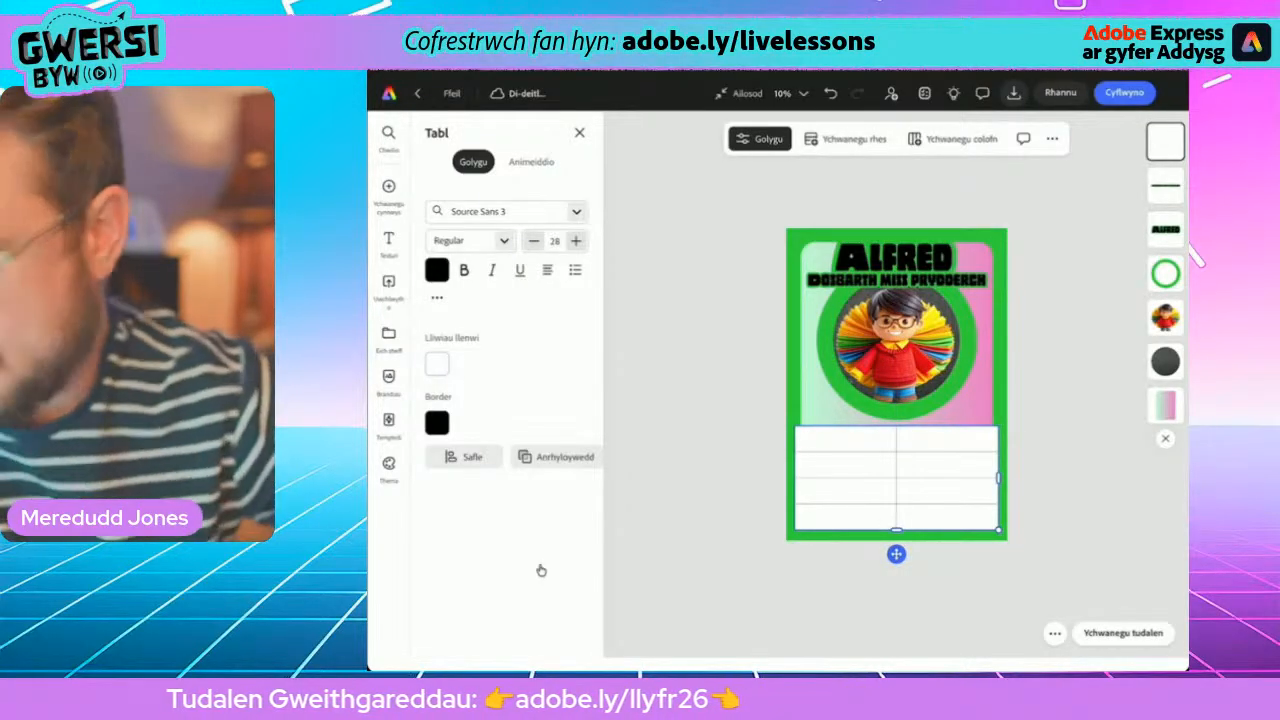
- Enter the first trait name in the top cell of the table's first column
click(845, 439)
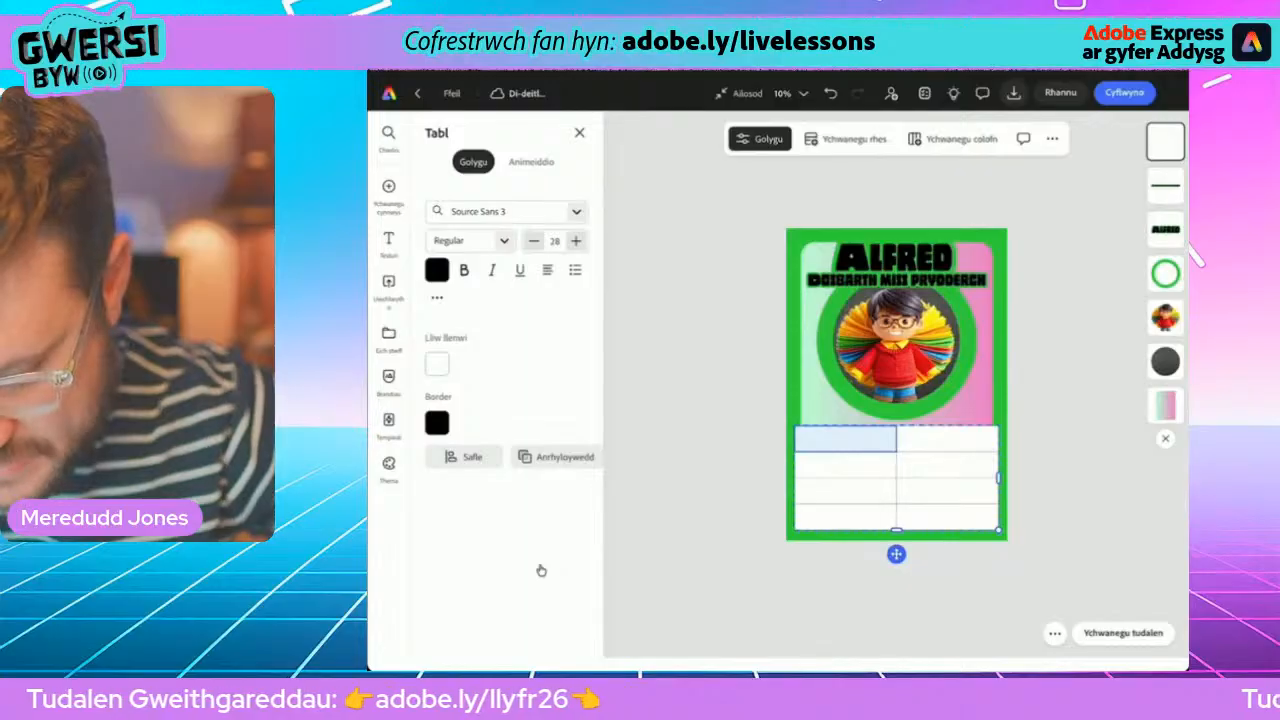
click(845, 439)
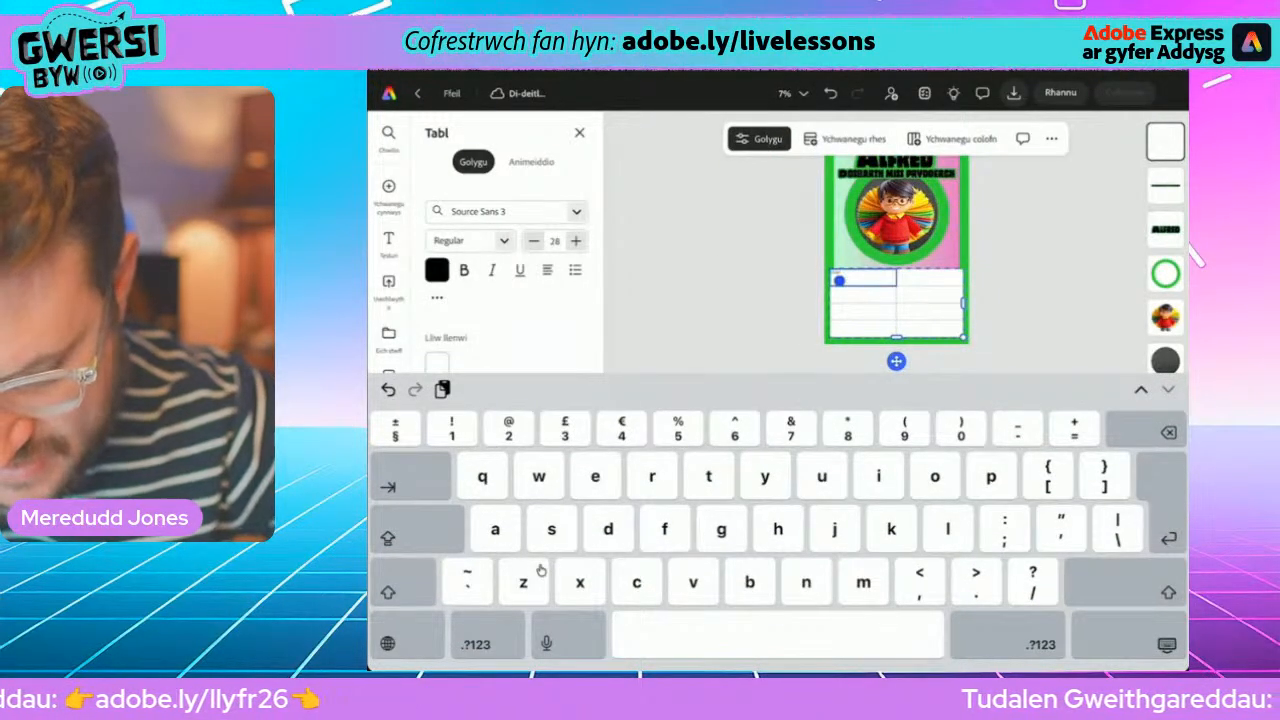
text(r)
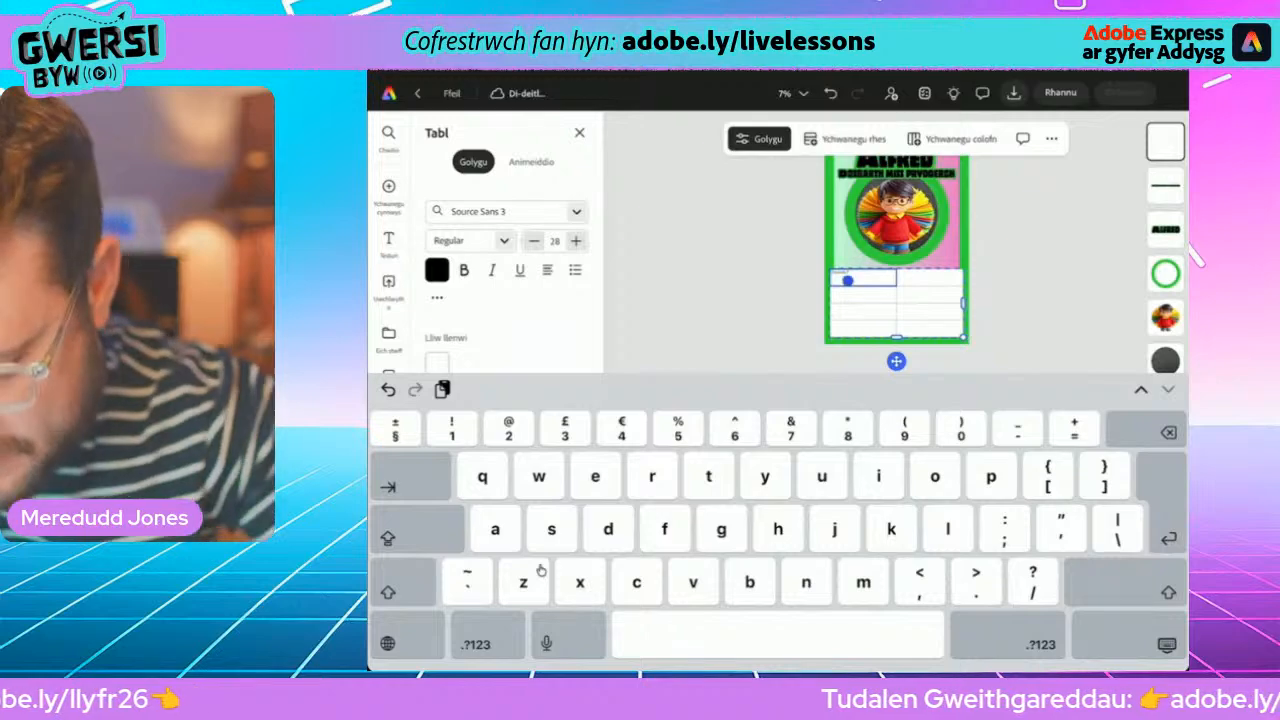
click(1167, 645)
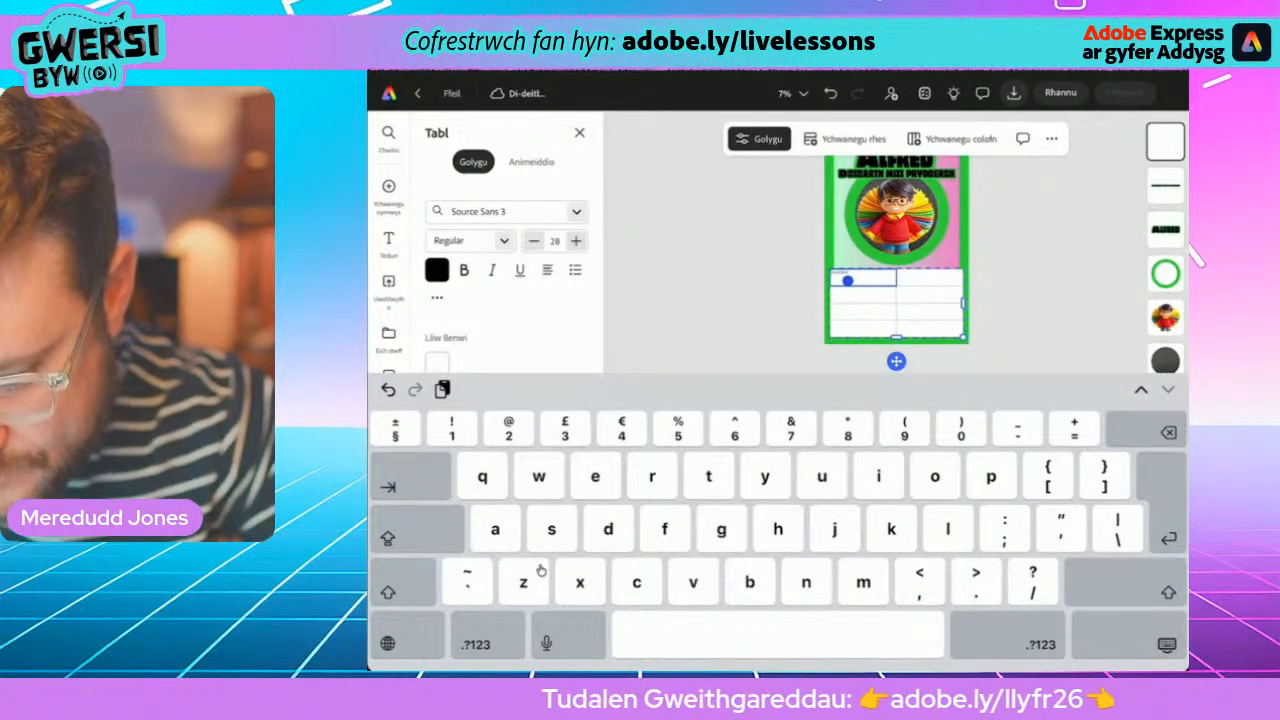
- Enter the second trait name in the first column's second row and check its spelling
click(863, 295)
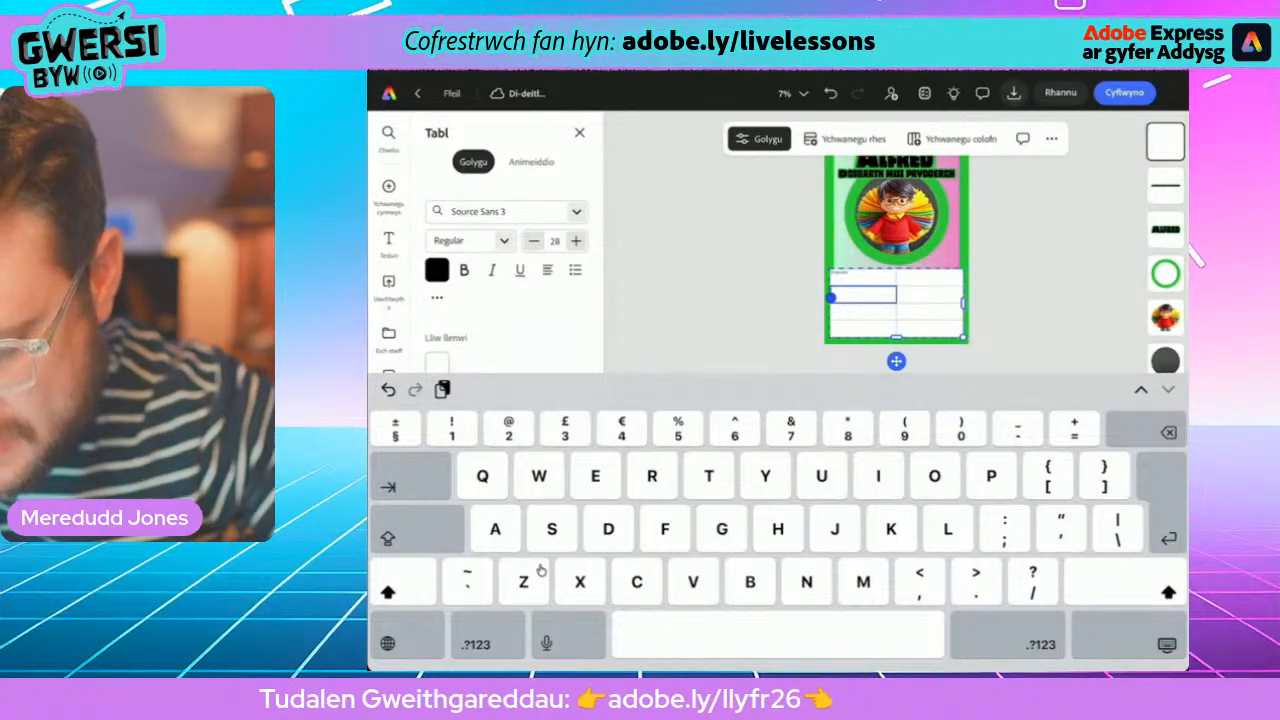
text(Cae)
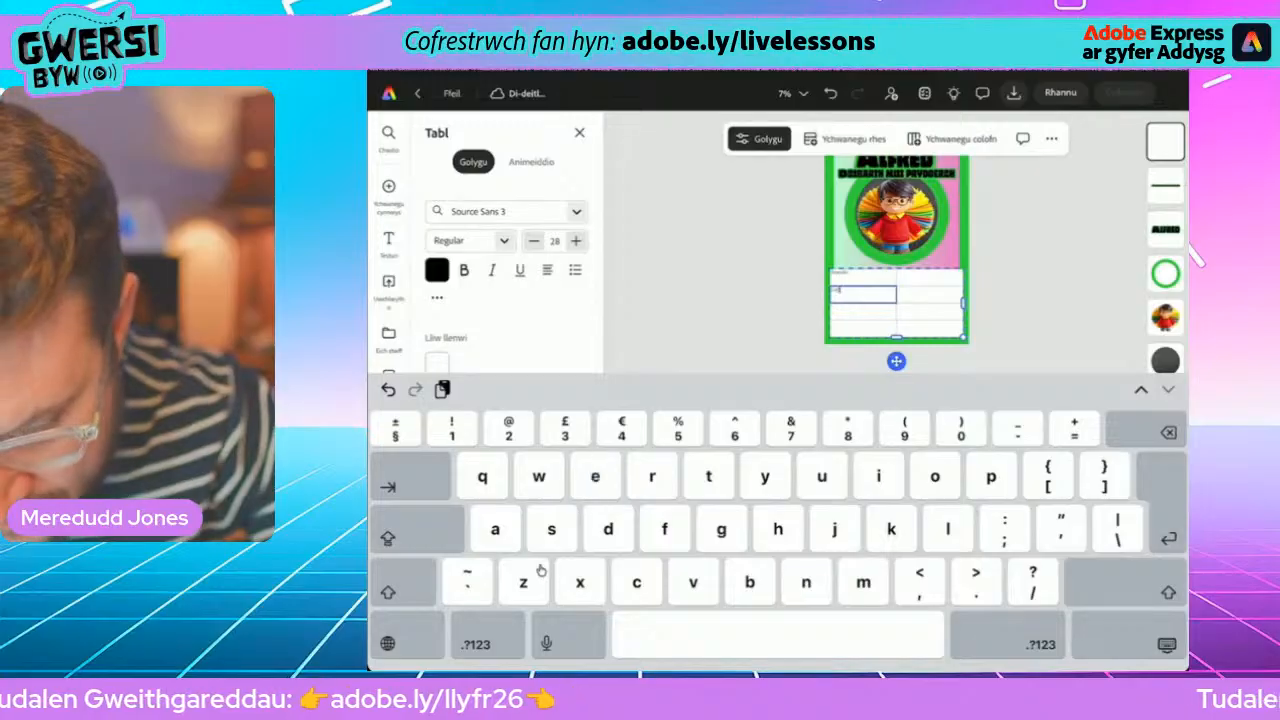
text(rw)
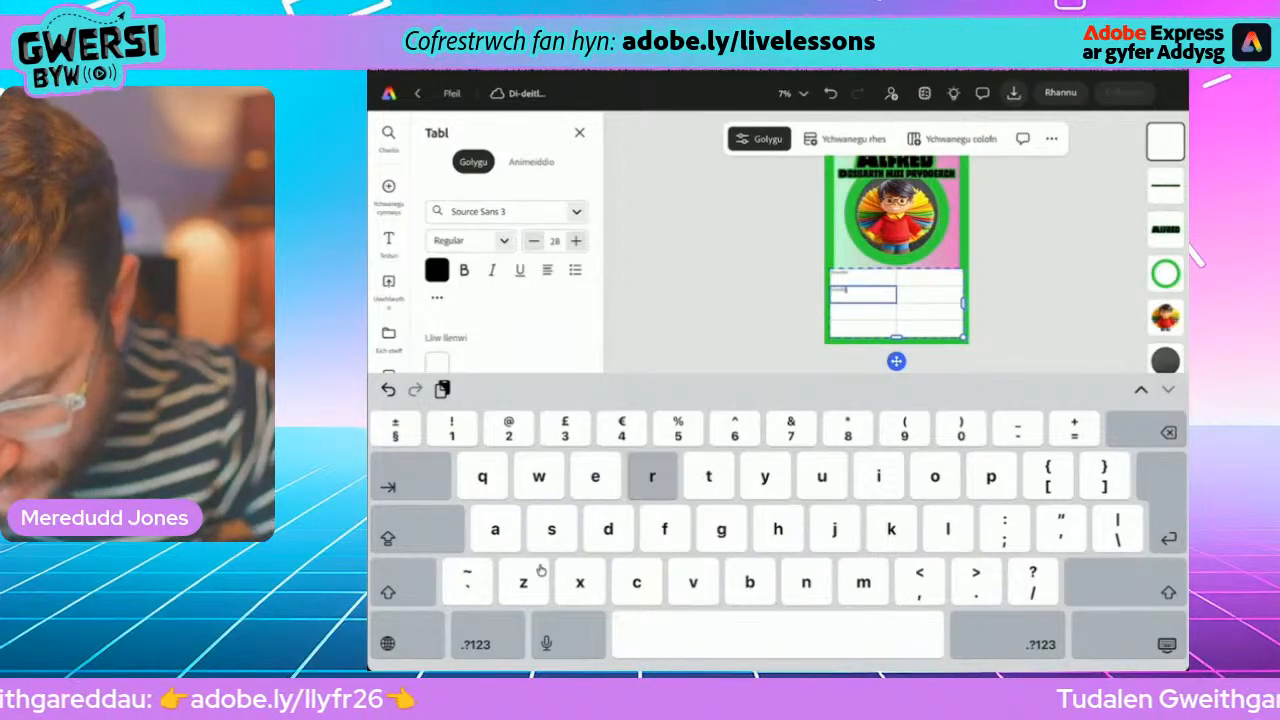
text(ydd)
click(857, 292)
click(833, 292)
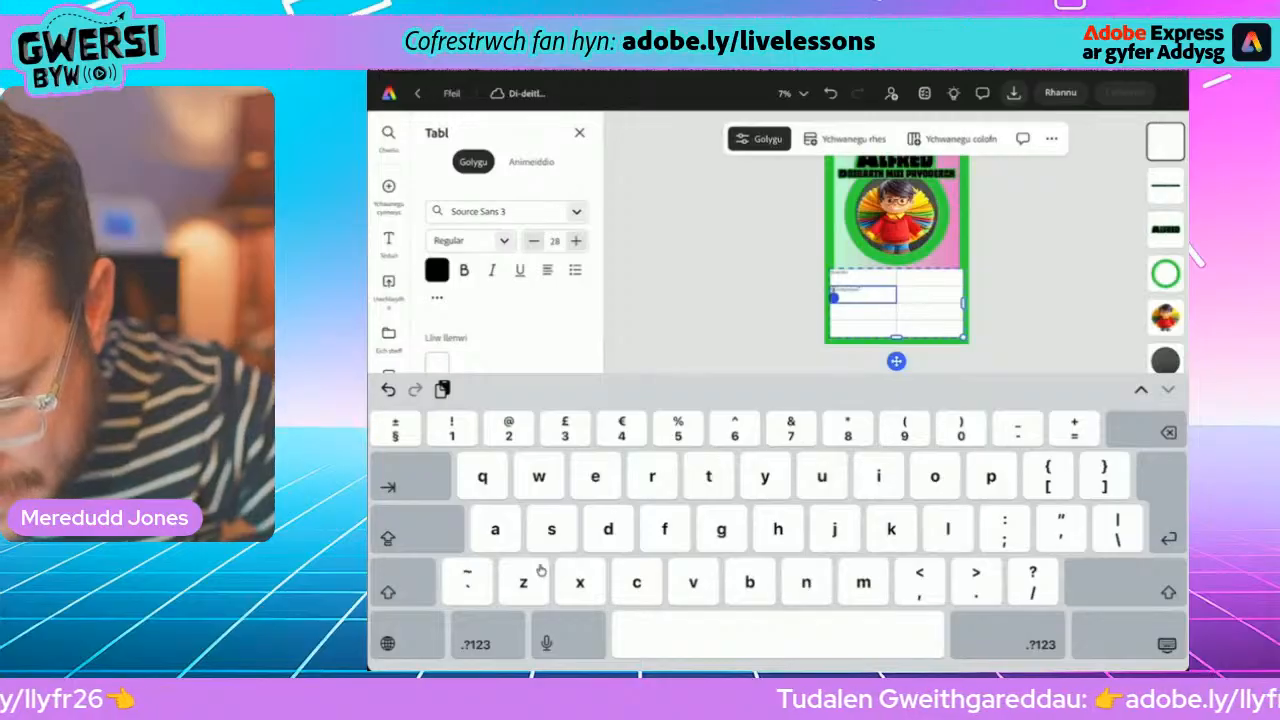
click(853, 292)
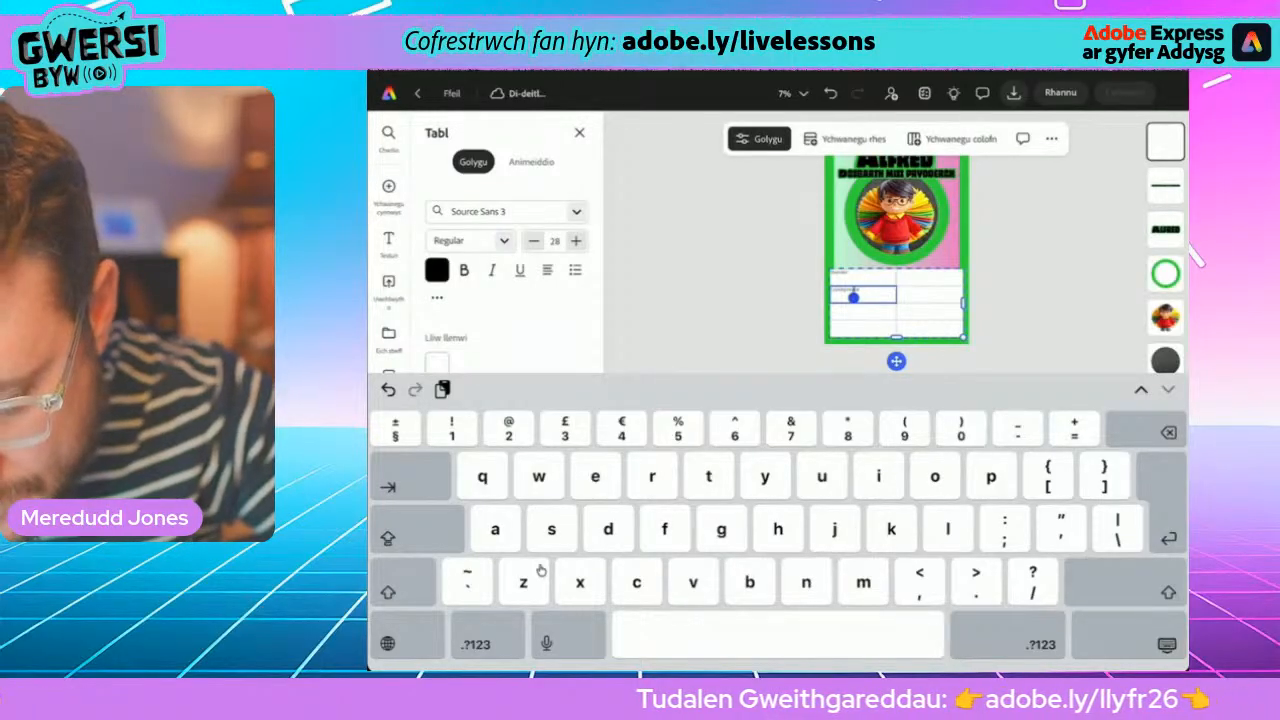
- Enter the third trait name in the third row of the first column
click(861, 312)
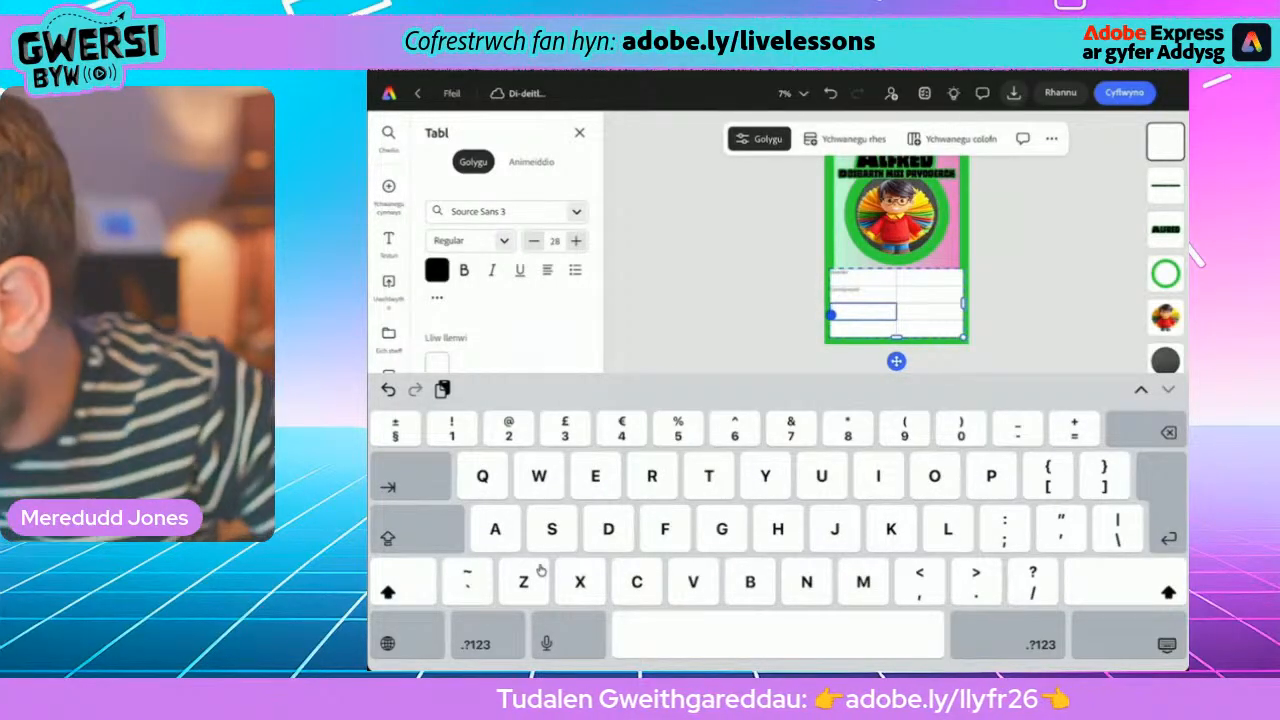
text(I)
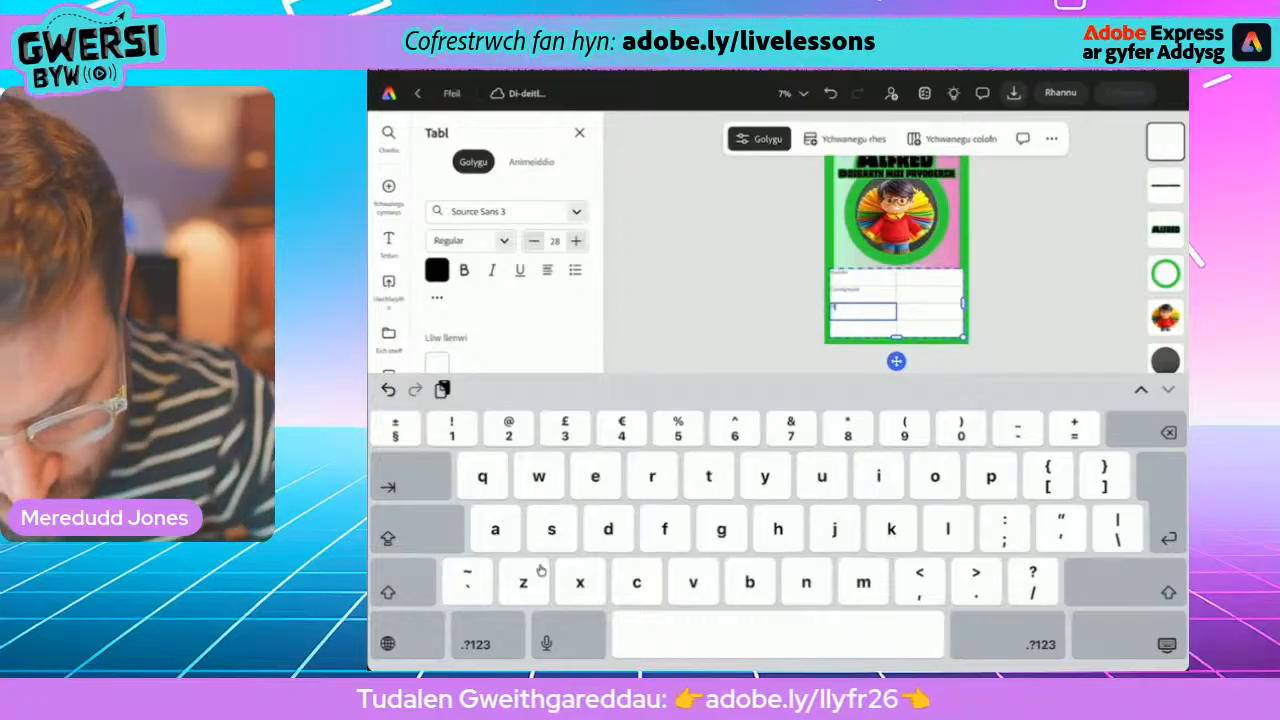
text(o)
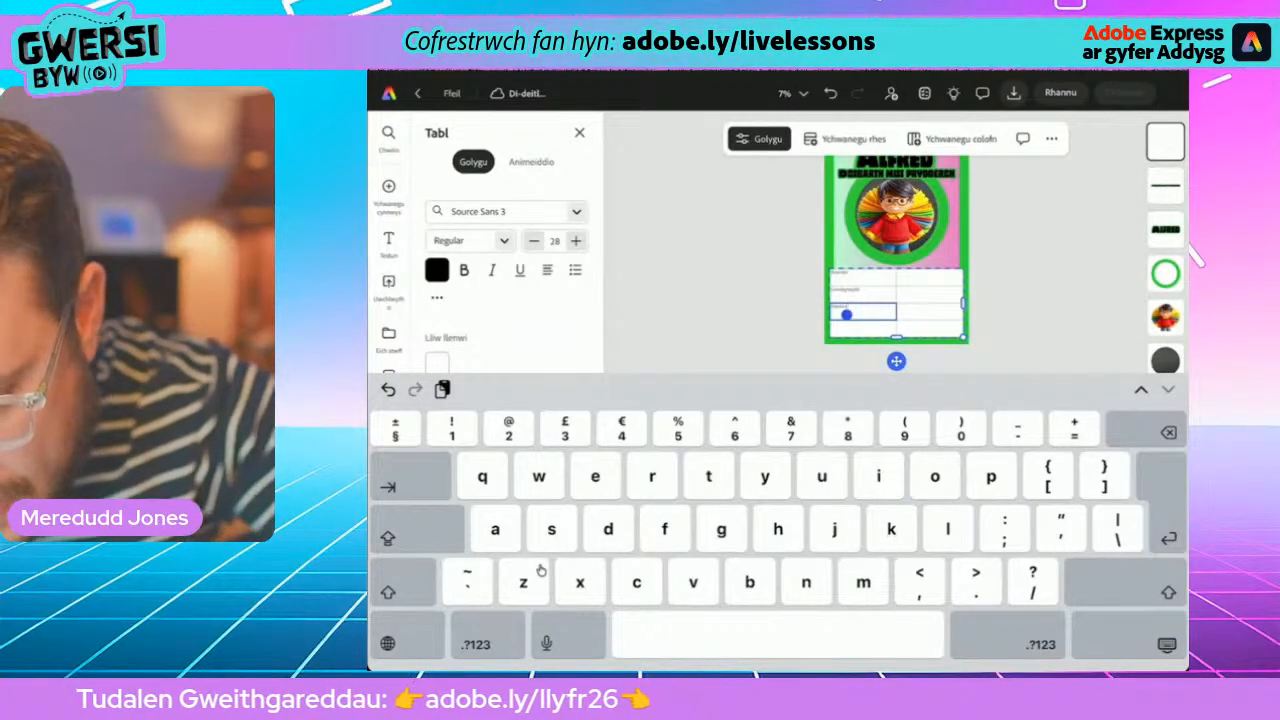
- Enter the fourth trait name in the last row of the first column and finish editing the table text
key(Tab)
key(Tab)
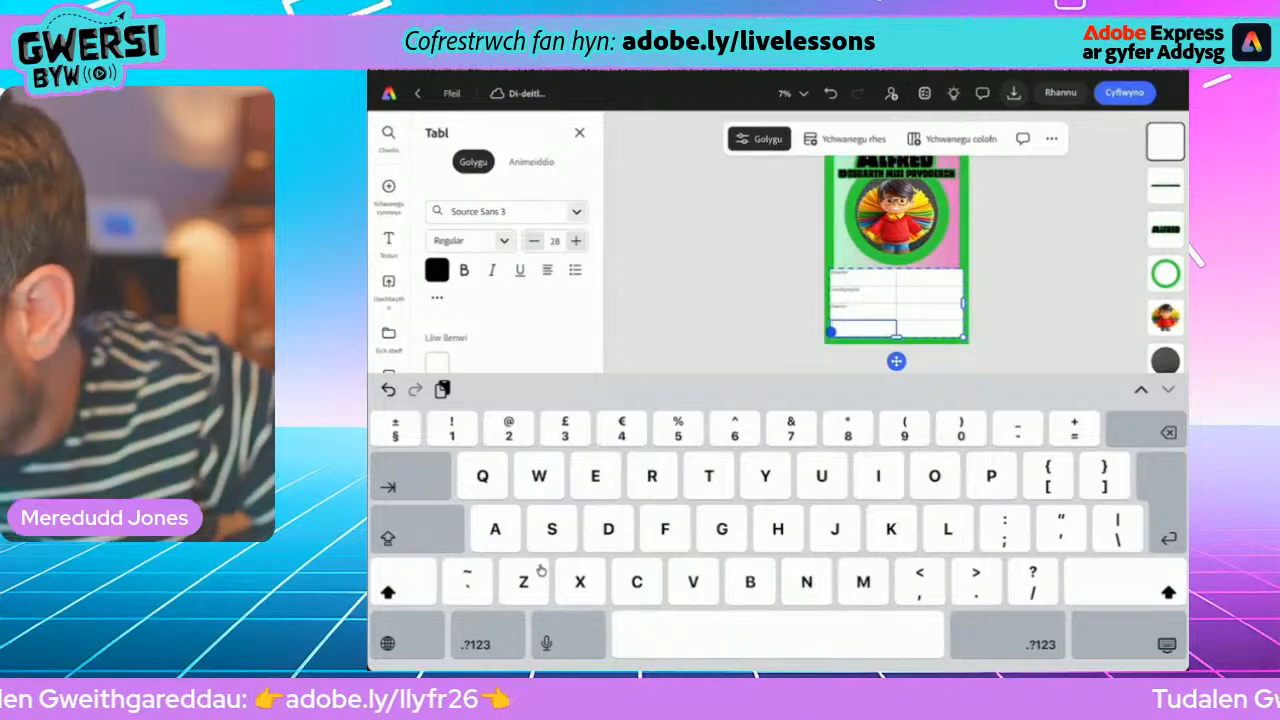
text(C)
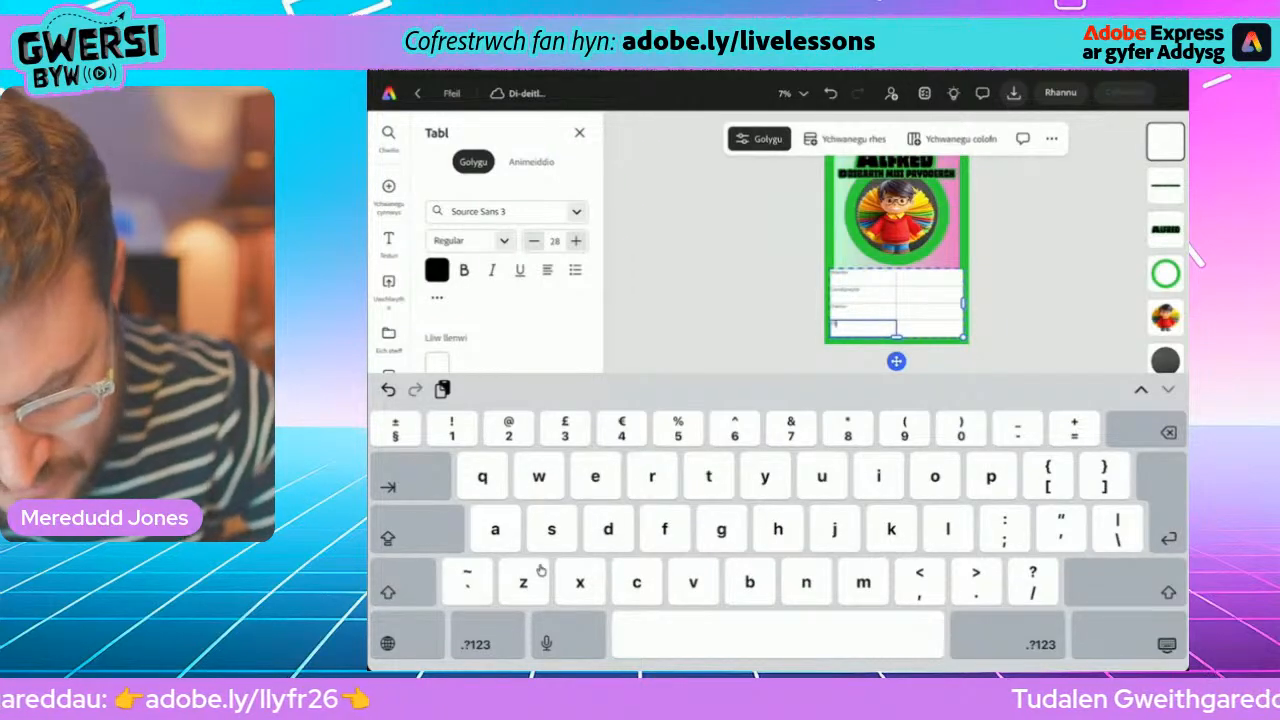
text(ir)
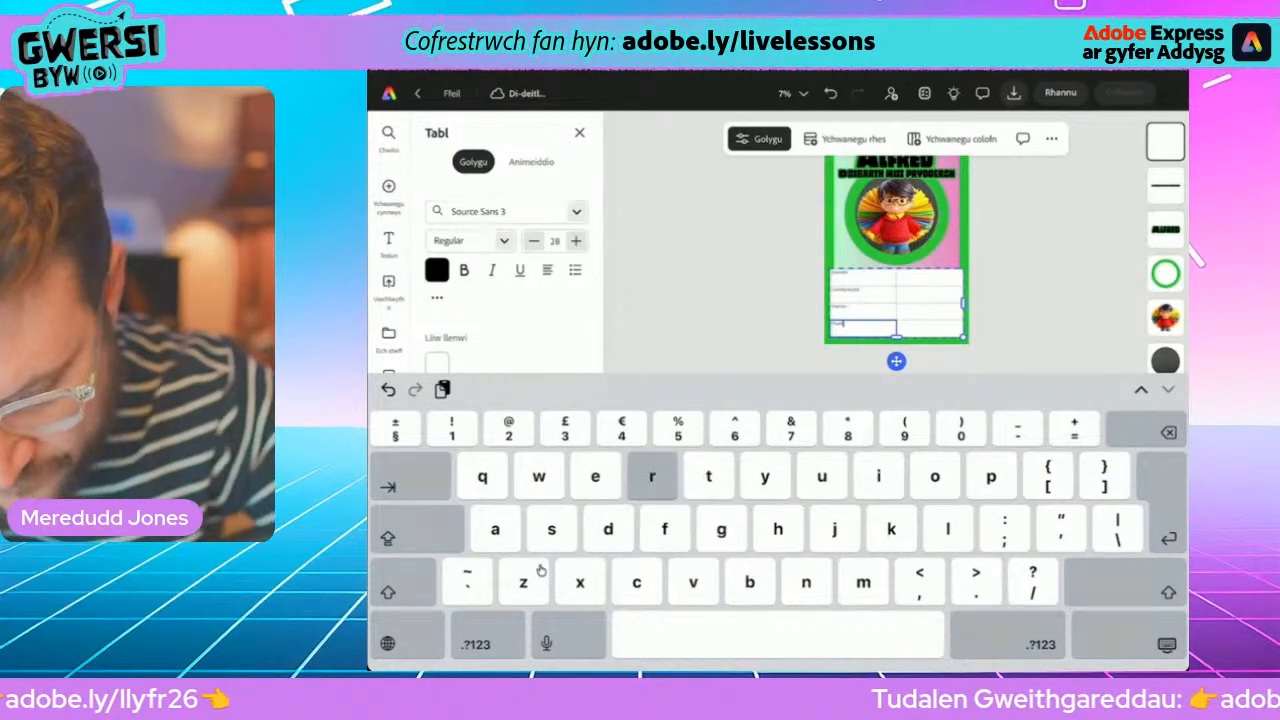
text(yded)
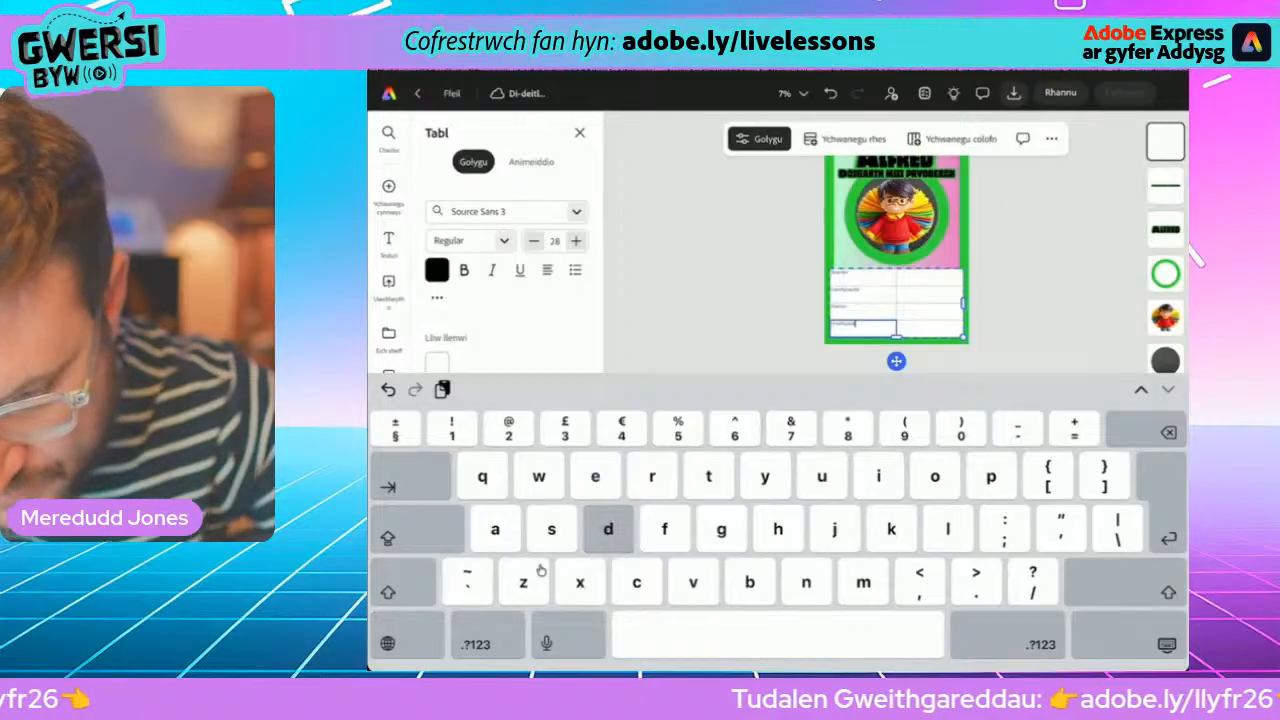
text(d)
key(Escape)
key(Escape)
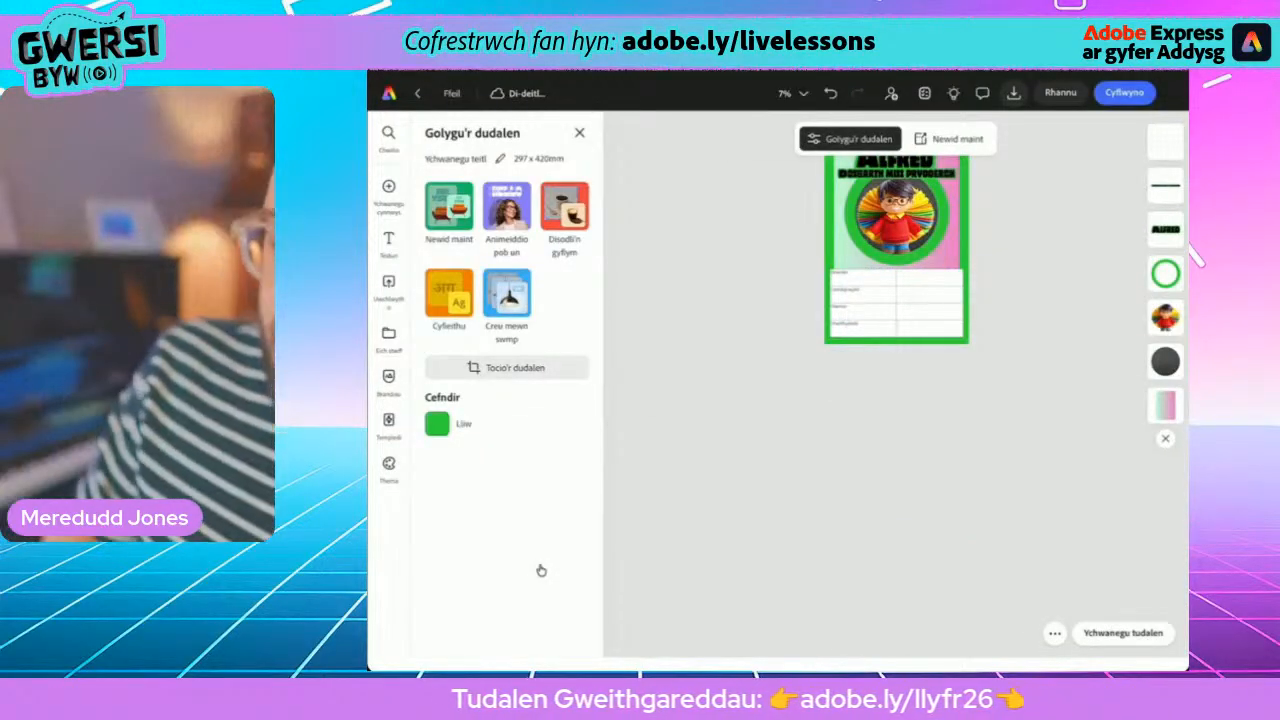
- Enter the scores 9, 10, 6 and 7 down the table's second column and finish editing the cells
click(930, 278)
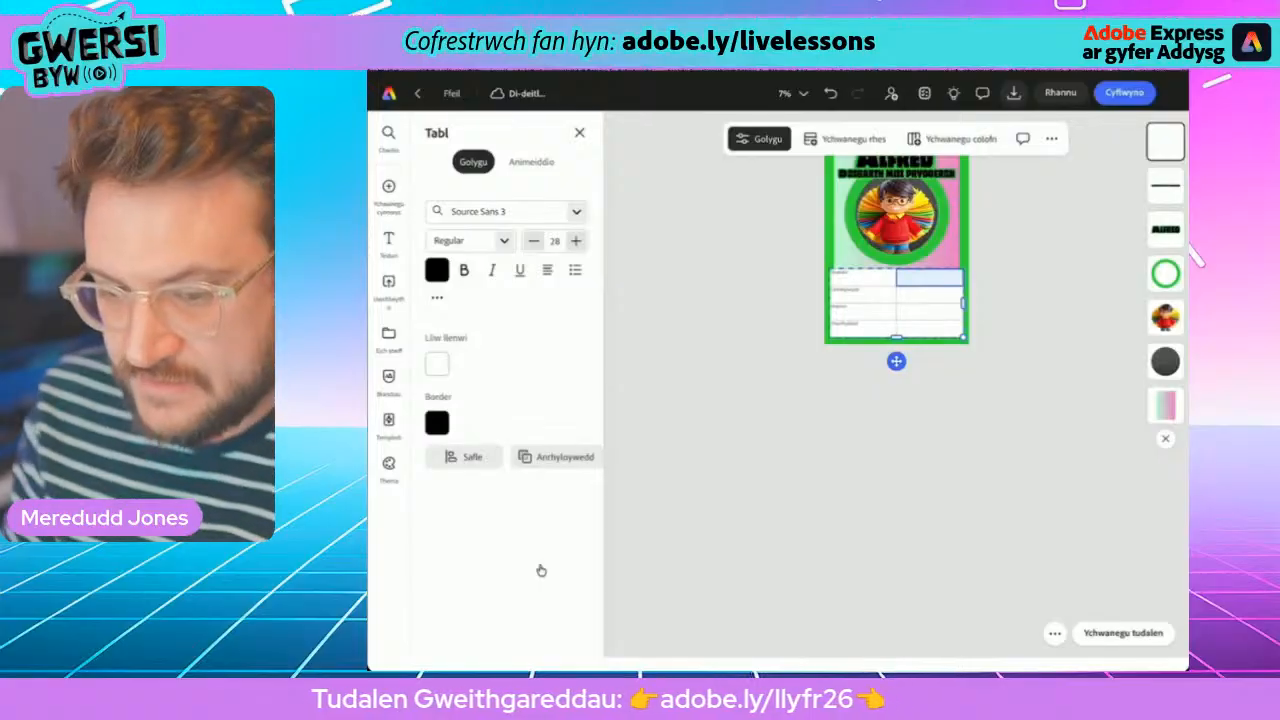
click(930, 278)
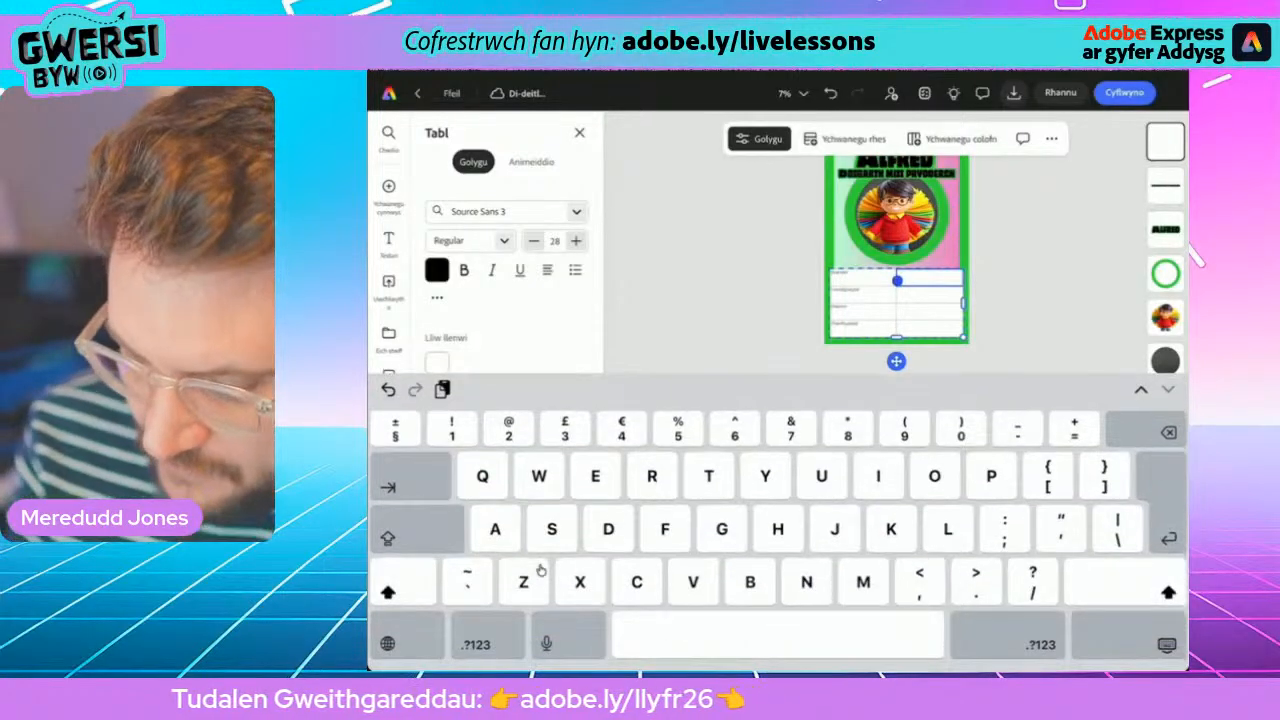
text(9)
key(Return)
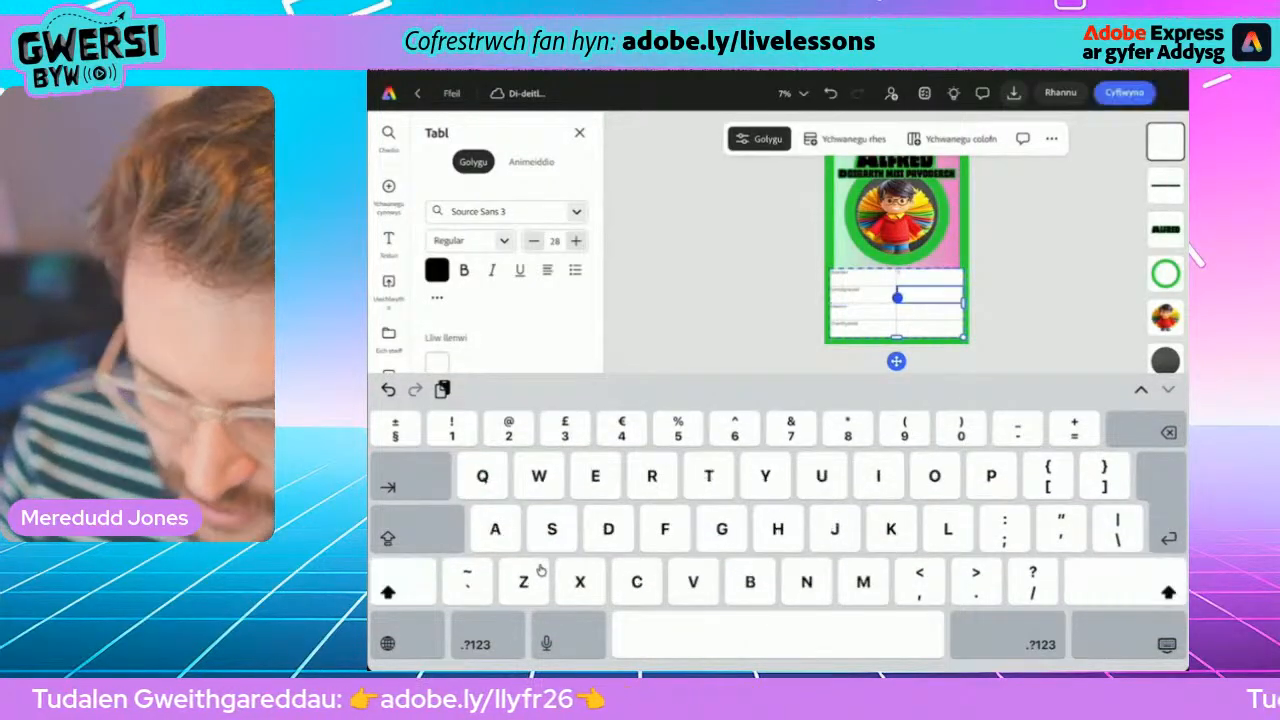
text(7)
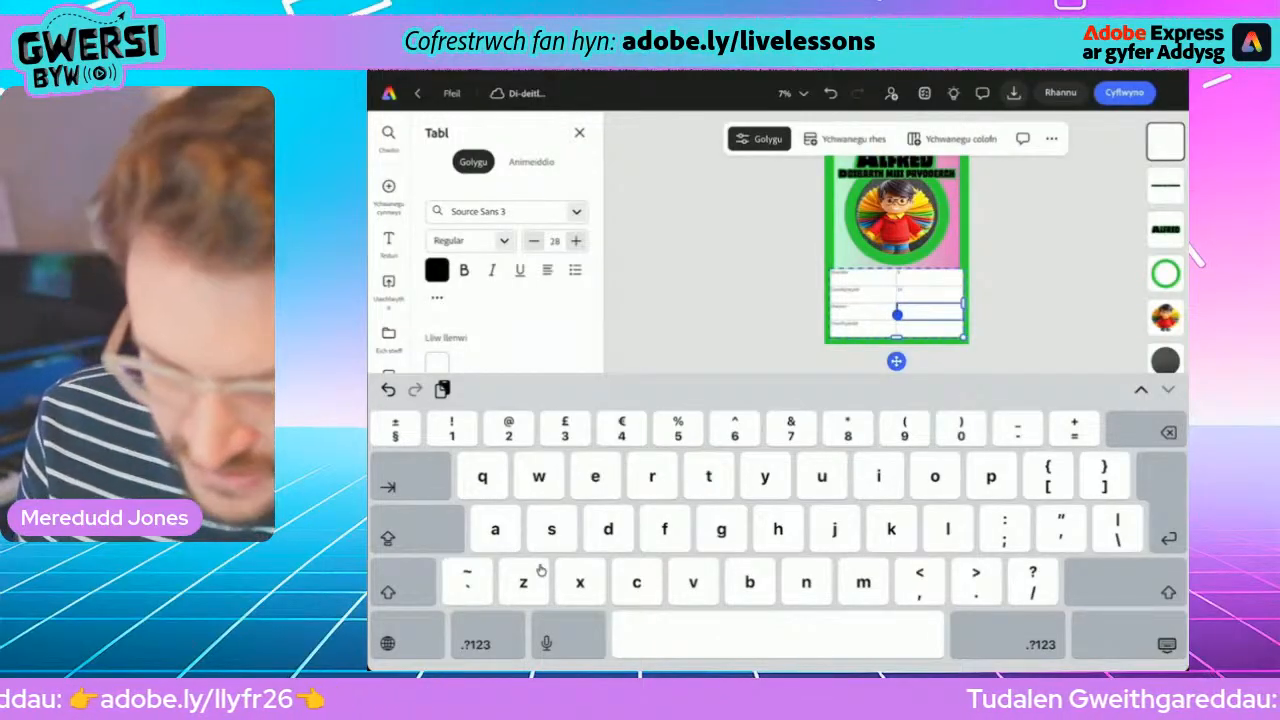
text(6)
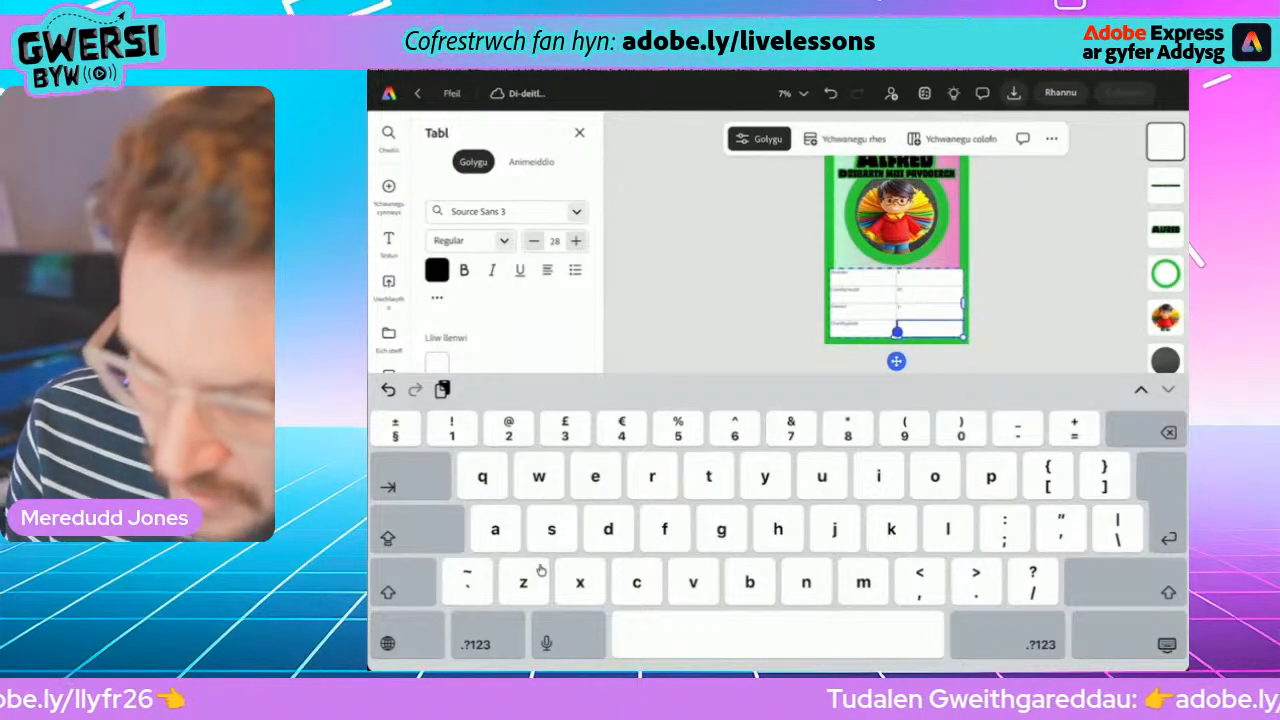
click(930, 328)
text(7)
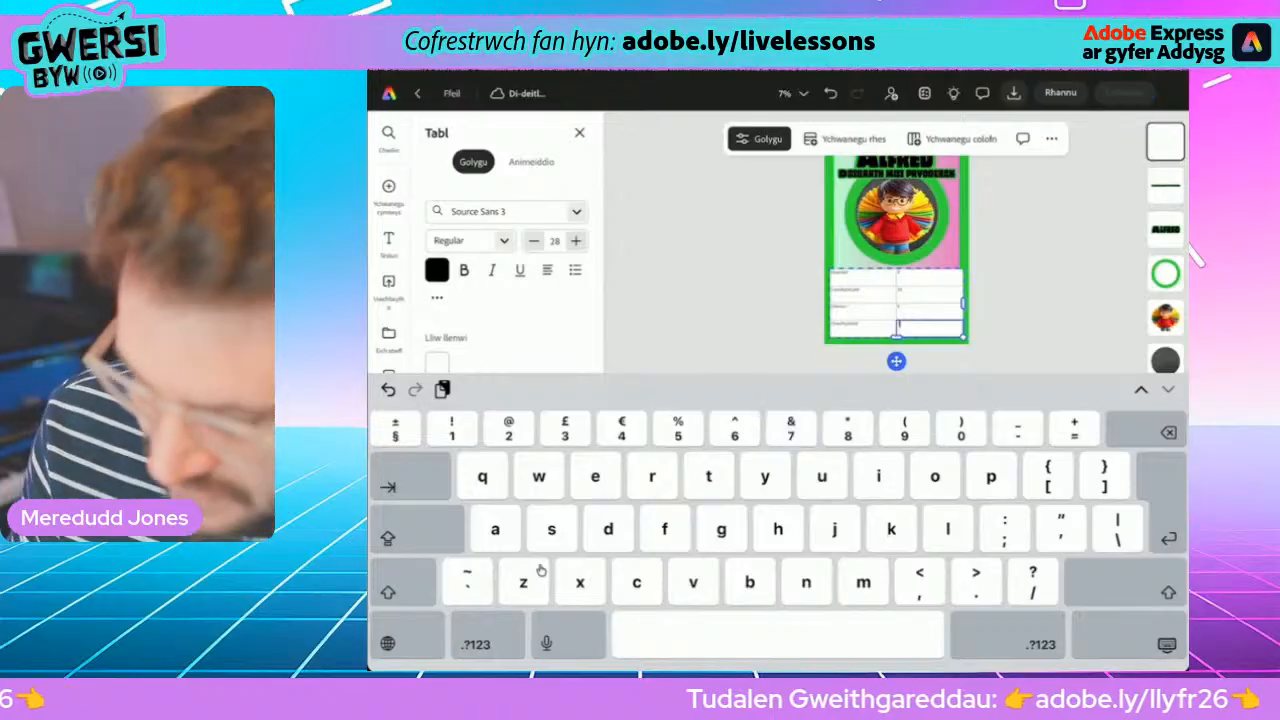
click(1167, 645)
click(896, 500)
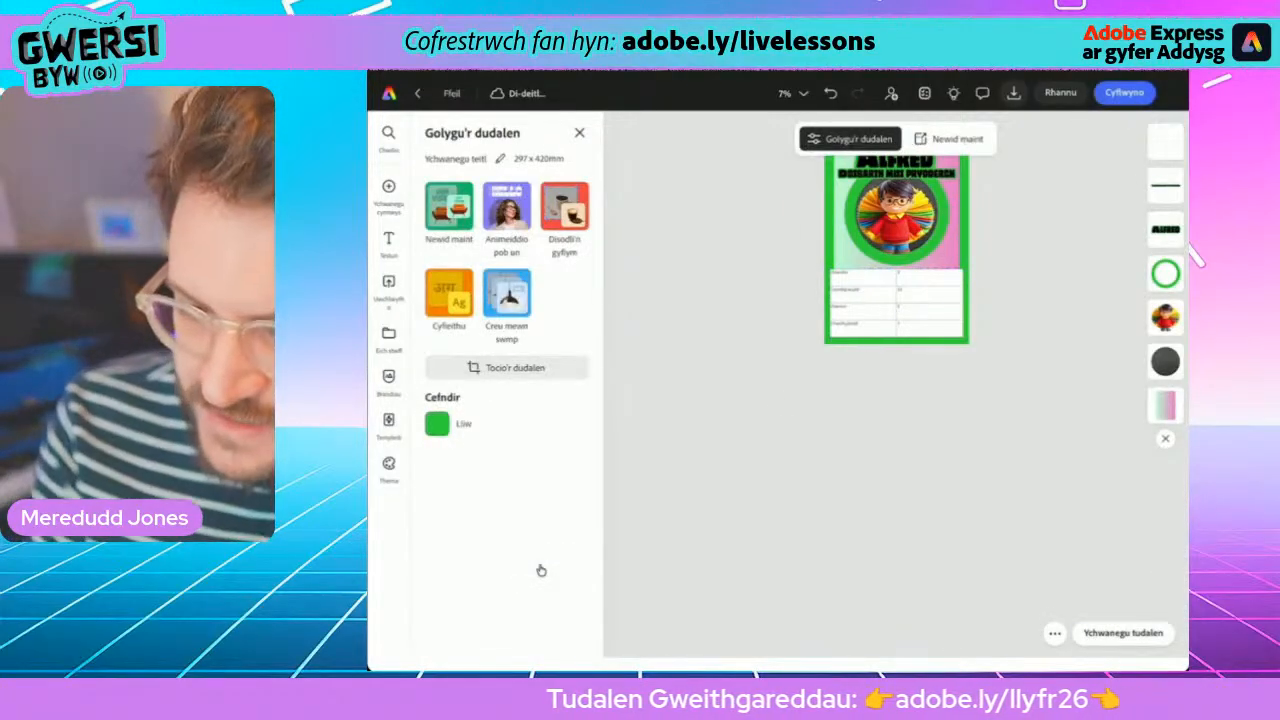
- Change the font of the whole trait table to Copal Std
scroll(896, 330, up, 5)
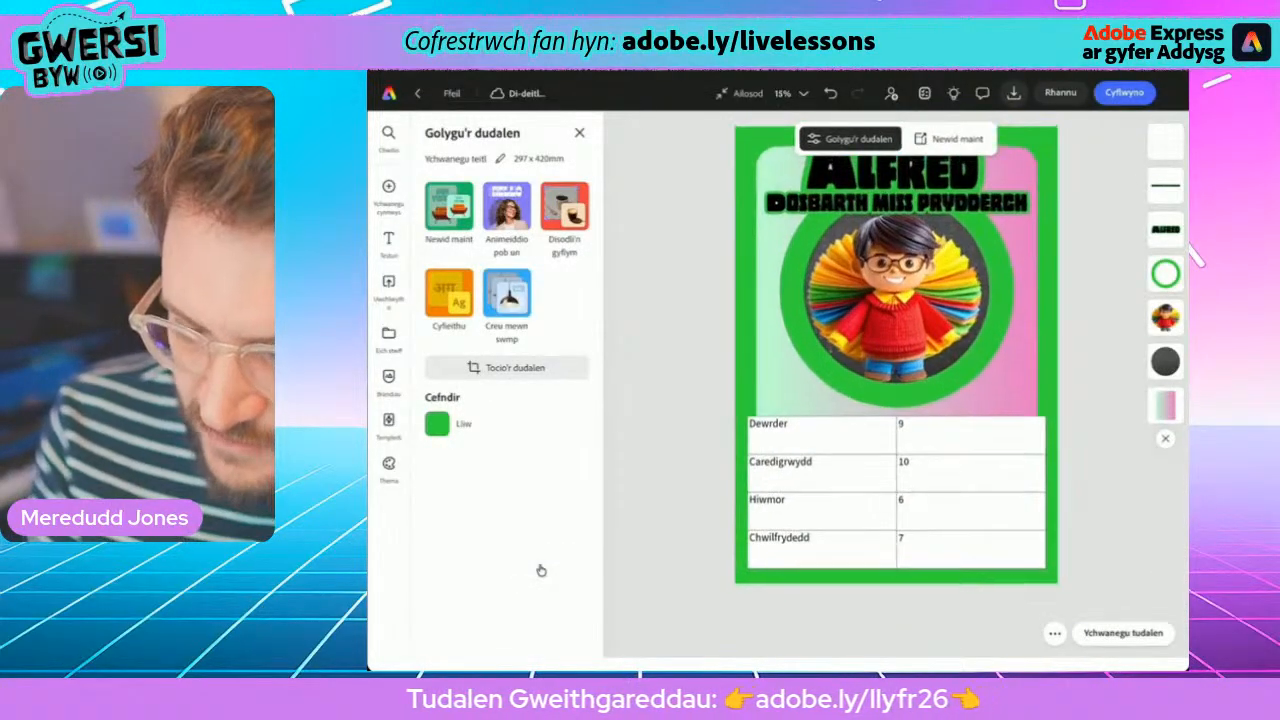
scroll(896, 330, down, 2)
click(836, 404)
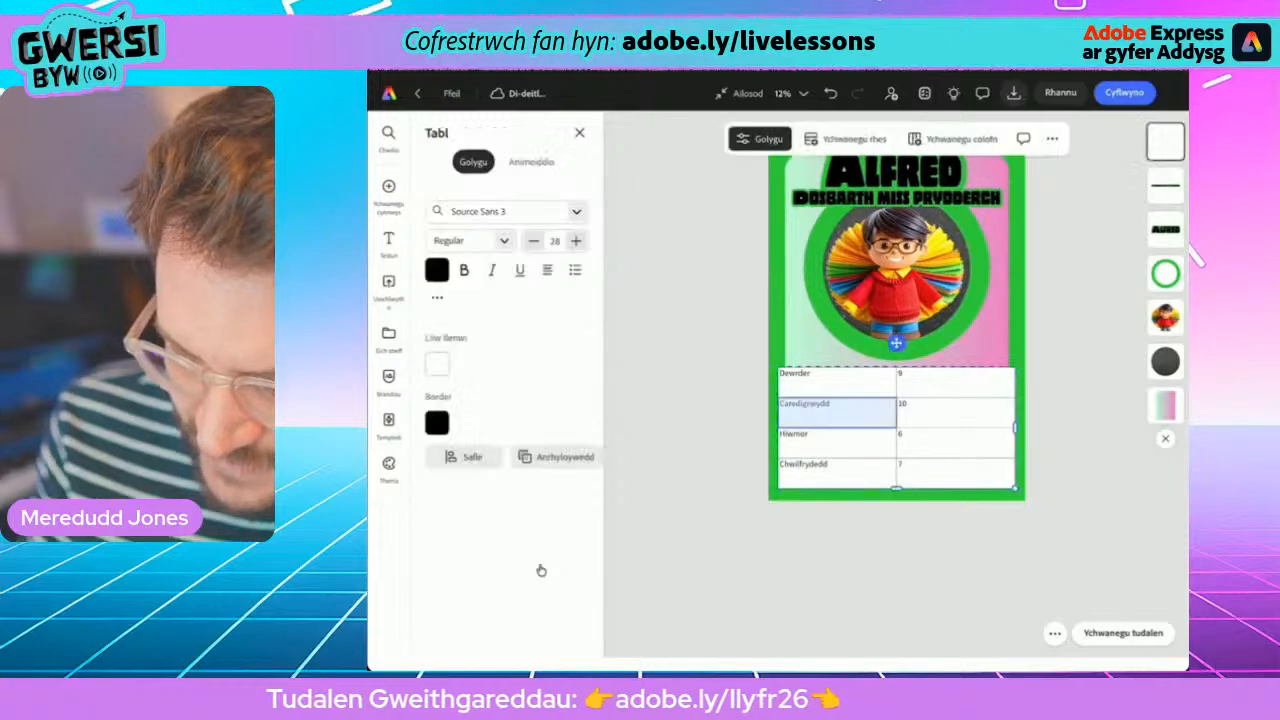
key(Escape)
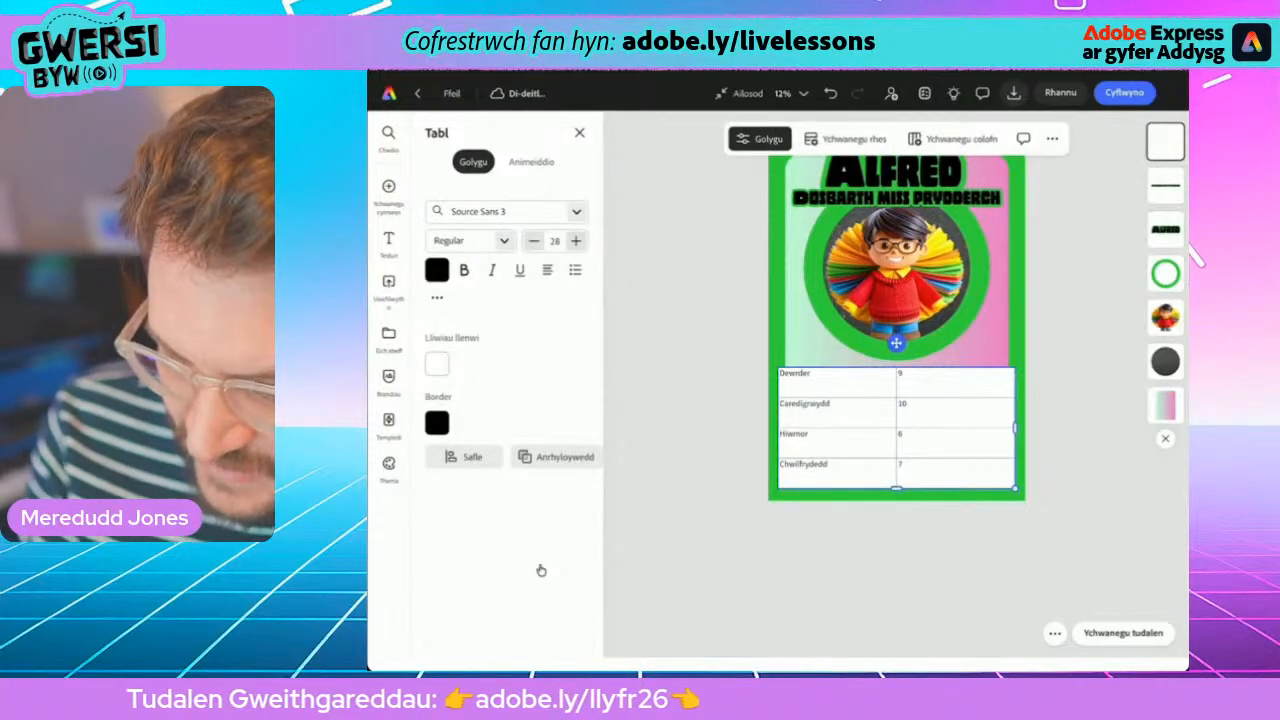
click(577, 212)
click(492, 377)
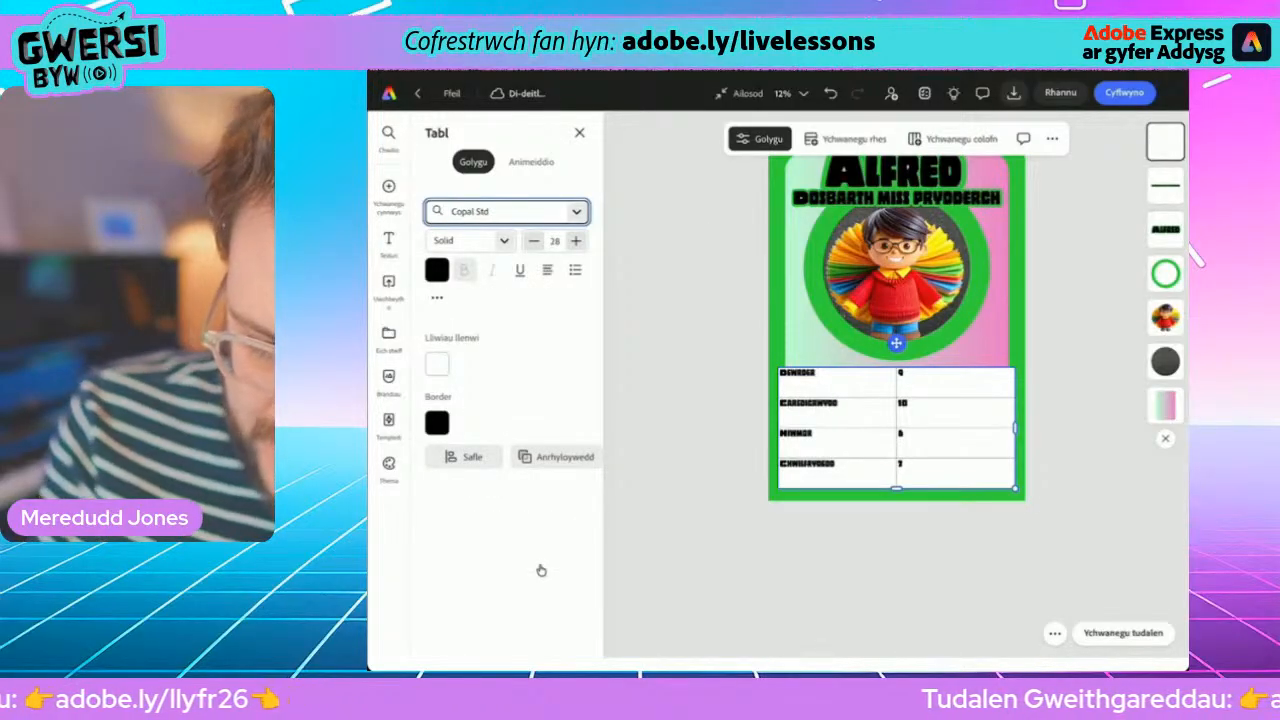
- Increase the table's text size to 41
click(576, 241)
click(576, 241)
click(576, 241)
click(576, 241)
click(576, 241)
click(576, 241)
click(576, 241)
click(576, 241)
click(576, 241)
click(576, 241)
click(576, 241)
click(576, 241)
- Centre the table text both horizontally and vertically within its cells
click(547, 270)
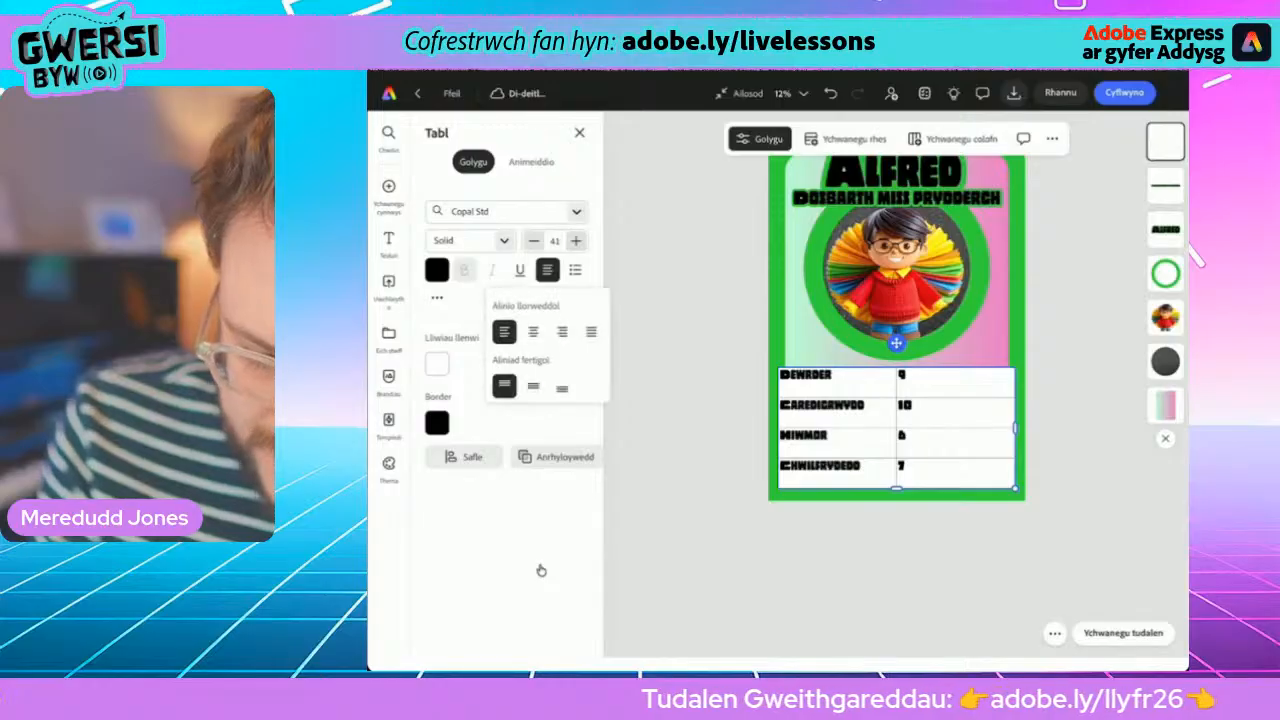
click(533, 331)
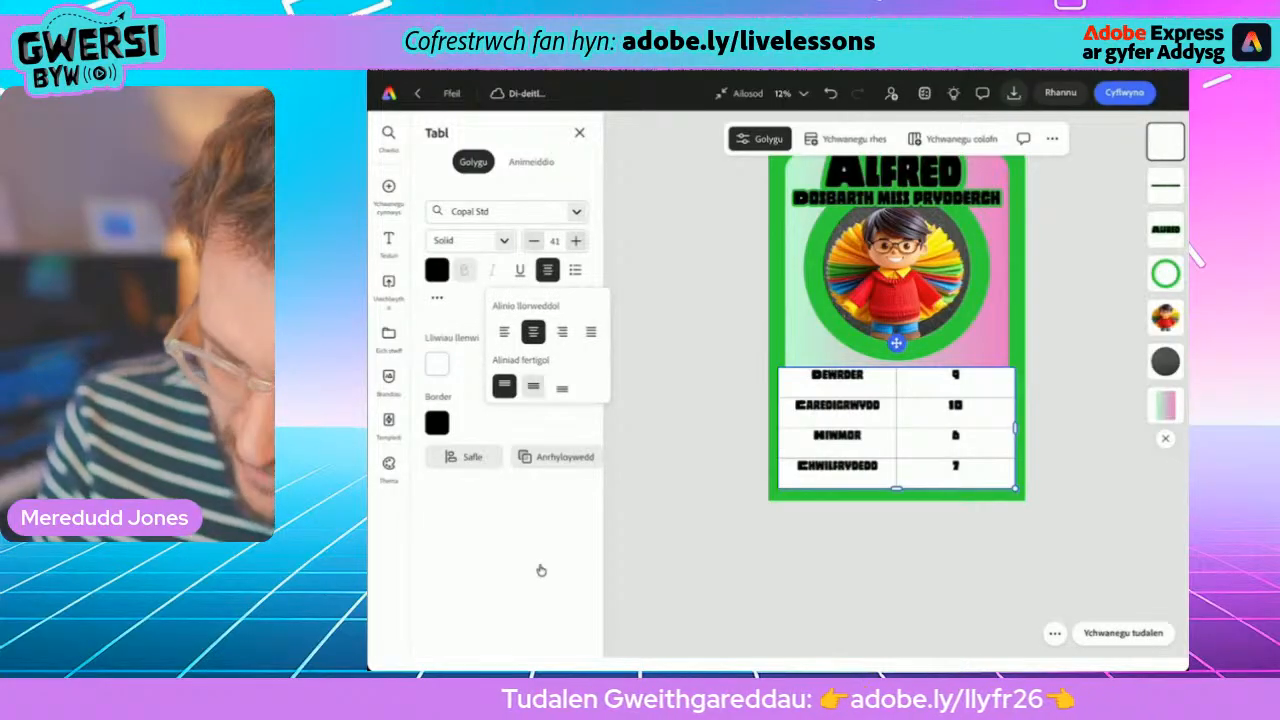
click(533, 386)
click(541, 570)
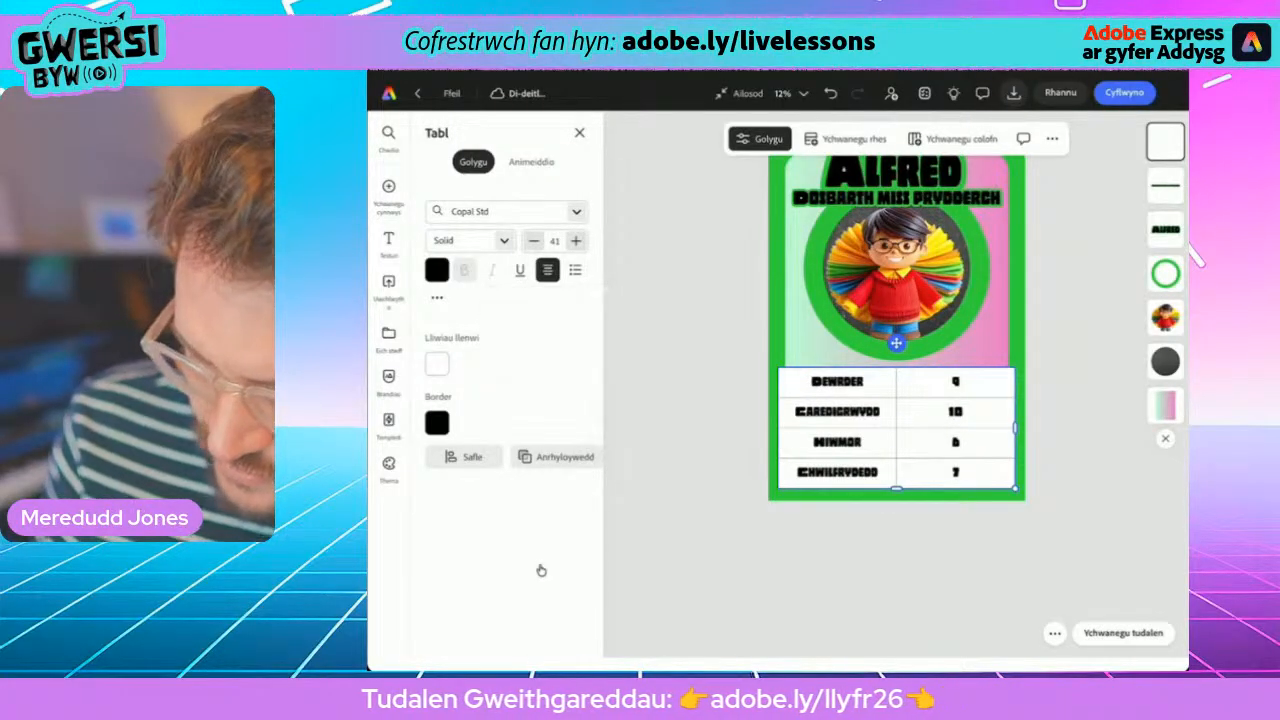
- Widen the trait-name column by moving the column divider towards the scores, and set the table's text size to 50
click(840, 442)
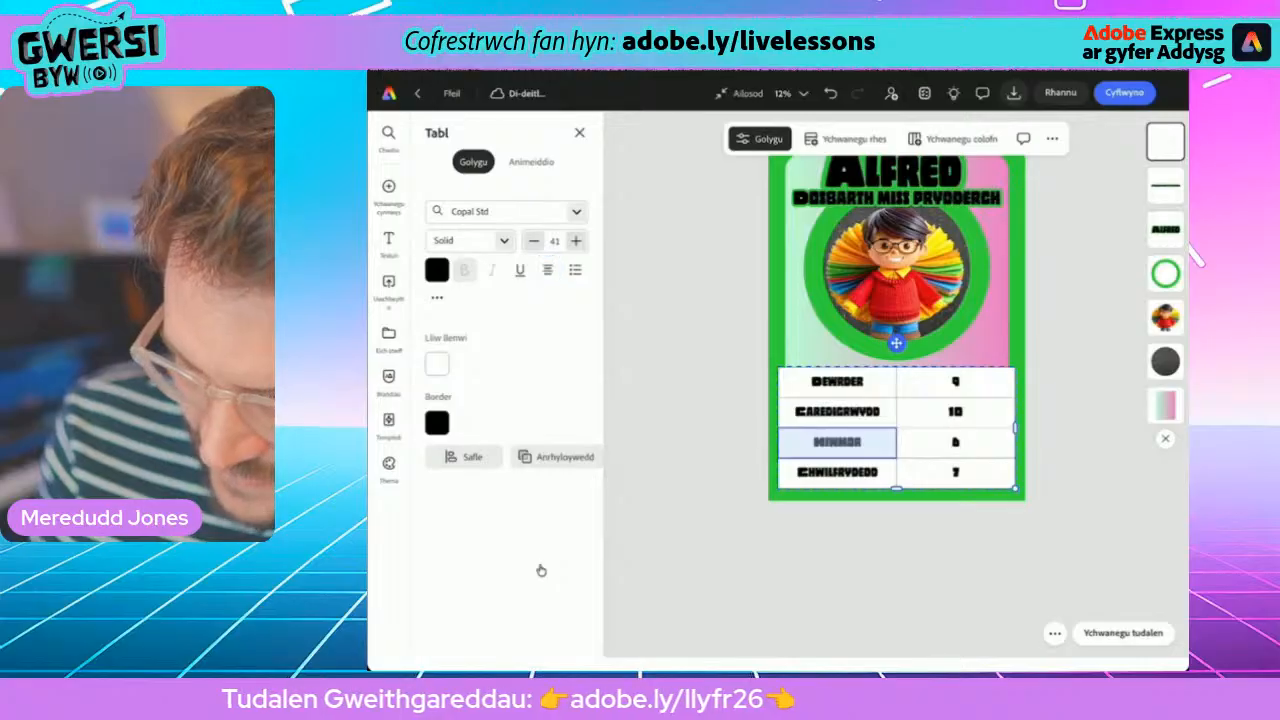
drag(926, 442, 938, 442)
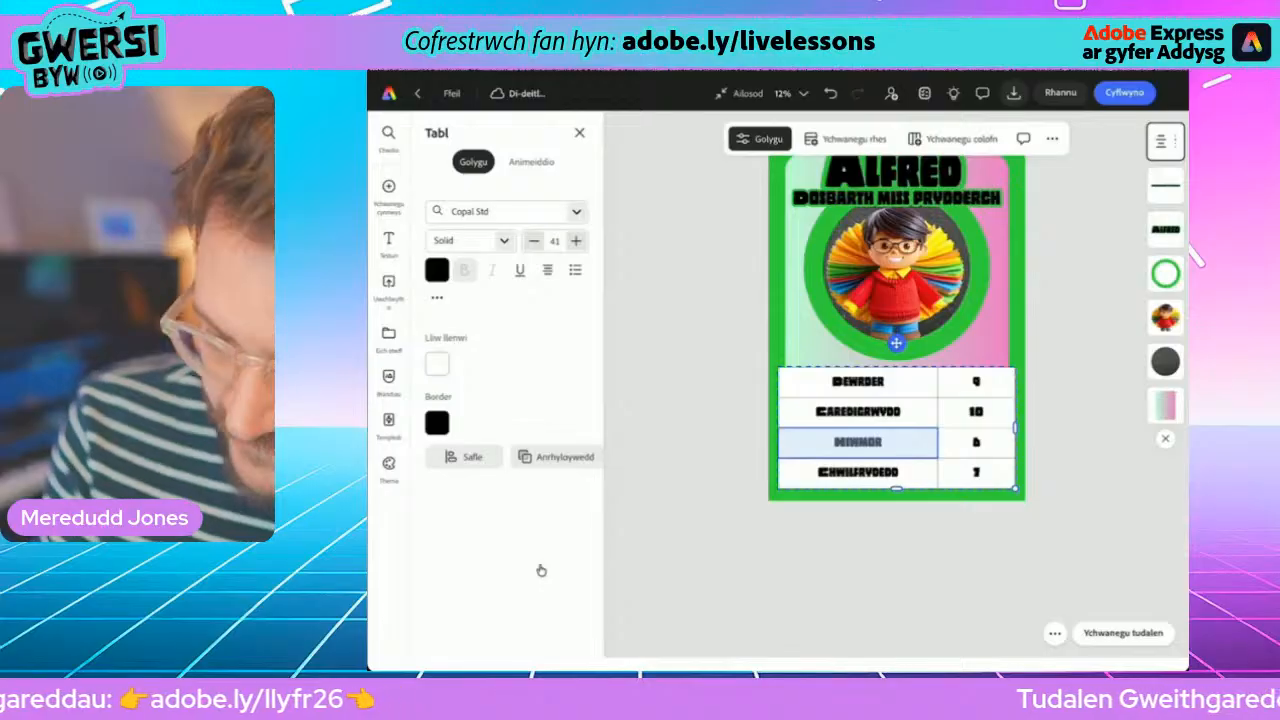
key(Escape)
click(858, 472)
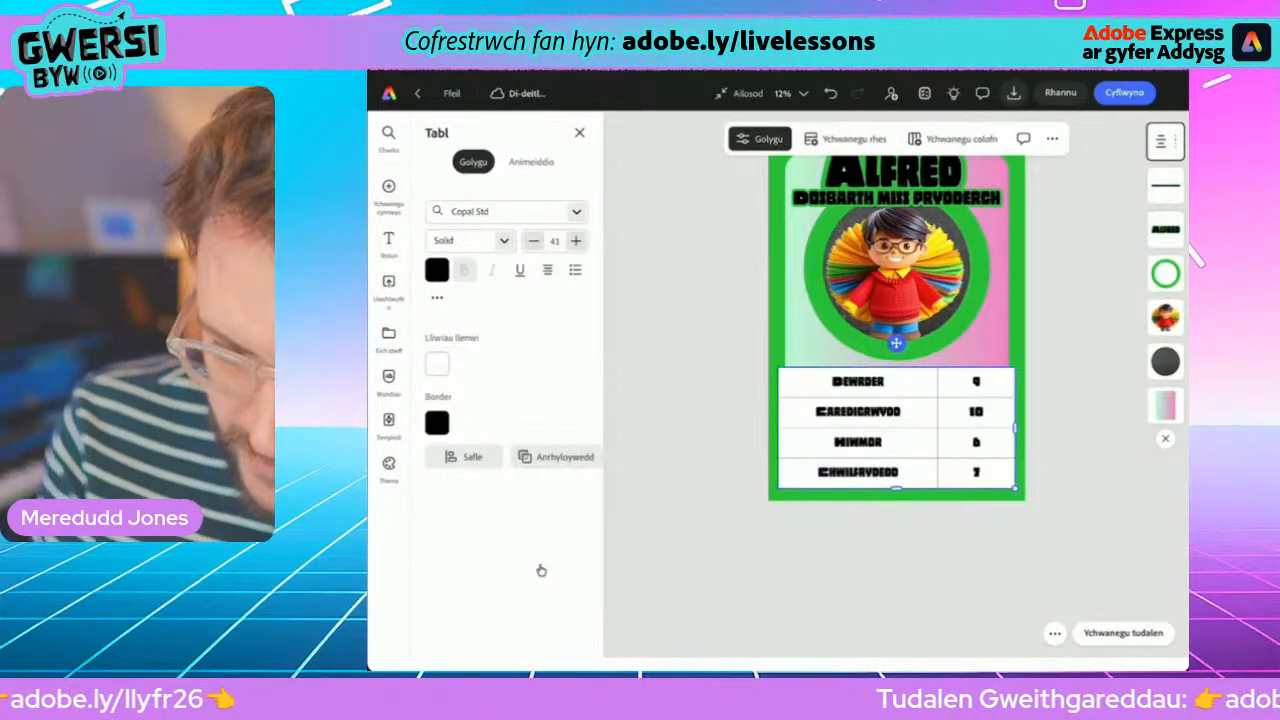
click(575, 240)
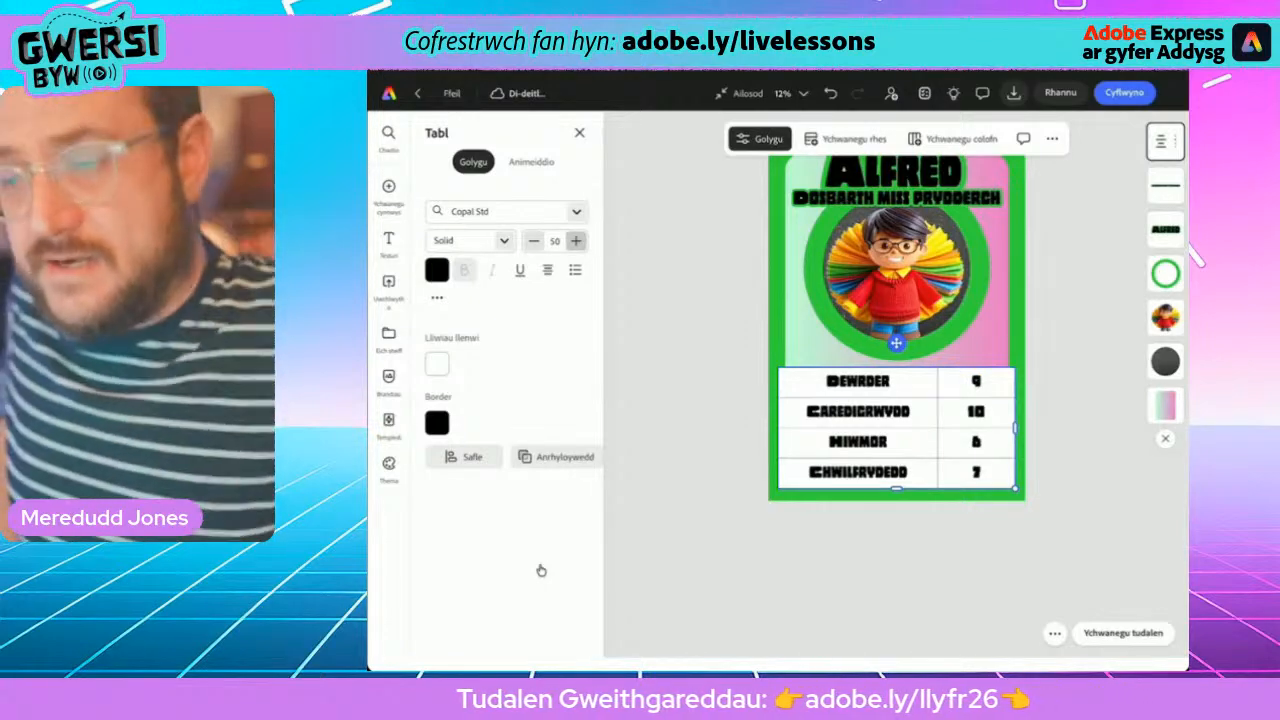
- Remove the table's fill colour and set its border colour to the green preset
click(437, 364)
click(478, 407)
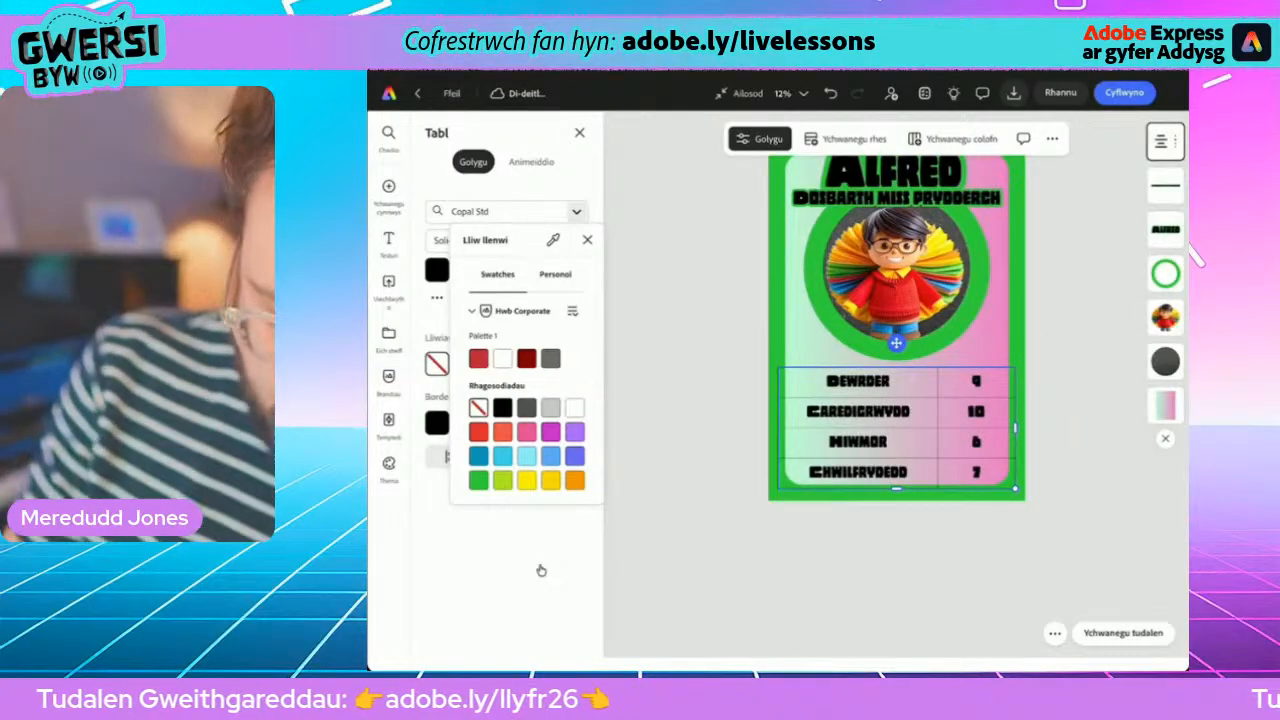
click(437, 422)
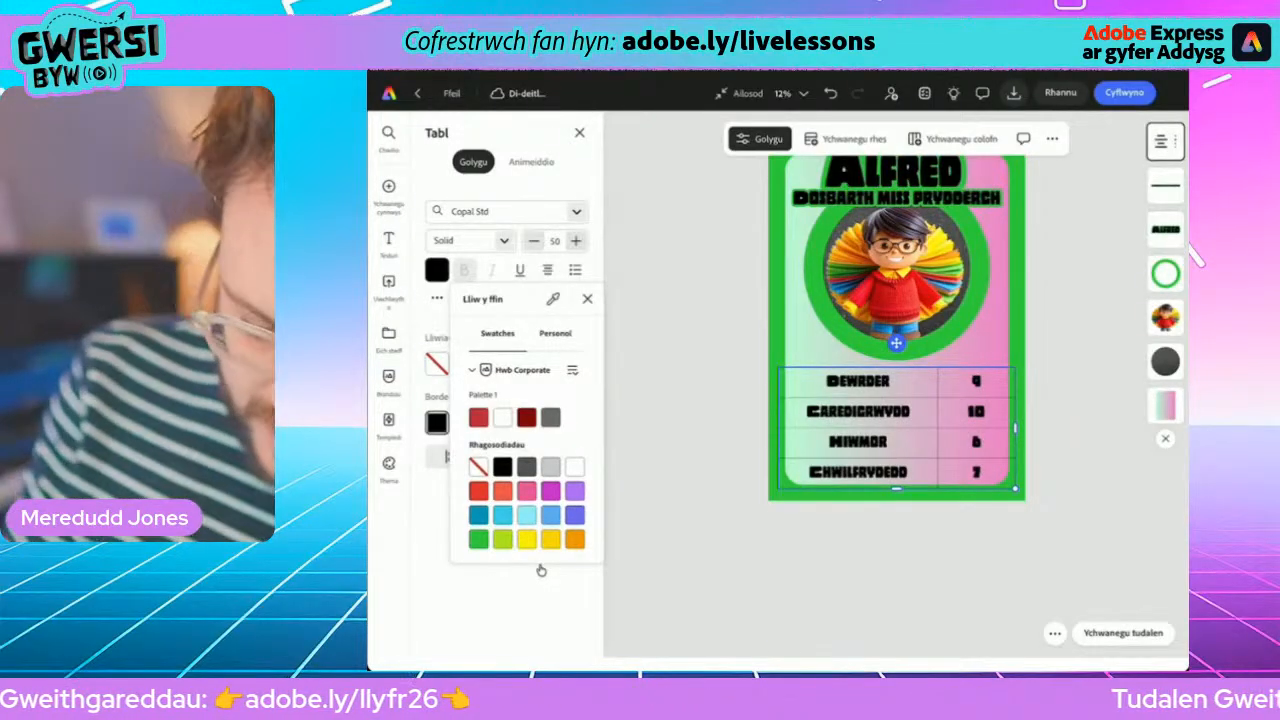
click(478, 539)
click(690, 430)
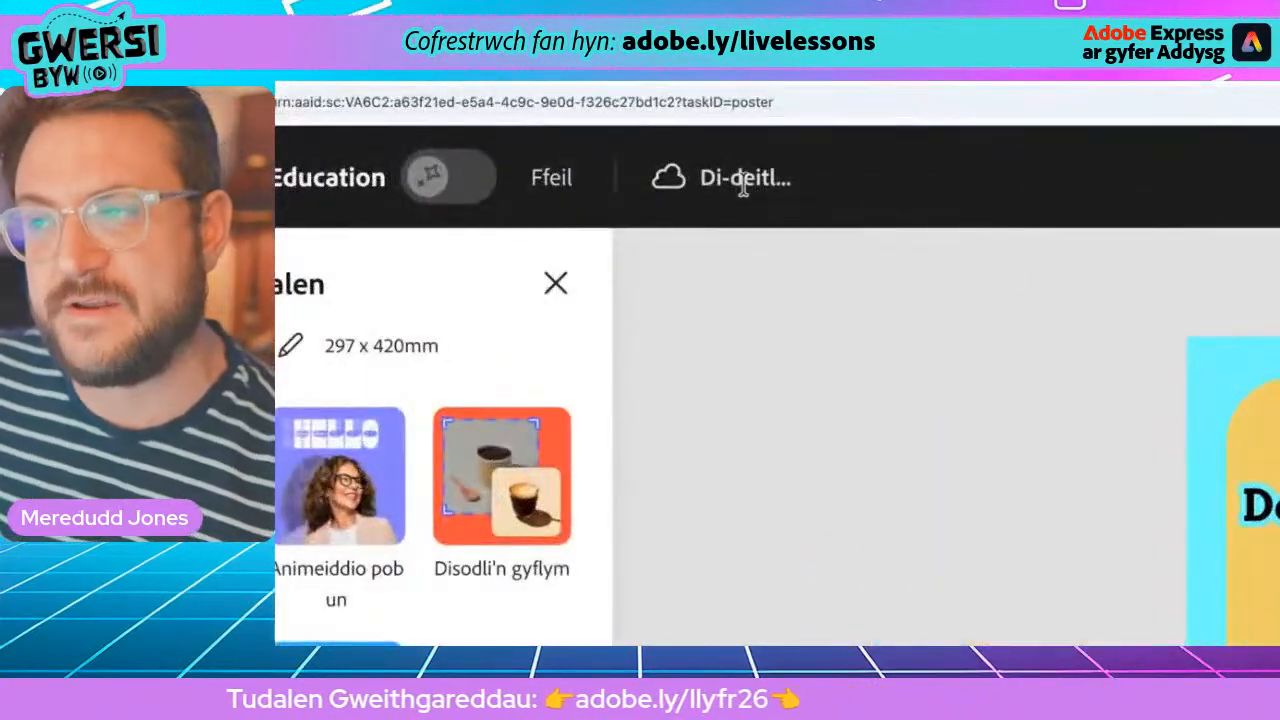
- Rename the blue card's document as Cerdyn Top Trump 2026
click(780, 178)
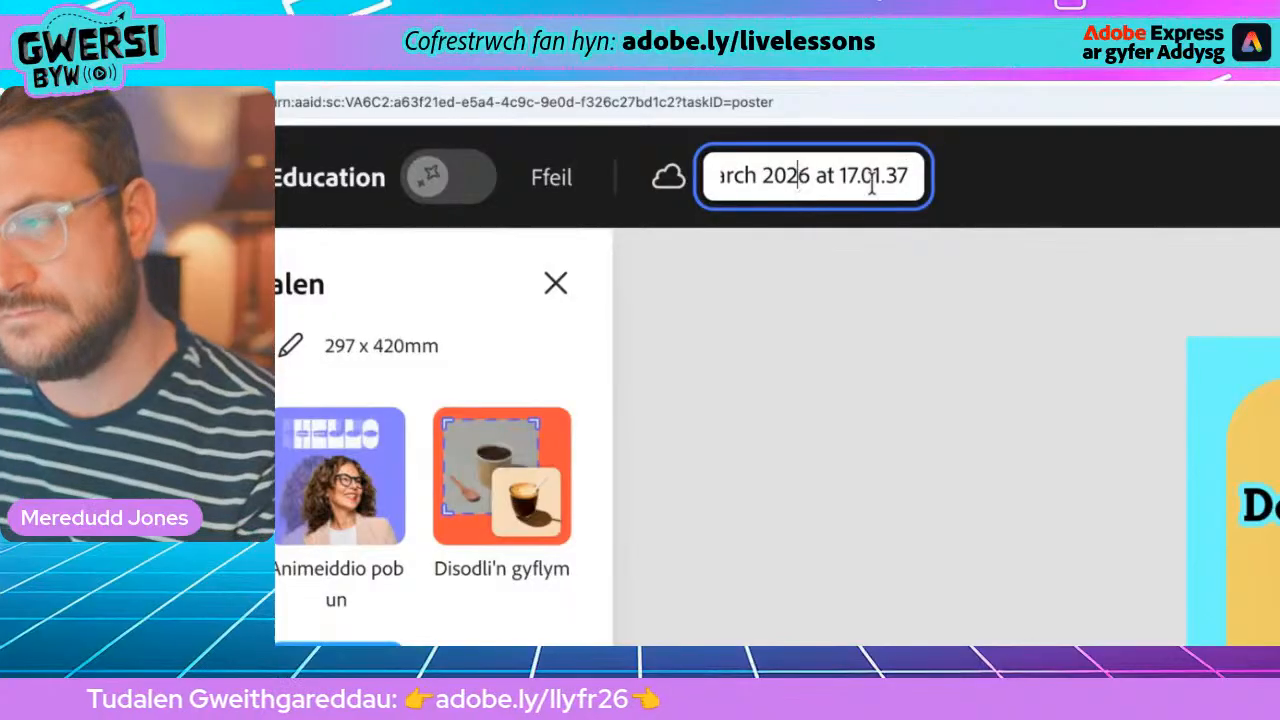
key(ctrl+a)
key(BackSpace)
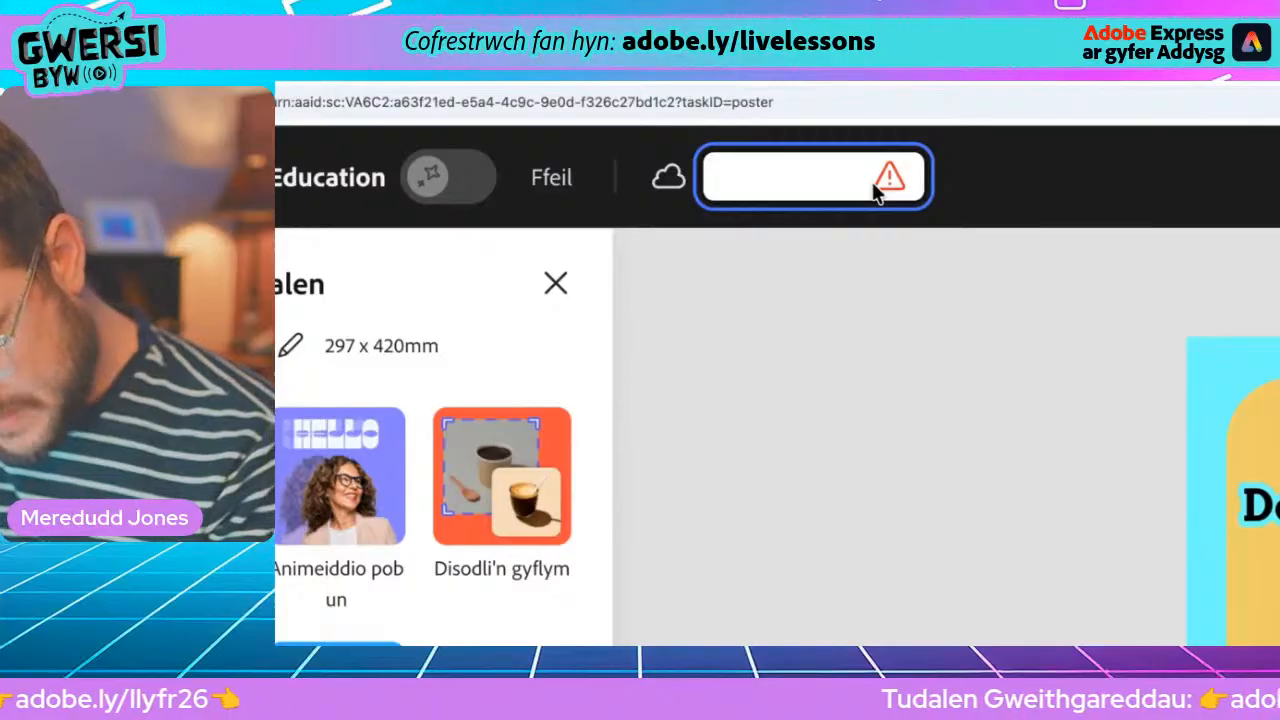
text(Cerdyn Top T)
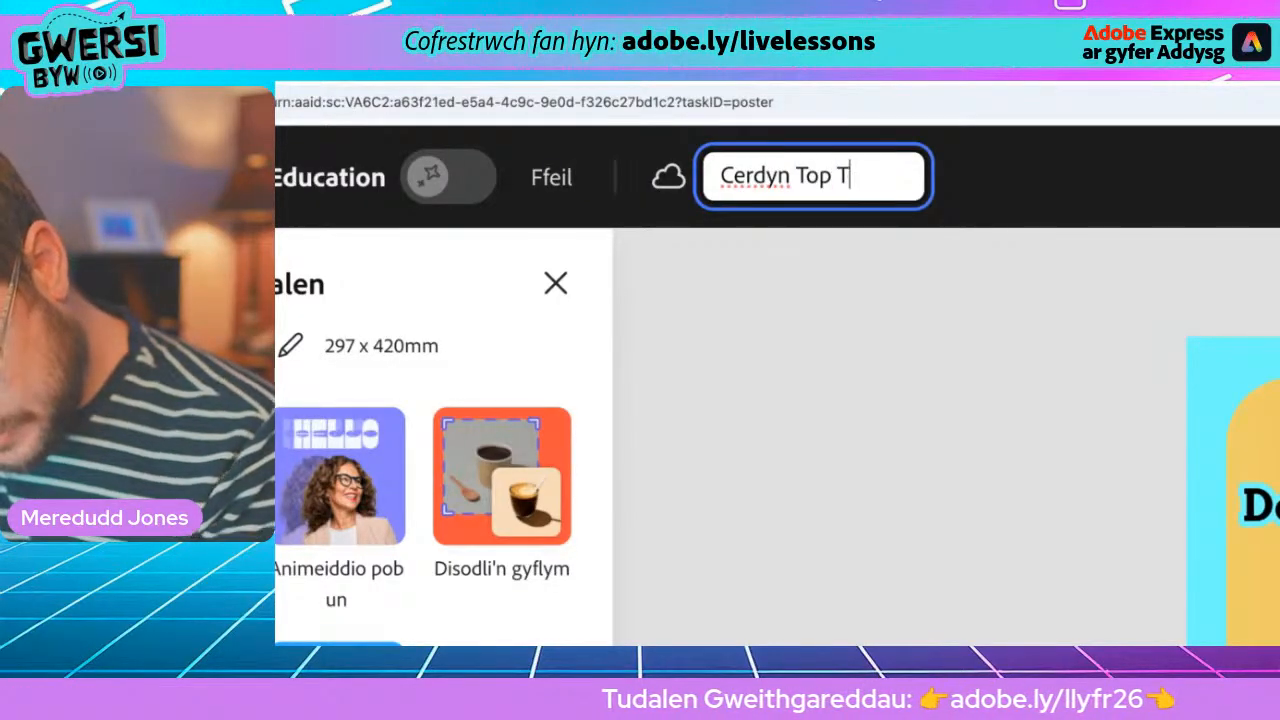
text(rump 2026)
key(Return)
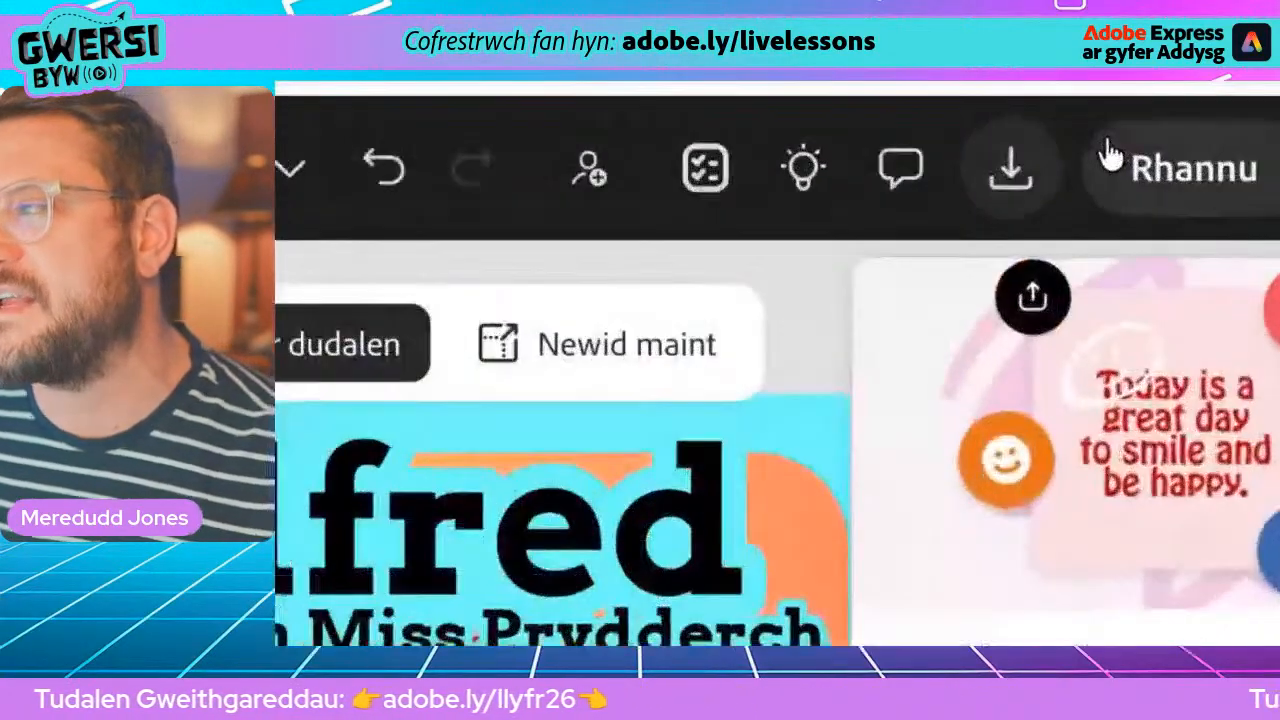
- Open the download settings and look through the available file formats, keeping PNG selected
click(1079, 148)
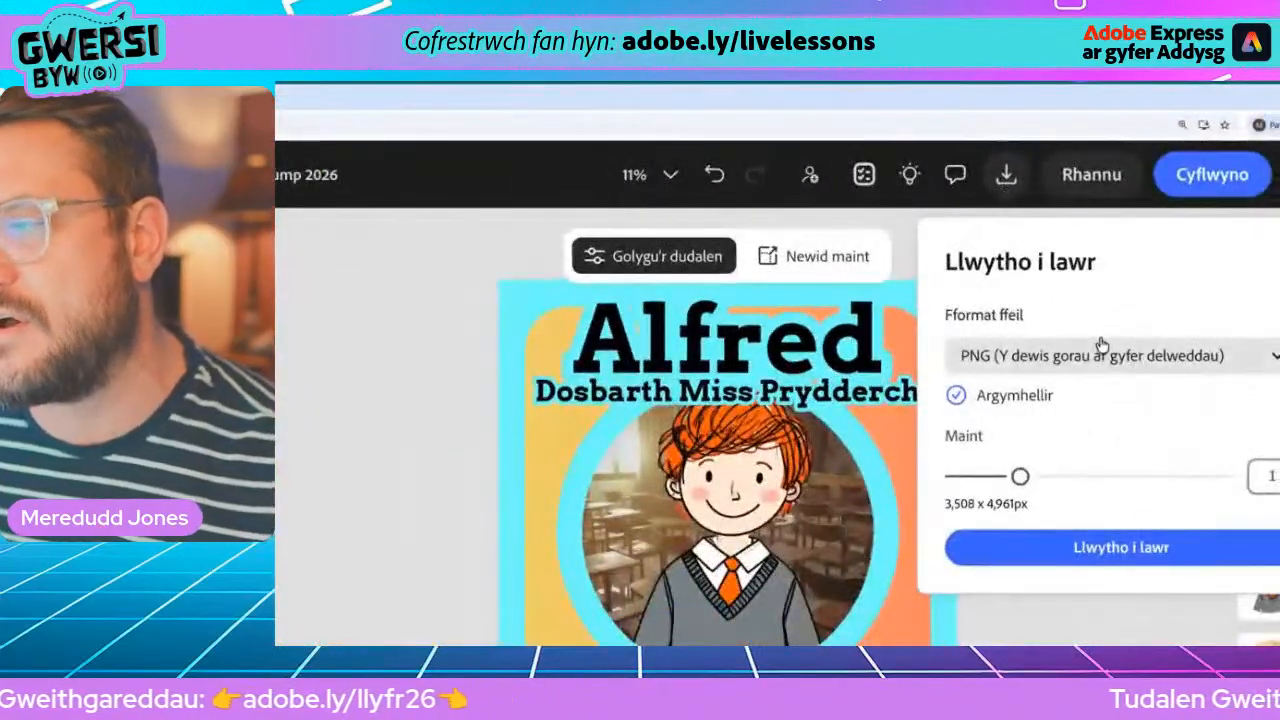
click(1210, 555)
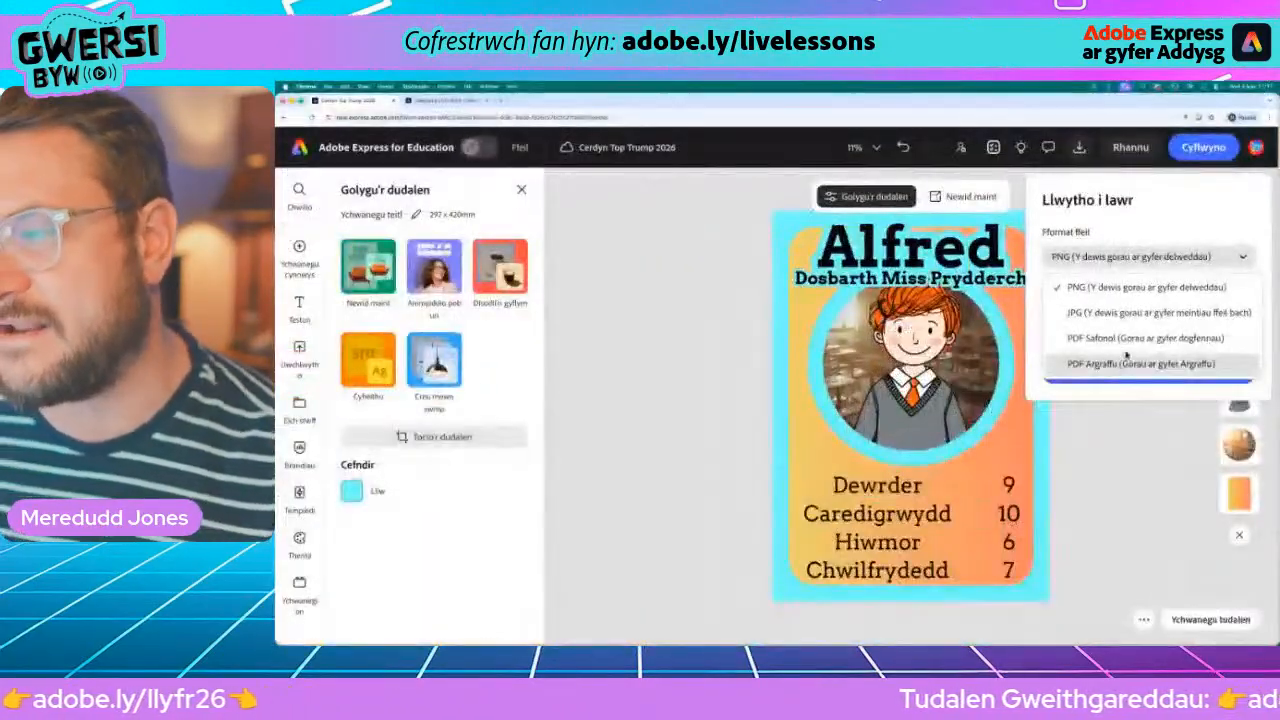
click(1144, 421)
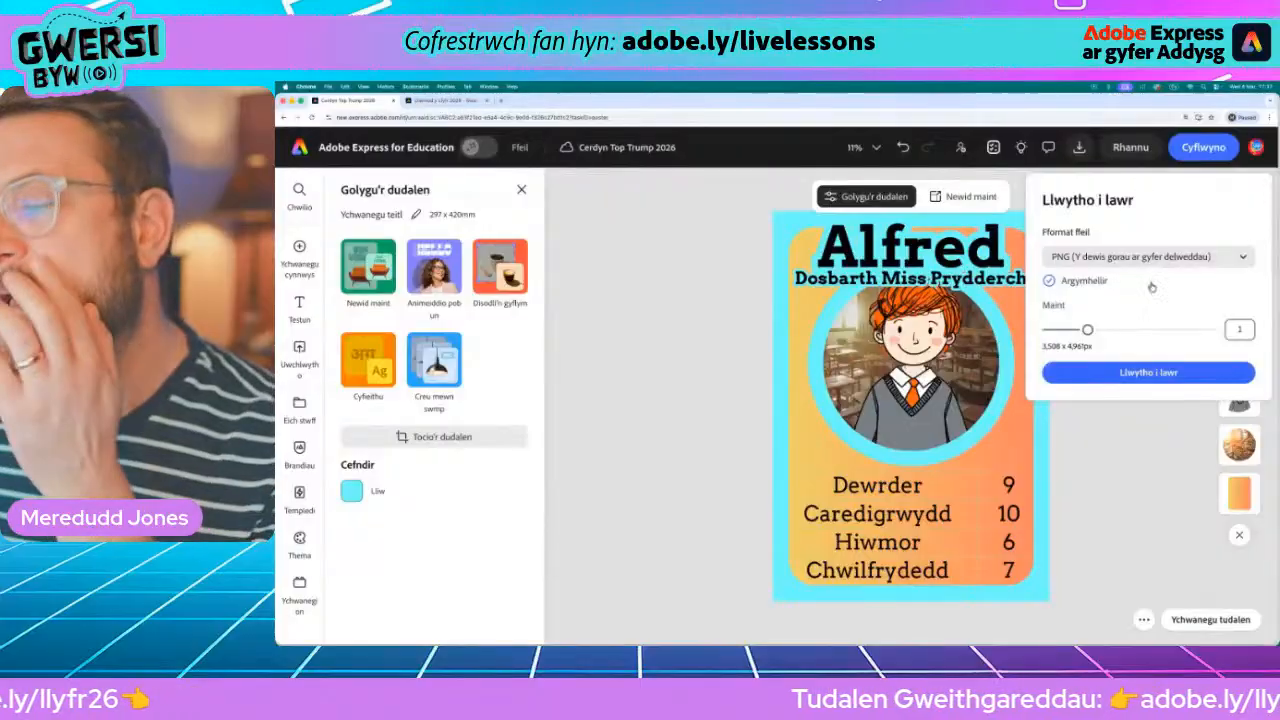
- Examine the file's sharing options and the view-only link settings, and close them without creating a link
click(1148, 372)
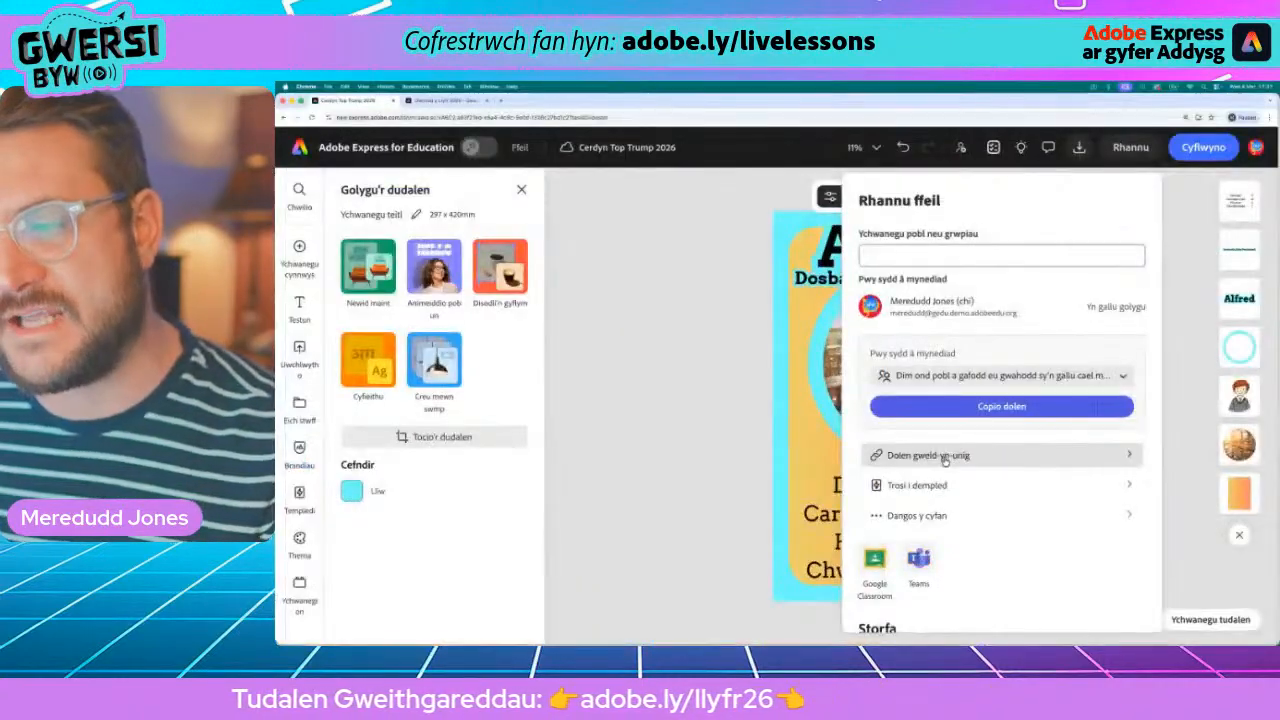
click(893, 450)
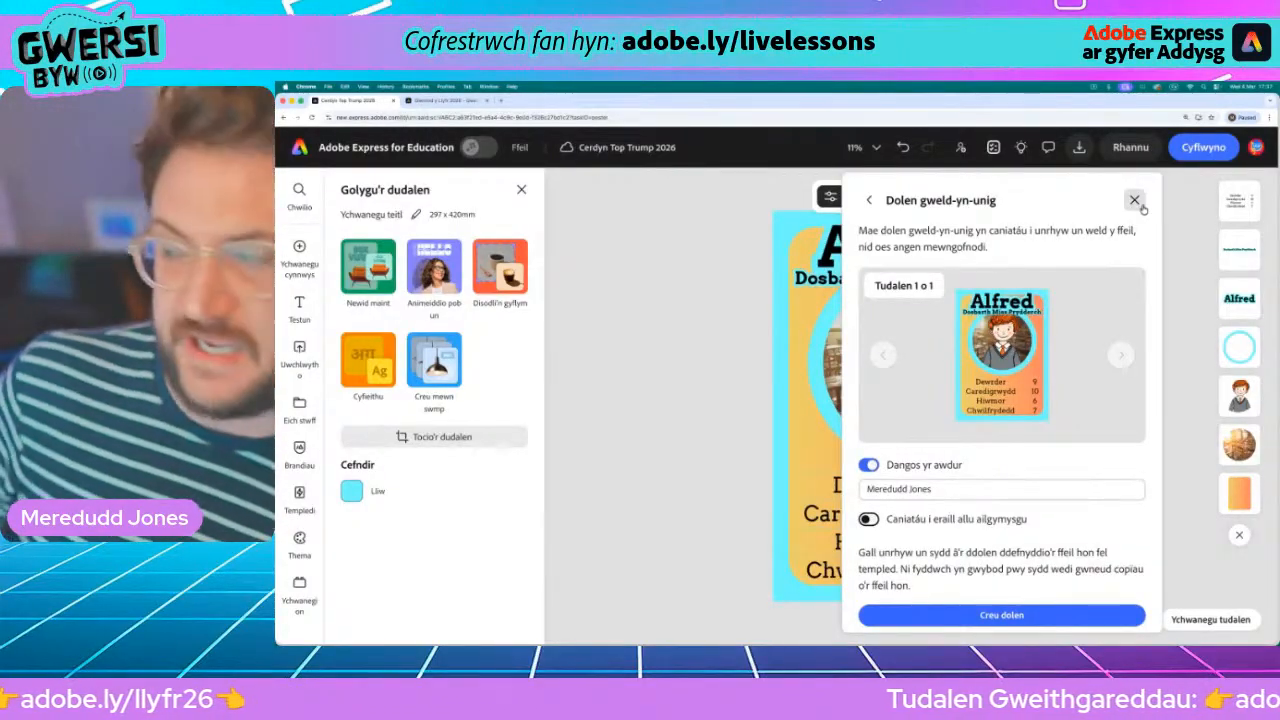
click(1137, 202)
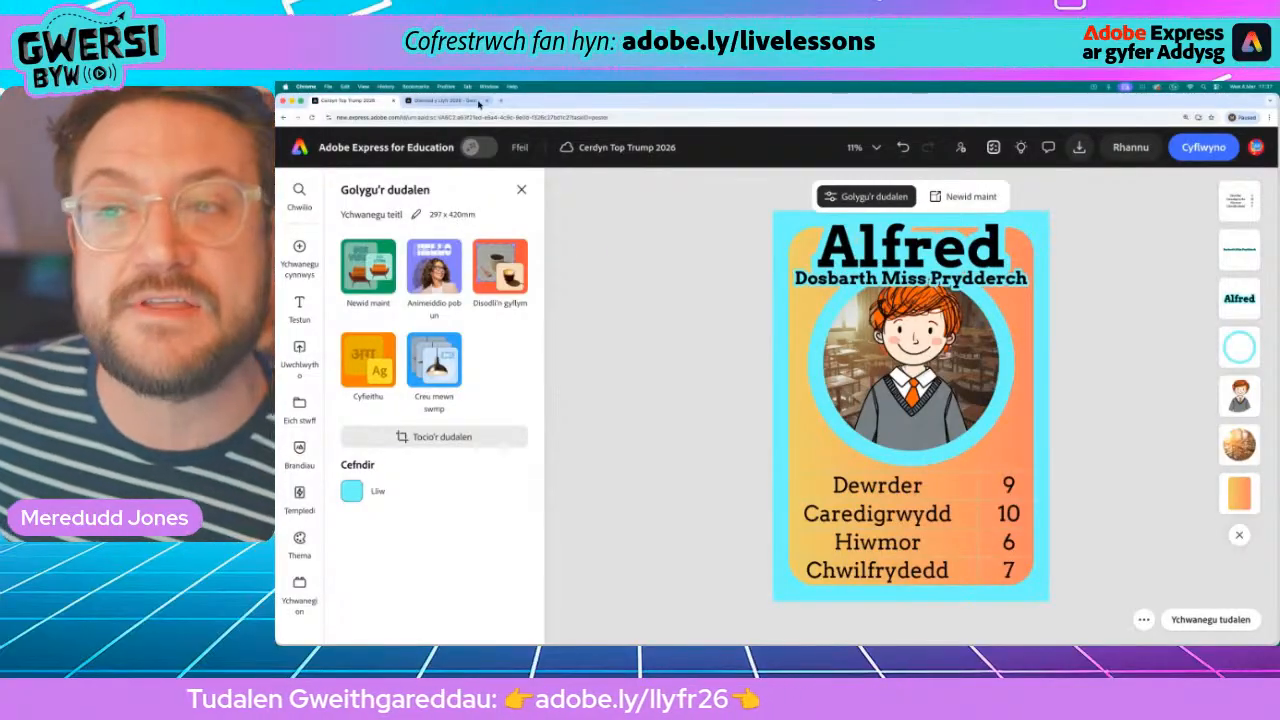
- Switch to the activity web page and read the instructions for Gweithgaredd 2: Fideo Esbonio
click(430, 101)
scroll(711, 323, down, 5)
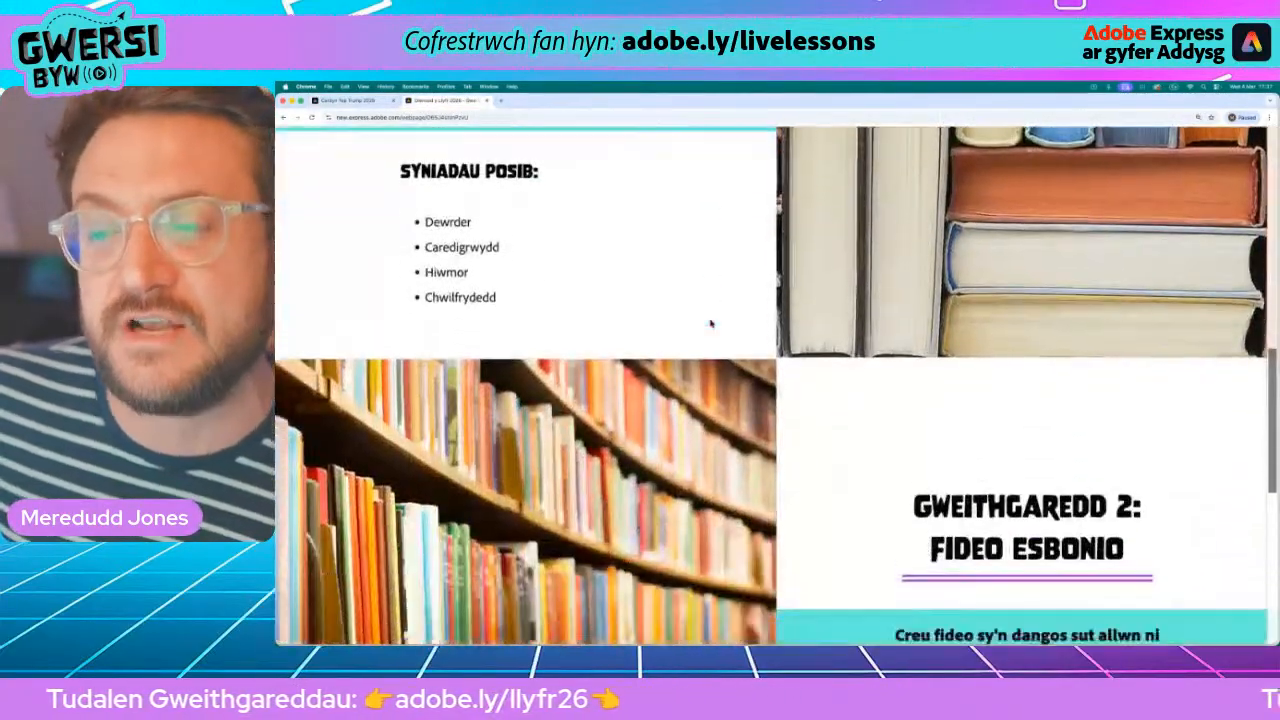
scroll(711, 323, down, 4)
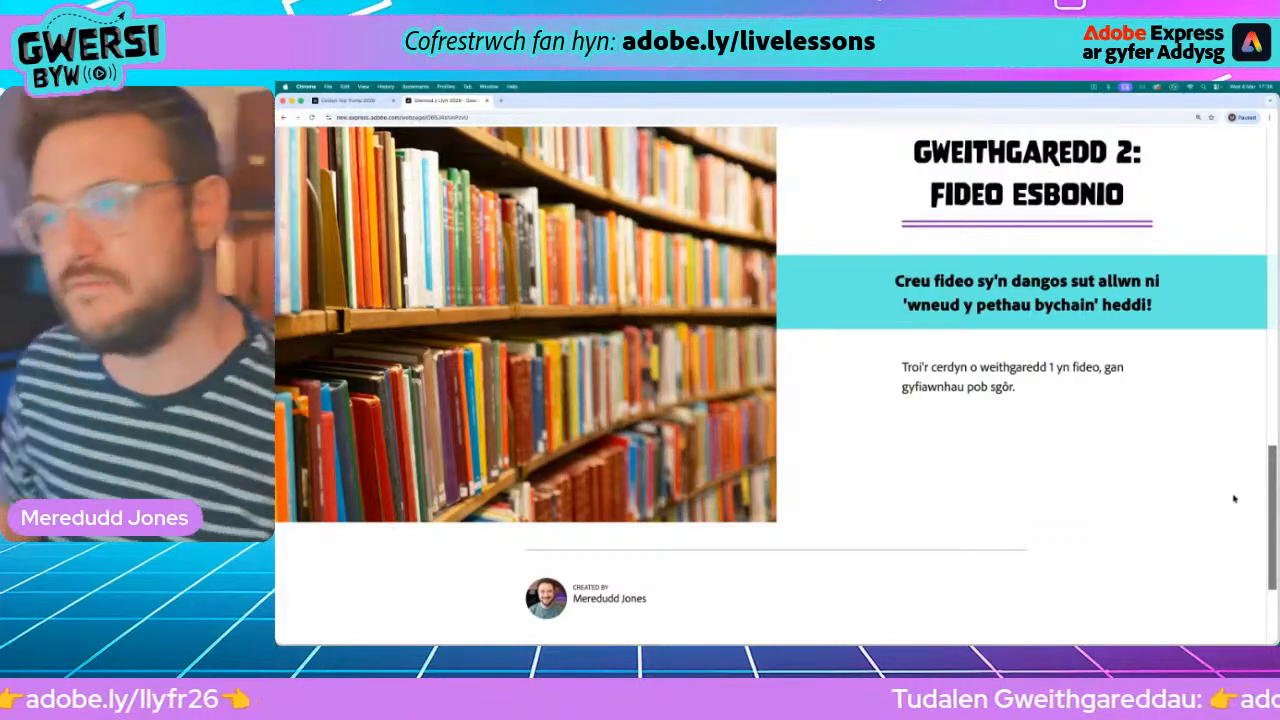
- Return to the Cerdyn Top Trump 2026 design and duplicate the card's page
click(333, 102)
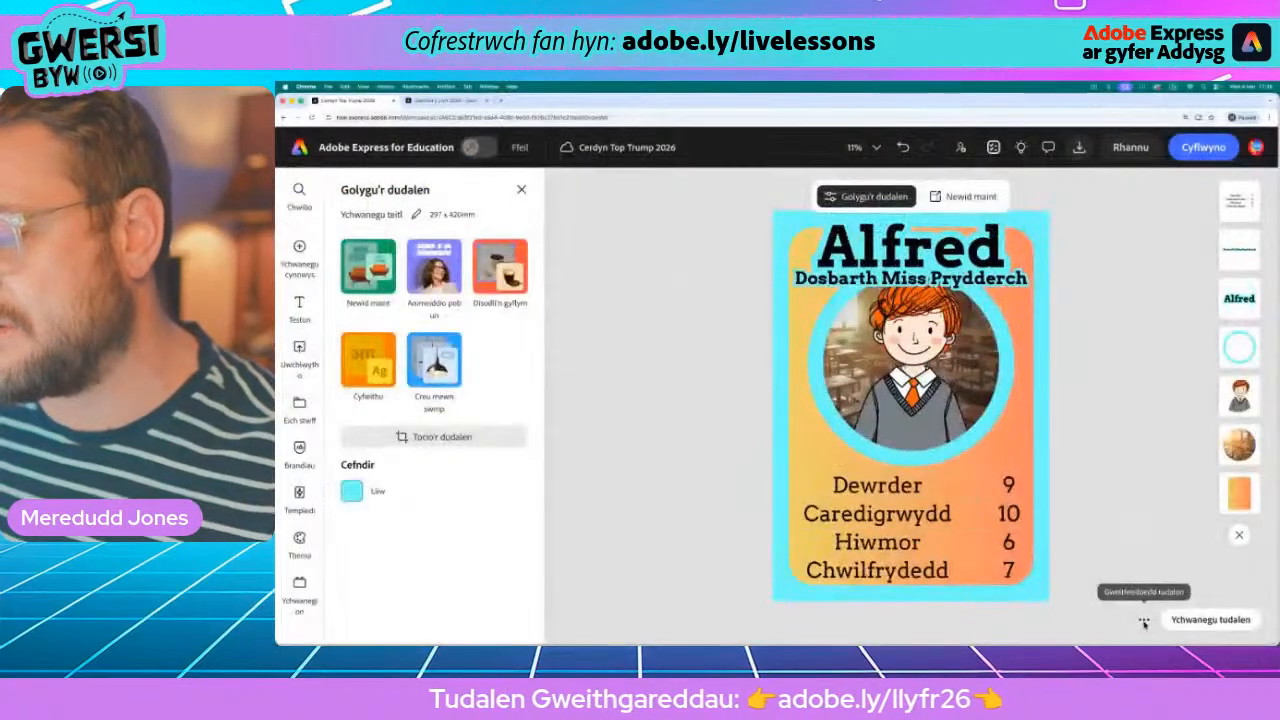
click(1126, 590)
click(1063, 555)
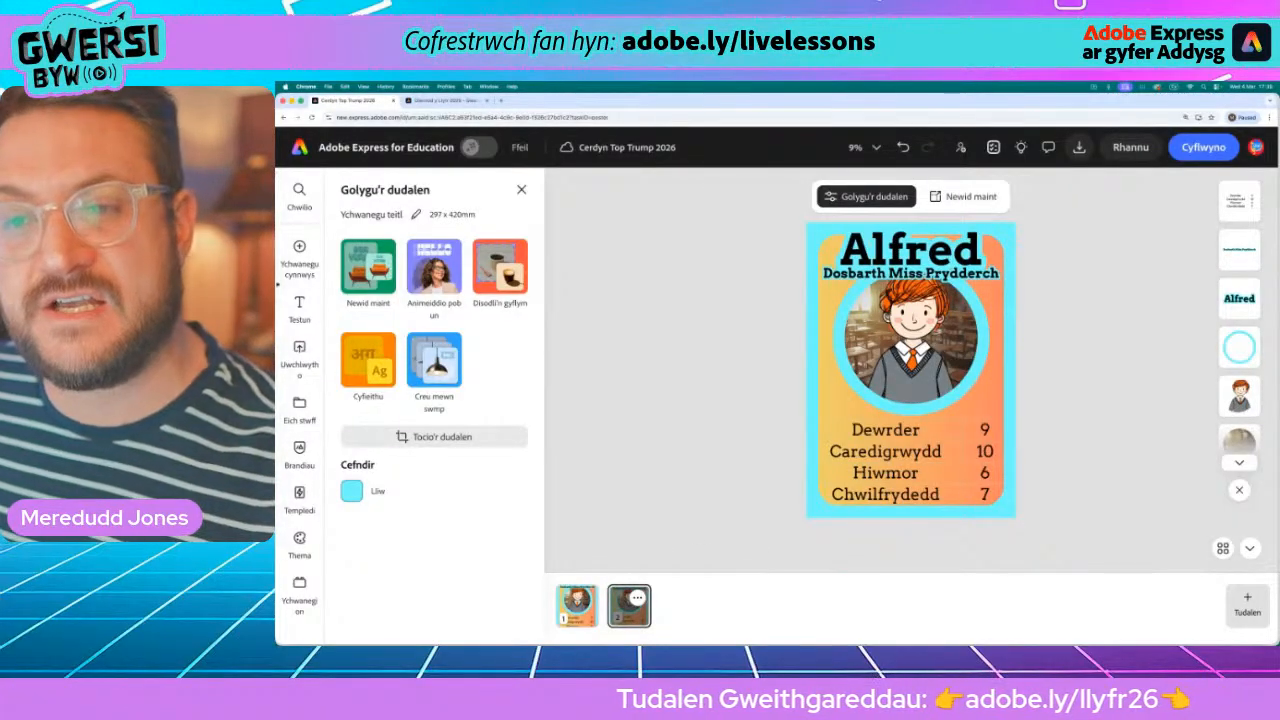
- Look through the media library's video, music and sound-effect categories and compare the recording options each one offers
click(297, 247)
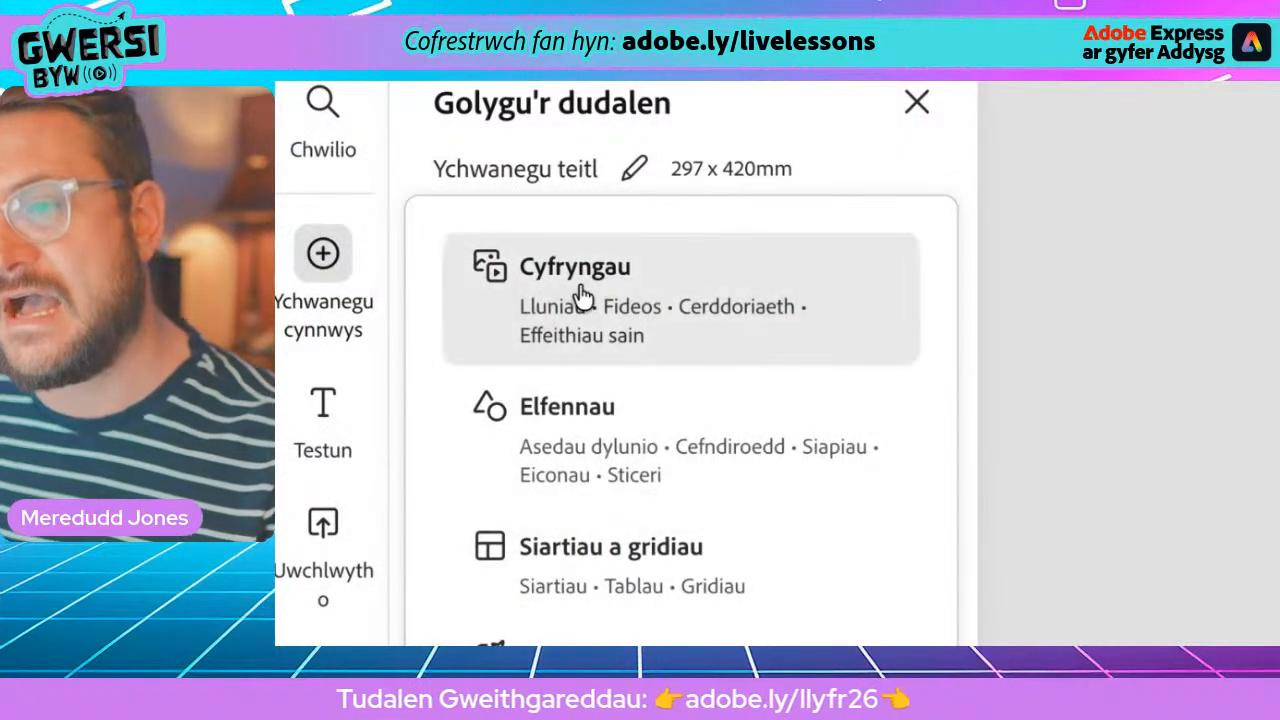
click(573, 292)
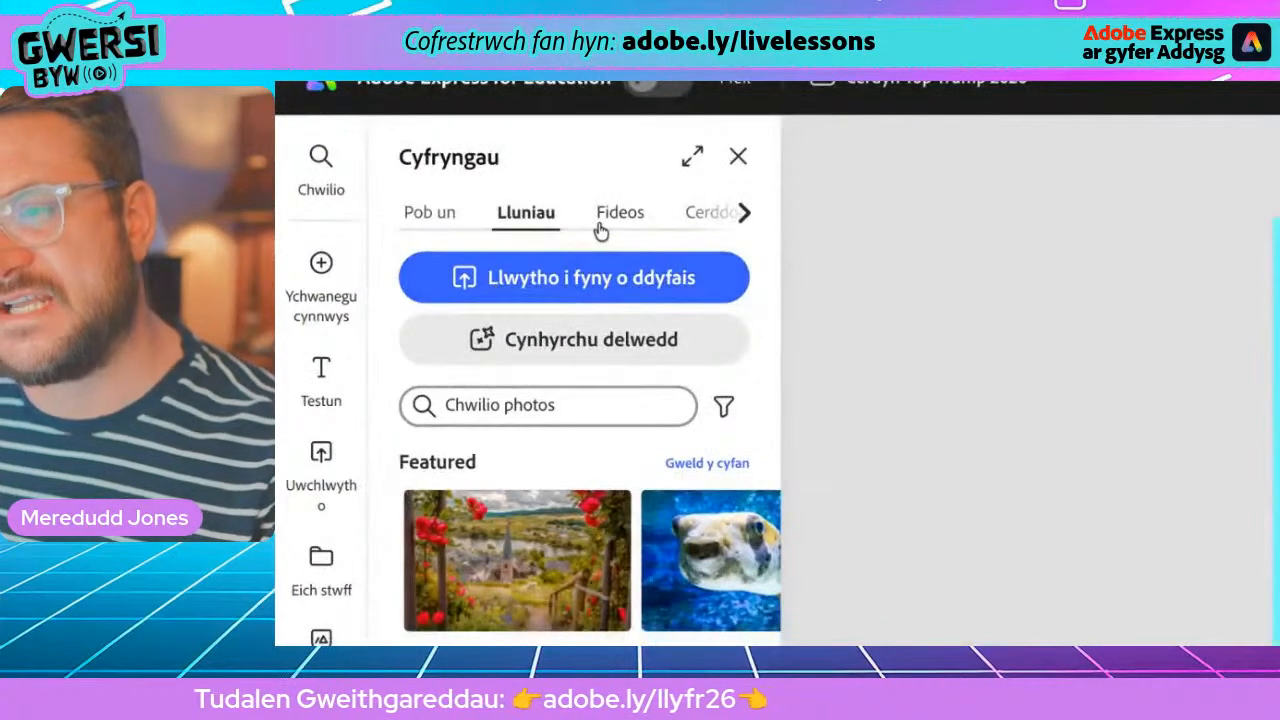
click(653, 229)
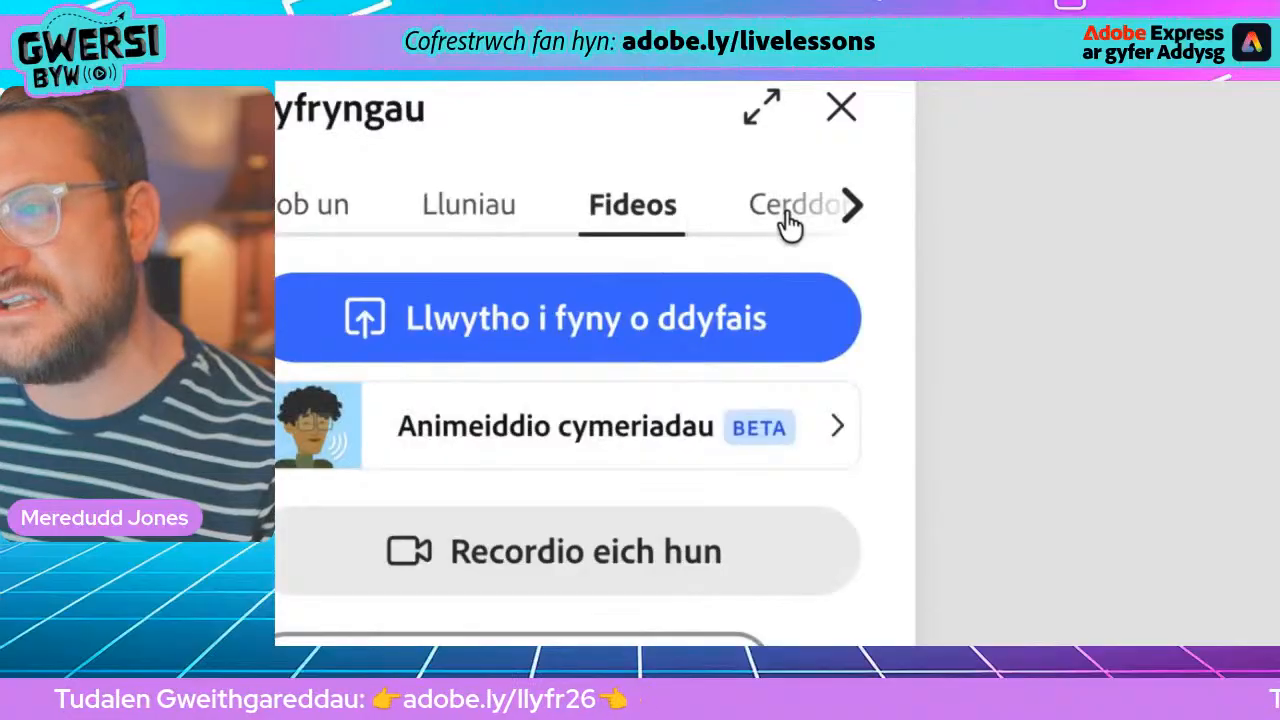
click(757, 225)
click(523, 230)
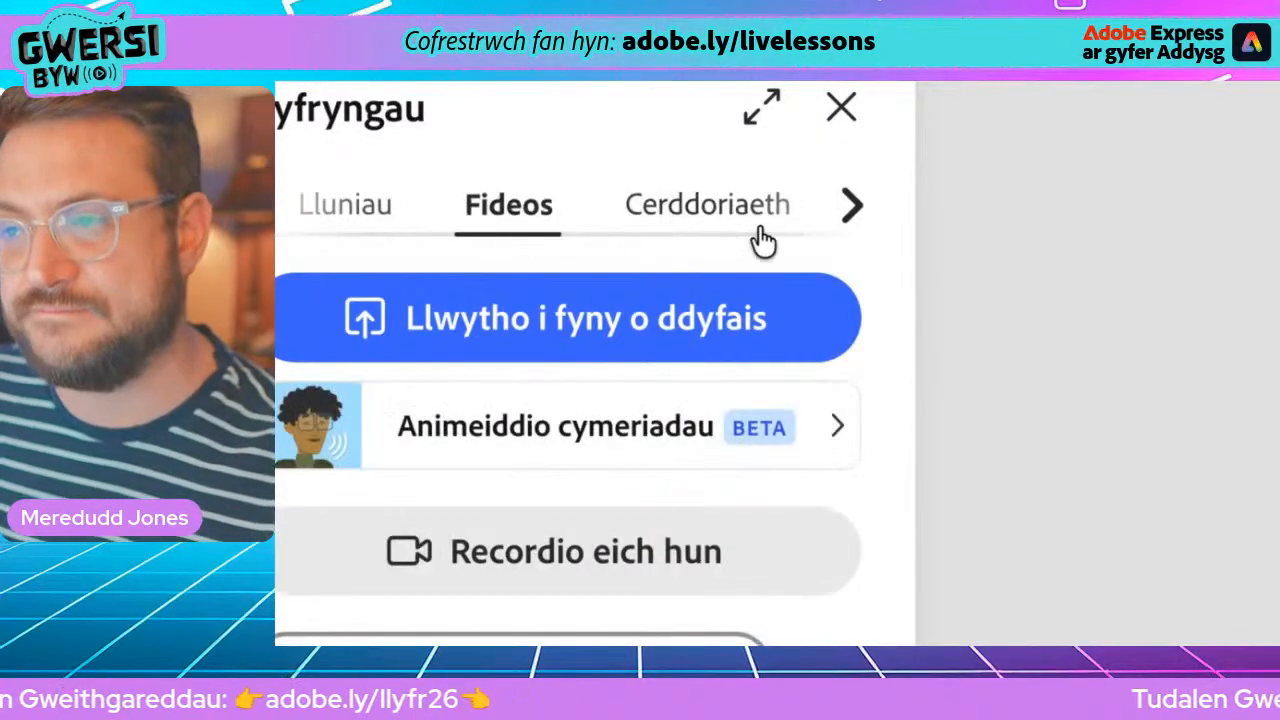
click(760, 240)
click(468, 232)
click(706, 234)
click(538, 229)
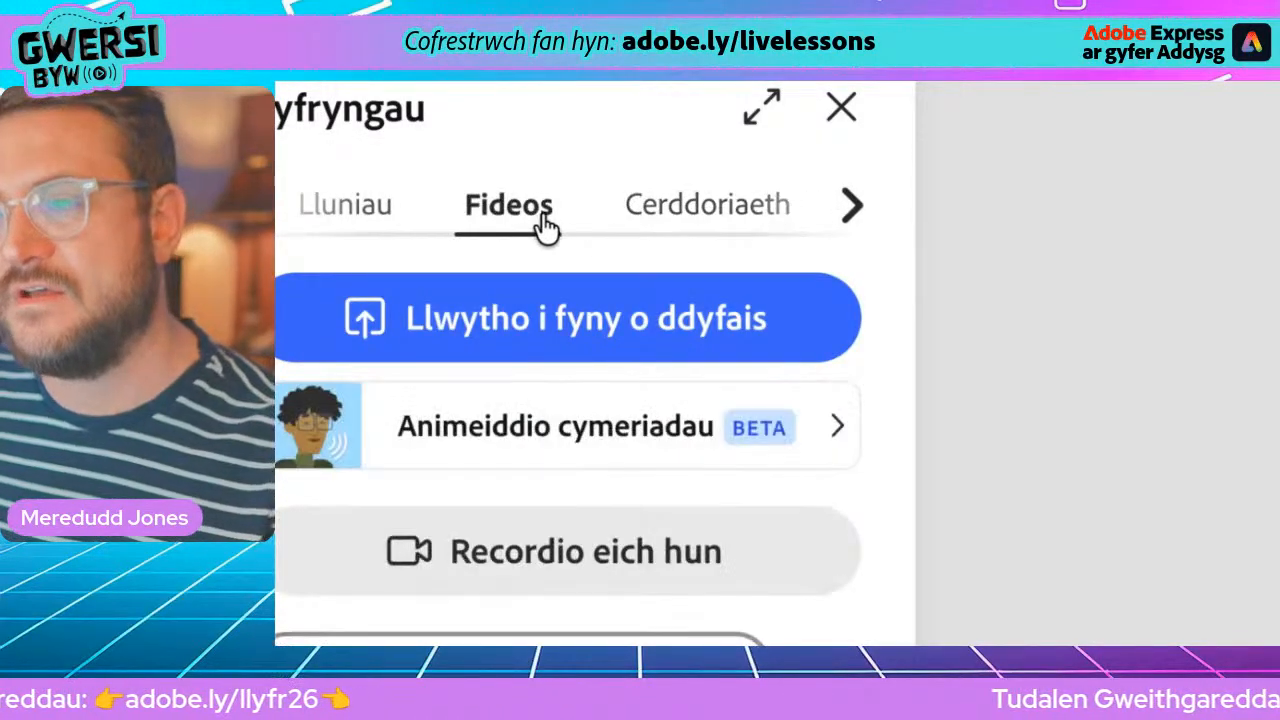
click(540, 217)
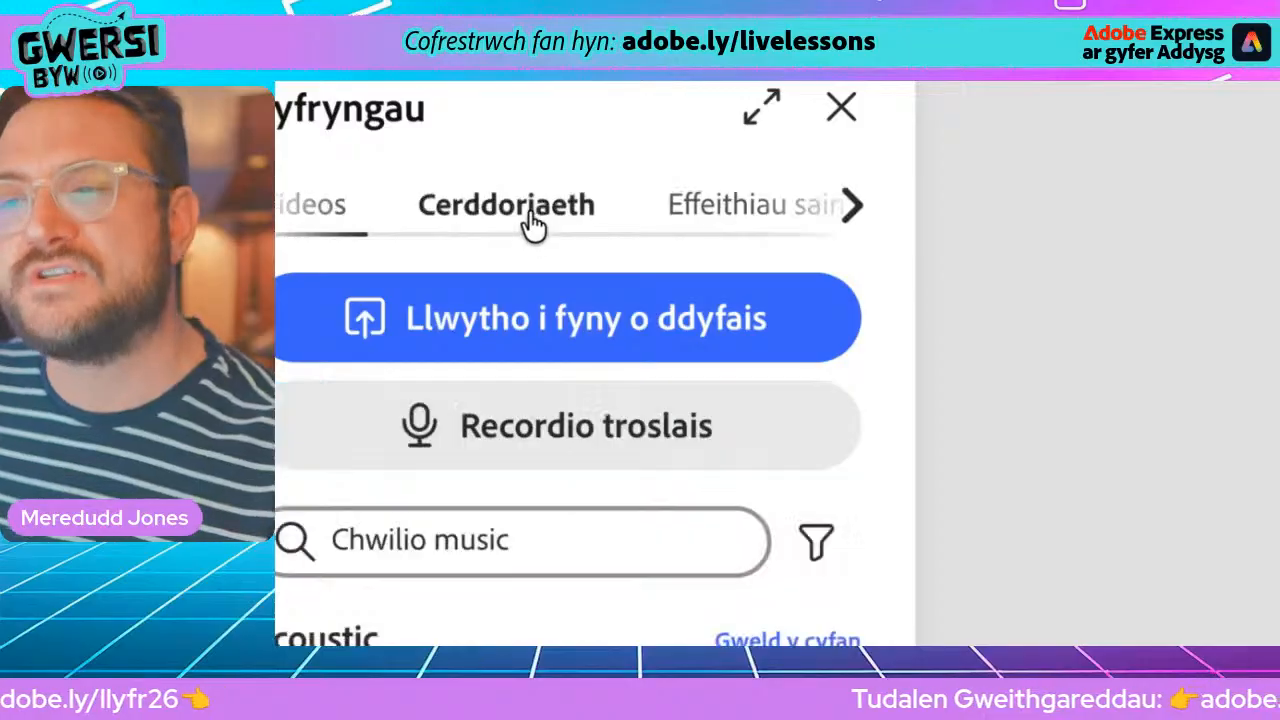
click(654, 217)
click(594, 217)
click(680, 215)
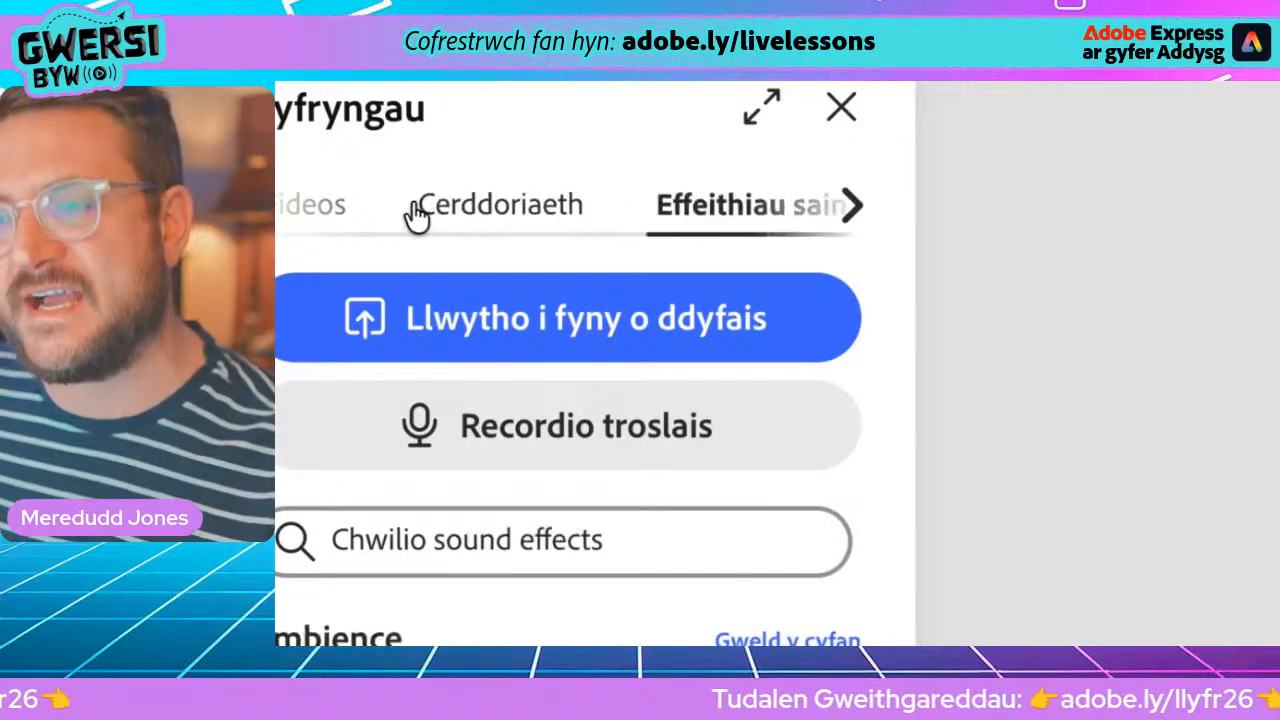
click(500, 214)
click(734, 222)
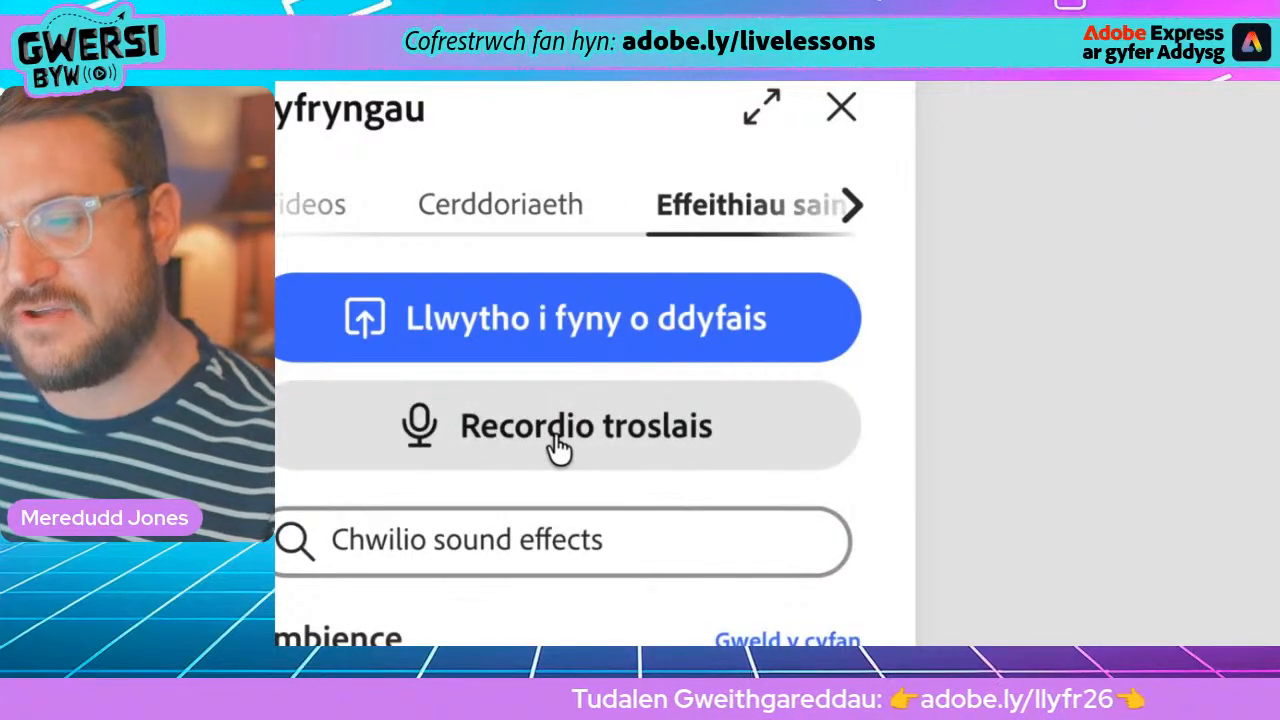
click(503, 215)
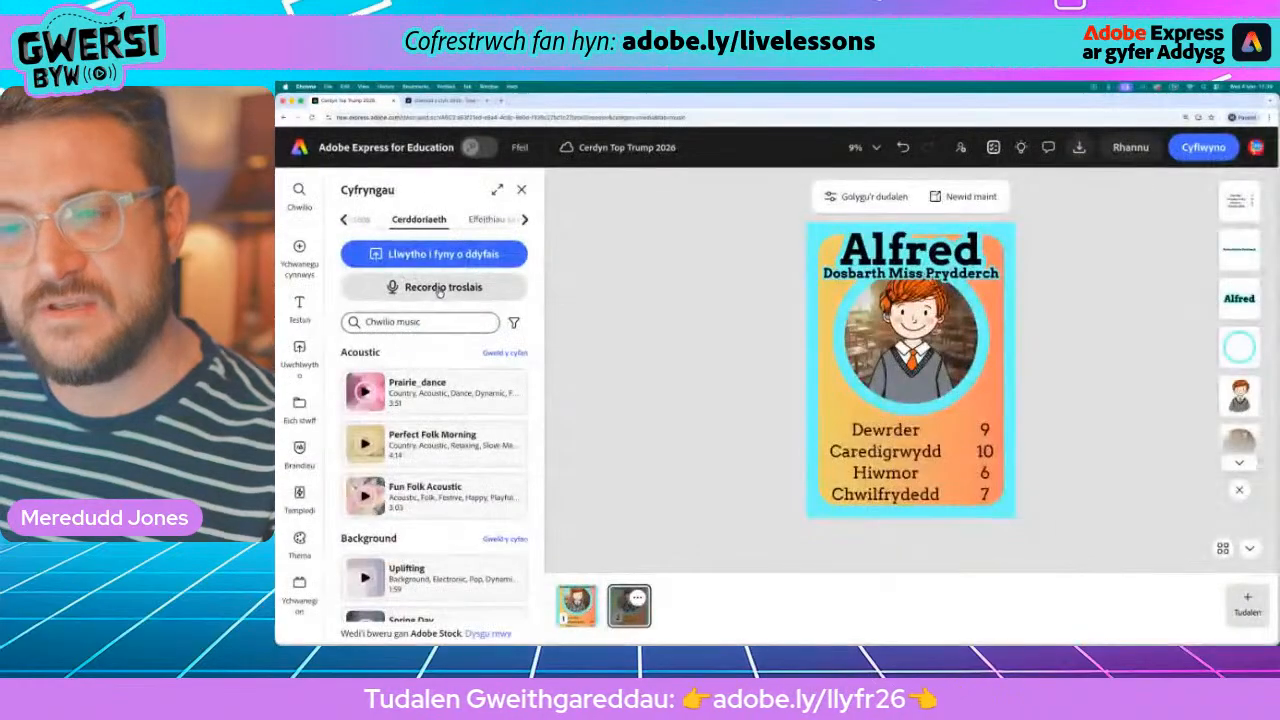
- Record a voiceover about 13 seconds long for the duplicated card, with speech enhancement (Gwella lleferydd) switched on
click(575, 440)
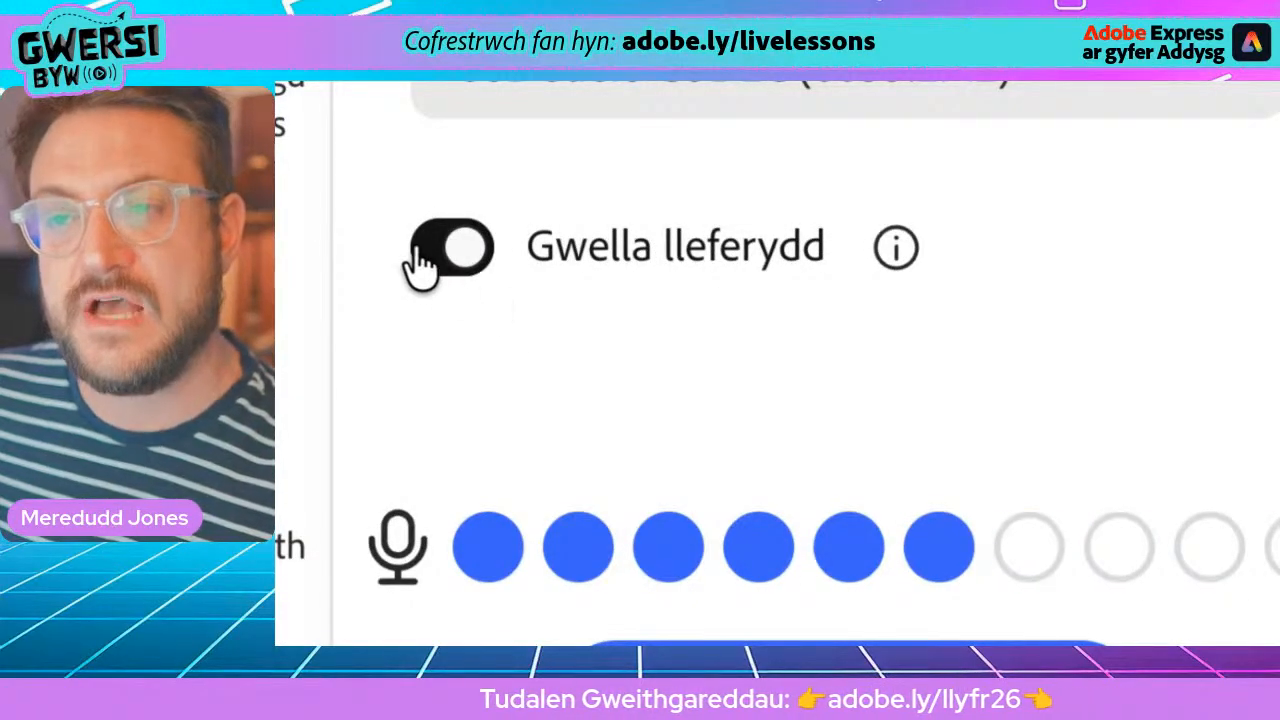
click(458, 262)
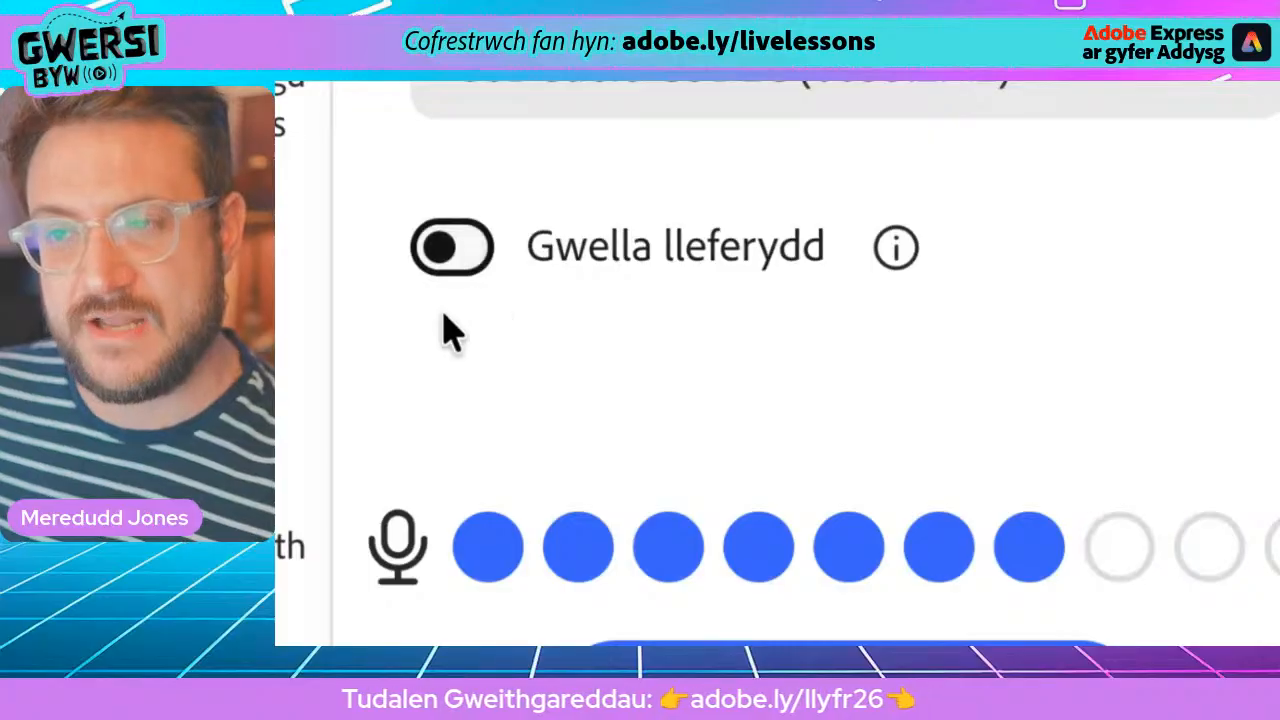
click(451, 278)
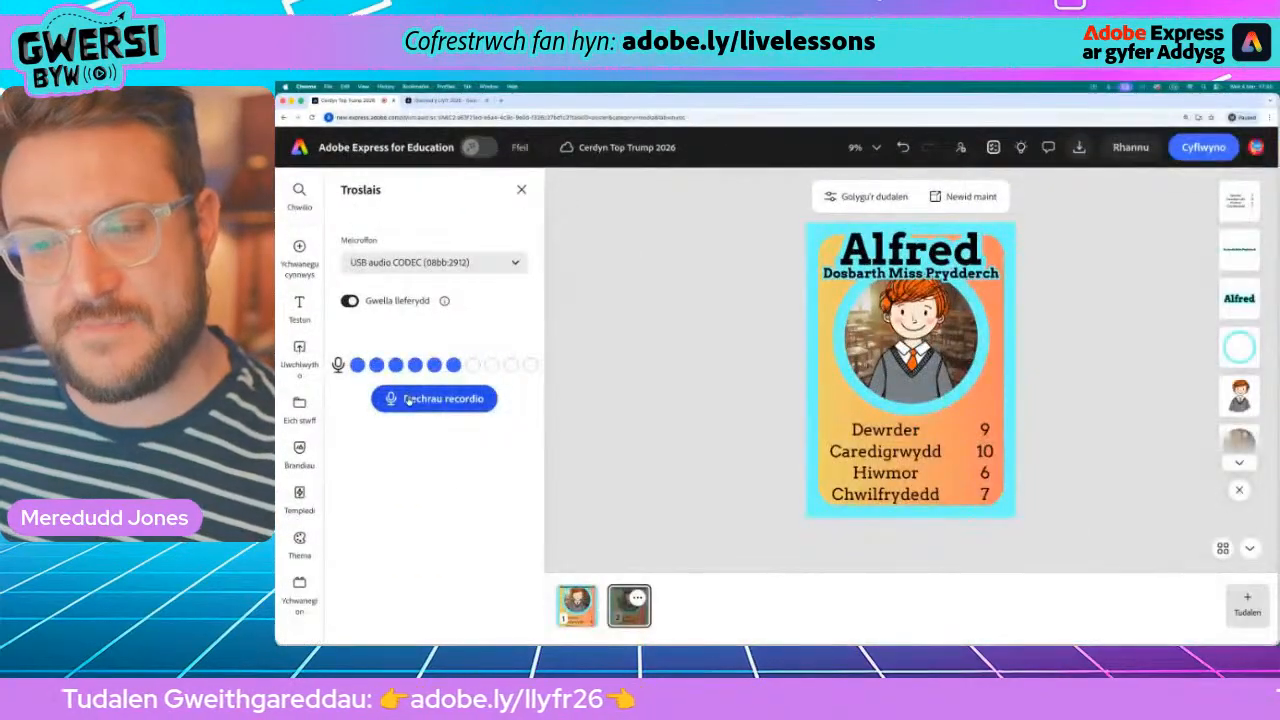
click(408, 400)
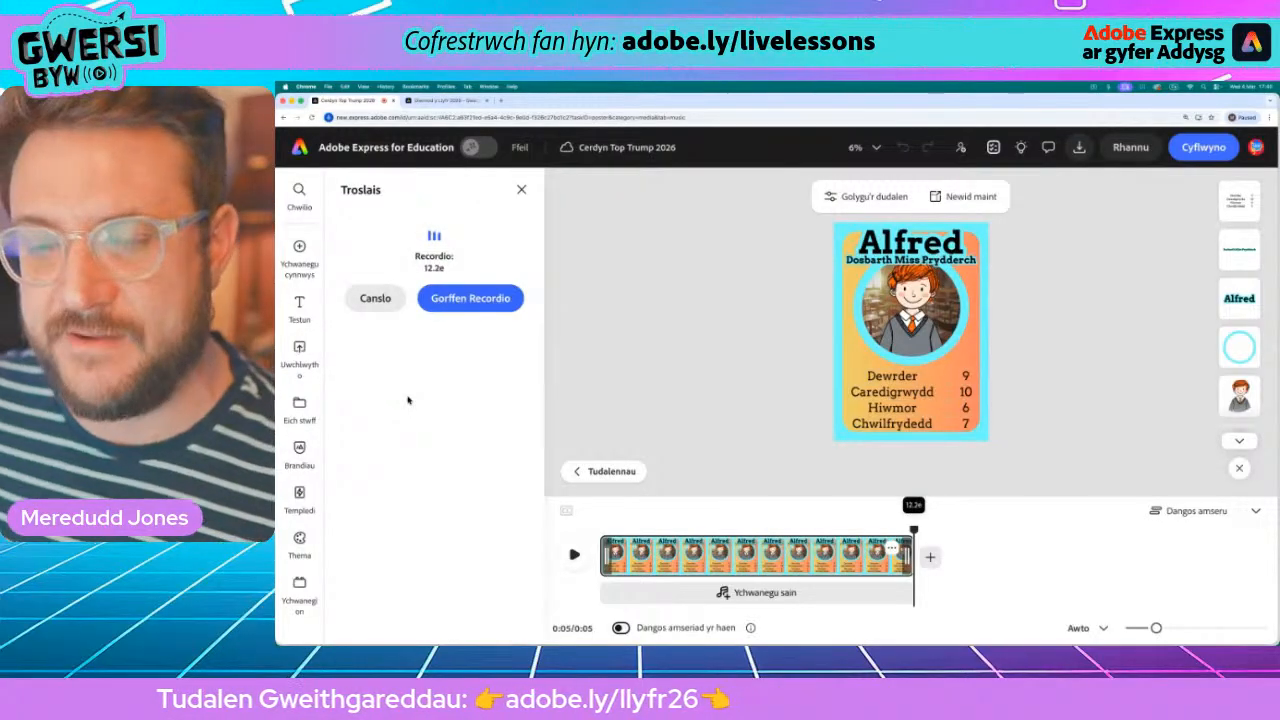
click(465, 303)
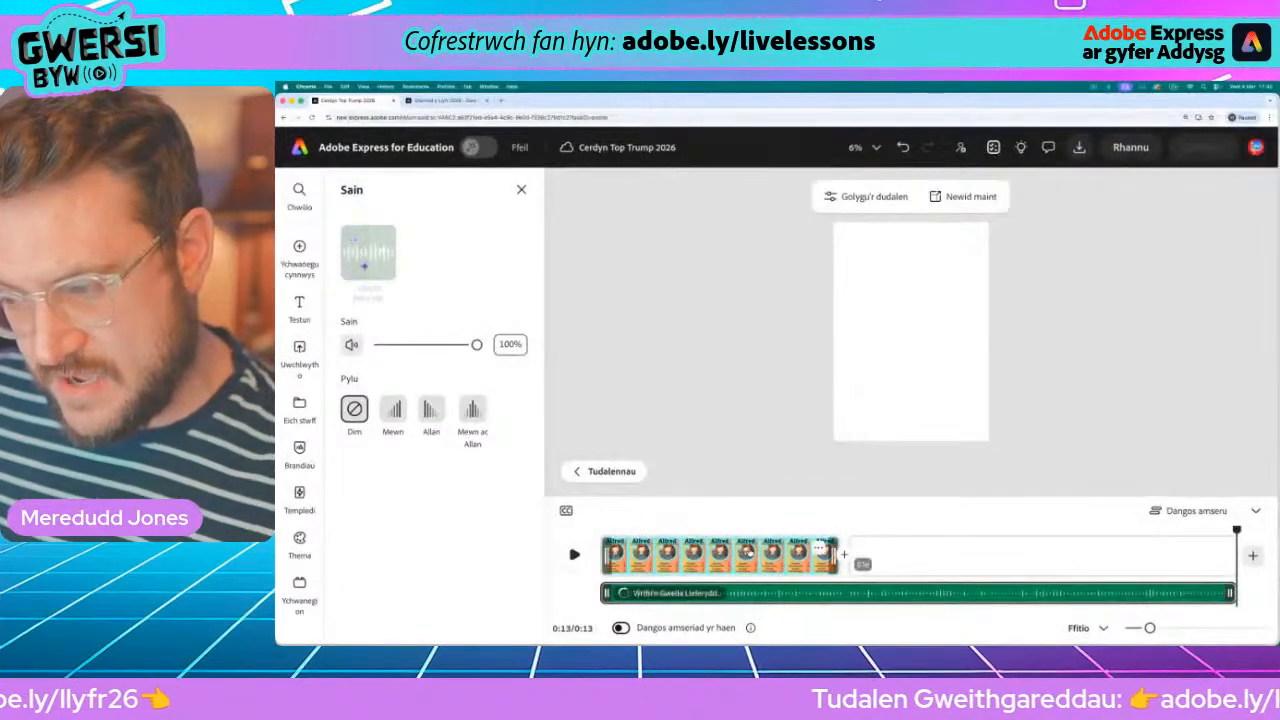
- Play the recorded voiceover from the start of the timeline
click(755, 530)
drag(718, 549, 417, 549)
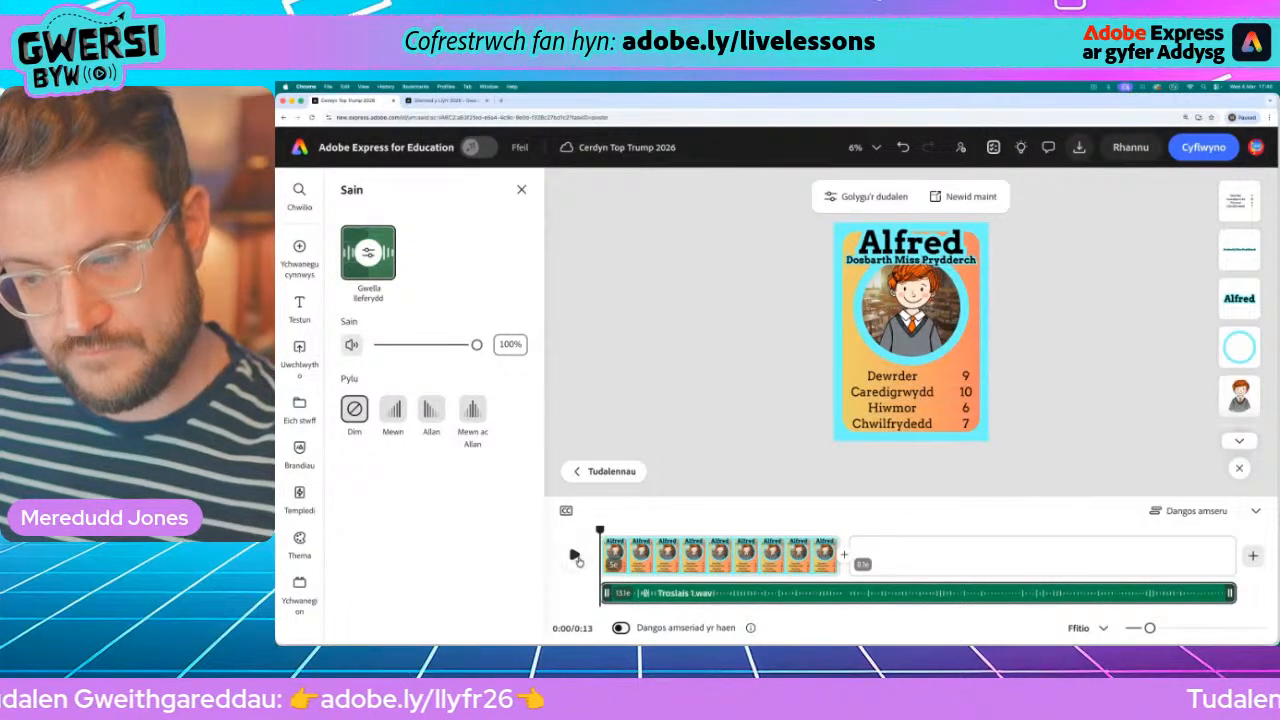
click(575, 556)
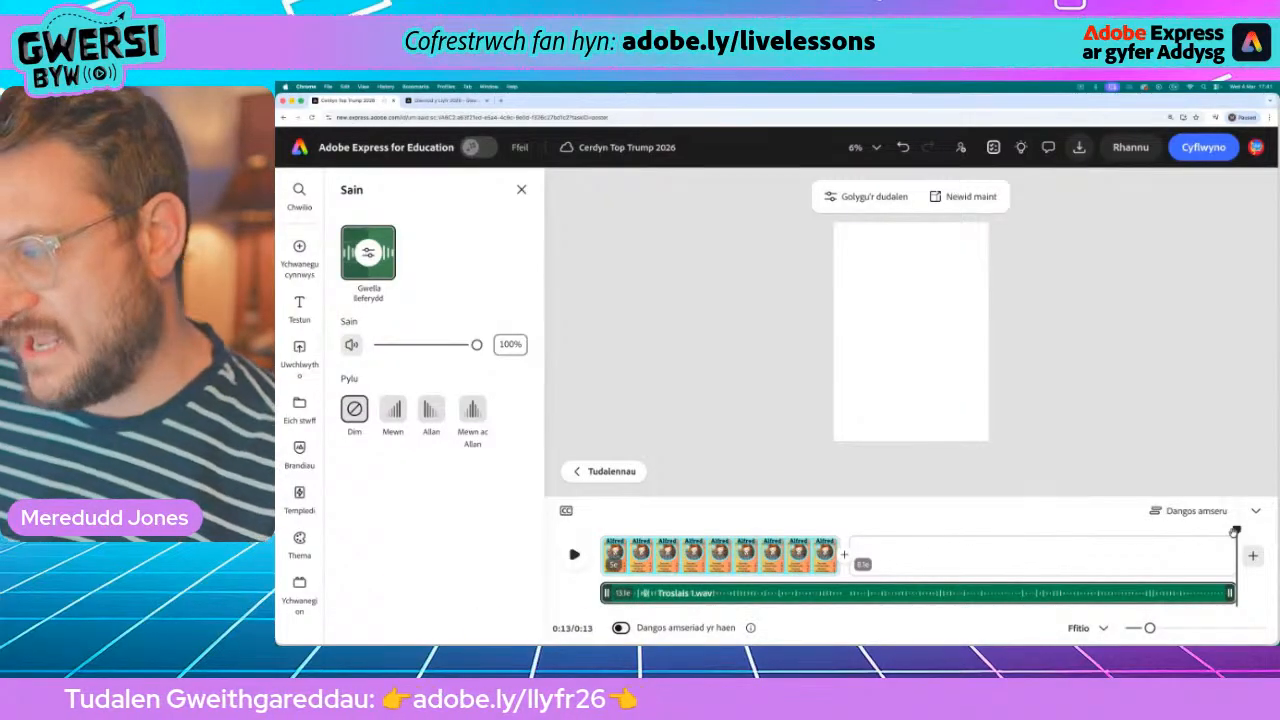
- Extend the card scene in the timeline to about 13.3 seconds so that it covers the whole voiceover
drag(1221, 531, 752, 531)
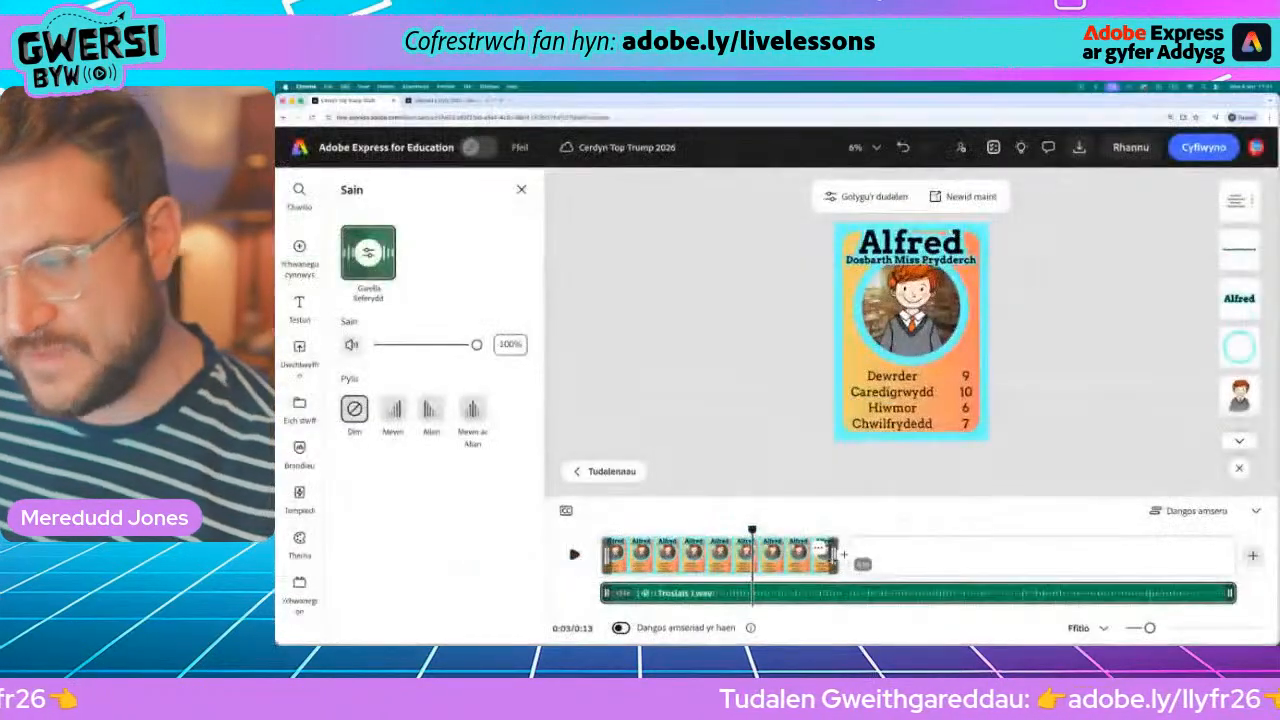
drag(833, 556, 1250, 566)
drag(1160, 530, 1160, 558)
scroll(1156, 562, right, 2)
scroll(1156, 562, right, 3)
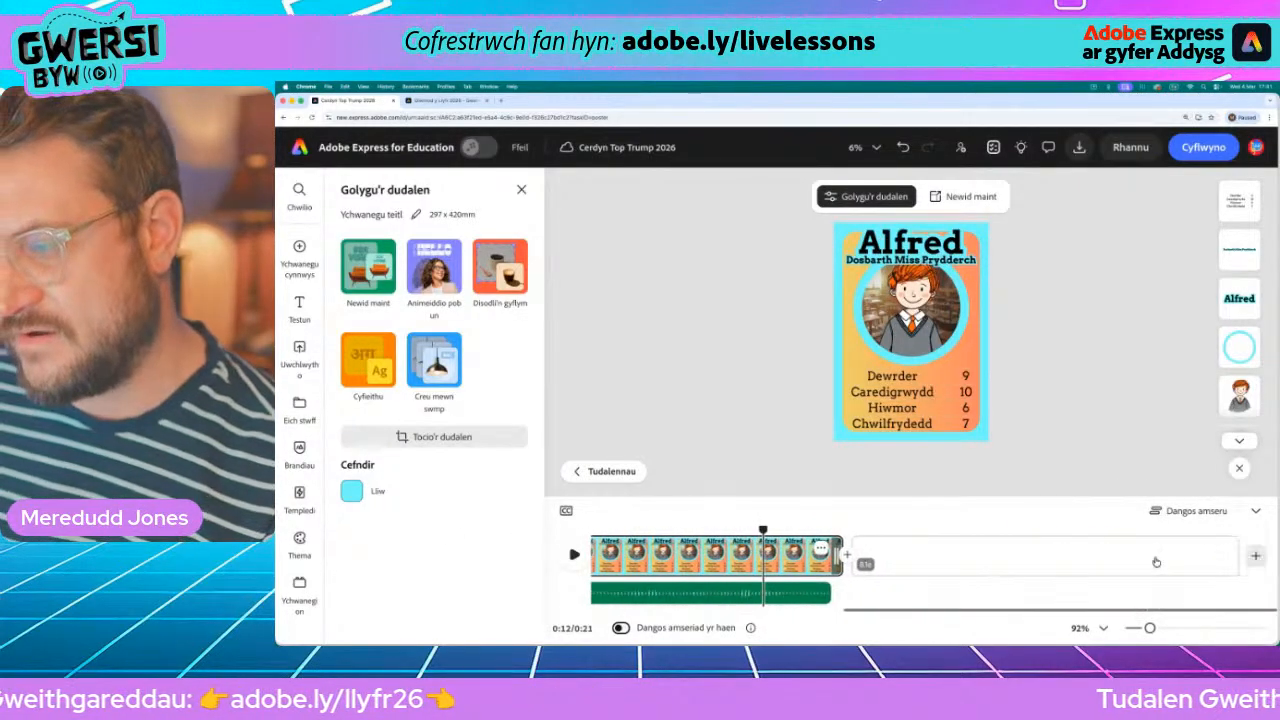
- Delete the blank scene that follows the card scene in the timeline
click(920, 563)
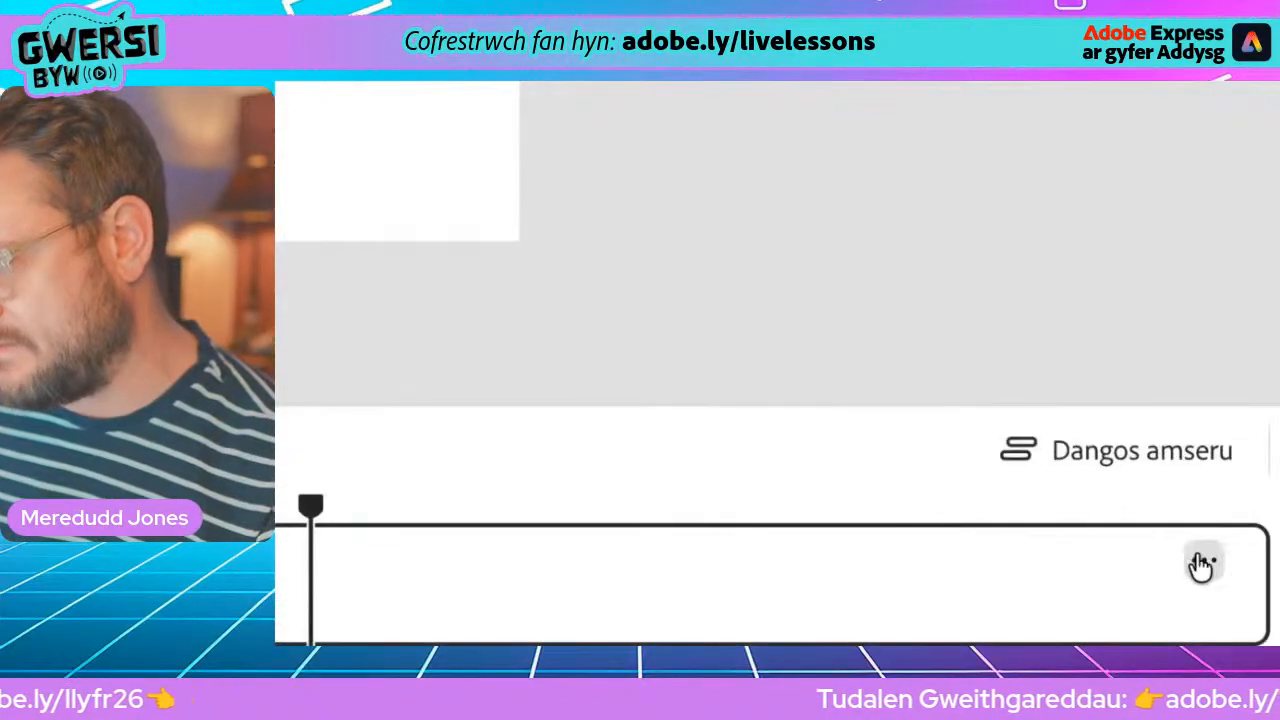
click(1217, 548)
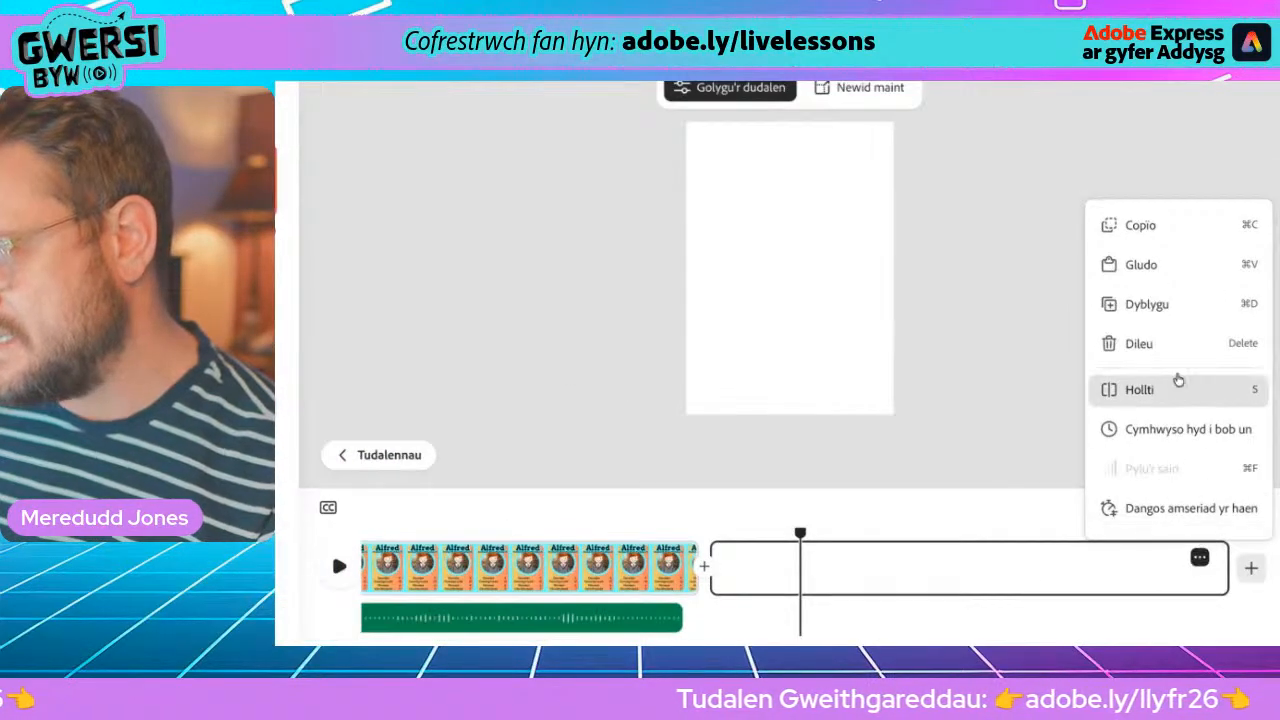
click(1122, 284)
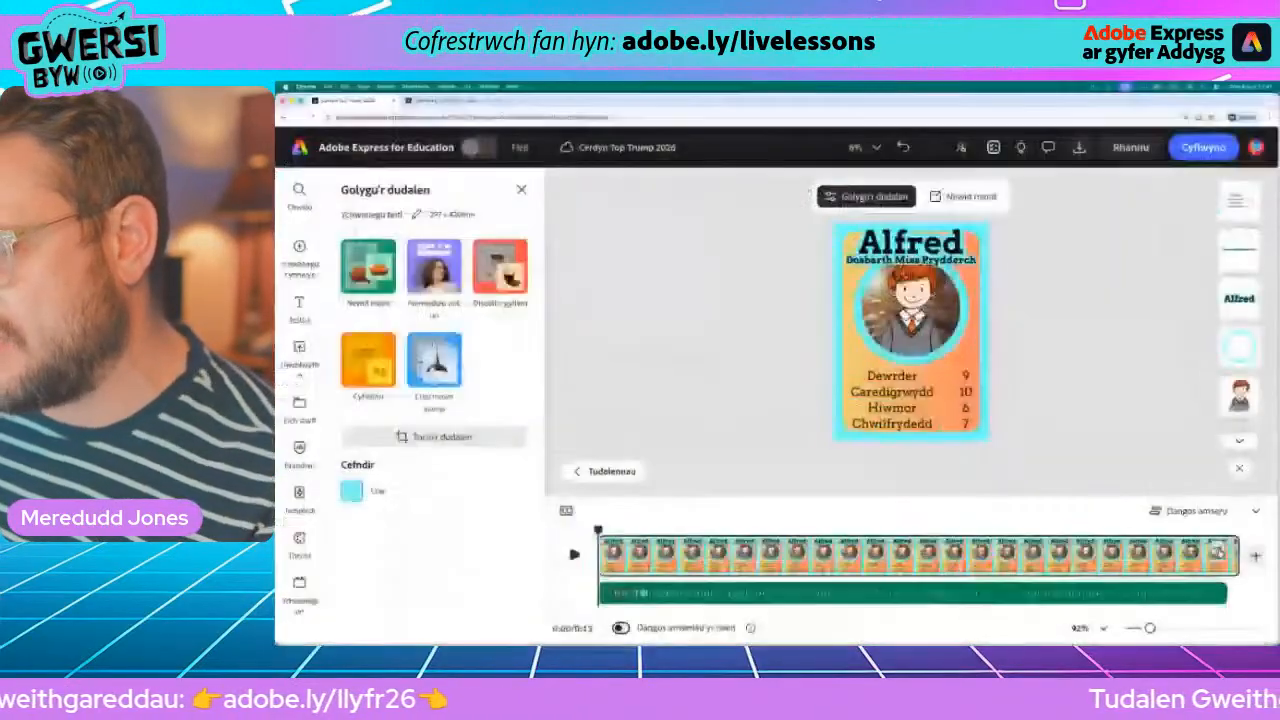
- Duplicate the card scene so that a second copy follows it in the timeline
click(1020, 362)
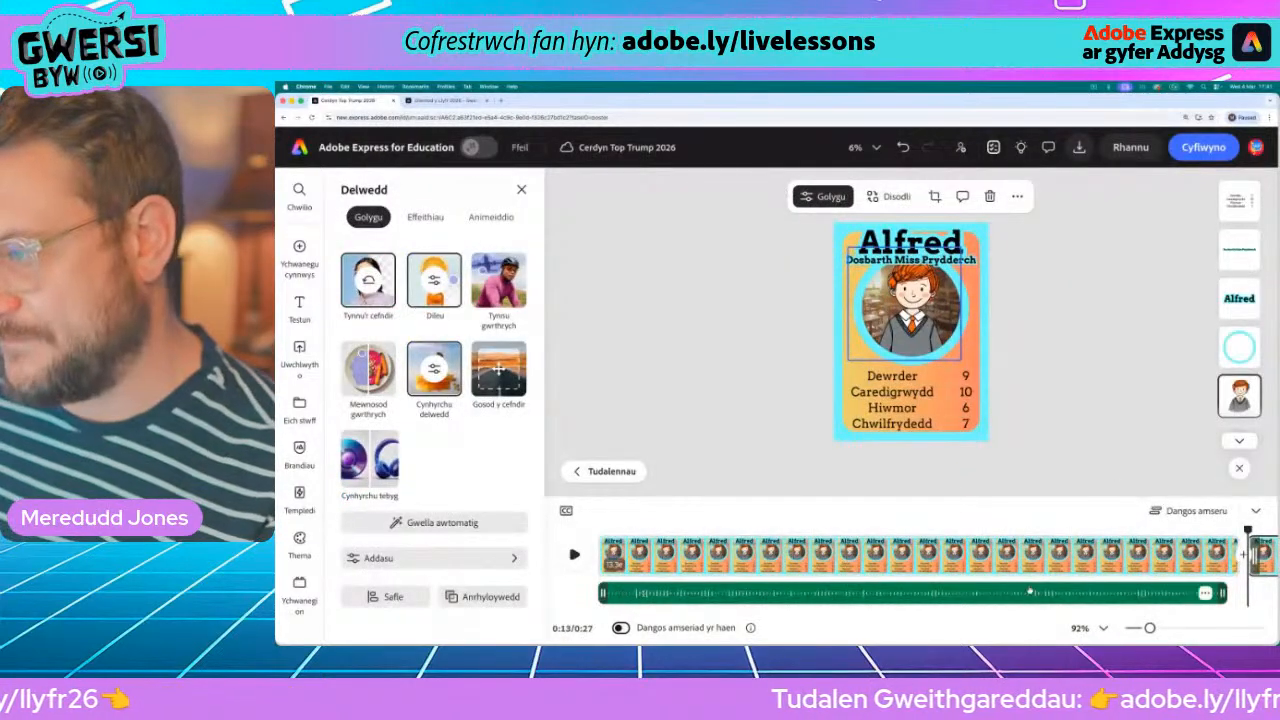
scroll(1004, 591, right, 4)
scroll(1004, 591, right, 2)
scroll(1004, 591, left, 2)
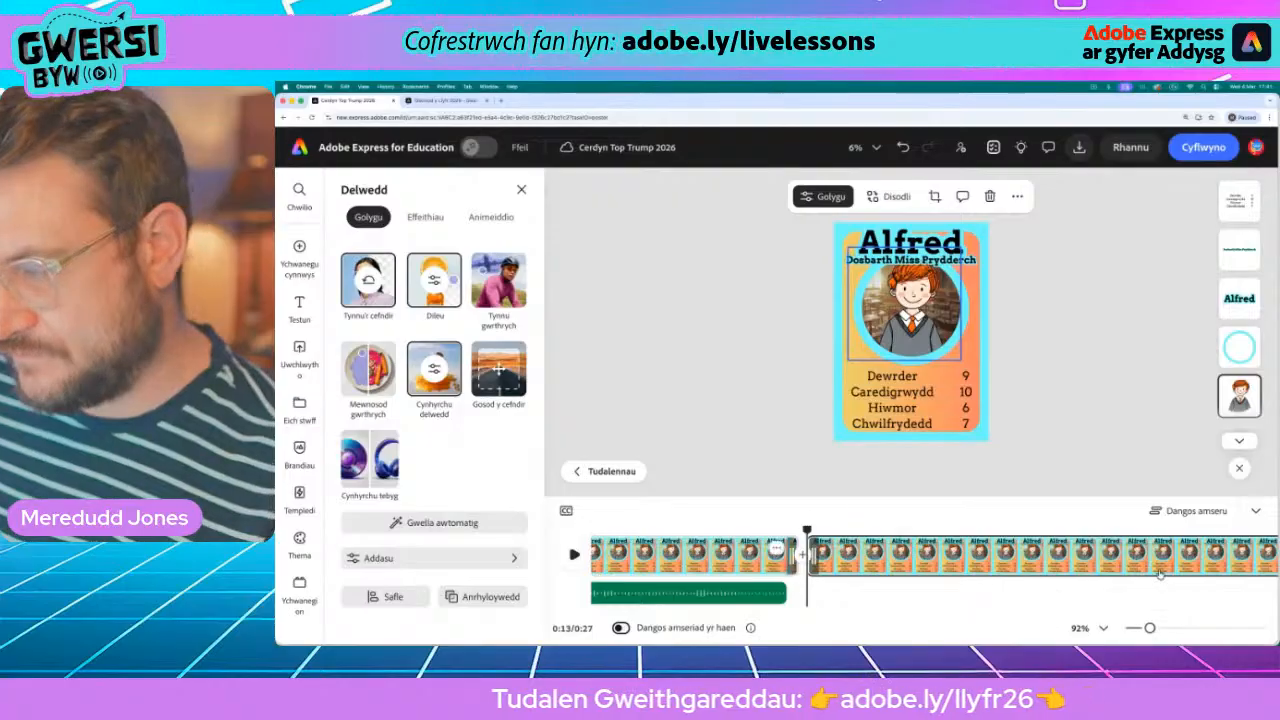
scroll(1160, 574, right, 2)
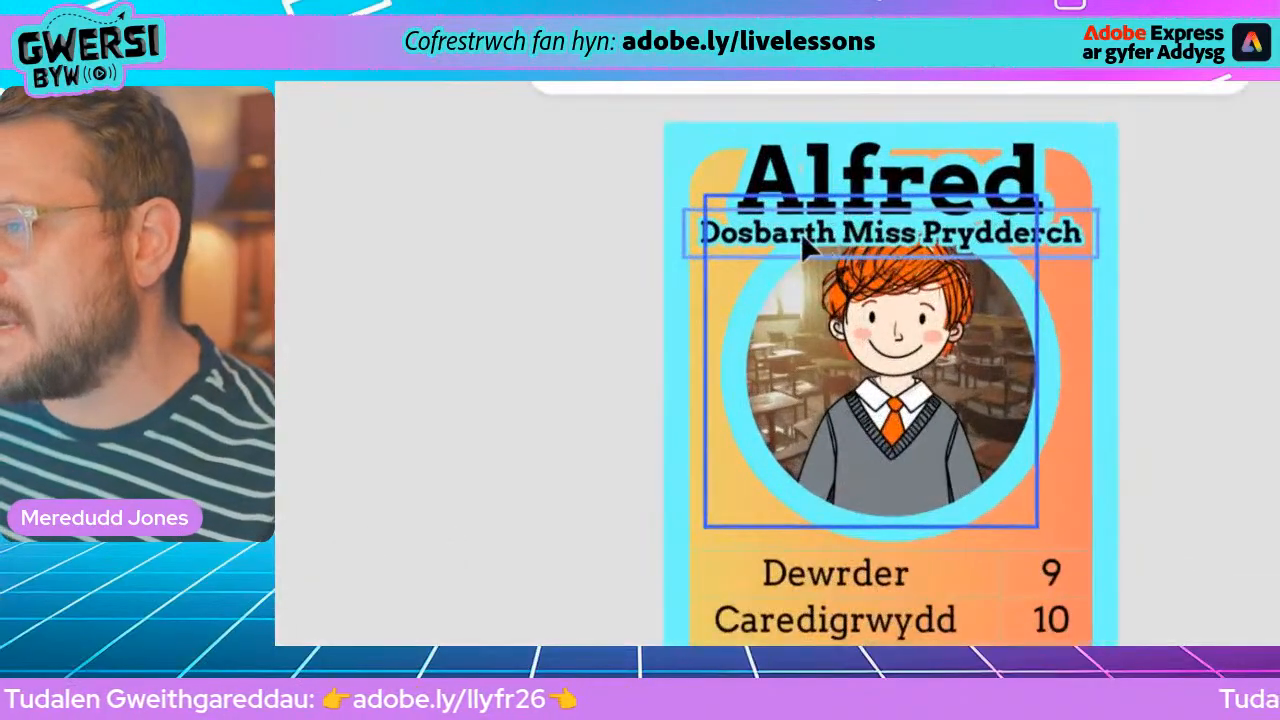
- Delete the class subtitle and the trait score table from the card in the second scene
click(824, 224)
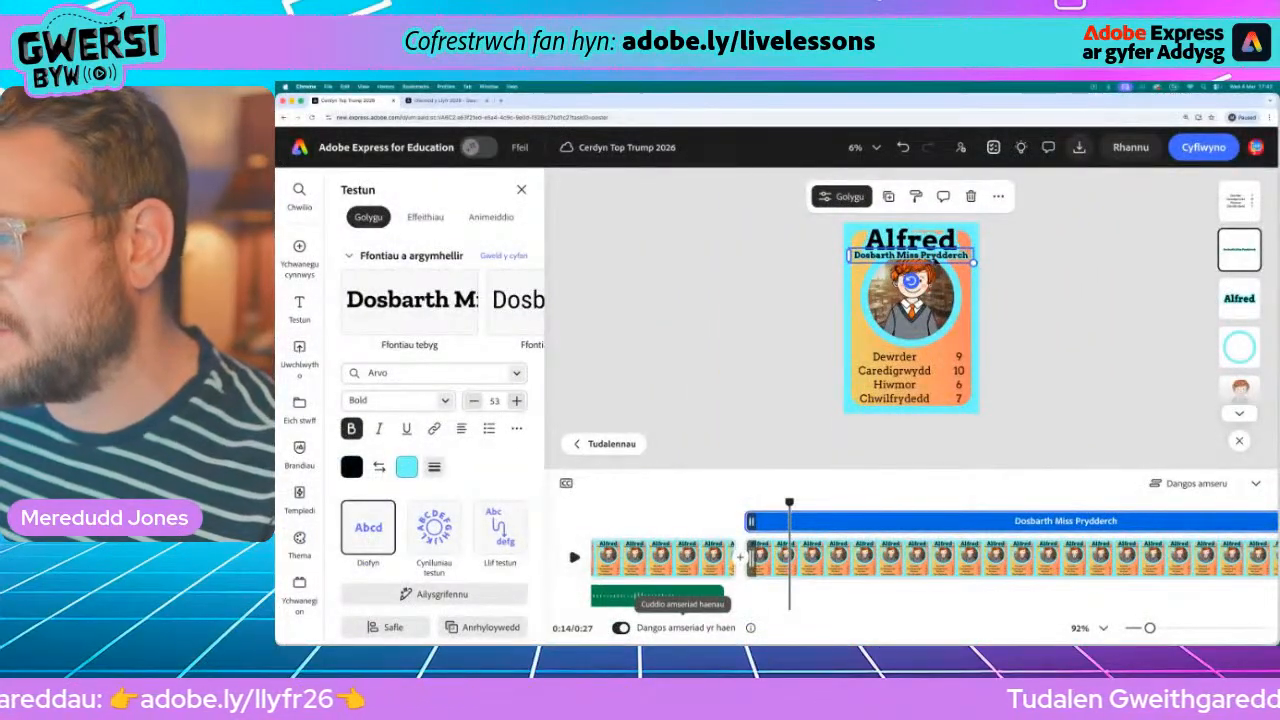
scroll(912, 258, up, 2)
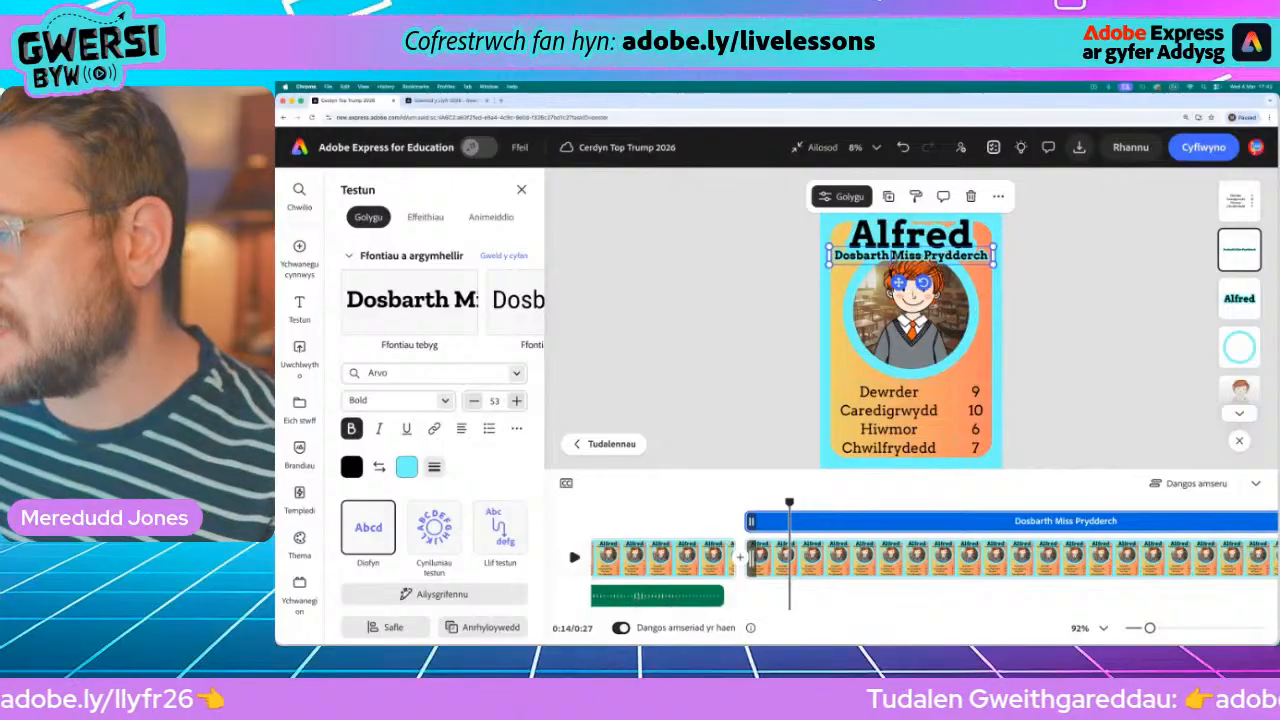
key(Delete)
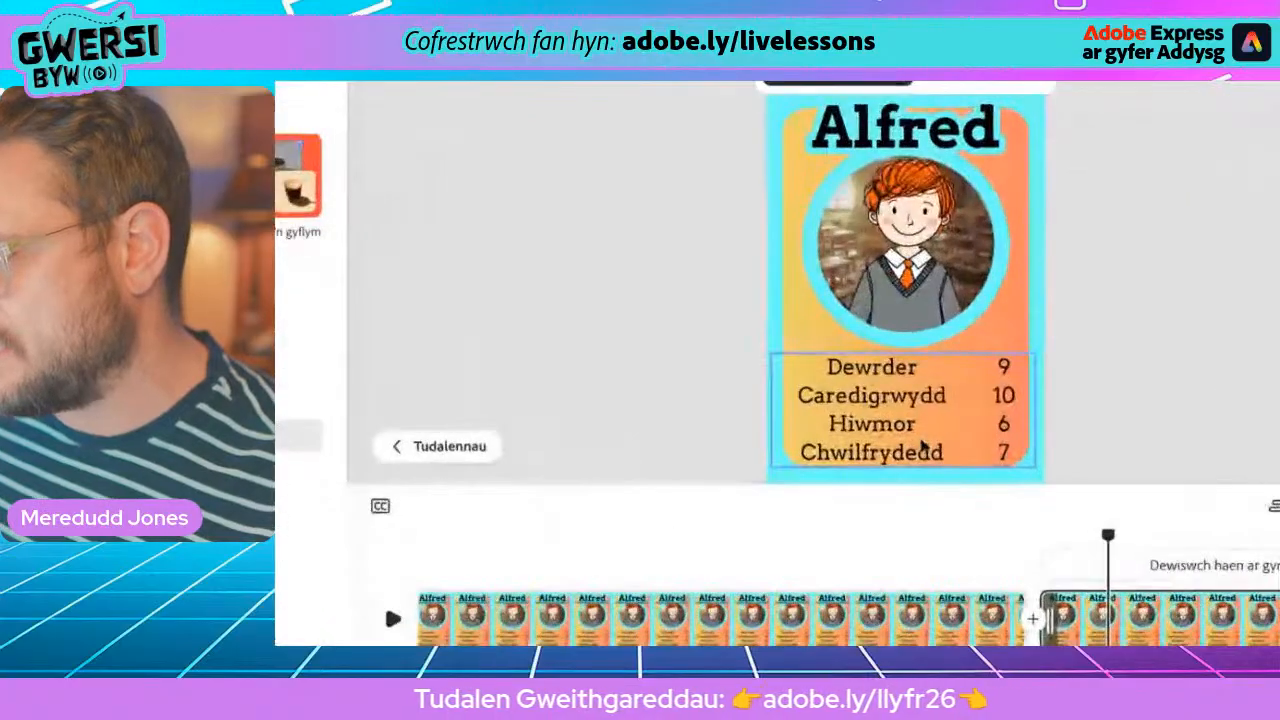
double_click(921, 430)
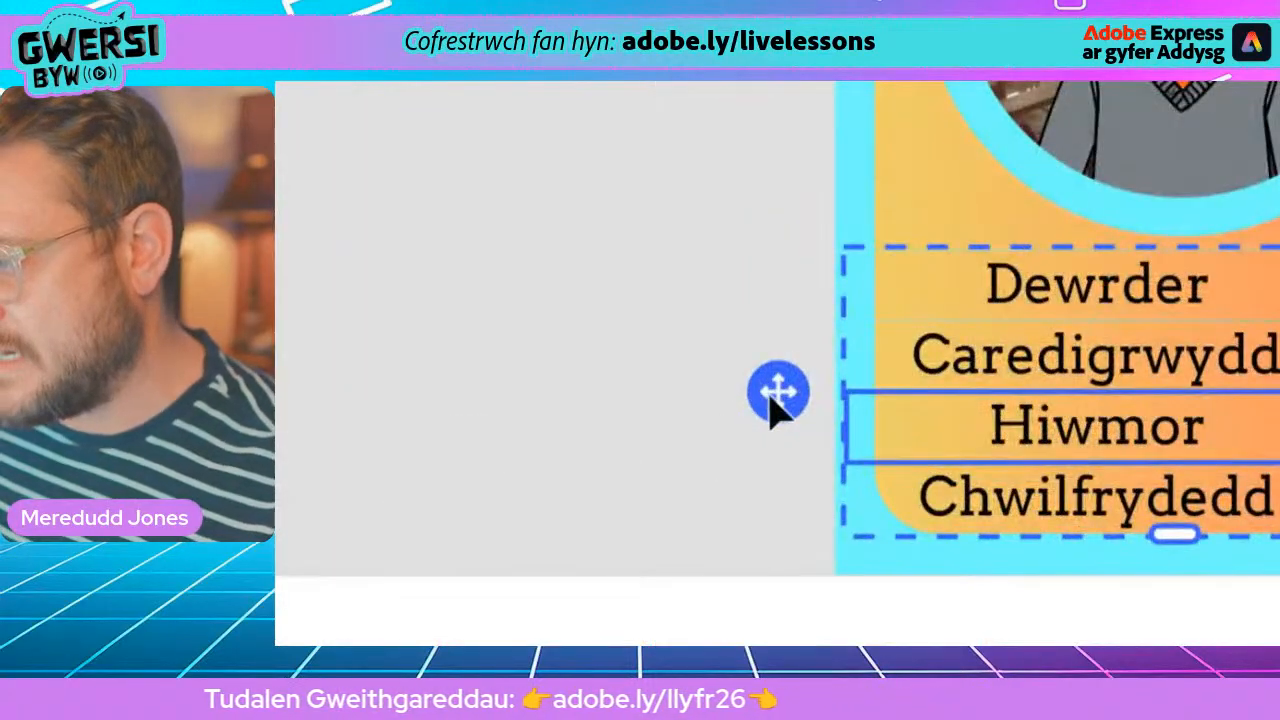
click(743, 409)
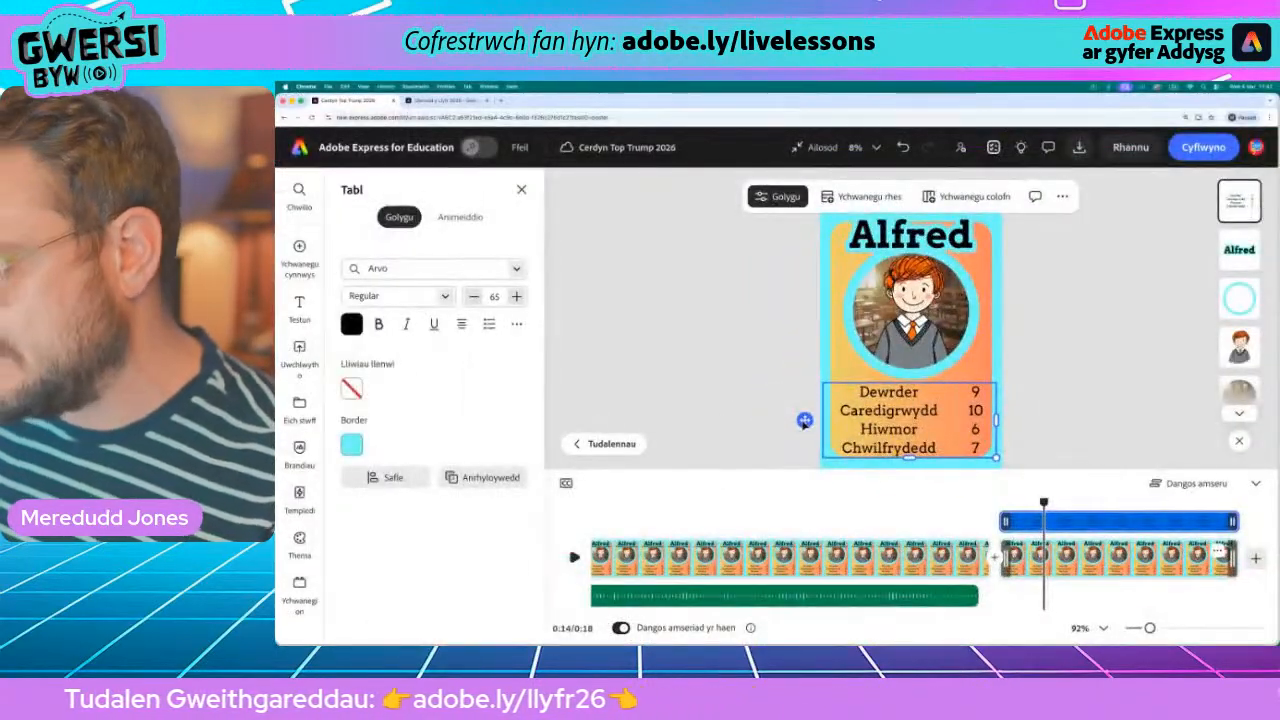
key(Delete)
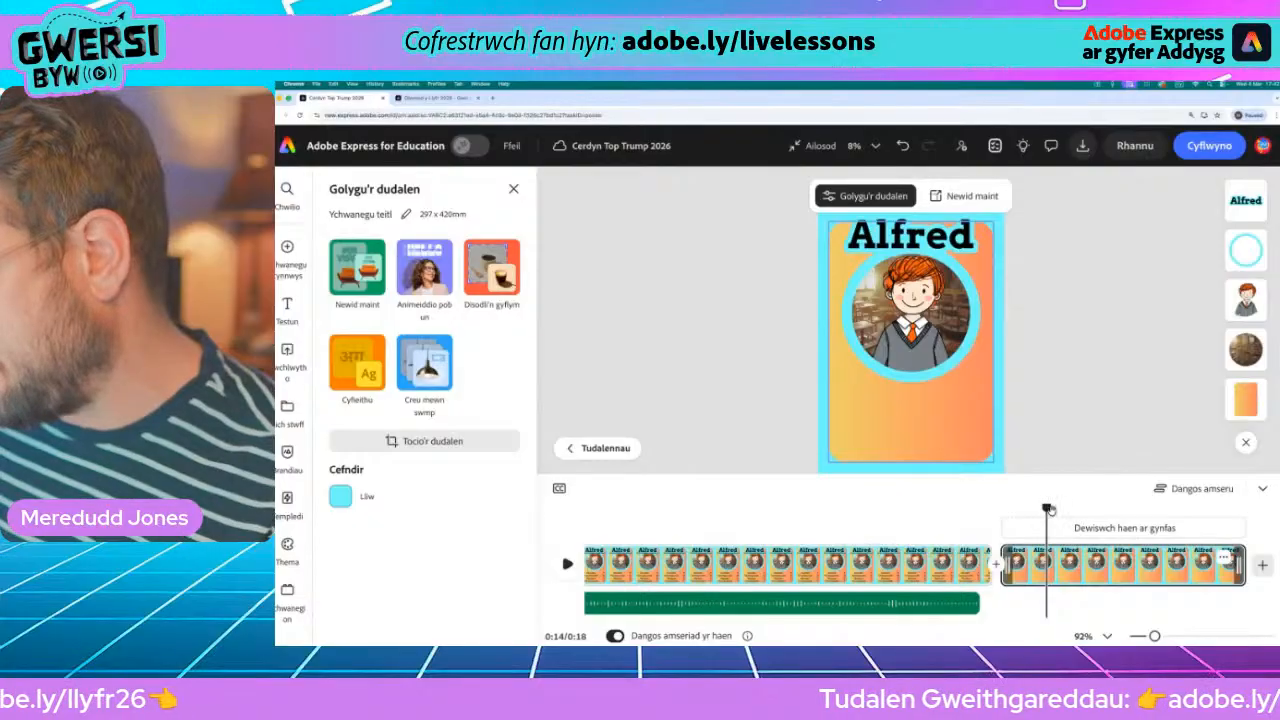
- Replace the second scene's name title with "Dewrder" and resize and reposition it to fit on one line across the card
drag(1046, 509, 1078, 565)
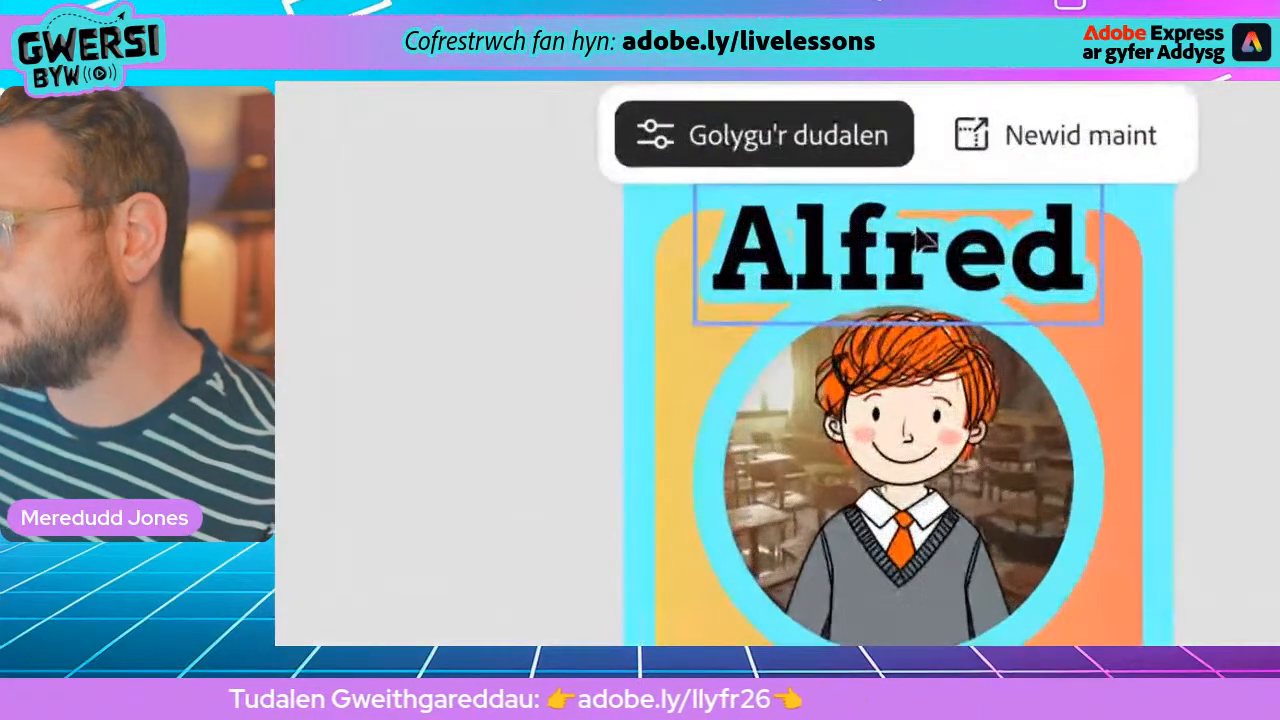
double_click(912, 232)
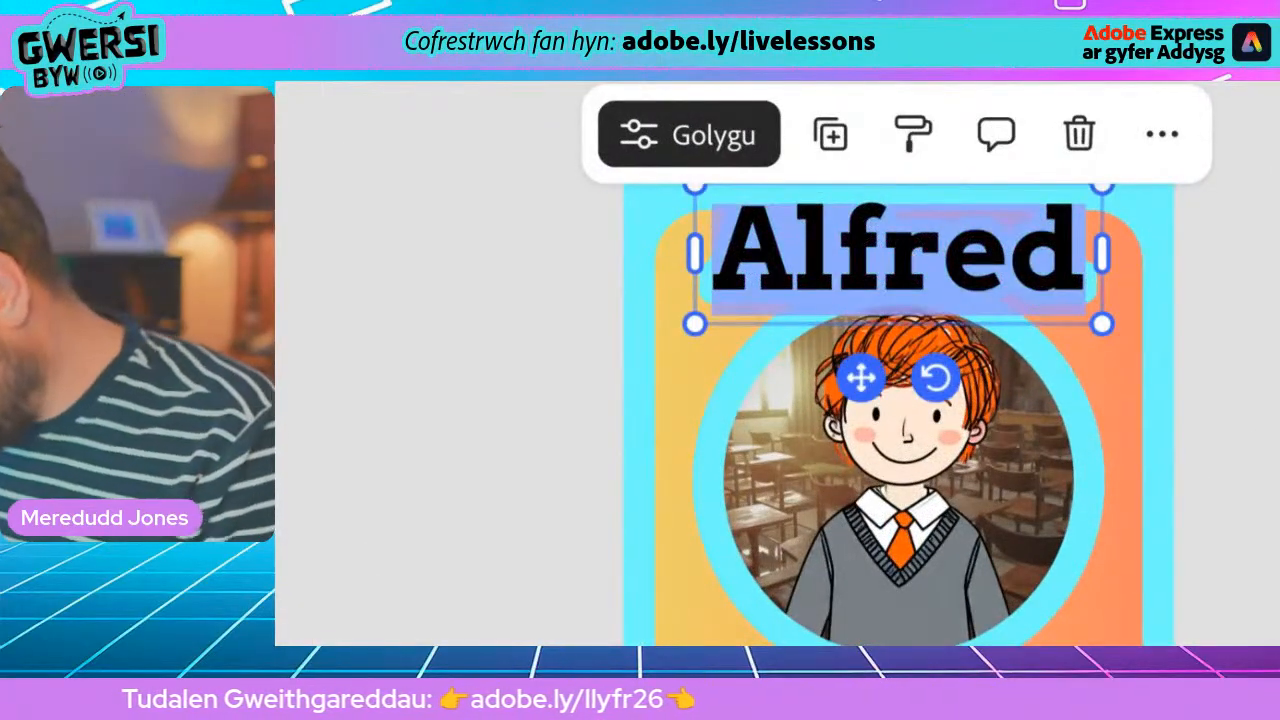
text(Dewrder)
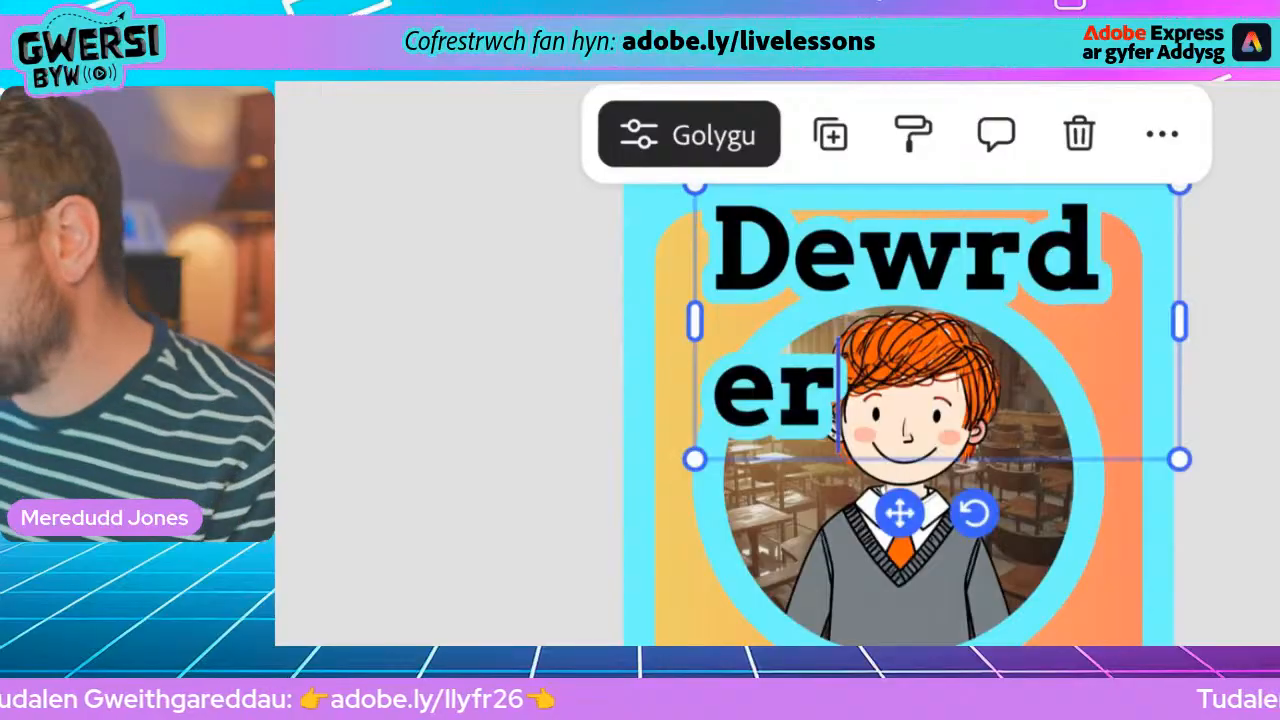
drag(1191, 454, 1069, 386)
drag(1074, 289, 1122, 295)
drag(697, 296, 676, 298)
drag(866, 356, 869, 365)
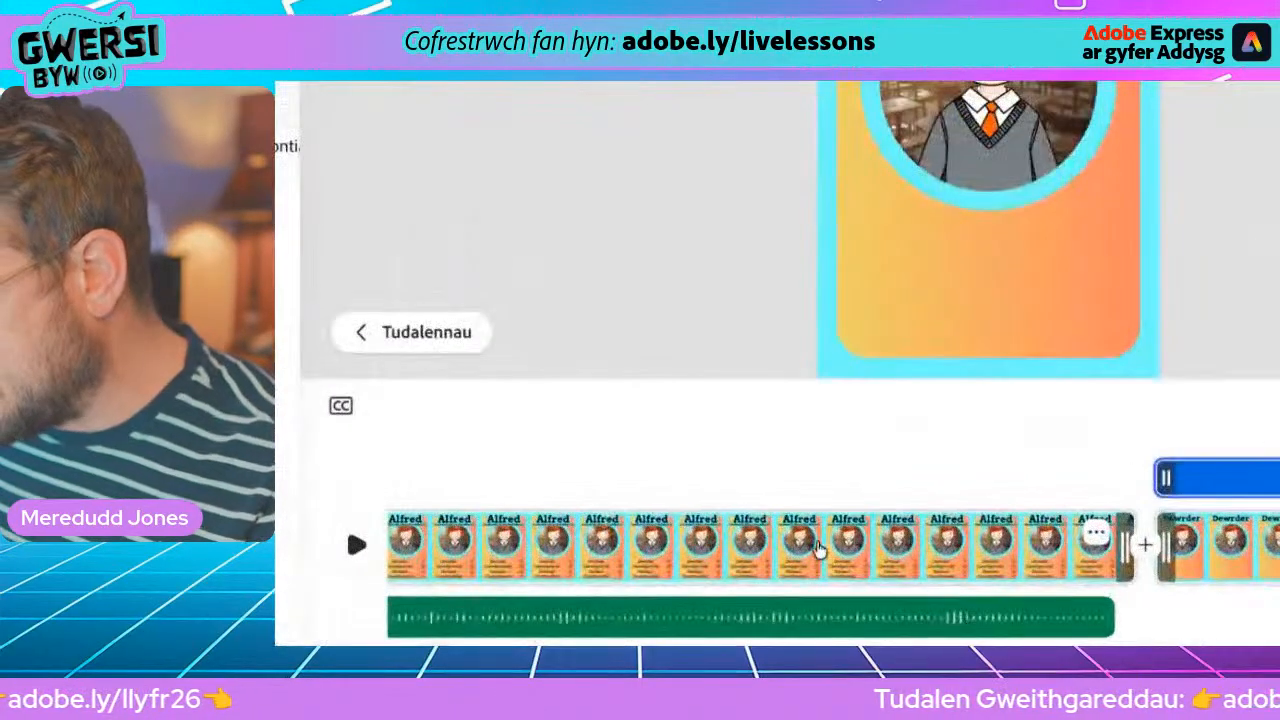
- Add a large "9" below the portrait in the second scene, using a duplicate of its "Dewrder" title
click(823, 575)
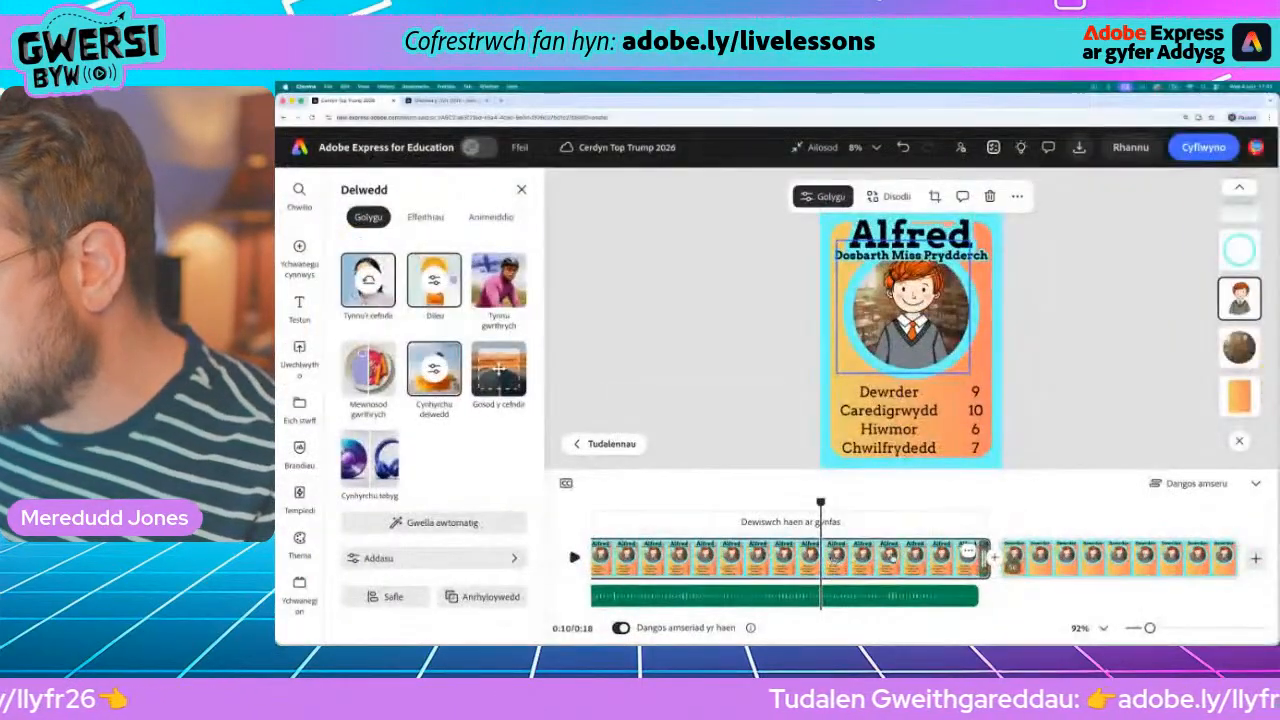
click(1090, 560)
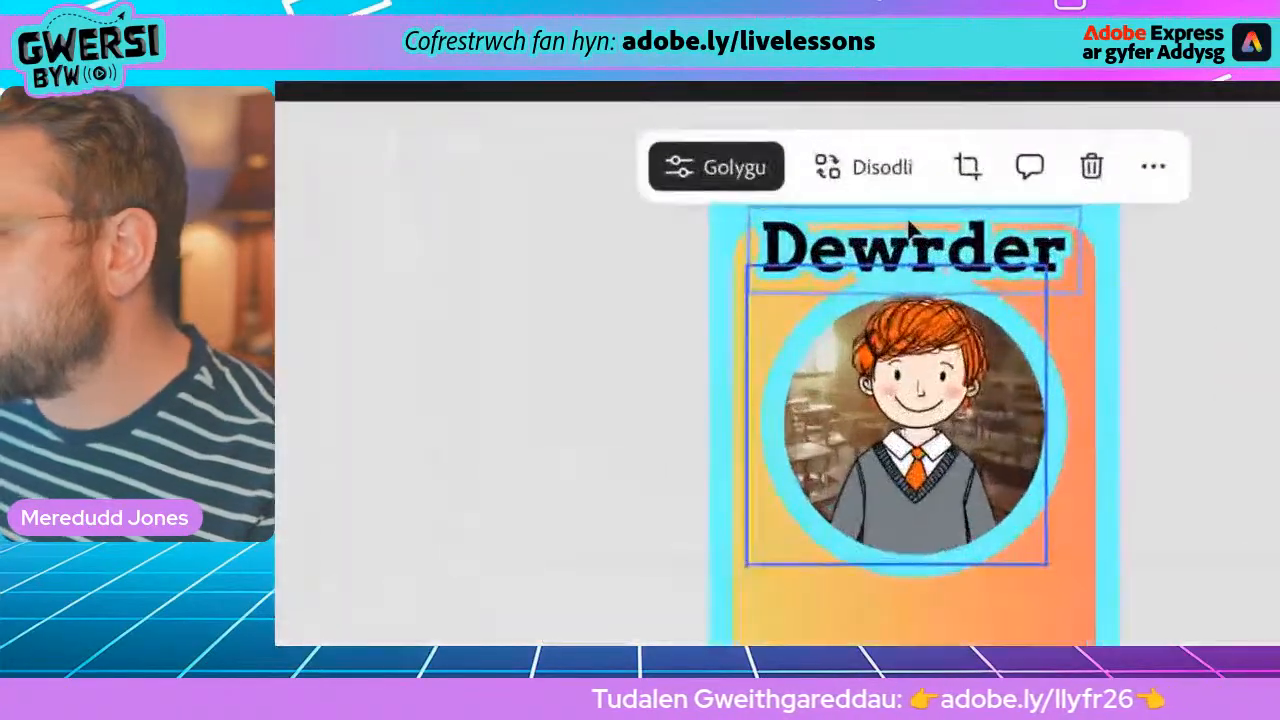
click(892, 229)
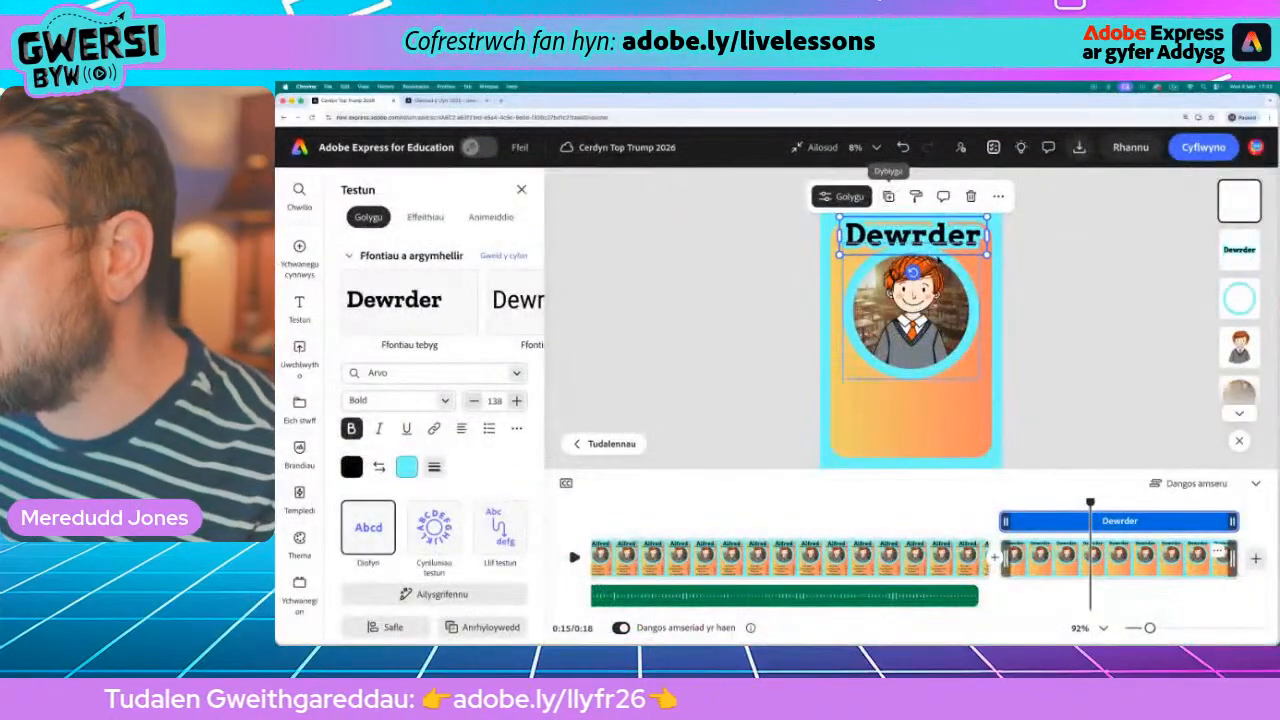
click(888, 197)
drag(912, 236, 918, 427)
double_click(918, 427)
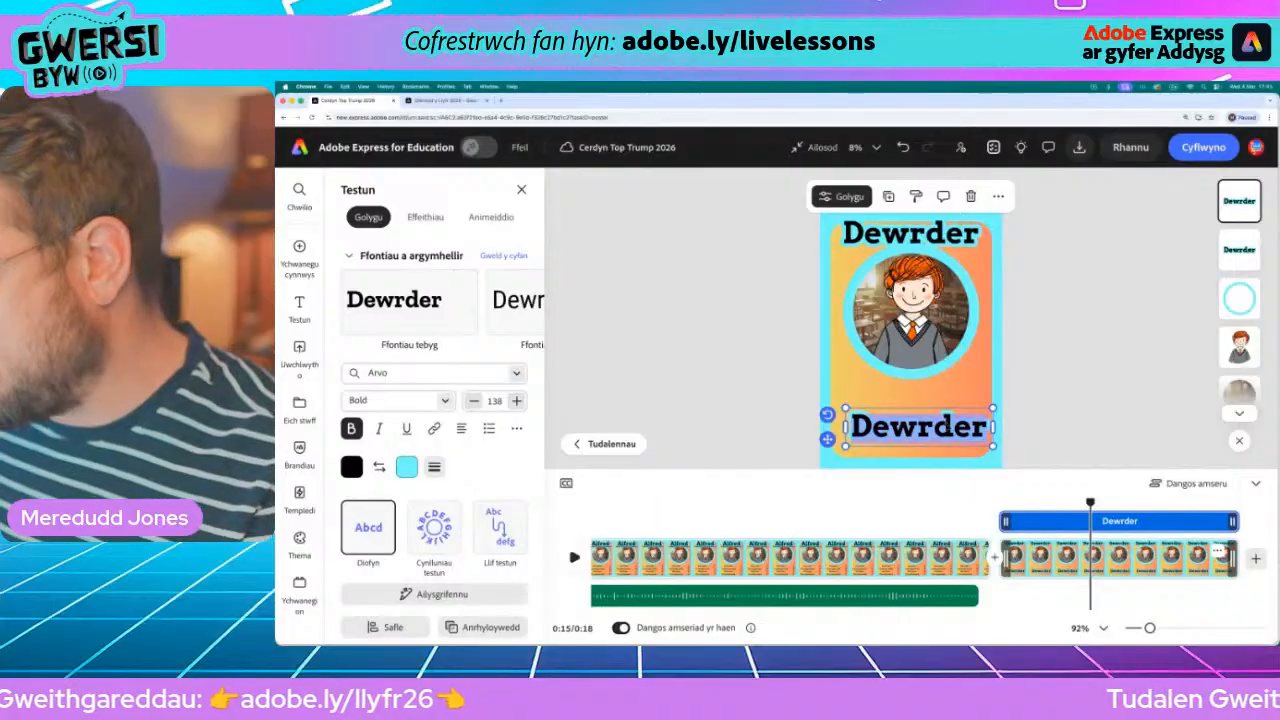
text(9)
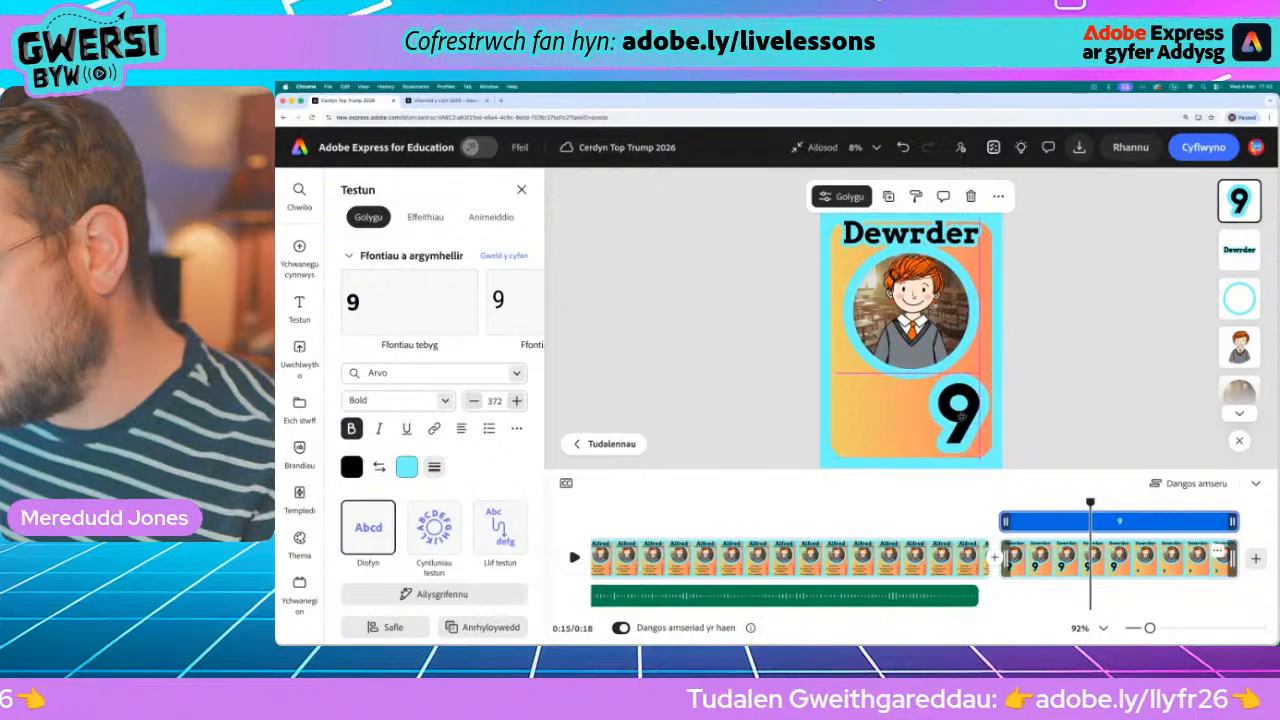
click(955, 412)
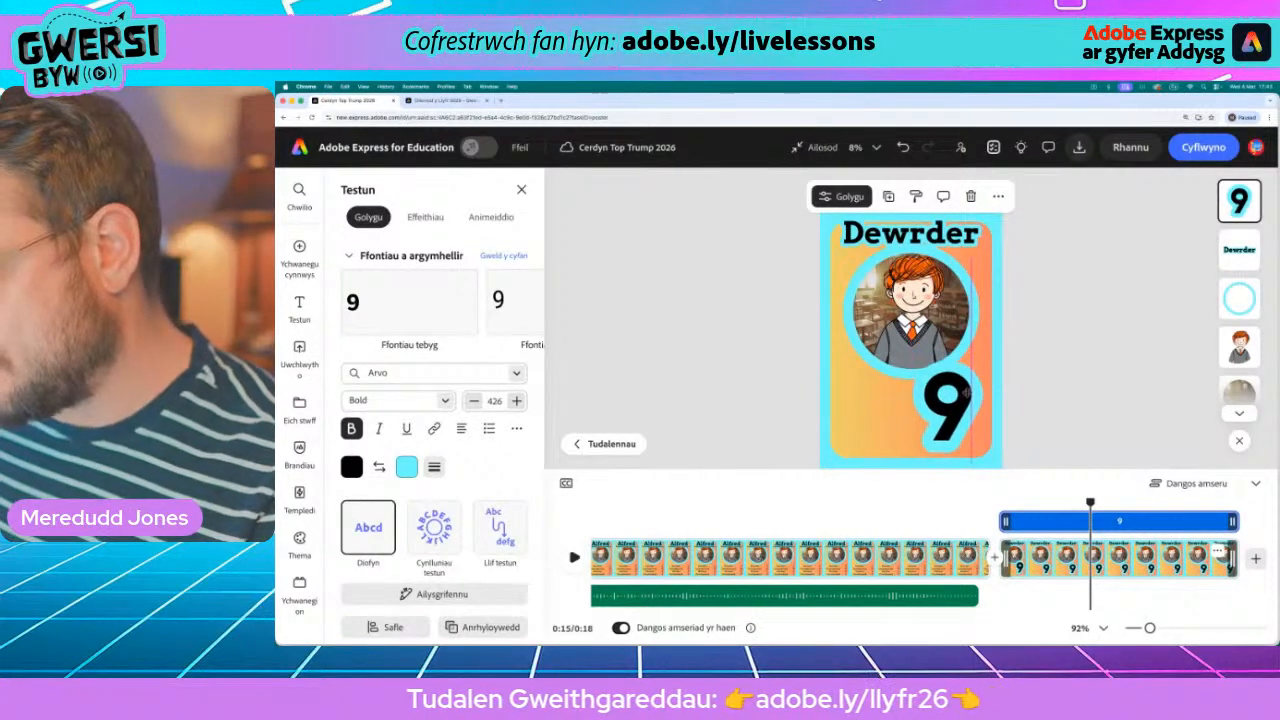
drag(918, 357, 953, 392)
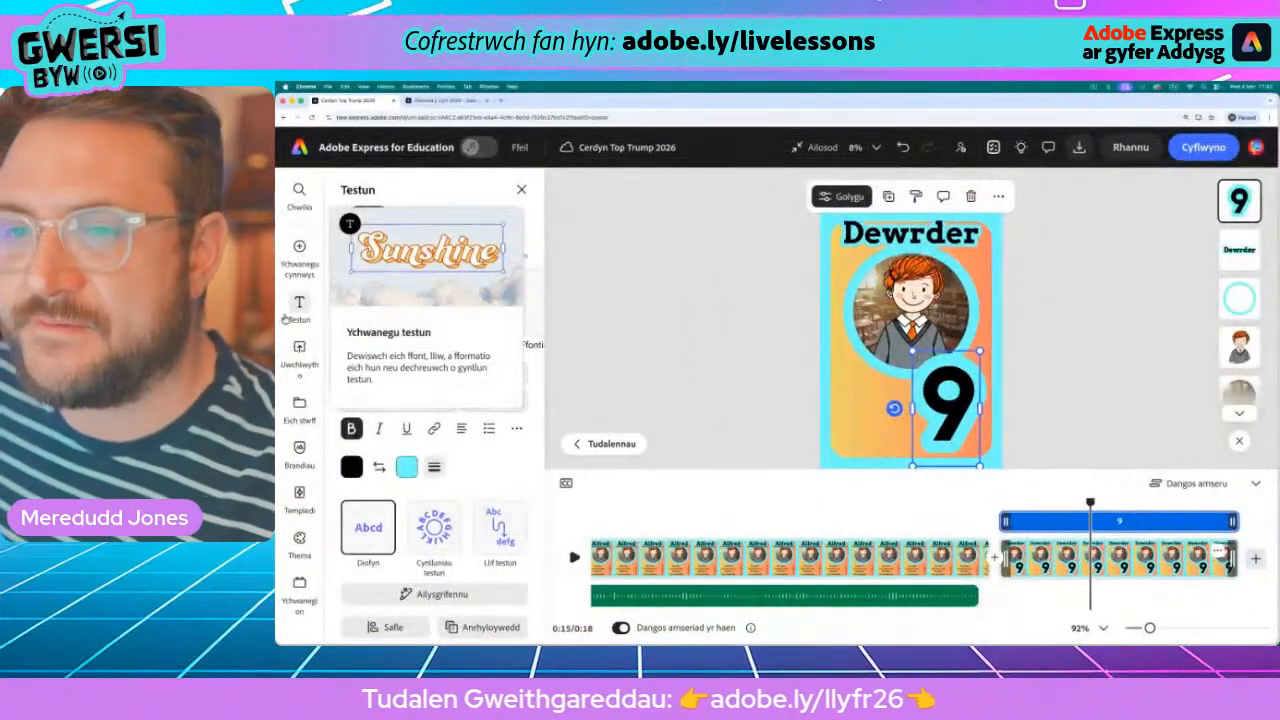
- Search the design assets among the elements for "bravery" and browse the results for a fitting picture
mouse_move(298, 244)
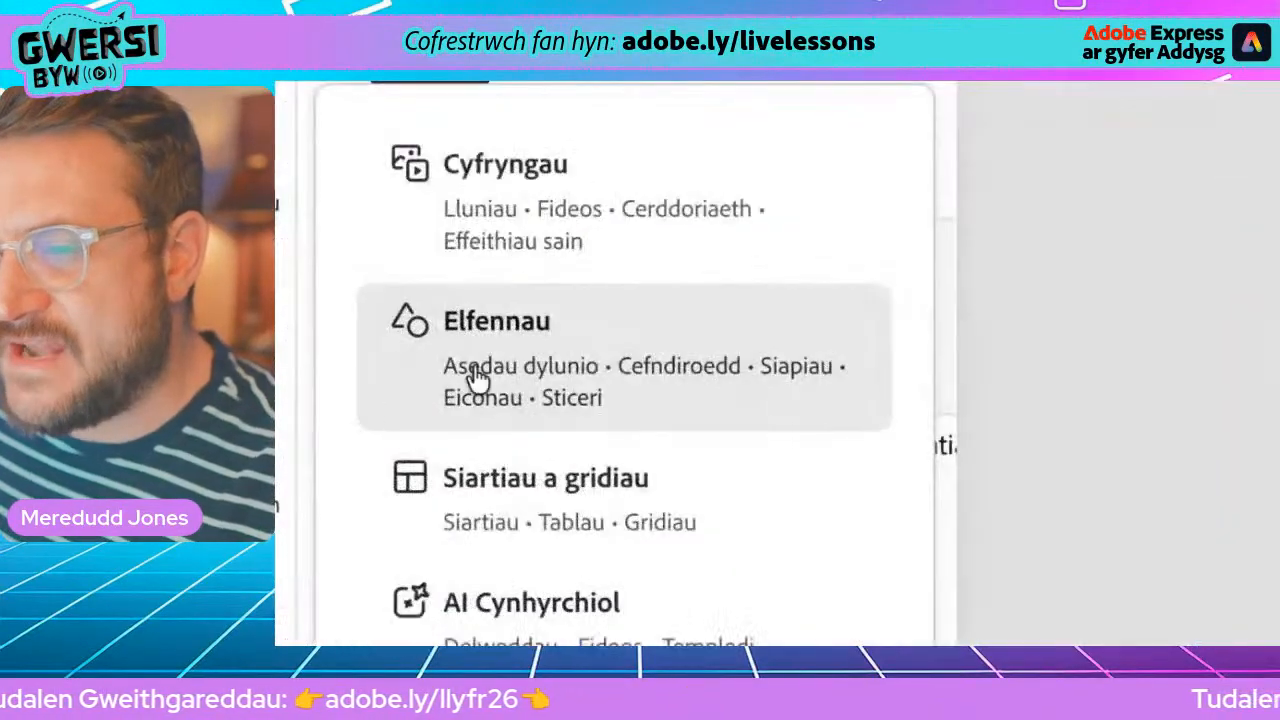
click(415, 384)
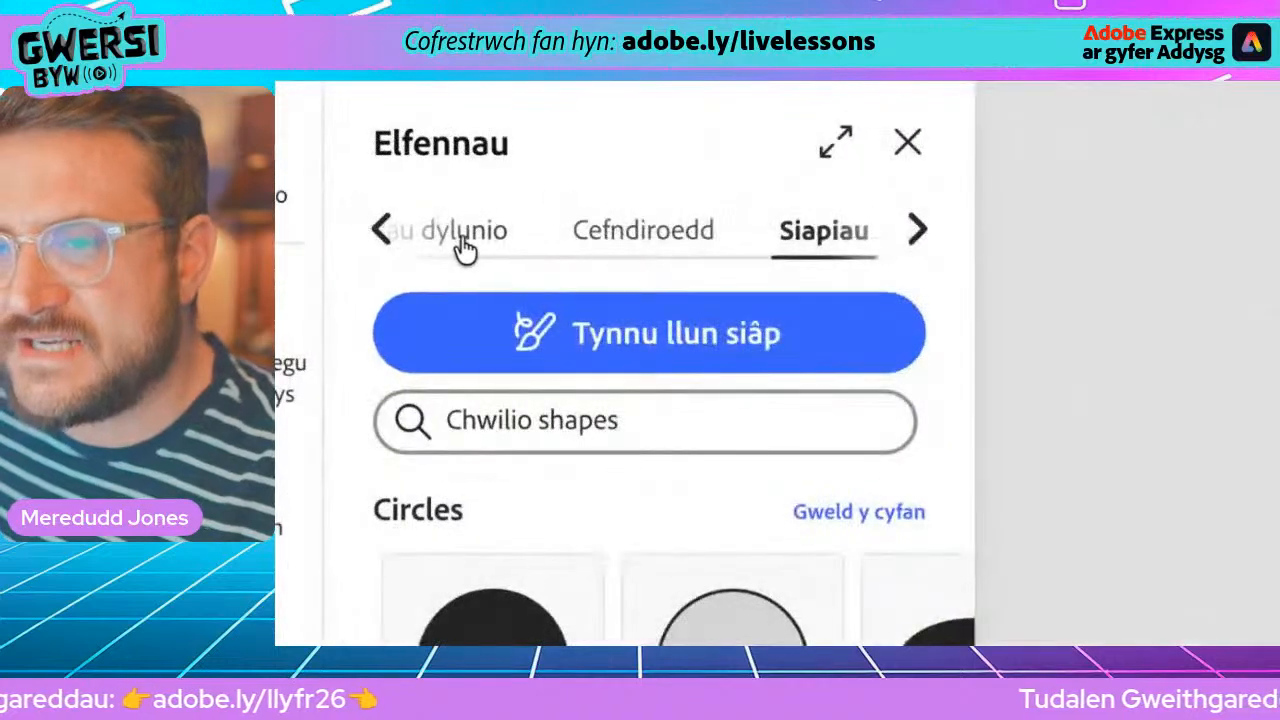
scroll(410, 217, left, 2)
click(645, 243)
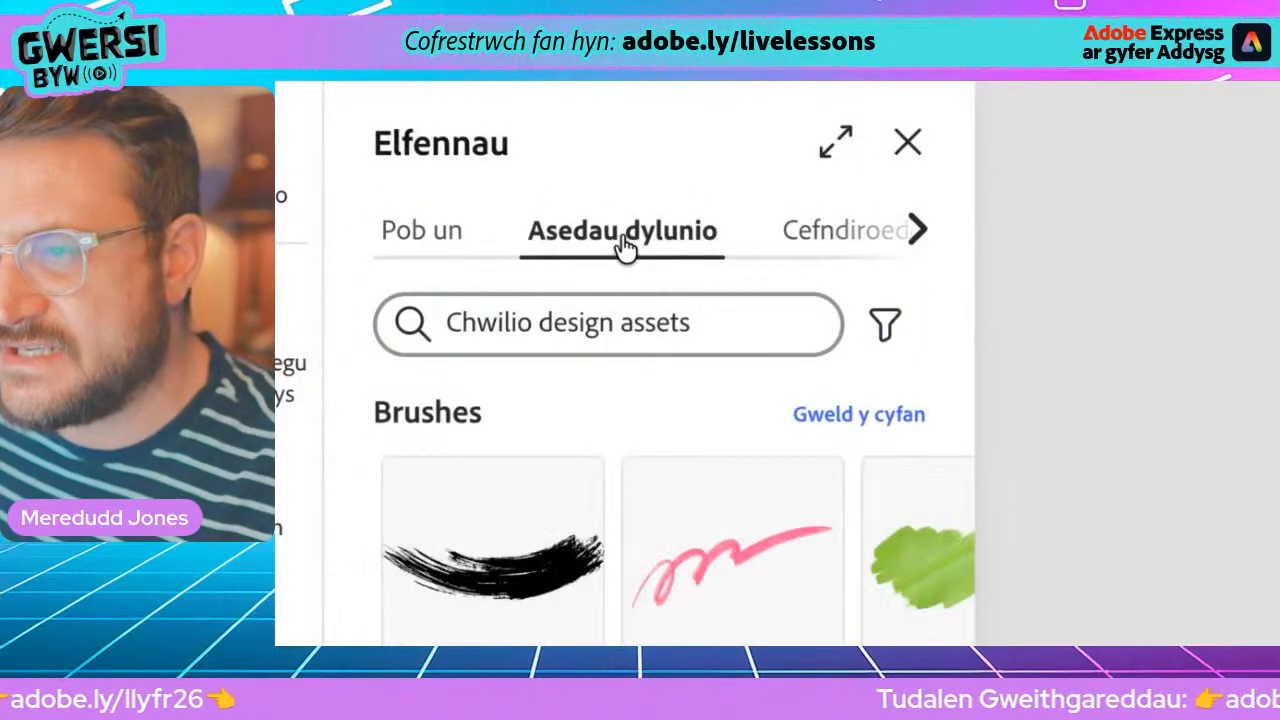
click(566, 320)
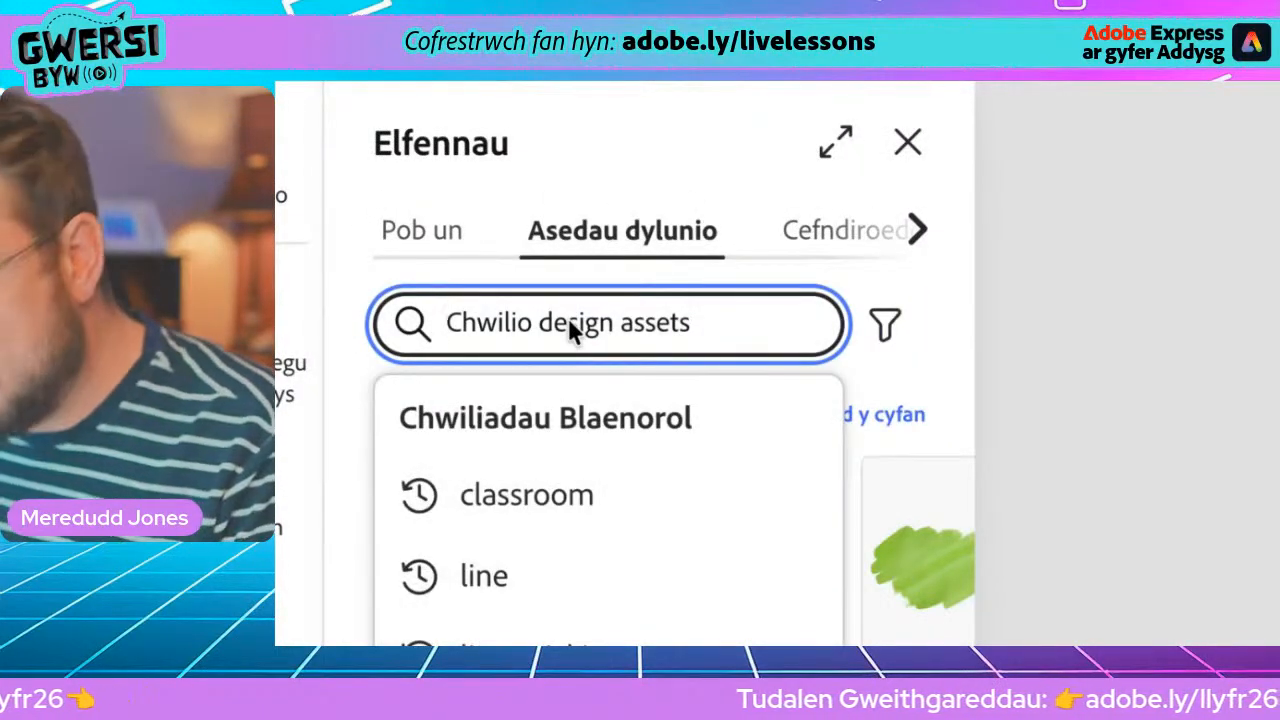
text(brav)
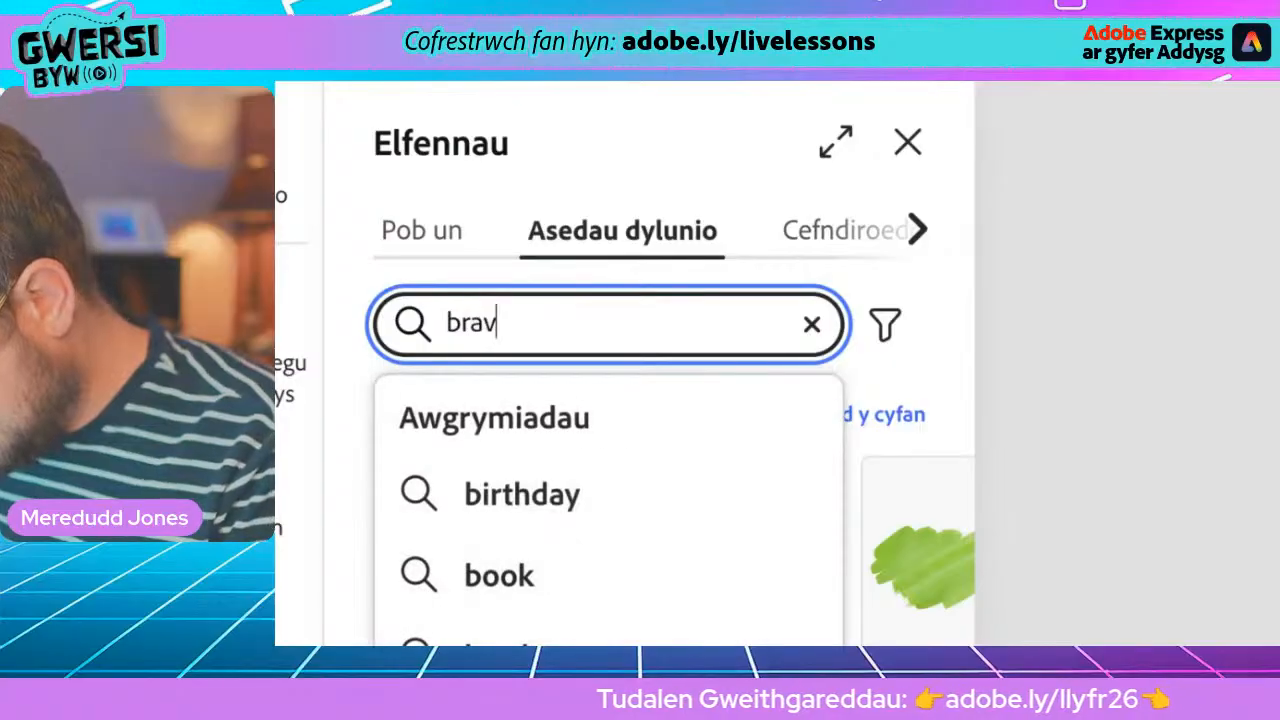
text(ery)
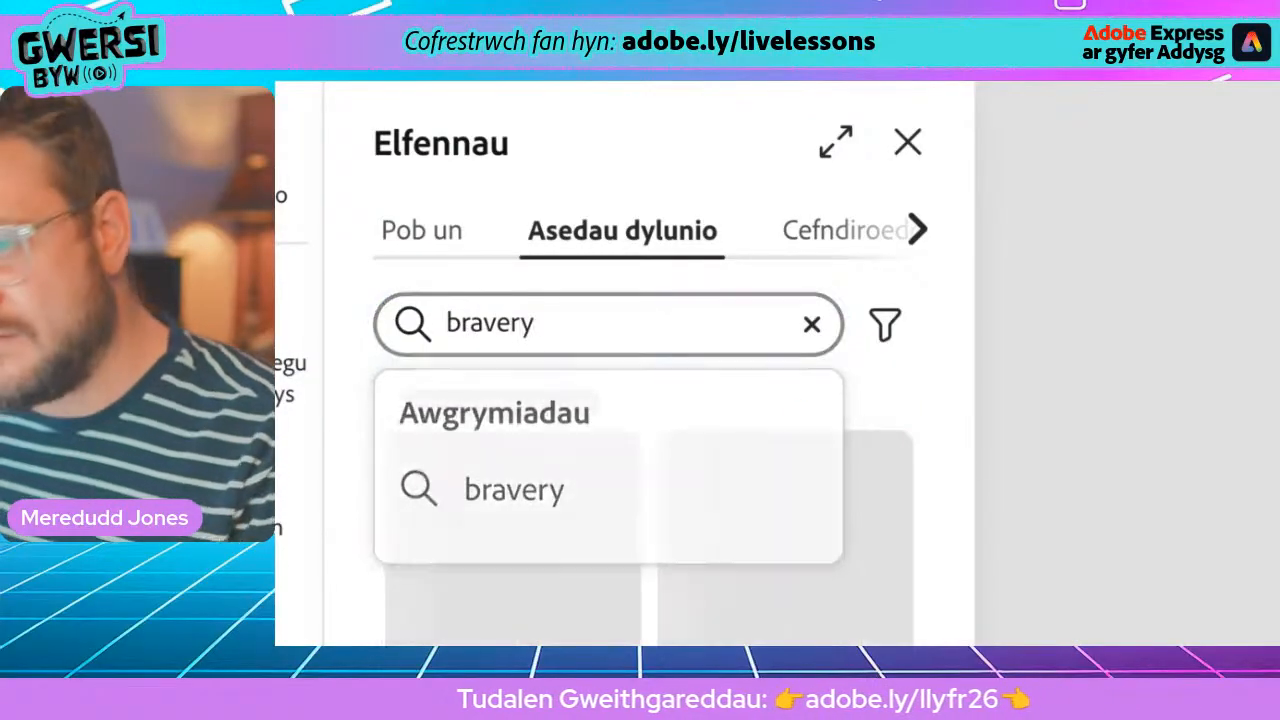
key(Return)
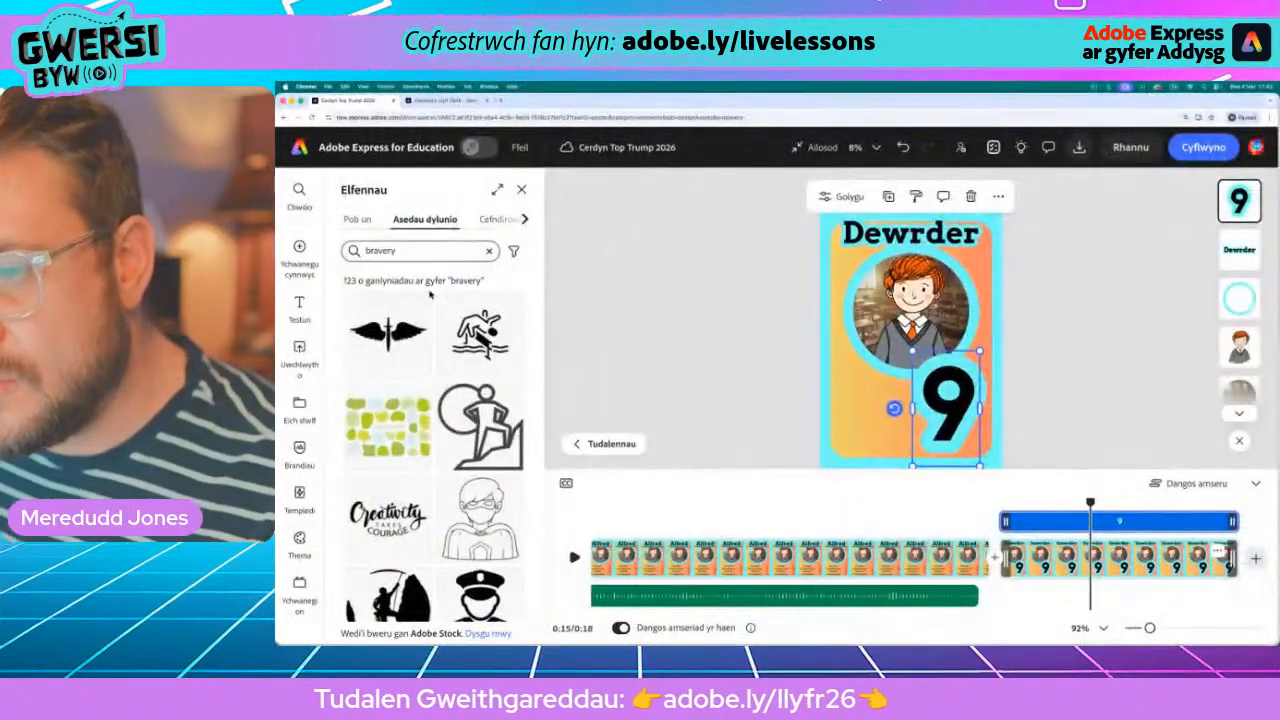
scroll(368, 453, down, 10)
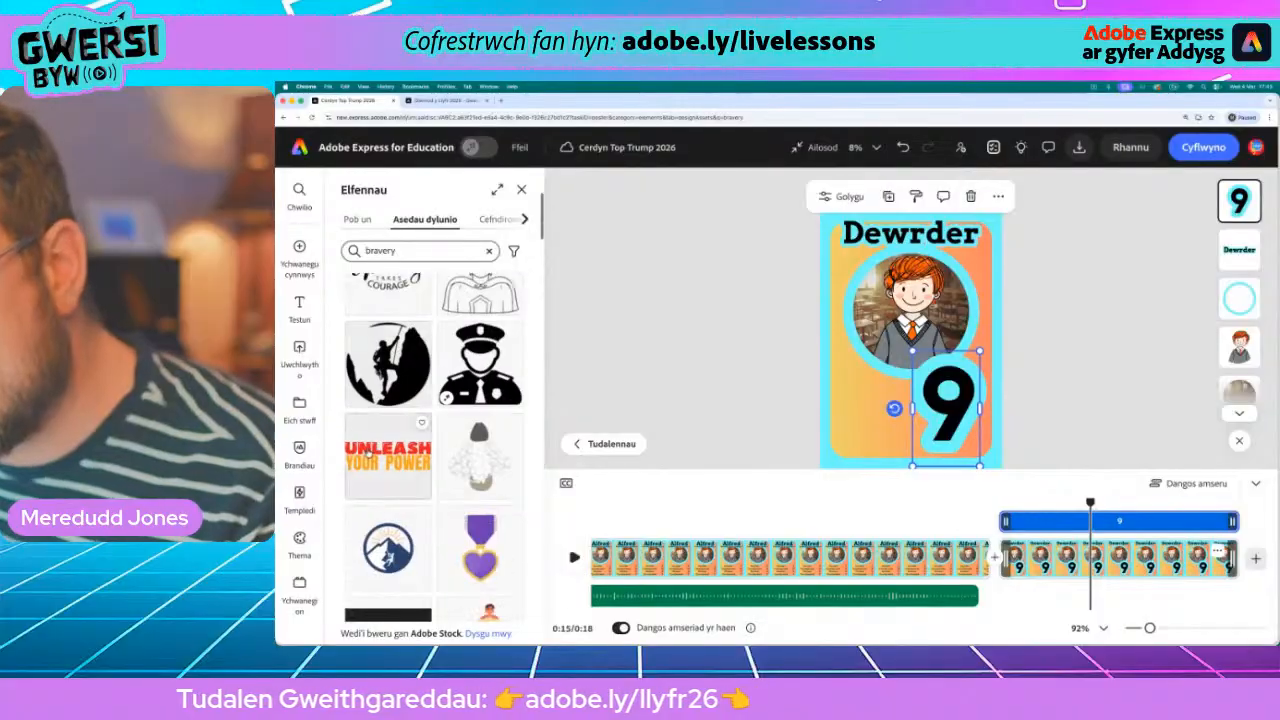
scroll(368, 453, down, 6)
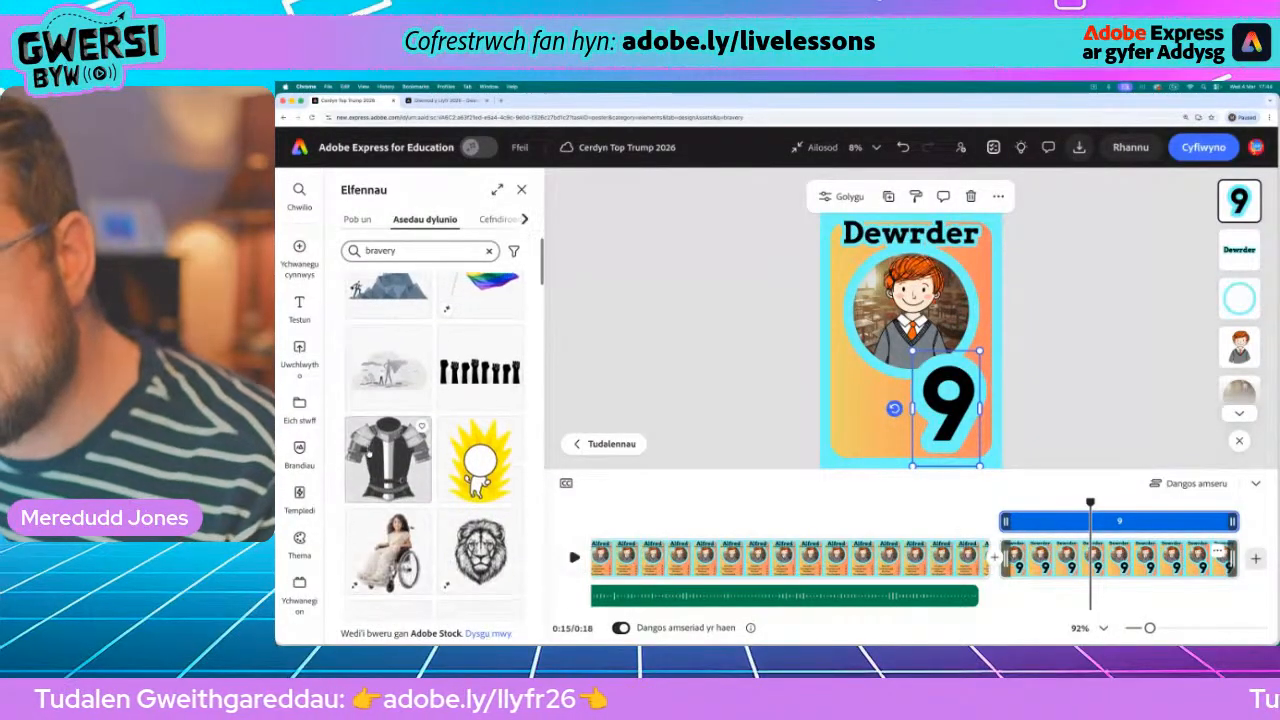
scroll(368, 453, up, 1)
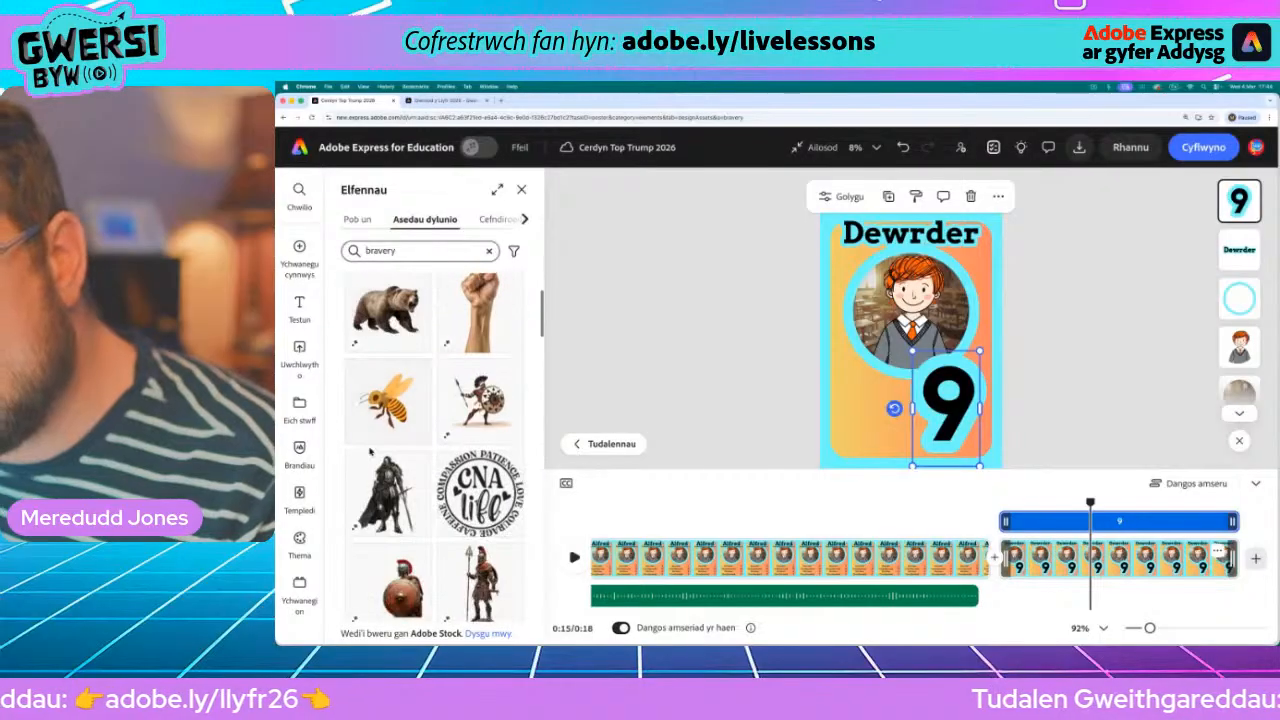
scroll(370, 453, down, 3)
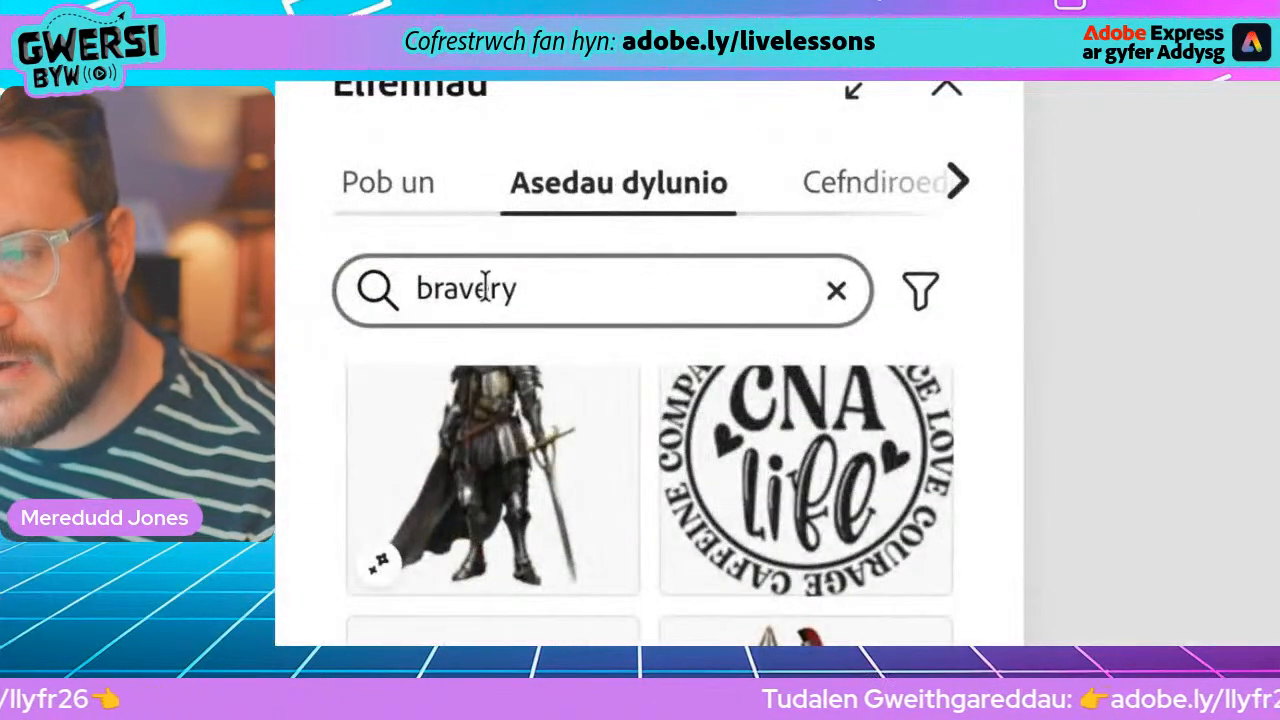
- Change the design asset search to "brave" and look through the pictures offered
drag(393, 251, 366, 251)
drag(495, 288, 528, 289)
key(BackSpace)
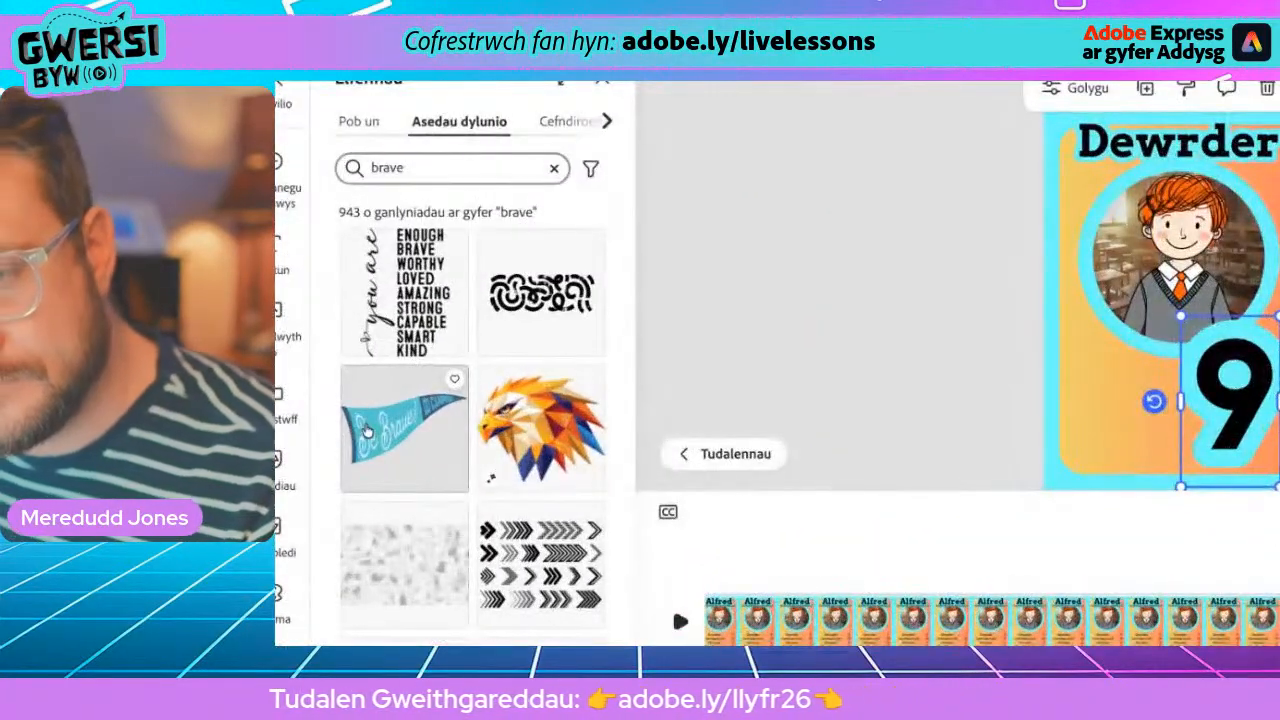
scroll(367, 430, down, 5)
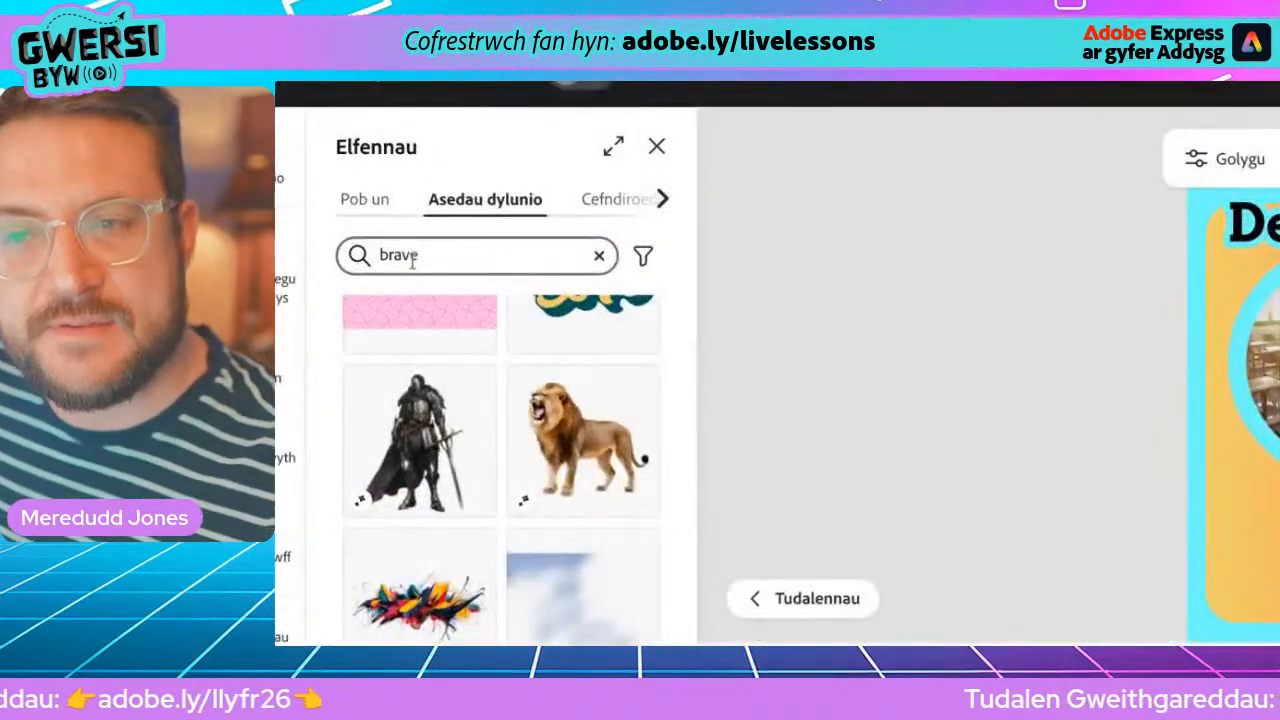
- Search the design assets for "lion" and, for comparison, for "tiger"
double_click(383, 255)
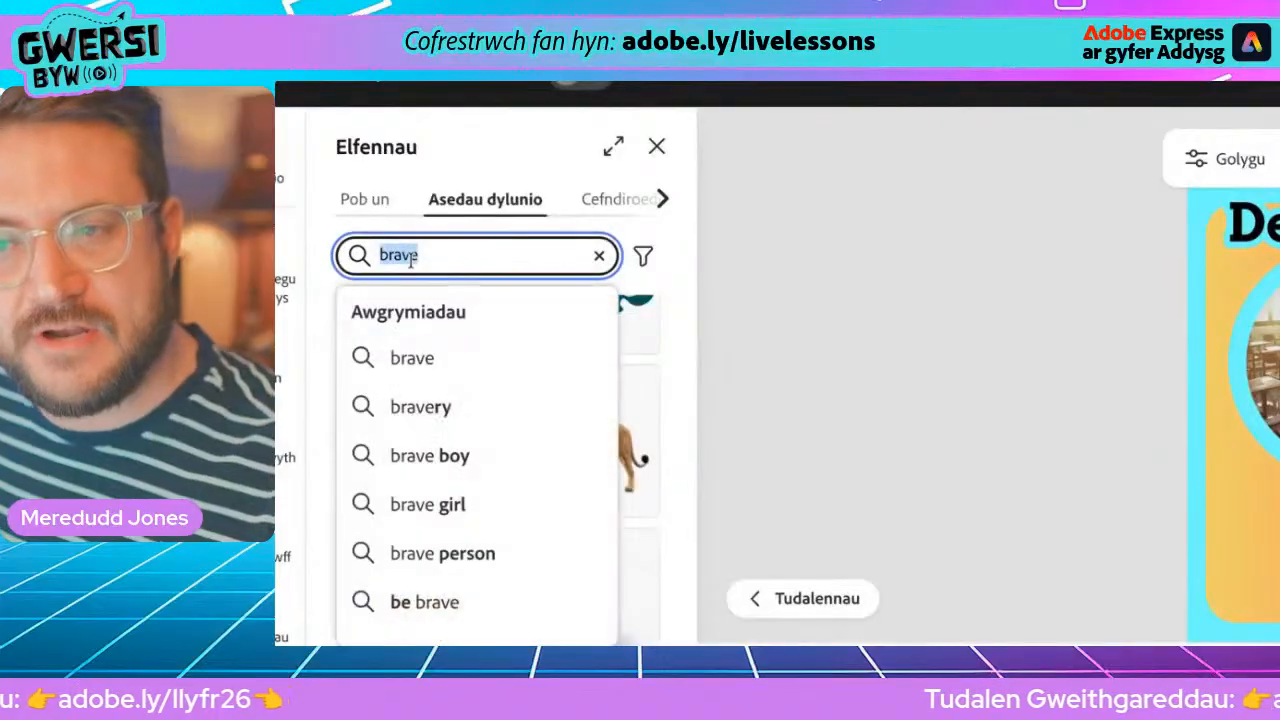
text(lion)
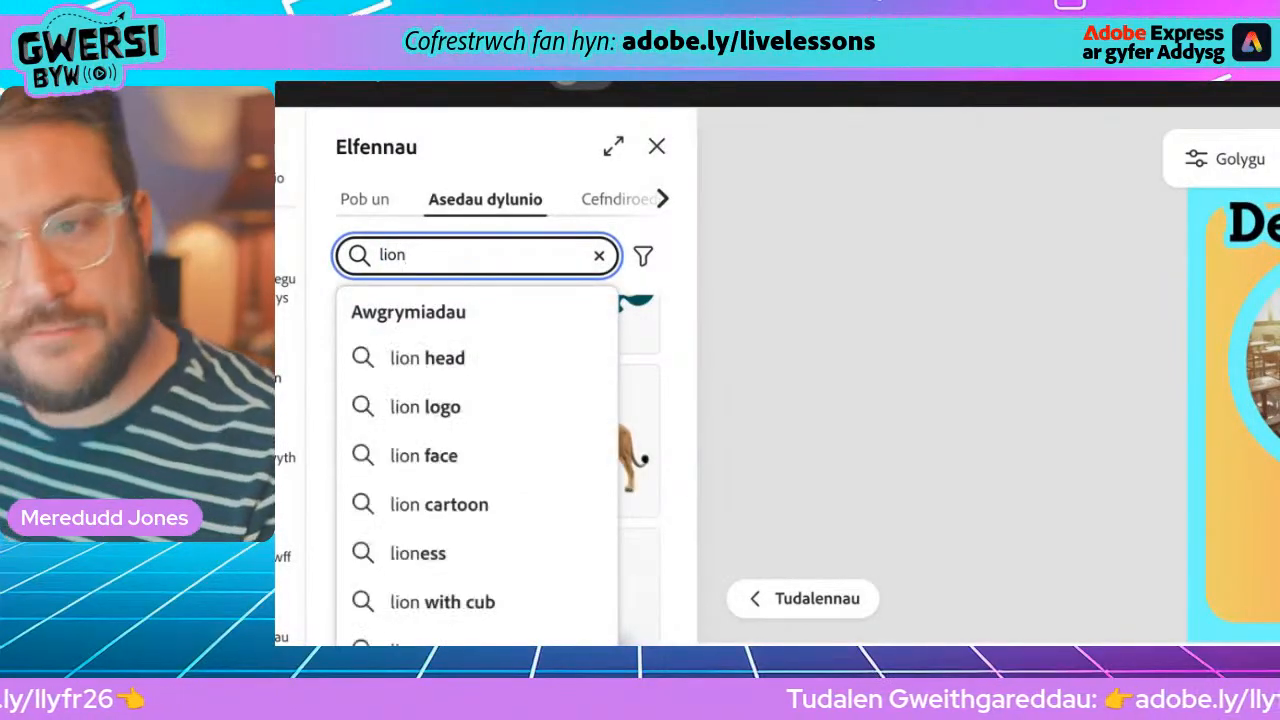
key(Return)
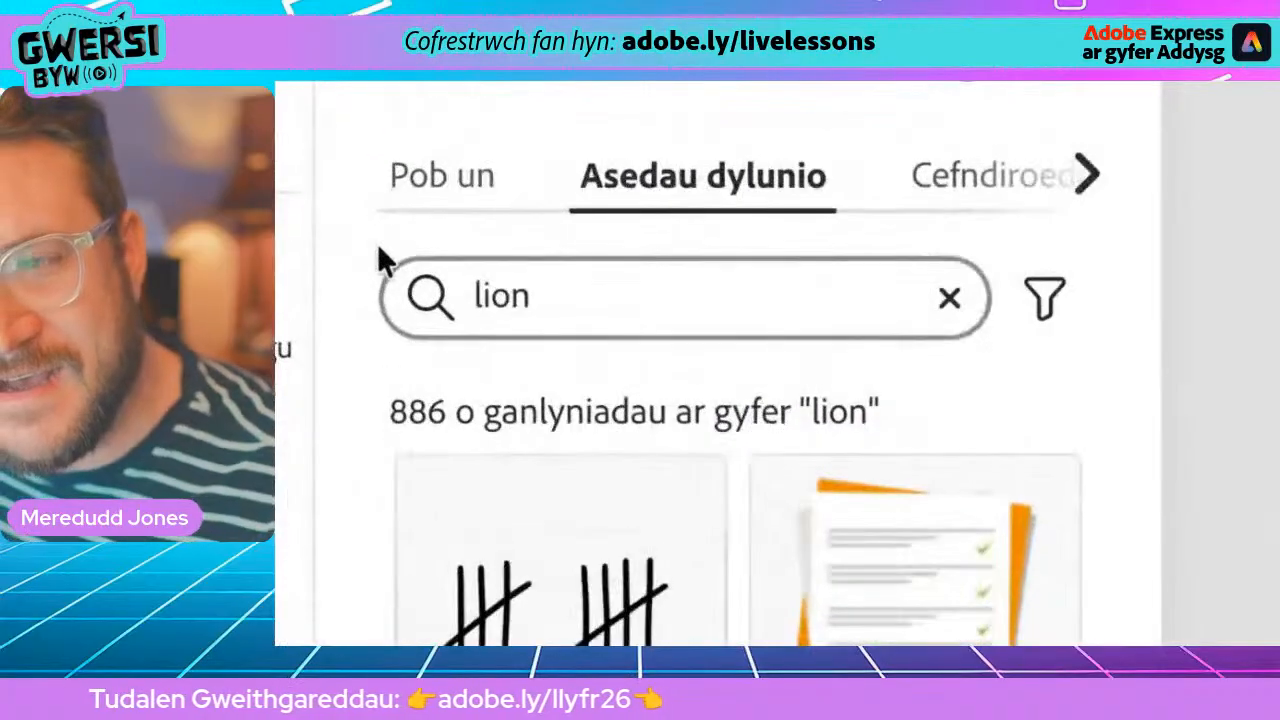
click(370, 249)
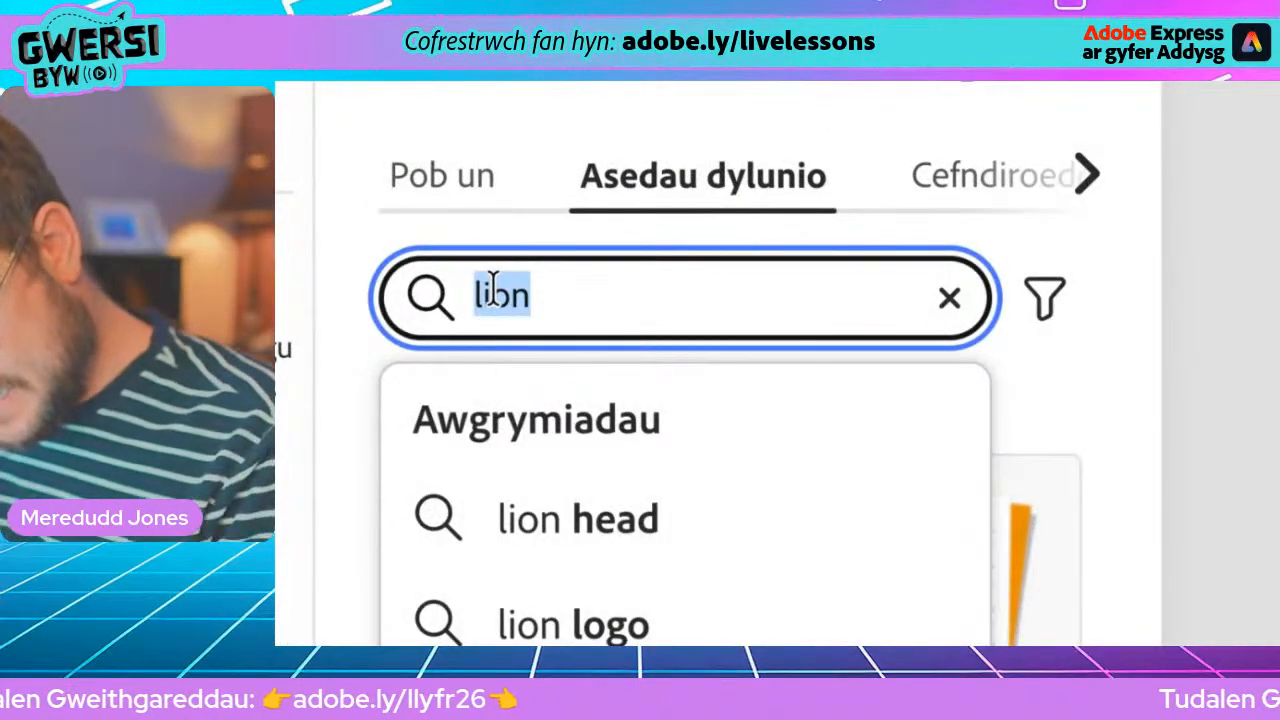
text(tiger)
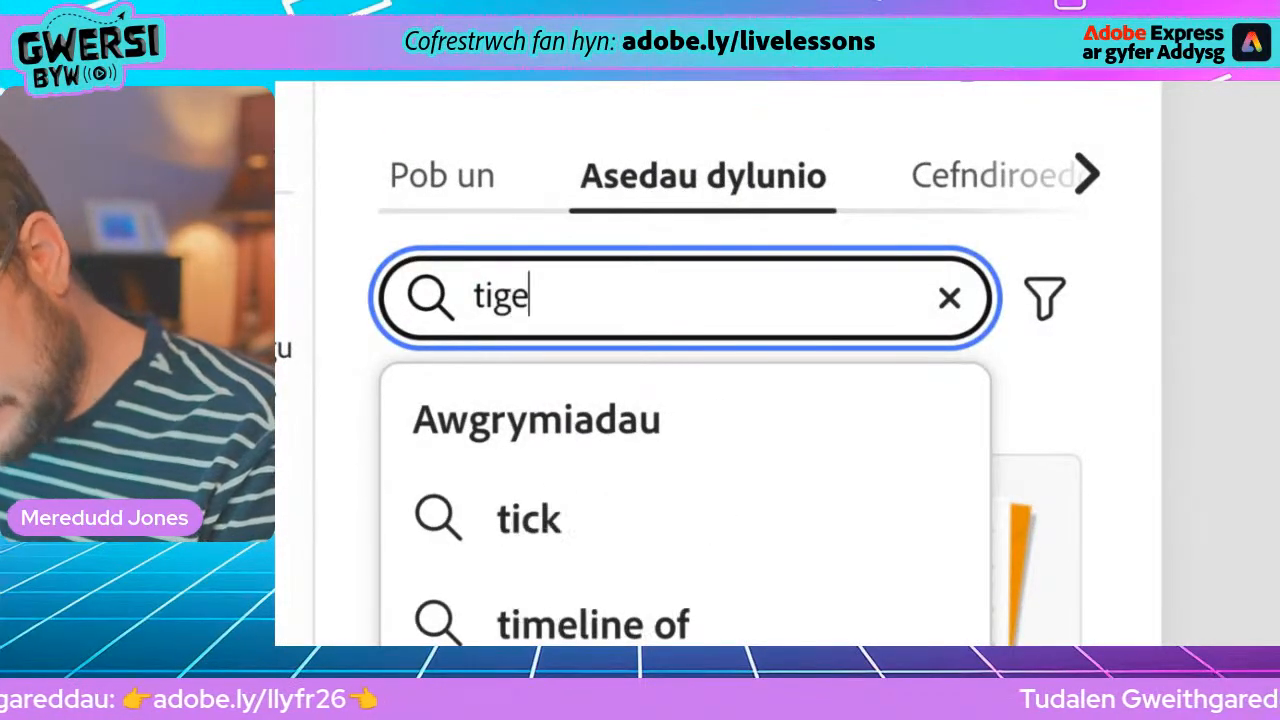
key(Return)
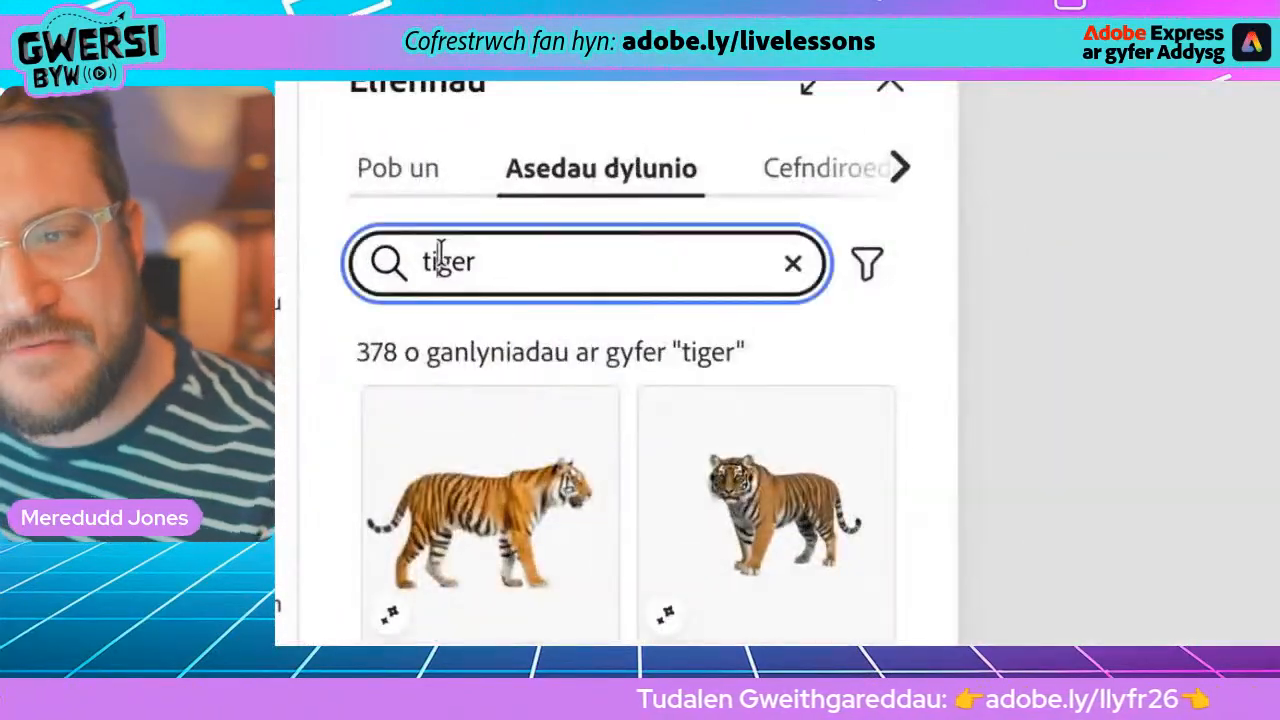
- Search the design assets for "lion" again and check the results for an actual lion picture
click(374, 248)
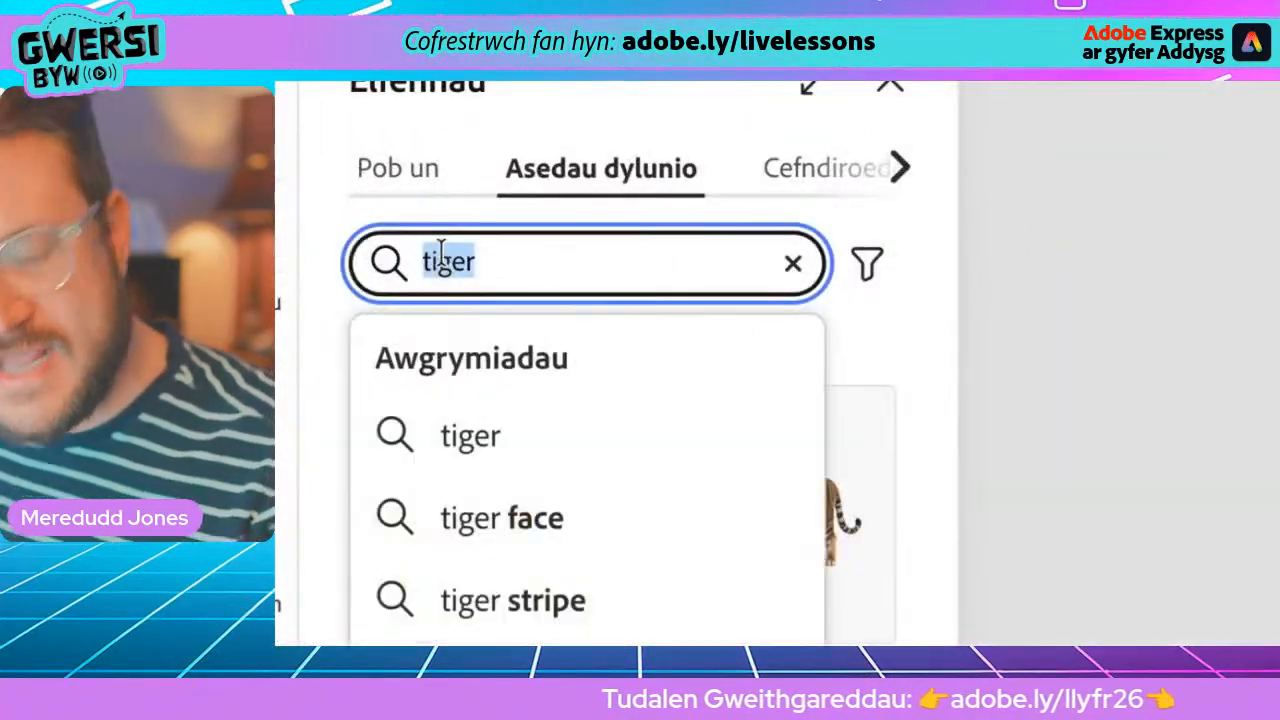
text(lion)
key(Return)
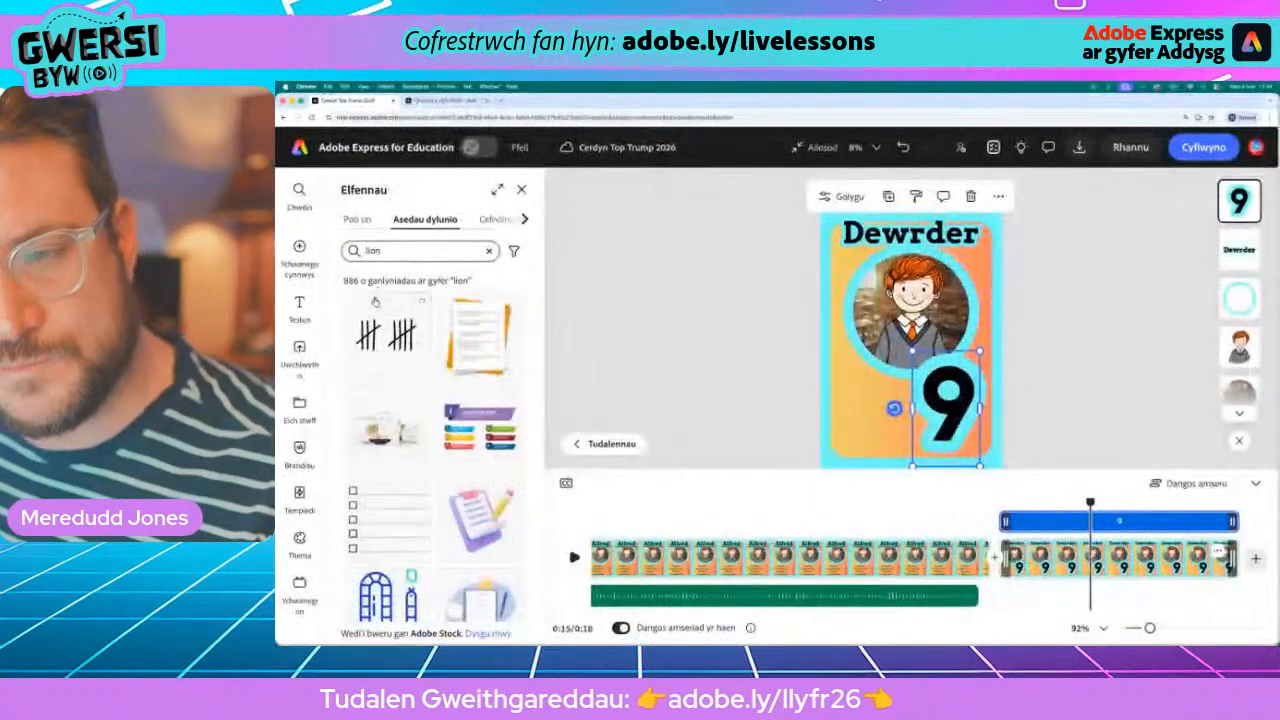
scroll(453, 573, down, 3)
scroll(376, 351, down, 6)
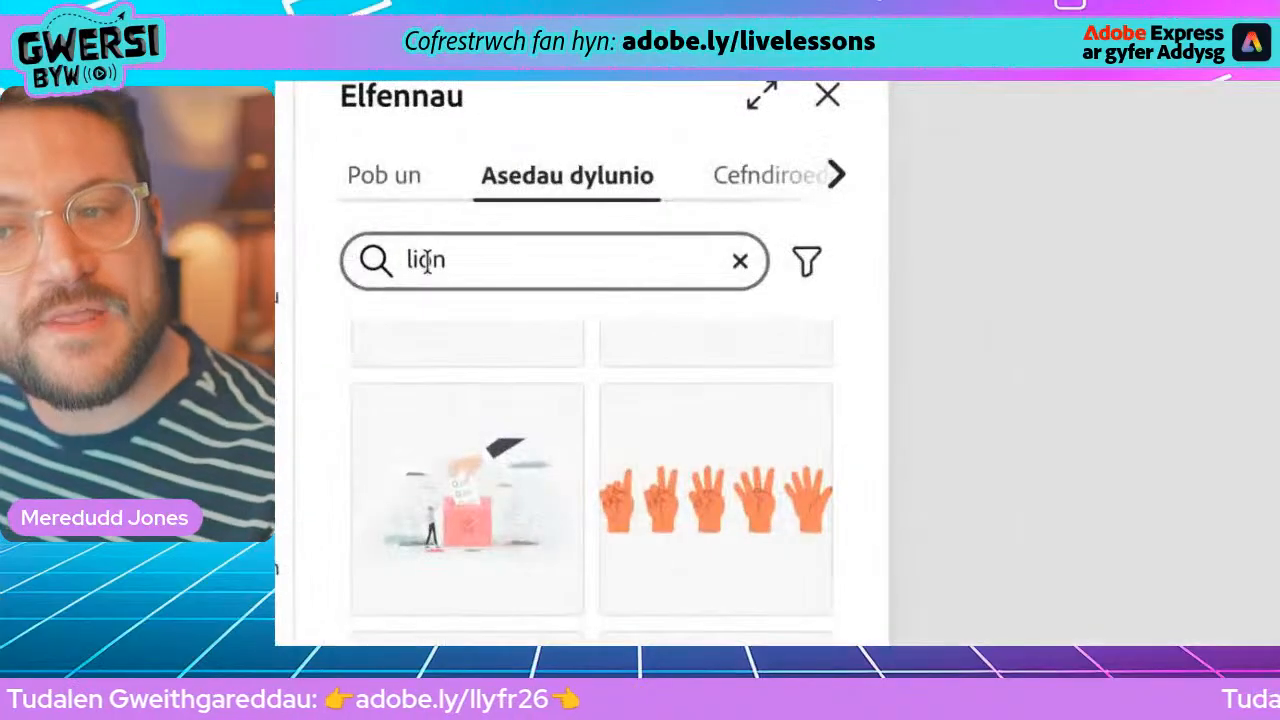
- Search the design assets for "leo" and add the navy and gold lion head to the Dewrder scene
double_click(373, 250)
text(le)
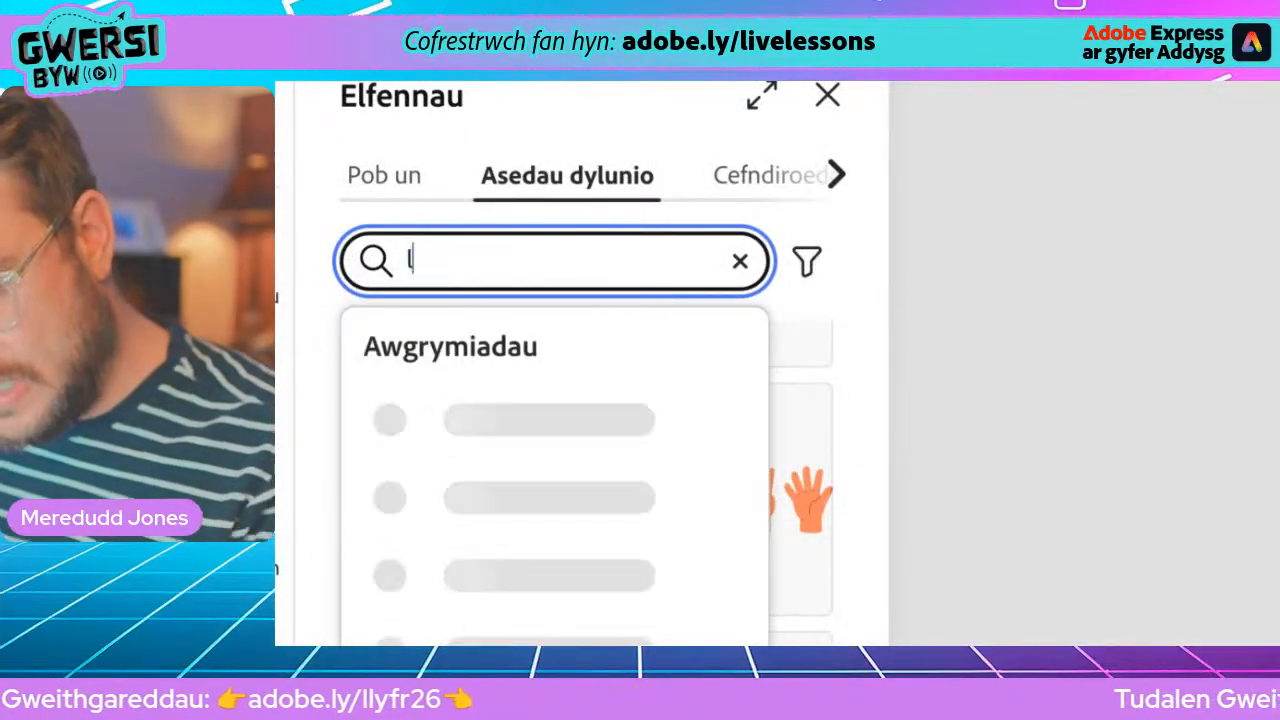
text(o)
key(Return)
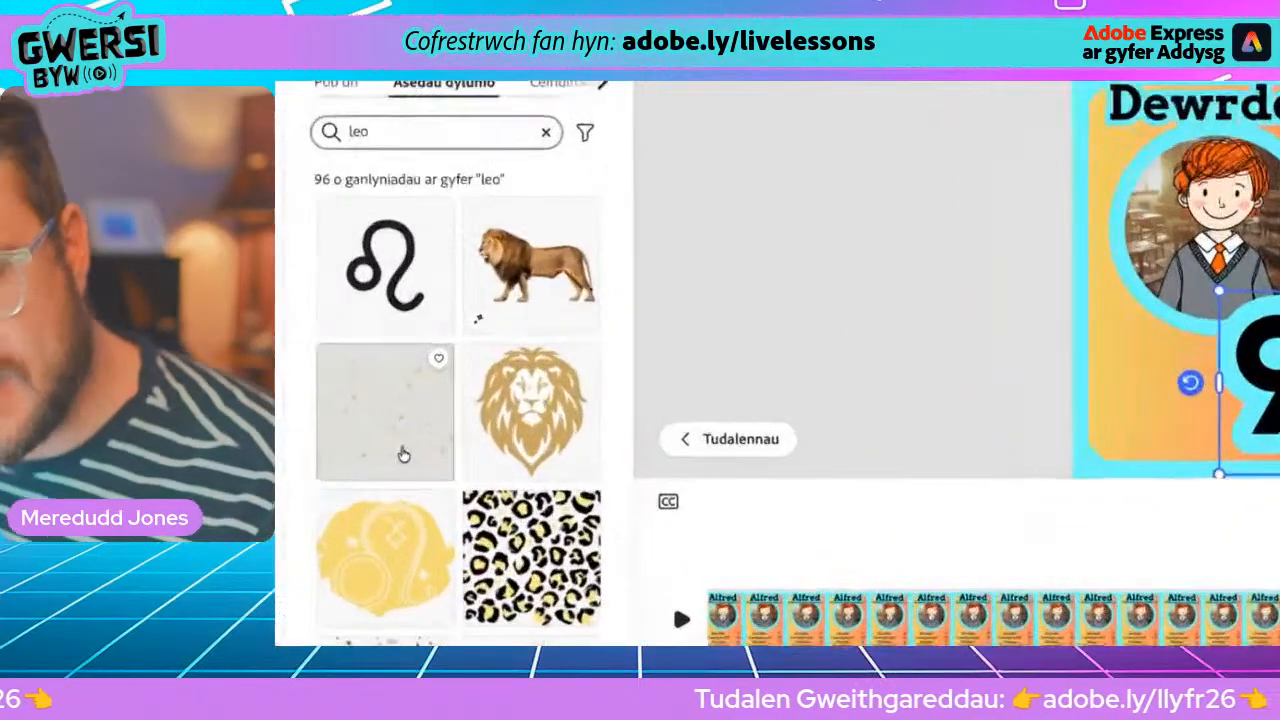
scroll(472, 427, down, 5)
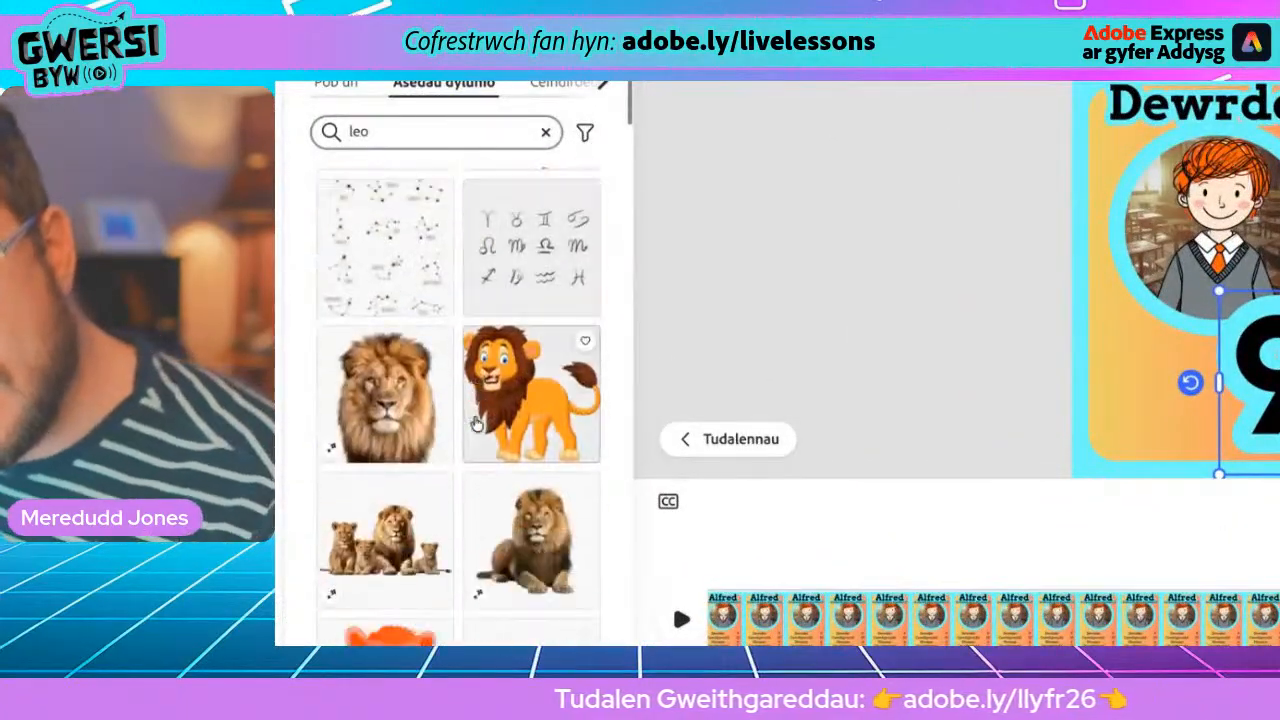
scroll(477, 425, down, 3)
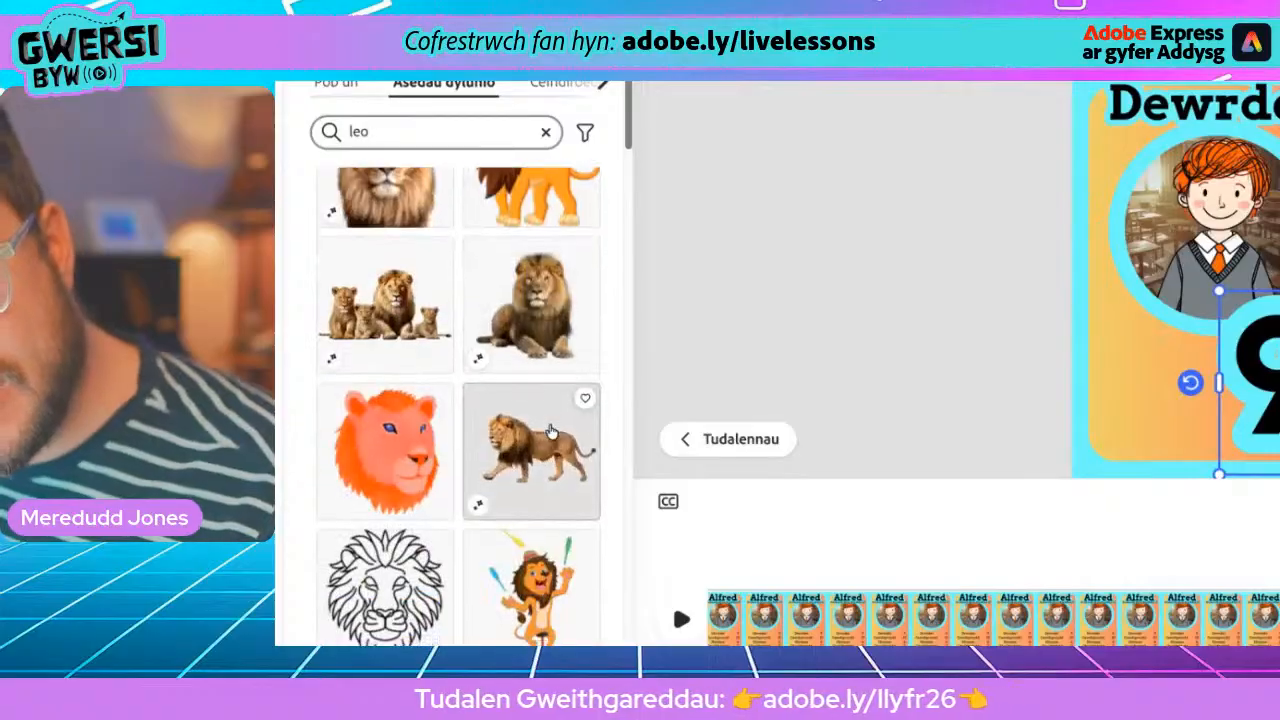
scroll(450, 352, down, 6)
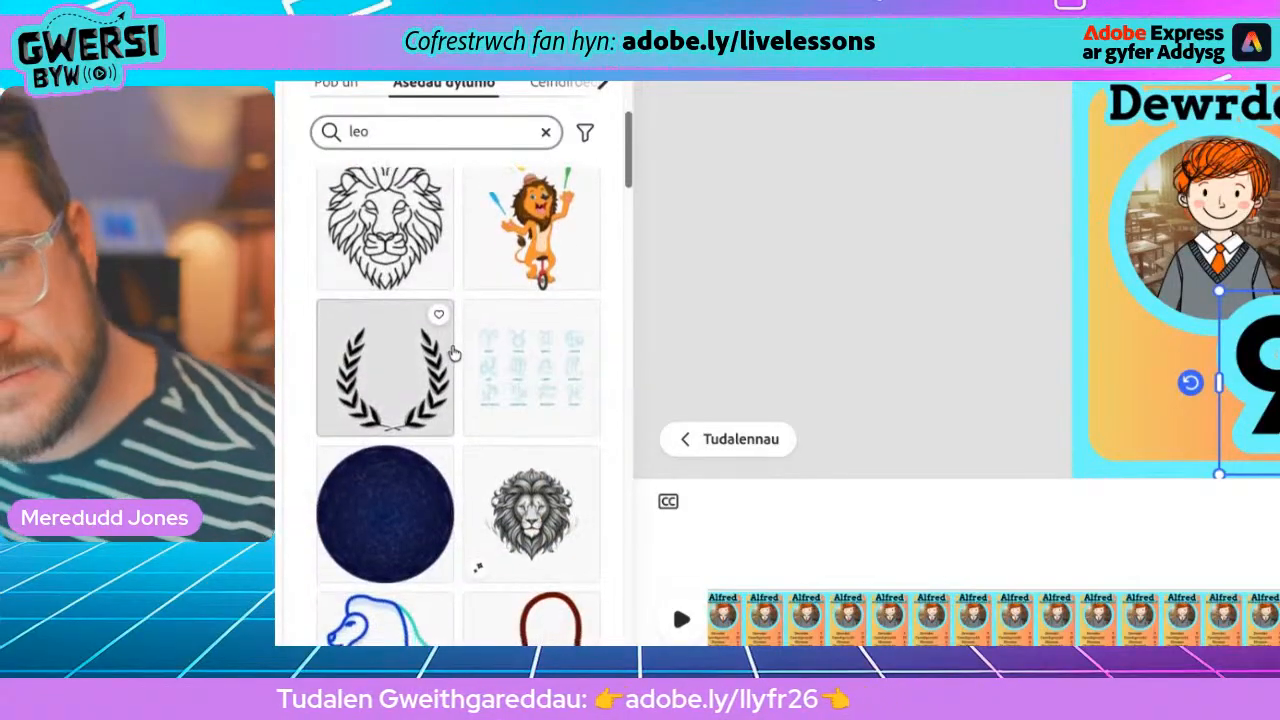
scroll(454, 352, down, 6)
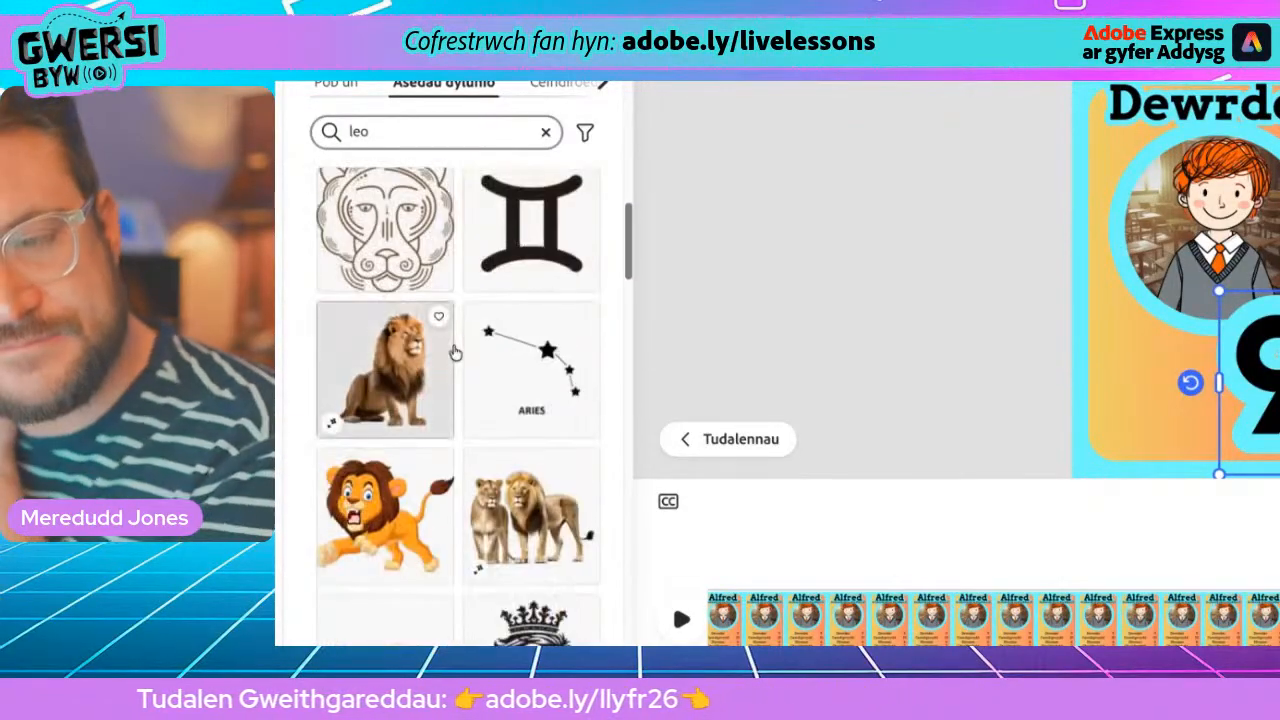
scroll(454, 352, down, 2)
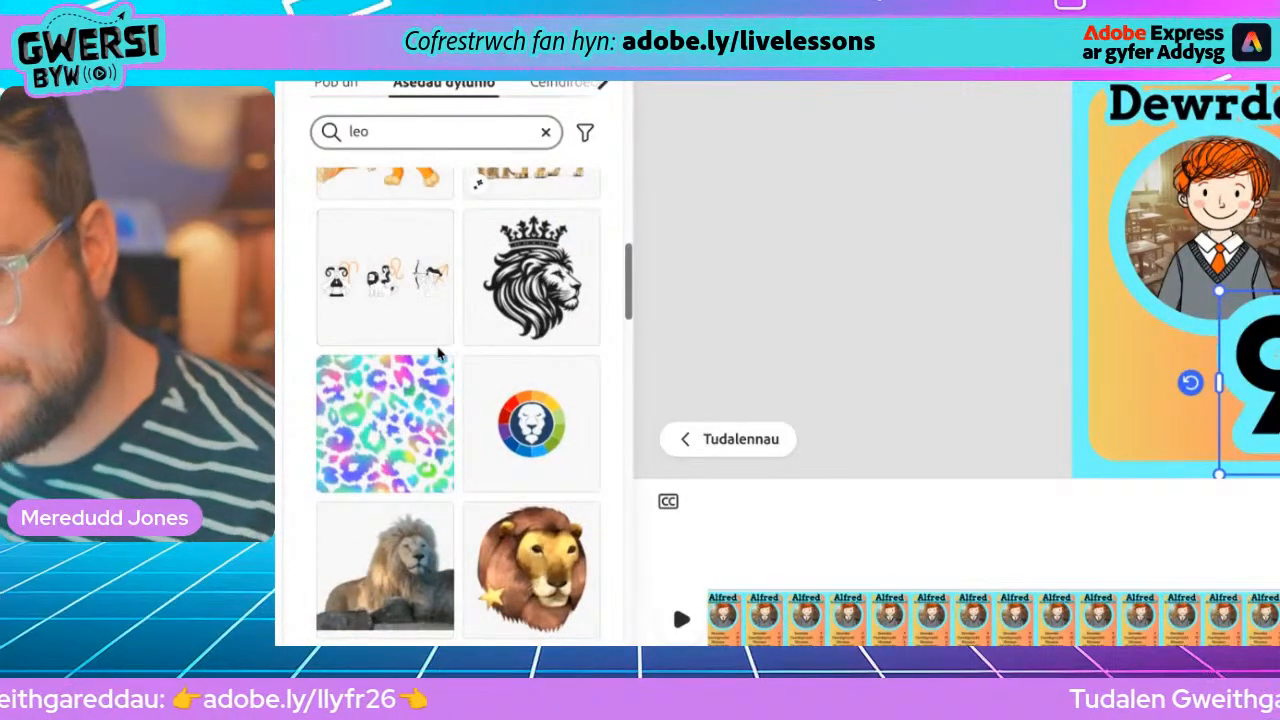
scroll(450, 354, down, 2)
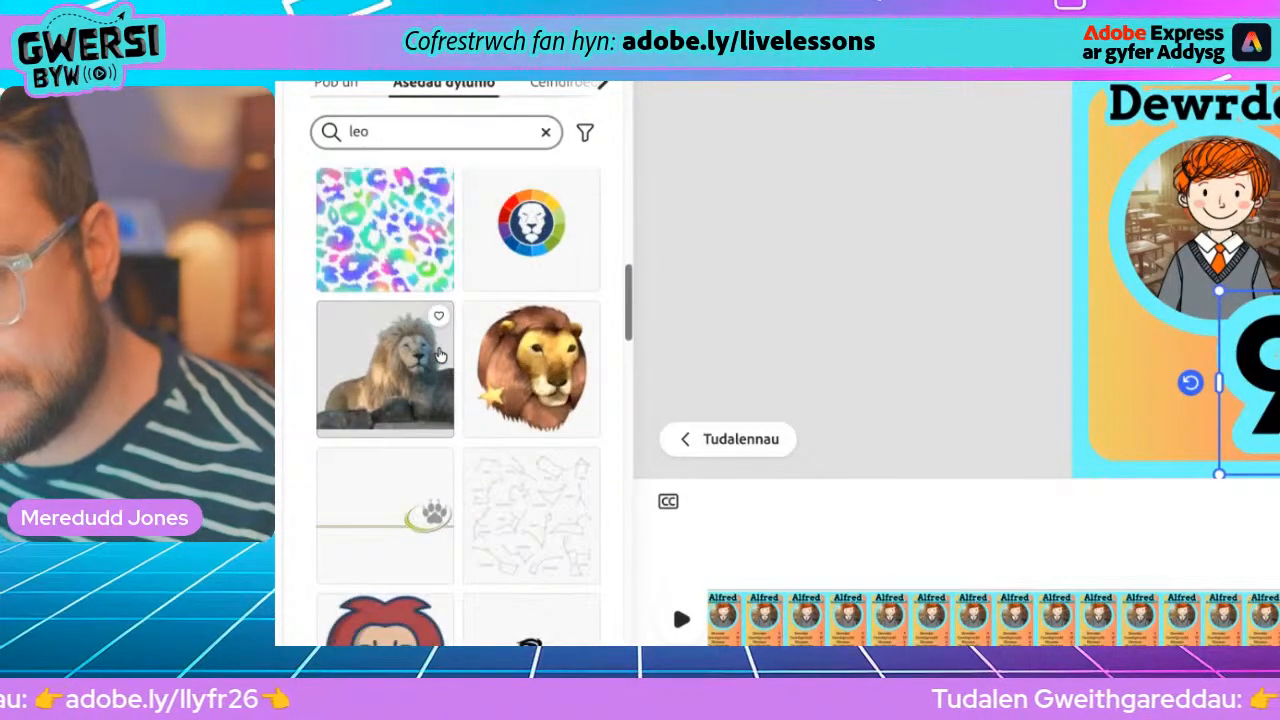
scroll(441, 354, down, 3)
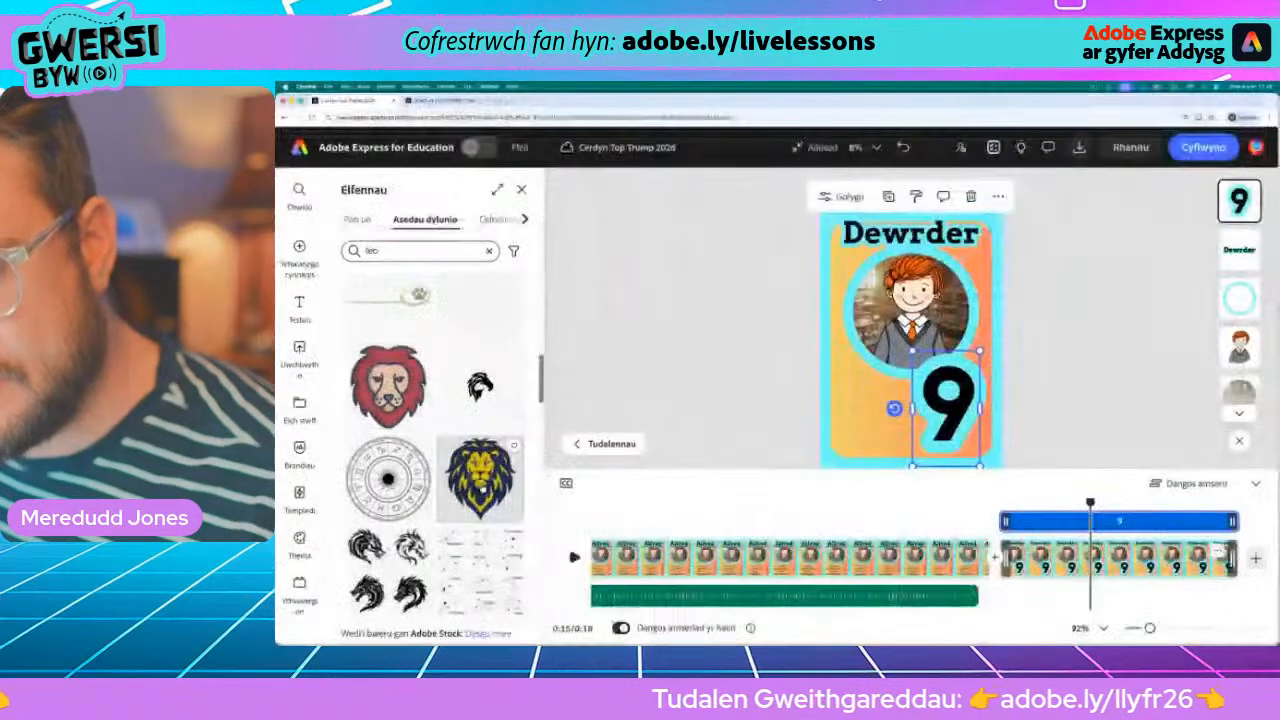
click(480, 478)
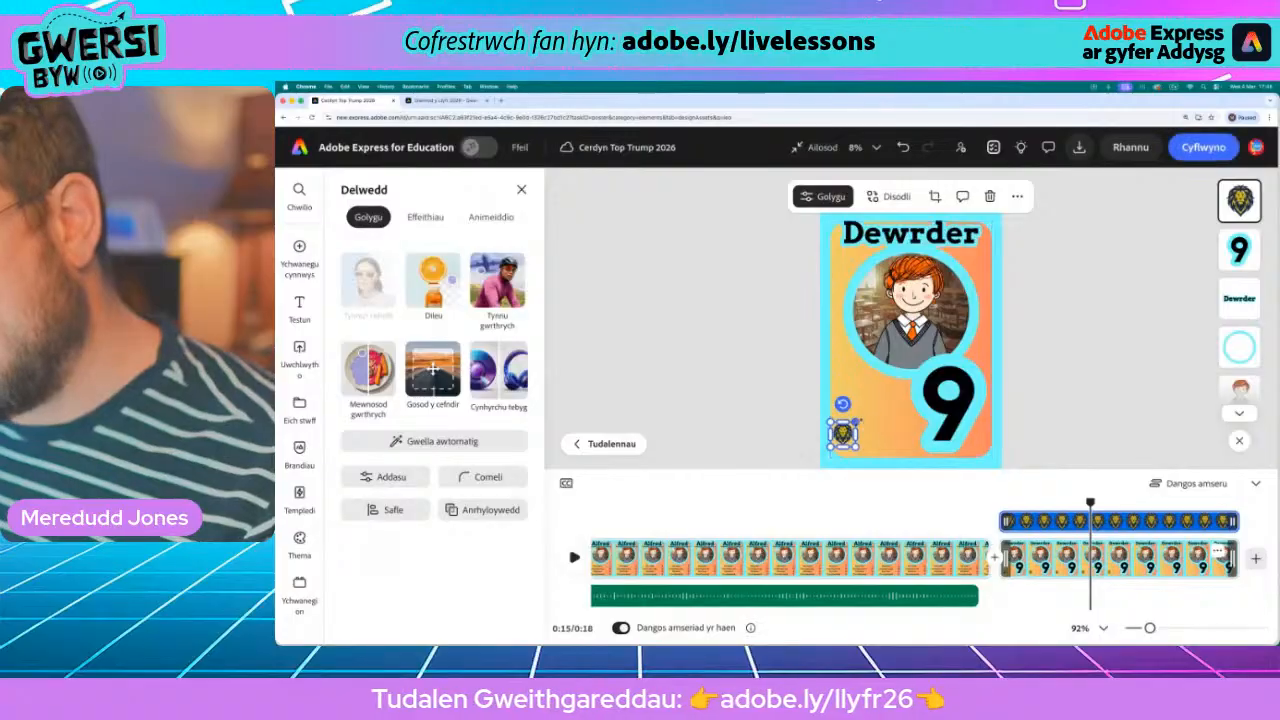
- Enlarge the lion head to roughly the height of the 9 and place it beside the number in the card's lower left
drag(902, 380, 878, 405)
drag(931, 347, 917, 361)
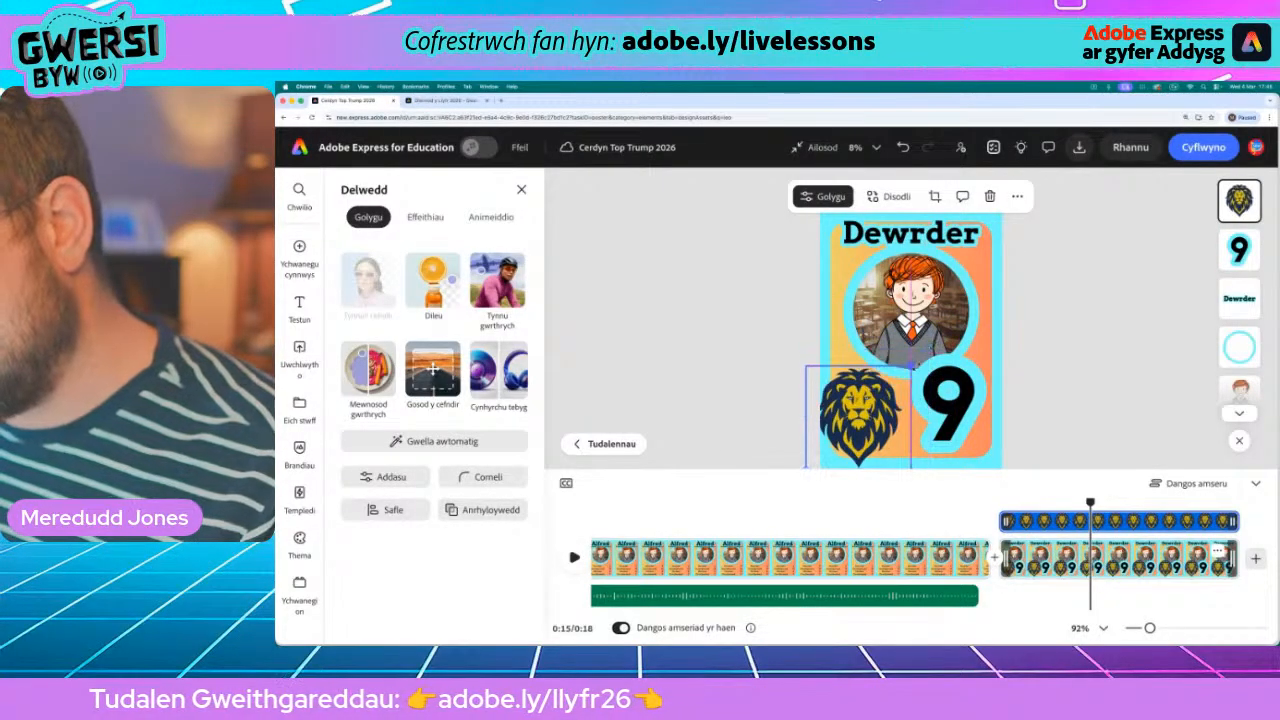
drag(868, 418, 877, 416)
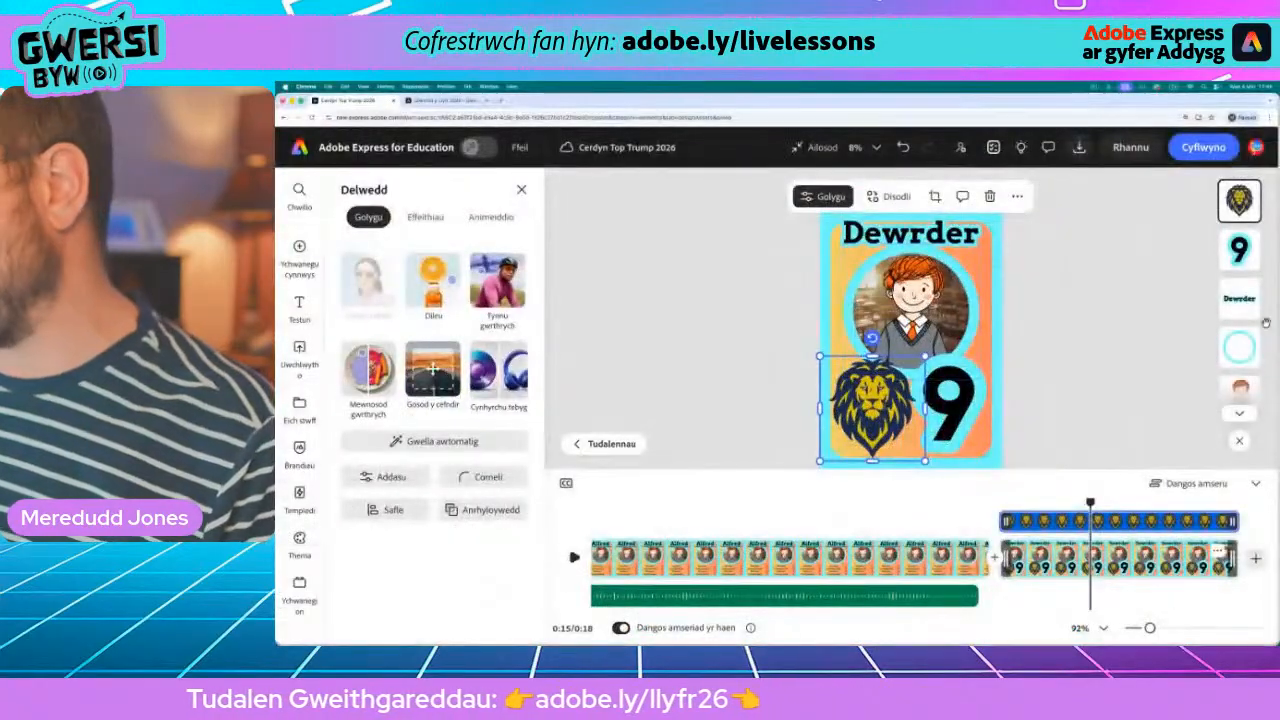
- Delete the illustrated red-haired boy from the Dewrder scene, keeping the classroom picture in the round frame
scroll(1227, 301, down, 1)
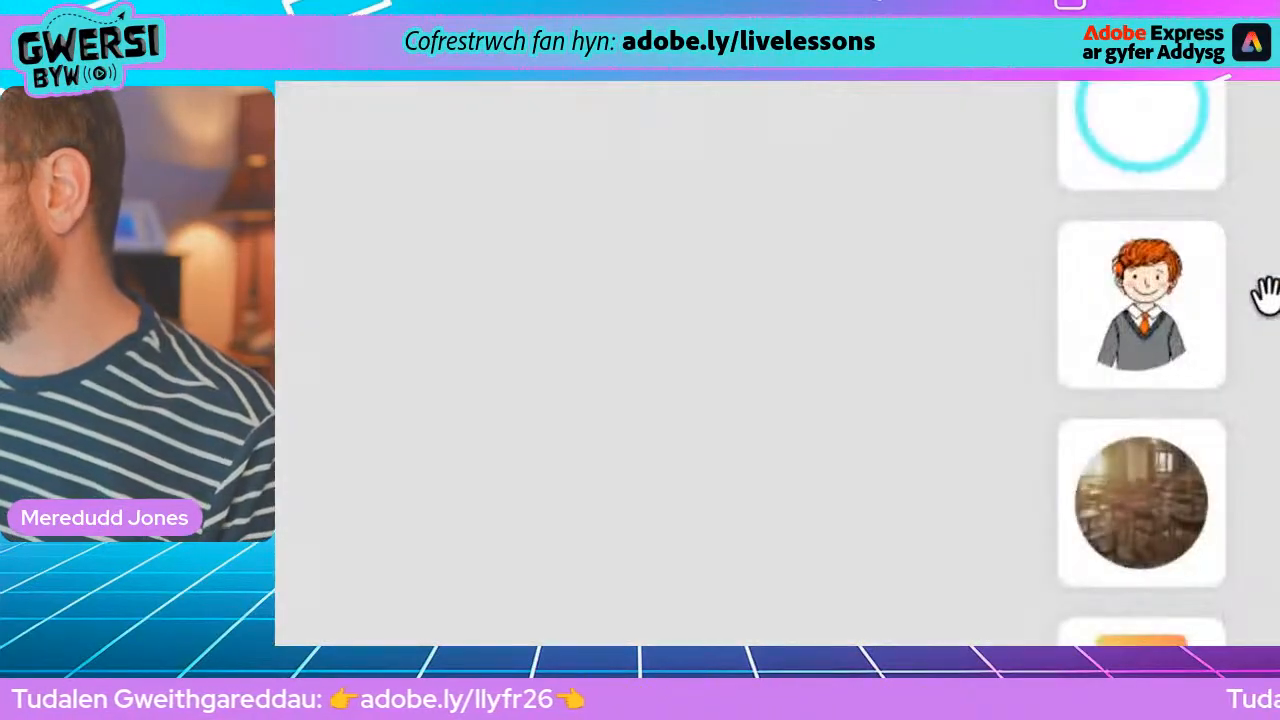
click(1238, 294)
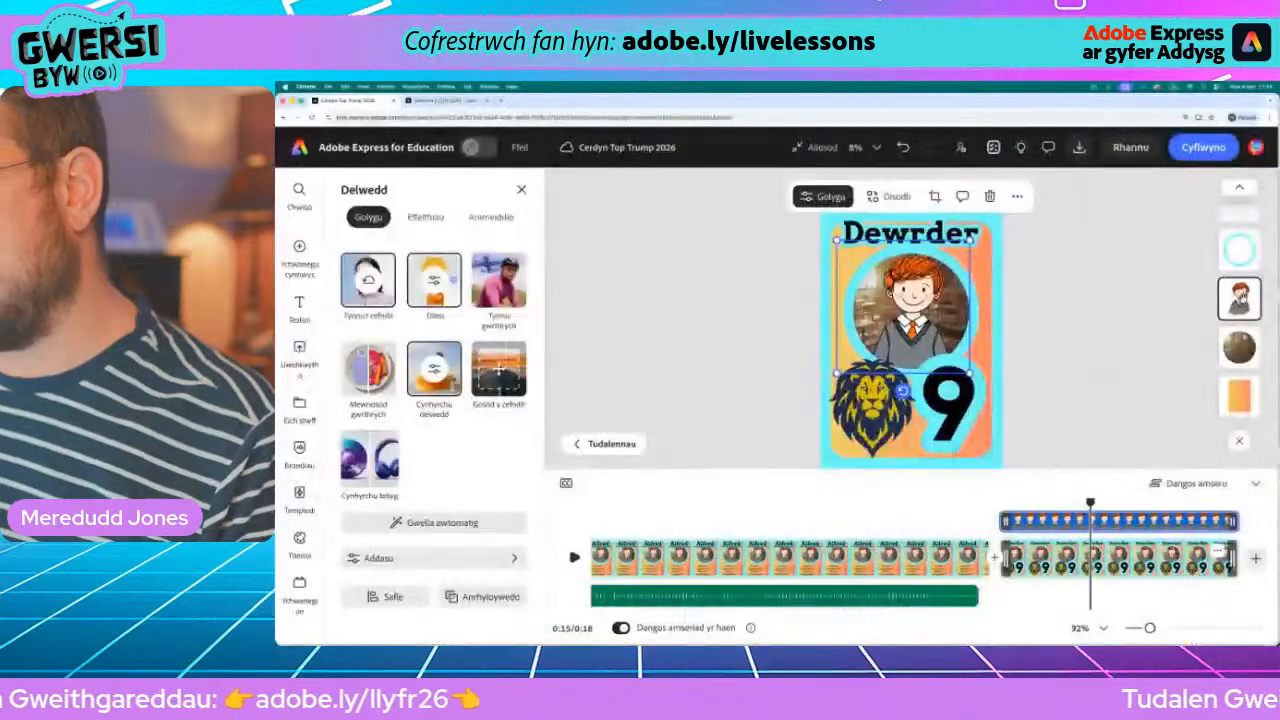
key(Delete)
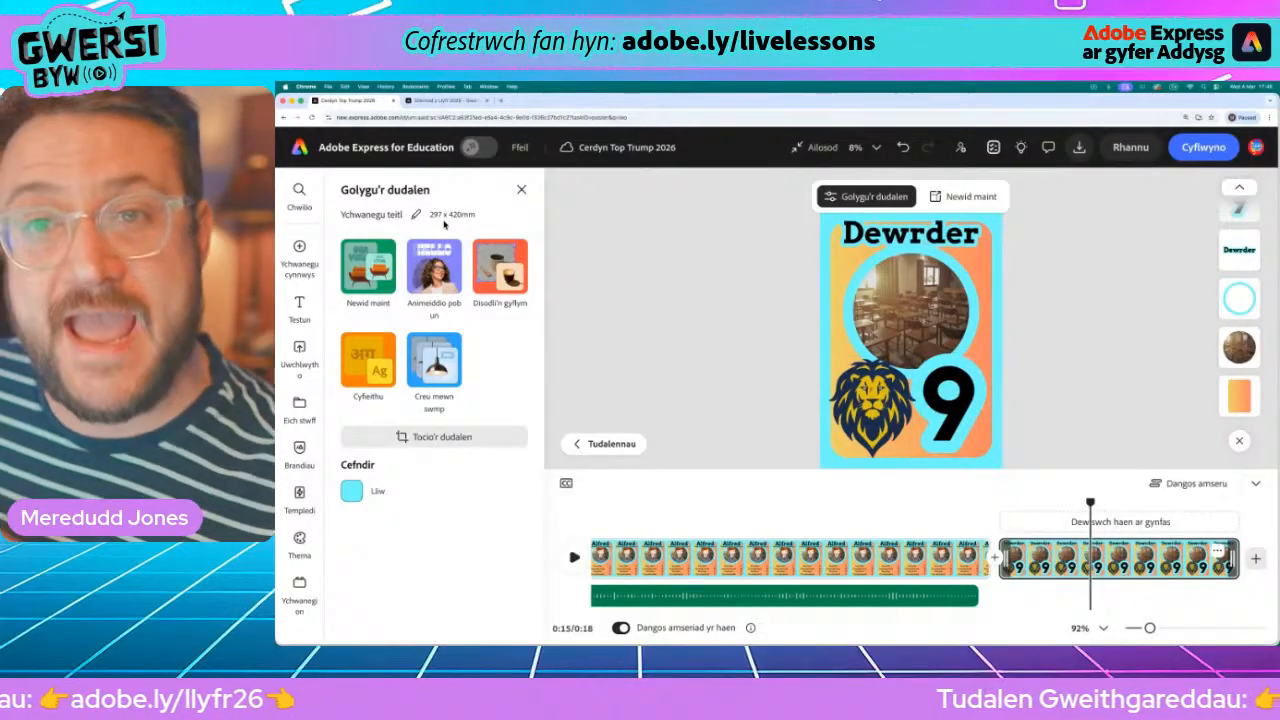
- Record yourself on camera for about 19 seconds for the Dewrder scene and save the recording to the card
click(305, 262)
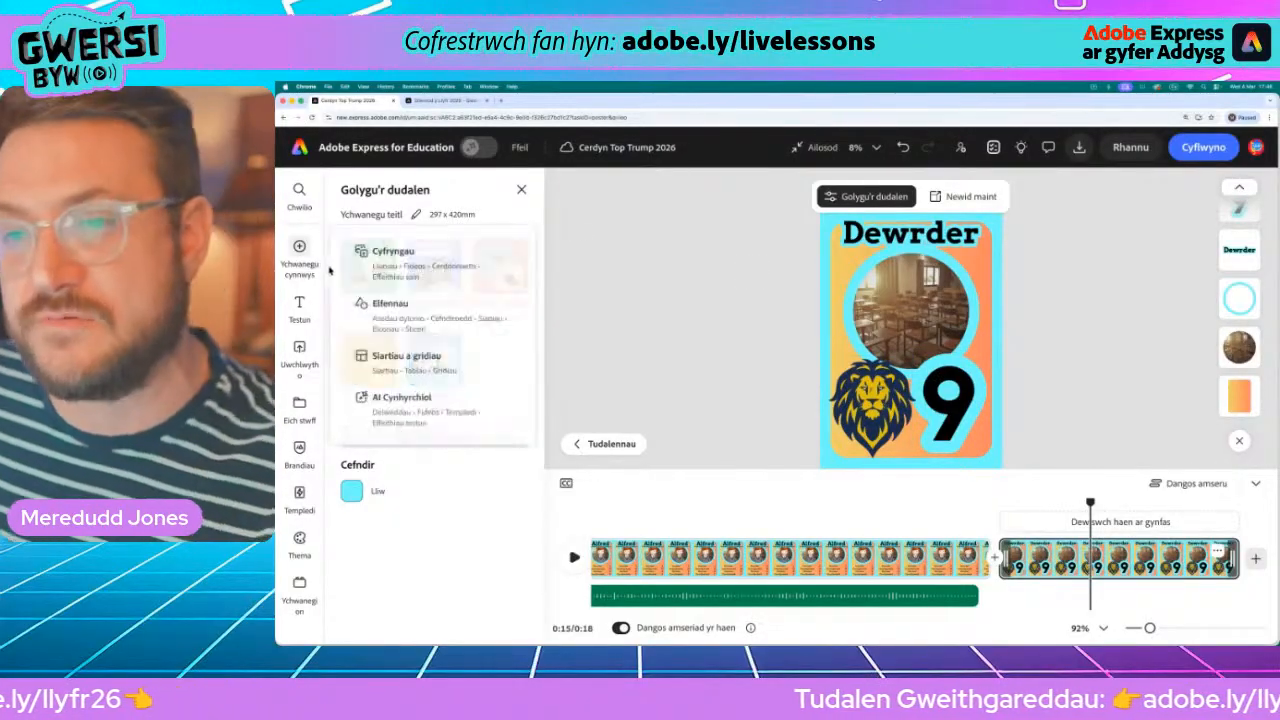
mouse_move(305, 252)
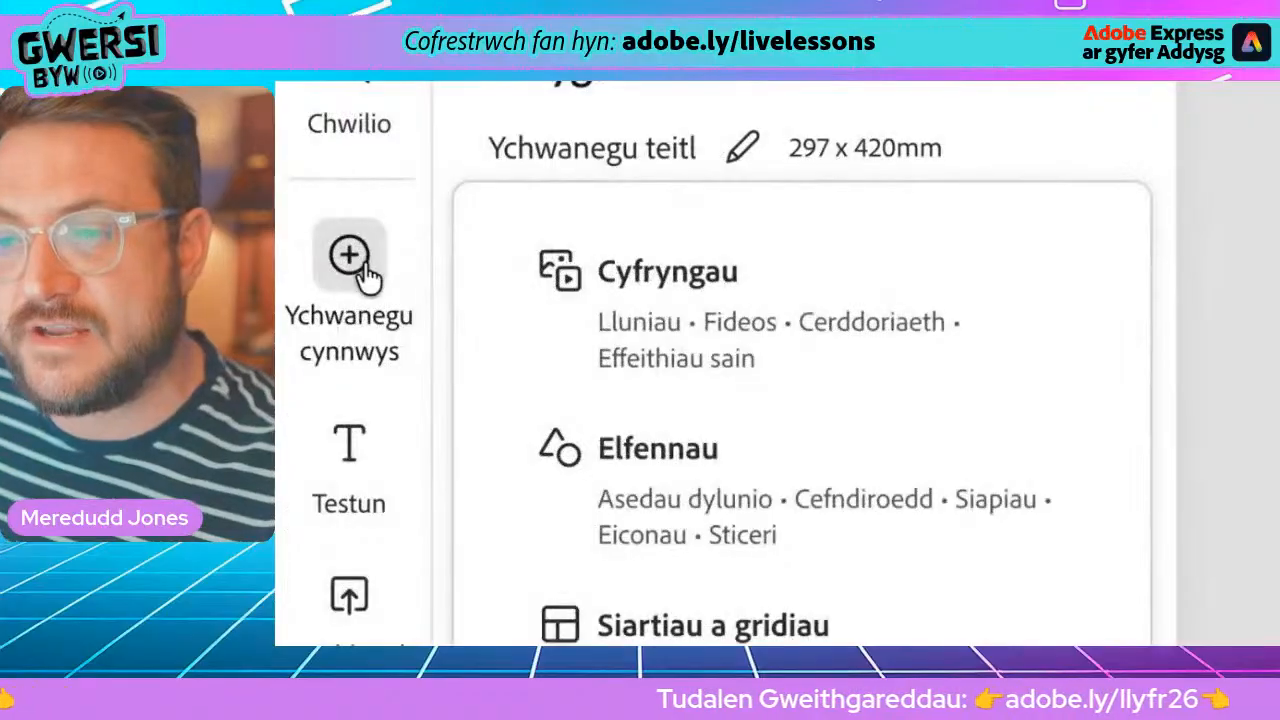
click(694, 286)
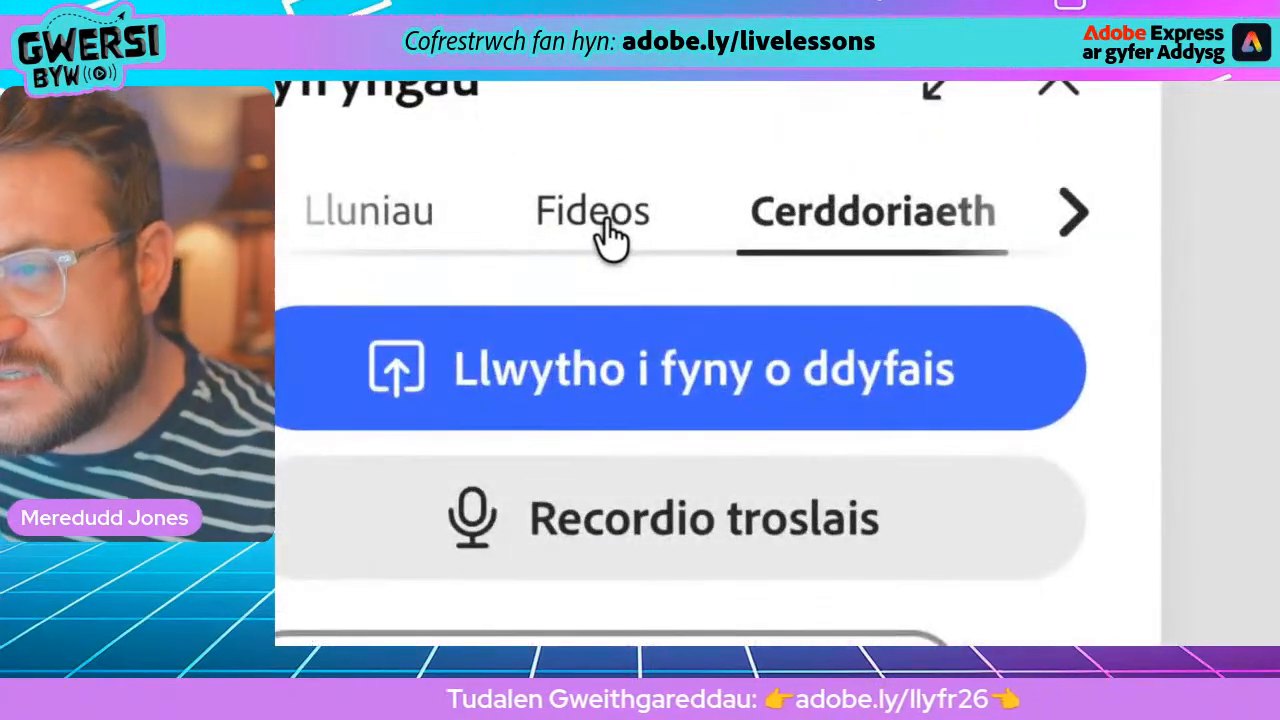
click(555, 217)
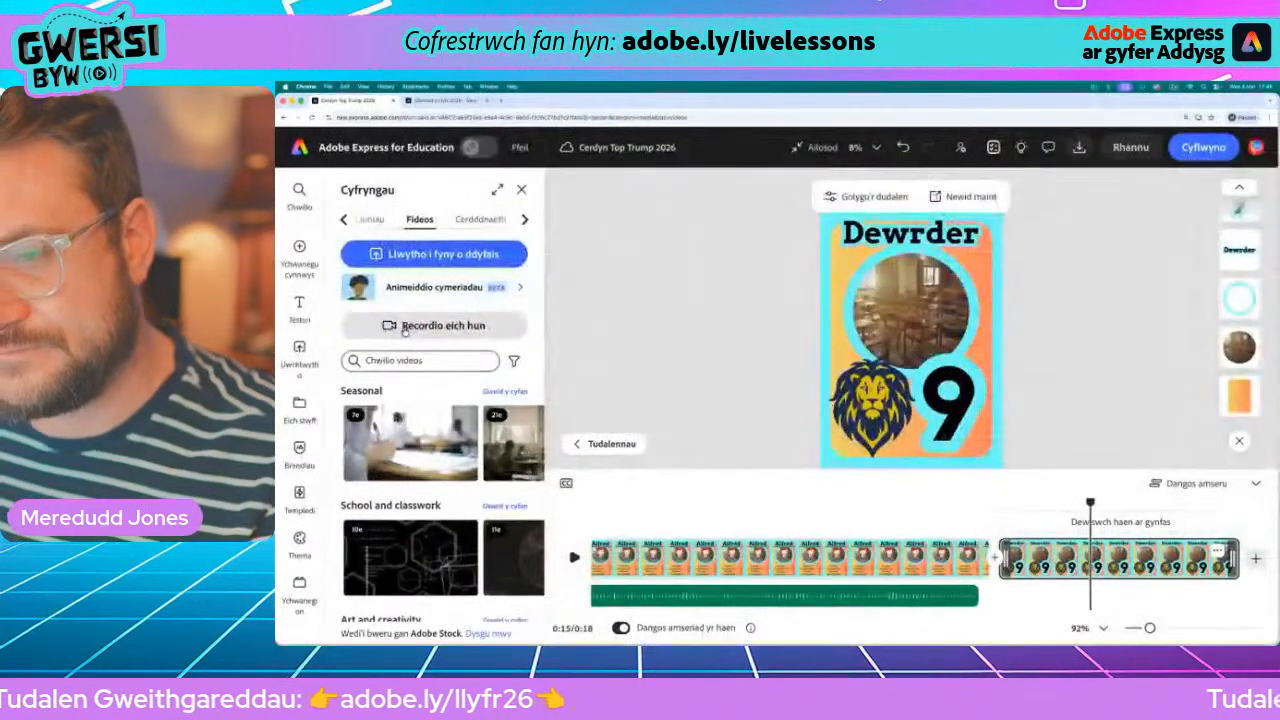
click(644, 463)
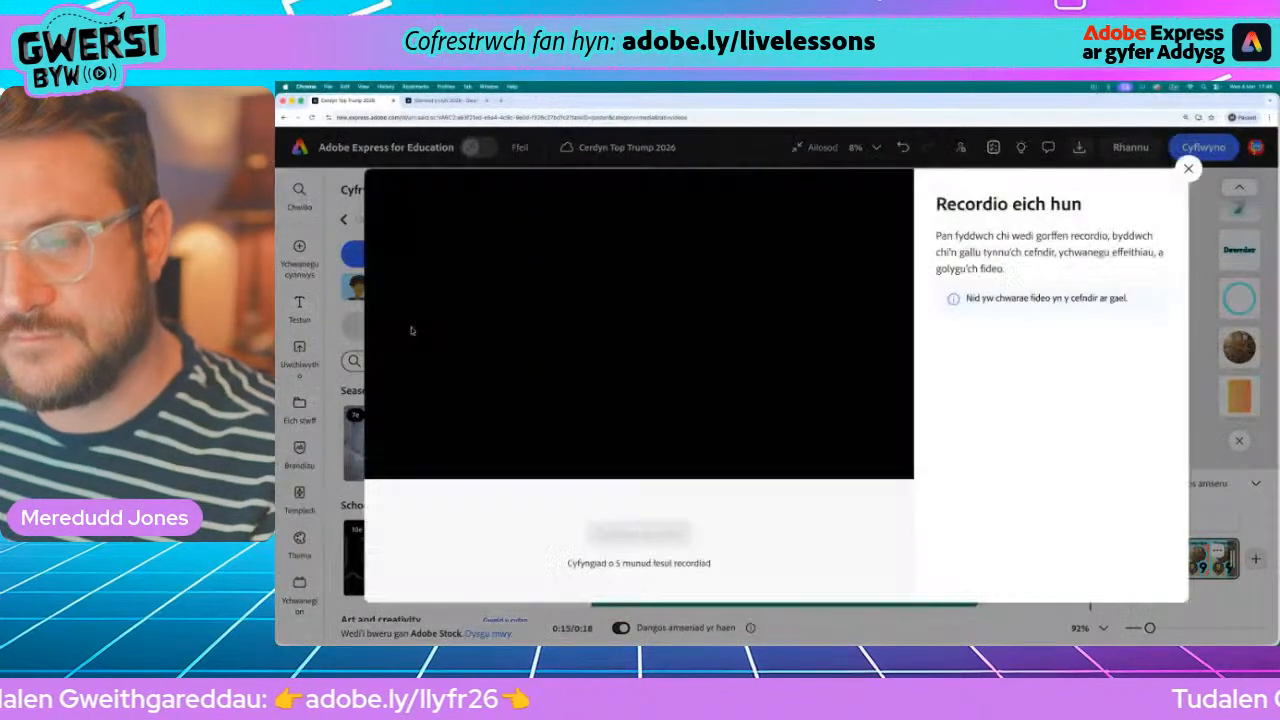
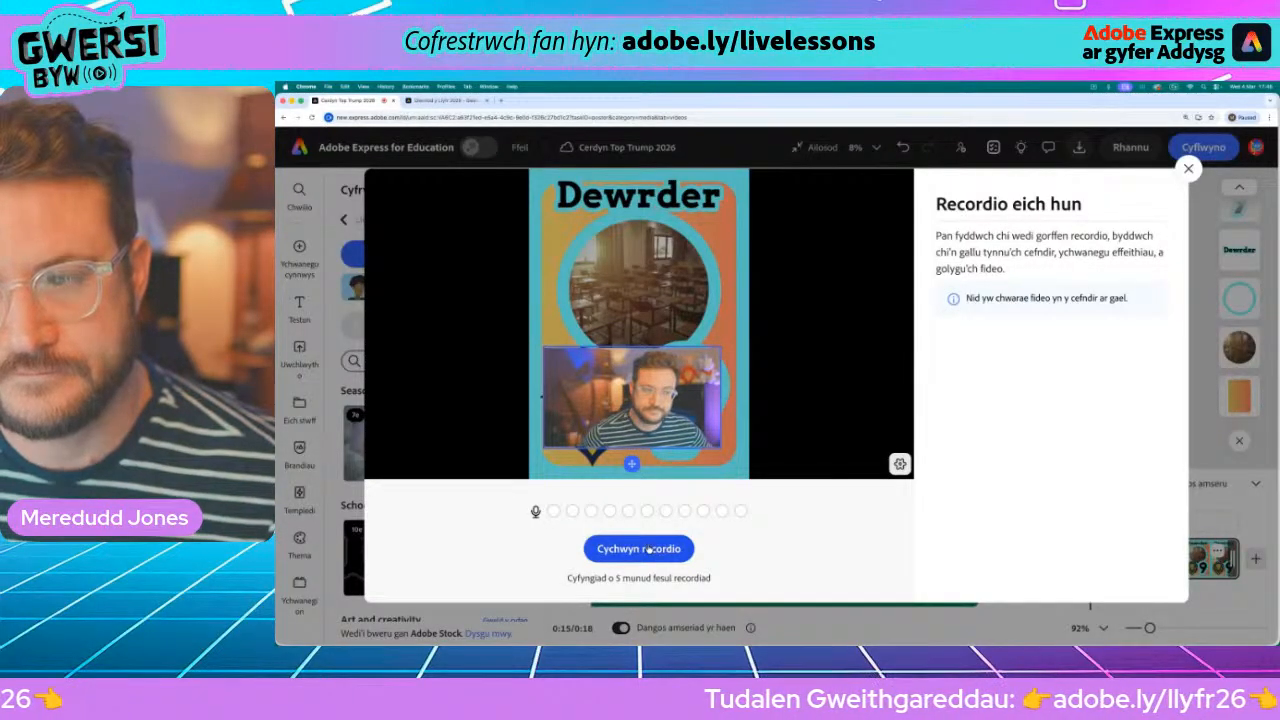
click(647, 549)
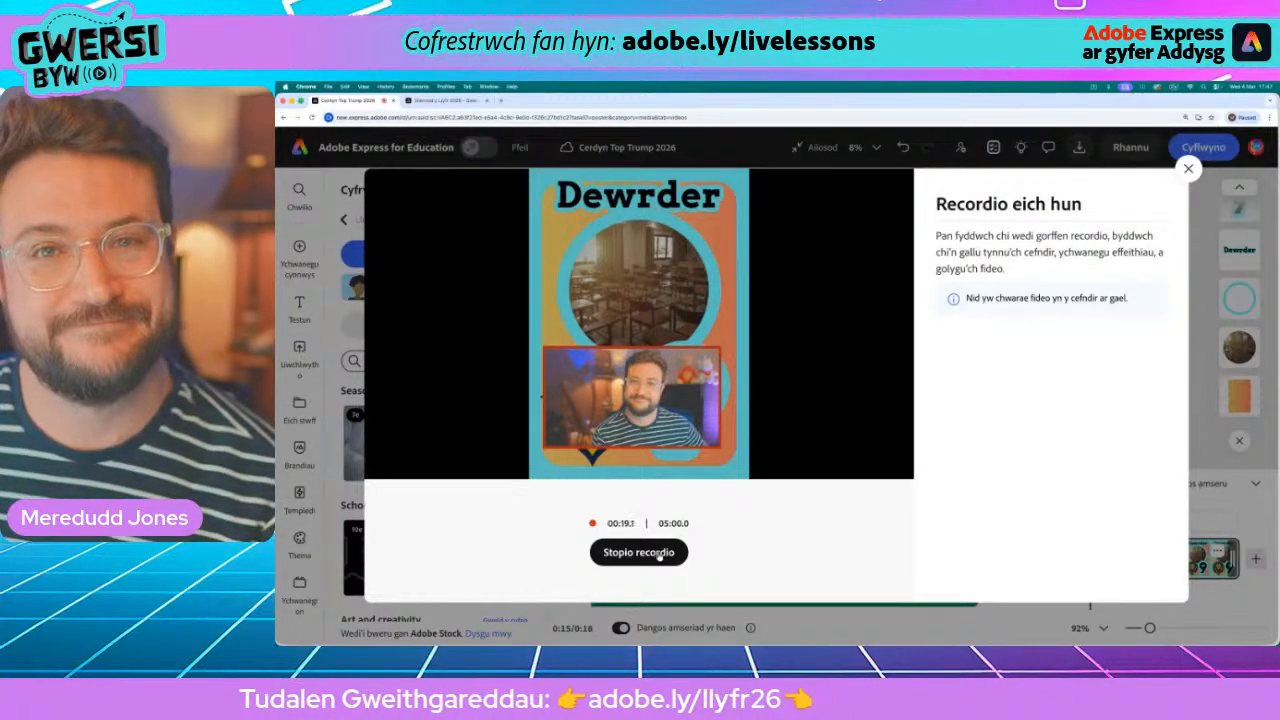
click(659, 556)
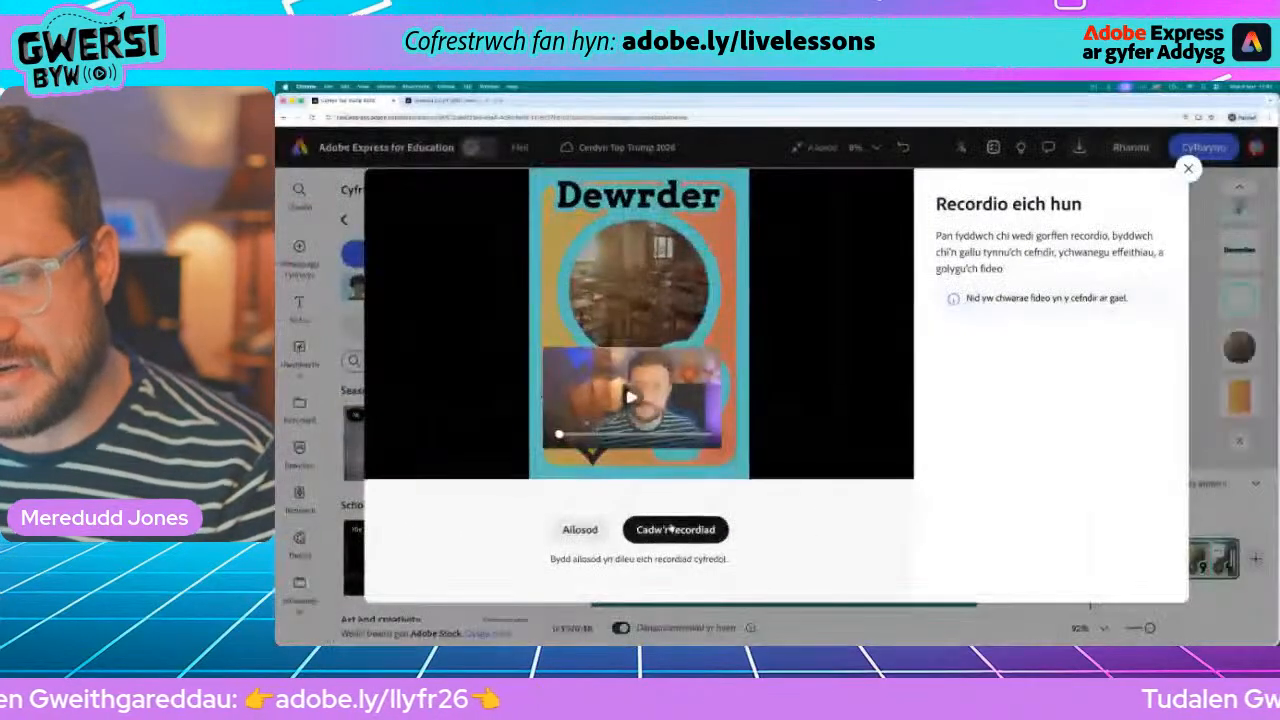
click(672, 530)
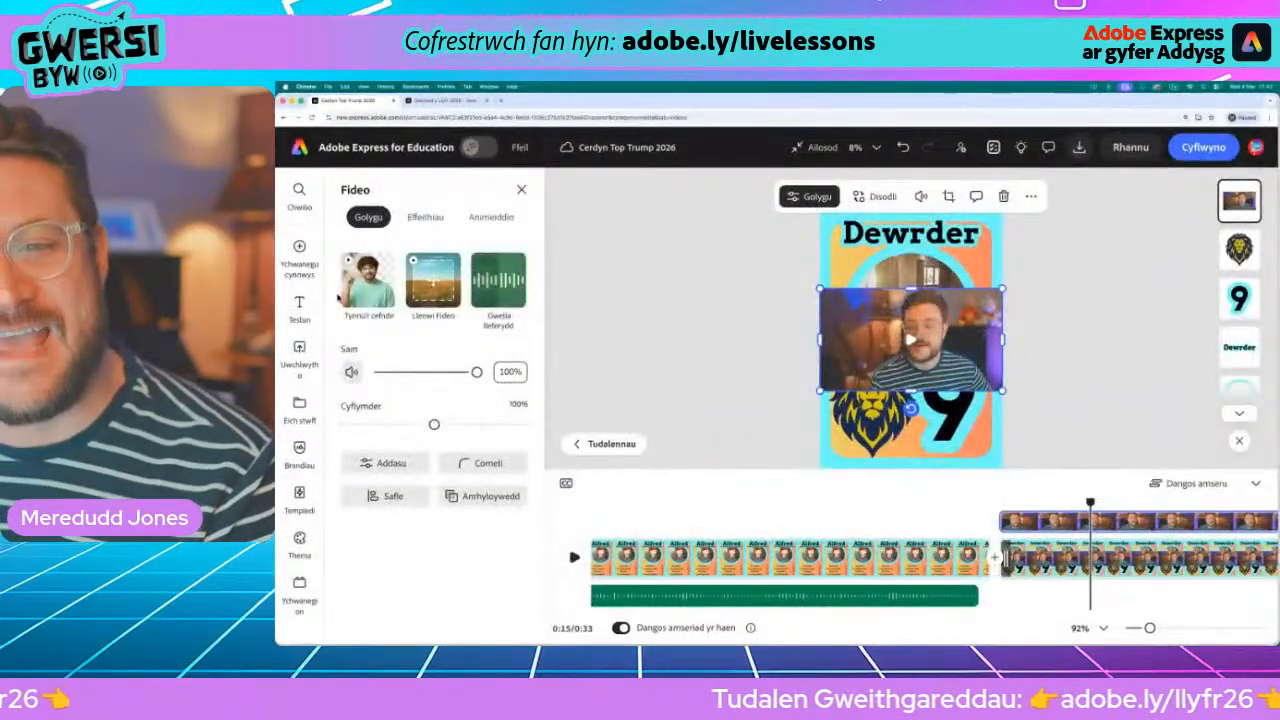
- Enlarge the camera recording, shift it up the card and crop it to a circle centred on the speaker
drag(980, 351, 952, 341)
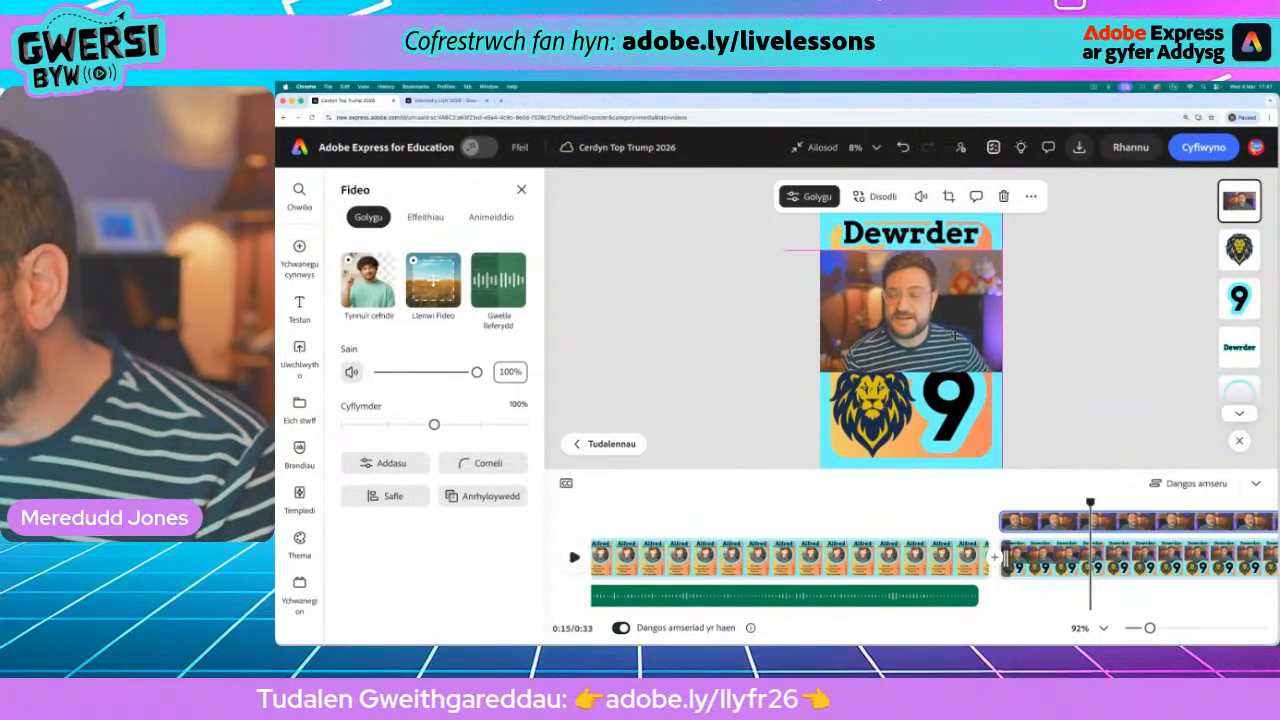
click(948, 196)
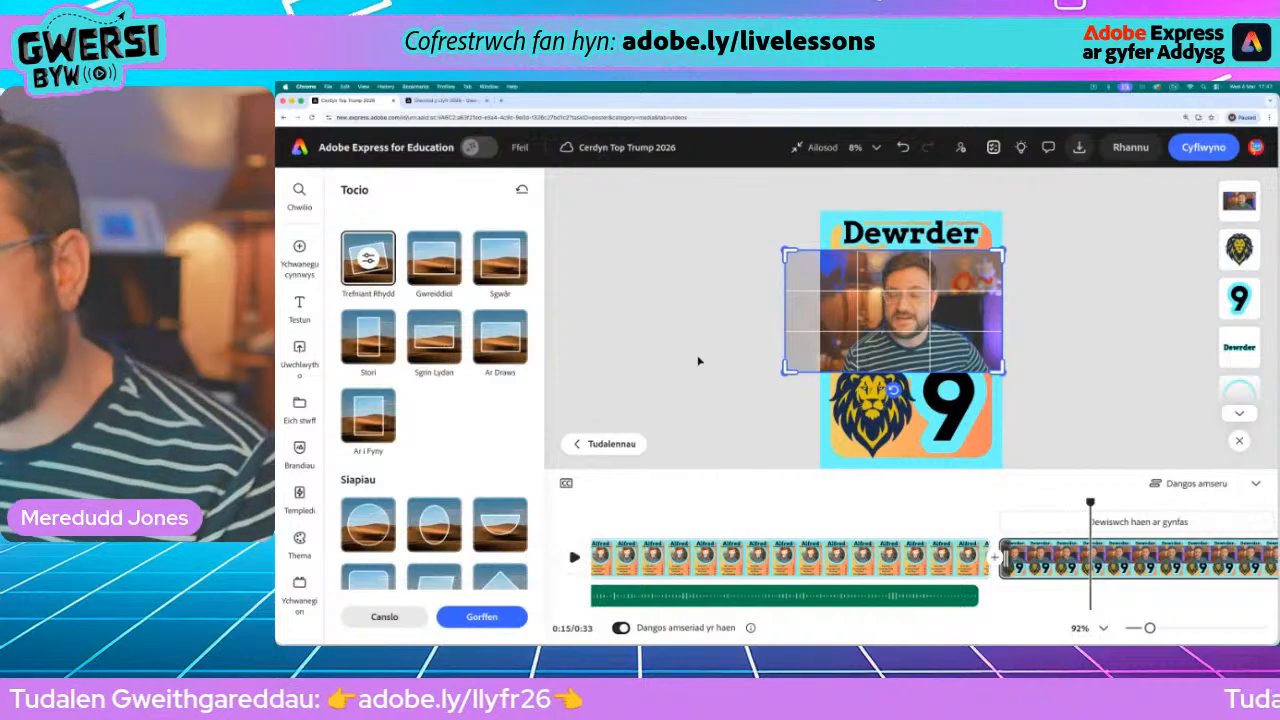
click(368, 524)
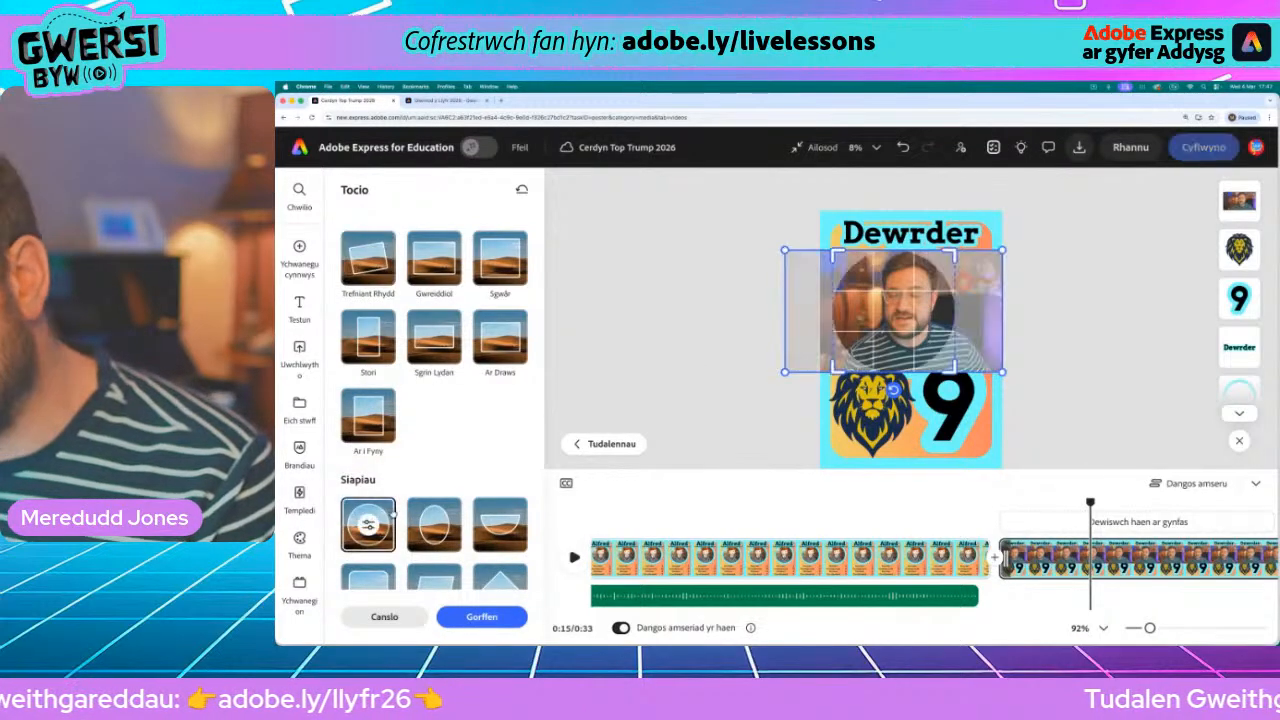
drag(886, 317, 873, 317)
click(691, 305)
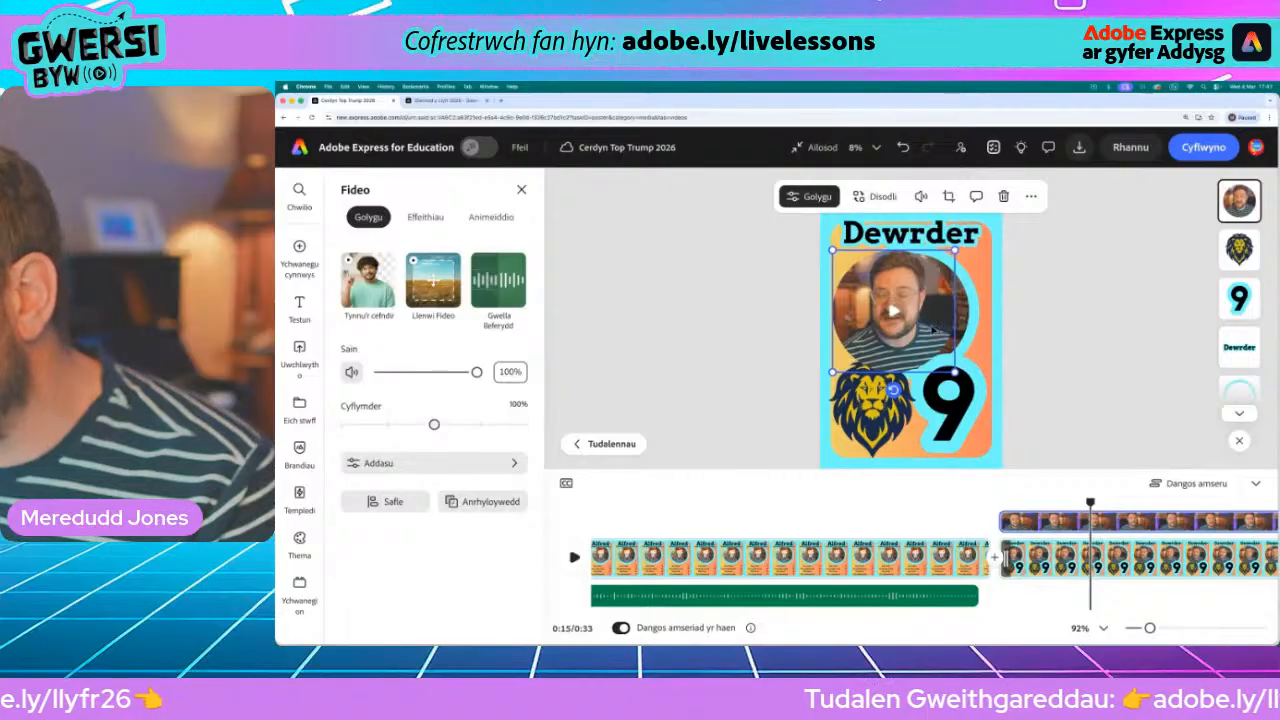
- Fit the circular recording inside the card's round frame and move its layer beneath the light blue ring
drag(948, 320, 948, 321)
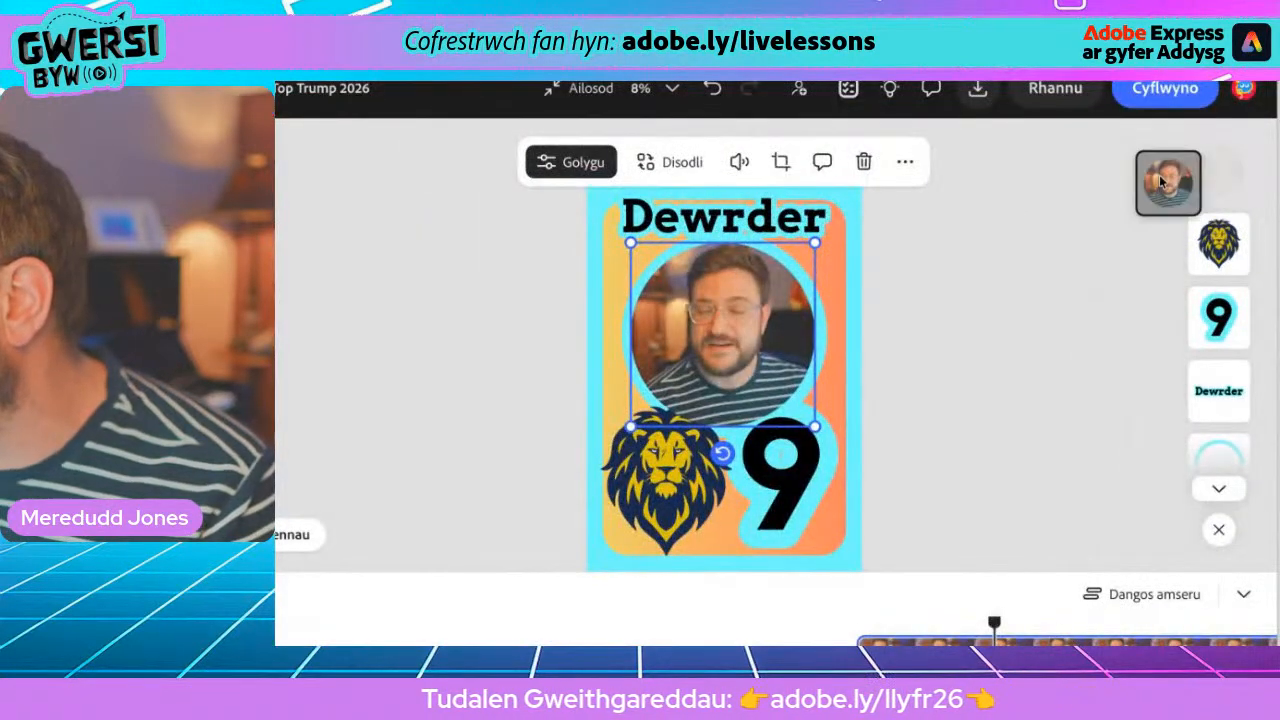
drag(1162, 180, 1165, 432)
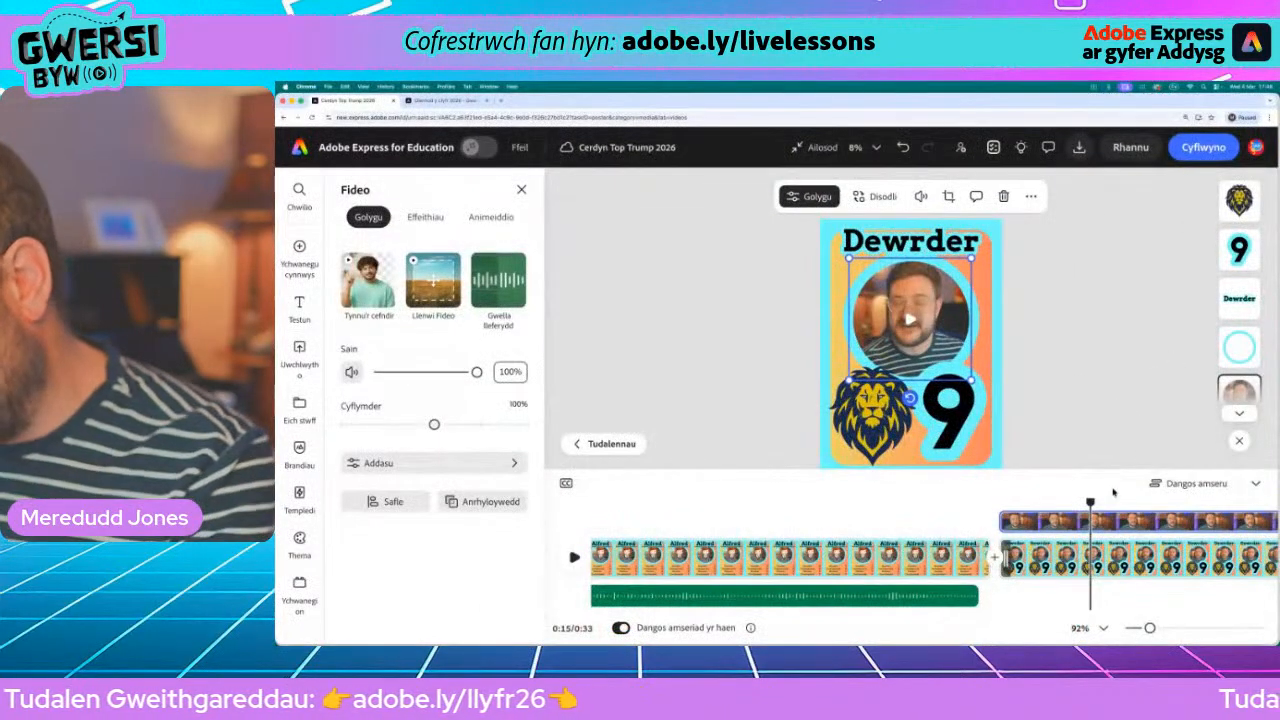
- Play the video from the last seconds of the Alfred scene through the Dewrder scene to check the transition and recording
drag(1090, 502, 930, 505)
click(707, 498)
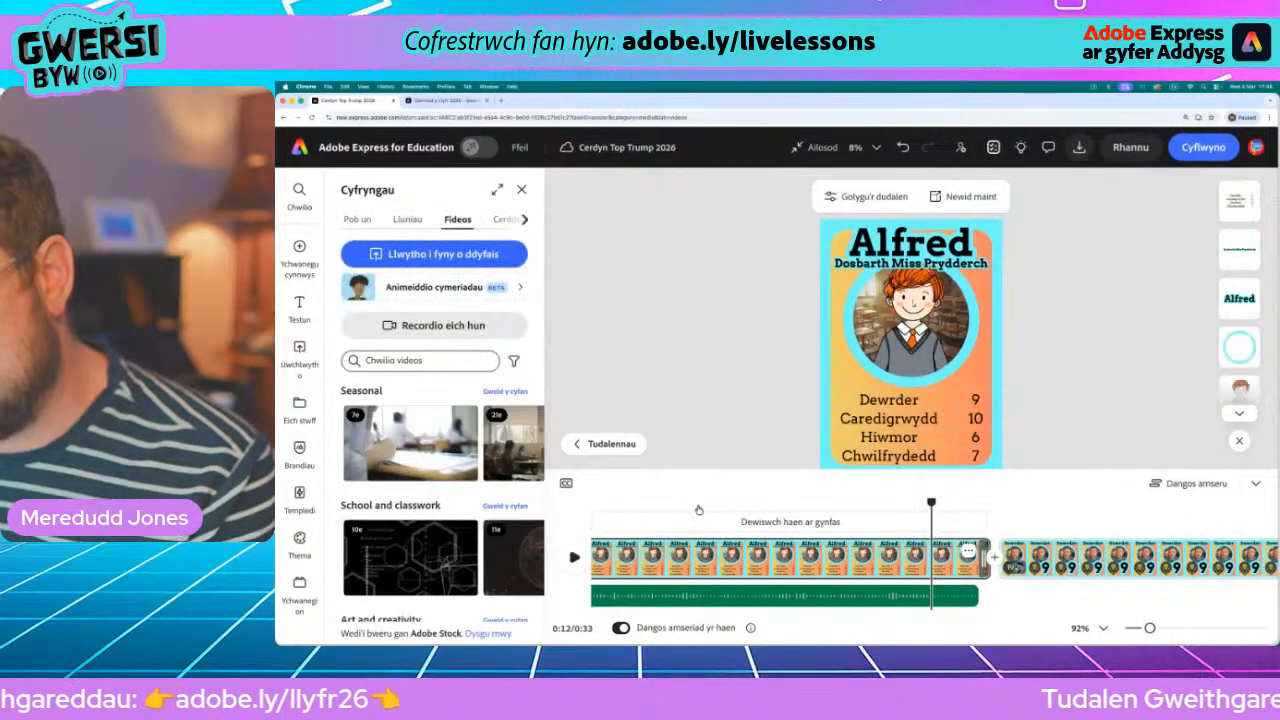
click(573, 558)
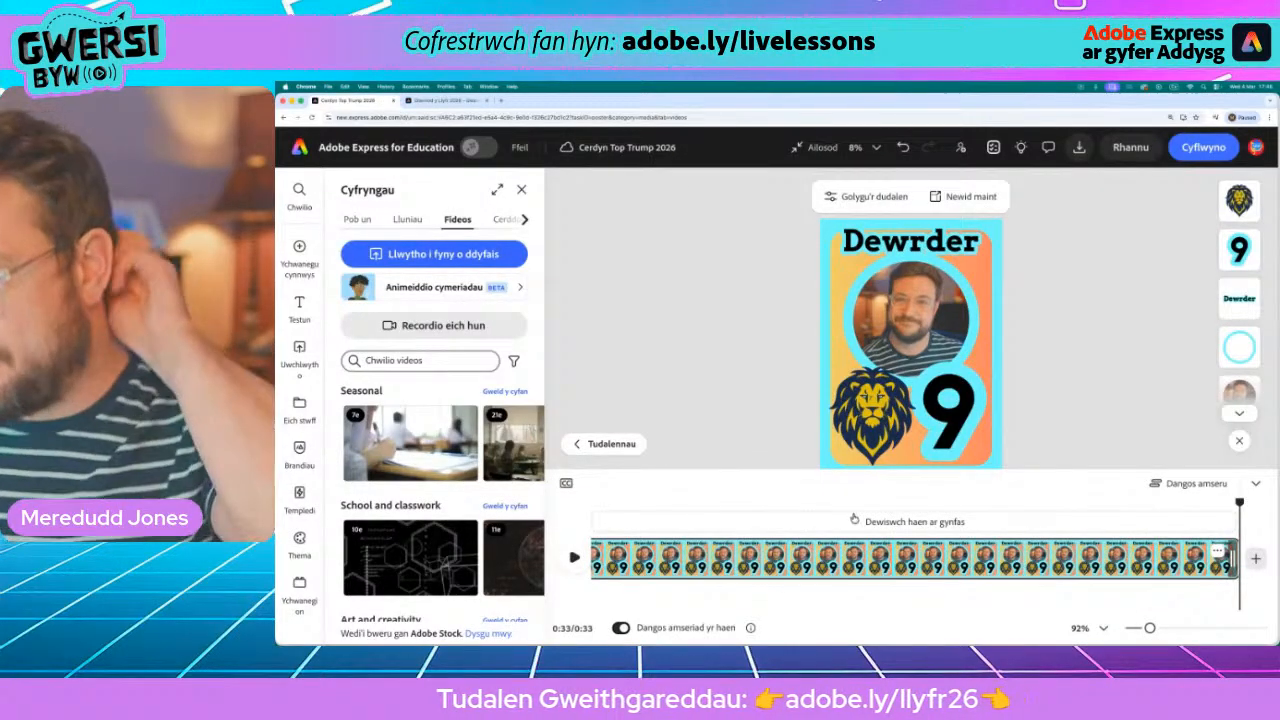
- Shrink the timeline scale to 17% and duplicate the Dewrder scene as a third scene
drag(1150, 630, 1131, 632)
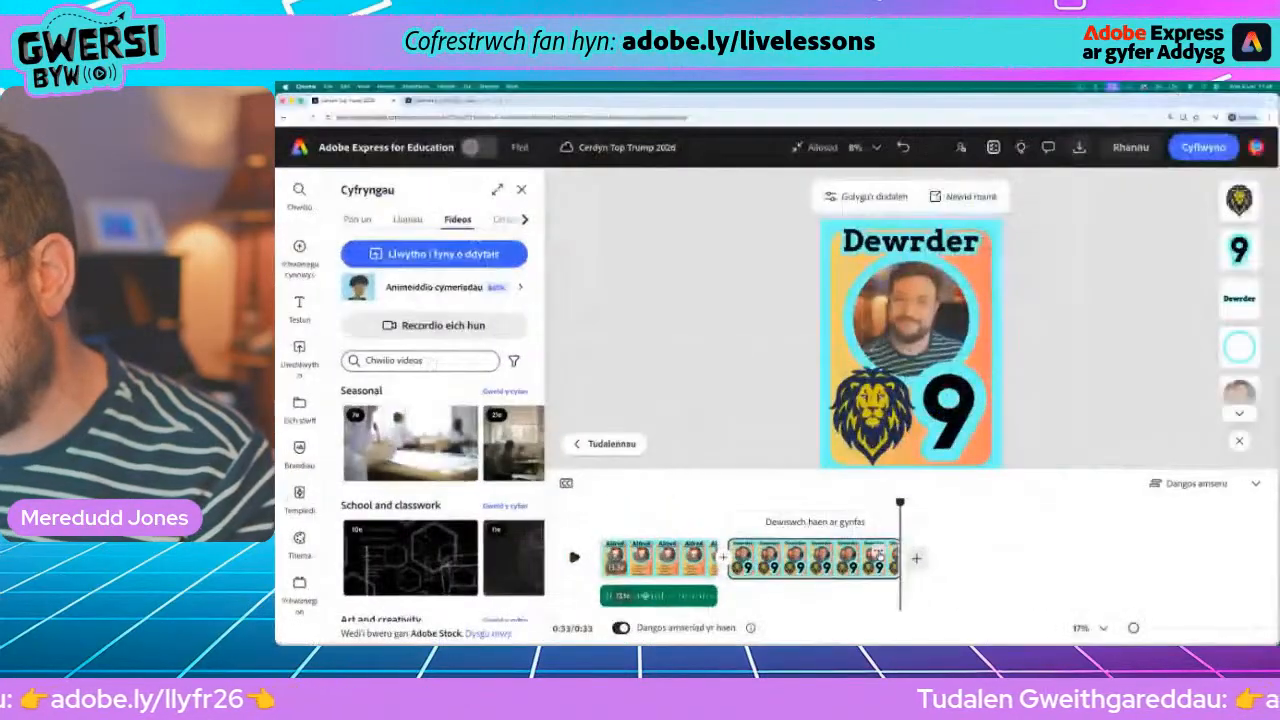
click(1007, 522)
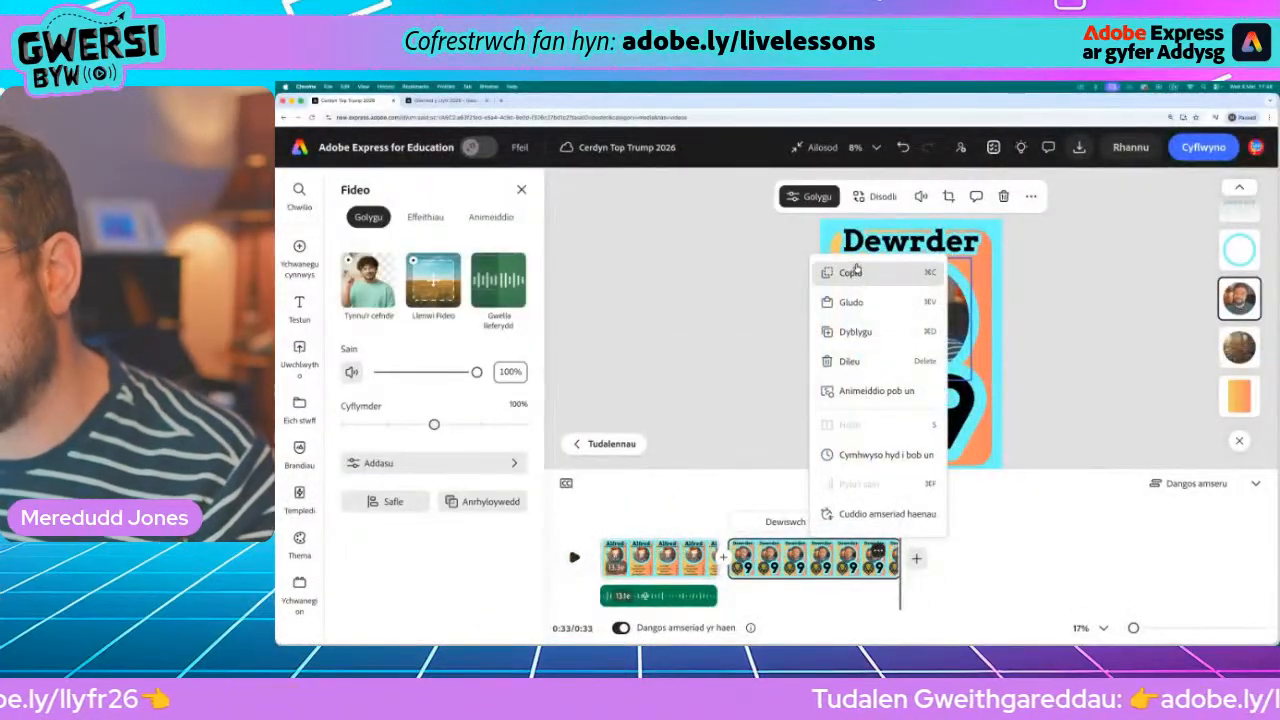
click(852, 331)
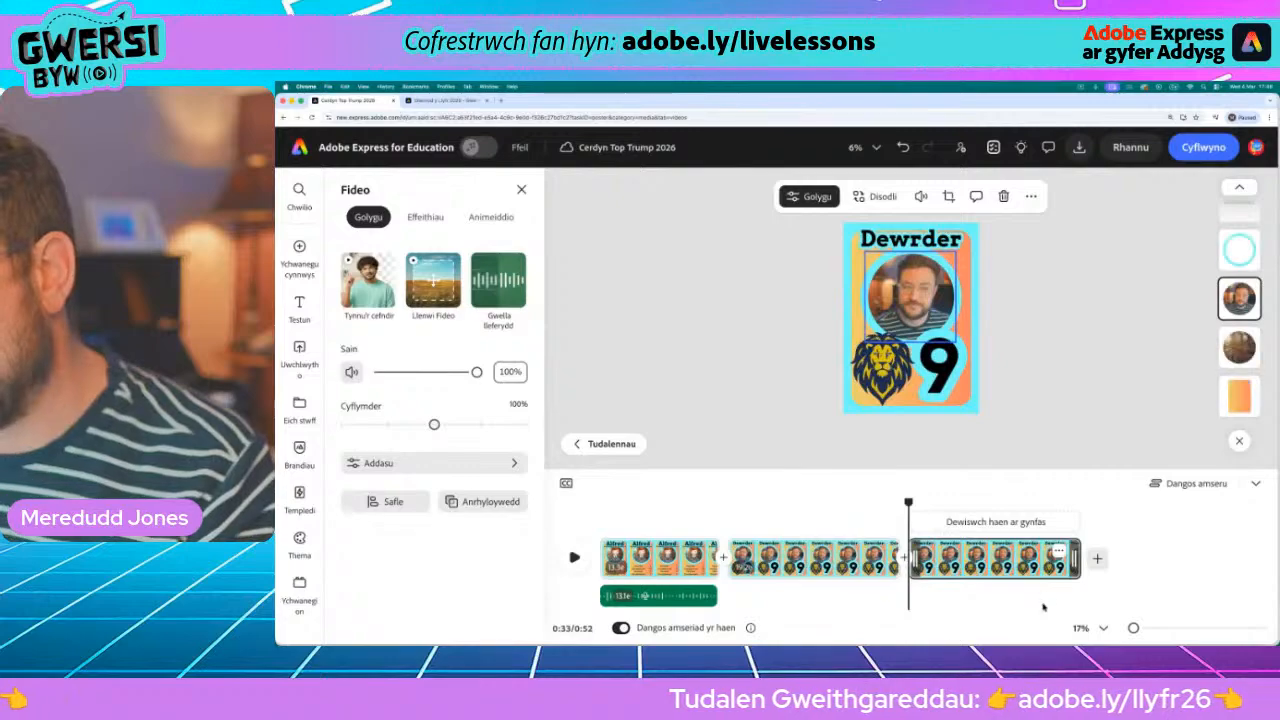
- Change the third scene's title from Dewrder to "Caredigrwydd", the next trait on the Alfred card
drag(909, 501, 967, 505)
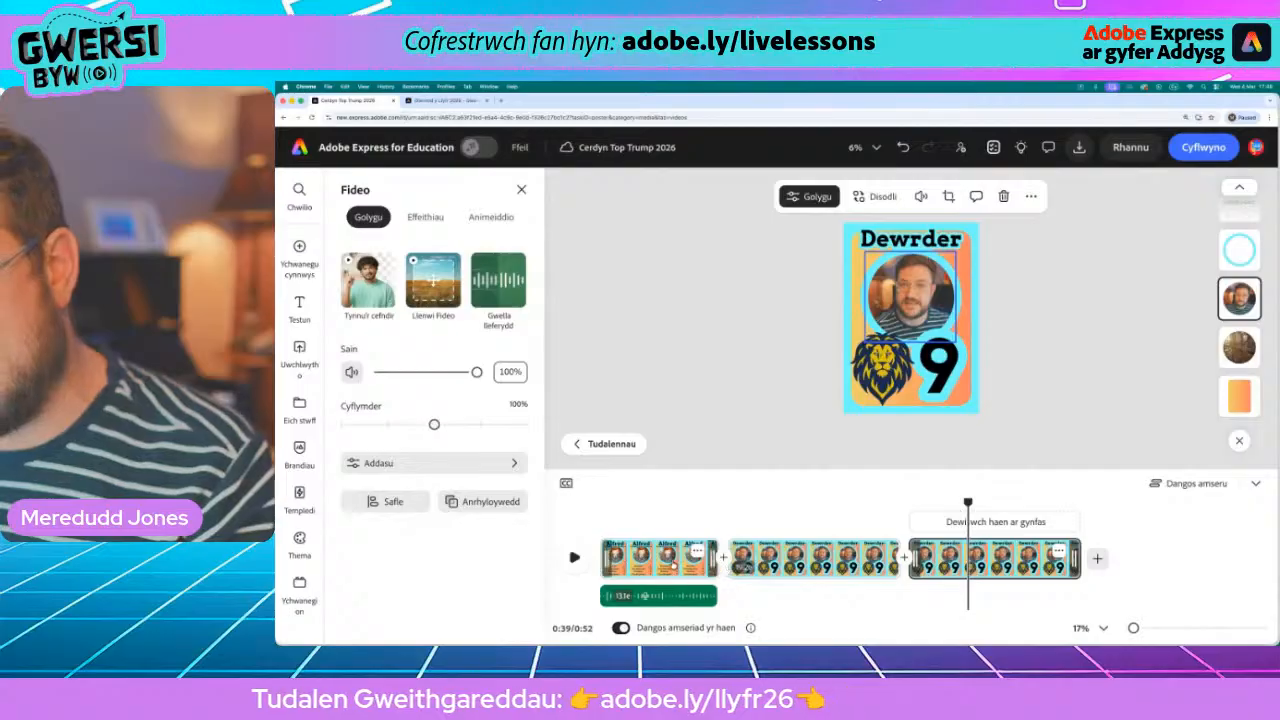
click(672, 560)
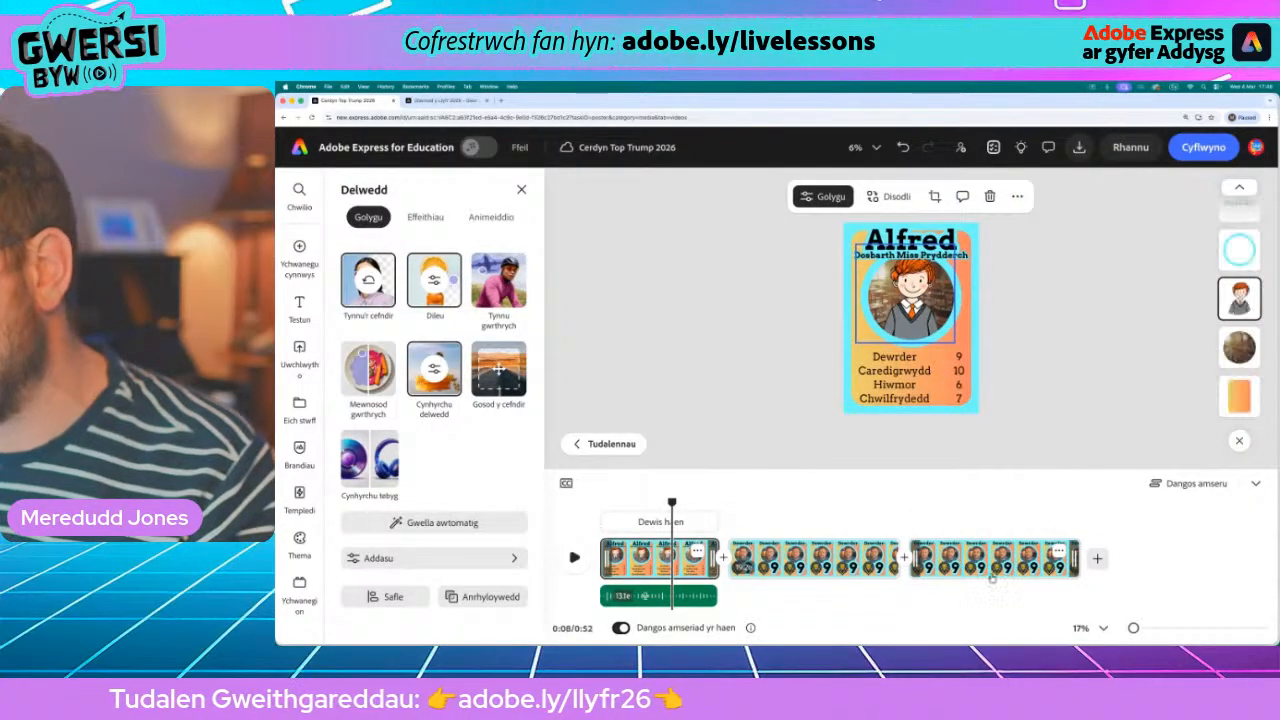
click(975, 558)
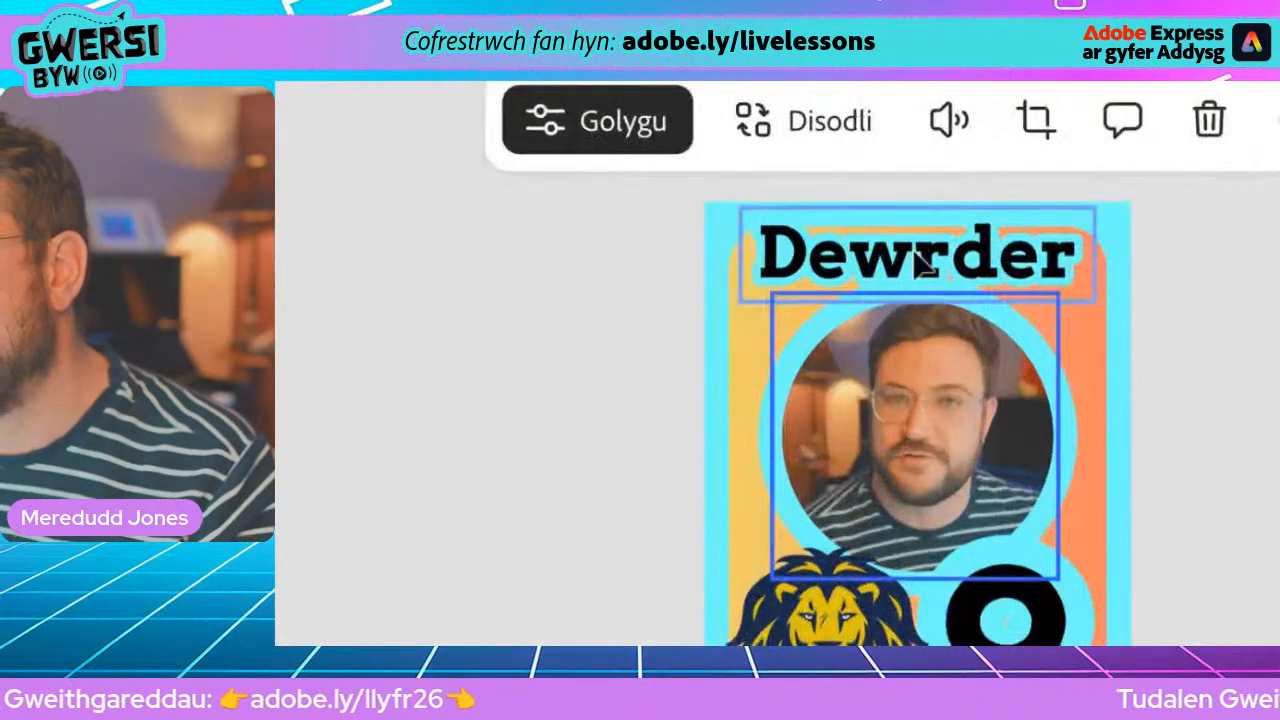
click(913, 243)
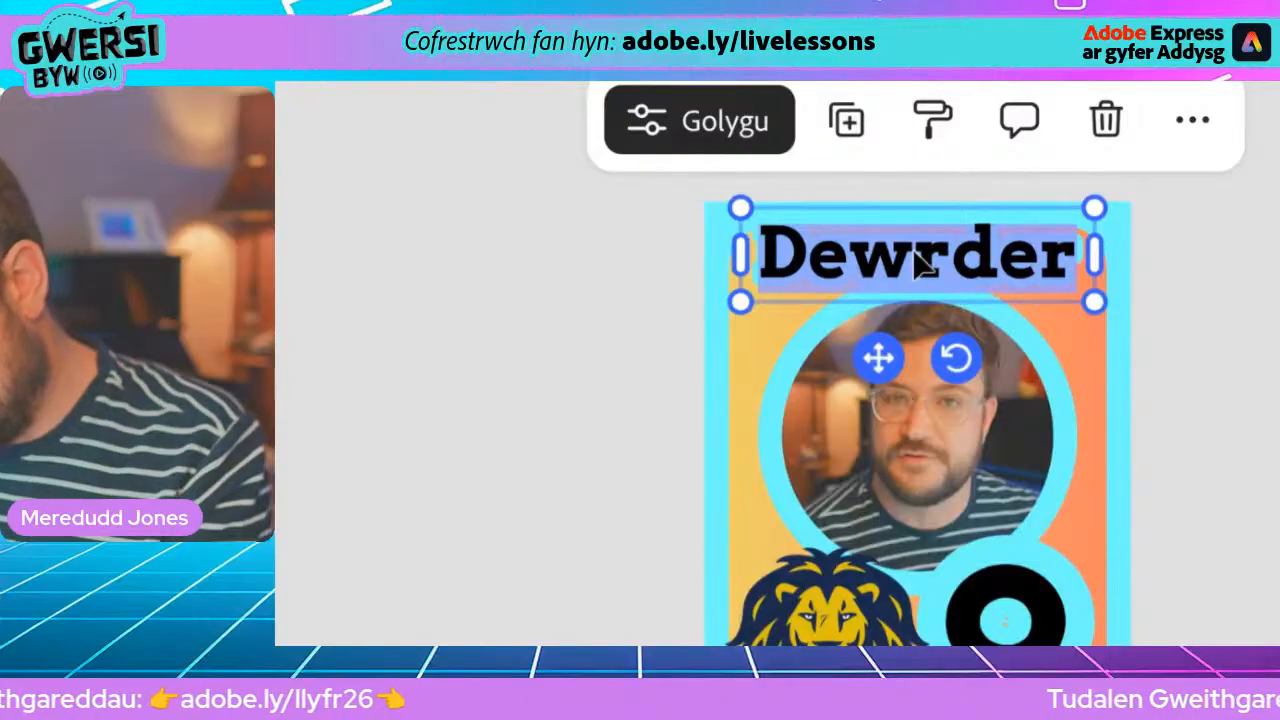
text(Cared)
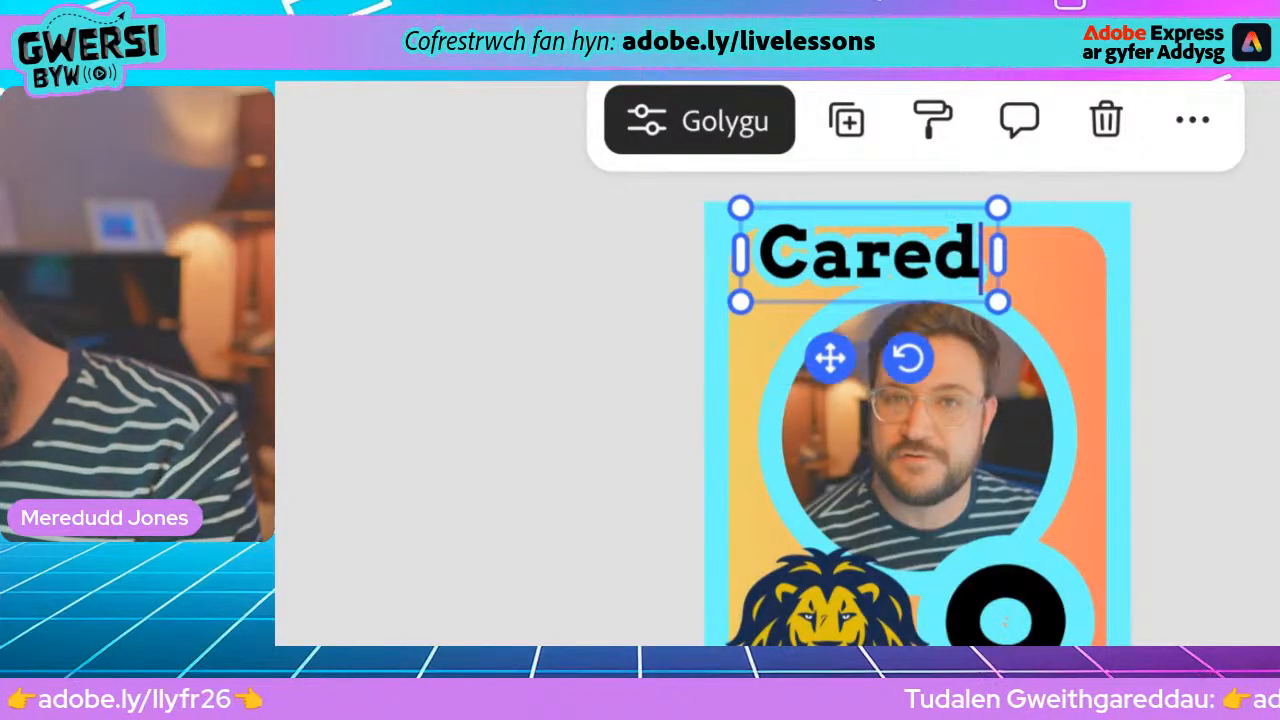
text(igrw)
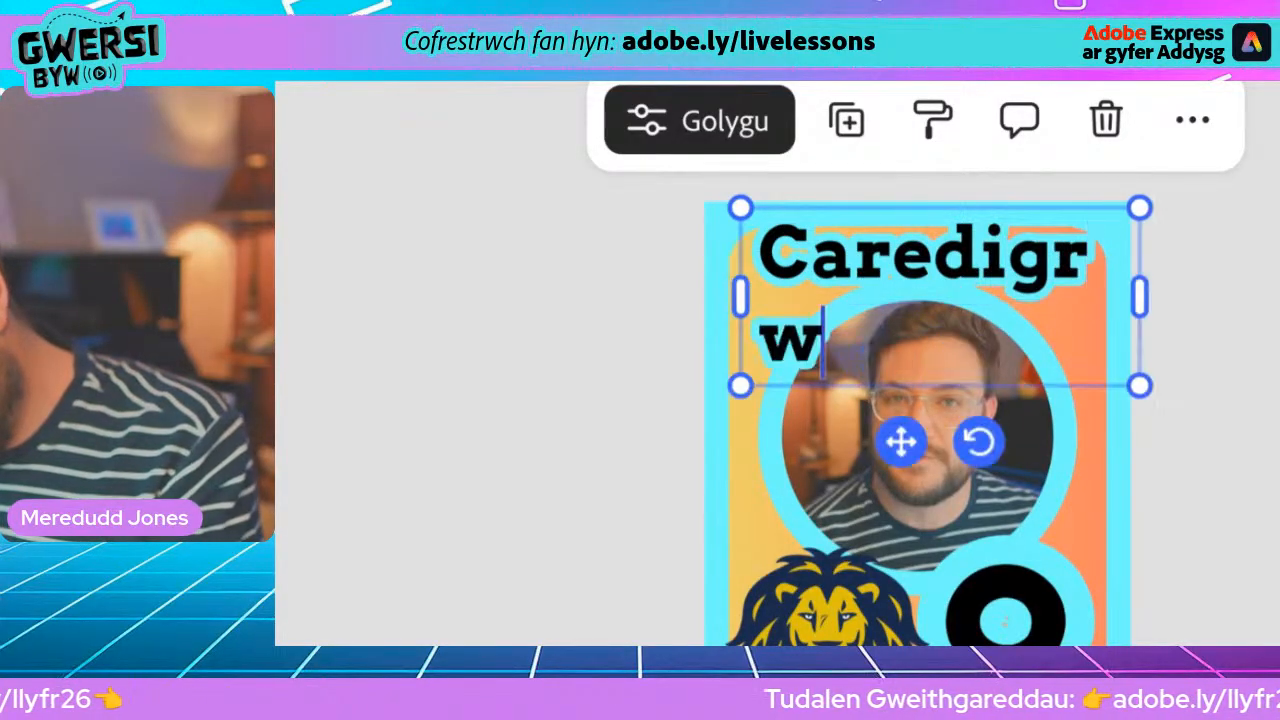
text(ydd)
- Shrink the Caredigrwydd title onto a single line and fit it across the top of the card, above the recording
drag(1141, 385, 1074, 354)
drag(1074, 286, 1126, 280)
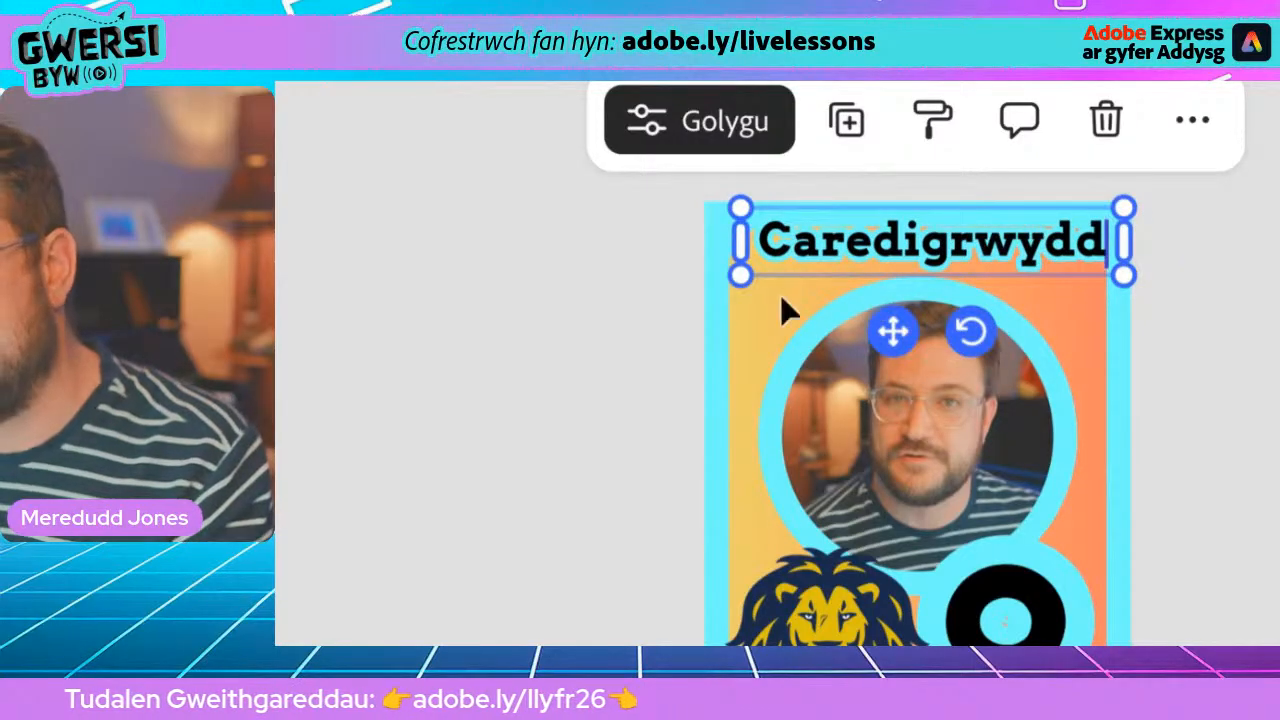
mouse_move(740, 278)
mouse_down()
mouse_move(733, 294)
mouse_move(743, 289)
mouse_up()
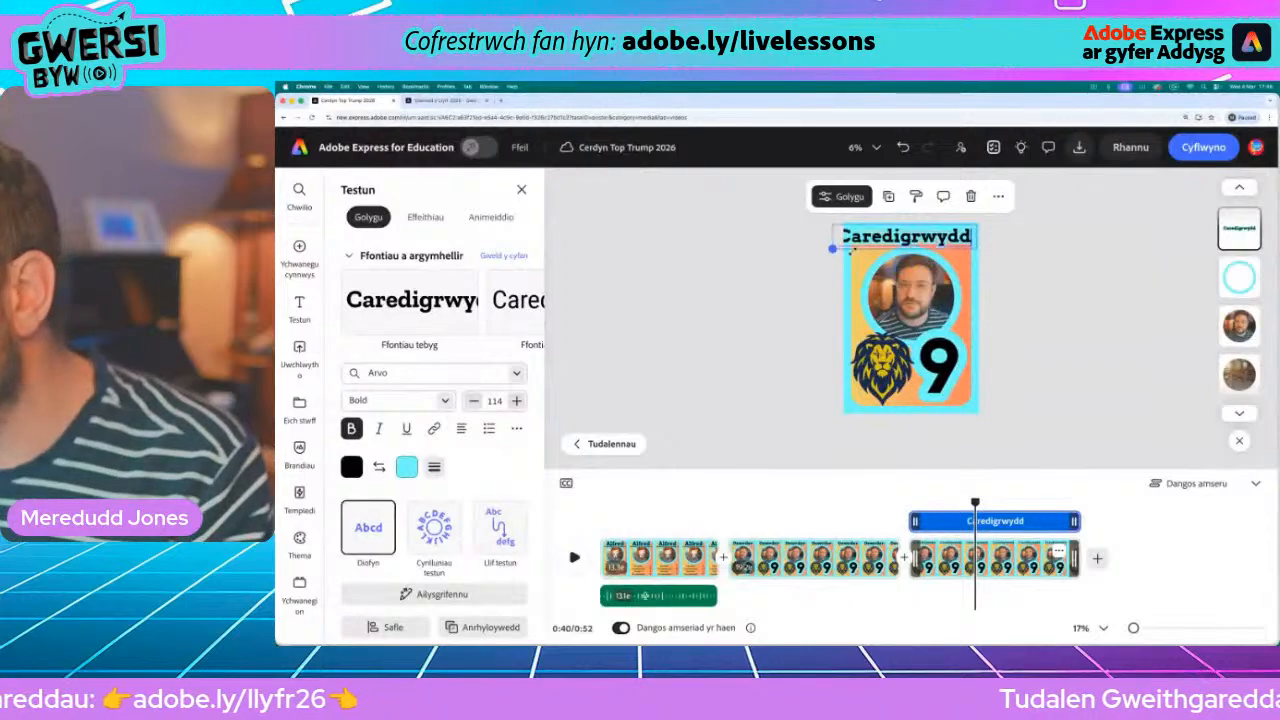
scroll(848, 250, up, 5)
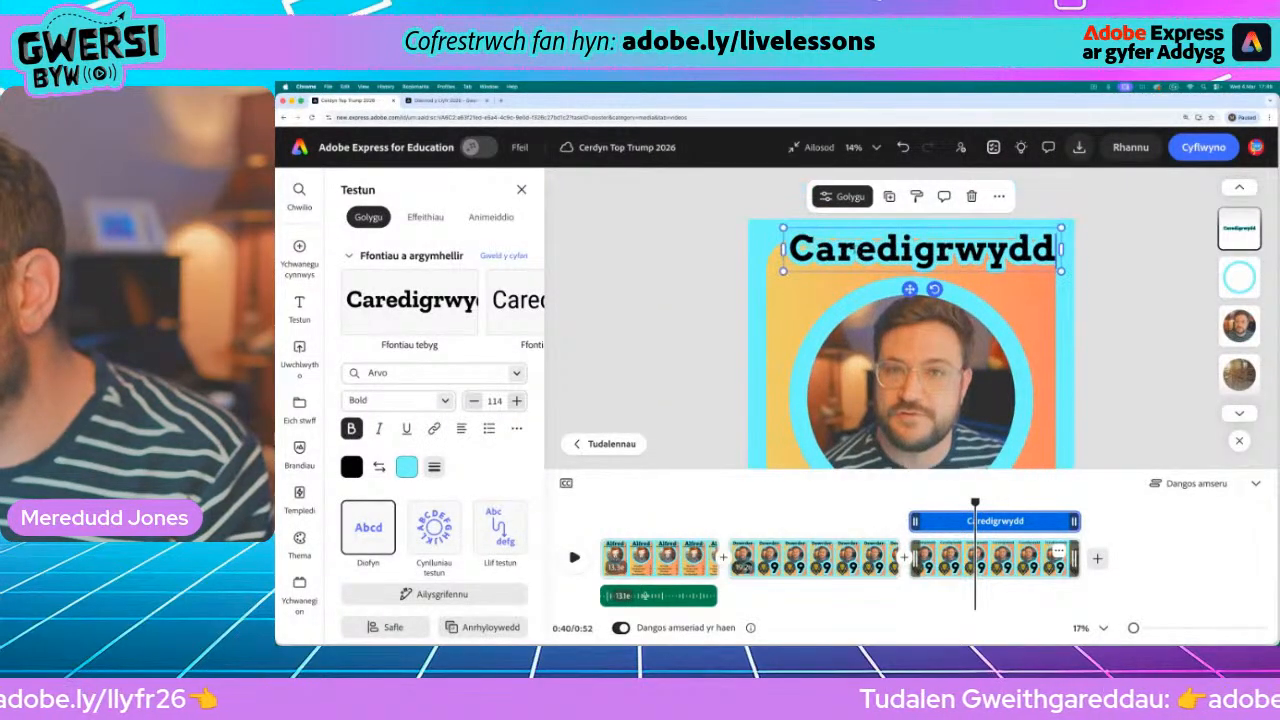
drag(778, 281, 765, 273)
drag(900, 291, 898, 298)
scroll(898, 298, down, 5)
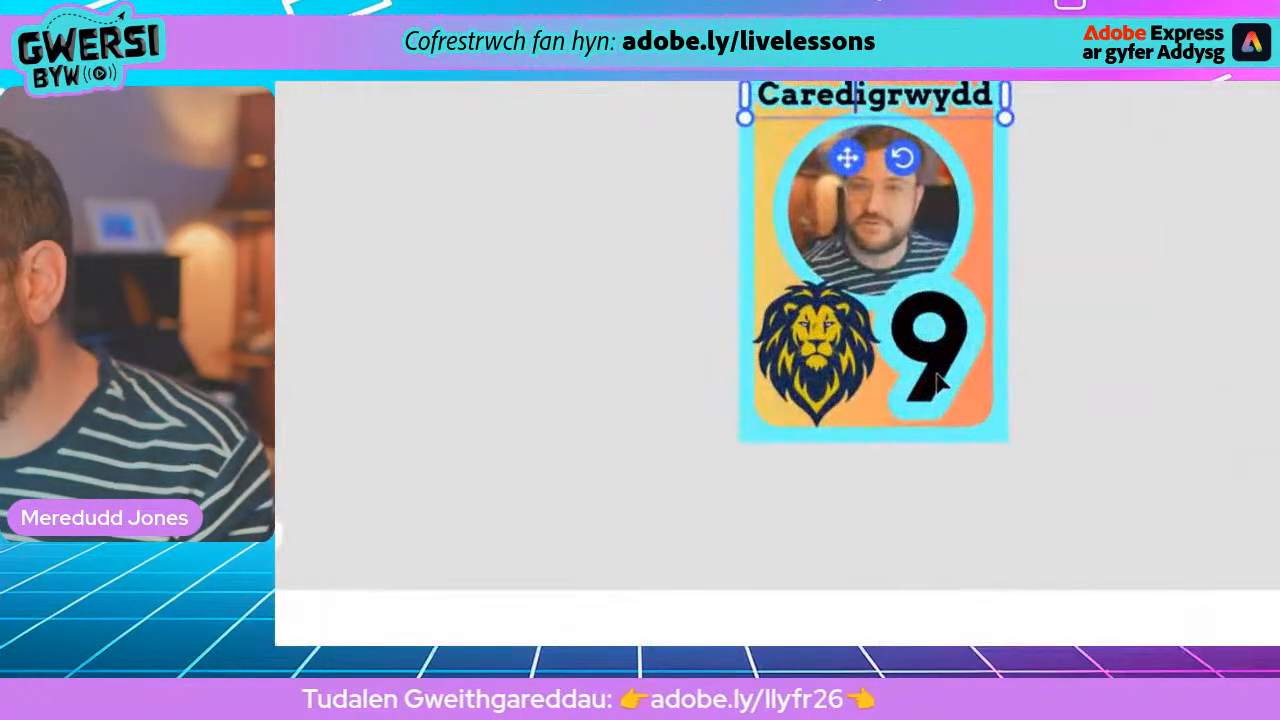
- Change the third scene's score to 10, keep both digits on one line, and fit it inside the card's lower right corner
click(940, 372)
text(10)
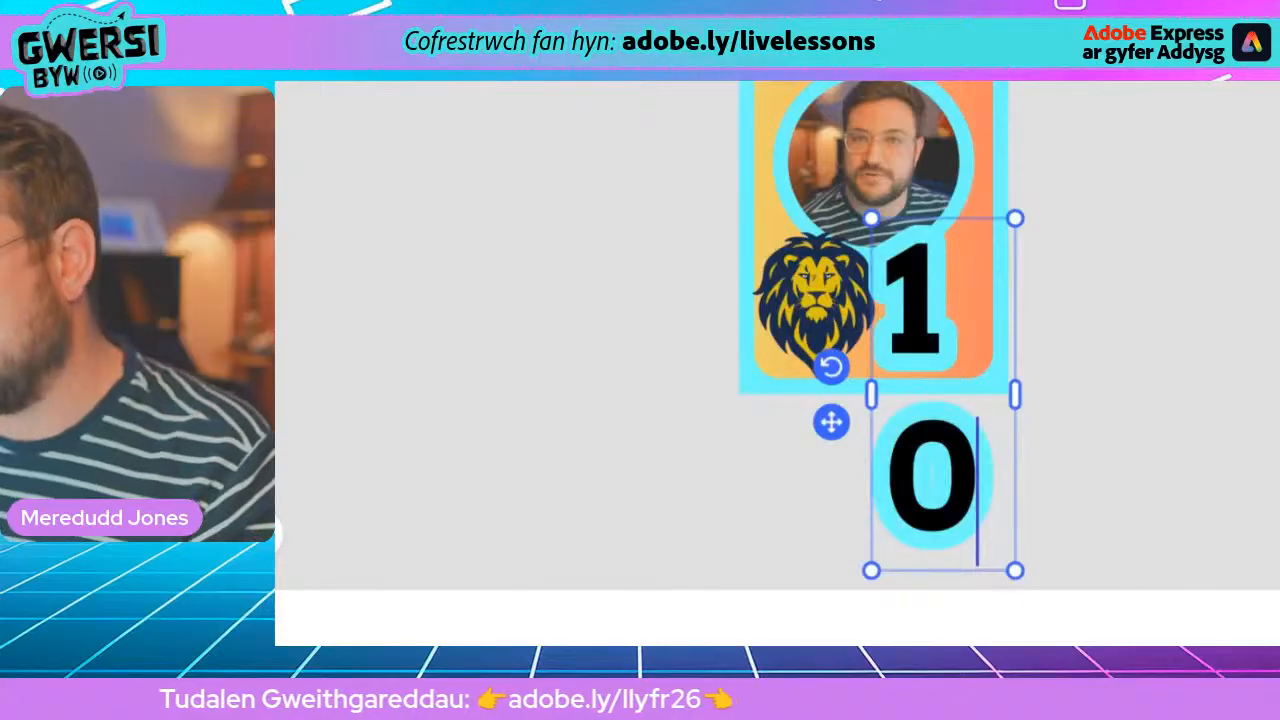
drag(1012, 393, 1048, 394)
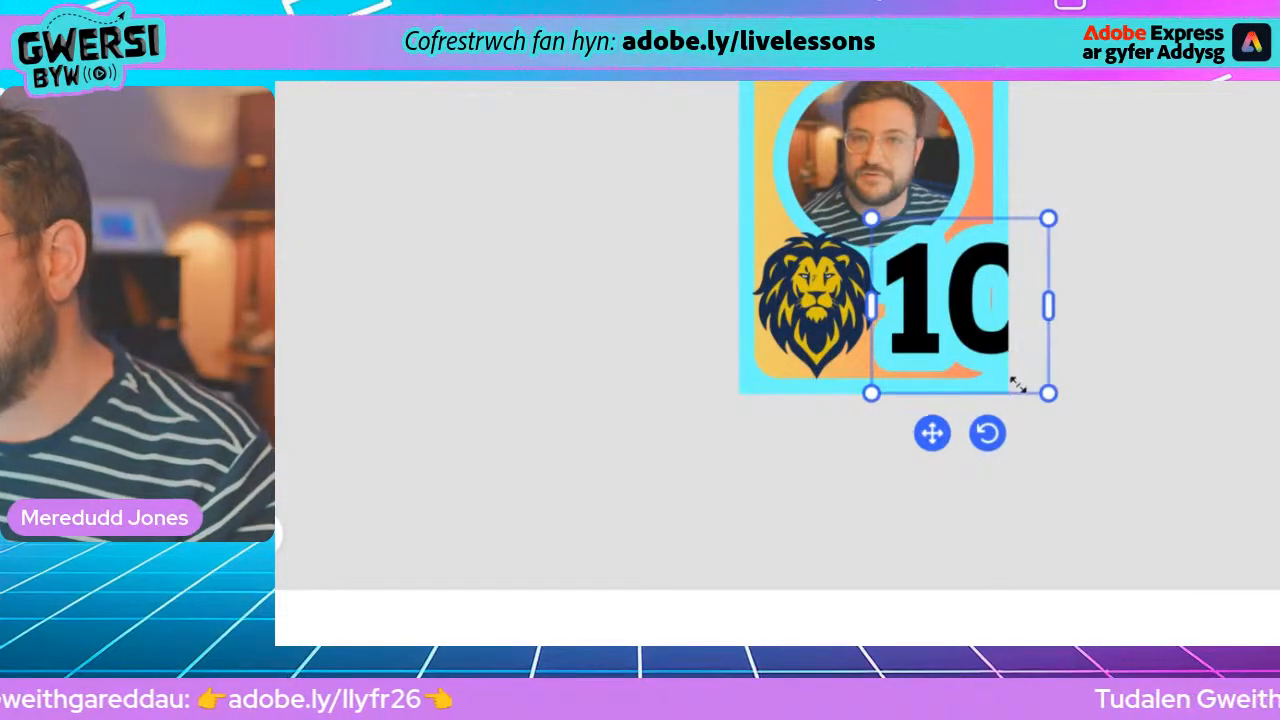
drag(931, 432, 888, 431)
drag(1004, 392, 948, 340)
drag(874, 400, 892, 420)
- Delete the lion illustration from the Caredigrwydd scene and search the design assets for "kind"
click(802, 292)
key(Delete)
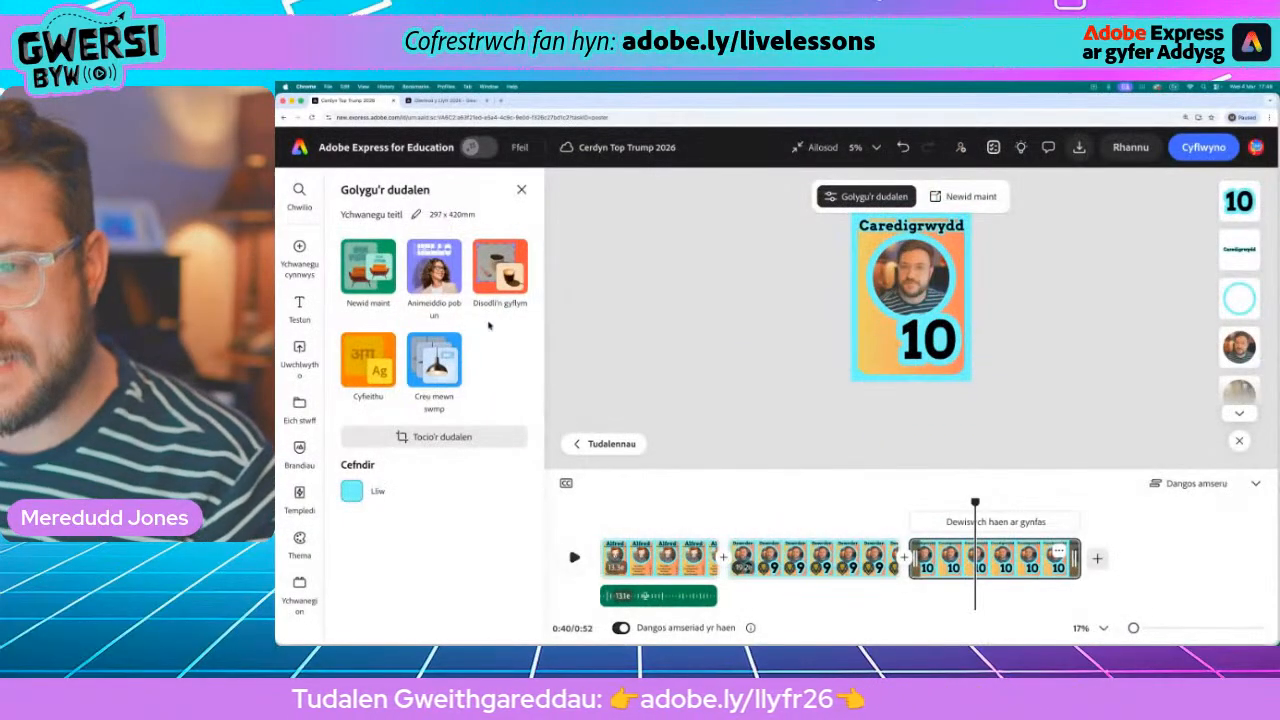
click(299, 247)
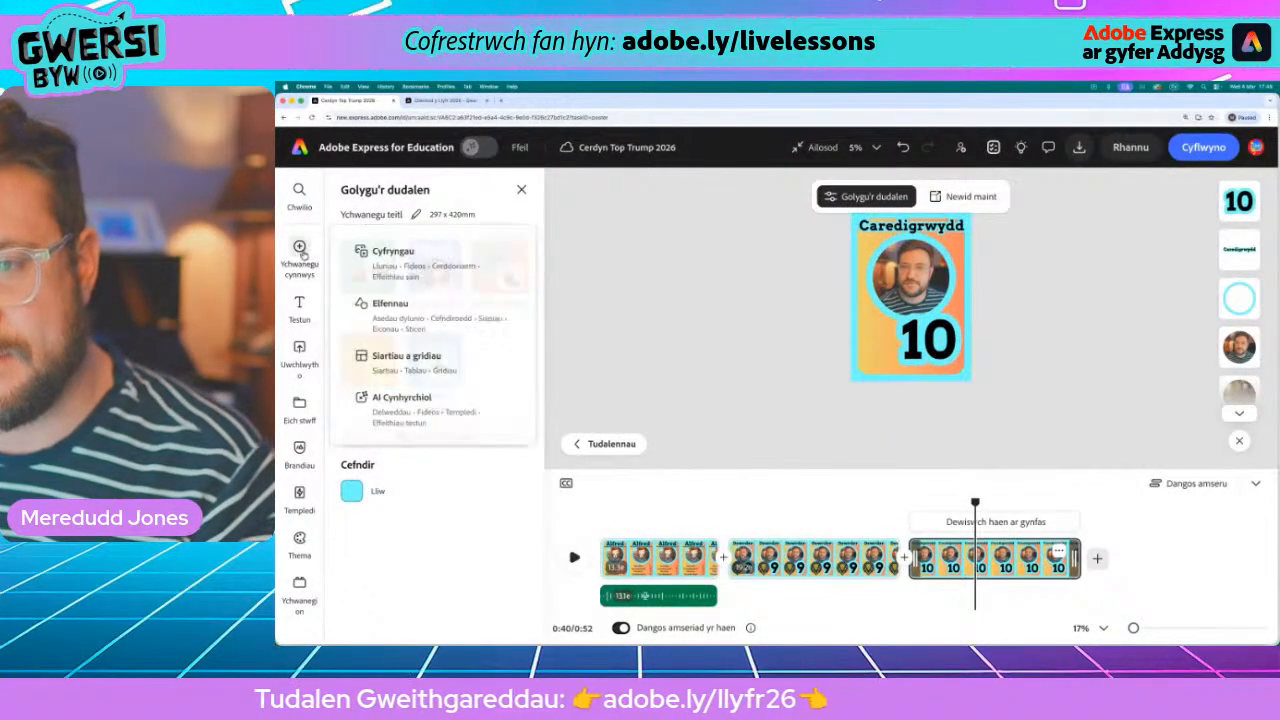
click(385, 305)
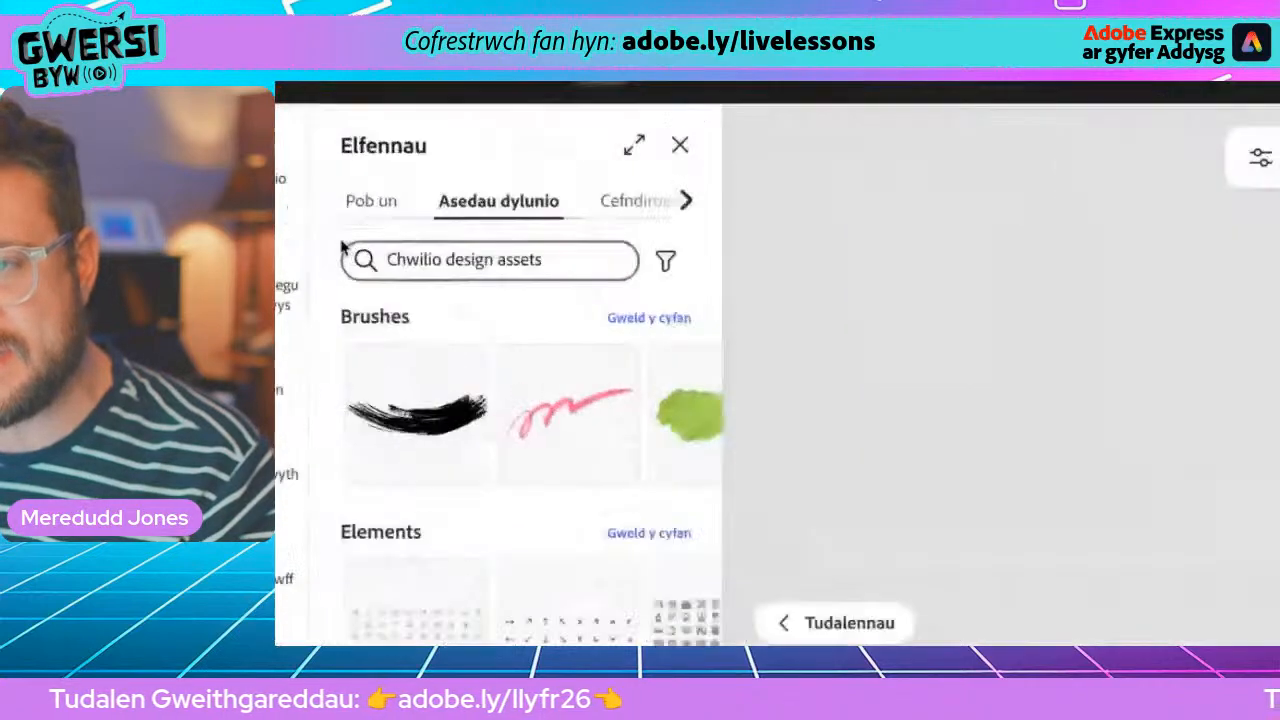
click(389, 250)
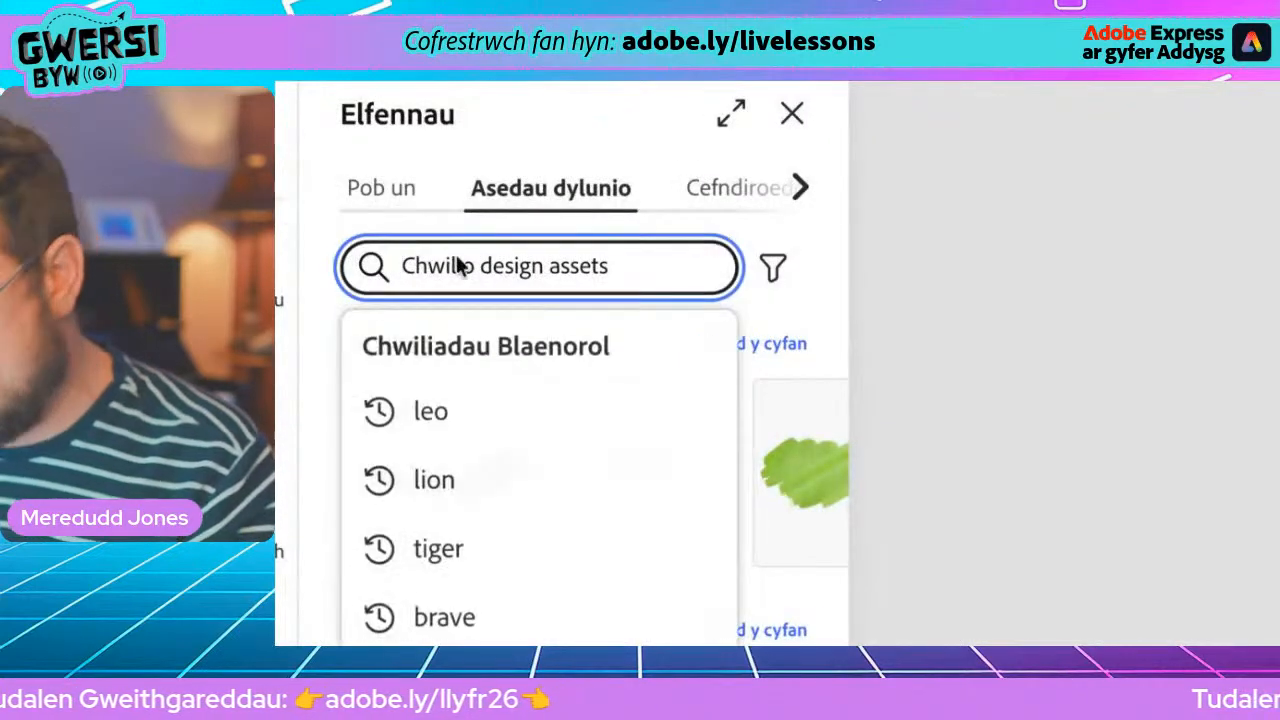
text(kind)
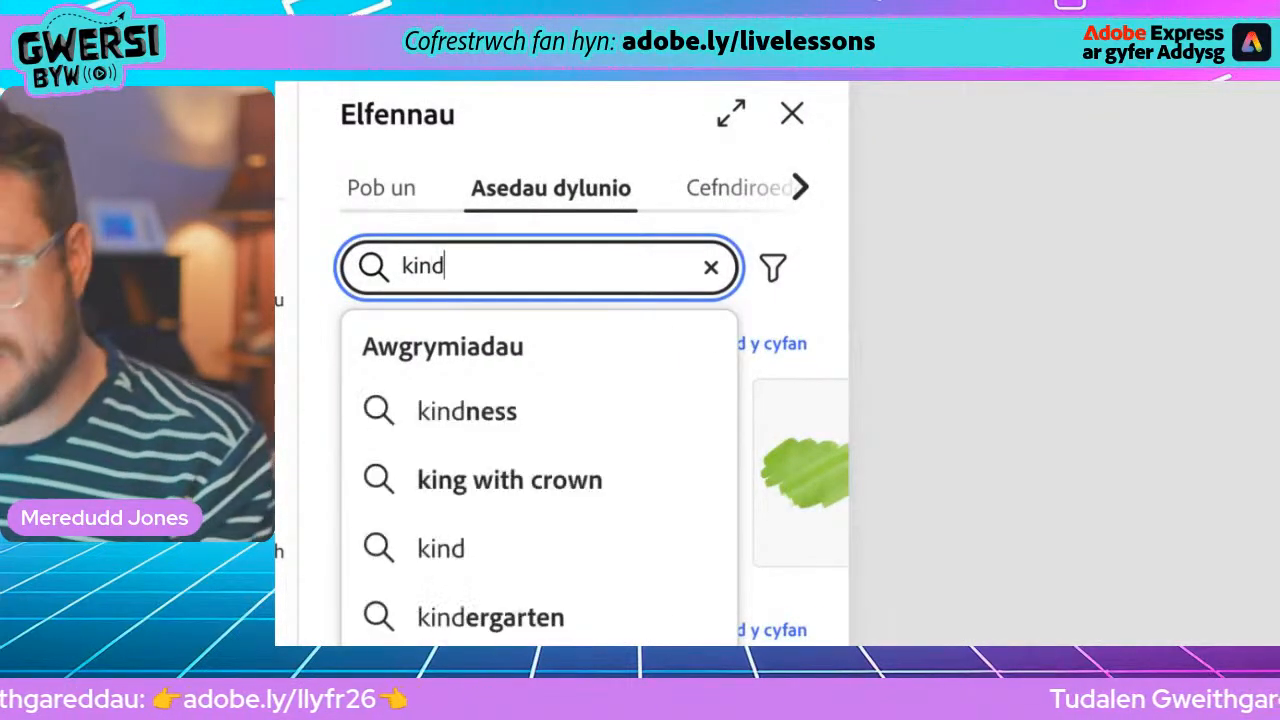
key(Return)
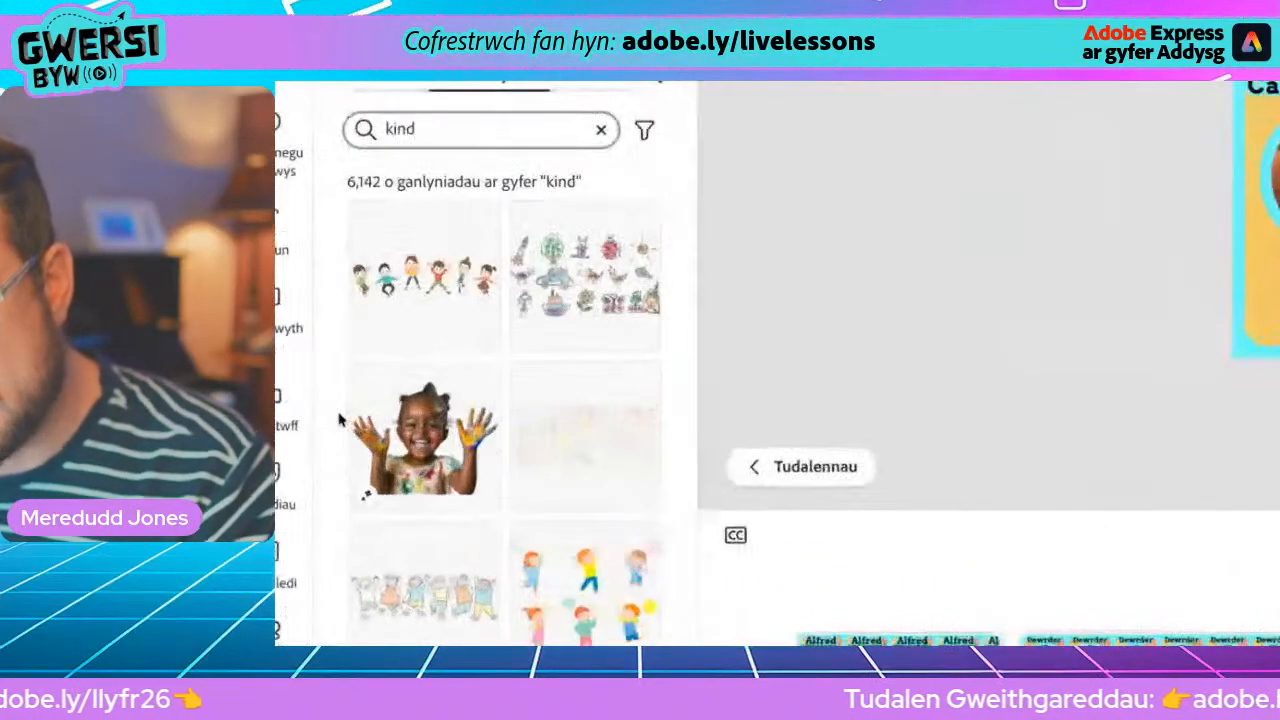
- Look through the "kind" design assets for an illustration that represents kindness
scroll(425, 426, down, 5)
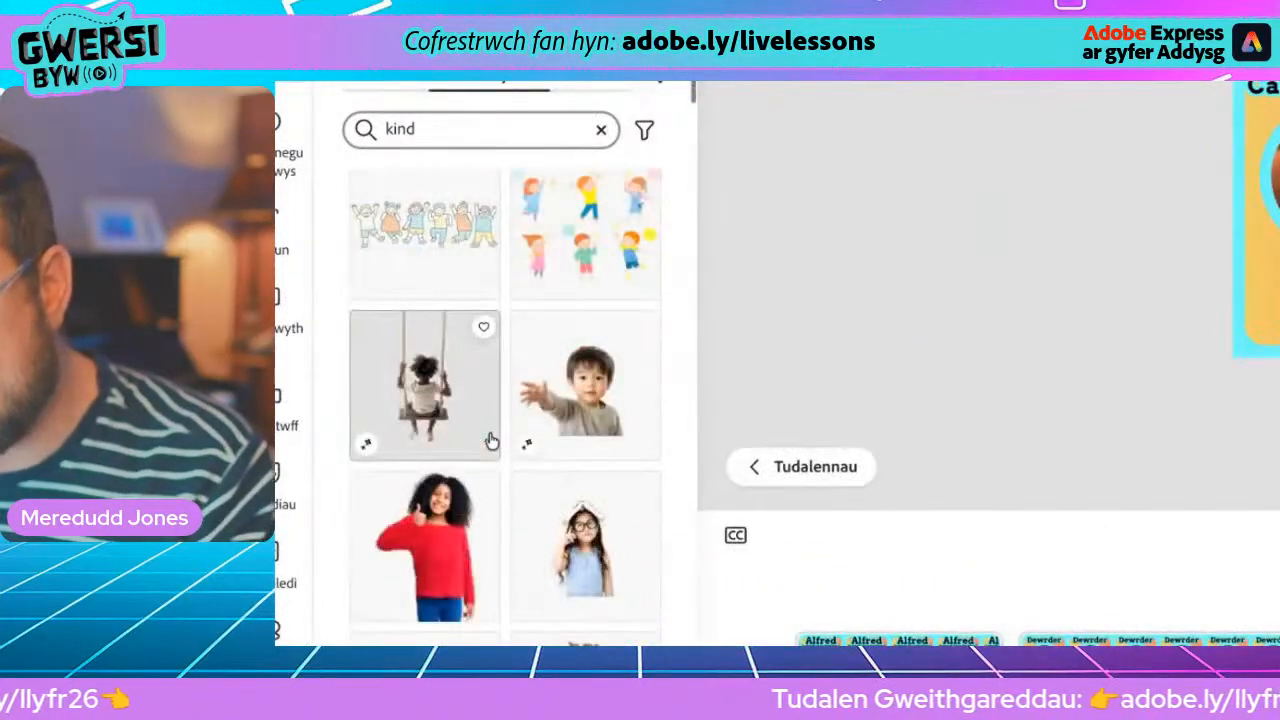
scroll(491, 441, down, 5)
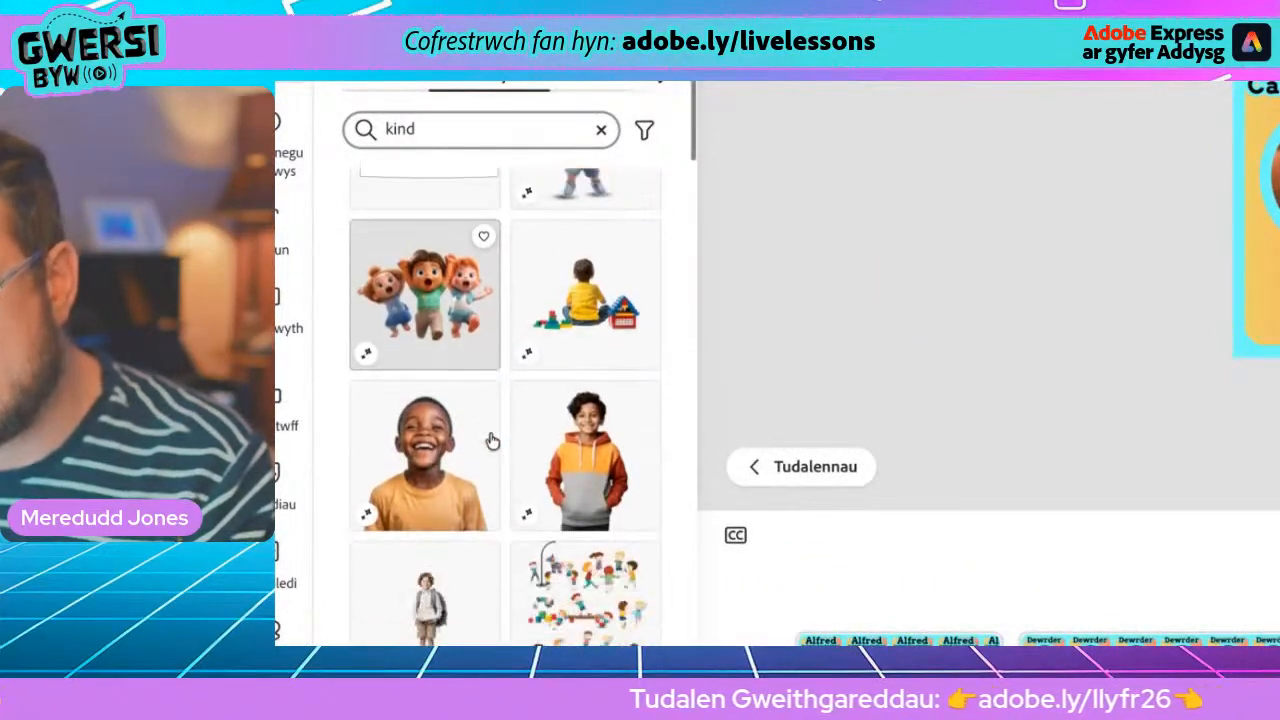
scroll(491, 441, down, 6)
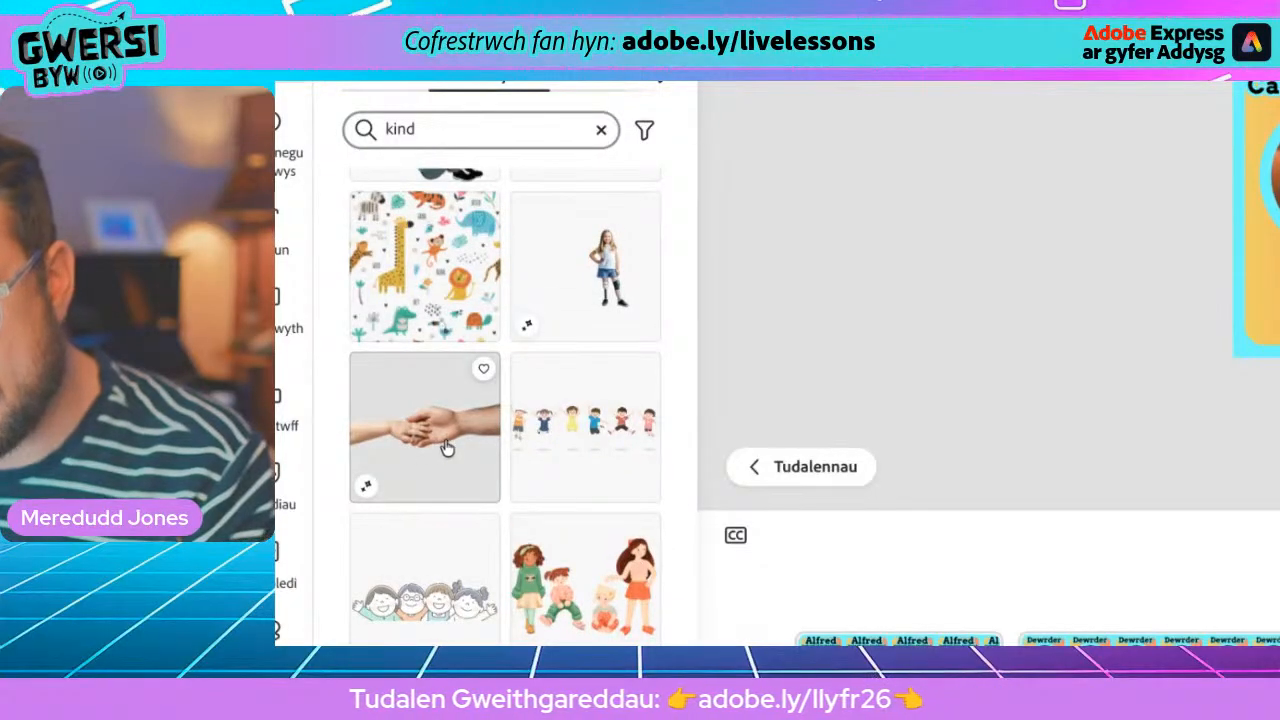
scroll(447, 449, down, 5)
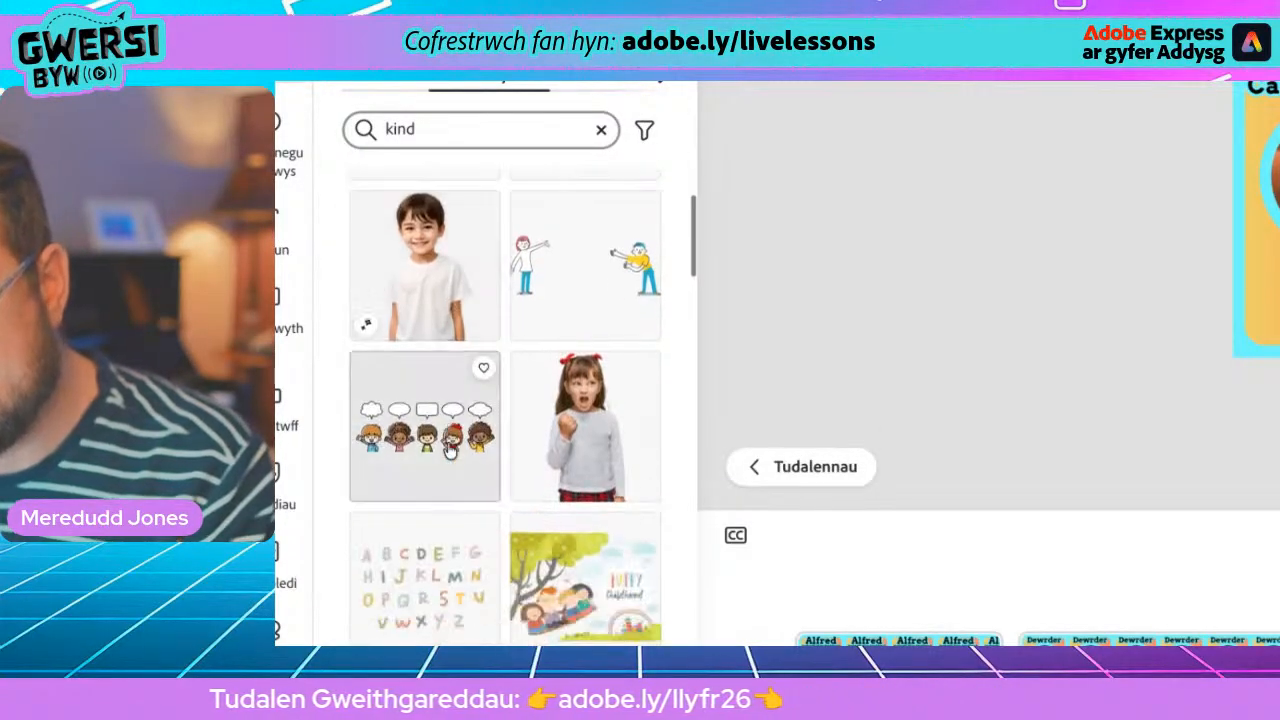
scroll(451, 452, down, 2)
scroll(449, 452, down, 4)
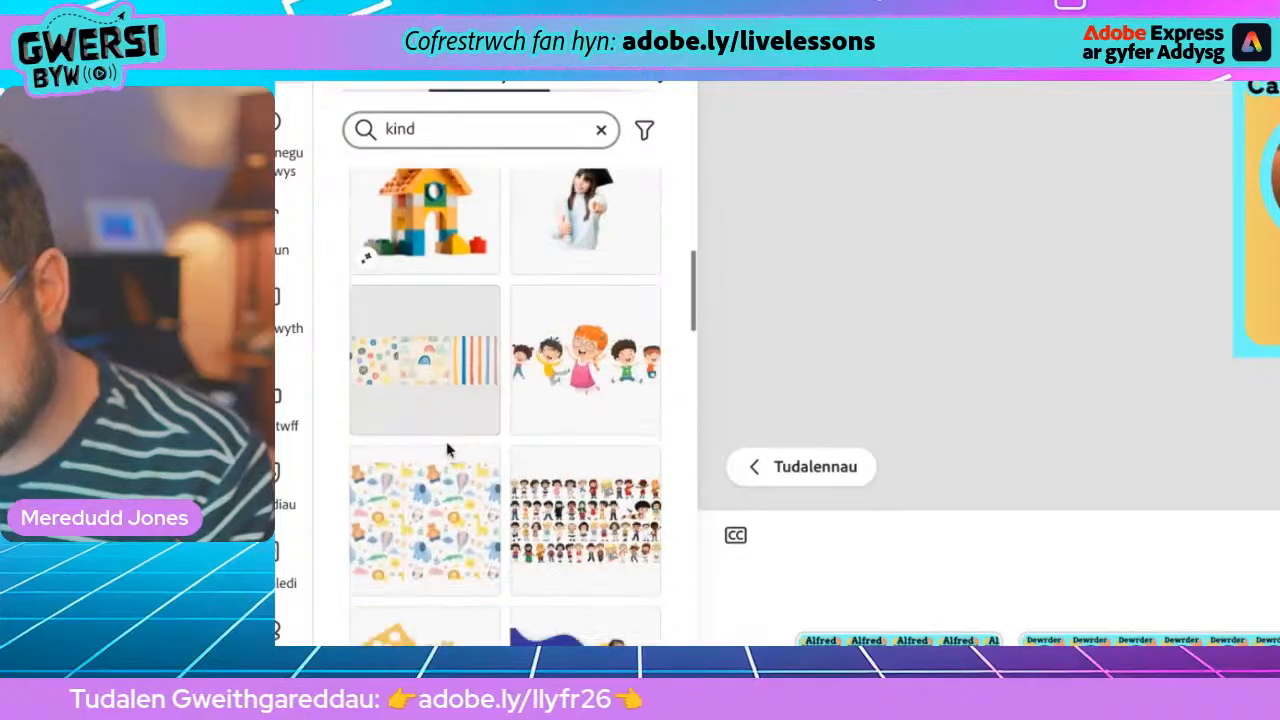
scroll(447, 449, down, 4)
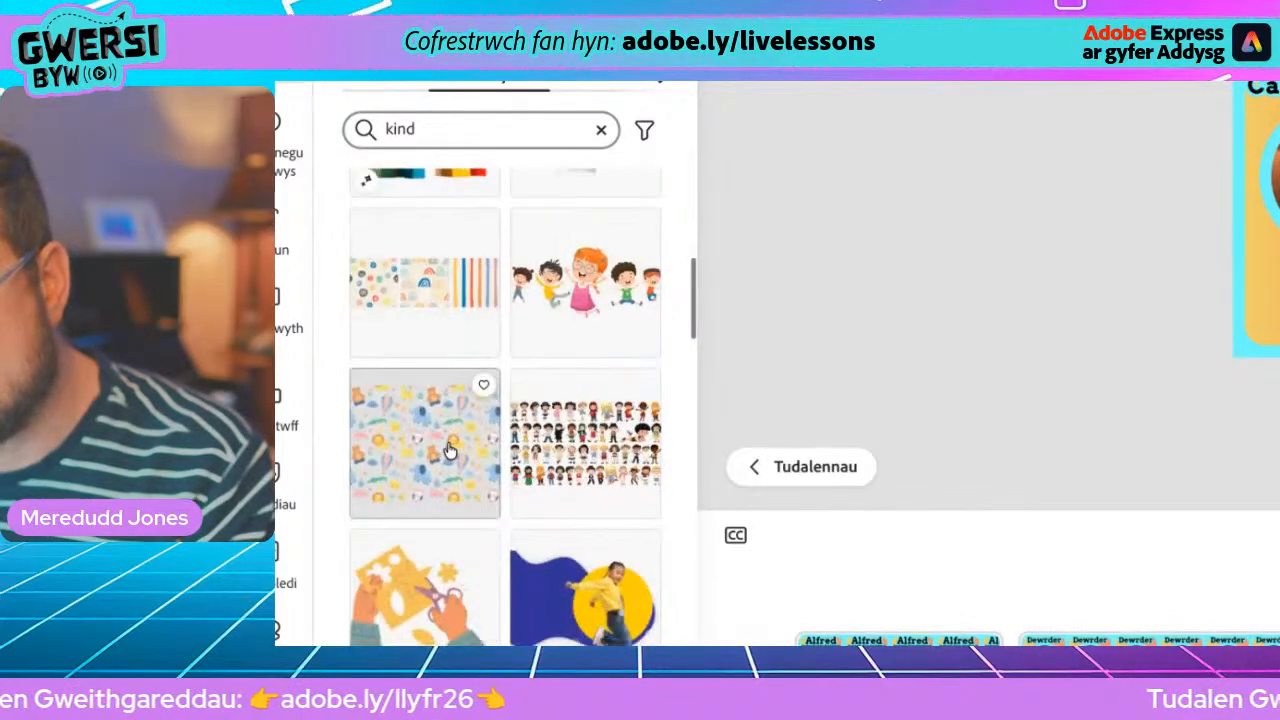
scroll(464, 467, down, 3)
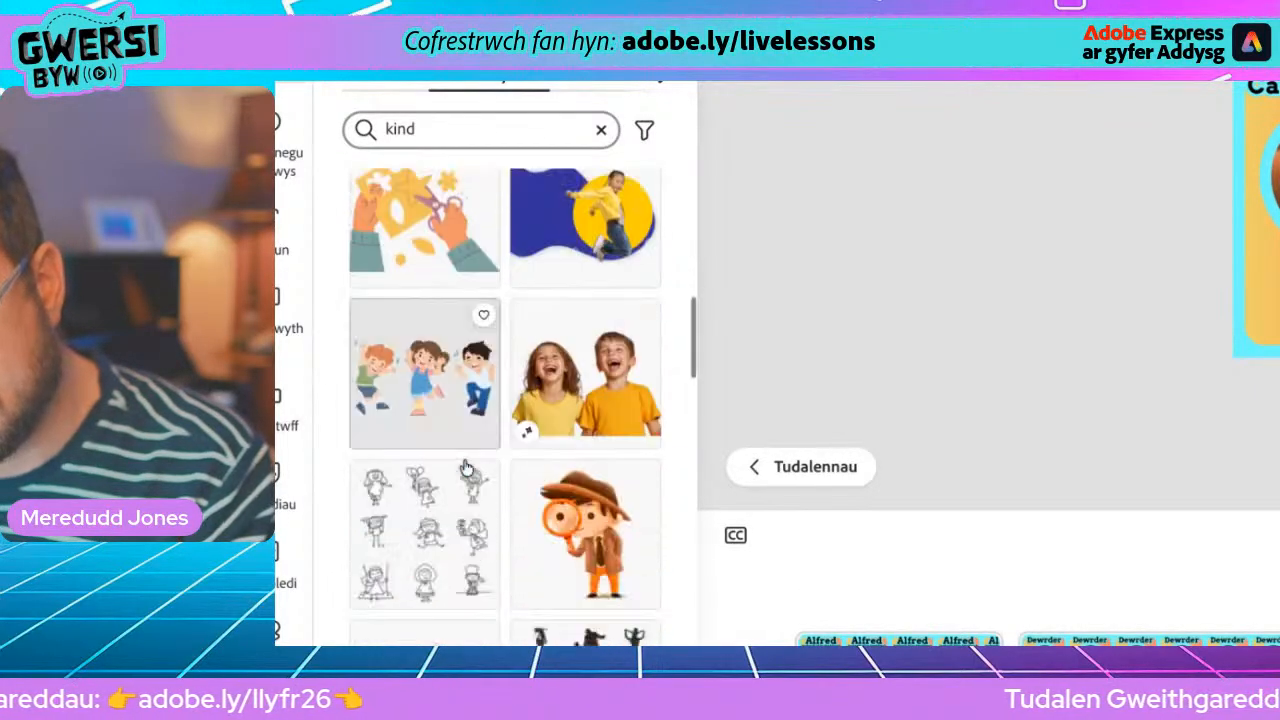
scroll(469, 462, down, 10)
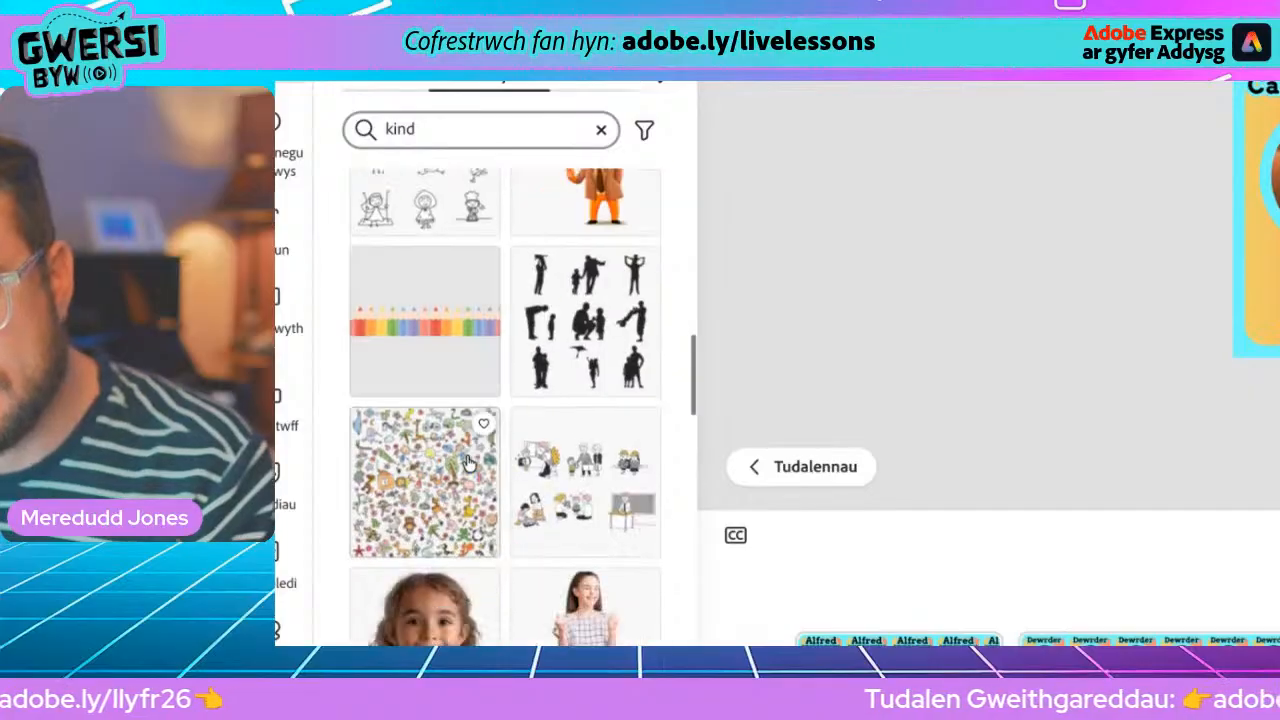
scroll(469, 462, down, 3)
scroll(455, 400, up, 8)
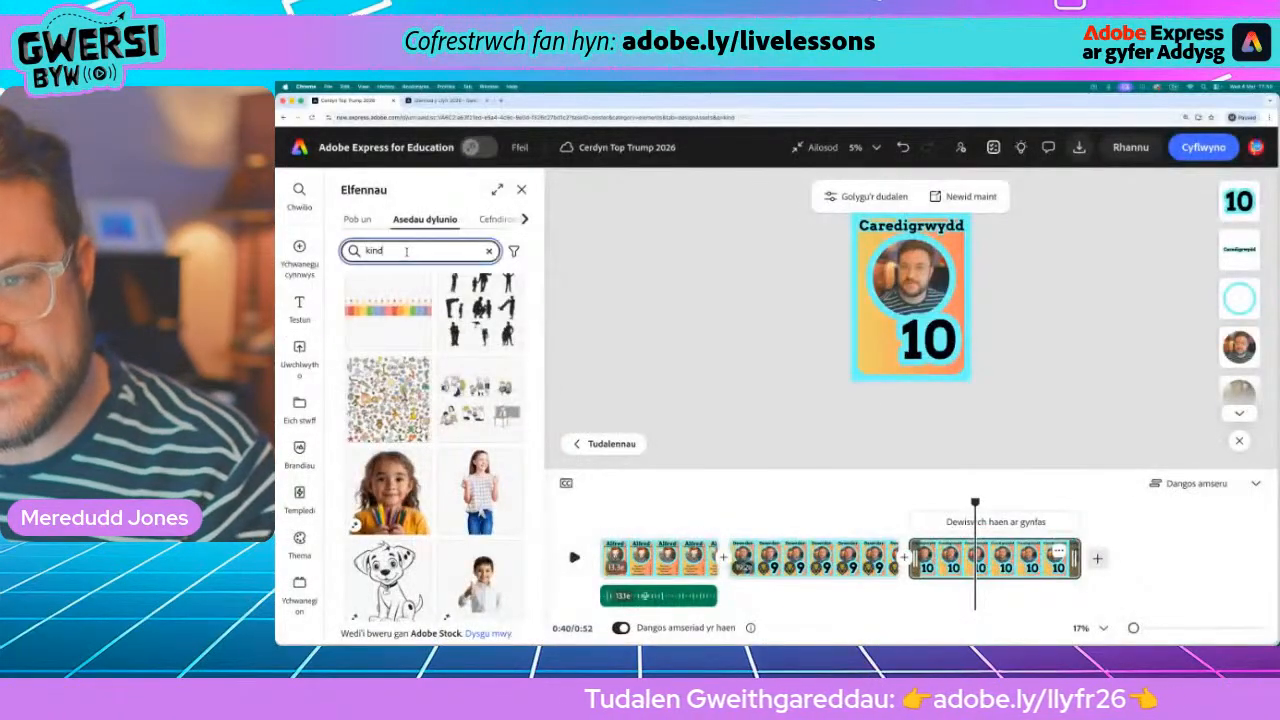
- Search the design assets for "kindness" and add the black graphic of two hands forming a heart
click(406, 251)
text(ness)
key(Return)
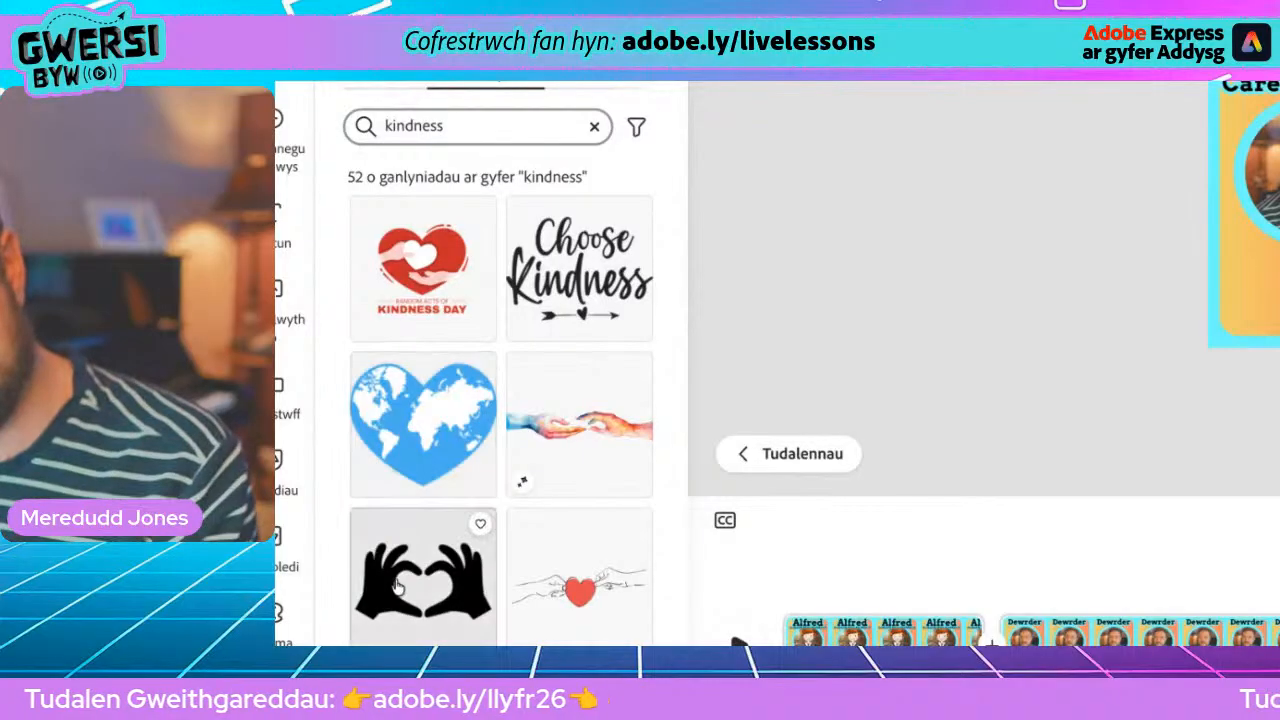
scroll(362, 481, down, 2)
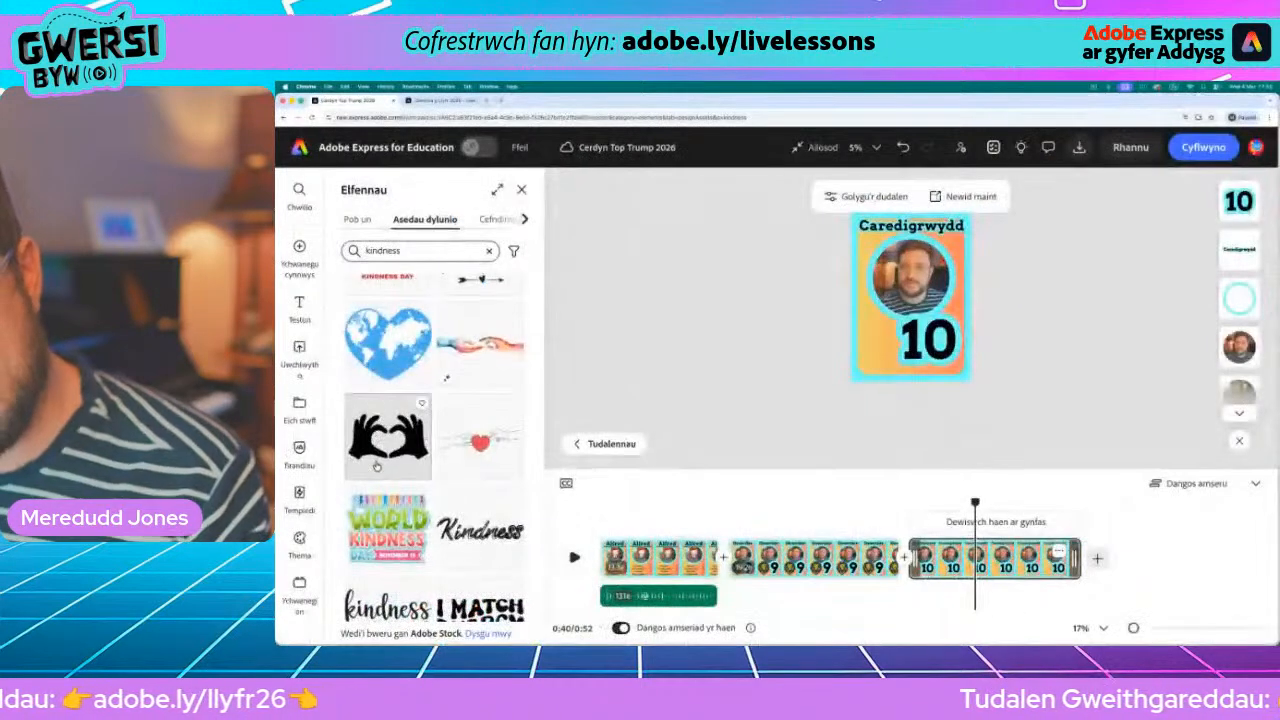
click(378, 444)
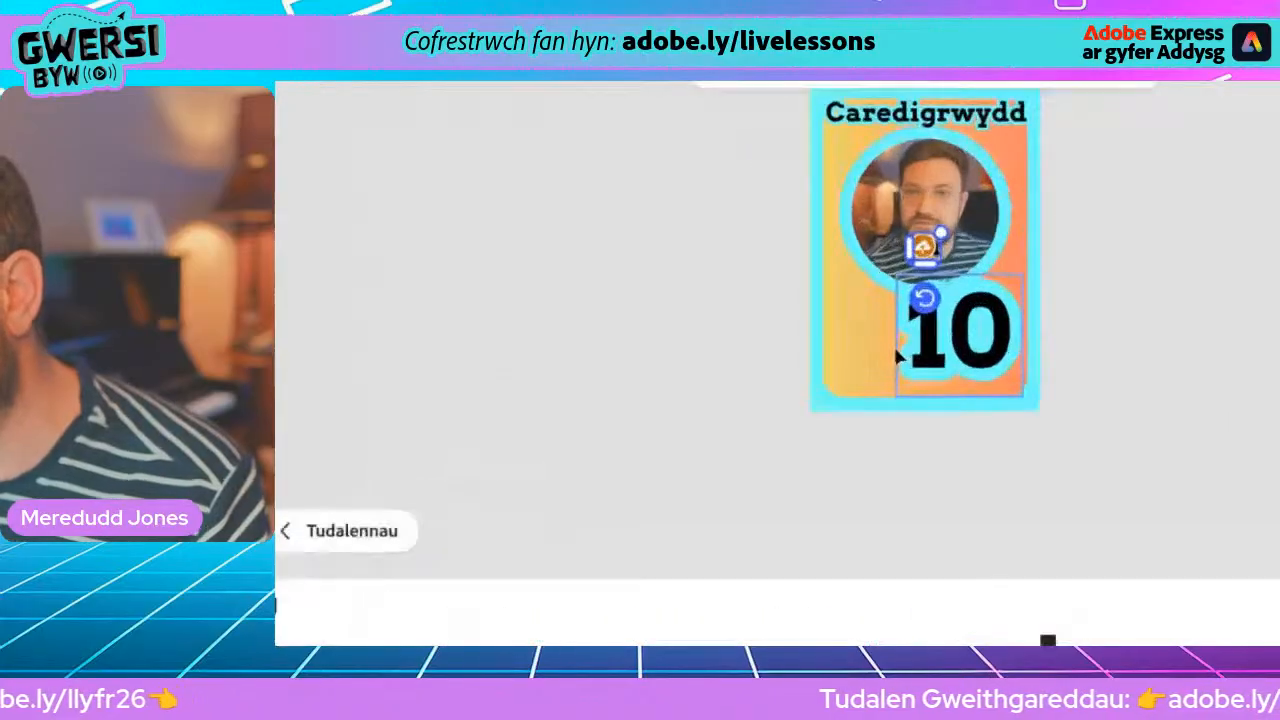
- Enlarge the heart-hands graphic, tilt it clockwise and place it beside the 10 in the card's lower left
drag(920, 288, 960, 276)
drag(1026, 199, 1027, 198)
drag(951, 252, 847, 372)
drag(891, 295, 928, 257)
drag(909, 327, 897, 343)
drag(860, 437, 811, 421)
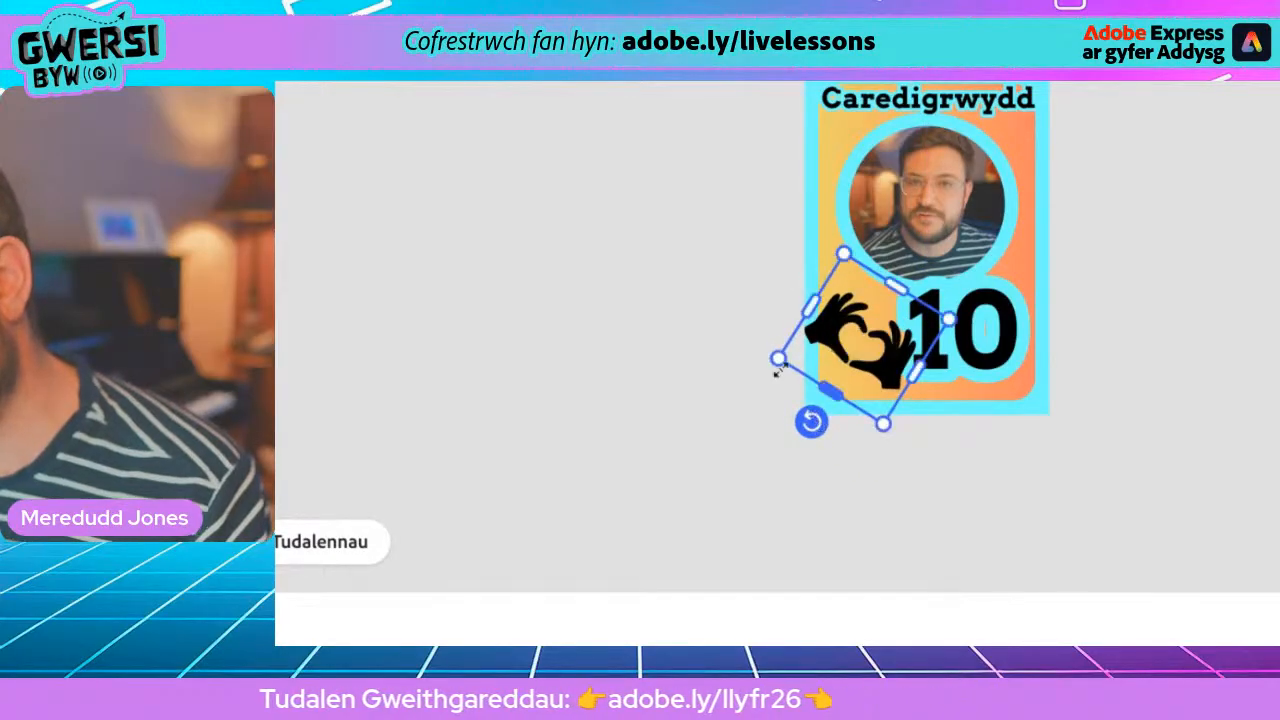
click(713, 348)
drag(836, 334, 833, 329)
click(677, 309)
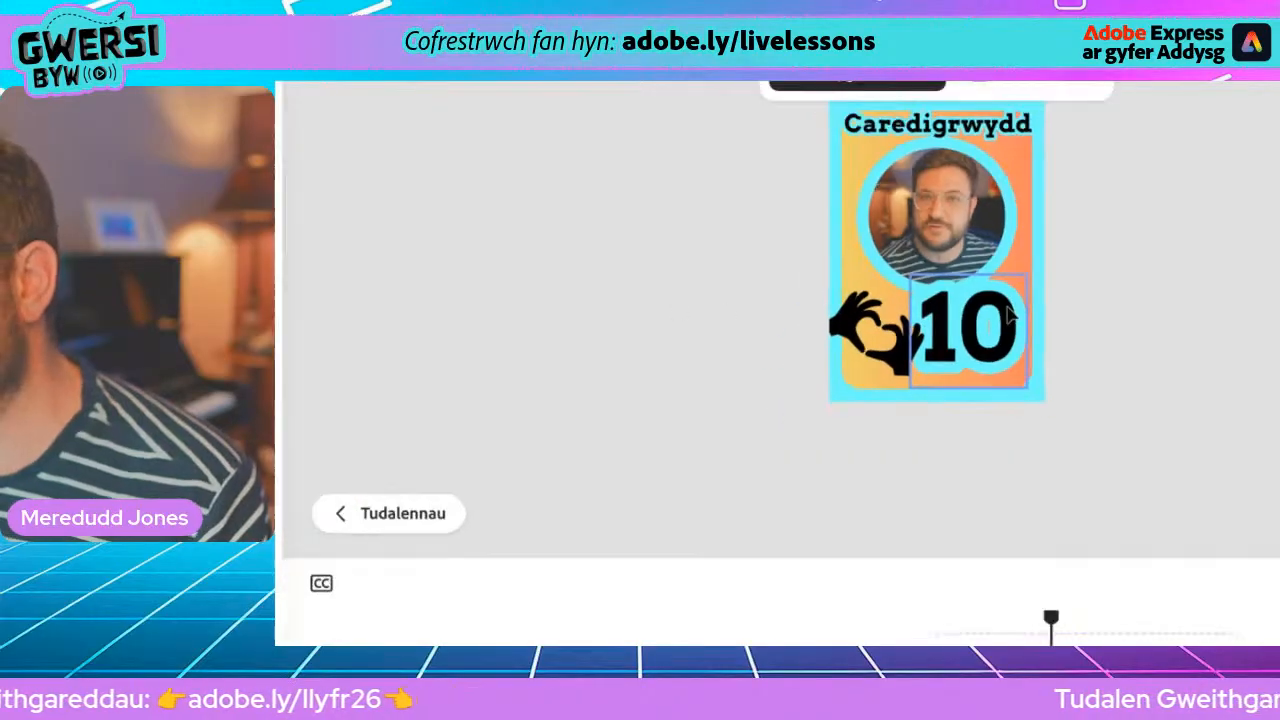
- Delete the old self-recorded video from the Caredigrwydd scene and move the playhead to the start of that scene
scroll(971, 357, up, 3)
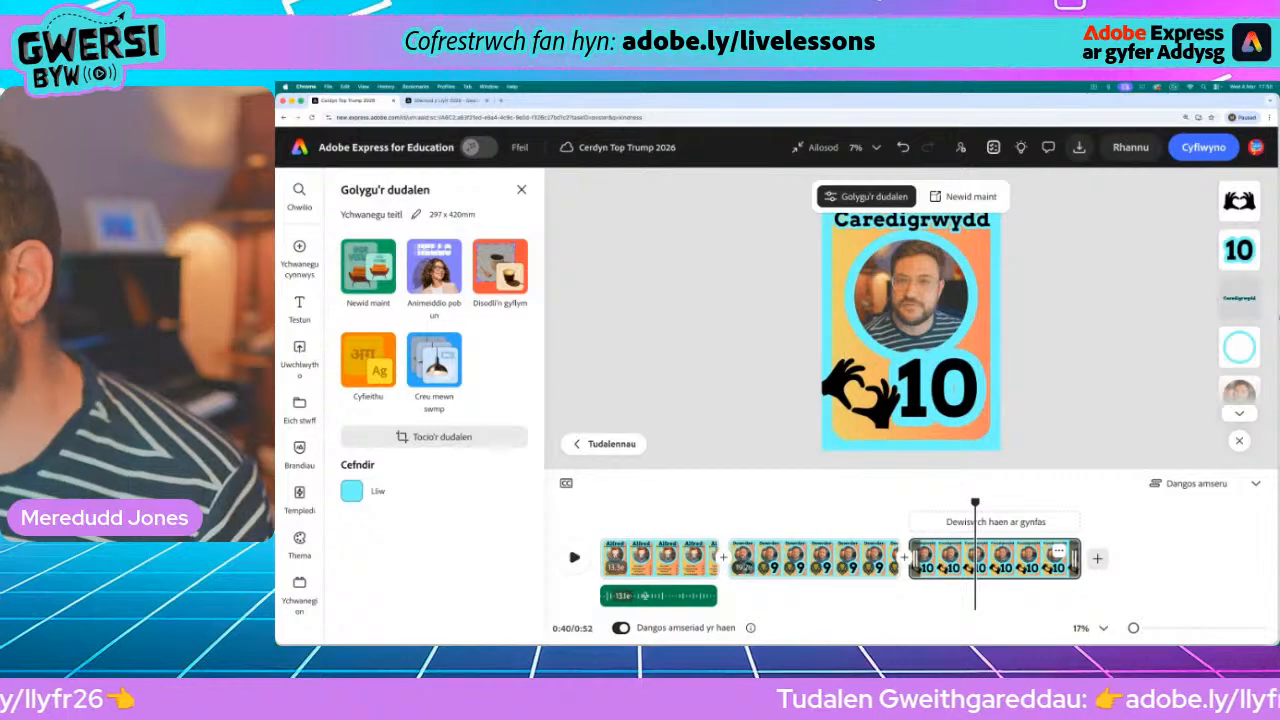
scroll(1250, 330, down, 2)
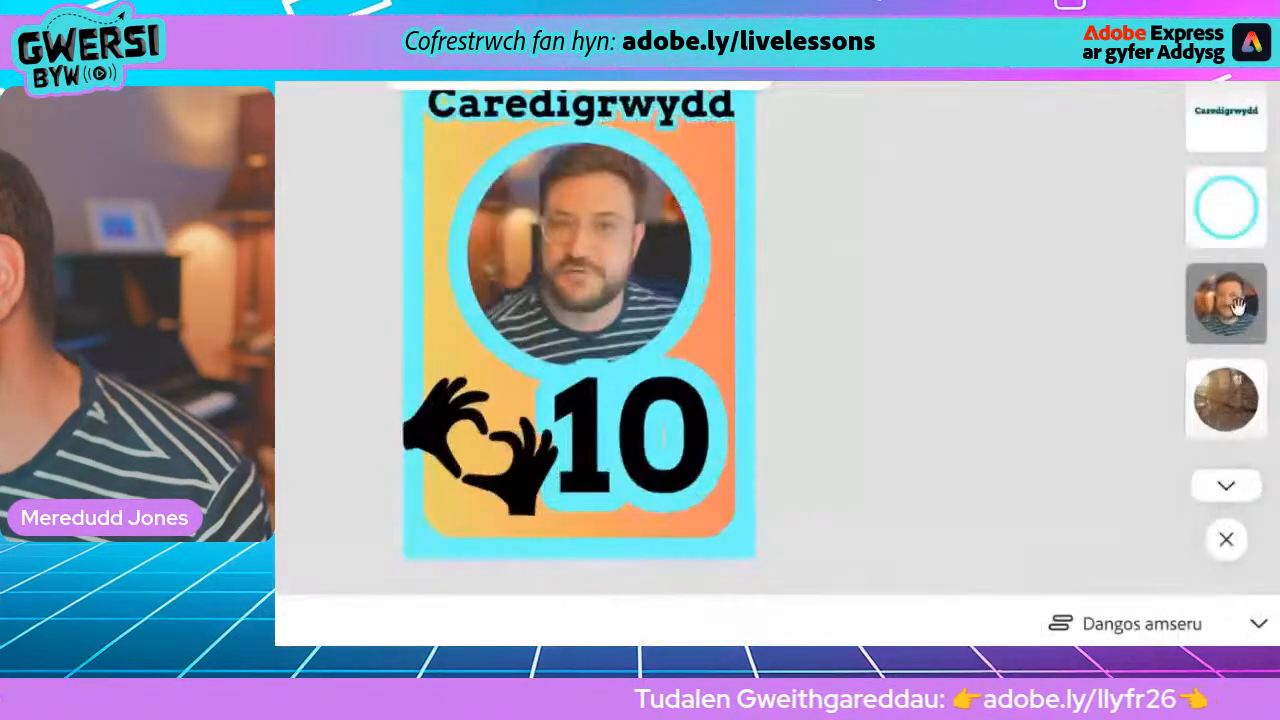
click(1237, 312)
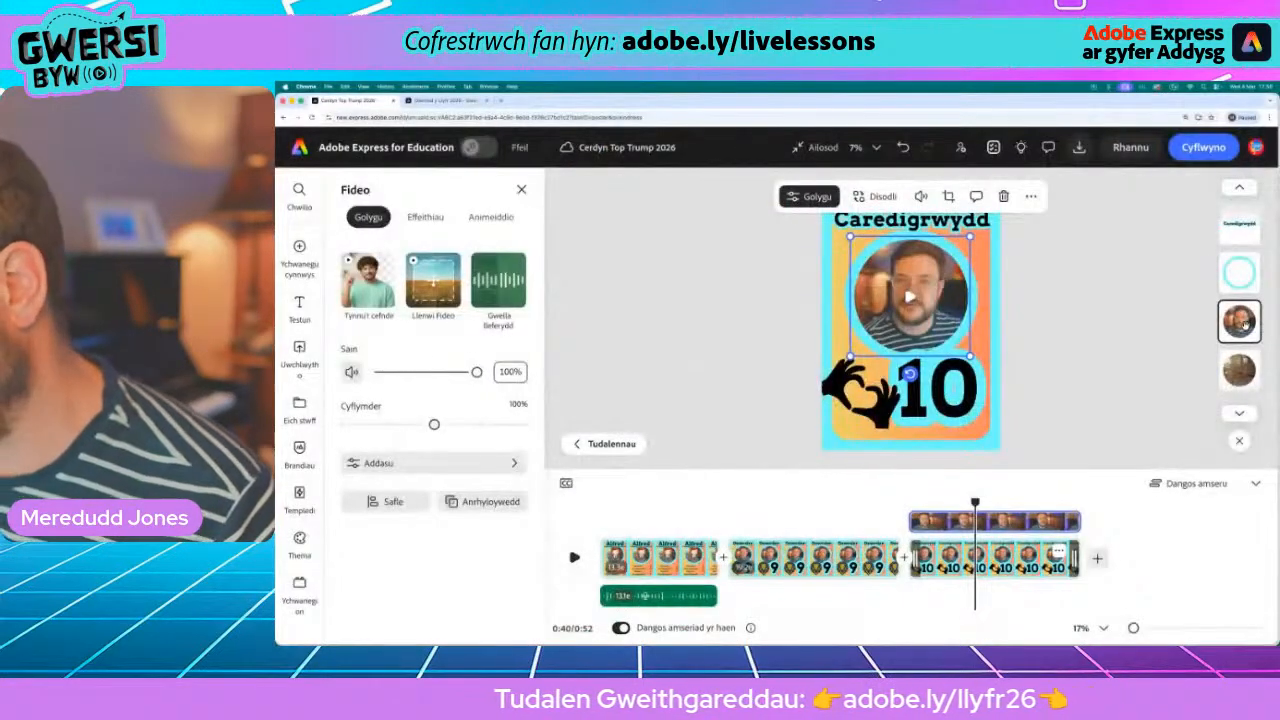
key(Delete)
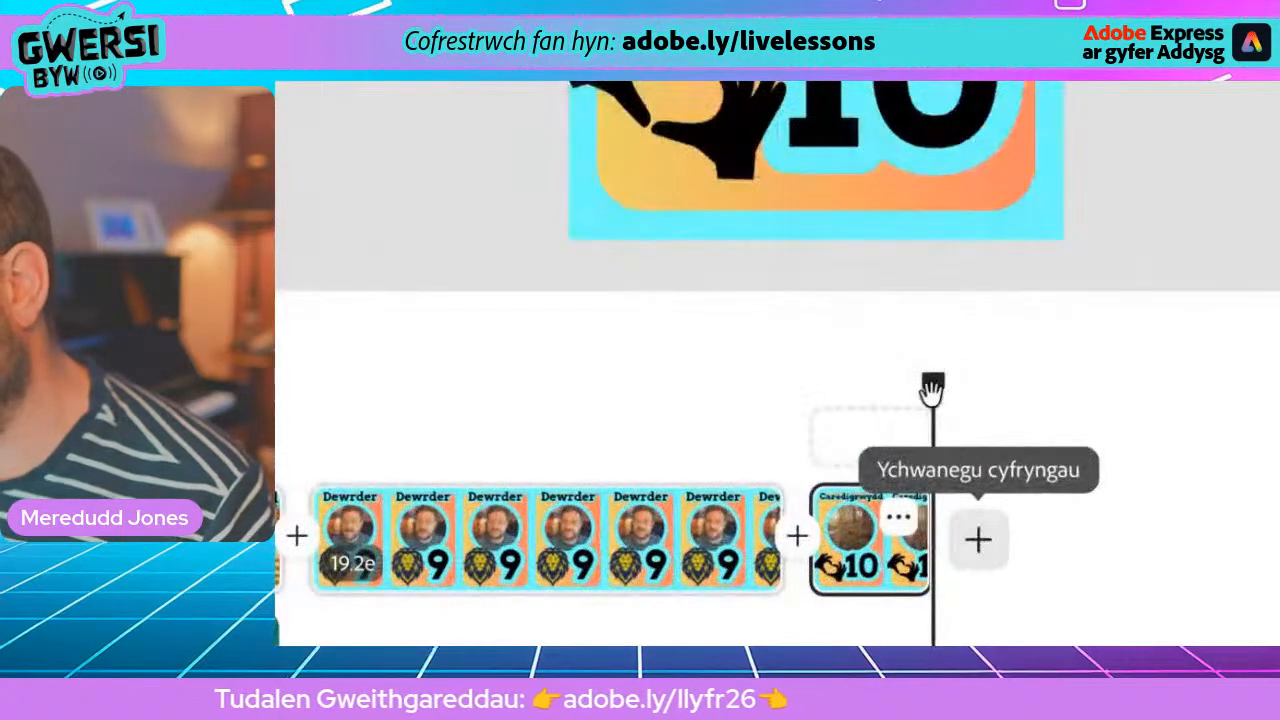
drag(952, 501, 906, 503)
drag(807, 390, 811, 386)
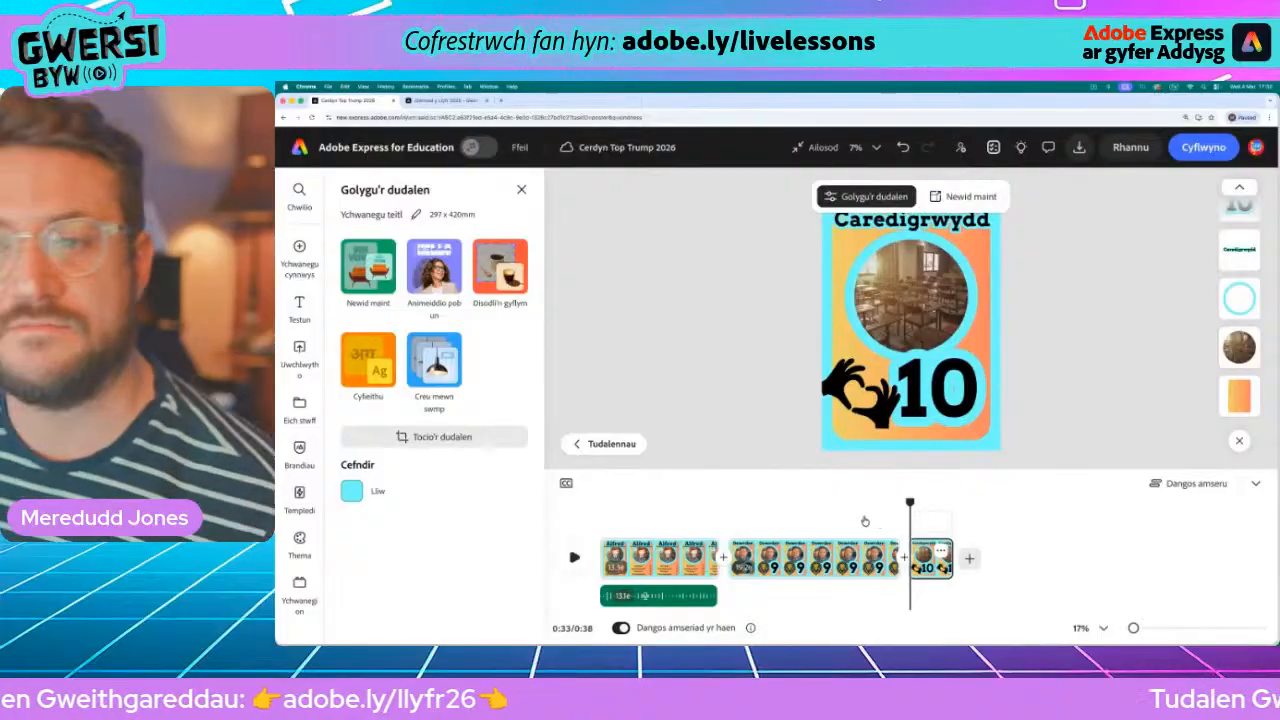
- Record a new webcam video of about 17 seconds for the Caredigrwydd scene and save the recording to the card
mouse_move(312, 254)
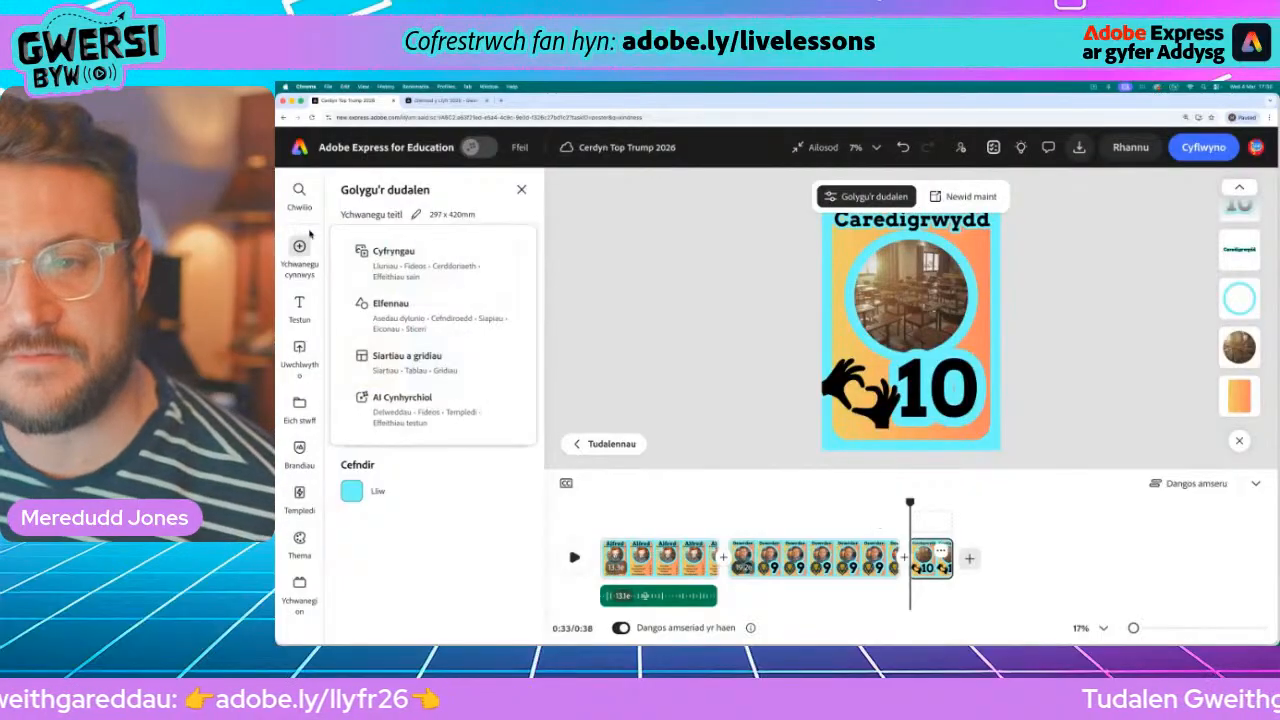
click(395, 258)
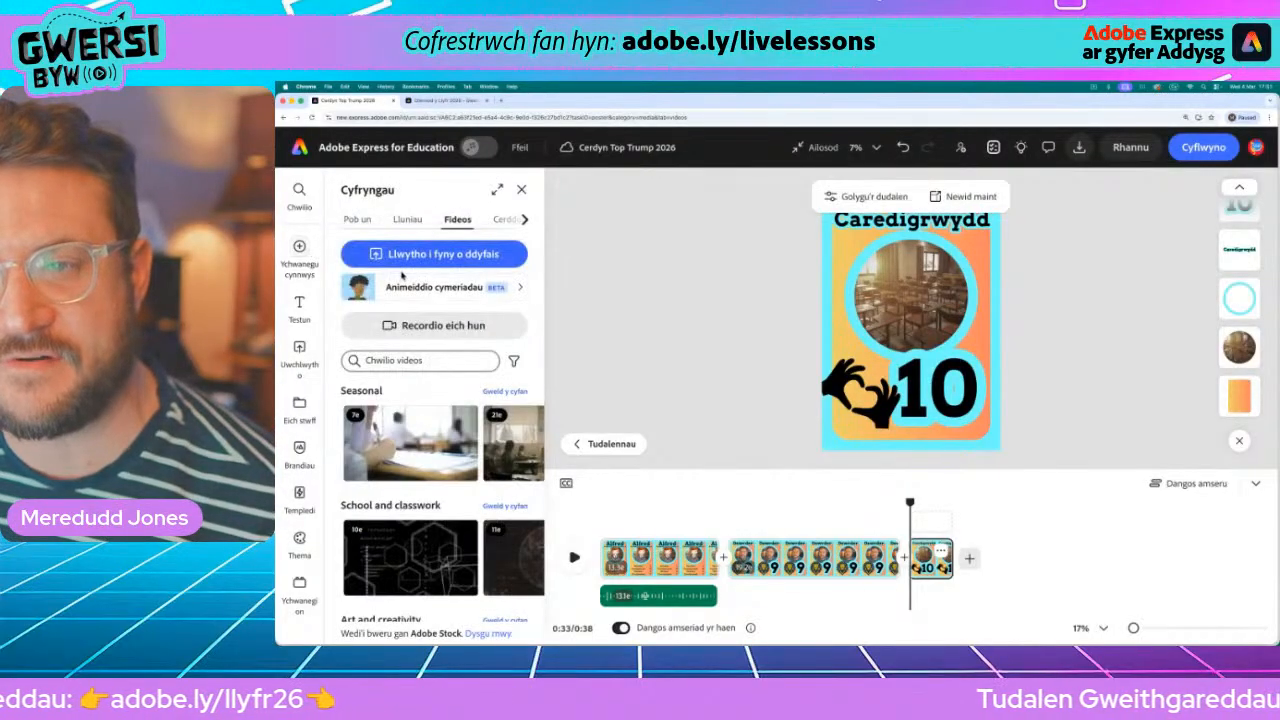
click(443, 325)
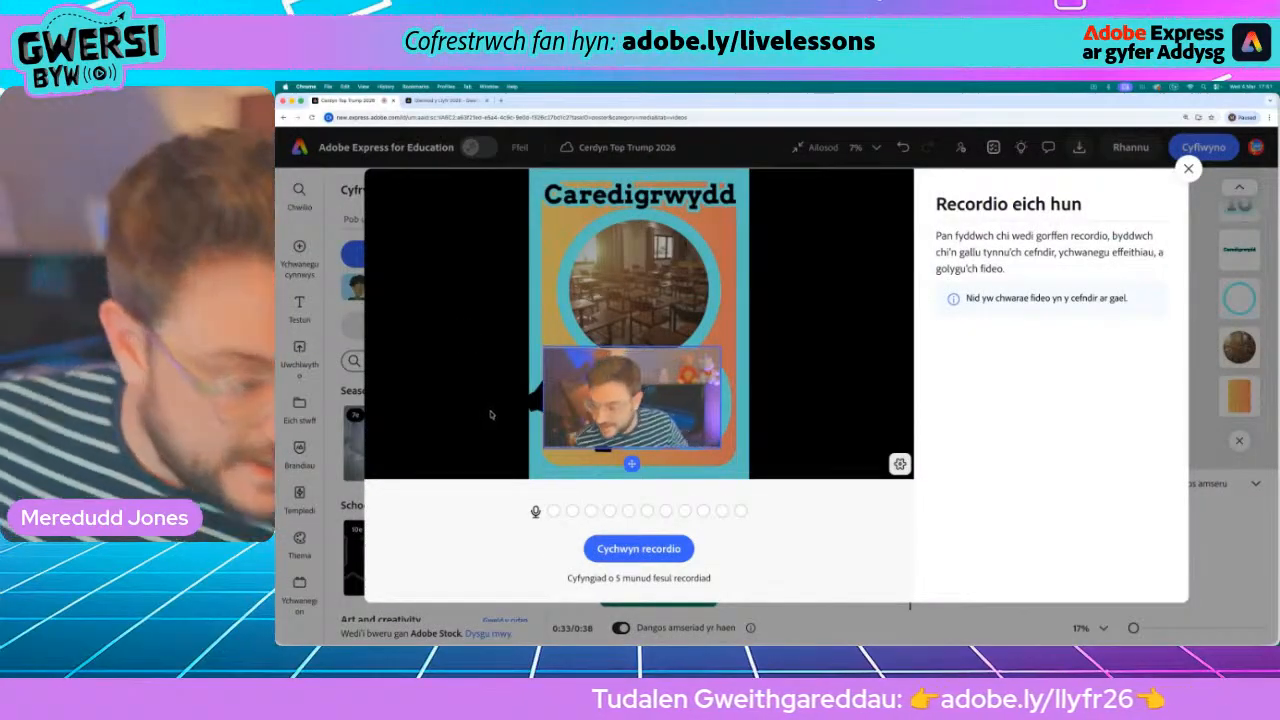
click(639, 549)
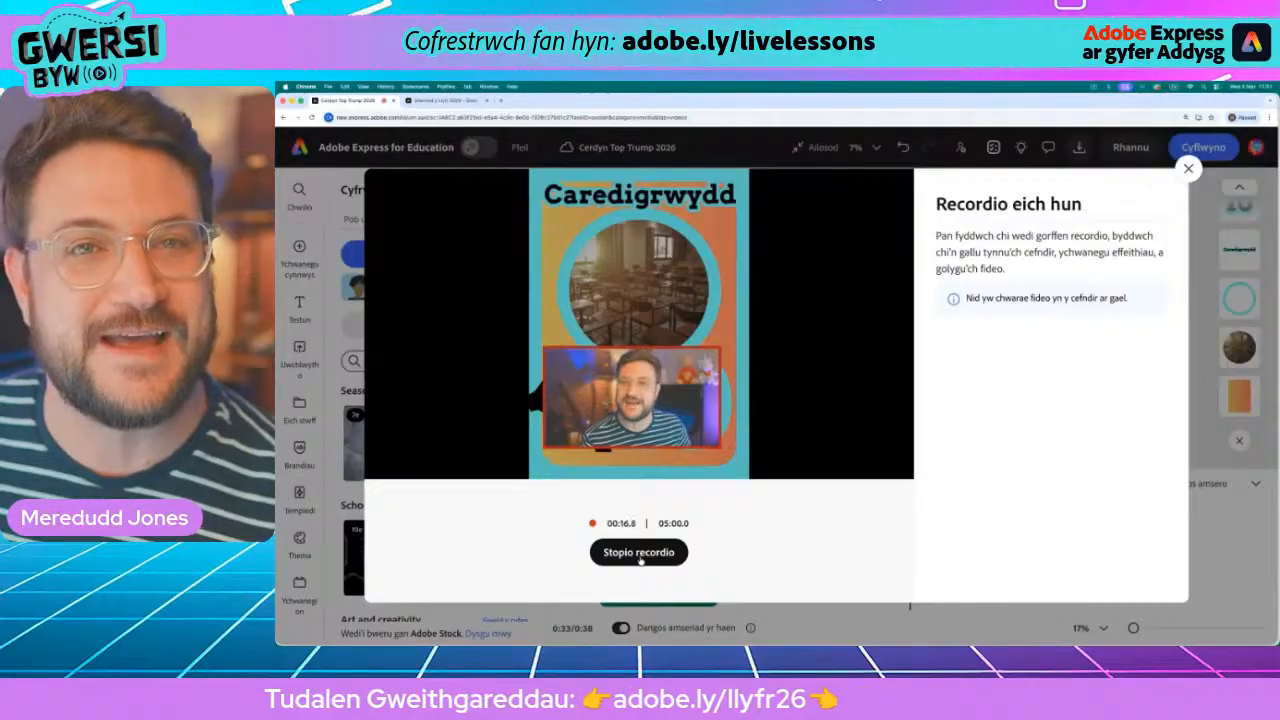
click(640, 558)
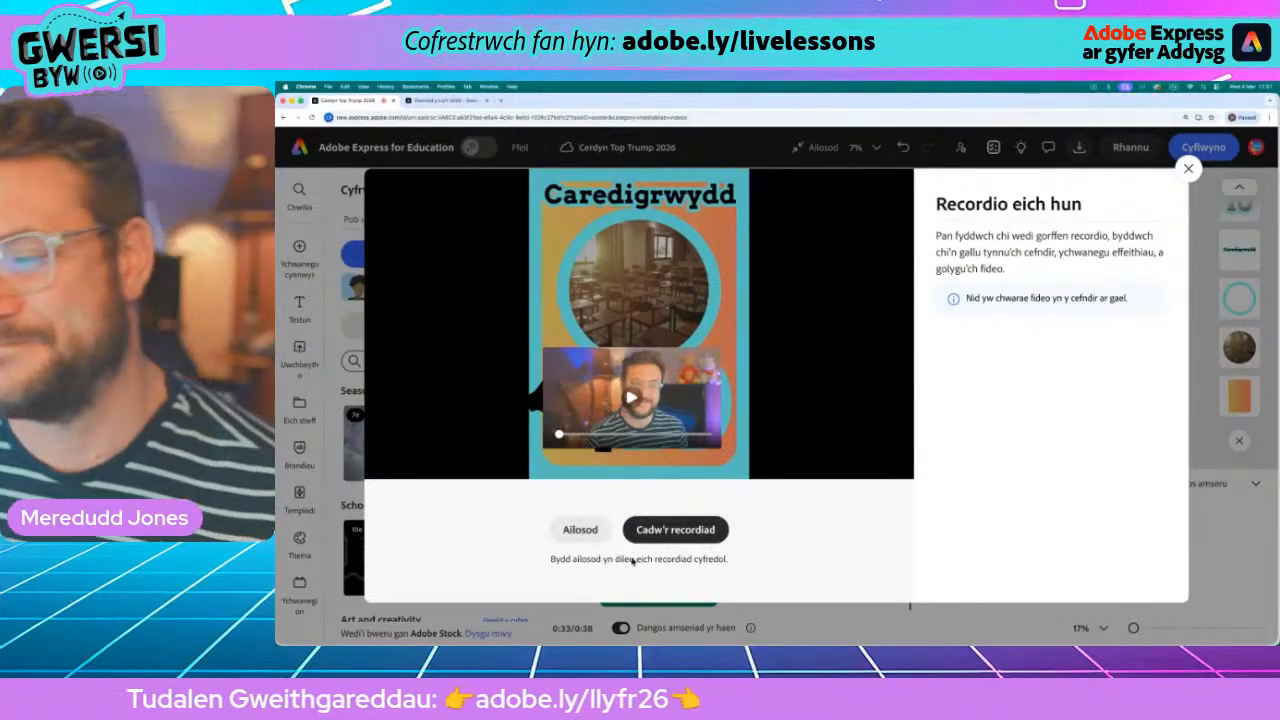
click(675, 531)
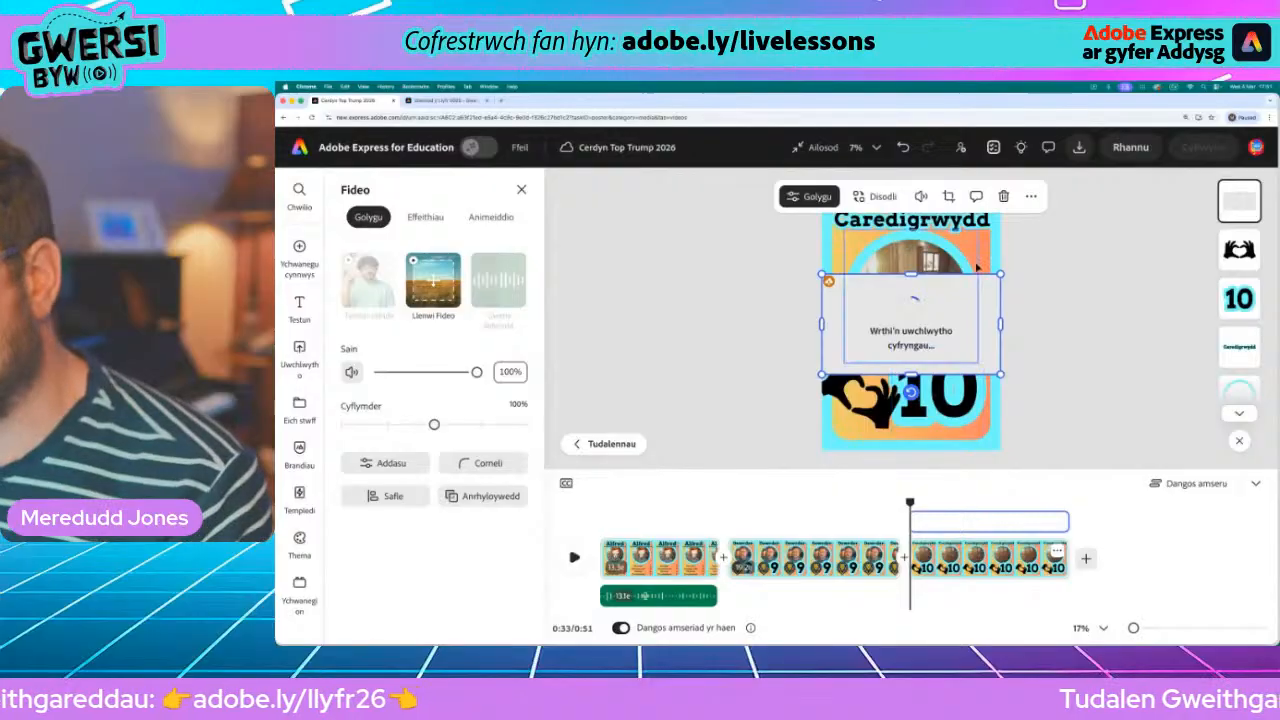
- Enlarge the new recording and position it over the card's circular picture area, matching the ring's height
drag(954, 306, 950, 266)
drag(1001, 335, 1031, 362)
drag(938, 299, 923, 298)
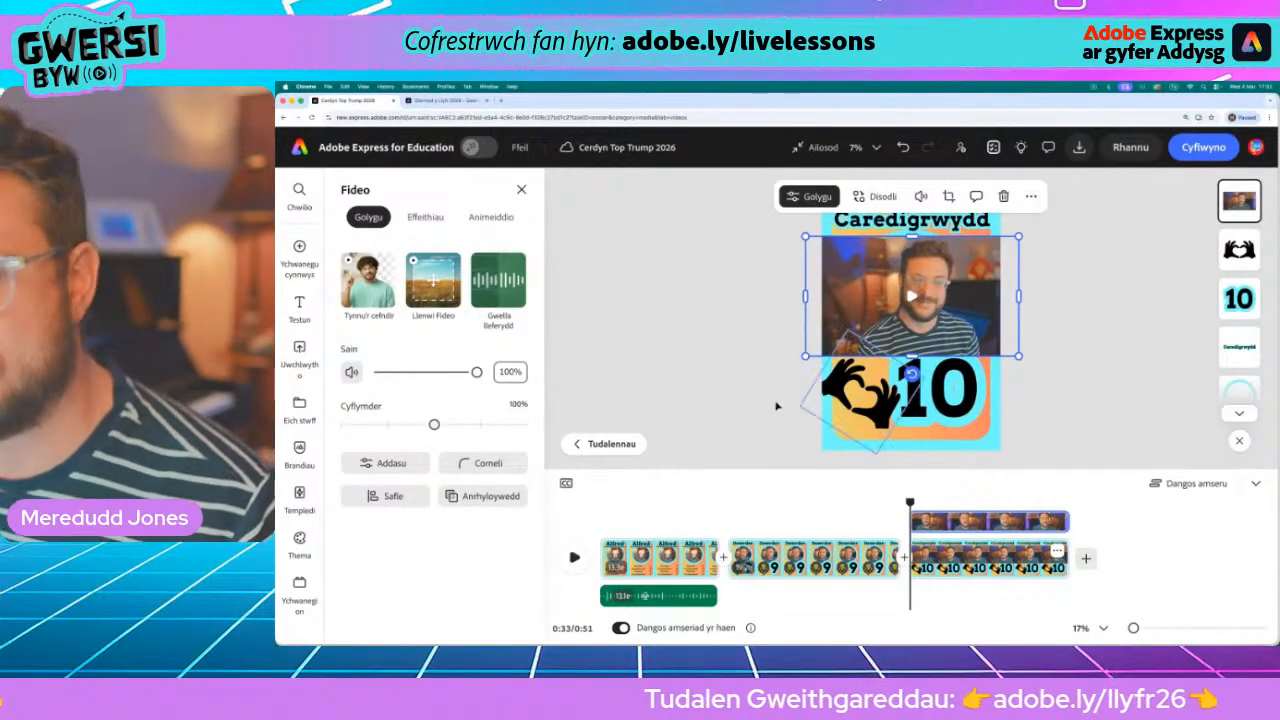
- Crop the recording to a circle and shift the footage within it so the speaker is centred
click(948, 196)
click(380, 524)
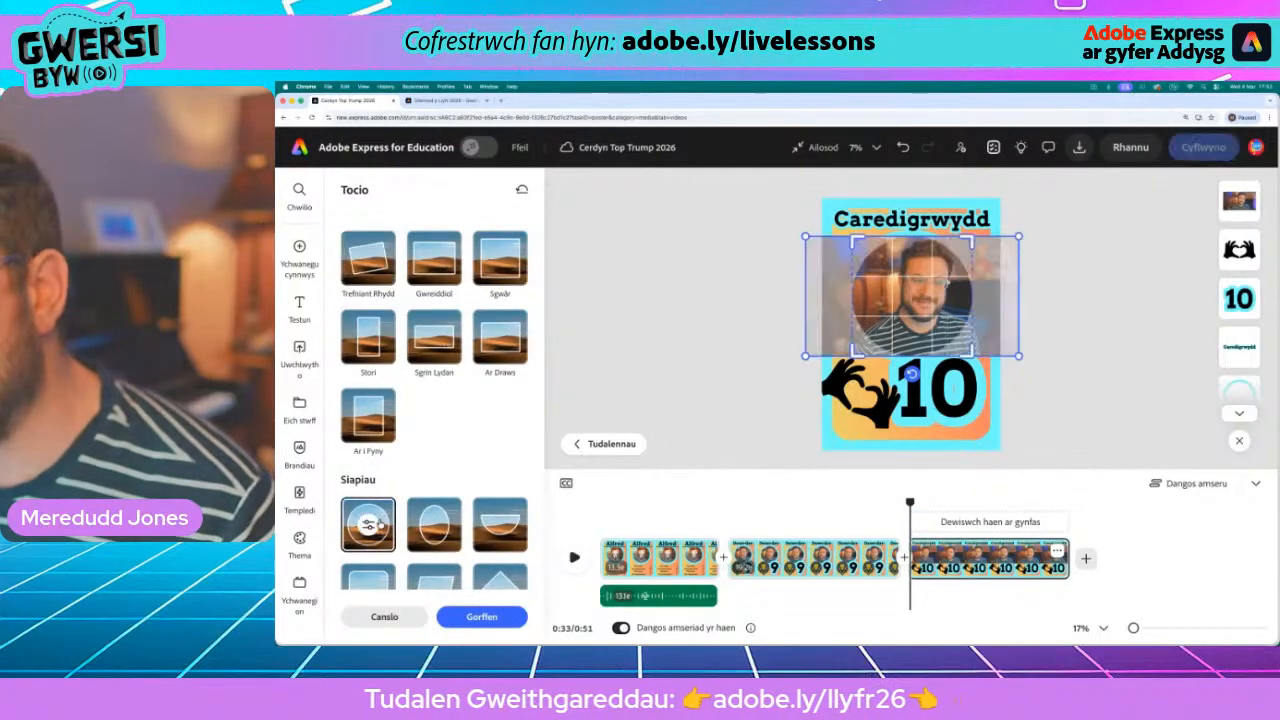
drag(925, 303, 894, 296)
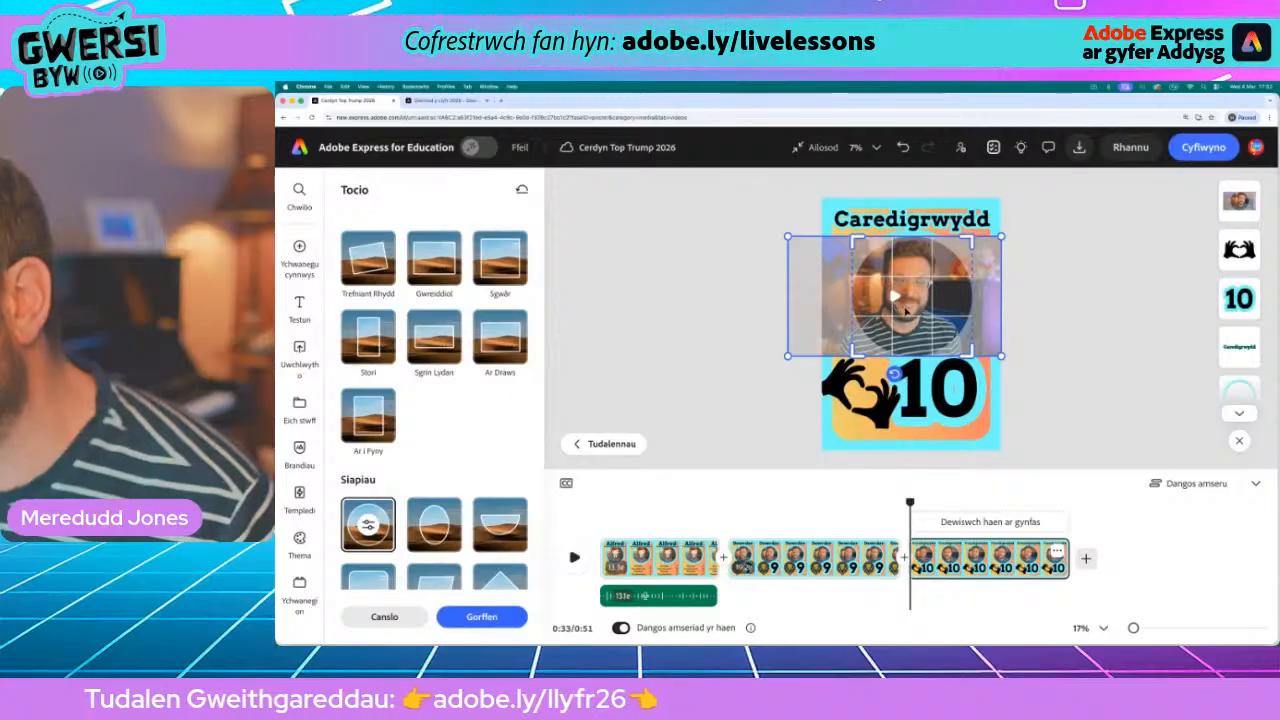
click(746, 306)
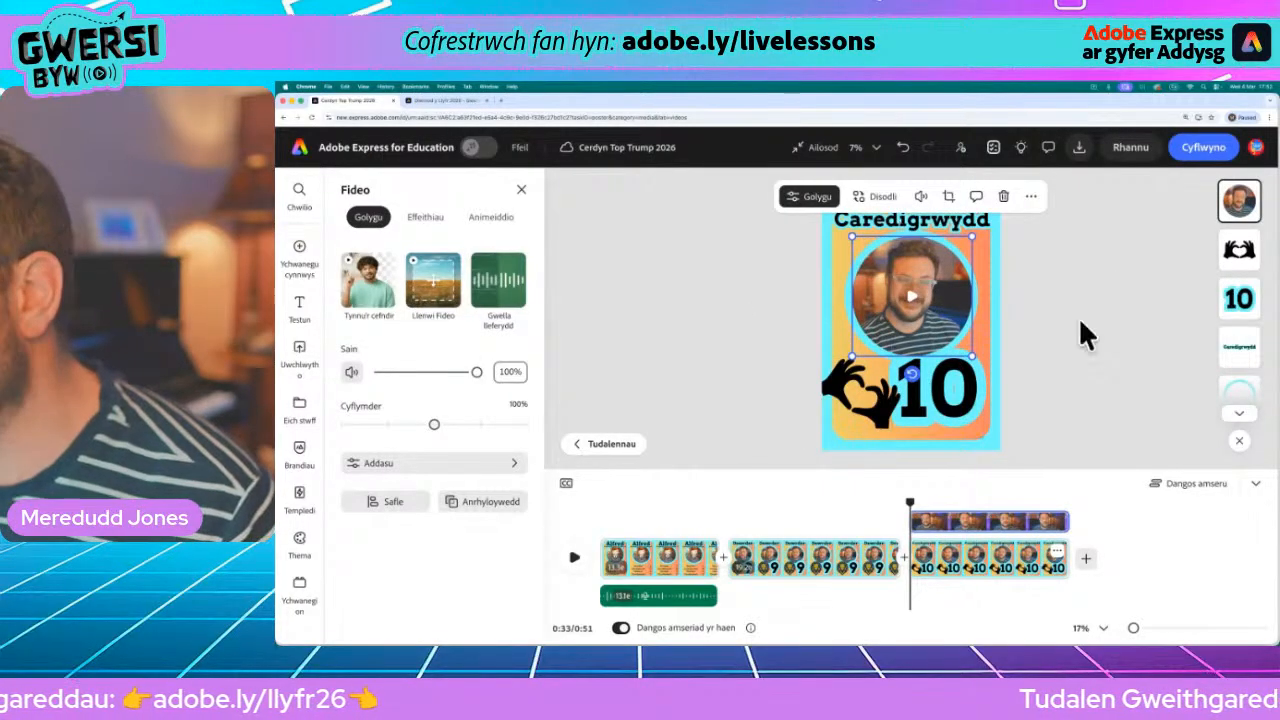
- Move the circular video layer beneath the turquoise ring and play back the Caredigrwydd scene
drag(1250, 204, 1230, 390)
click(1136, 364)
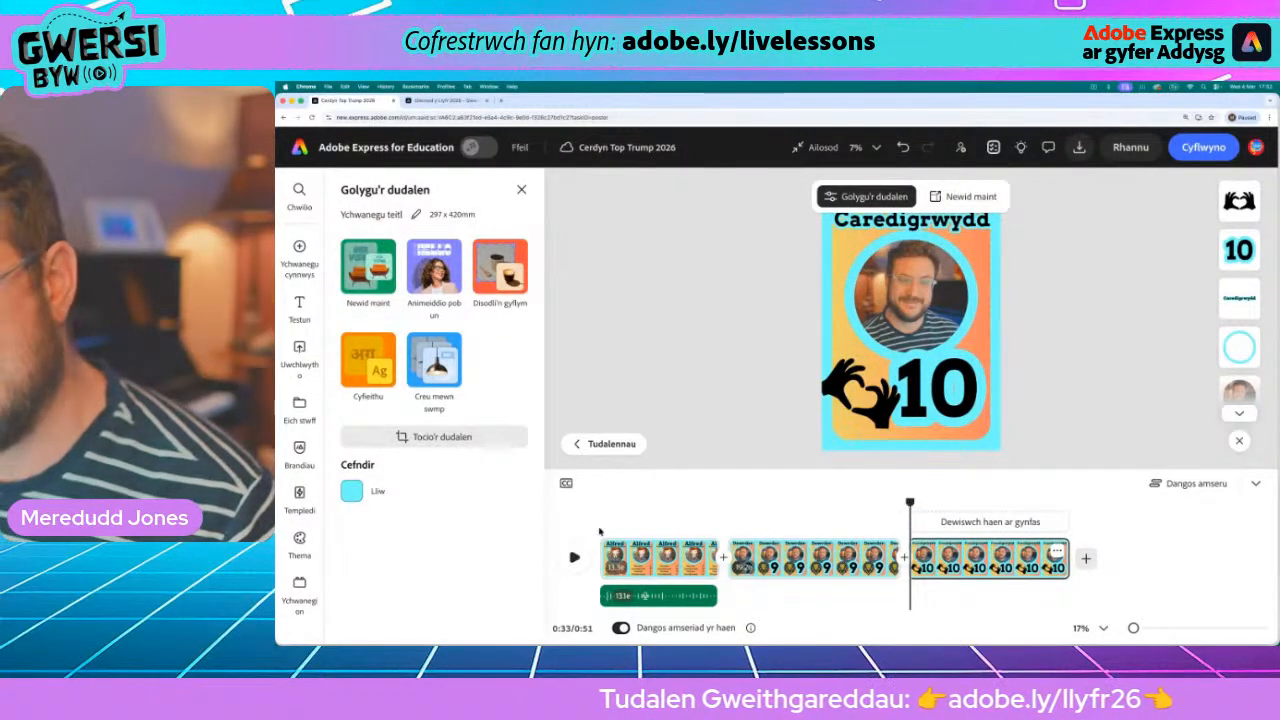
click(573, 560)
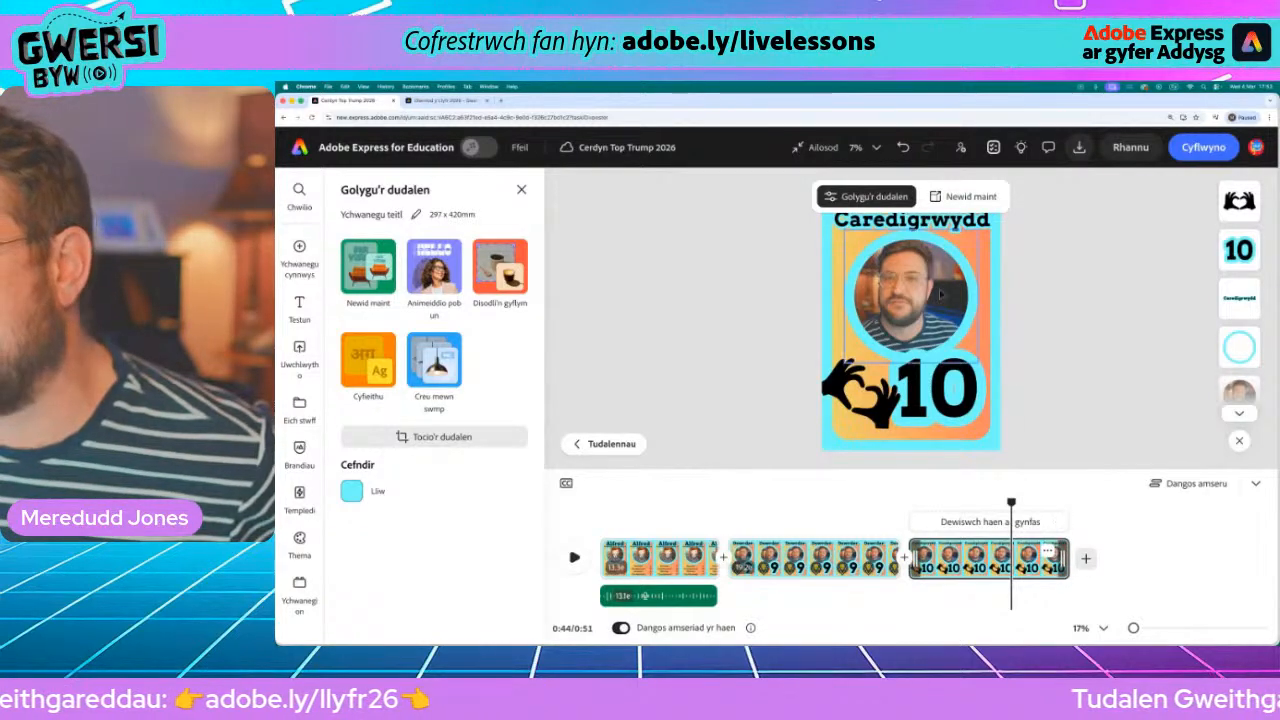
drag(1011, 503, 983, 512)
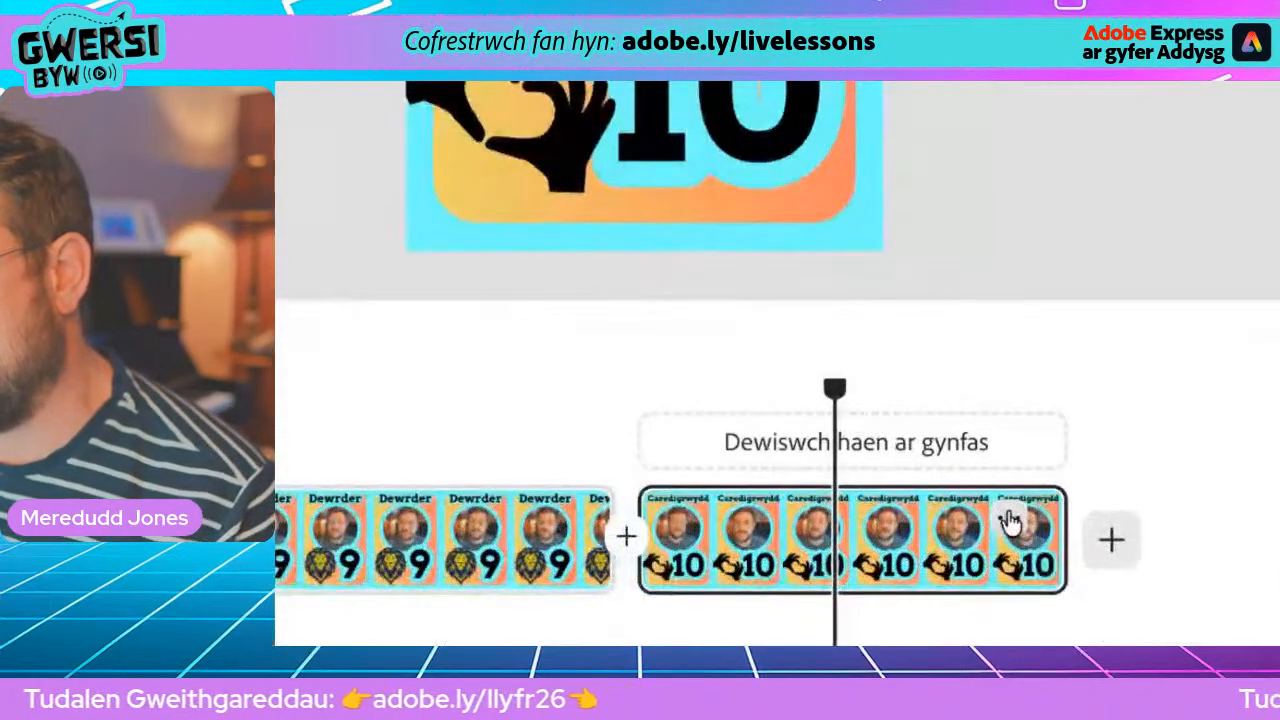
- Duplicate the Caredigrwydd scene and check the opening card for the next trait to present
right_click(1046, 551)
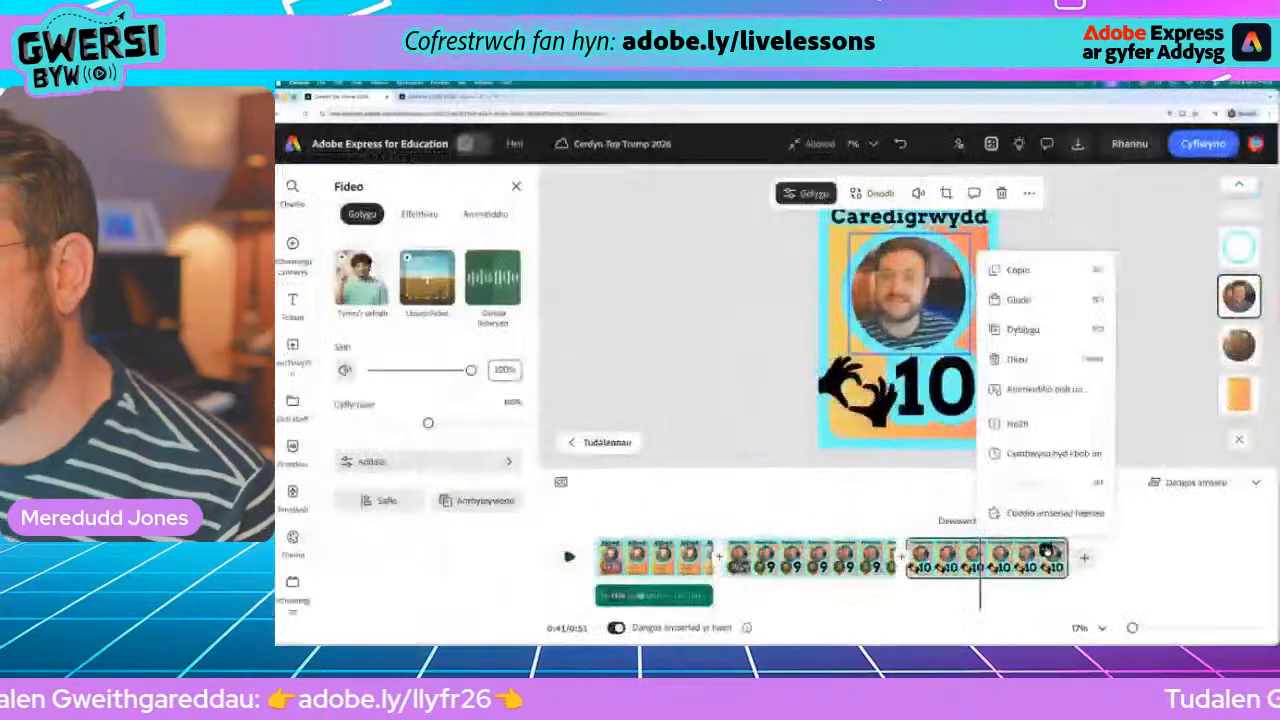
click(1022, 329)
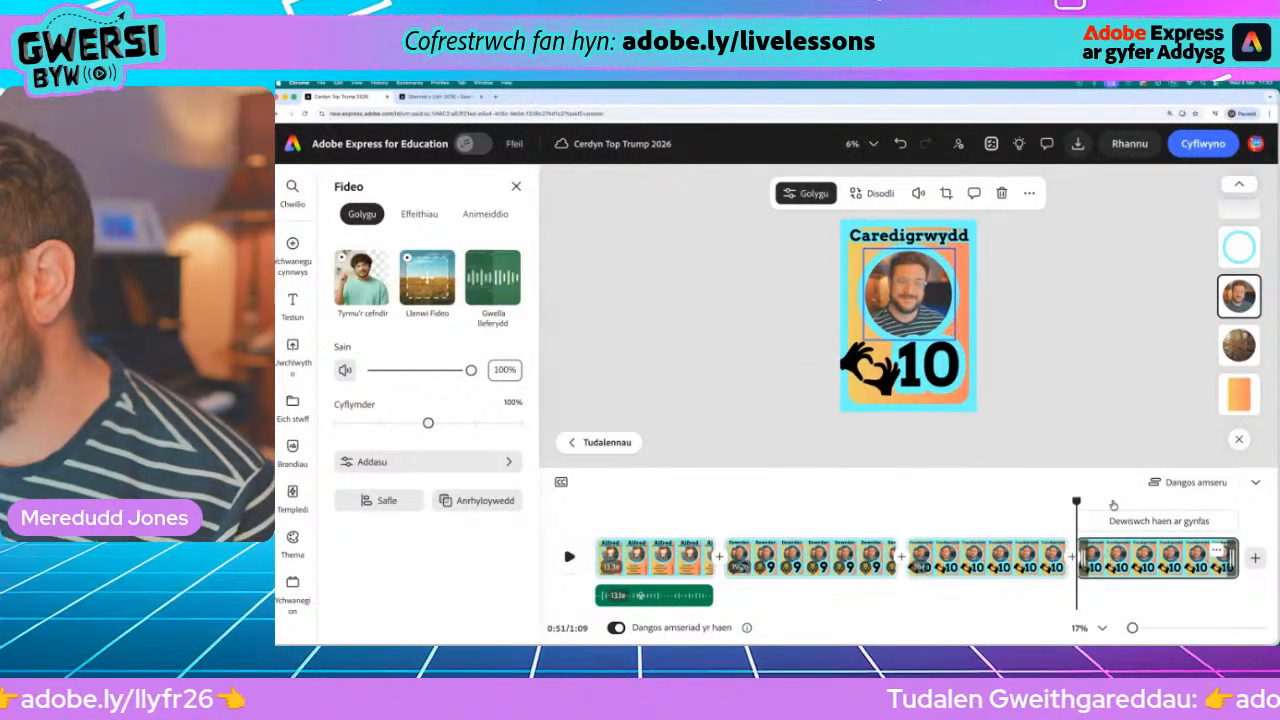
click(660, 556)
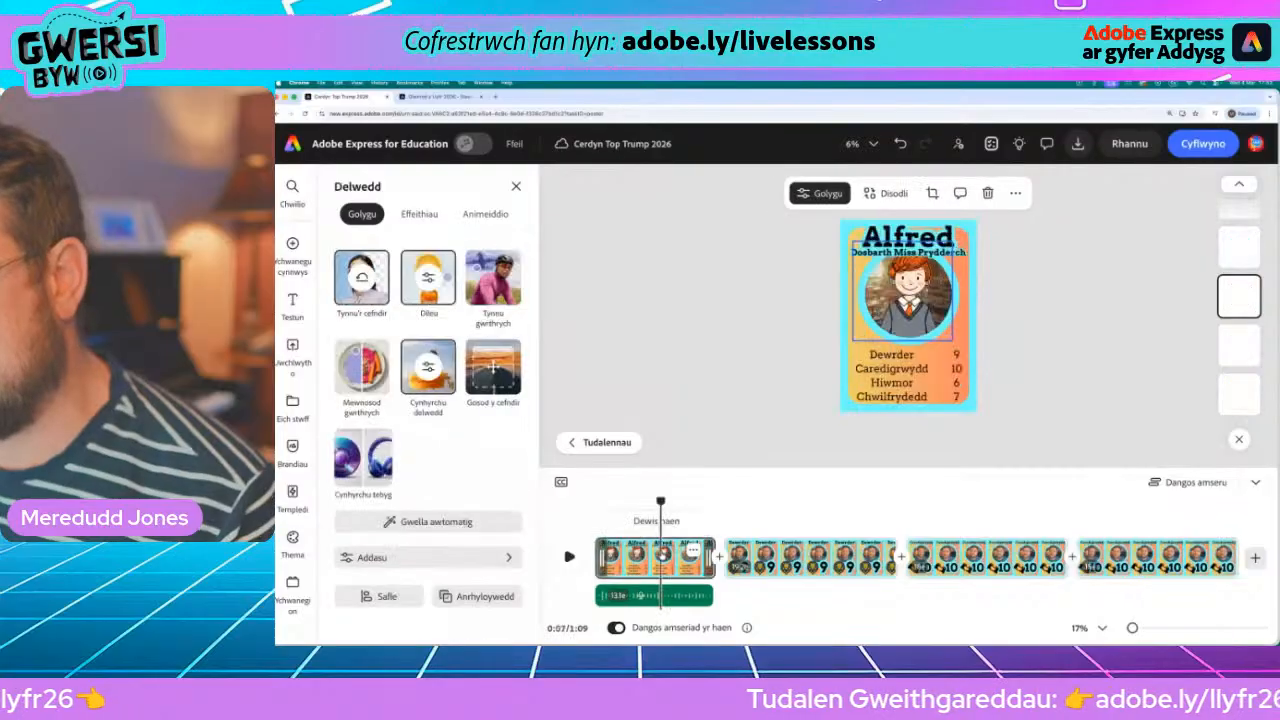
click(1152, 565)
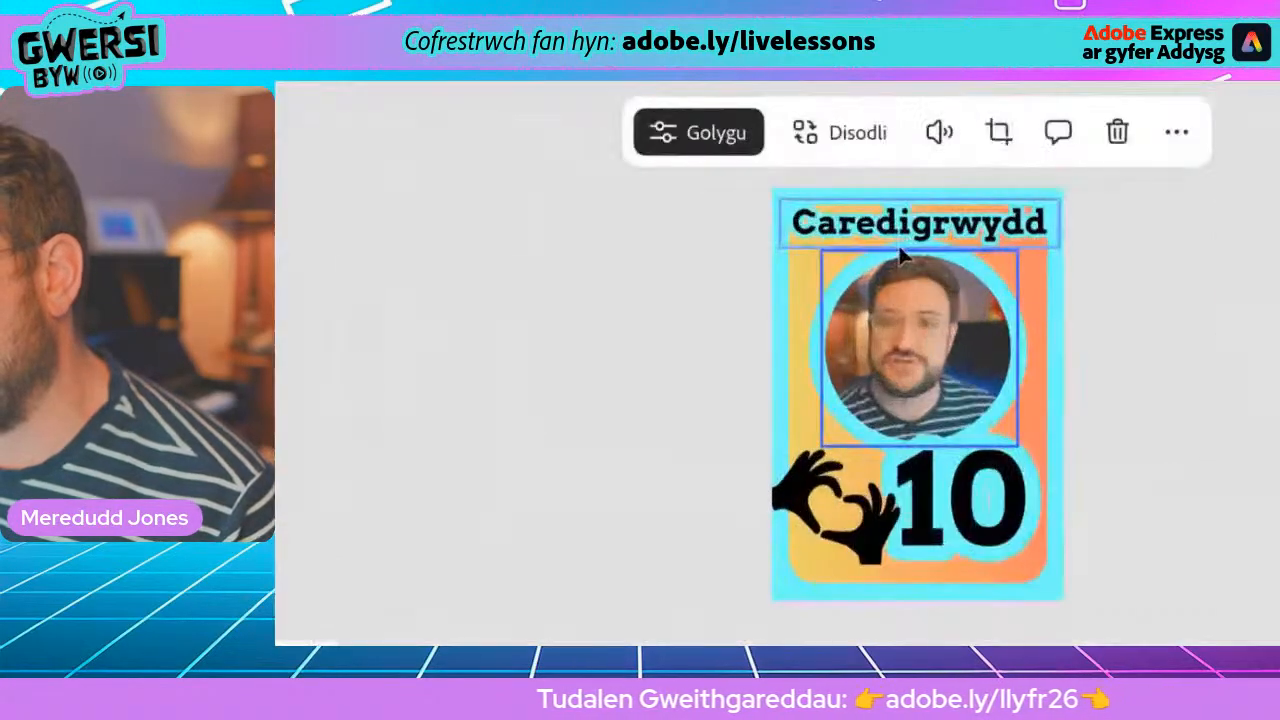
- Change the duplicated scene's title to "Hiwmor" and enlarge it to span the card's width
click(907, 234)
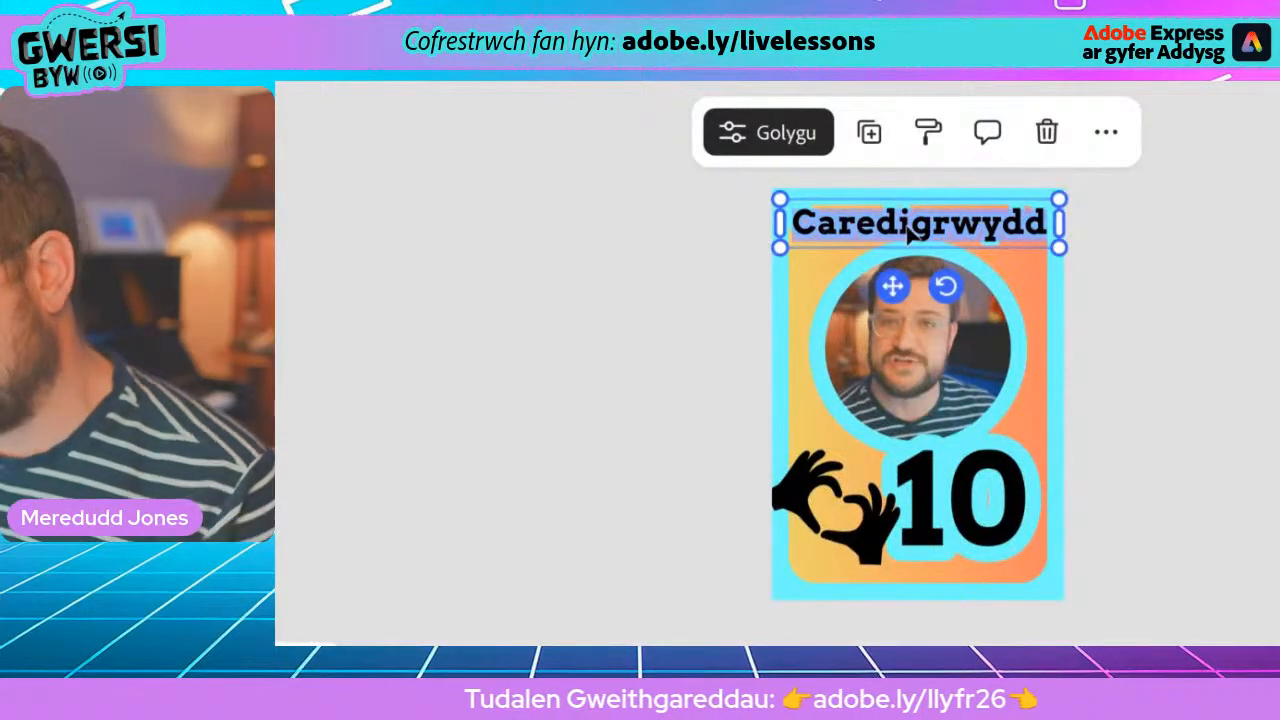
text(Hiwmoe)
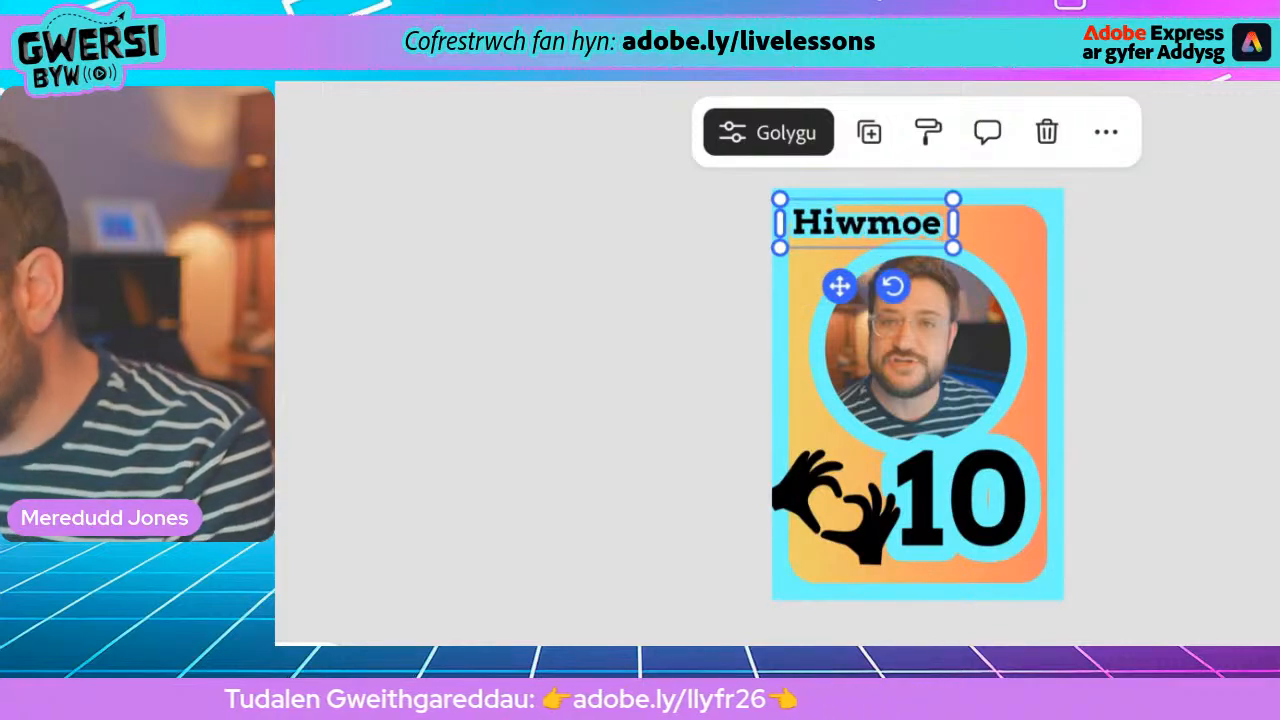
key(BackSpace)
text(r)
drag(951, 247, 1049, 272)
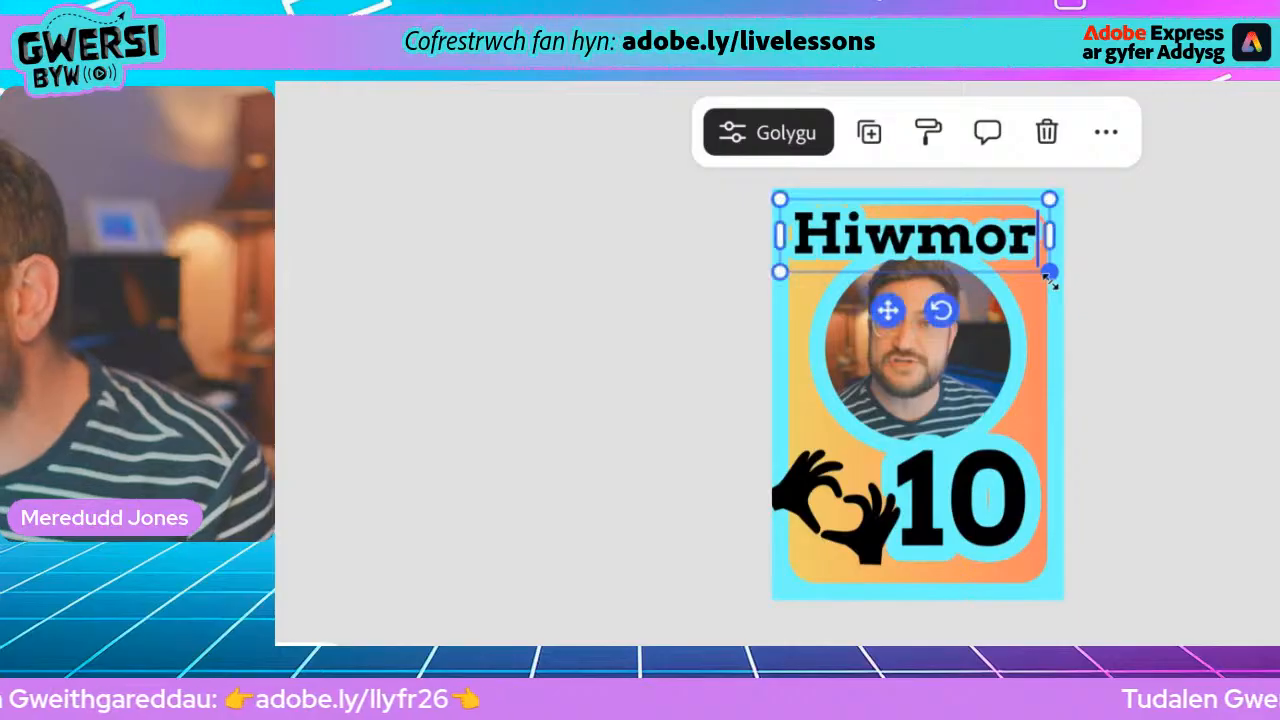
drag(897, 278, 899, 274)
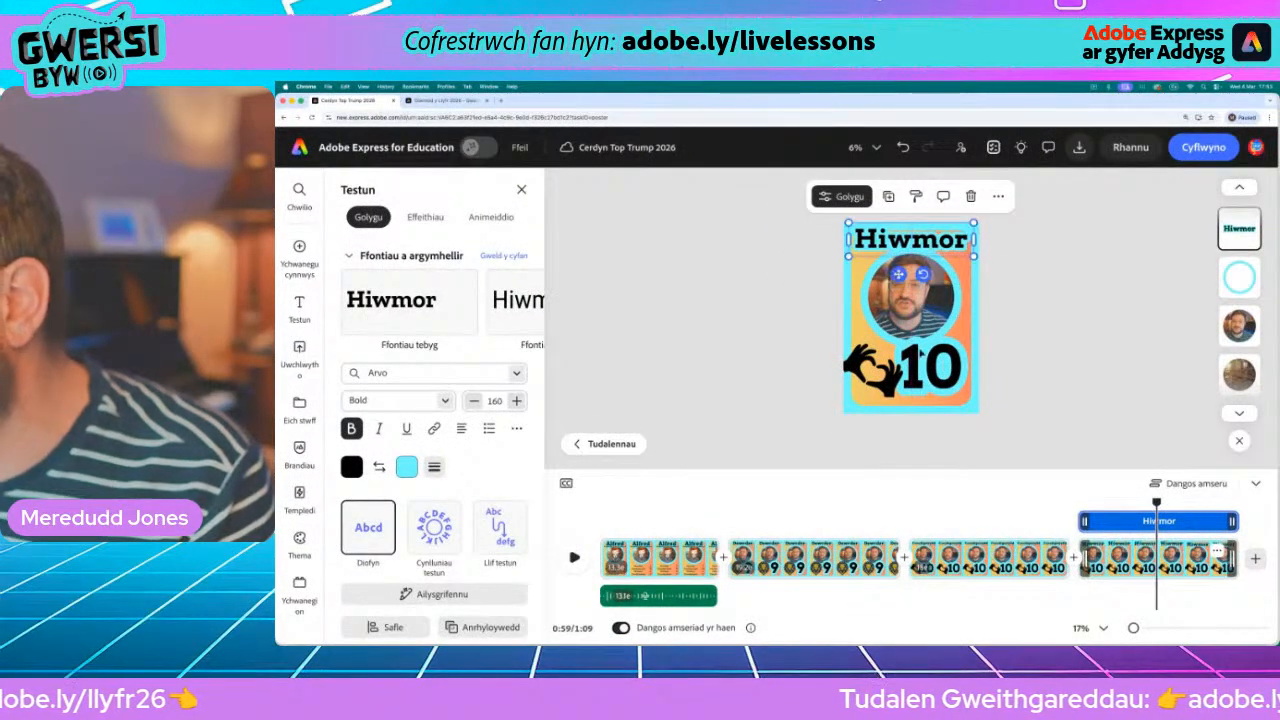
- Check the Hiwmor score on the opening card, replace the scene's 10 with 6 and place it in the card's lower right
click(672, 560)
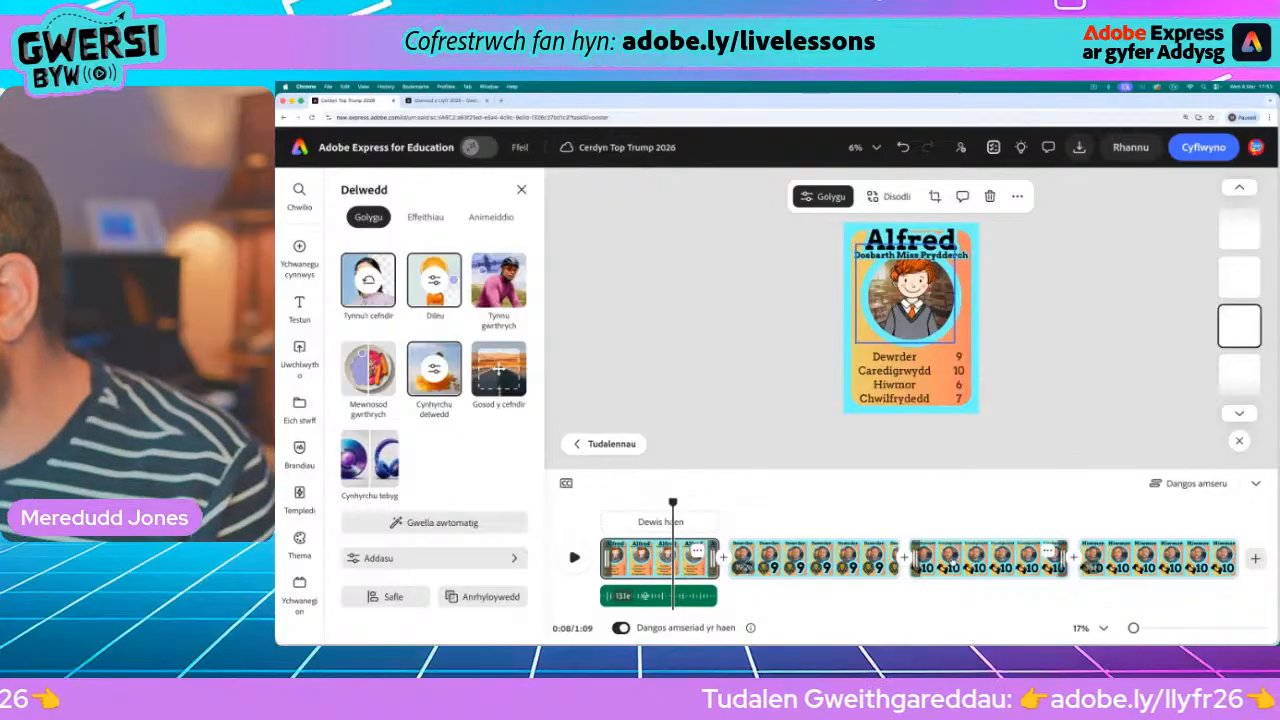
click(1157, 558)
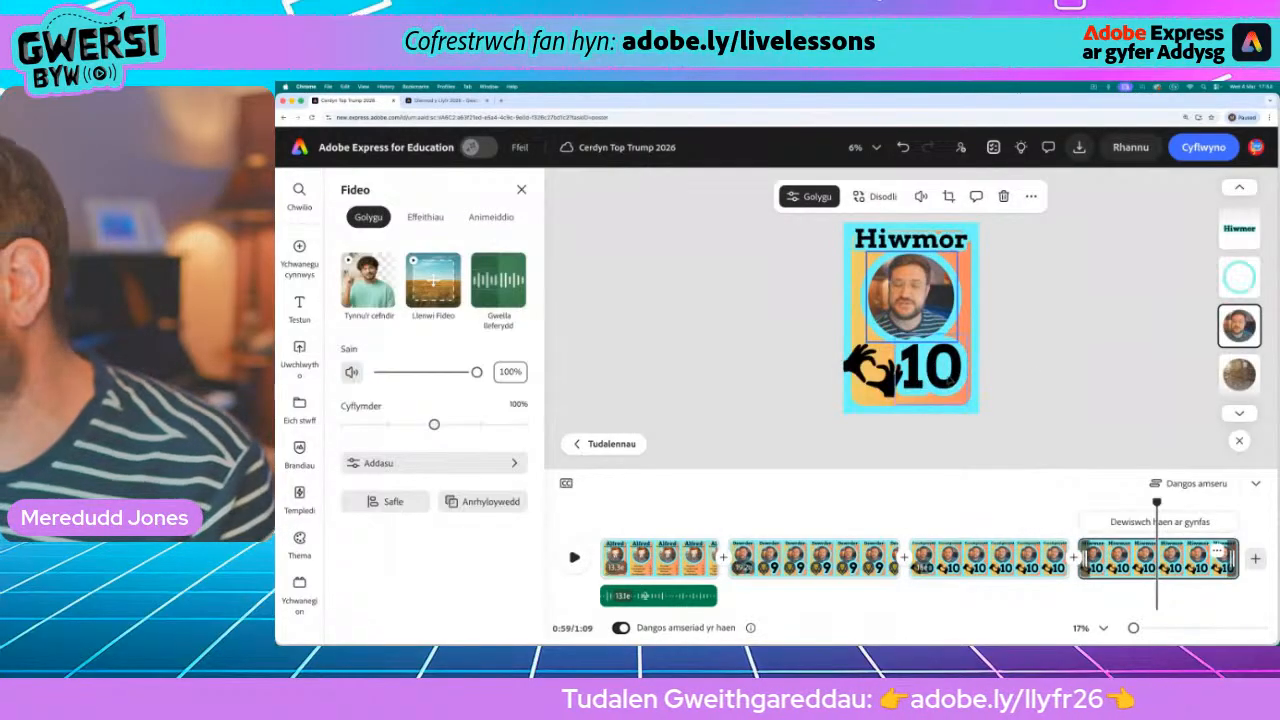
click(935, 370)
text(6)
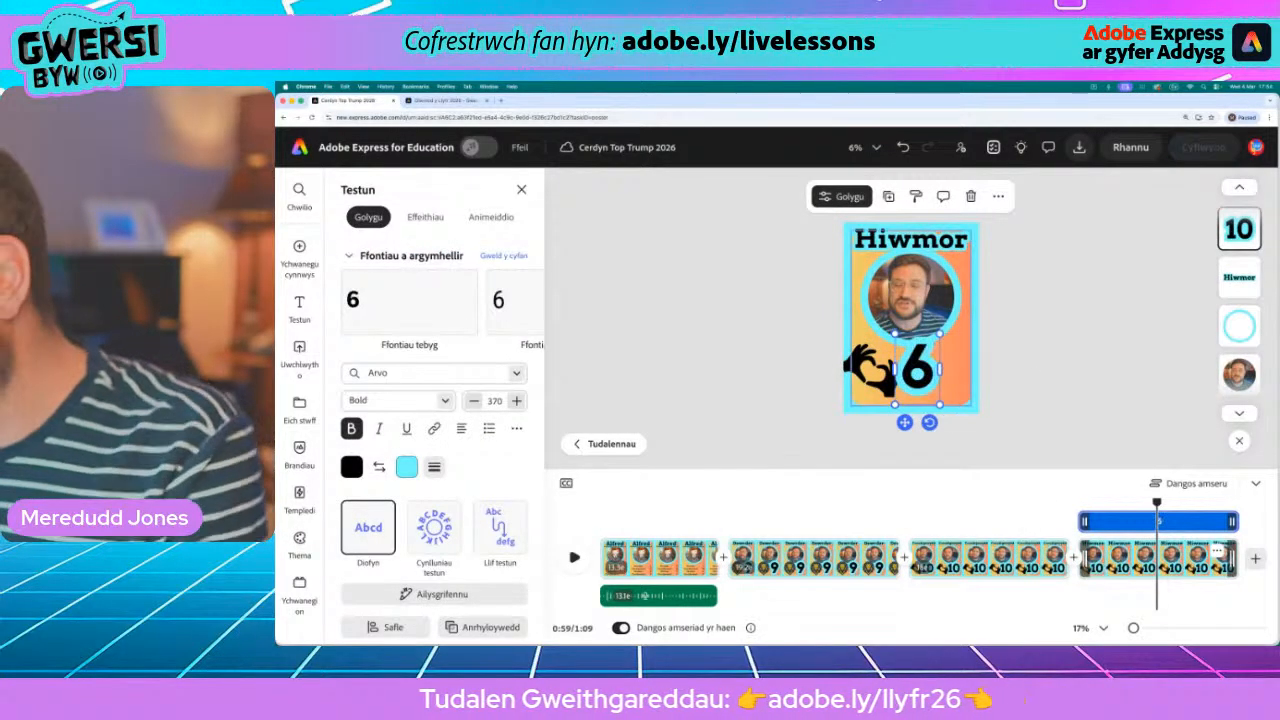
drag(900, 345, 916, 321)
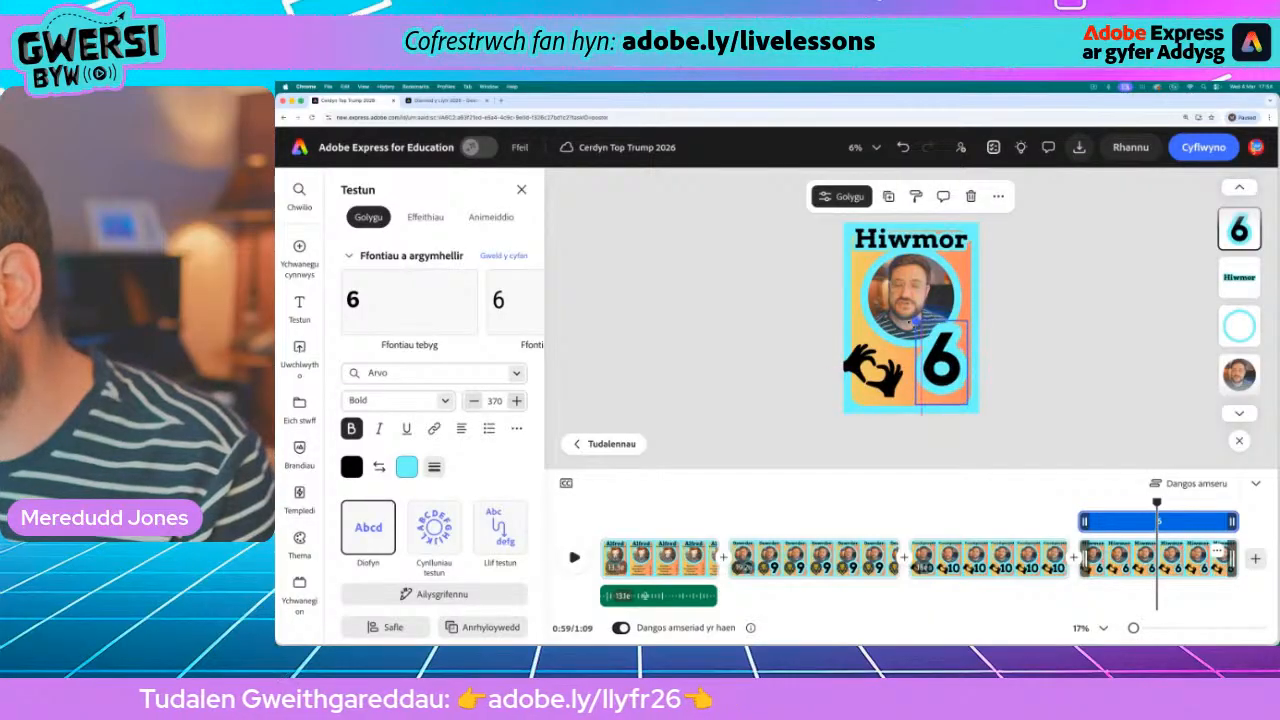
drag(941, 363, 937, 367)
- Delete the heart-hands graphic from the Hiwmor scene and search the design assets for "clown"
click(870, 372)
key(Delete)
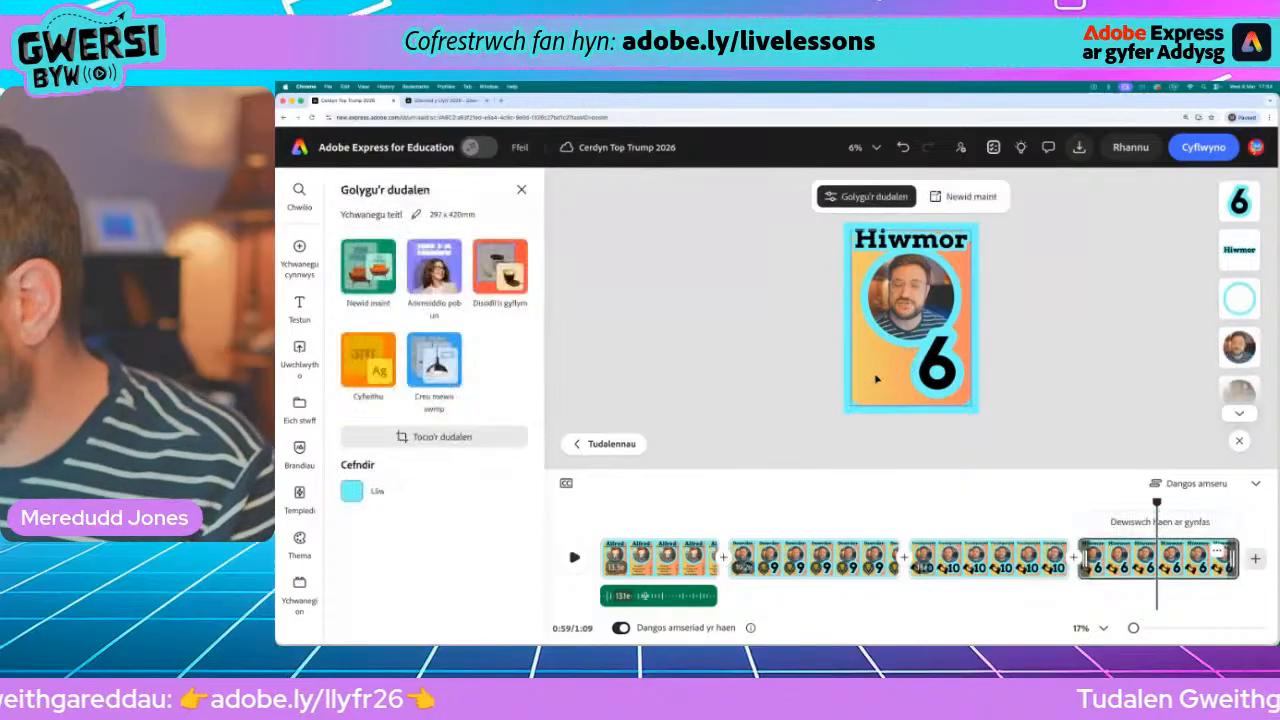
click(291, 257)
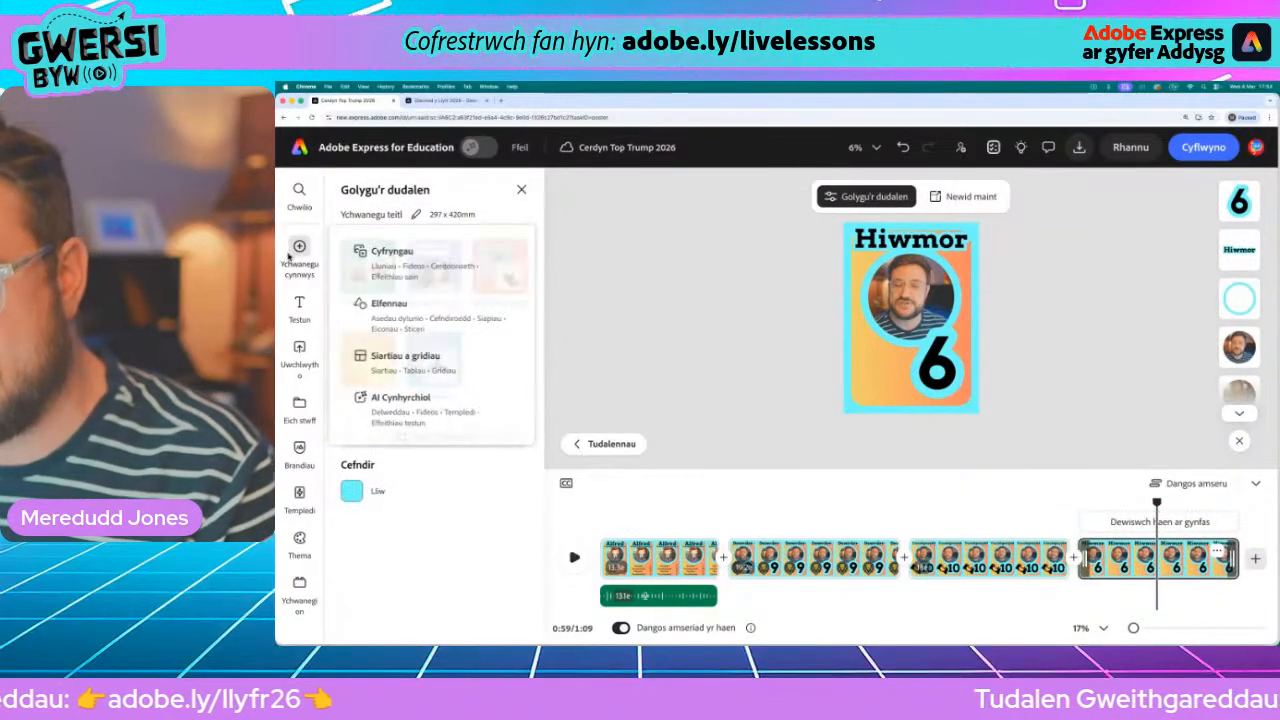
click(399, 322)
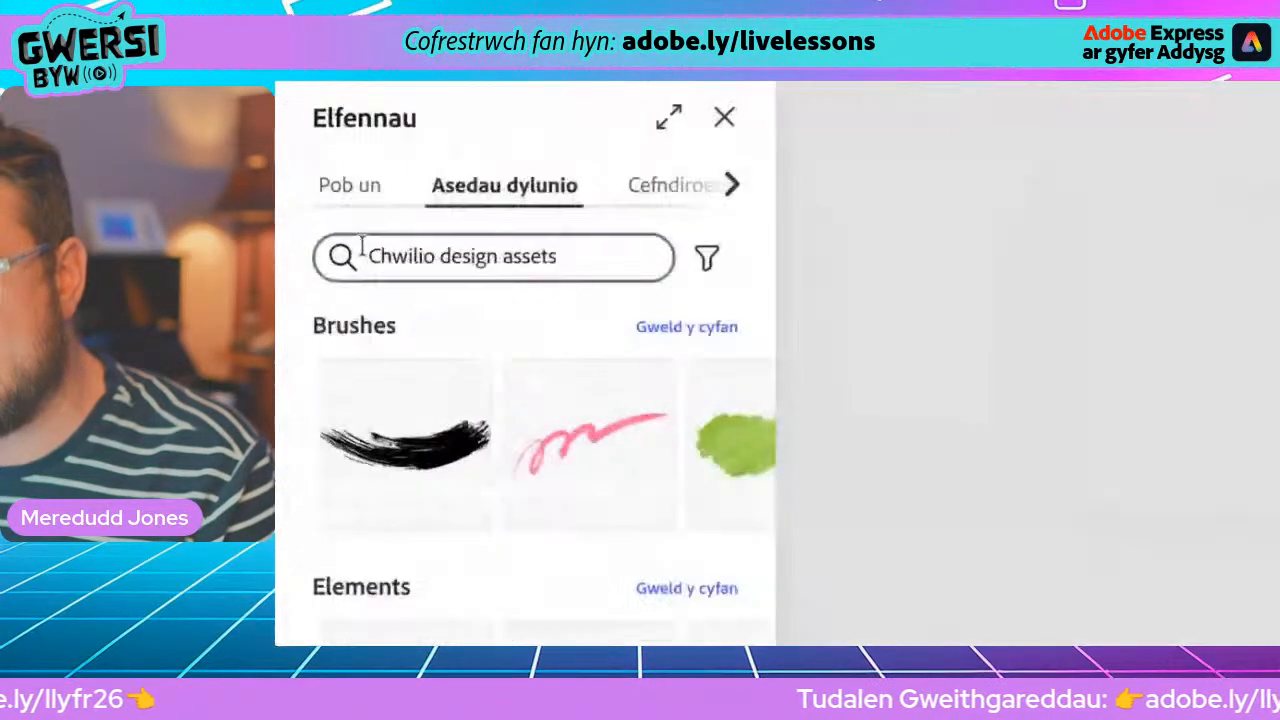
click(380, 244)
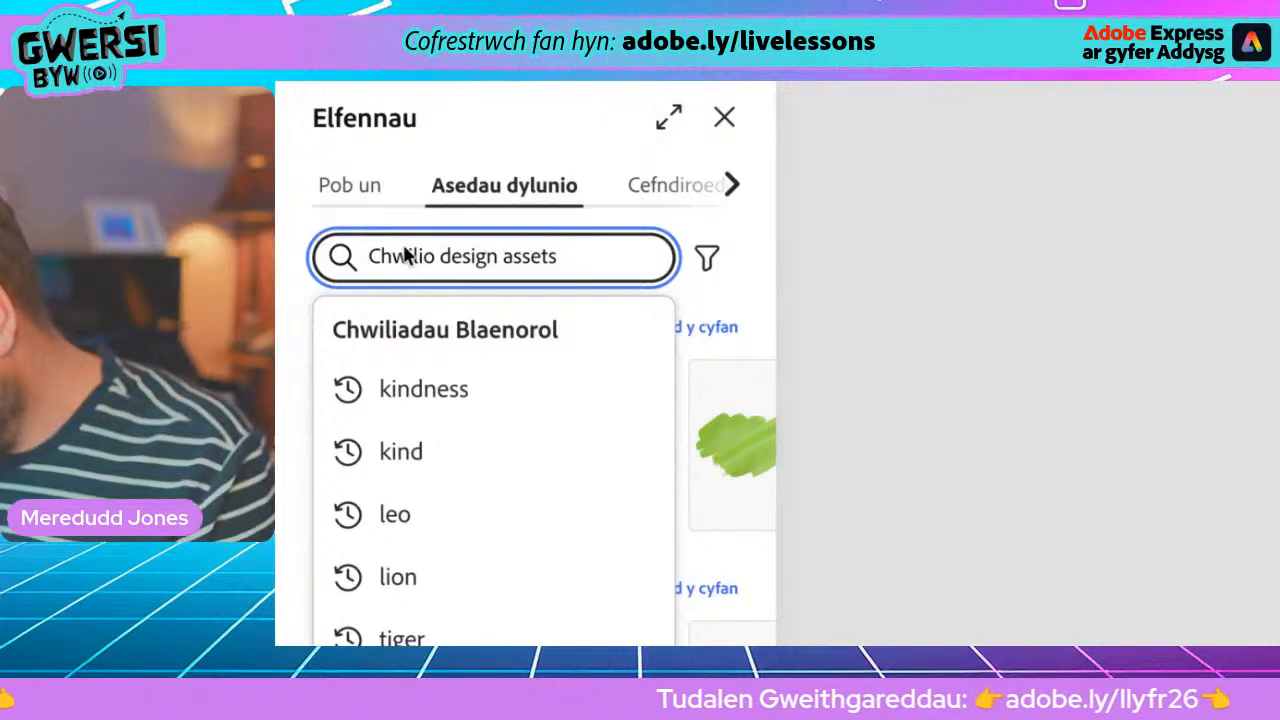
text(clown)
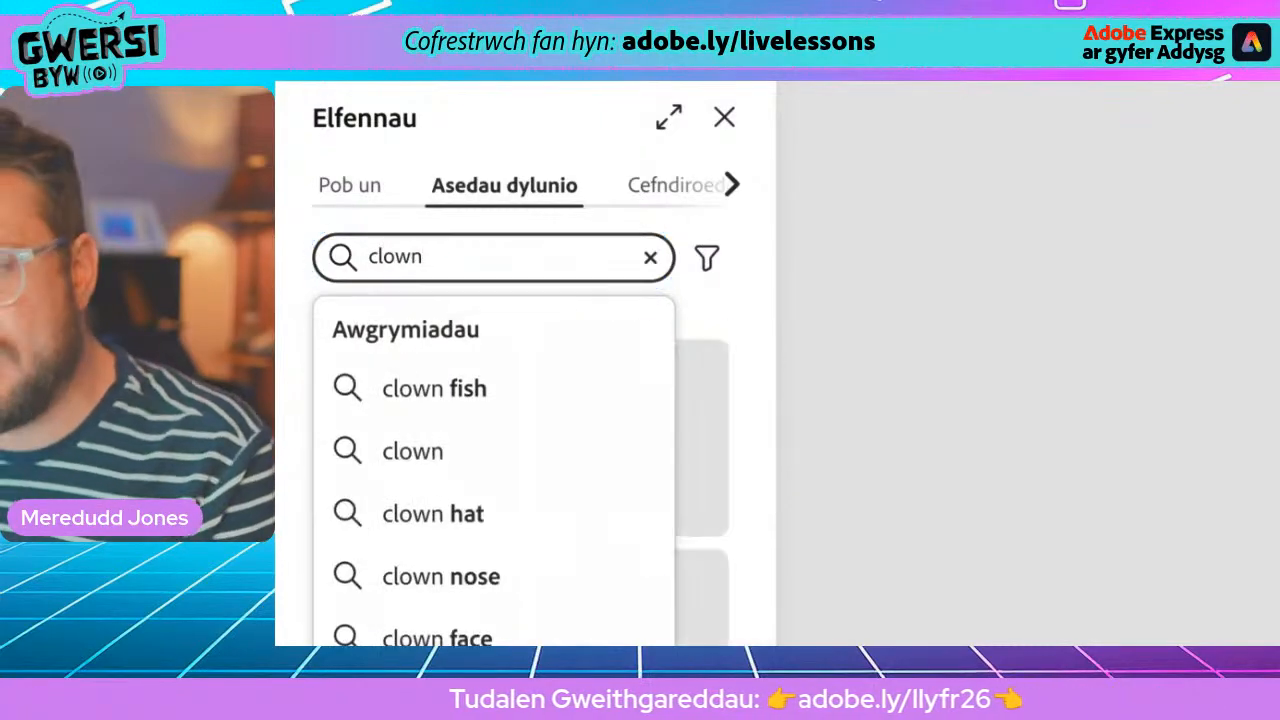
- Run the clown search, add the yellow-haired dancing clown and place it in the card's lower left beside the 6
key(Return)
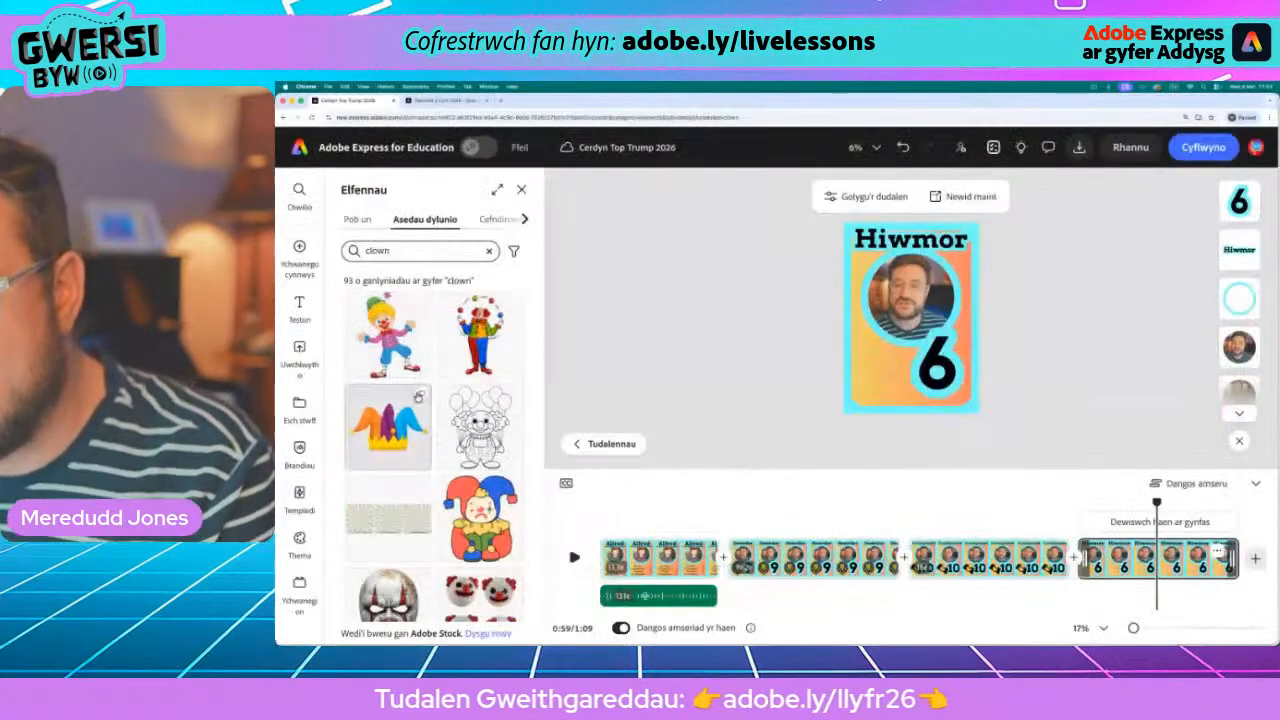
click(428, 366)
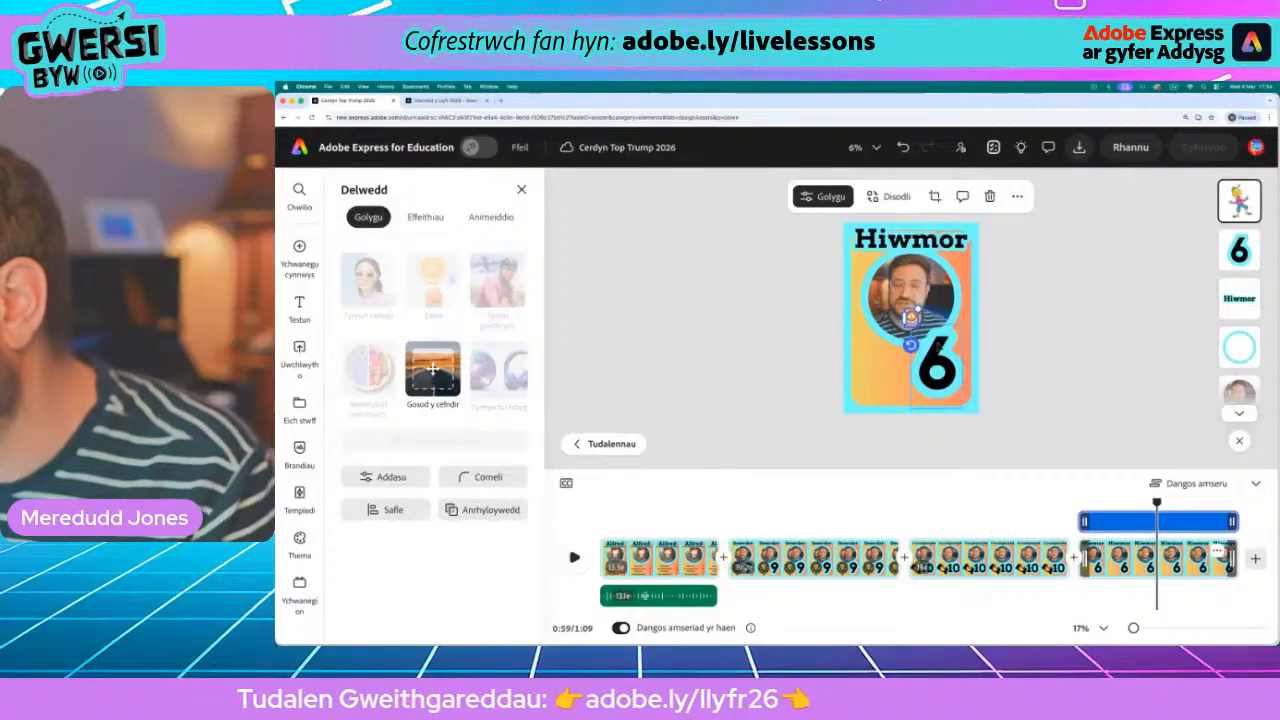
drag(932, 296, 879, 366)
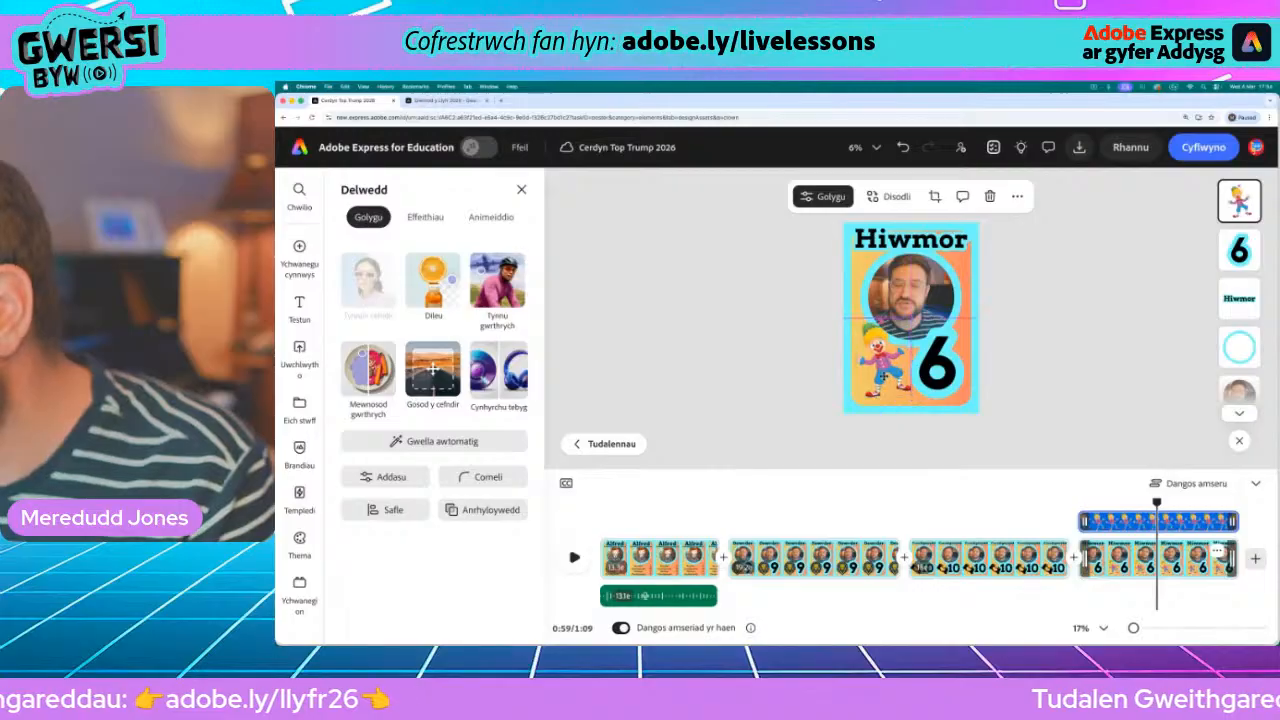
click(883, 373)
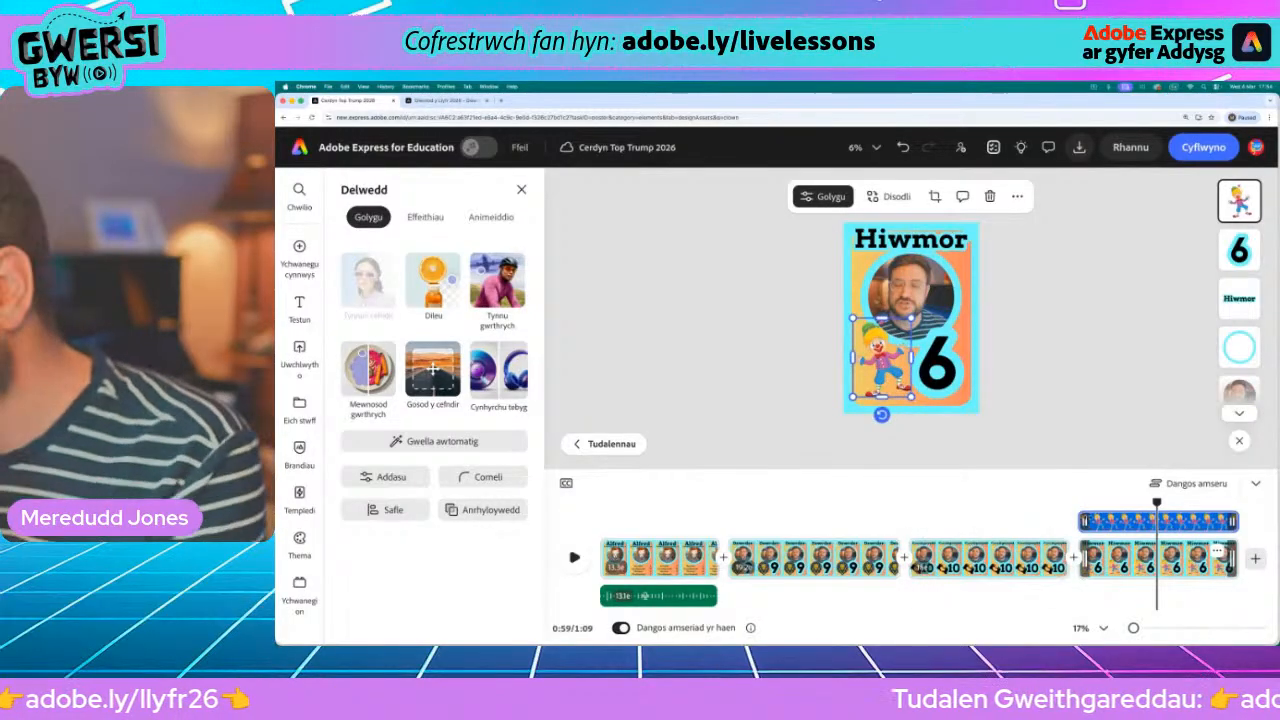
- Delete the copied presenter video from the Hiwmor scene and return the playhead to the start of that scene
scroll(1240, 318, down, 2)
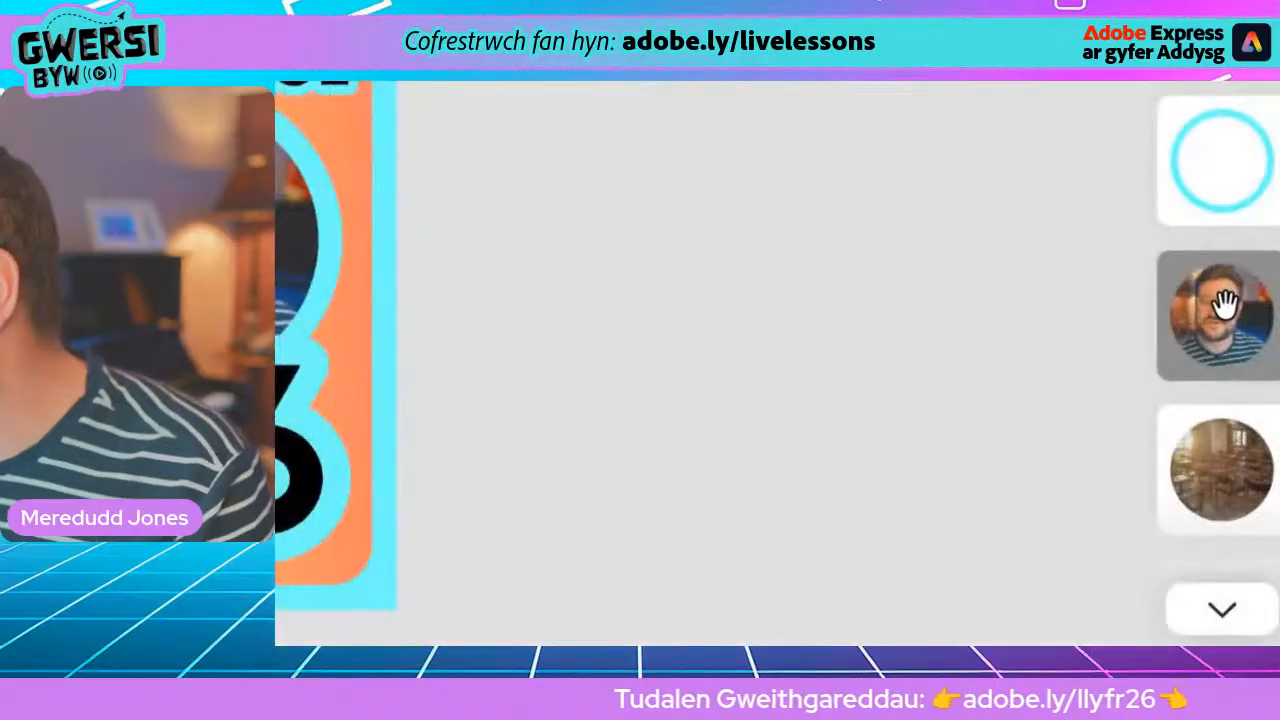
click(1243, 321)
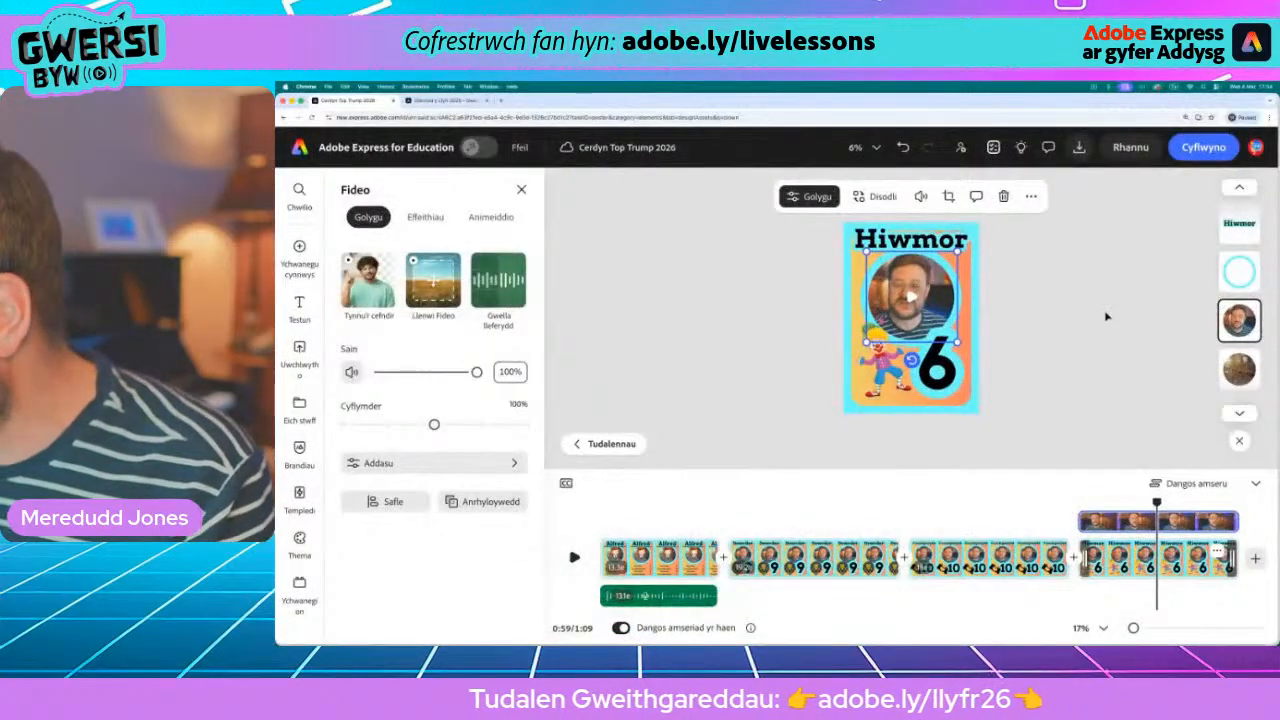
key(Delete)
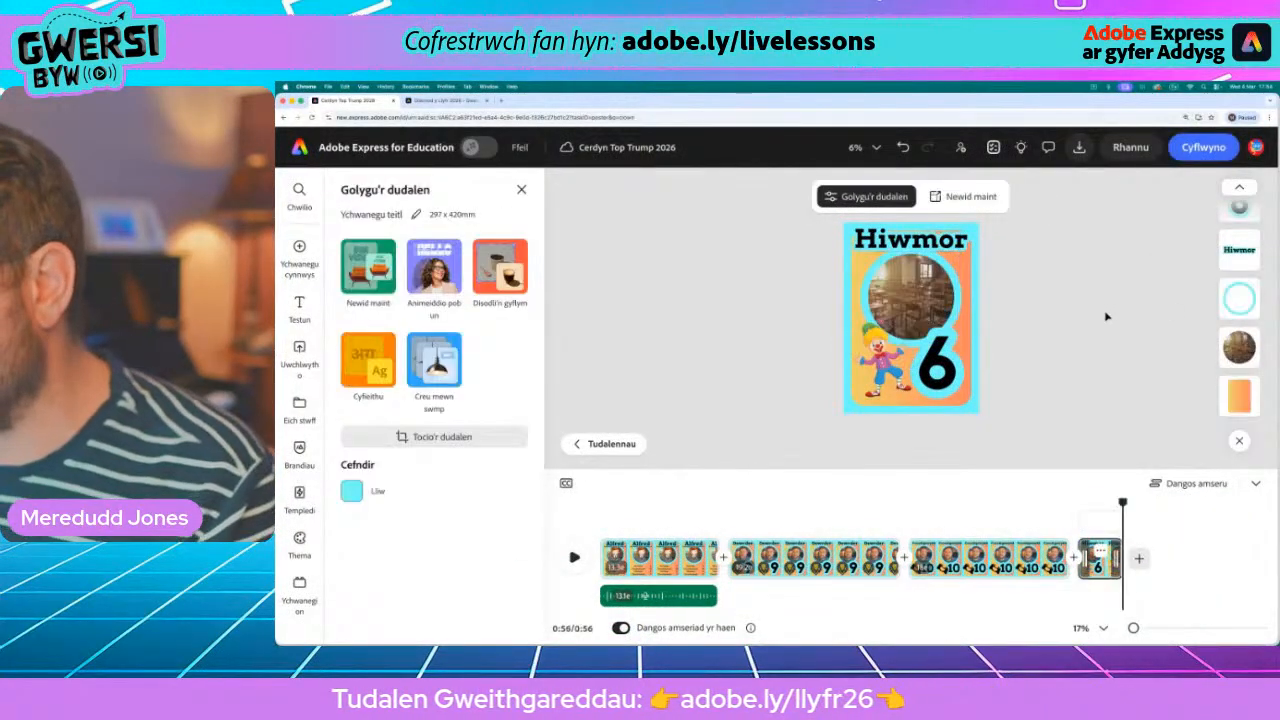
drag(1122, 504, 1081, 505)
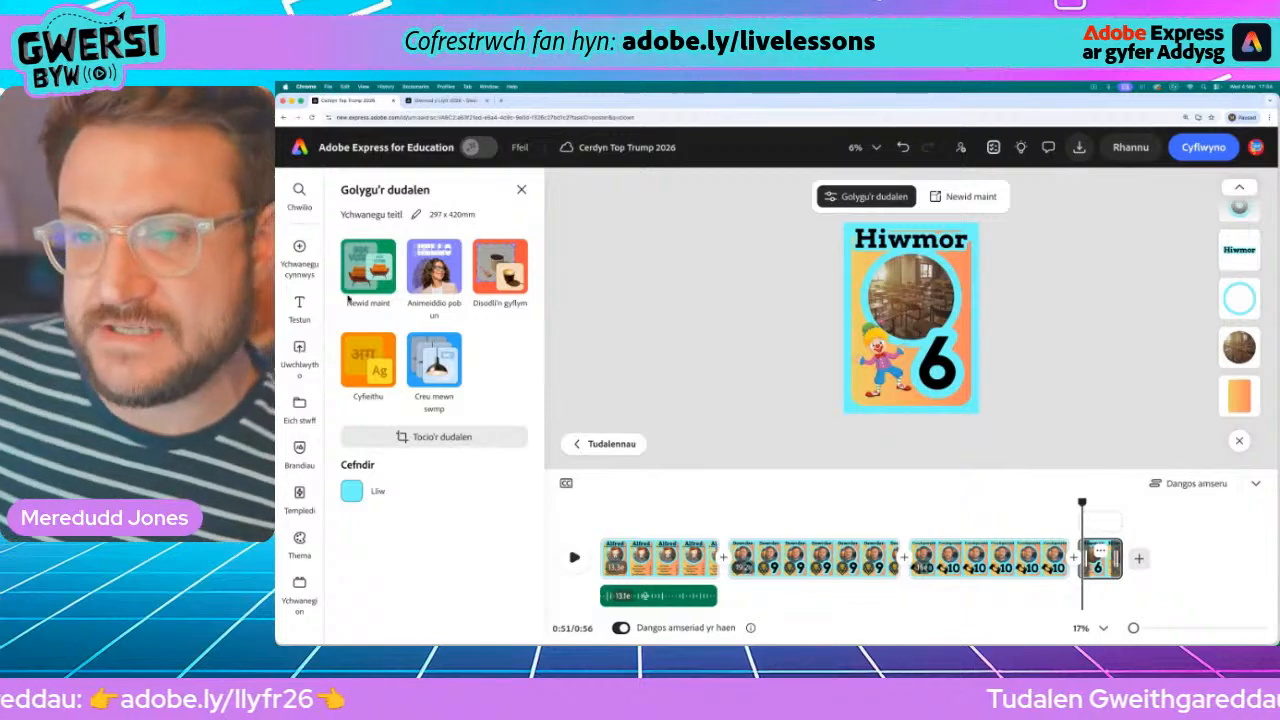
- Open Animeiddio cymeriadau from the video media options and set the character category to Pob un
click(298, 249)
click(400, 260)
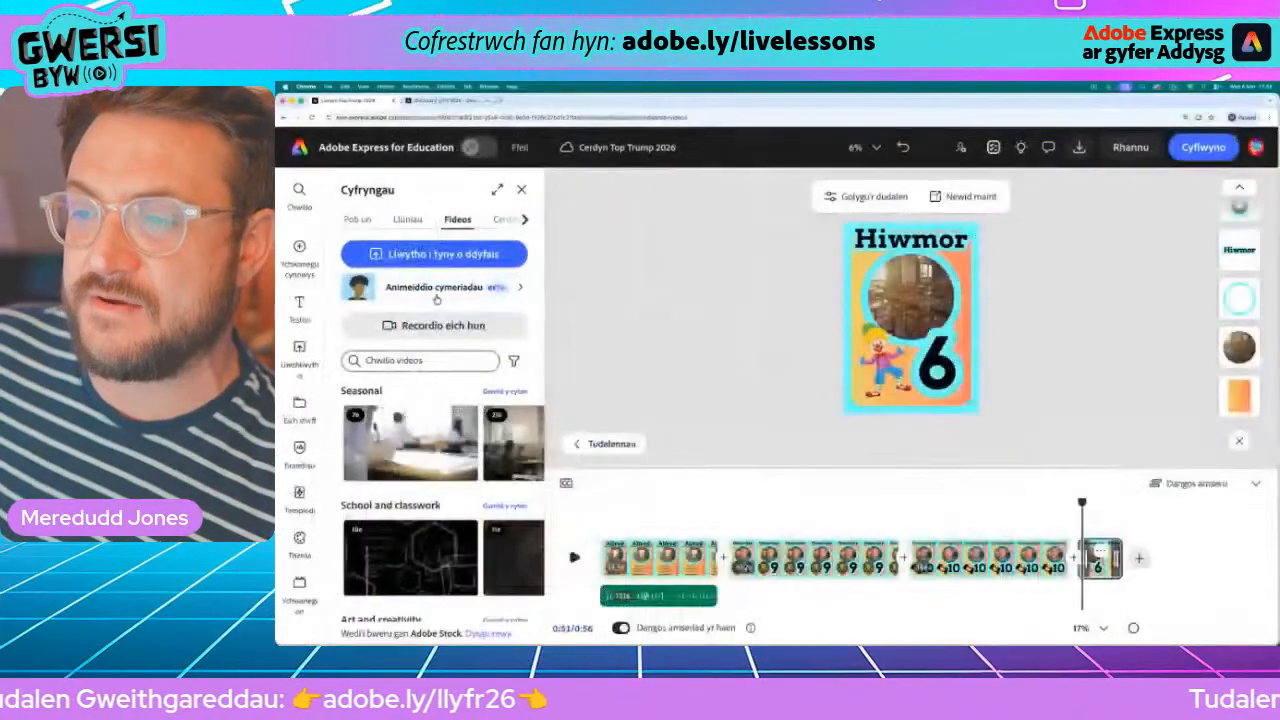
click(605, 306)
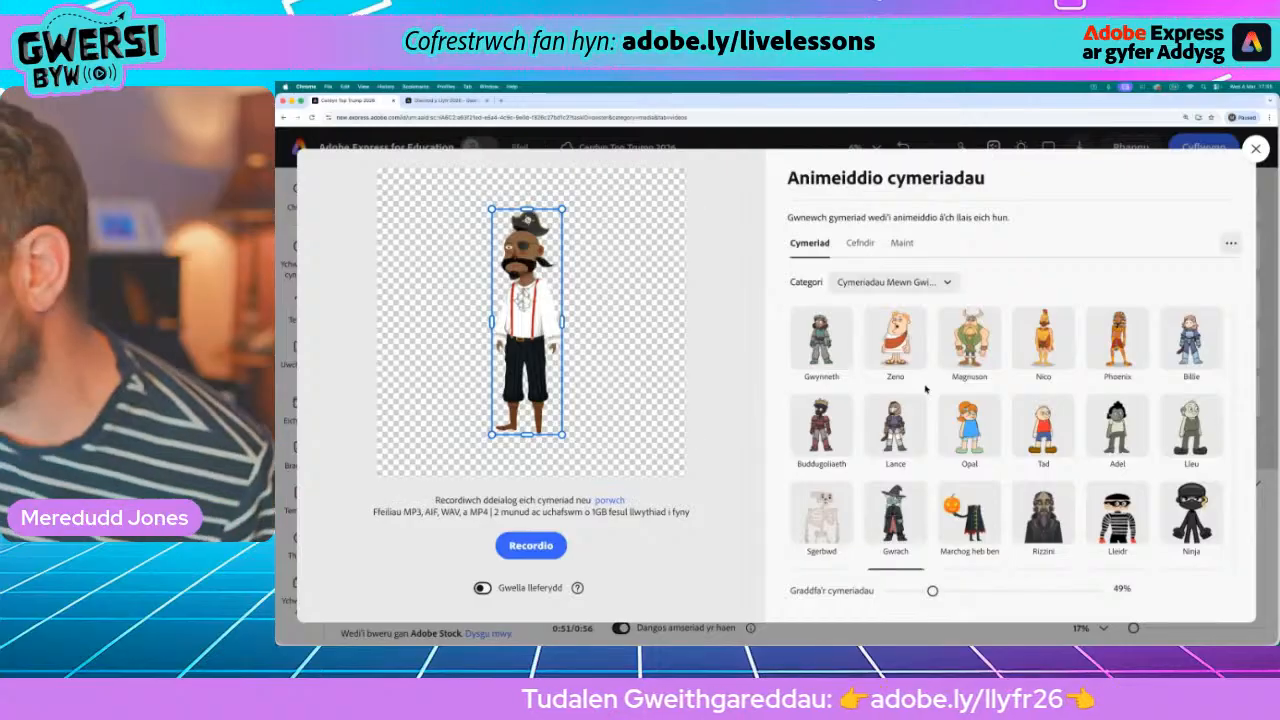
click(948, 284)
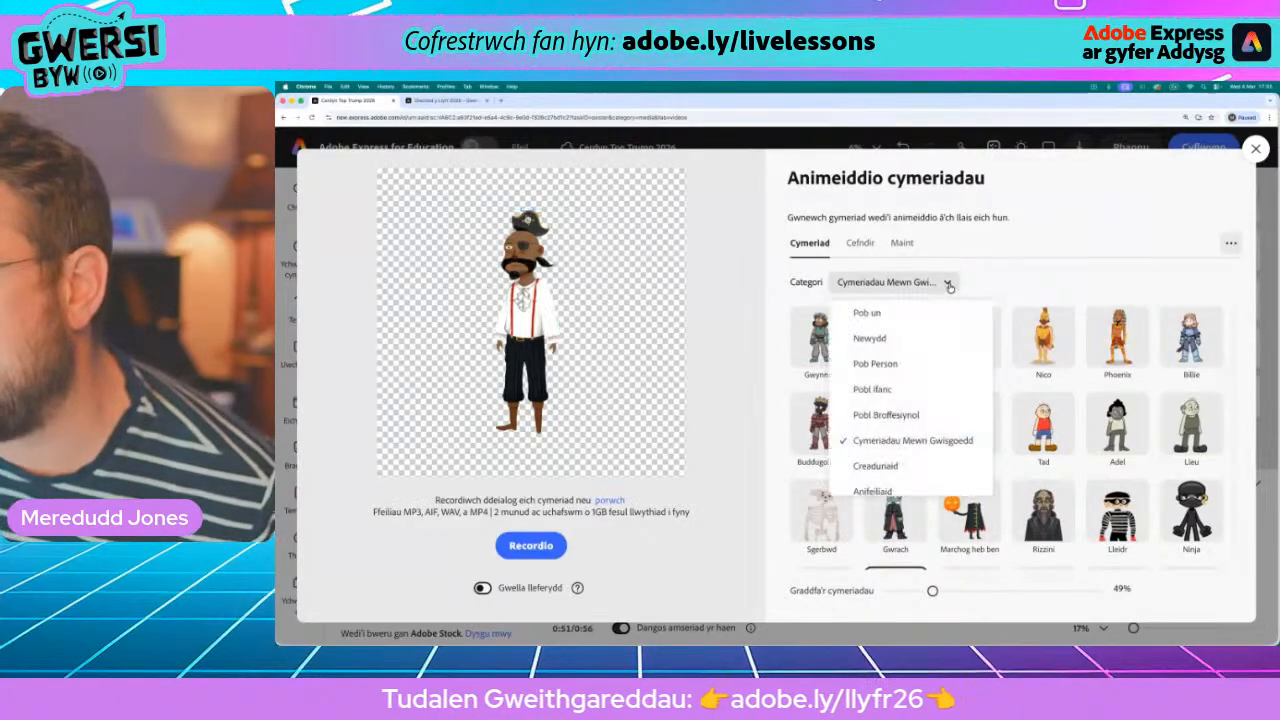
click(900, 313)
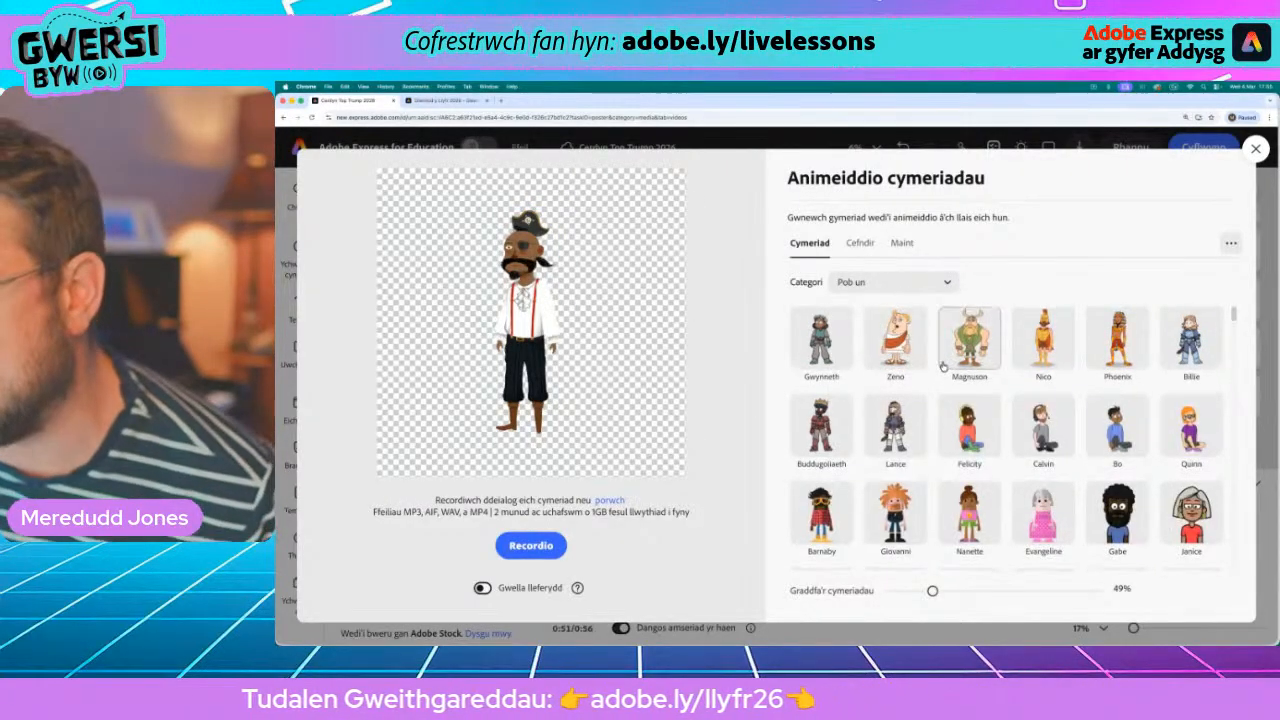
- Look through the full list of characters for one to present the Hiwmor score
scroll(1006, 425, down, 1)
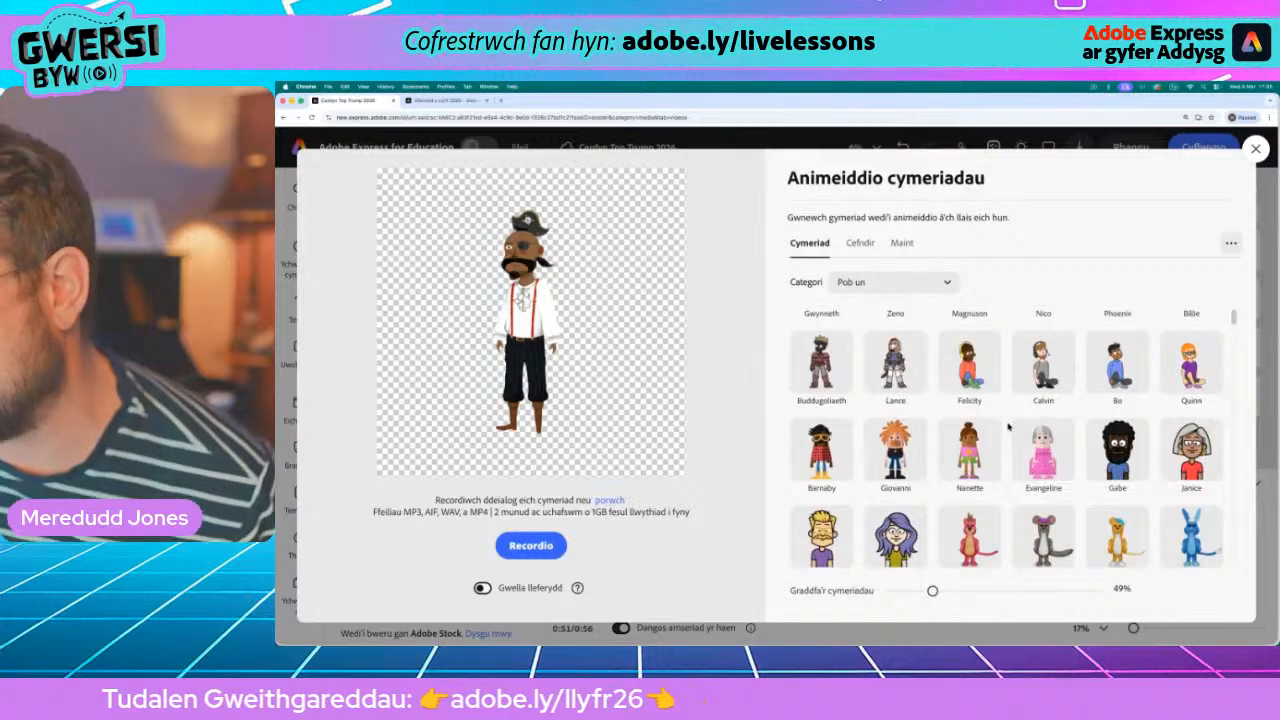
scroll(1008, 427, down, 1)
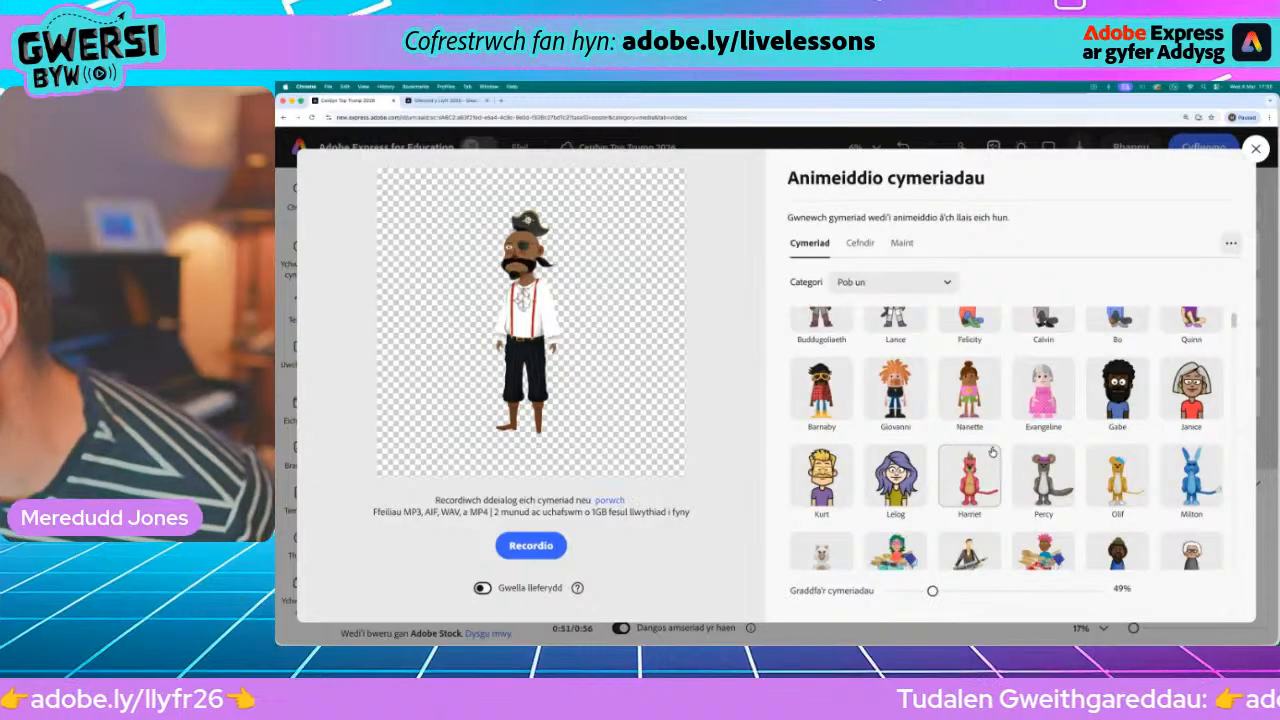
scroll(993, 452, down, 3)
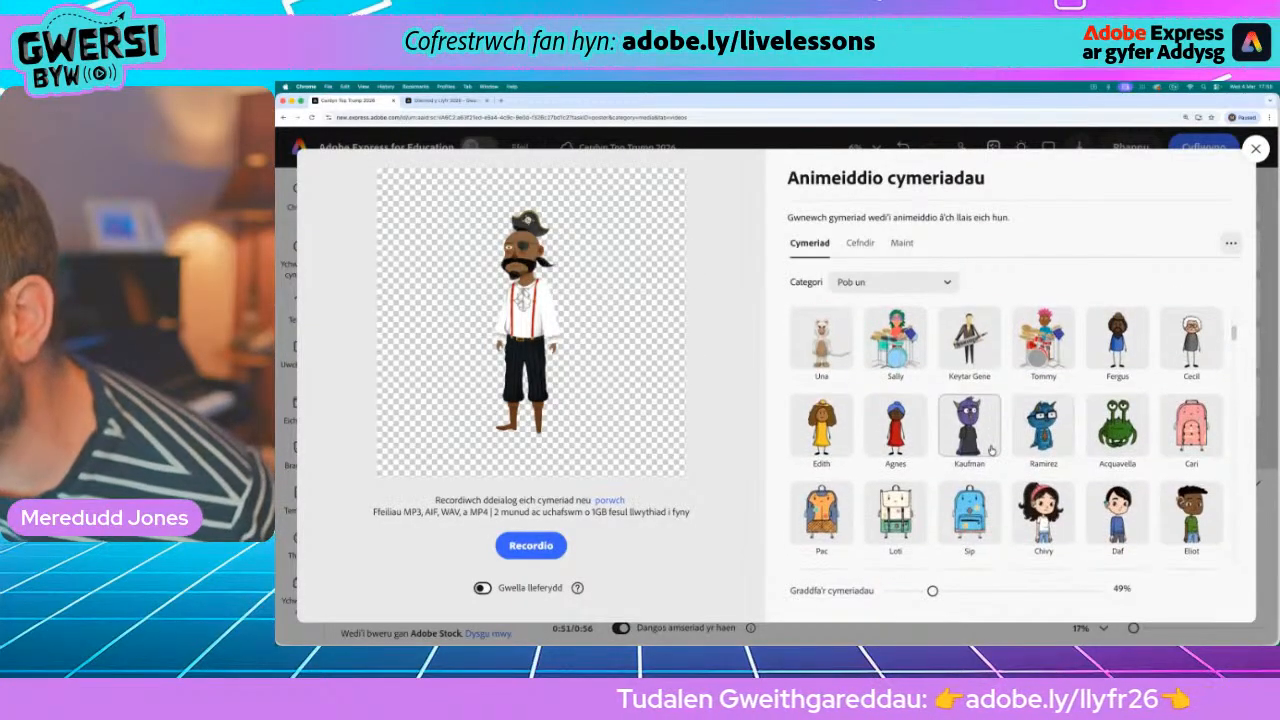
scroll(993, 452, down, 5)
scroll(993, 452, down, 2)
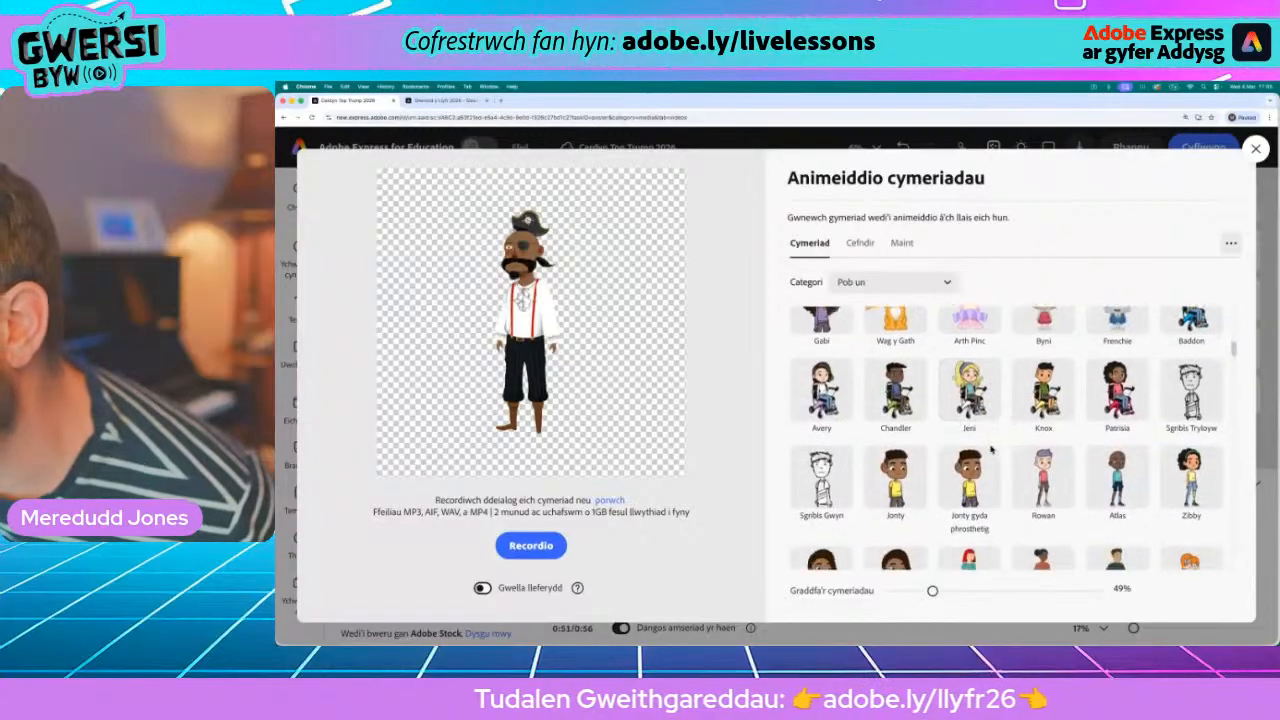
scroll(991, 450, down, 6)
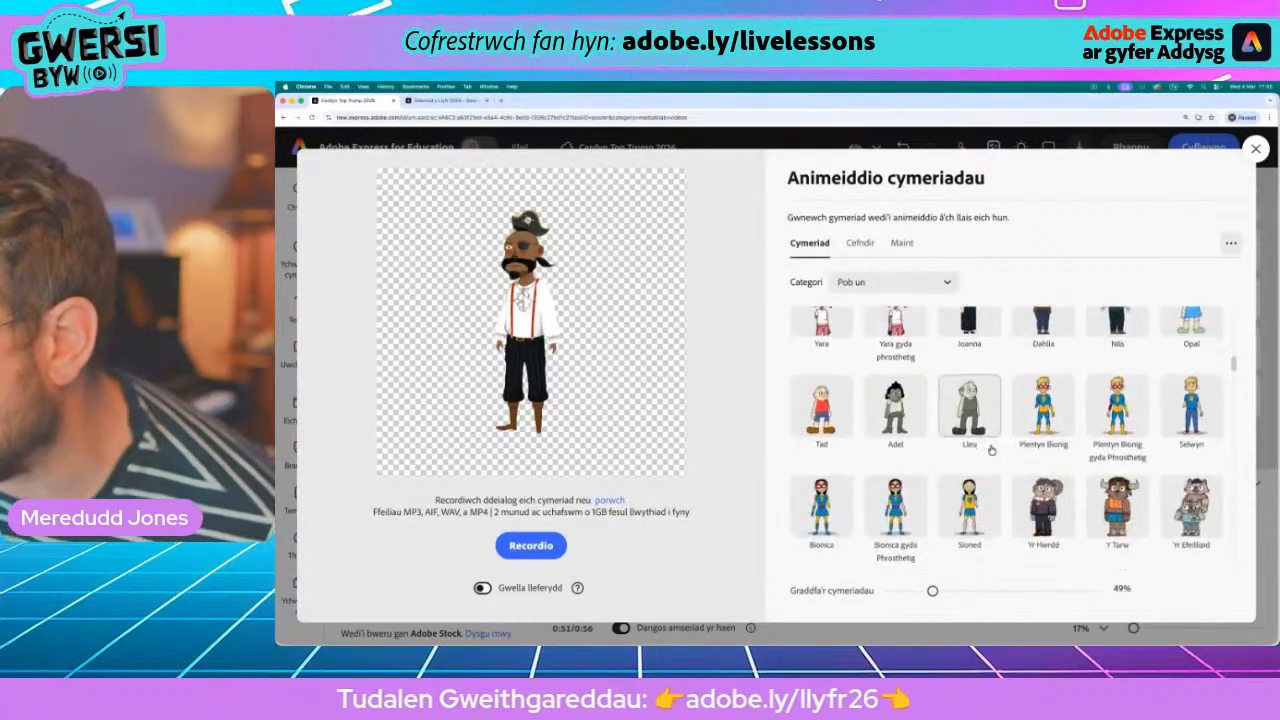
scroll(991, 450, down, 2)
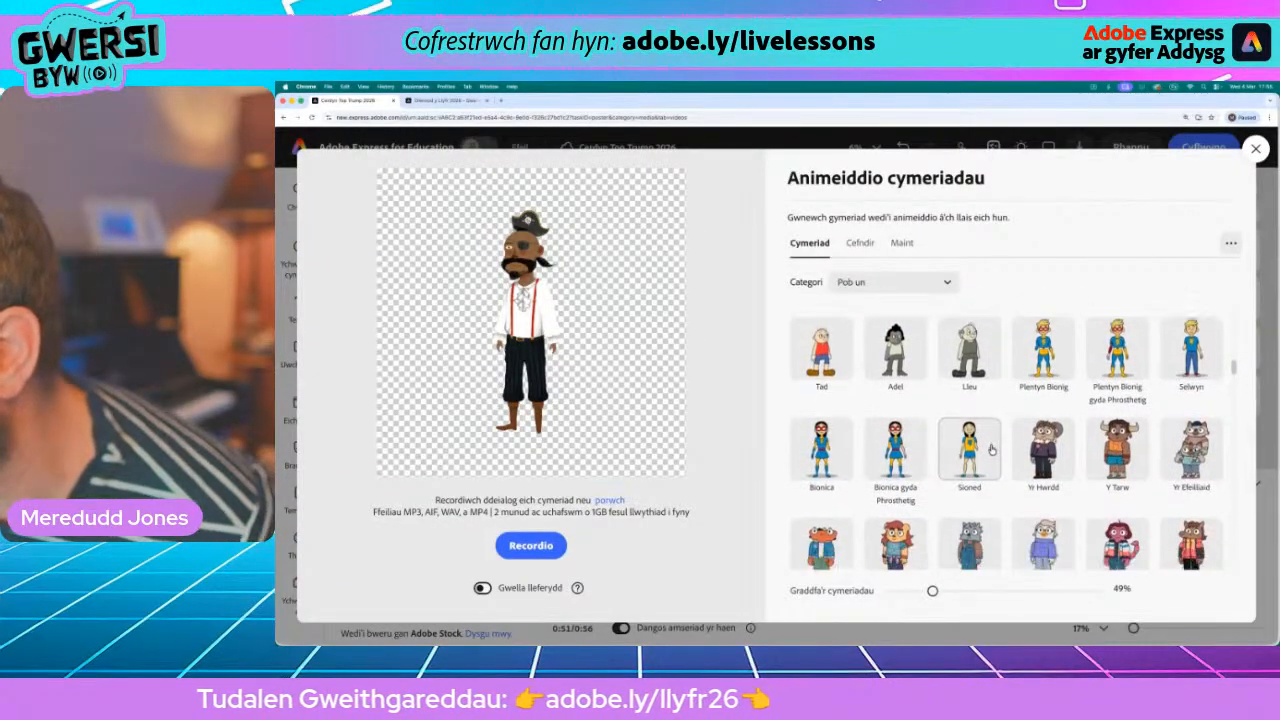
scroll(991, 450, down, 4)
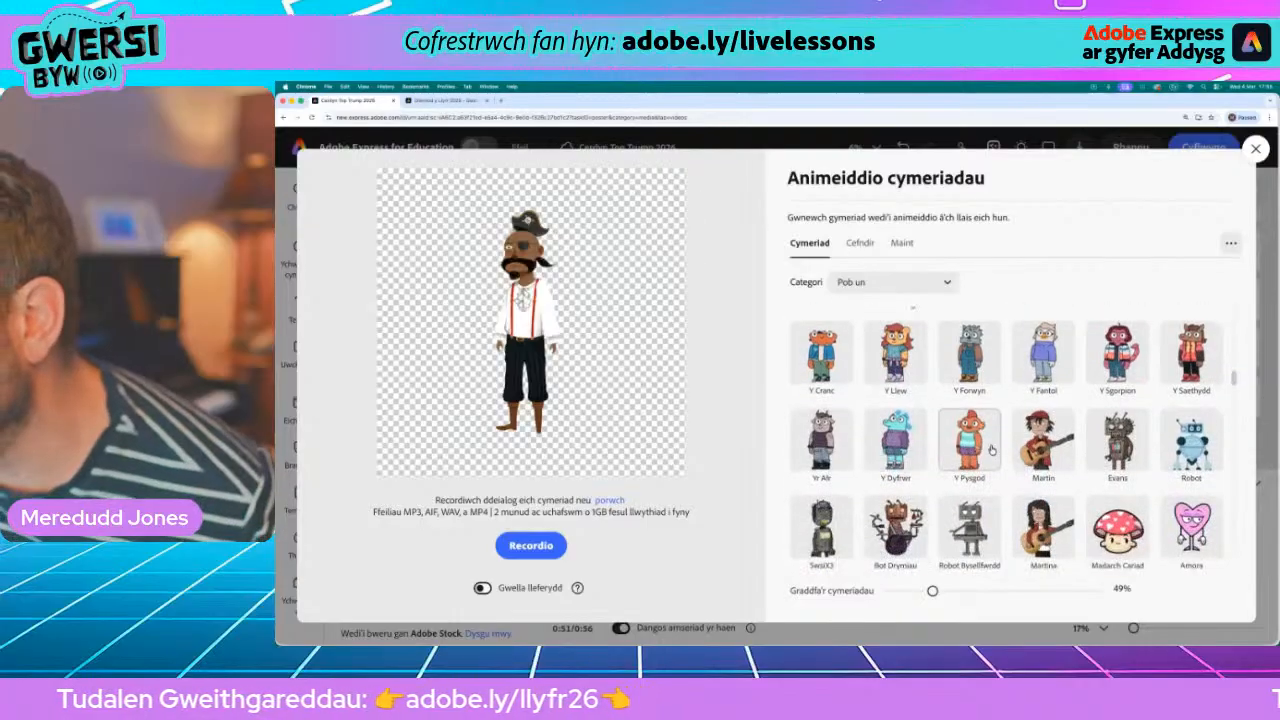
scroll(991, 450, down, 8)
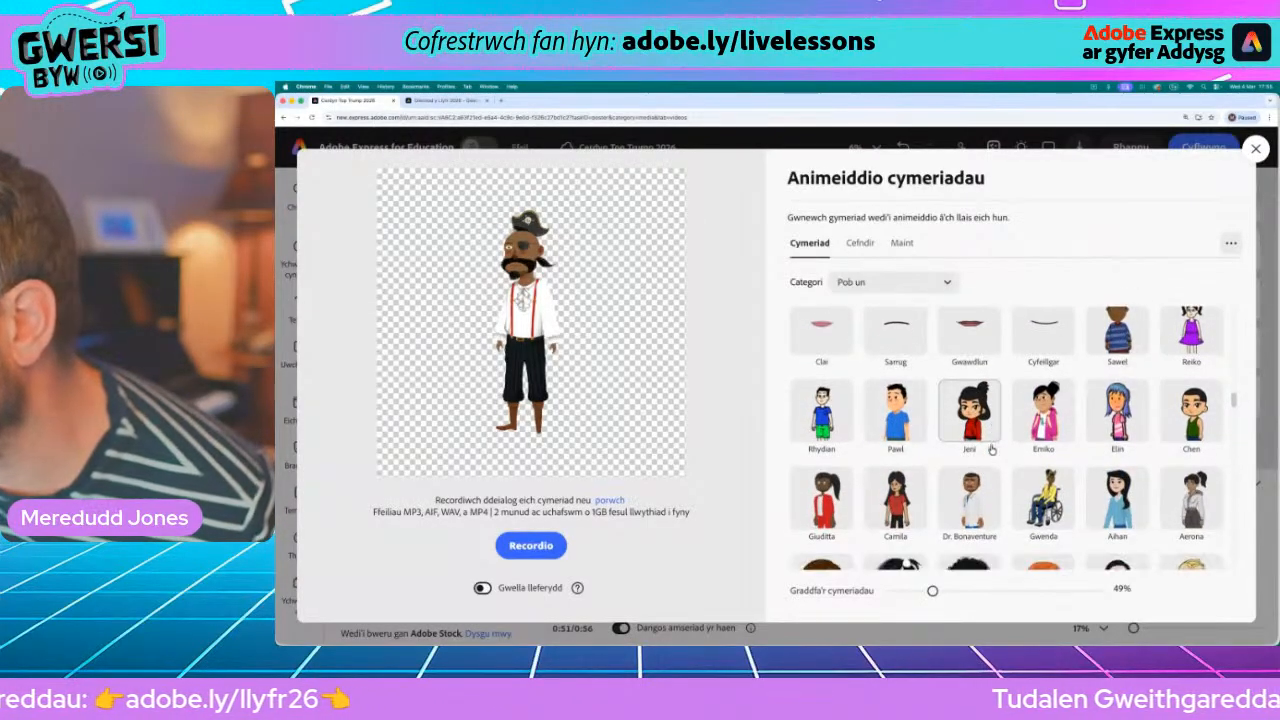
scroll(991, 450, down, 3)
scroll(991, 450, down, 5)
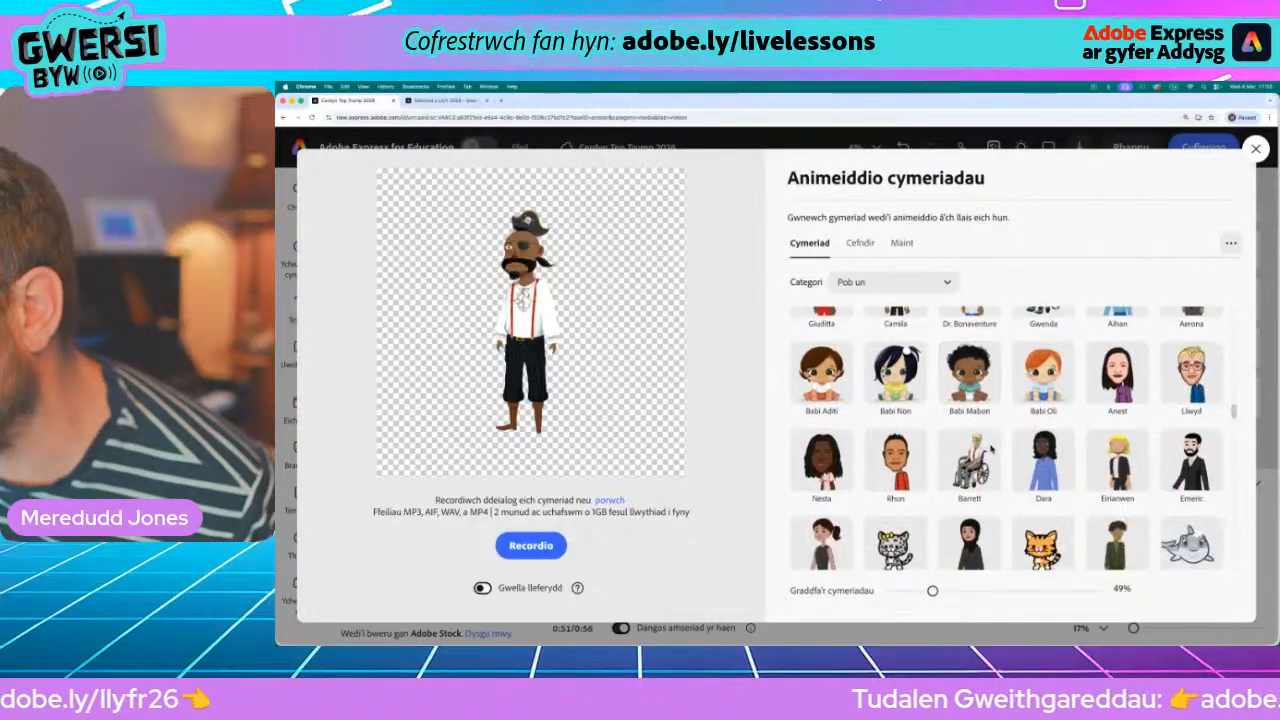
scroll(991, 450, down, 5)
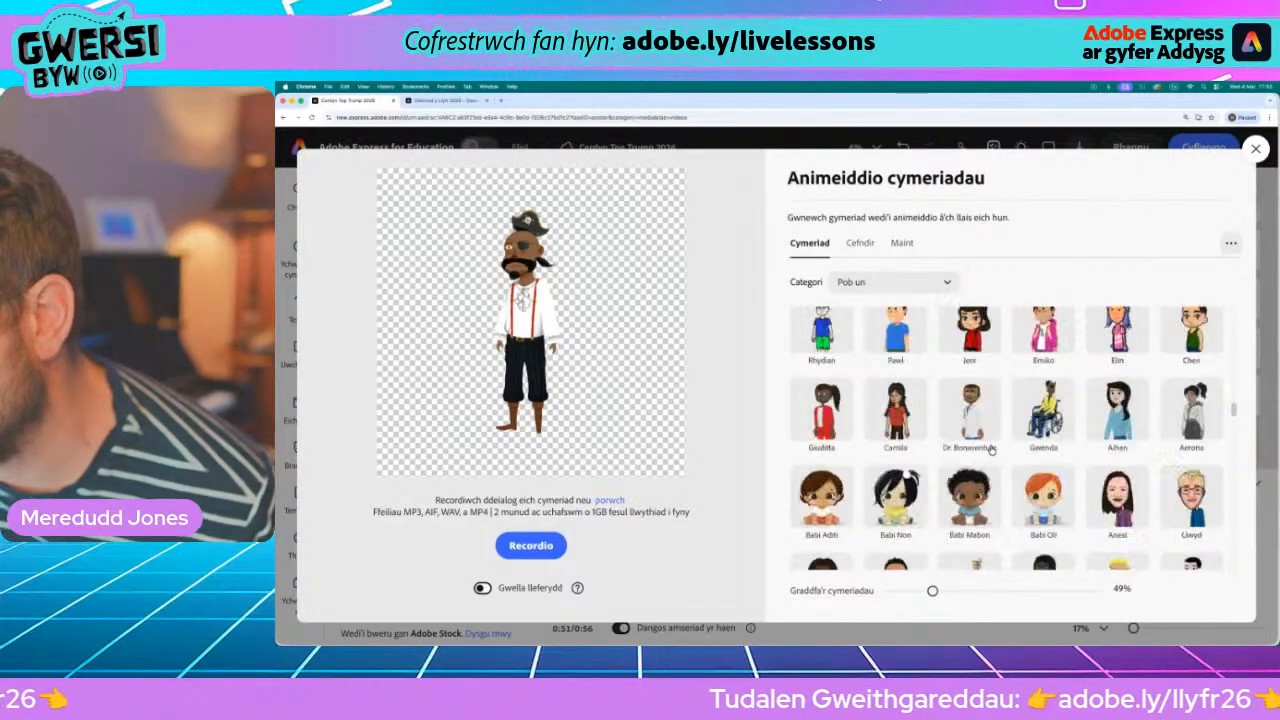
- Choose the Evangeline character, enlarge it to 92% and centre it in the preview
click(1057, 519)
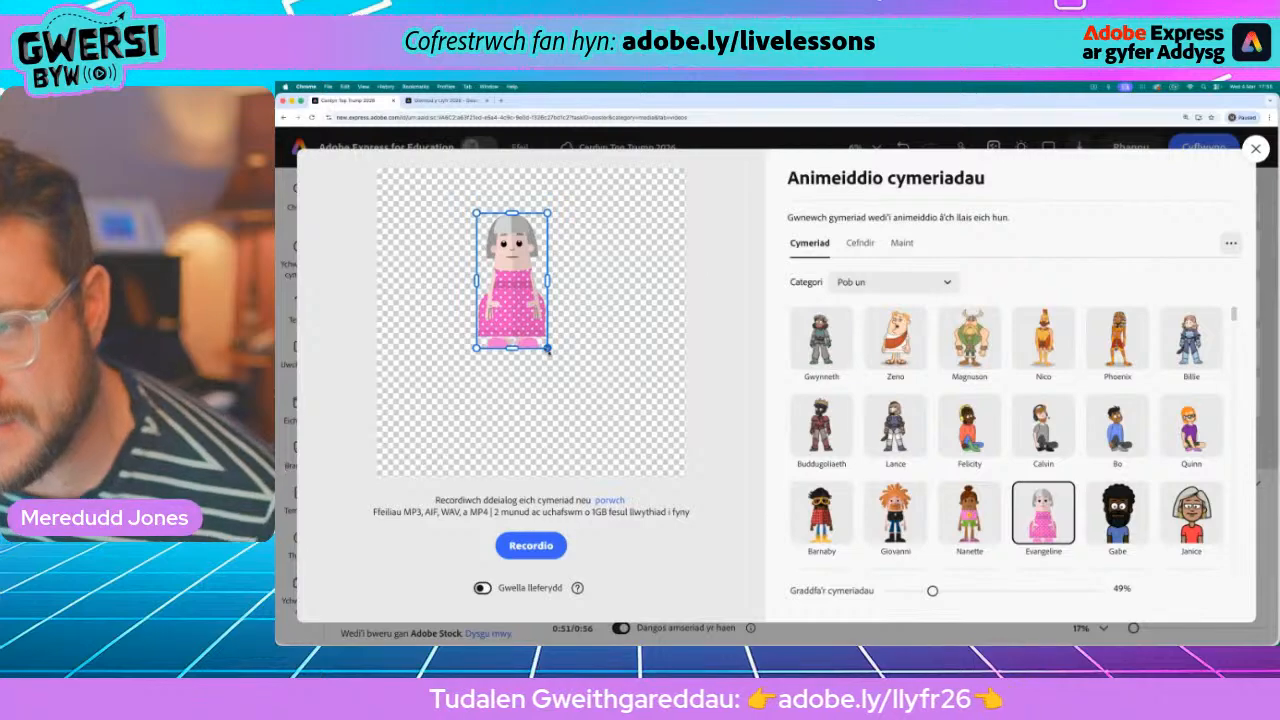
drag(548, 349, 606, 458)
drag(534, 343, 536, 343)
drag(599, 451, 582, 436)
drag(536, 335, 559, 353)
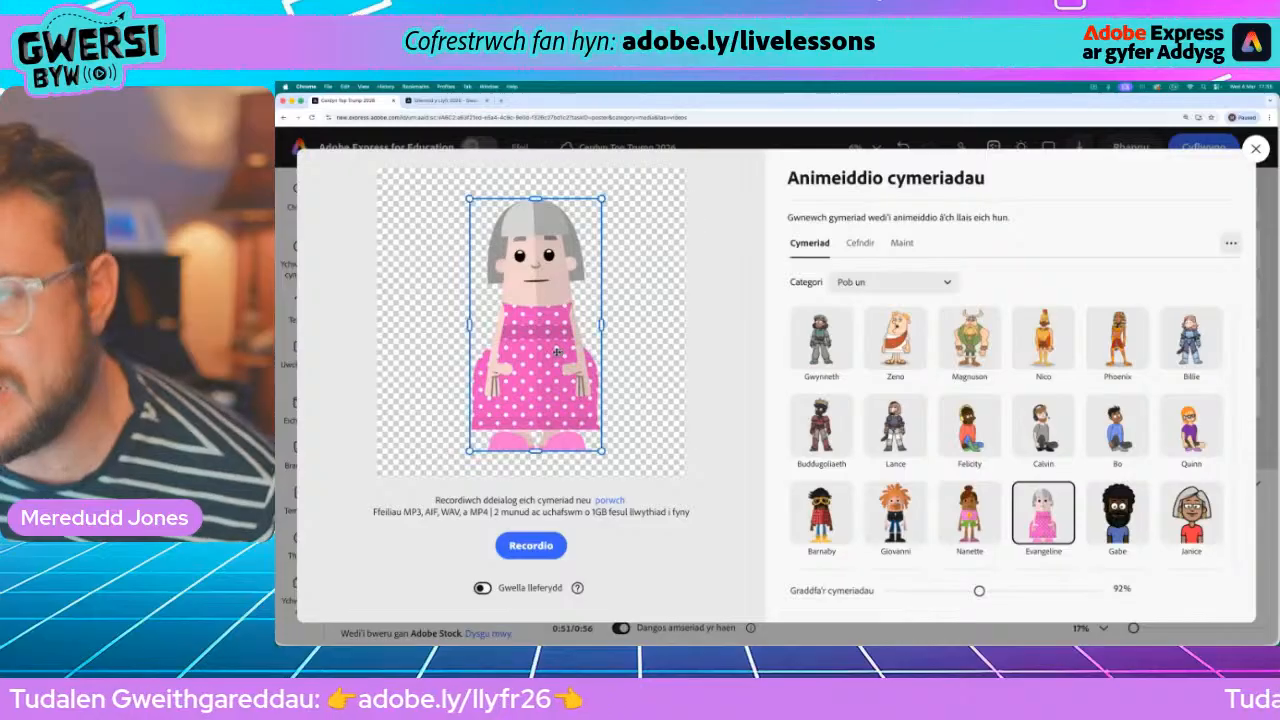
- Show the character backgrounds and filter them to the Ystafell Ddosbarth category
click(865, 243)
click(895, 330)
scroll(900, 420, down, 3)
scroll(903, 422, down, 1)
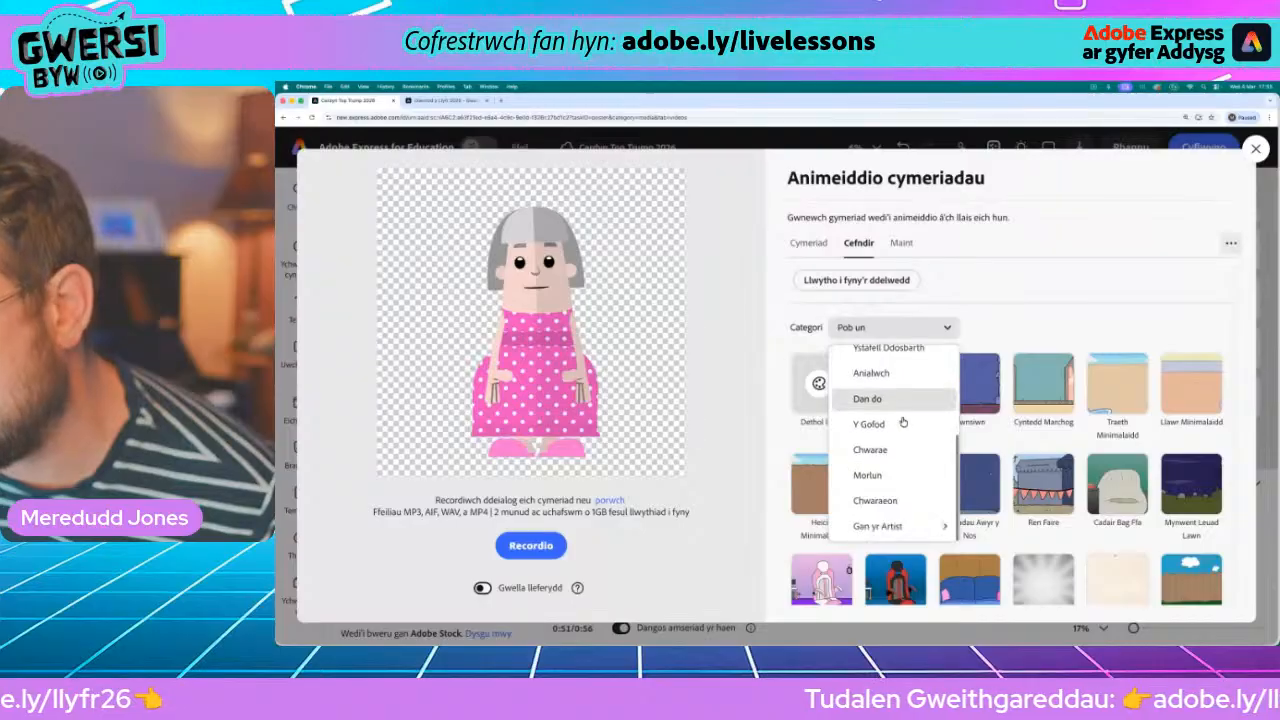
scroll(903, 422, up, 4)
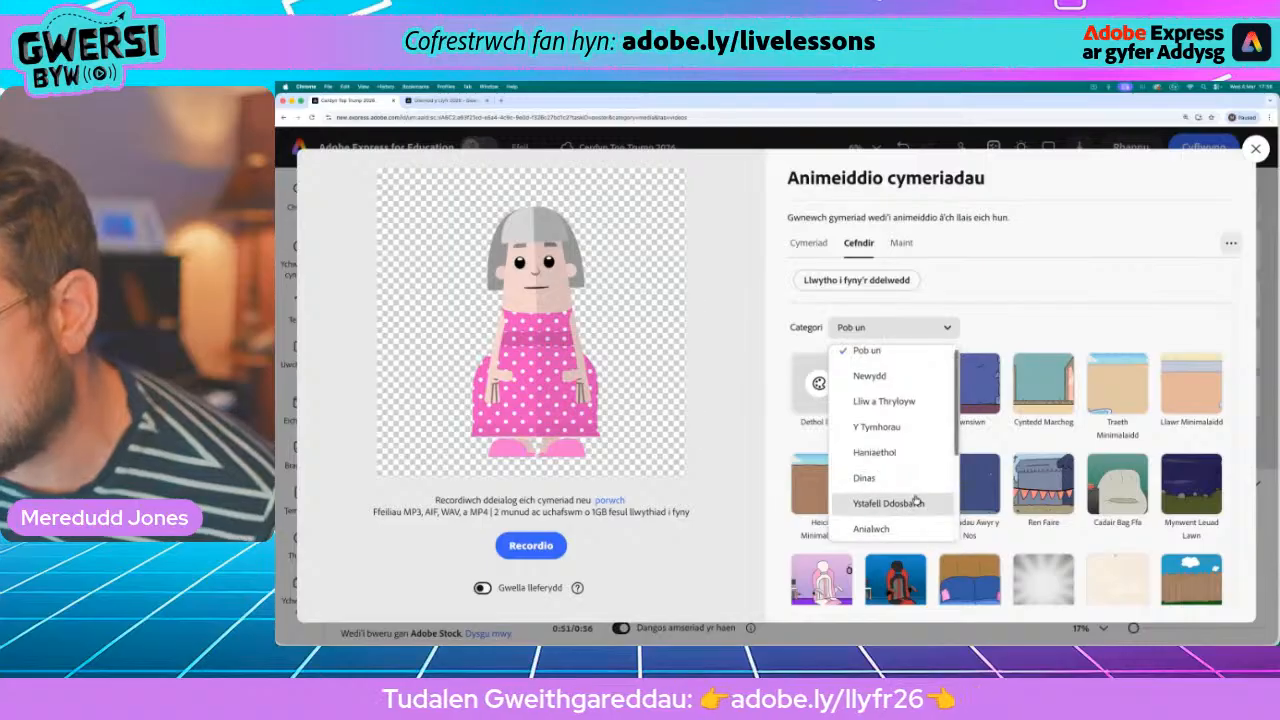
click(900, 511)
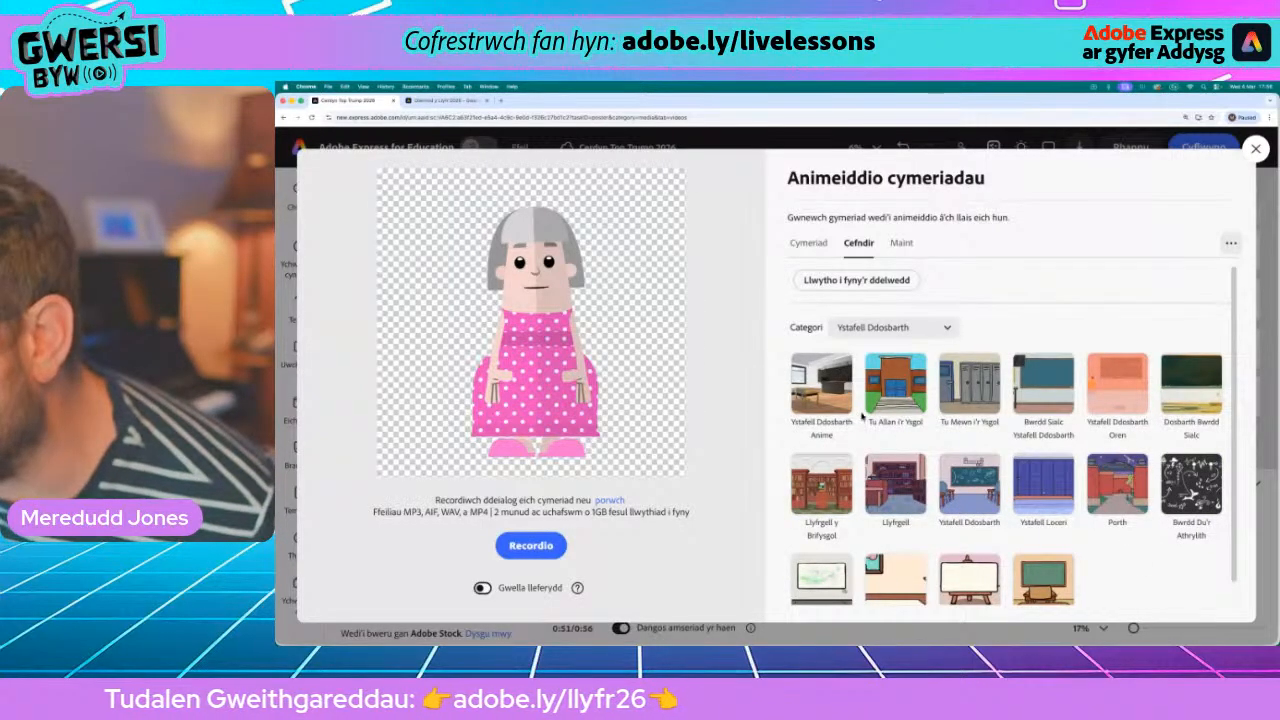
- Try several classroom backgrounds behind the character, including Ystafell Ddosbarth Oren, Llyfrgell and Porth, and apply Ysgol
click(1046, 386)
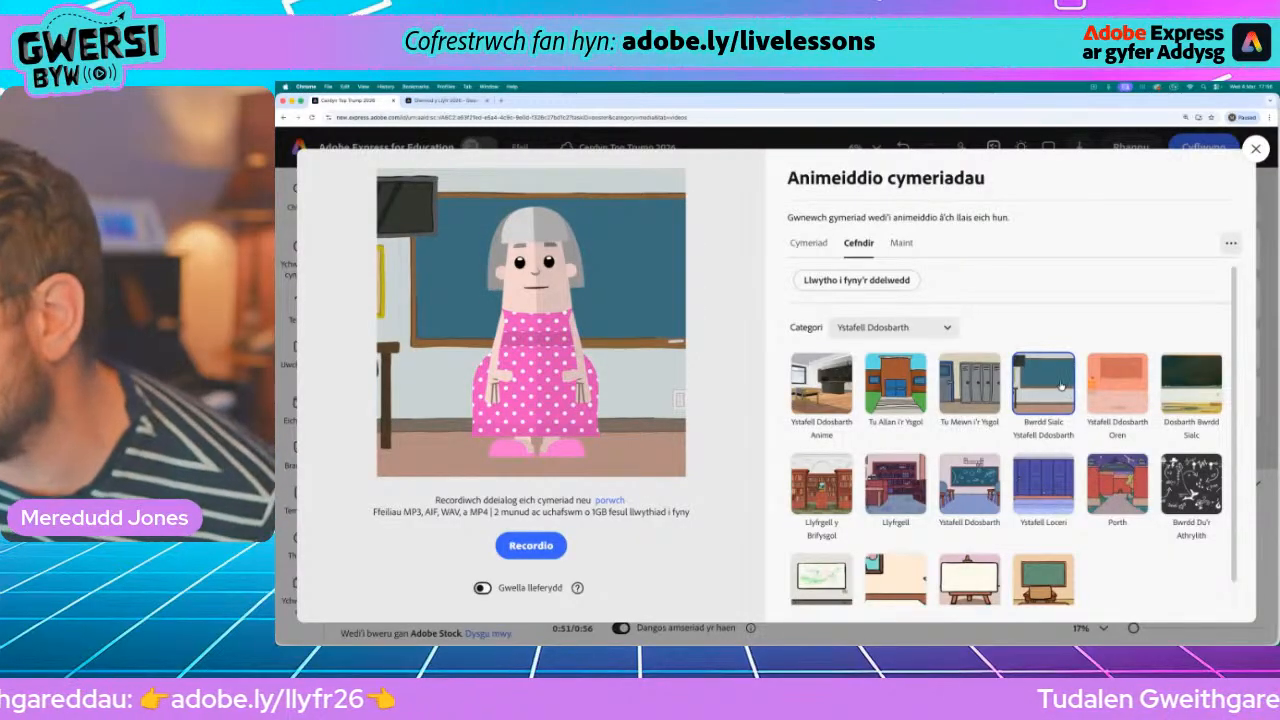
click(1127, 381)
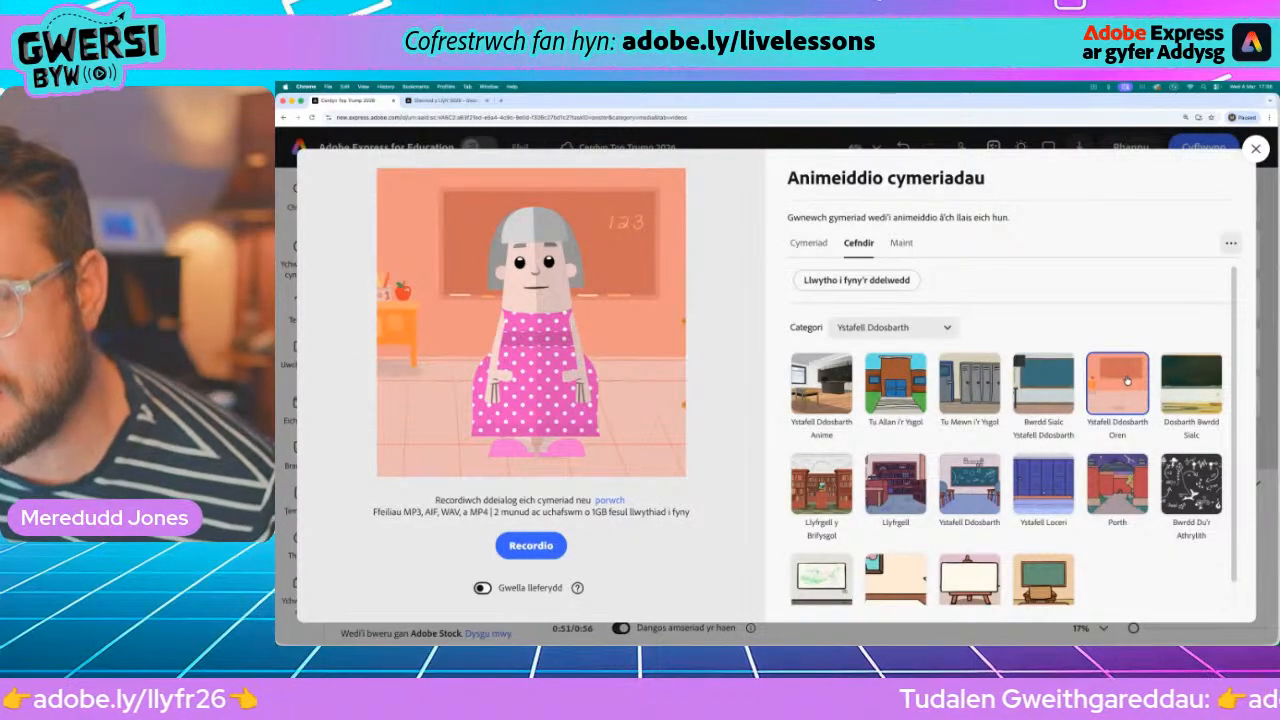
click(1190, 393)
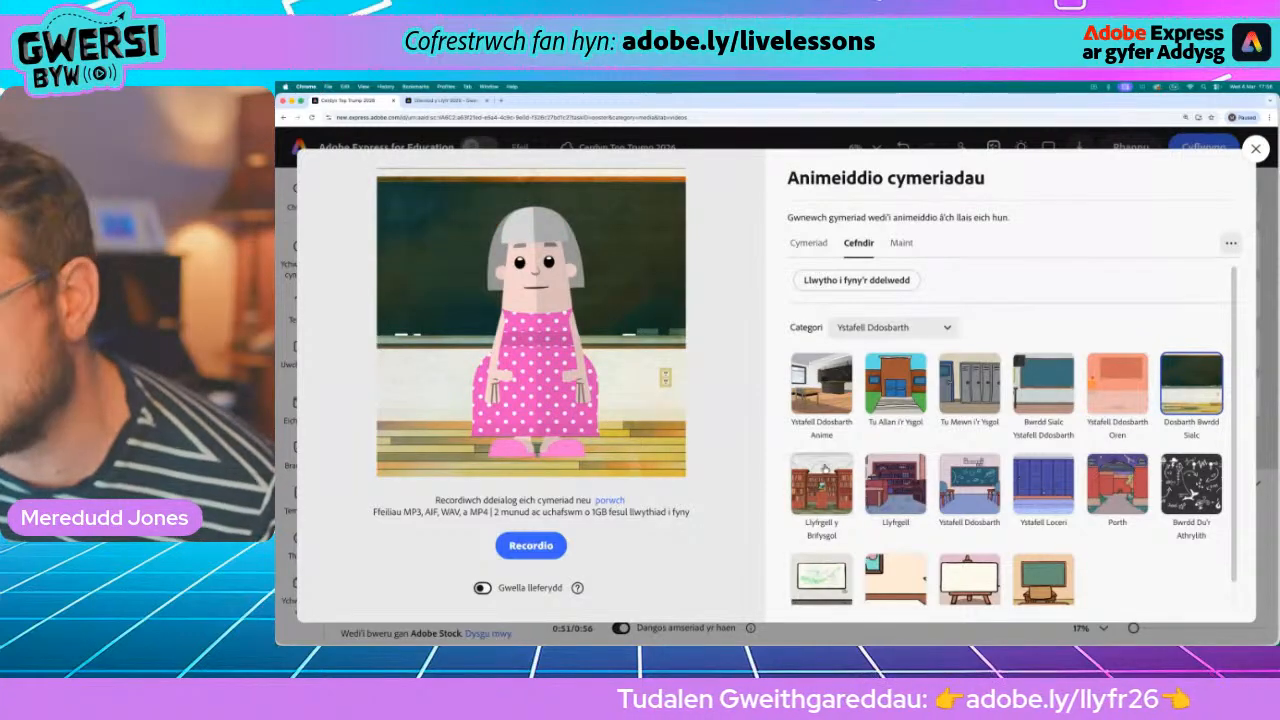
click(842, 492)
click(895, 493)
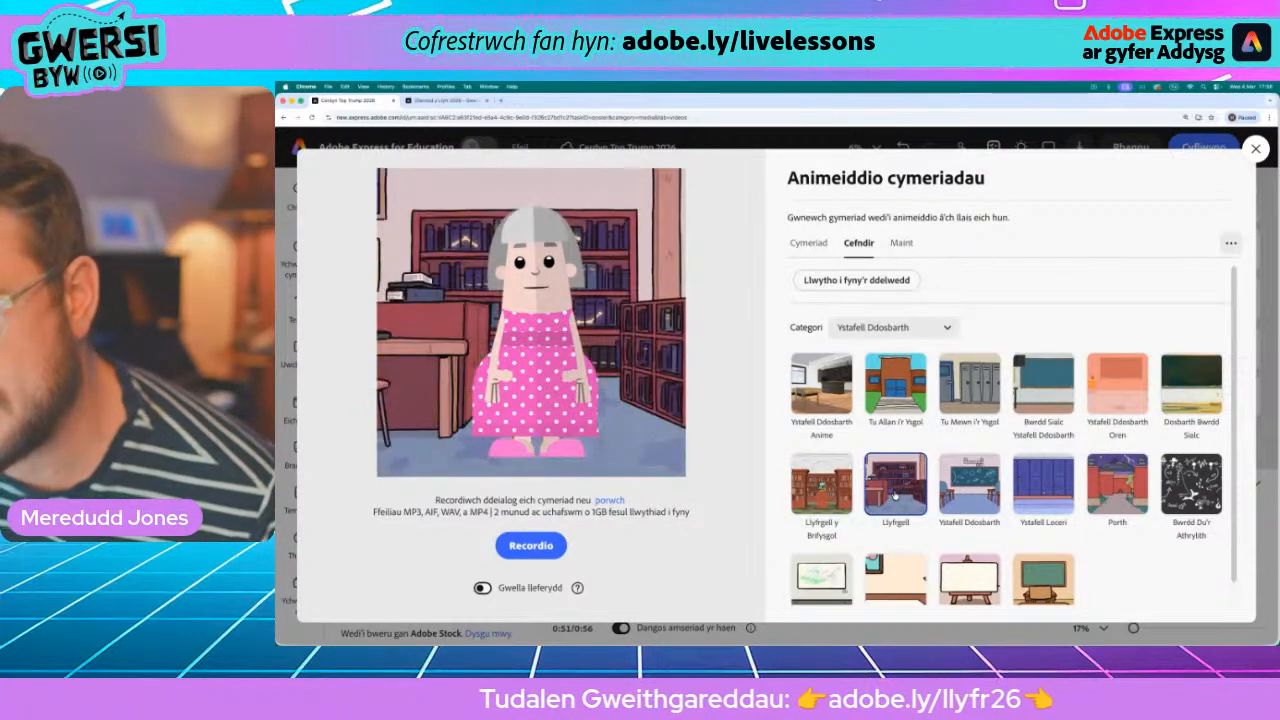
click(988, 503)
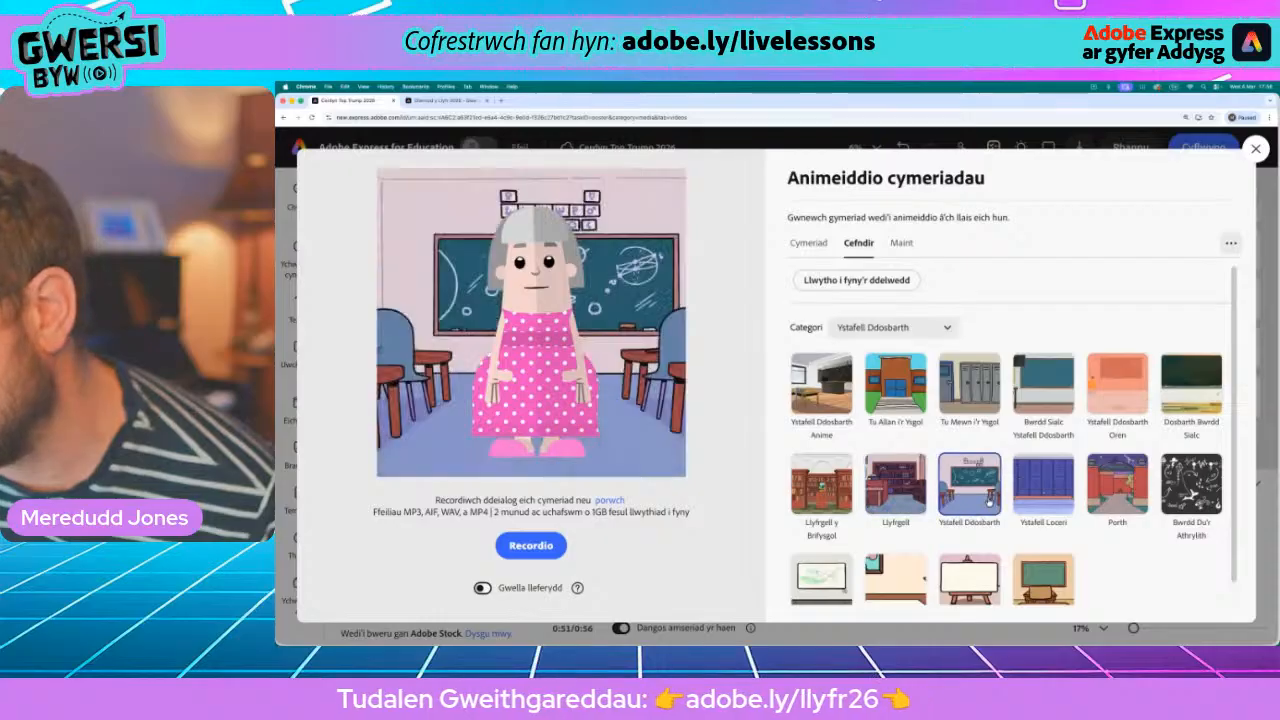
click(1050, 500)
click(1130, 500)
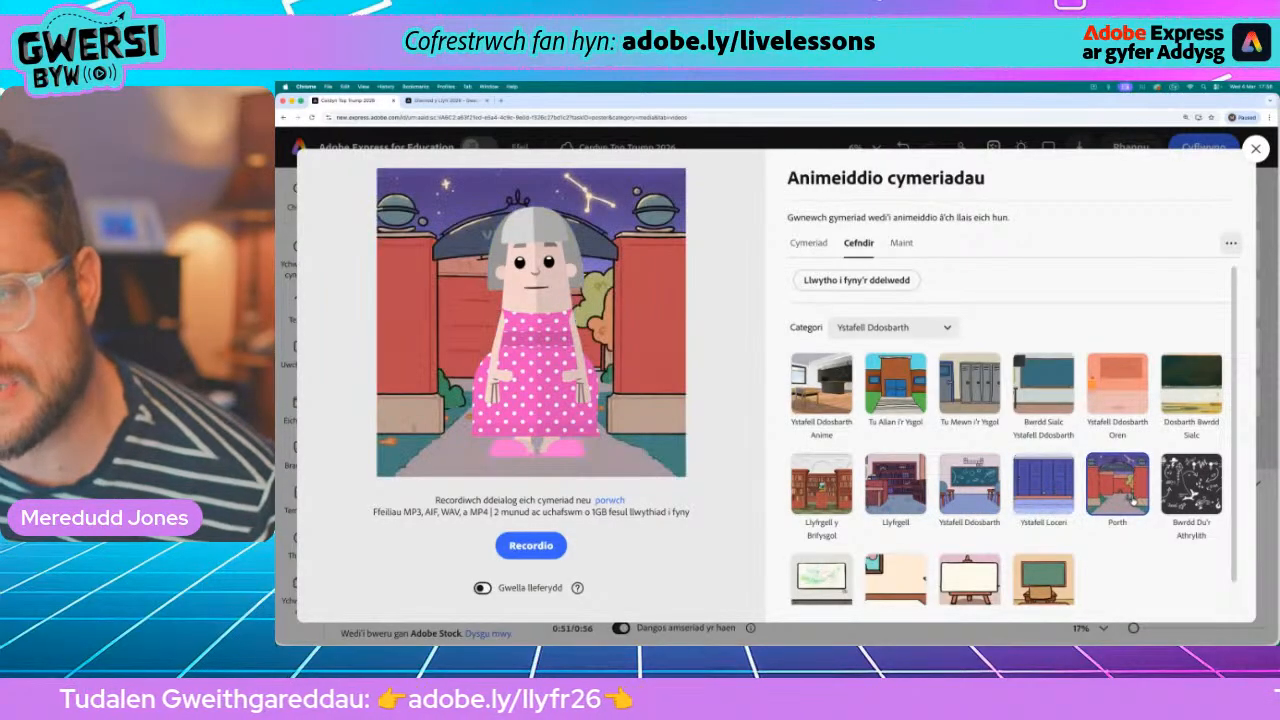
click(1190, 483)
click(1043, 578)
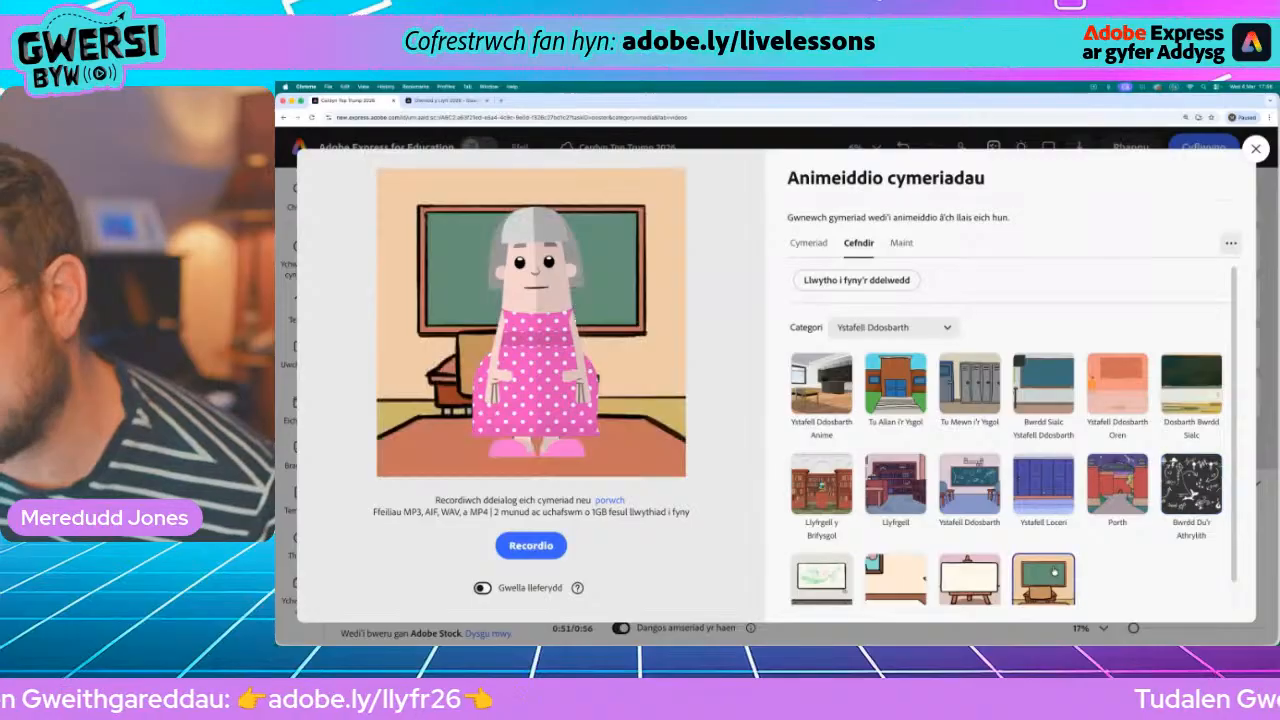
scroll(1072, 545, down, 1)
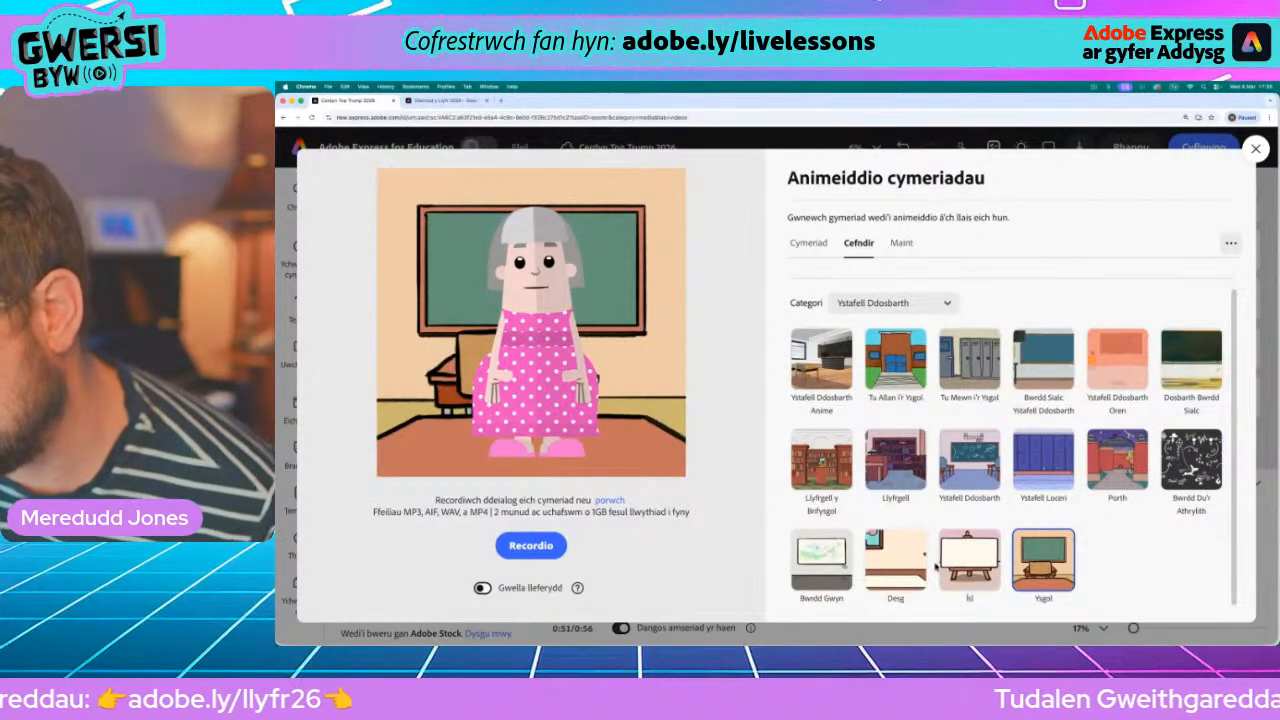
- Try the Bwrdd Gwyn, Îsl and Ysgol backgrounds behind the character and apply Ystafell Ddosbarth Oren
click(895, 560)
click(808, 567)
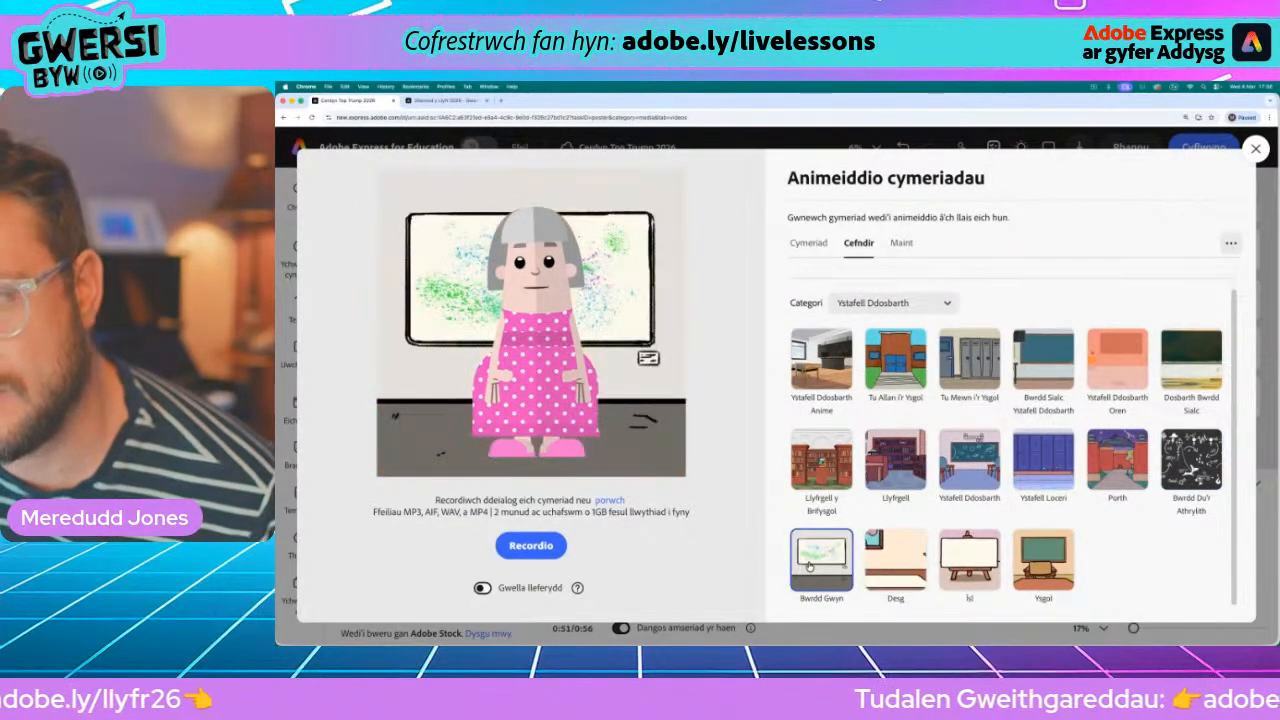
click(969, 560)
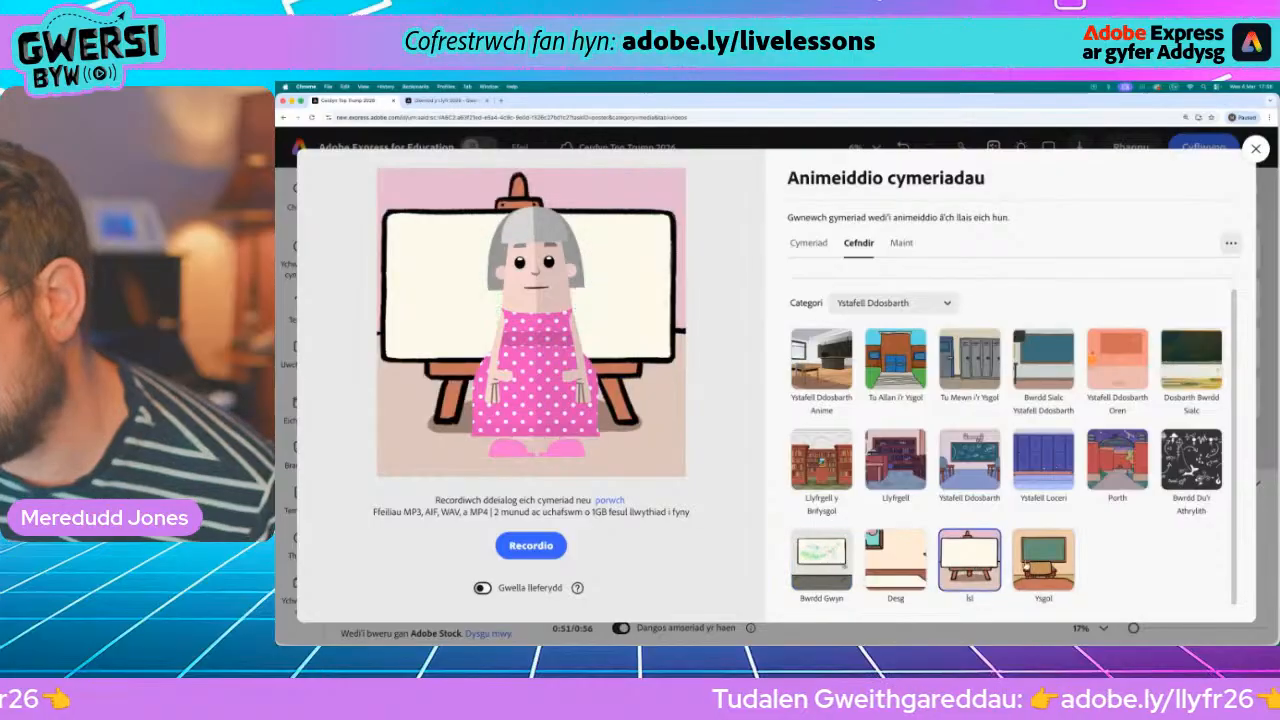
click(1060, 563)
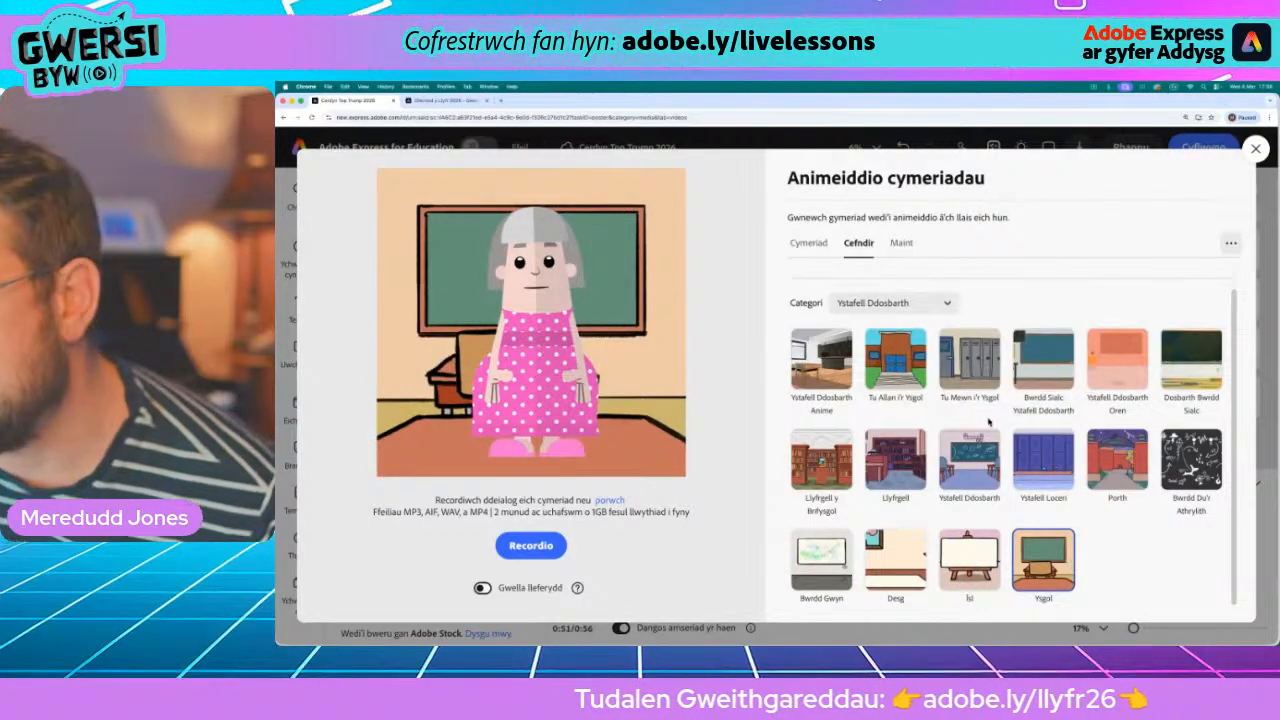
click(1108, 359)
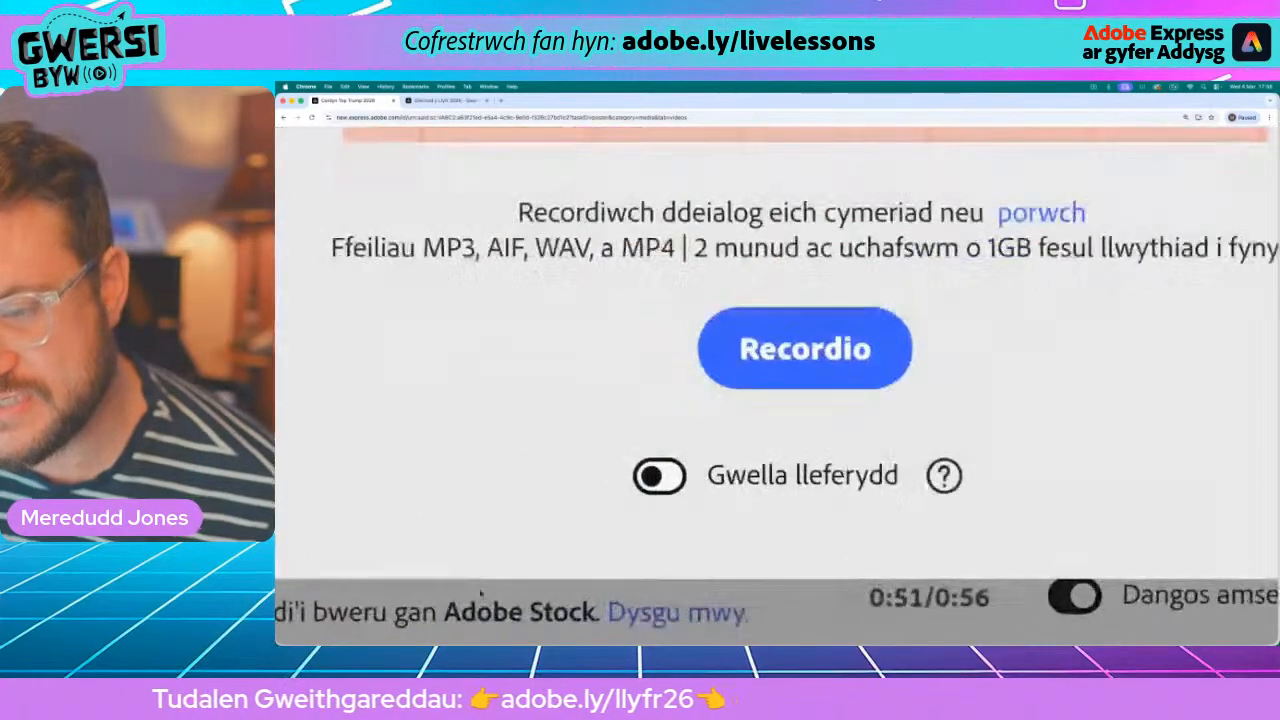
- Turn on speech enhancement and record the character's dialogue for the Hiwmor score
click(659, 478)
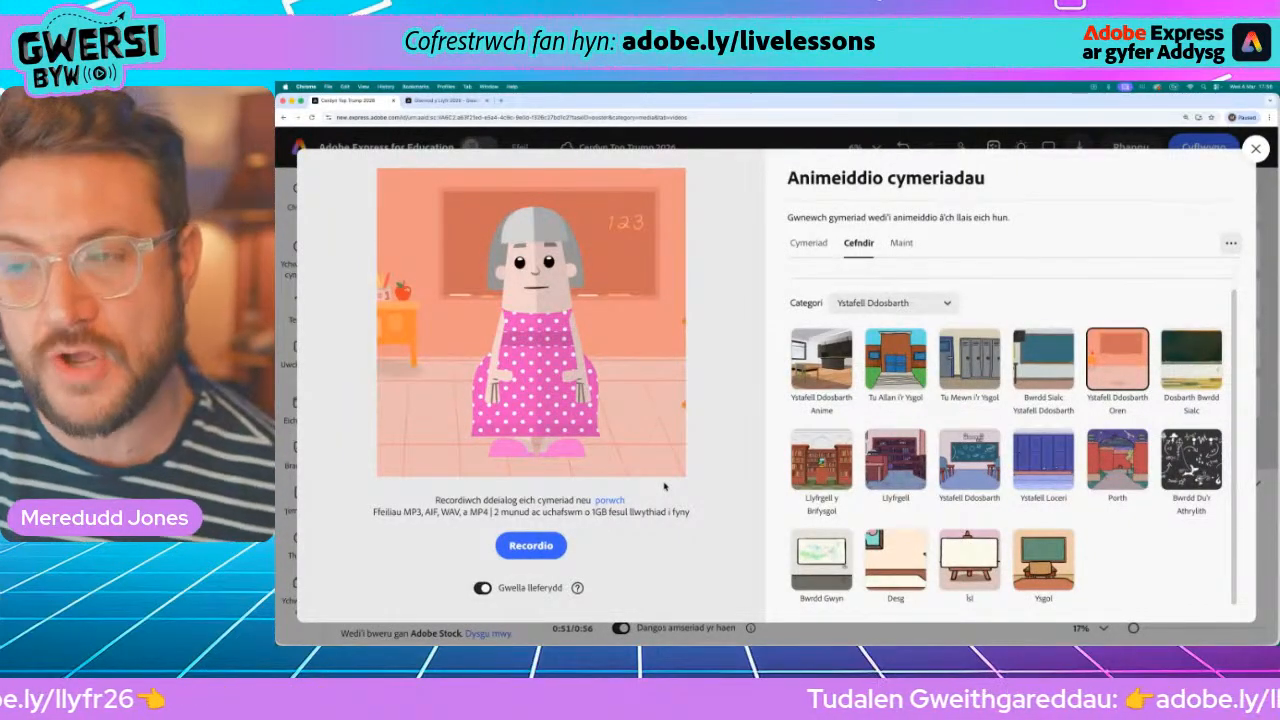
click(548, 543)
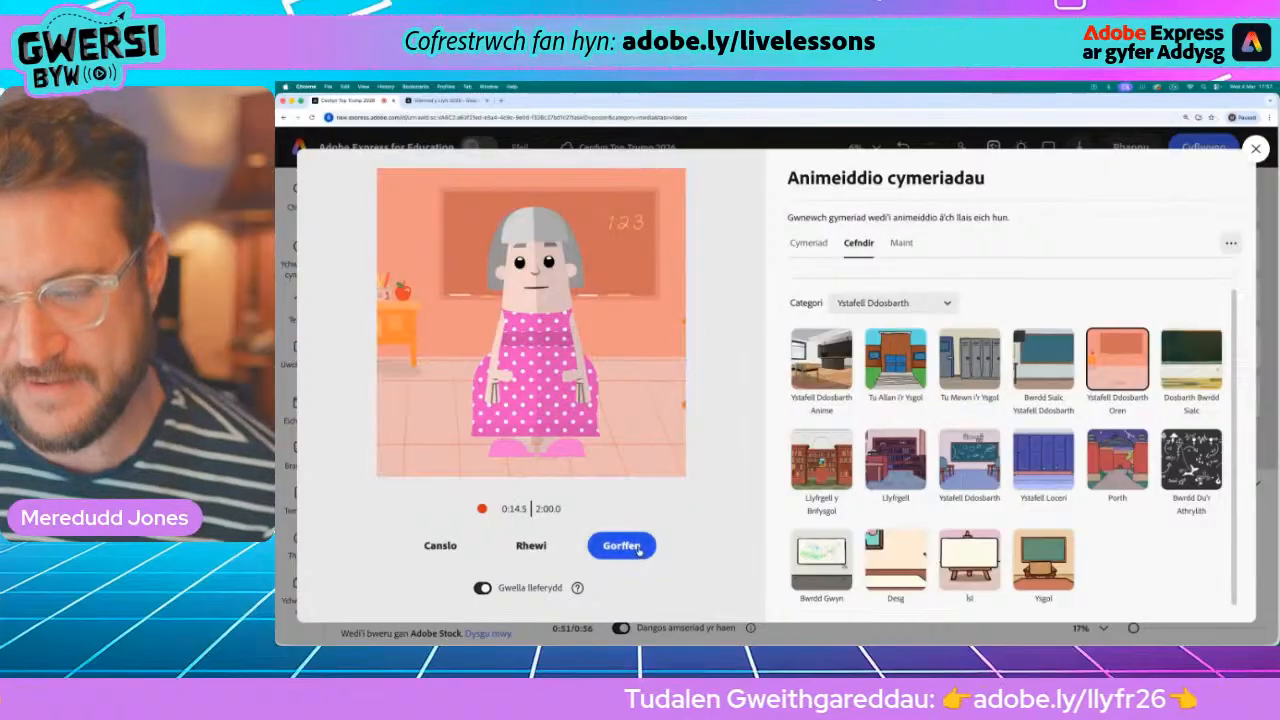
click(621, 546)
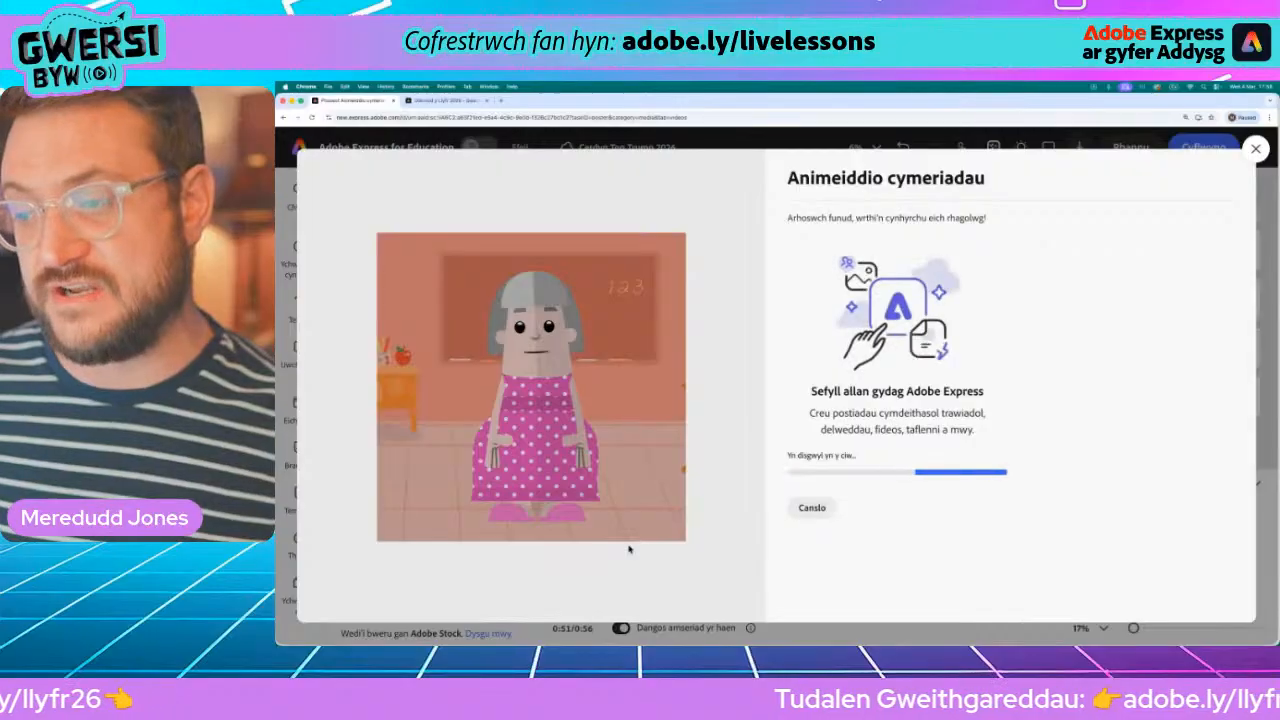
- Cancel the preview generation, retry it once, and leave the character animation without adding it to the scene
click(814, 509)
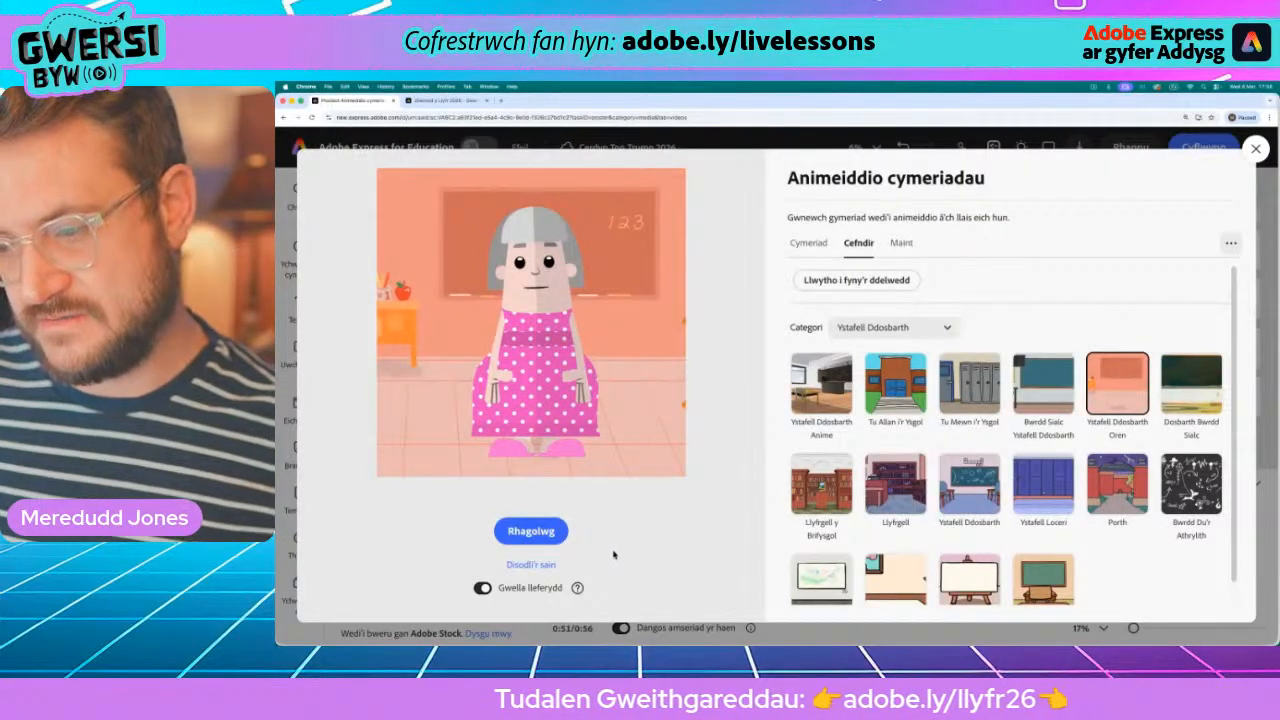
click(530, 535)
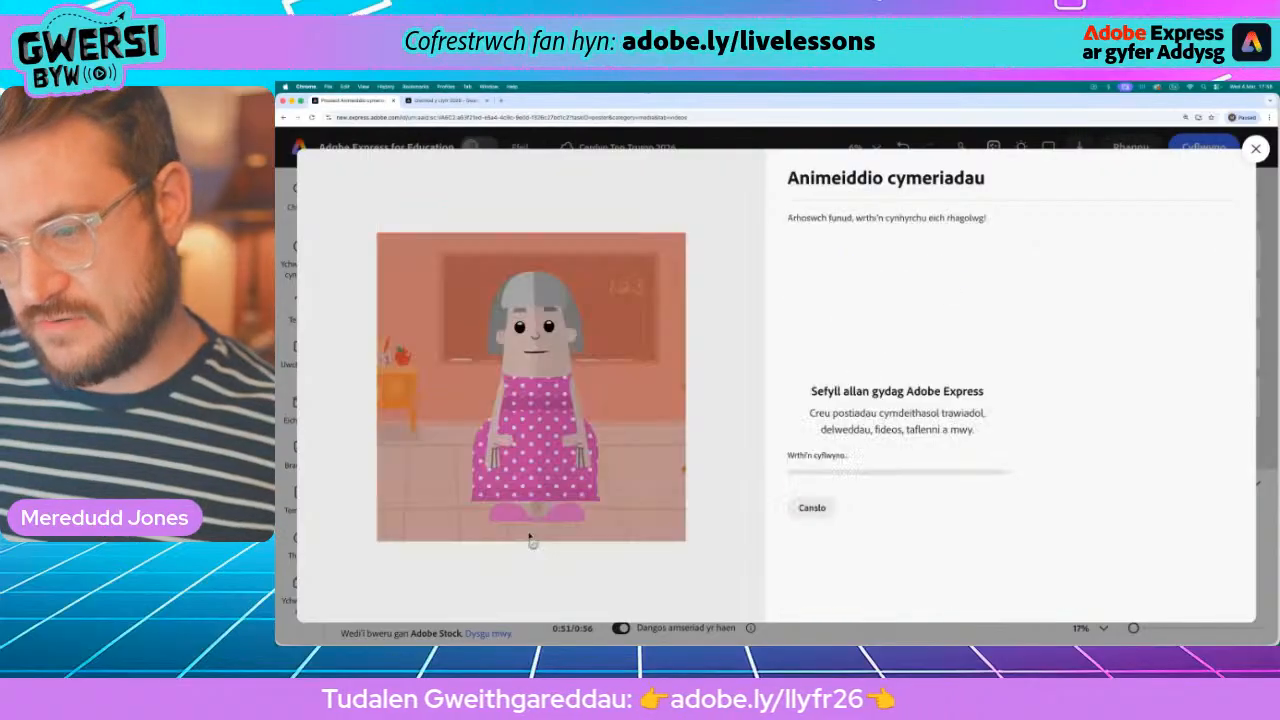
click(818, 511)
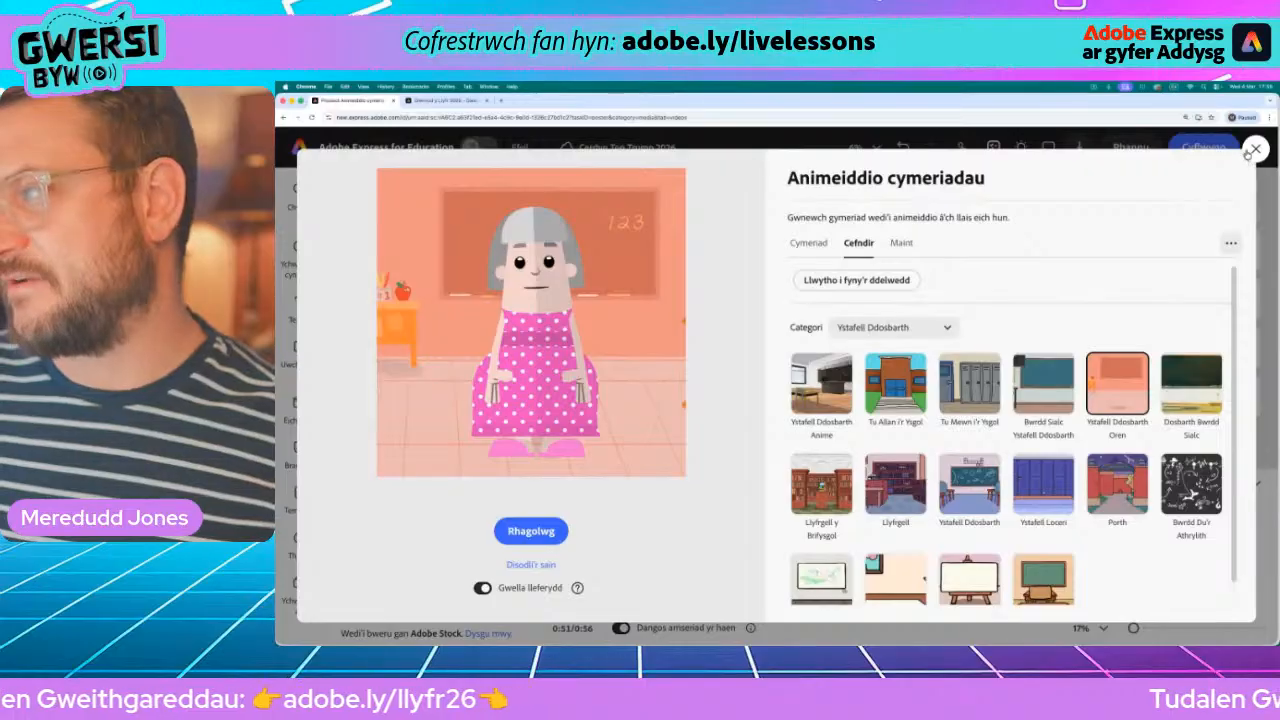
click(1256, 148)
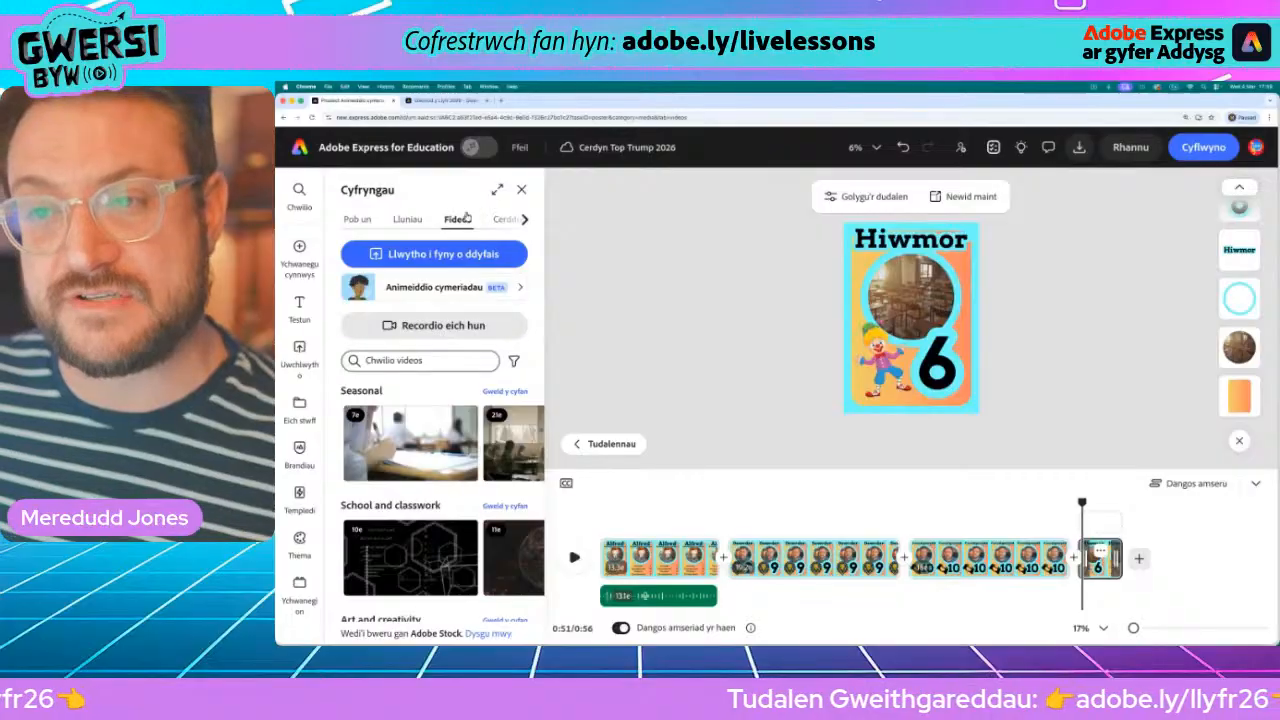
- Look at the option to record yourself on camera over the Hiwmor scene and close it without recording
click(450, 326)
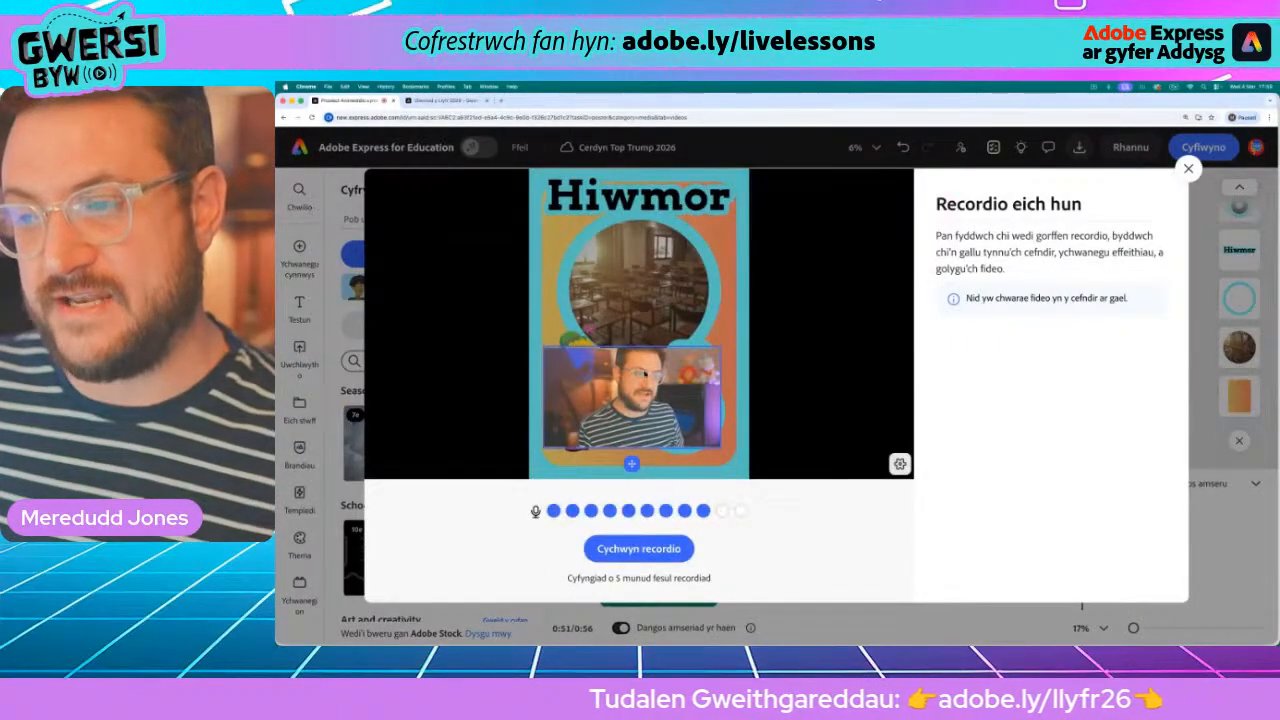
click(1188, 168)
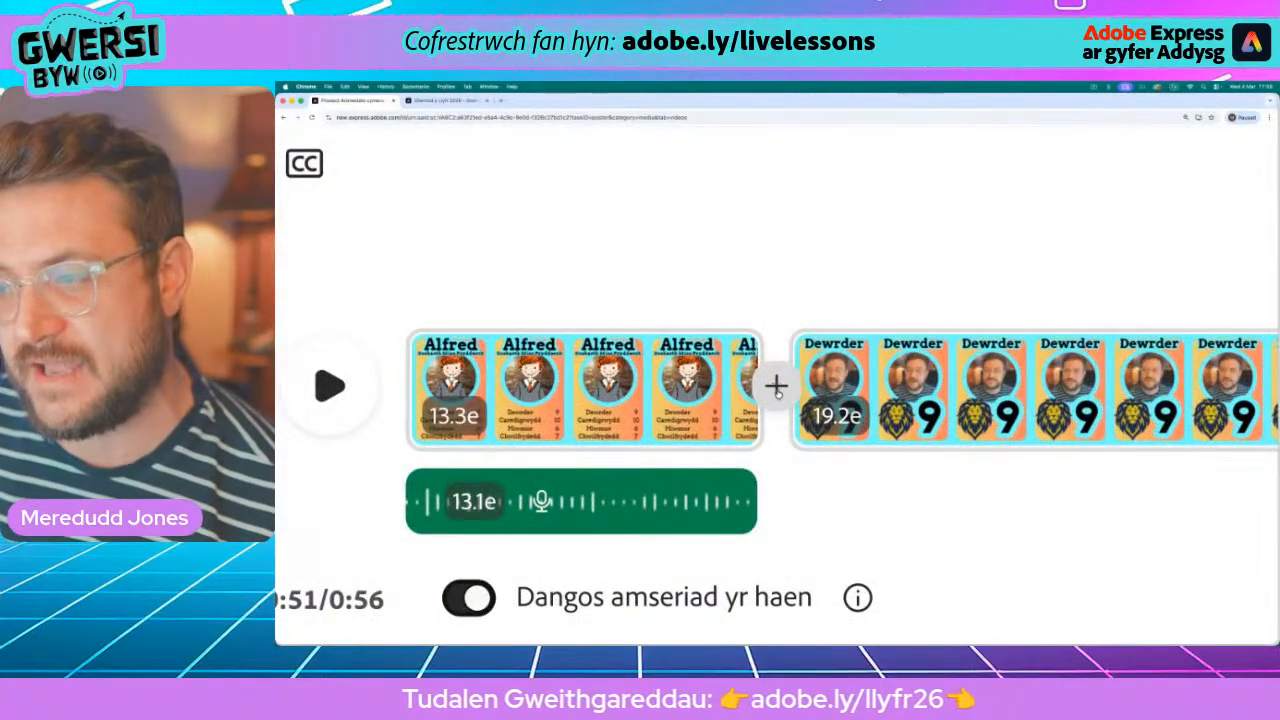
- Add a Pontio transition between the Alfred and Dewrder scenes and apply it to every scene
click(777, 387)
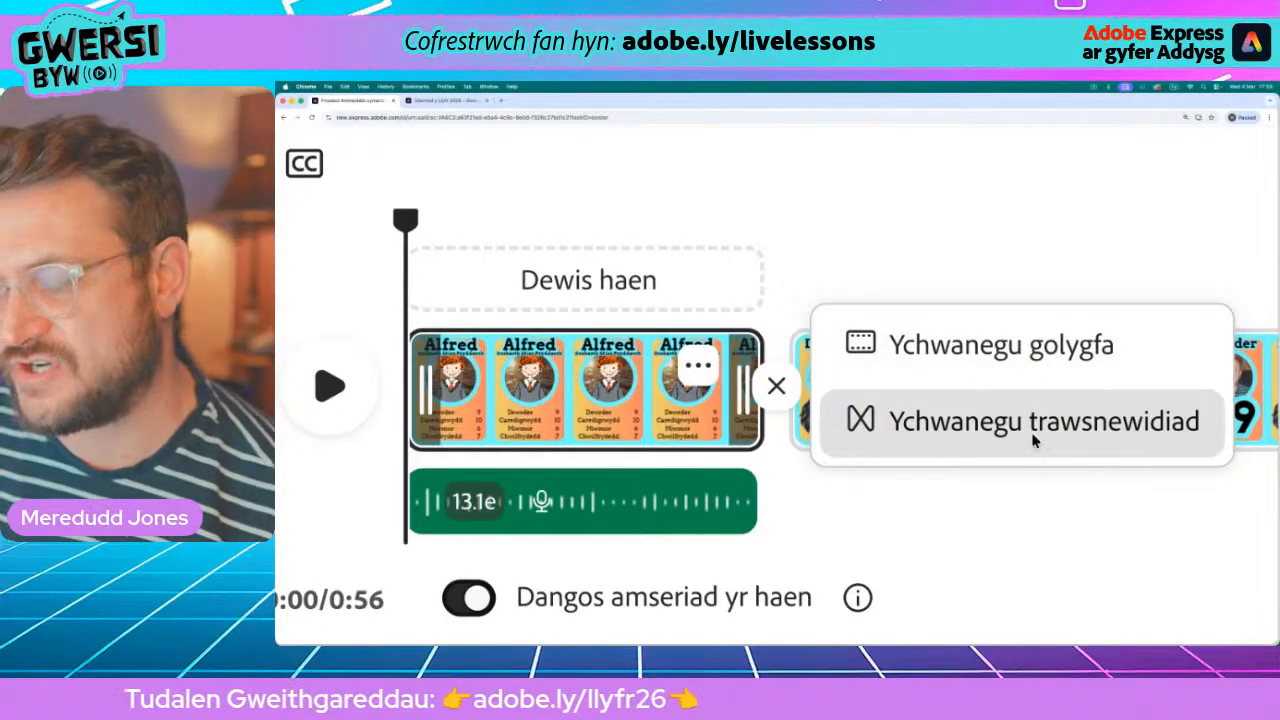
click(1003, 438)
key(super+minus)
key(super+minus)
key(super+minus)
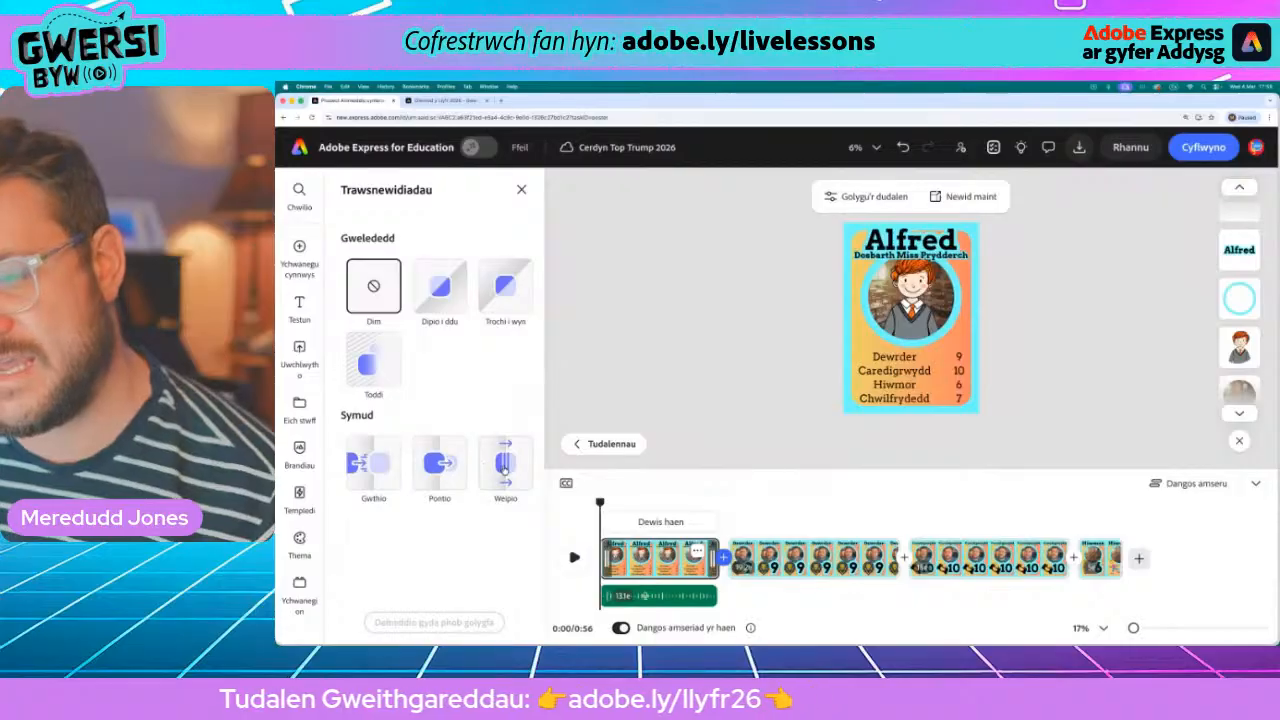
click(447, 462)
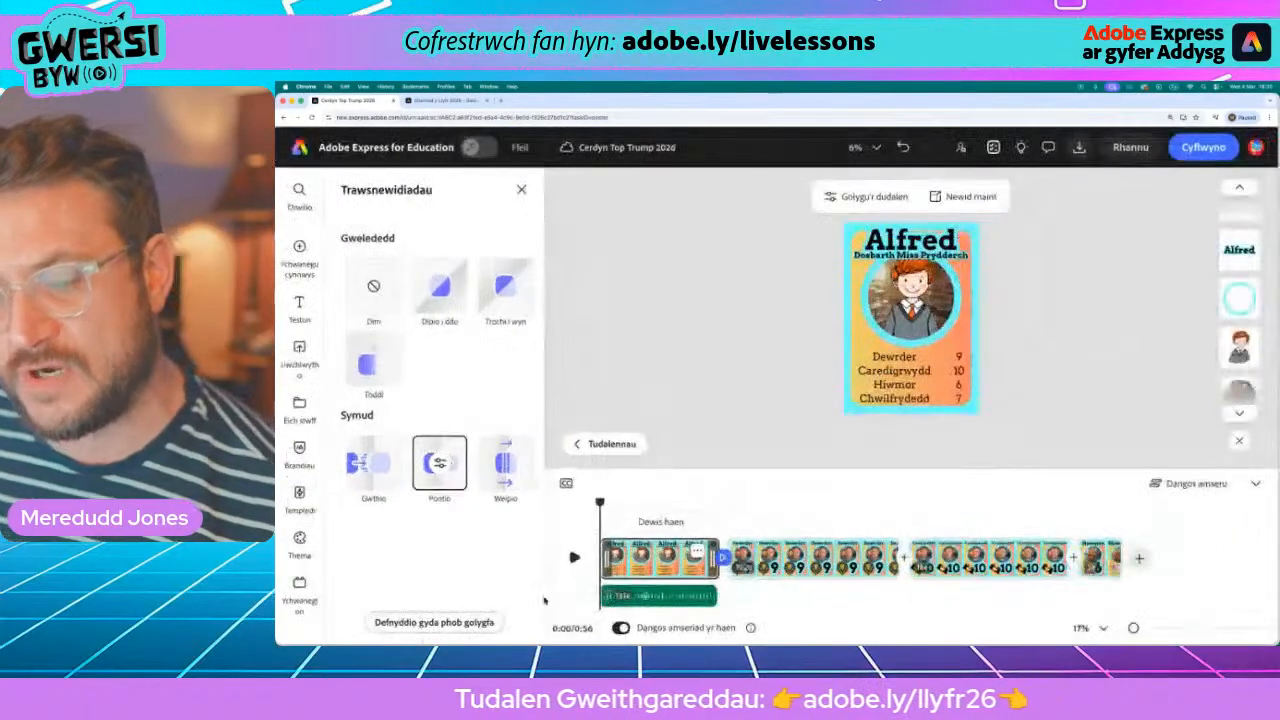
click(432, 624)
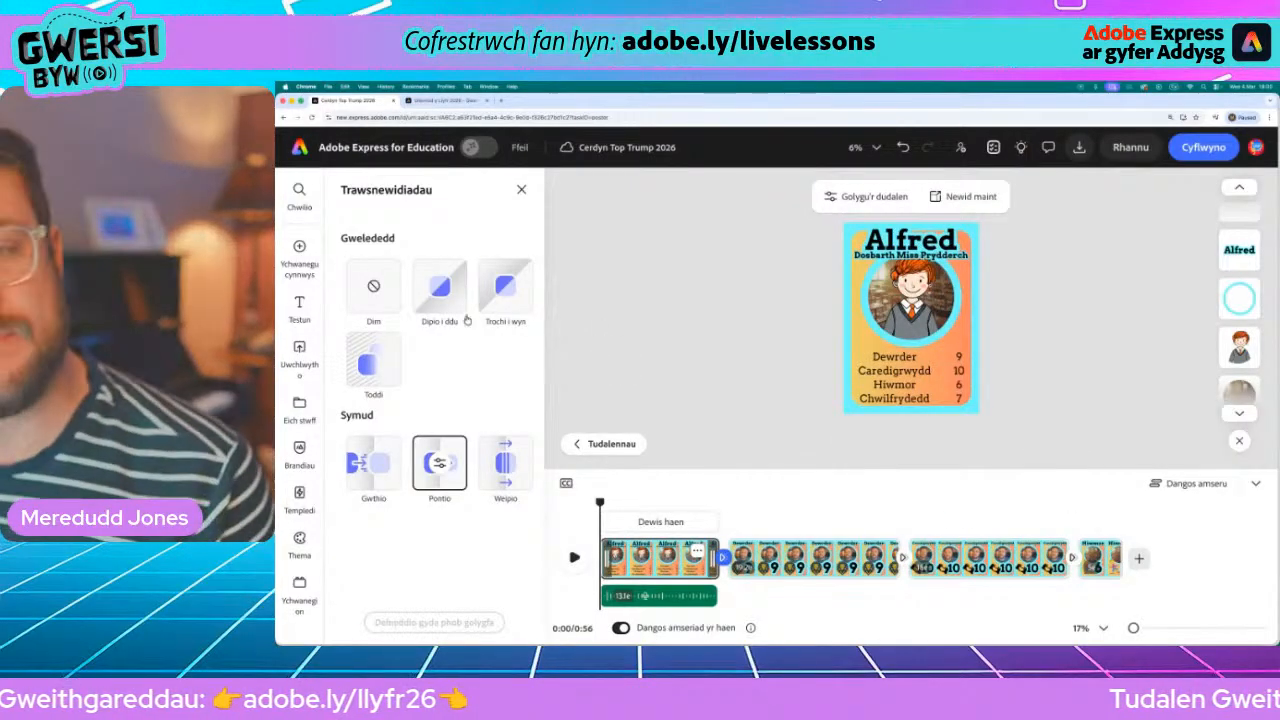
- Show the music library and look through its suggested tracks for background music
mouse_move(299, 250)
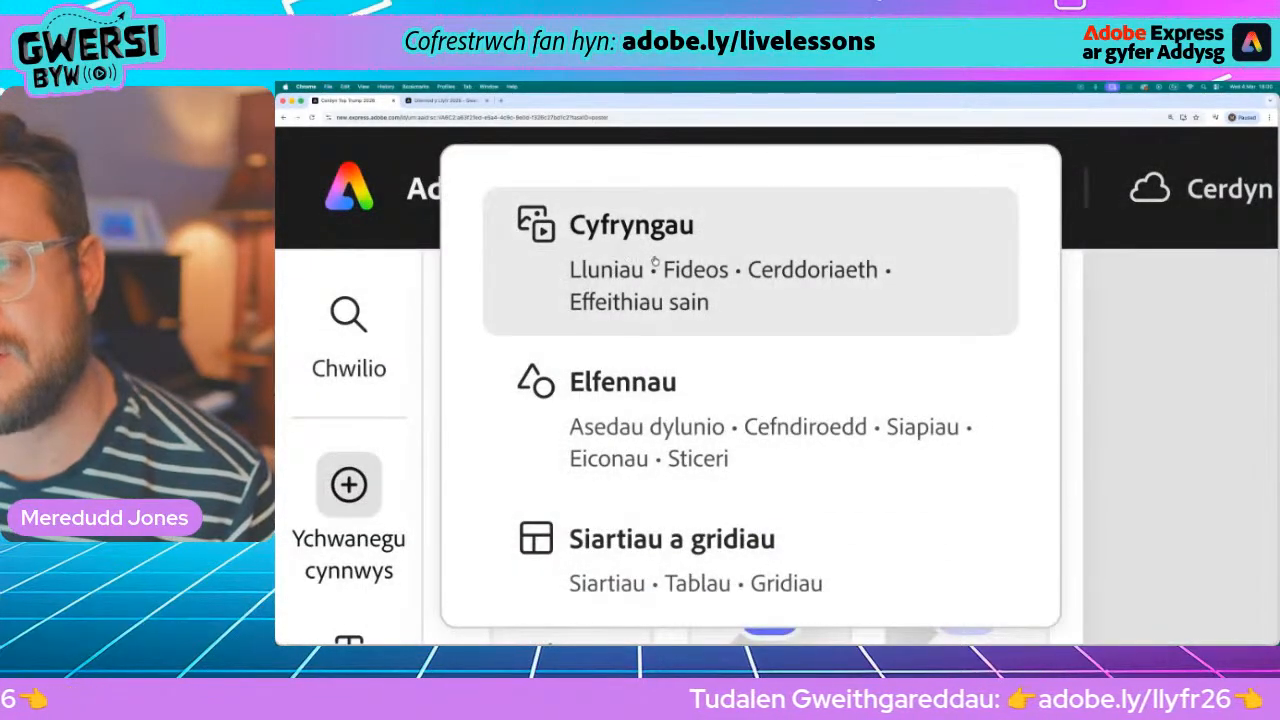
click(654, 262)
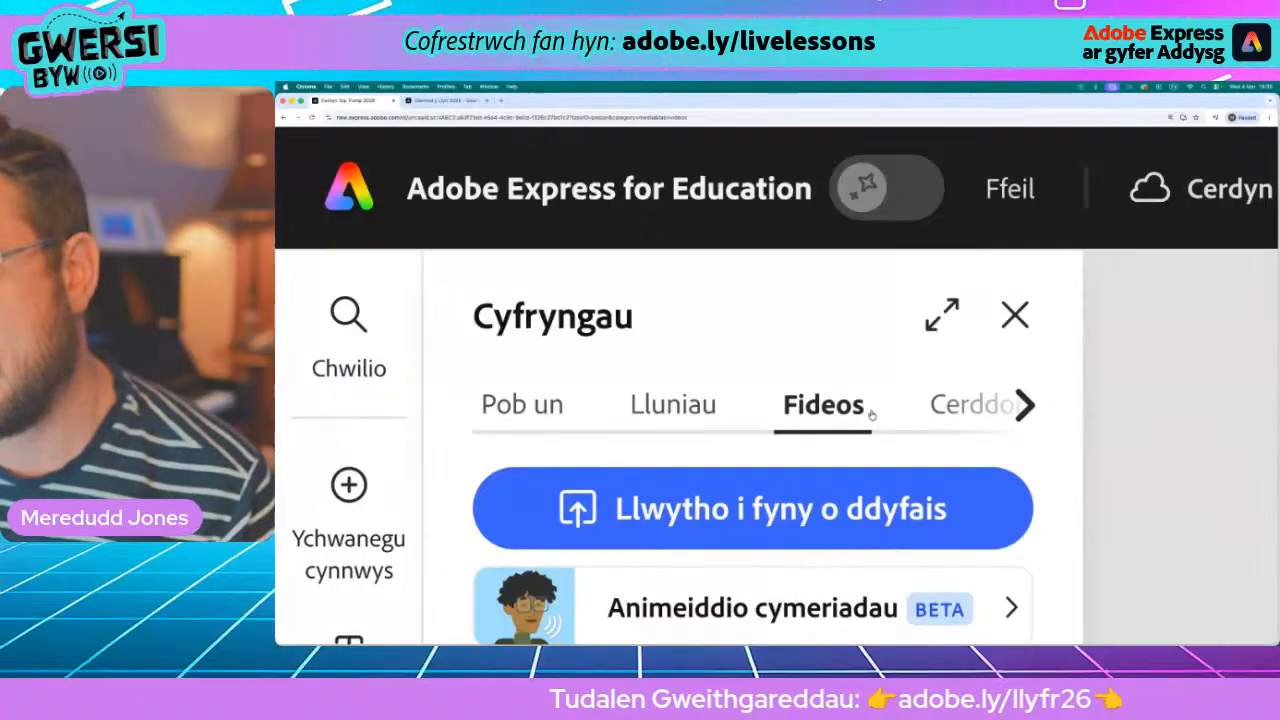
scroll(854, 415, right, 2)
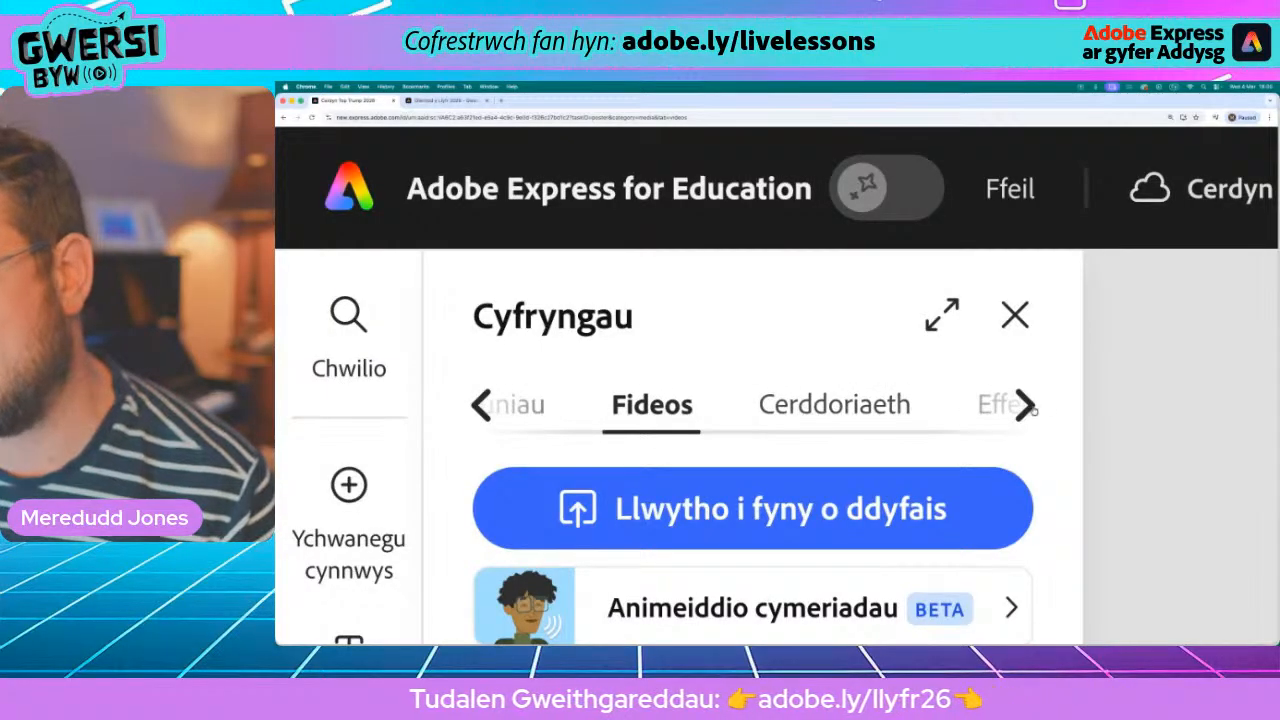
click(1026, 405)
click(893, 412)
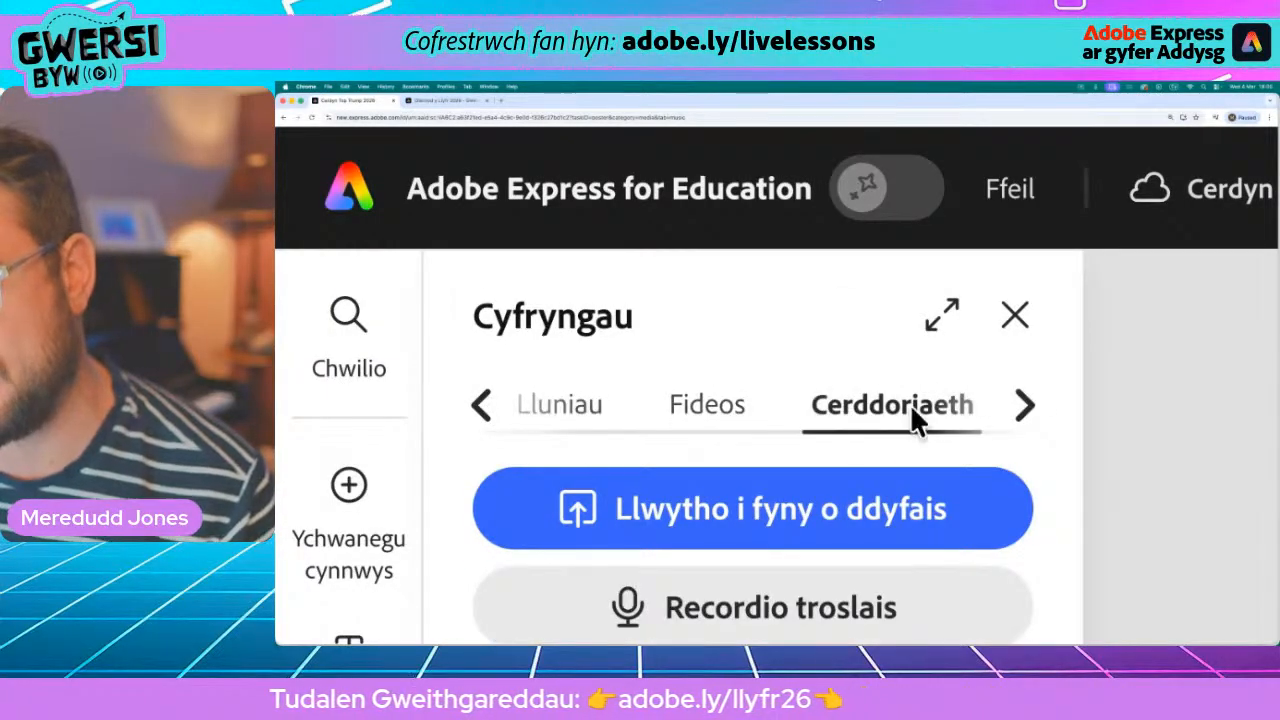
key(super+0)
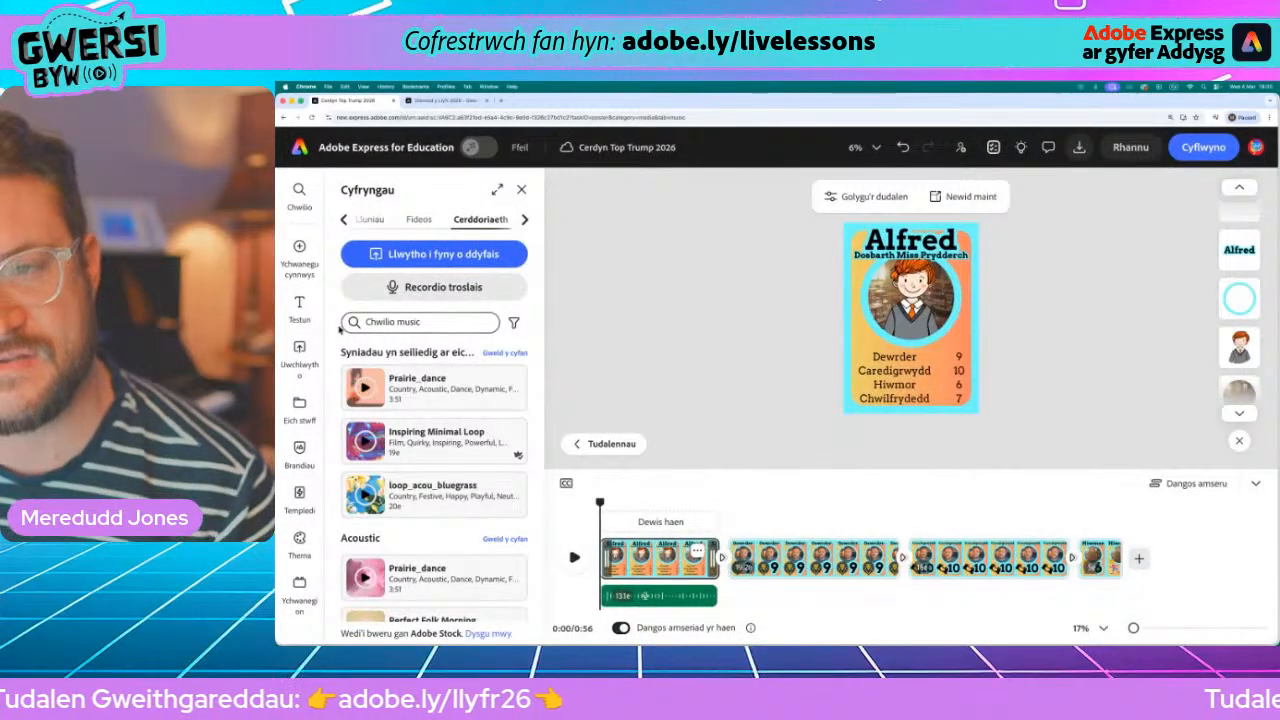
scroll(341, 345, down, 1)
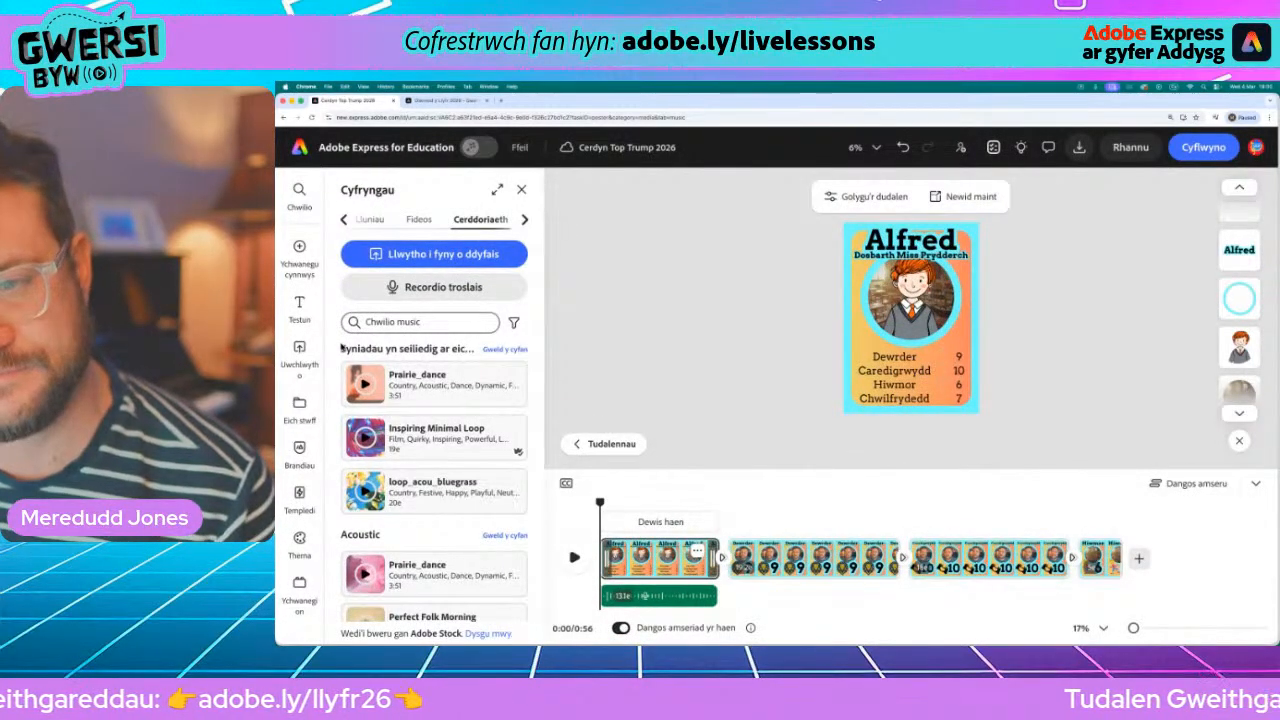
scroll(341, 345, down, 3)
scroll(341, 345, up, 4)
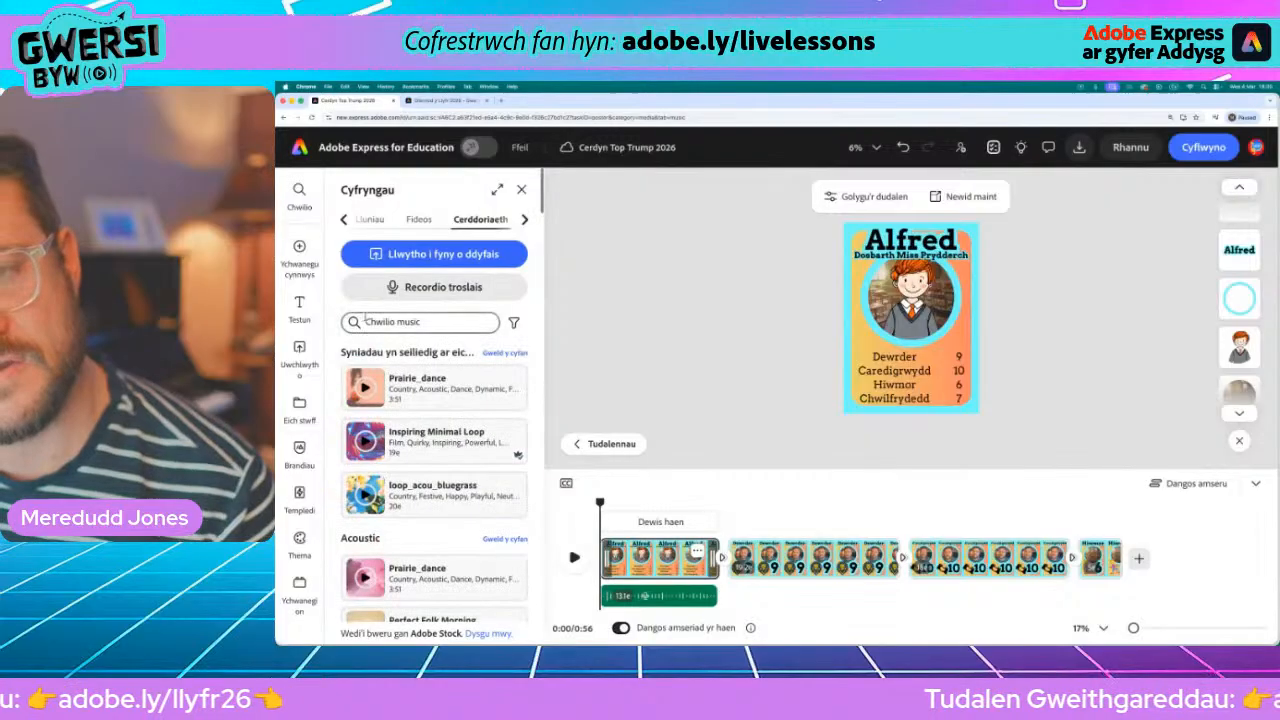
scroll(373, 322, up, 5)
- Search the music for "adventure" and listen to Epic Inspiring Strings and Action Inspiring Epic Trailer
click(570, 385)
text(ad)
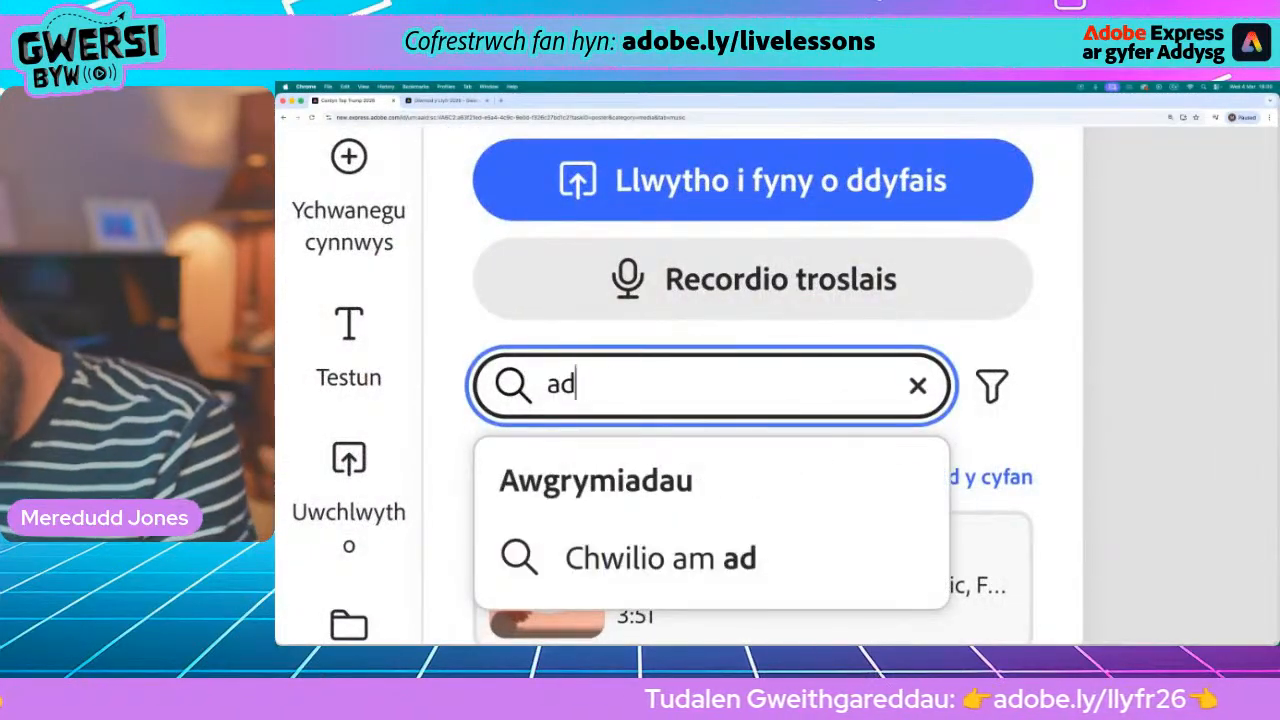
text(venture)
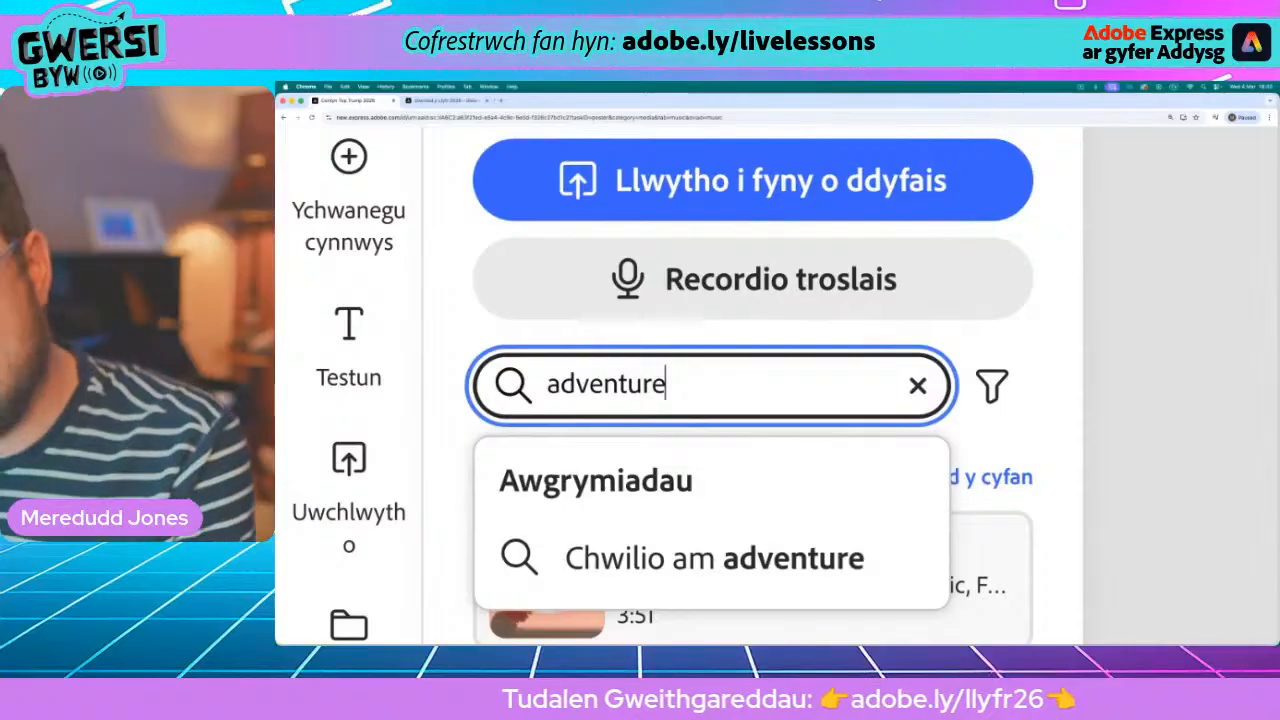
key(Return)
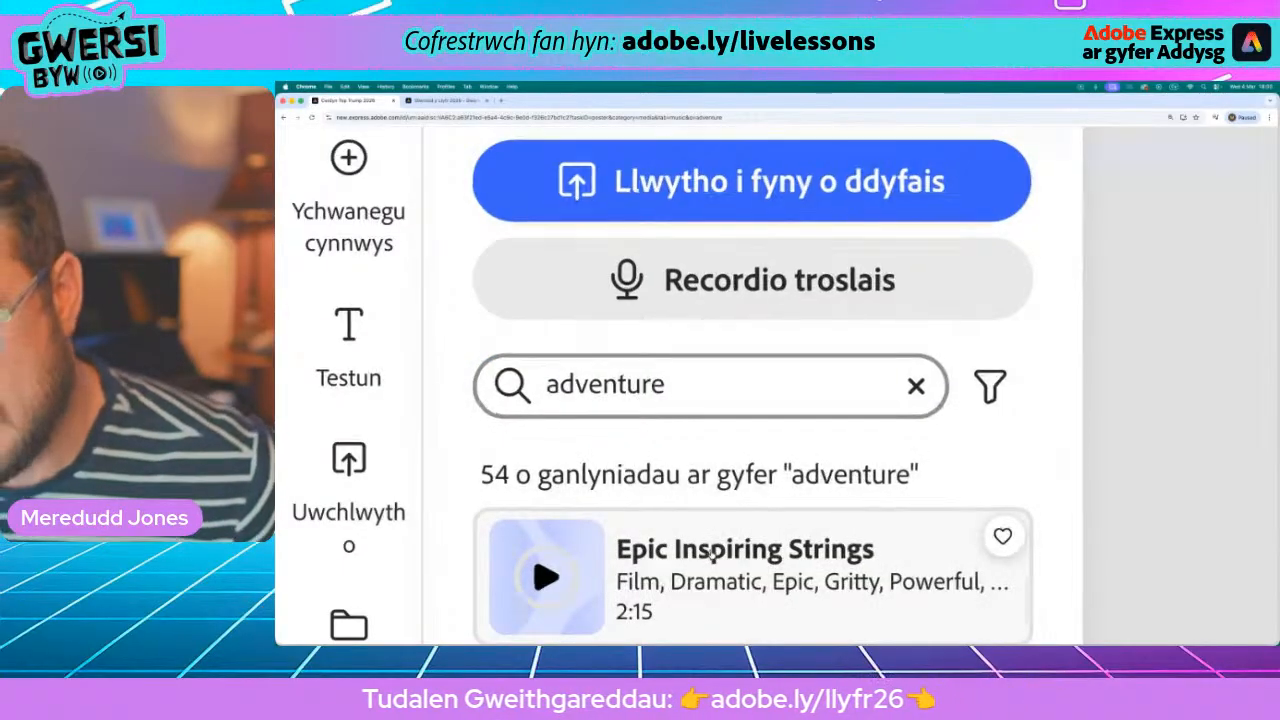
scroll(706, 550, down, 5)
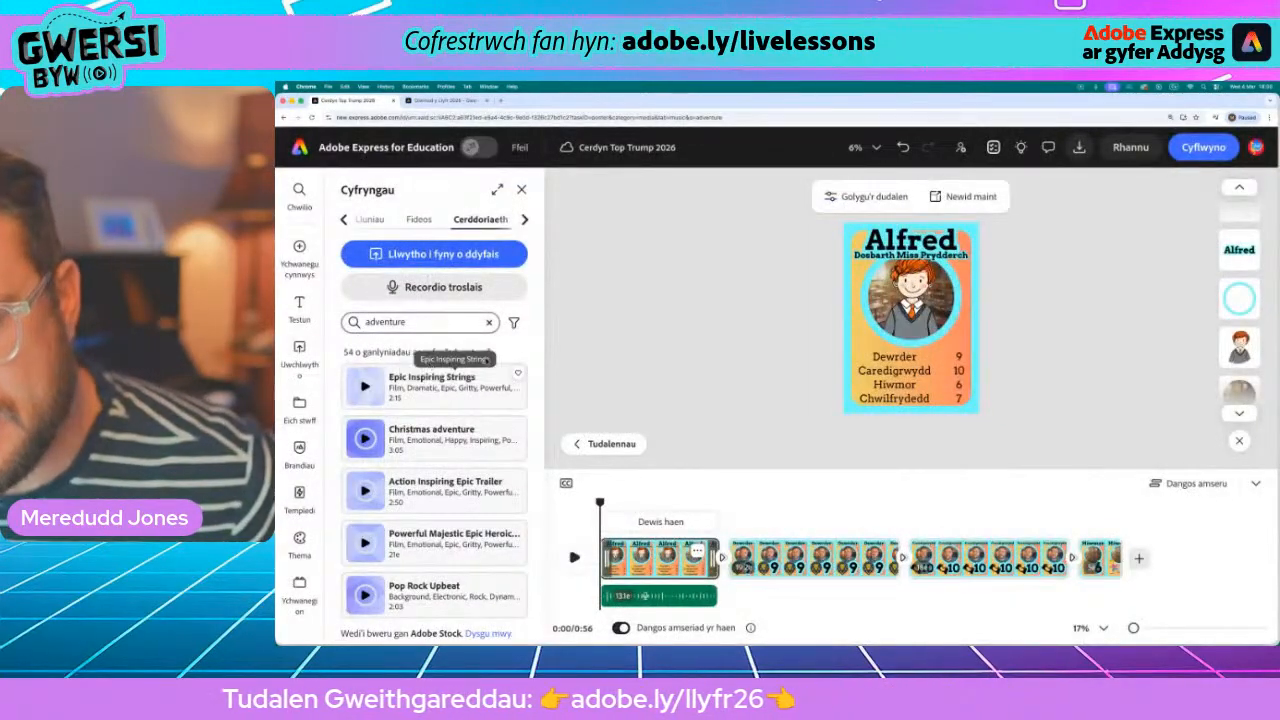
click(366, 388)
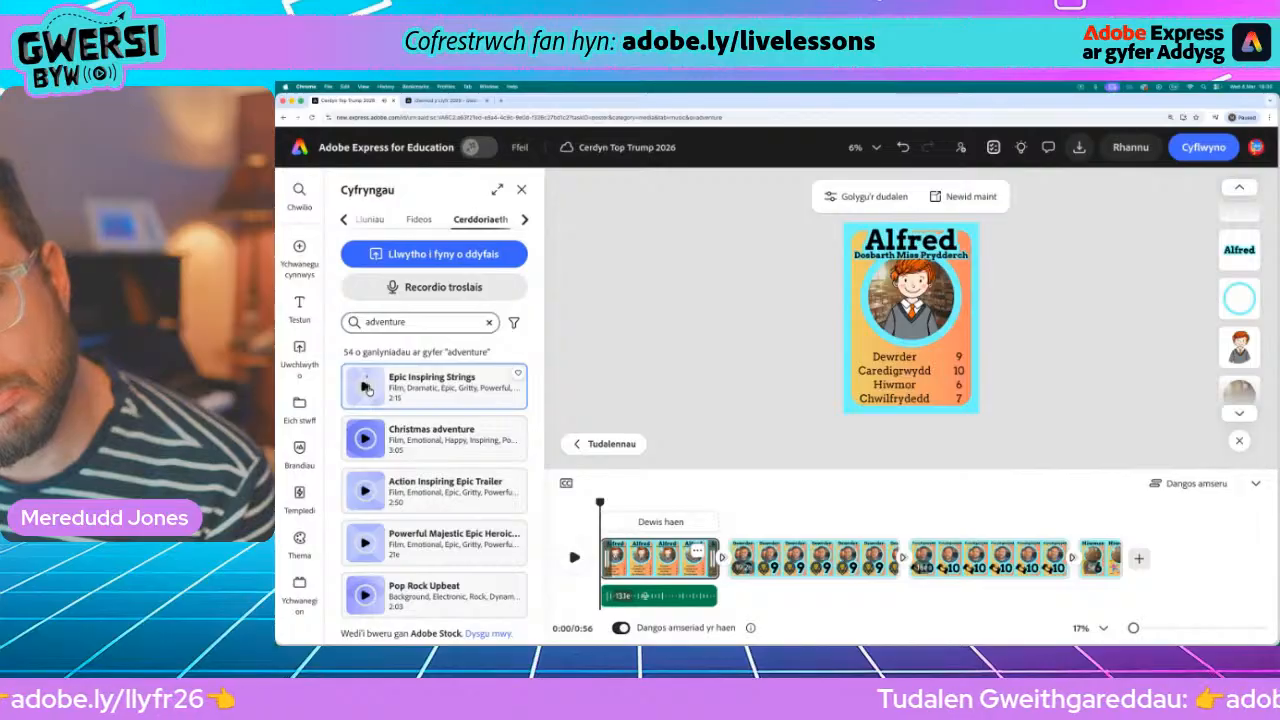
click(365, 490)
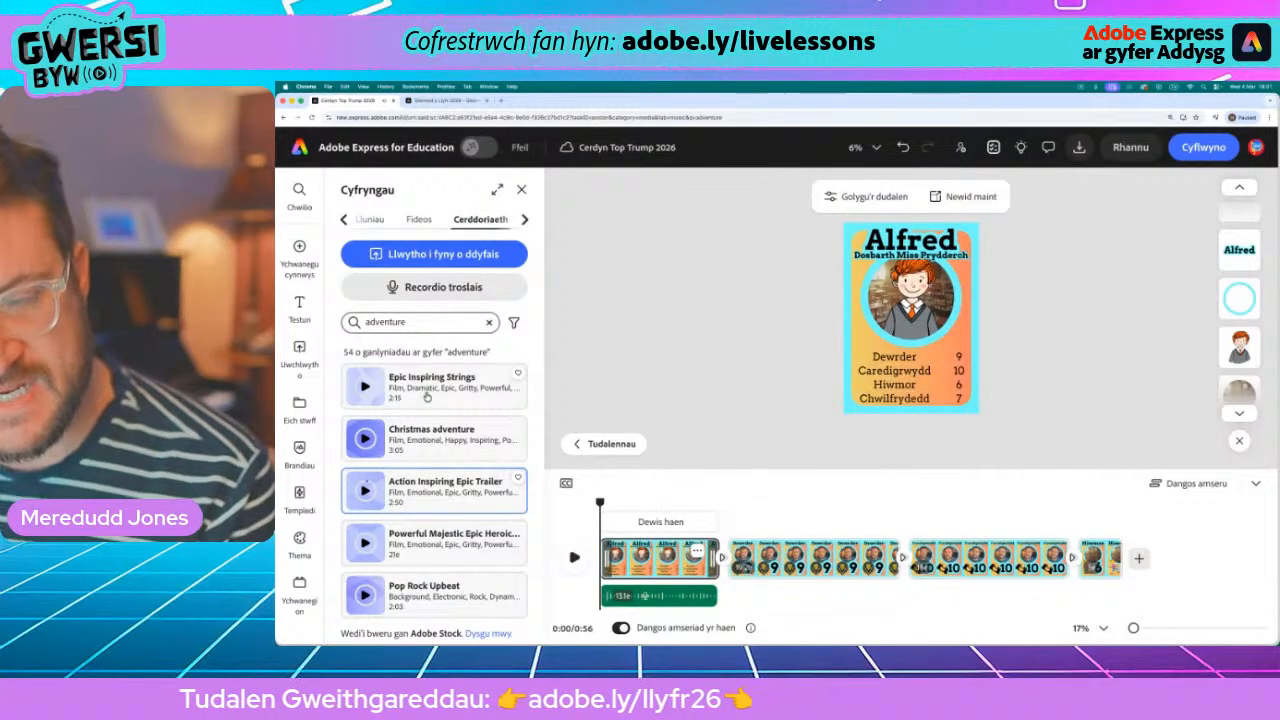
- Add Epic Inspiring Strings as the video's background music at 10% volume with a fade-out
click(441, 388)
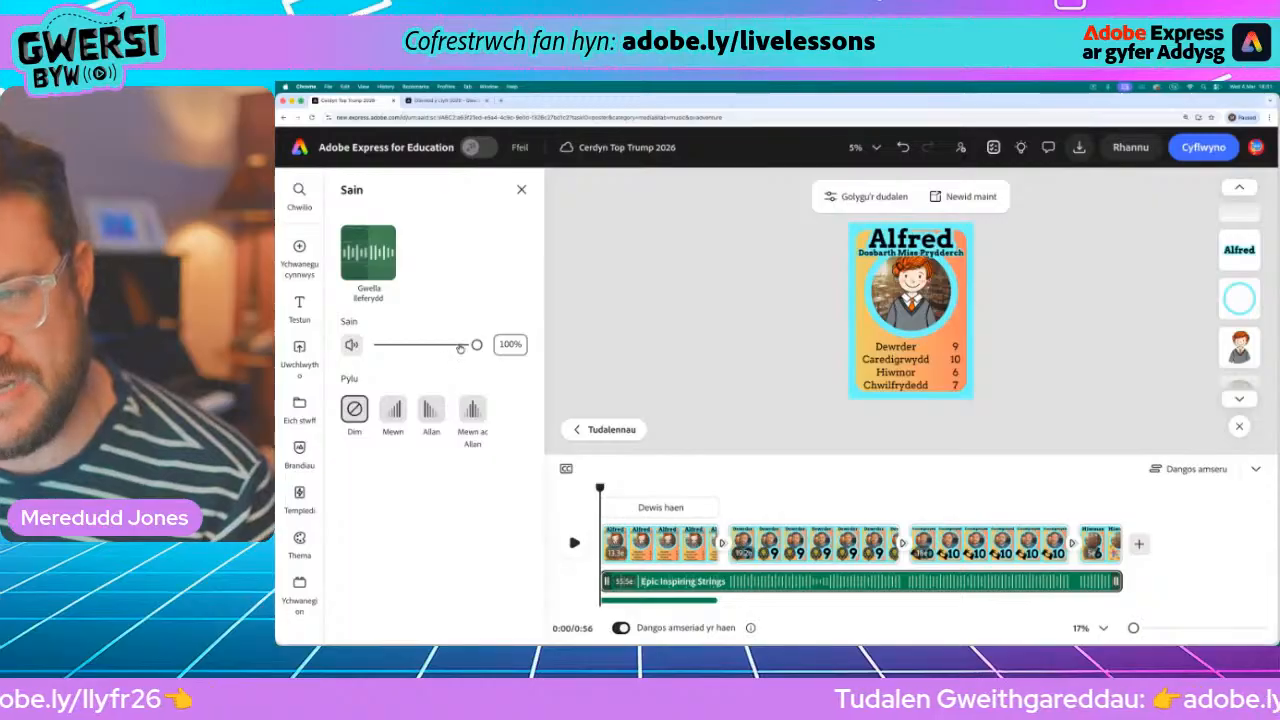
drag(476, 345, 388, 358)
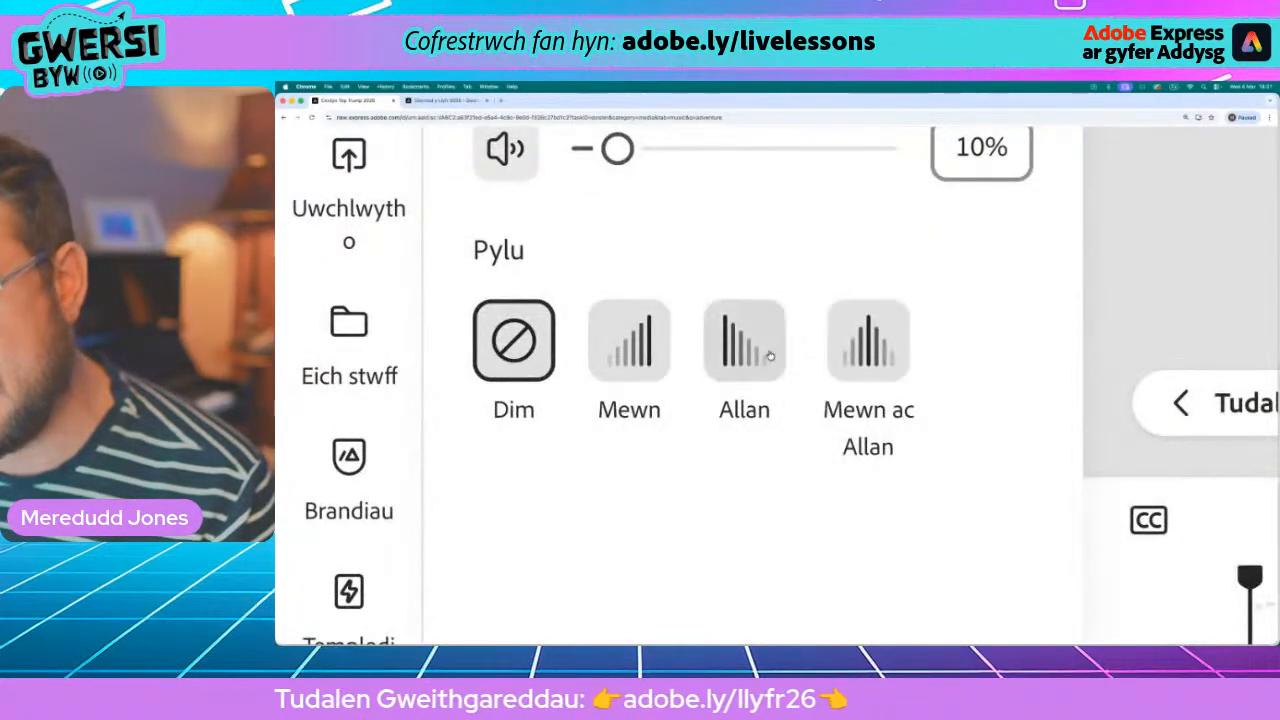
click(752, 355)
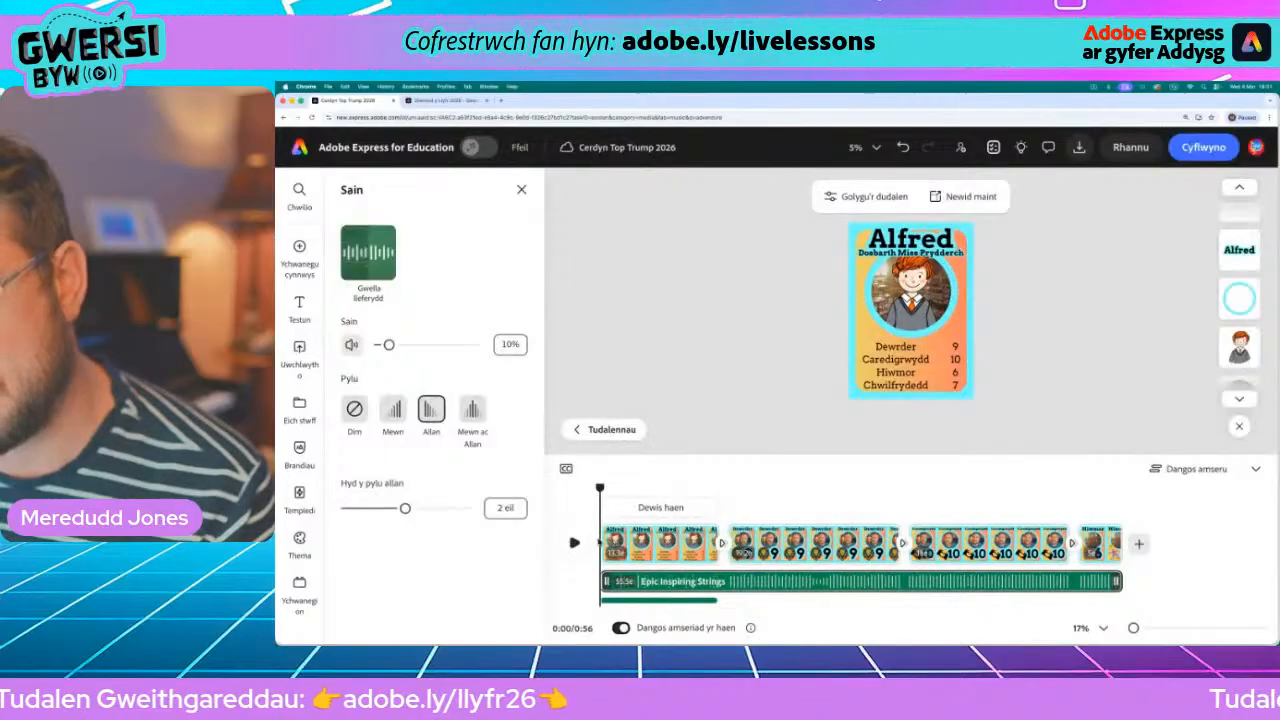
- Play the video from the start into the Caredigrwydd scene to check the transitions and music, and pause it
click(574, 545)
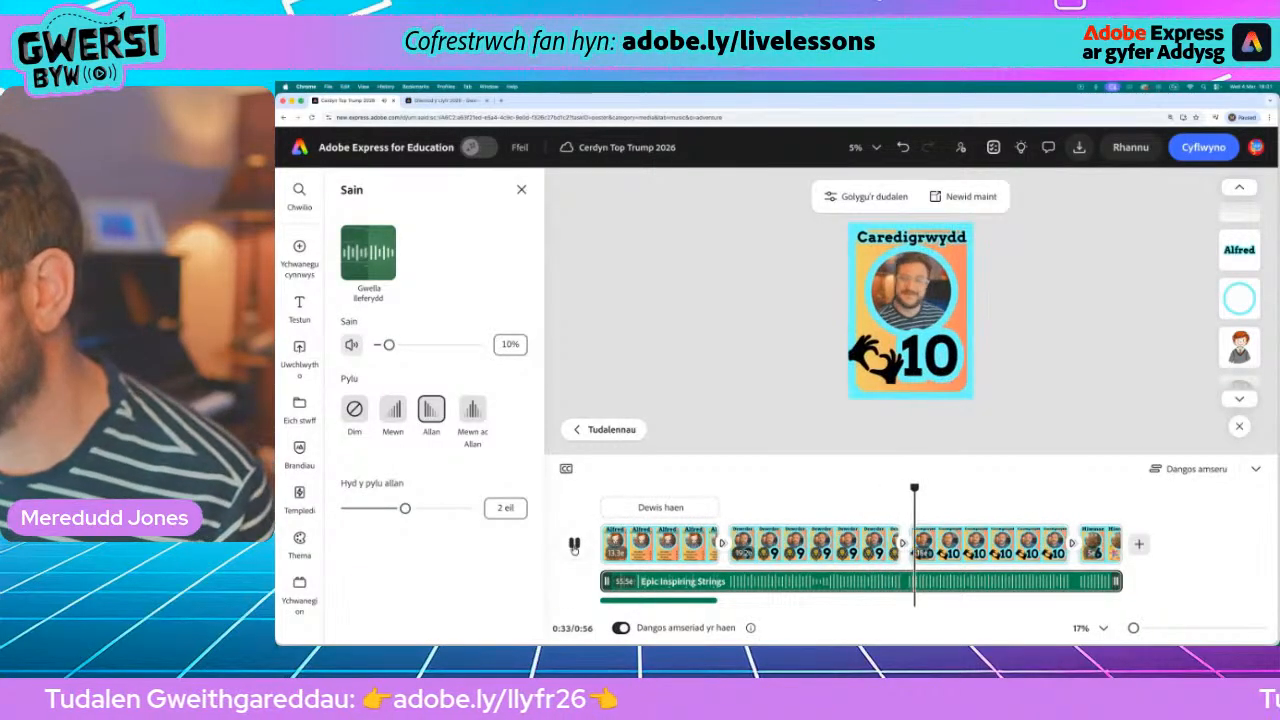
click(575, 545)
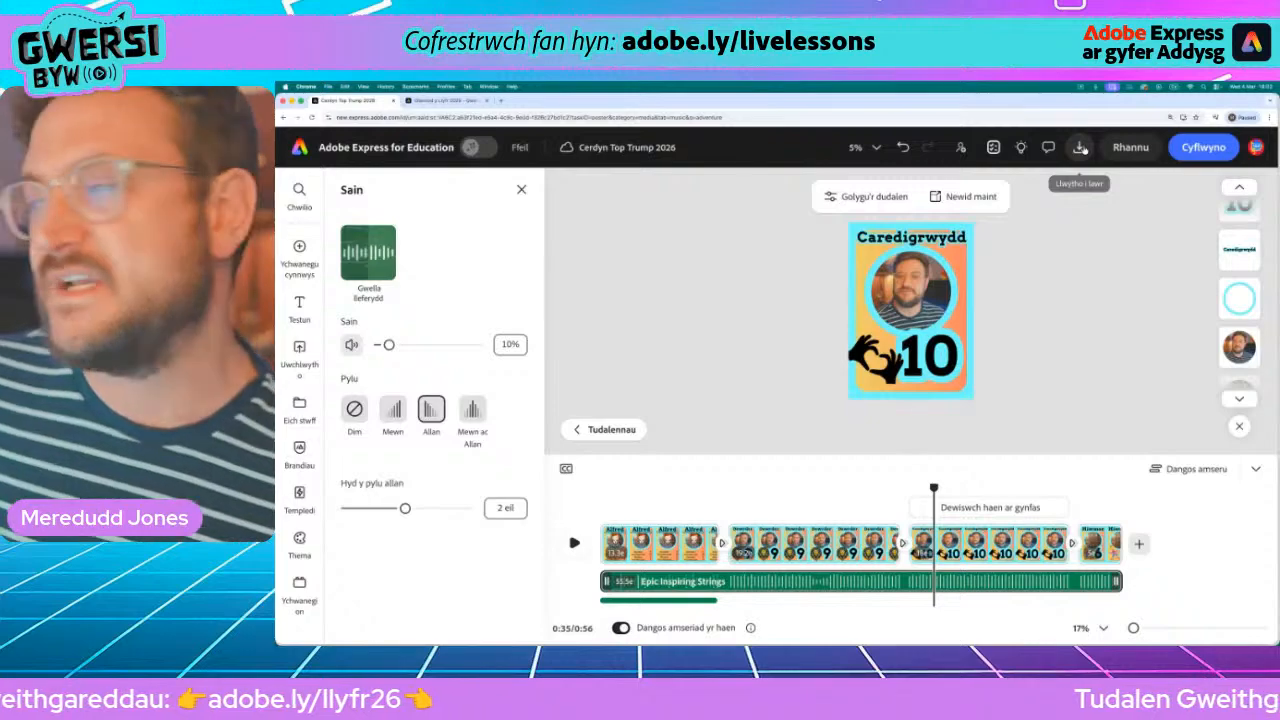
- Look at the video's download settings and the file's sharing options
click(1089, 149)
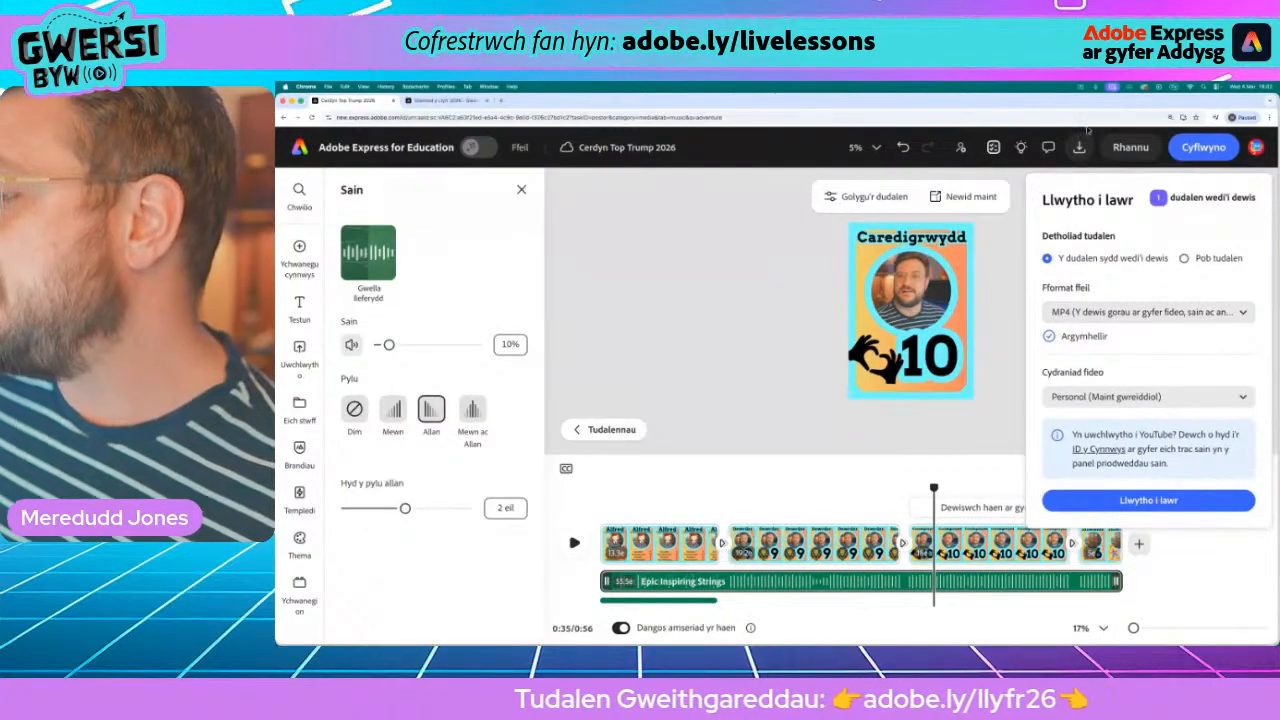
click(1130, 147)
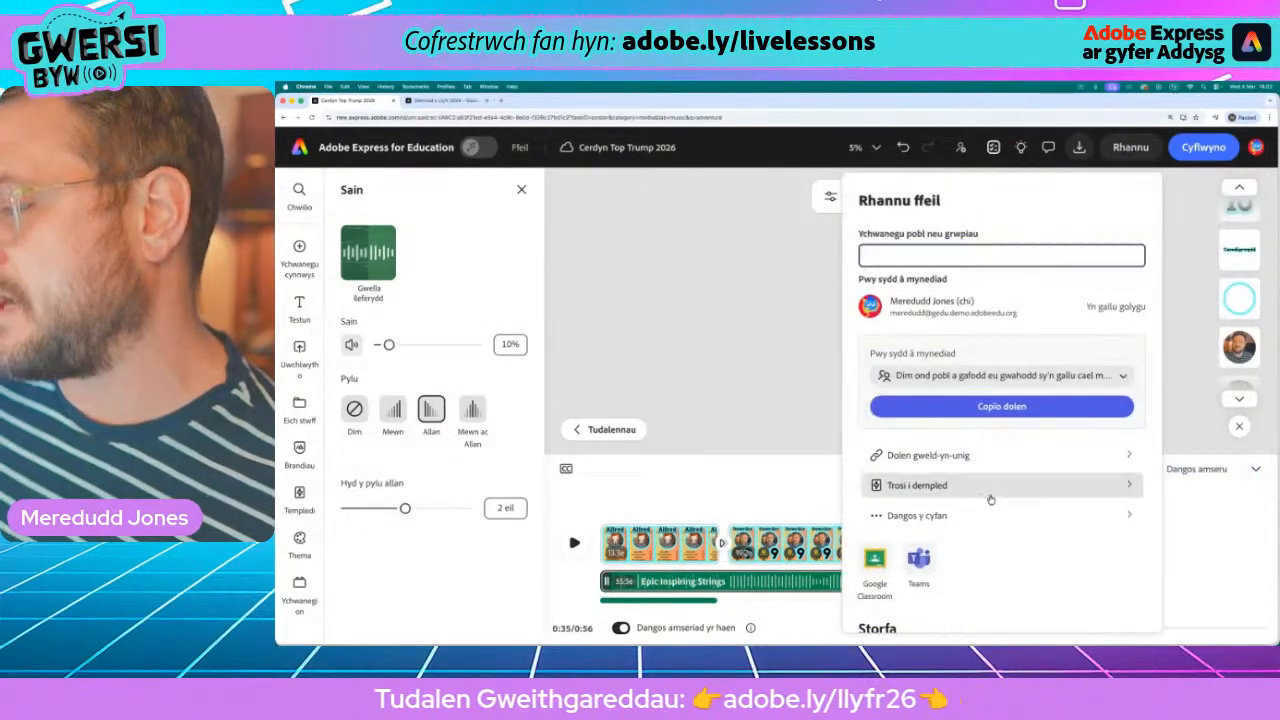